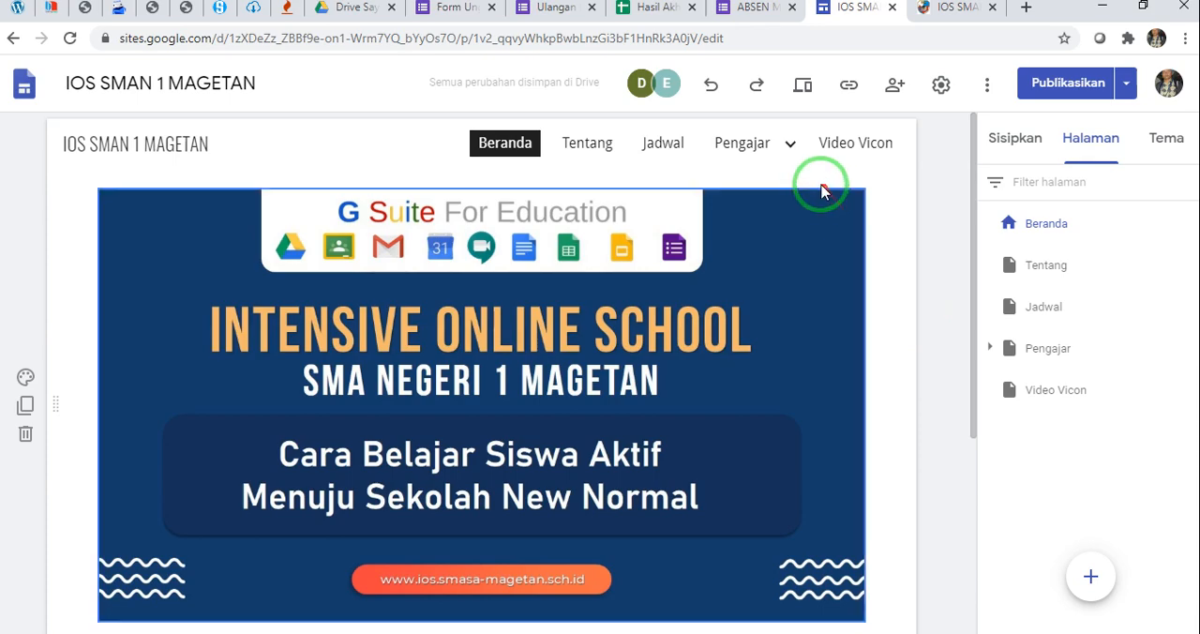
Expand the Pengajar page in the page list and open the fifth teacher's subpage
{"action": "scroll", "coordinate": [924, 294], "scroll_direction": "down", "scroll_amount": 3}
{"action": "scroll", "coordinate": [924, 294], "scroll_direction": "up", "scroll_amount": 3}
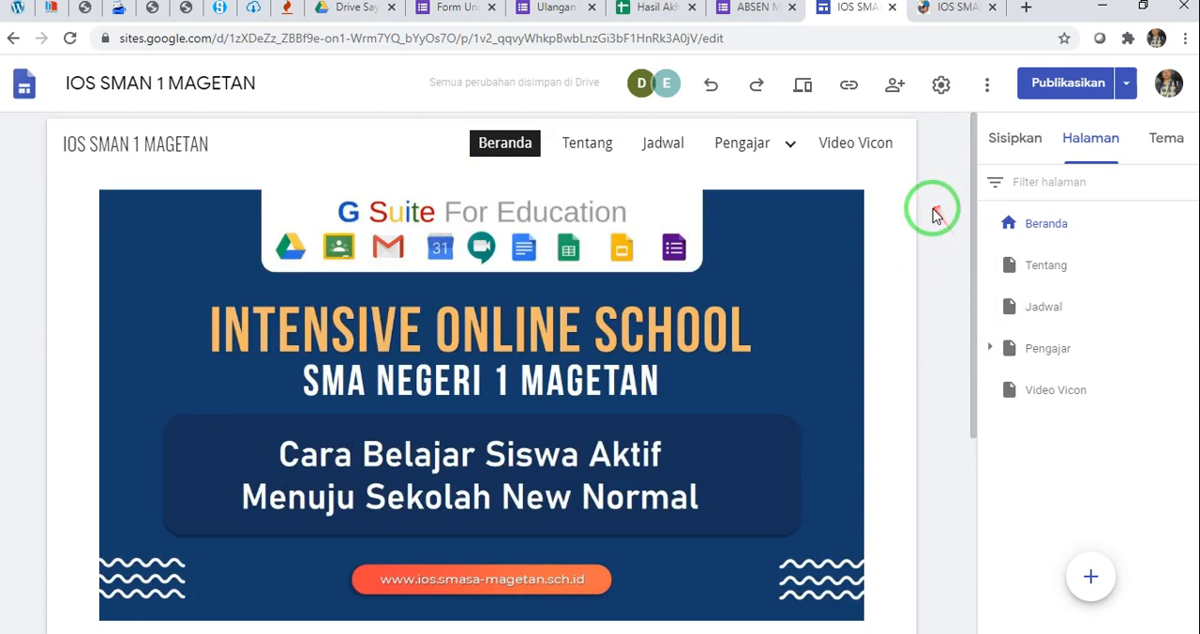
{"action": "left_click", "coordinate": [991, 349]}
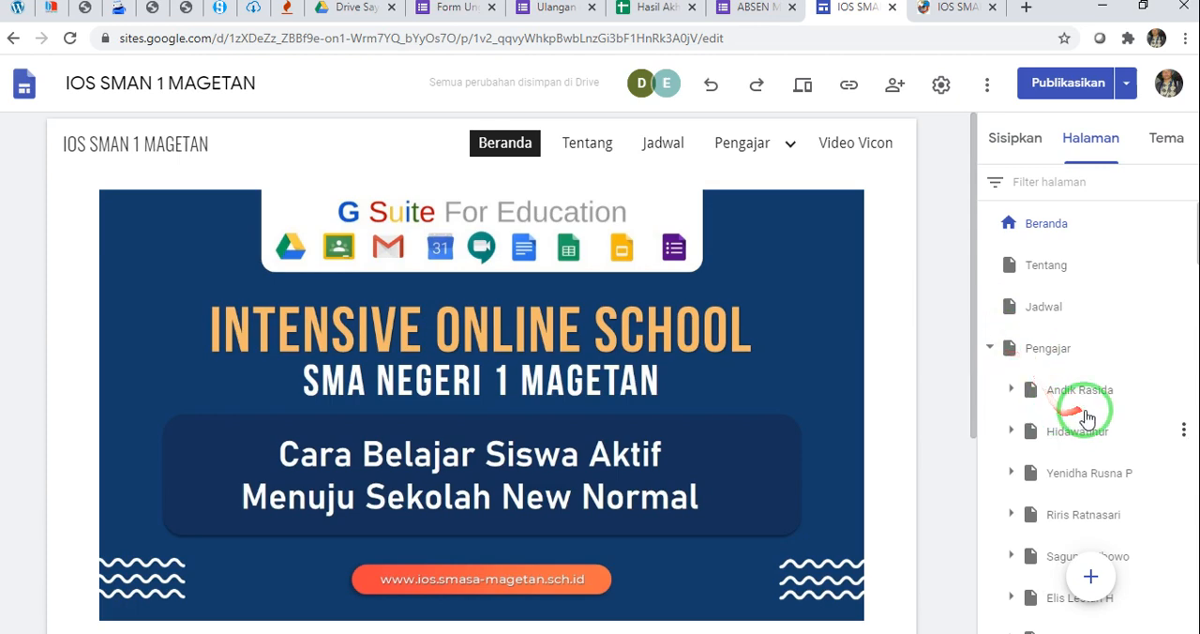
{"action": "scroll", "coordinate": [1085, 417], "scroll_direction": "down", "scroll_amount": 4}
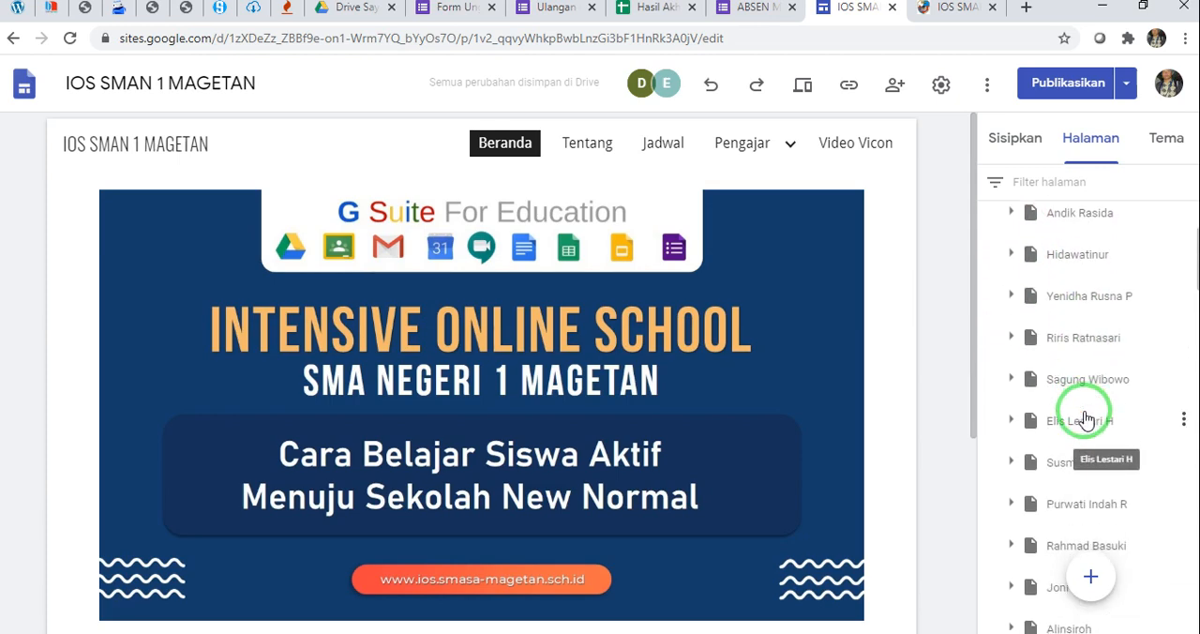
{"action": "scroll", "coordinate": [1085, 419], "scroll_direction": "up", "scroll_amount": 2}
{"action": "scroll", "coordinate": [1078, 413], "scroll_direction": "down", "scroll_amount": 2}
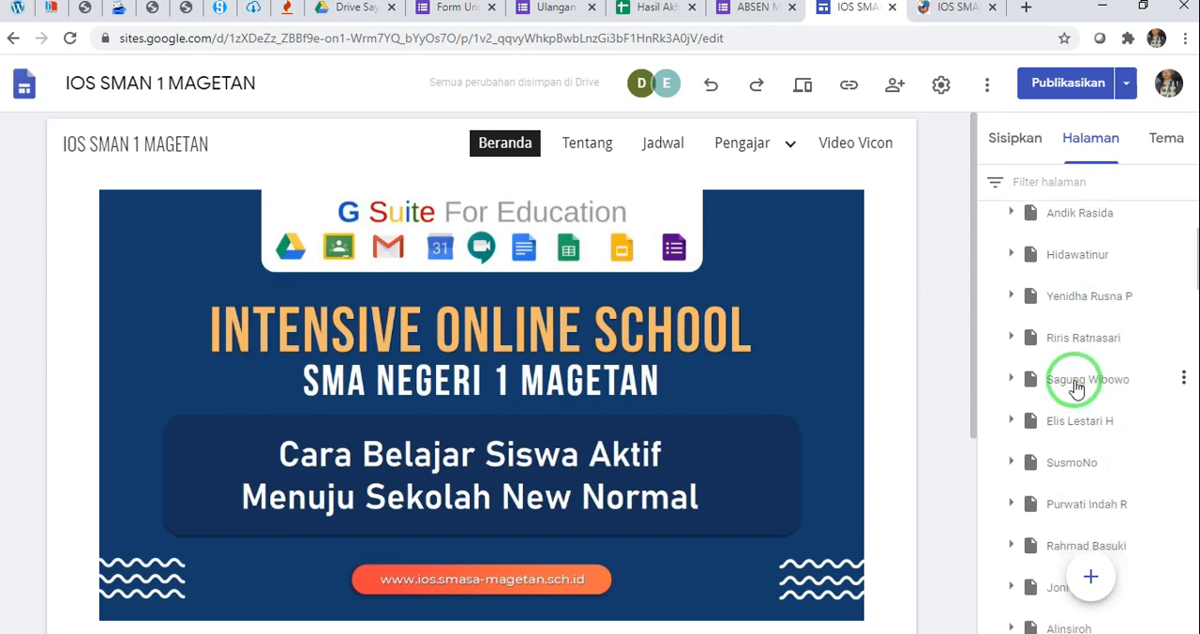
{"action": "left_click", "coordinate": [1071, 385]}
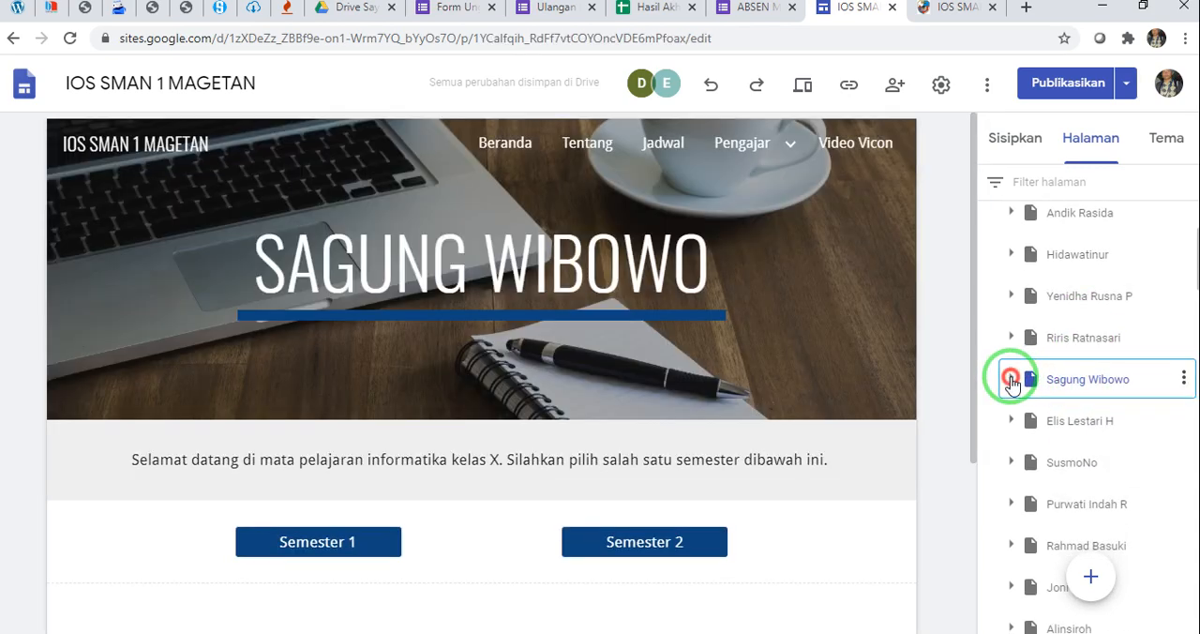
Expand this teacher's page and its Semester 1 subpage, and open Semester 1 for editing
{"action": "left_click", "coordinate": [1010, 379]}
{"action": "left_click", "coordinate": [1074, 419]}
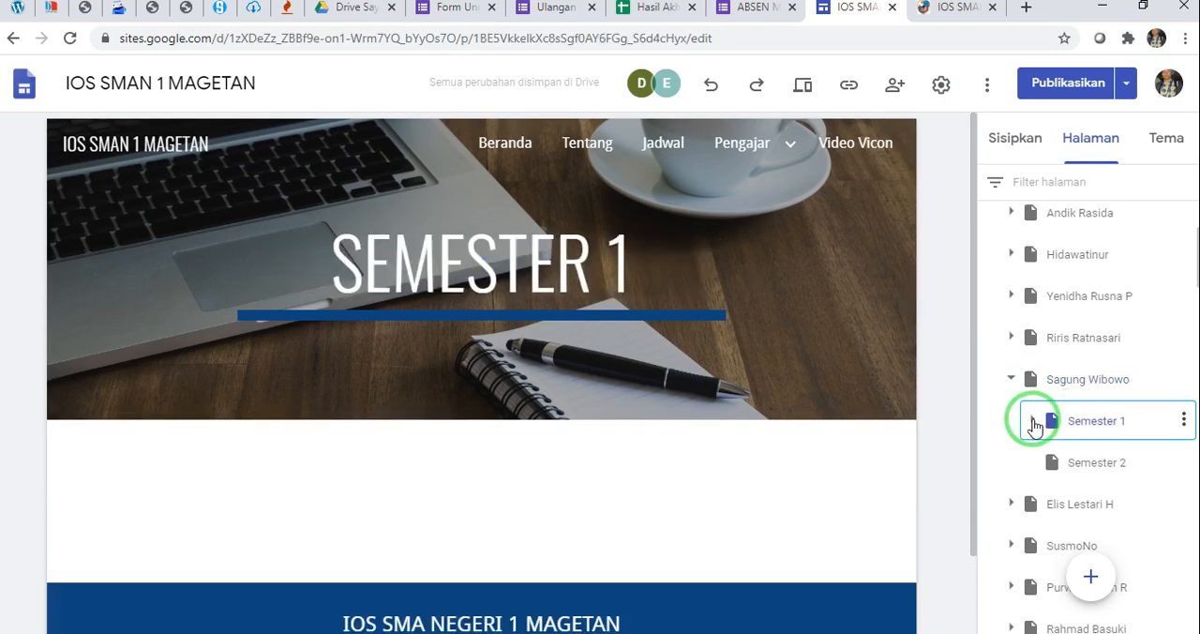
{"action": "left_click", "coordinate": [1030, 420]}
{"action": "left_click", "coordinate": [1108, 421]}
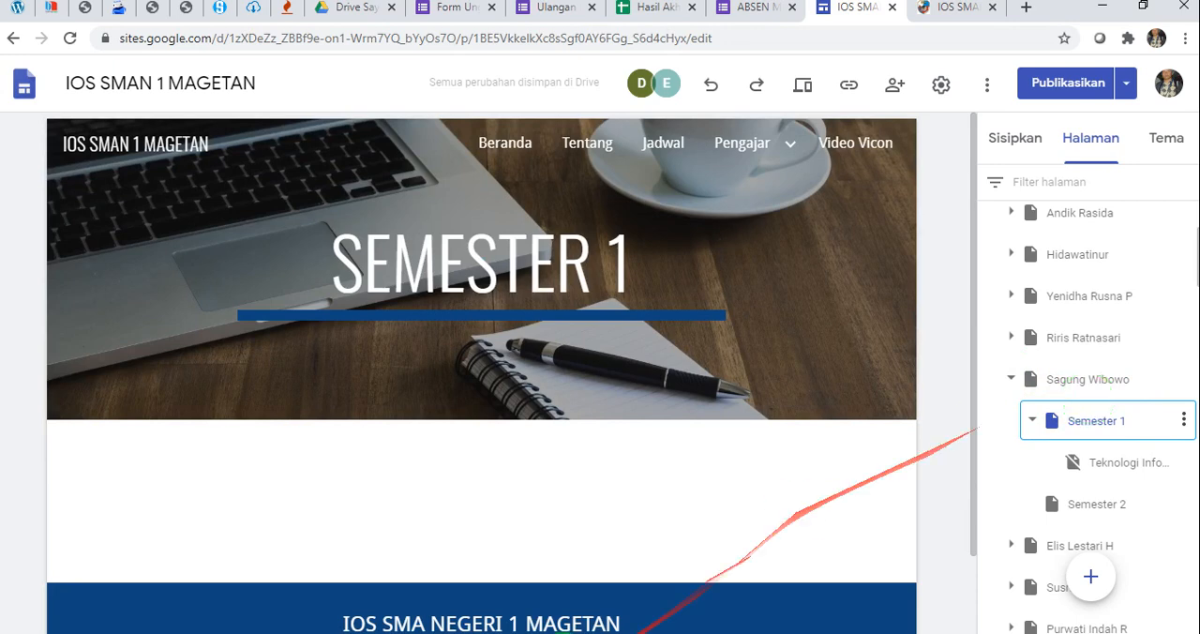
Switch to Silabus Informatika.docx in Word and look over the syllabus header and the start of its table
{"action": "left_click", "coordinate": [666, 633]}
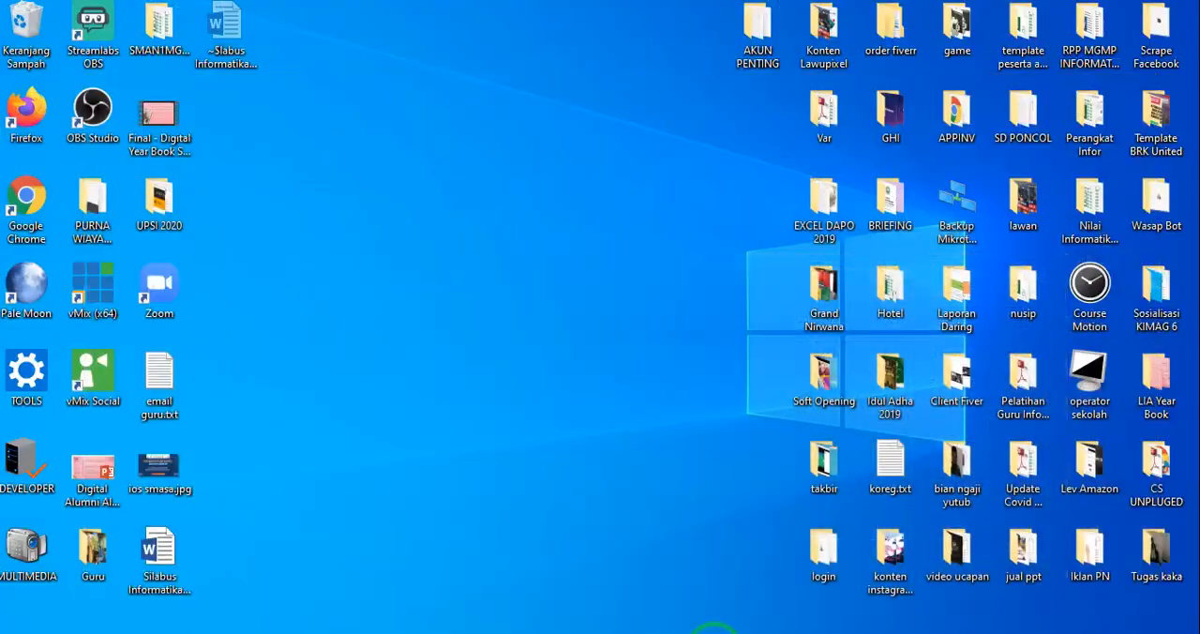
{"action": "left_click", "coordinate": [754, 631]}
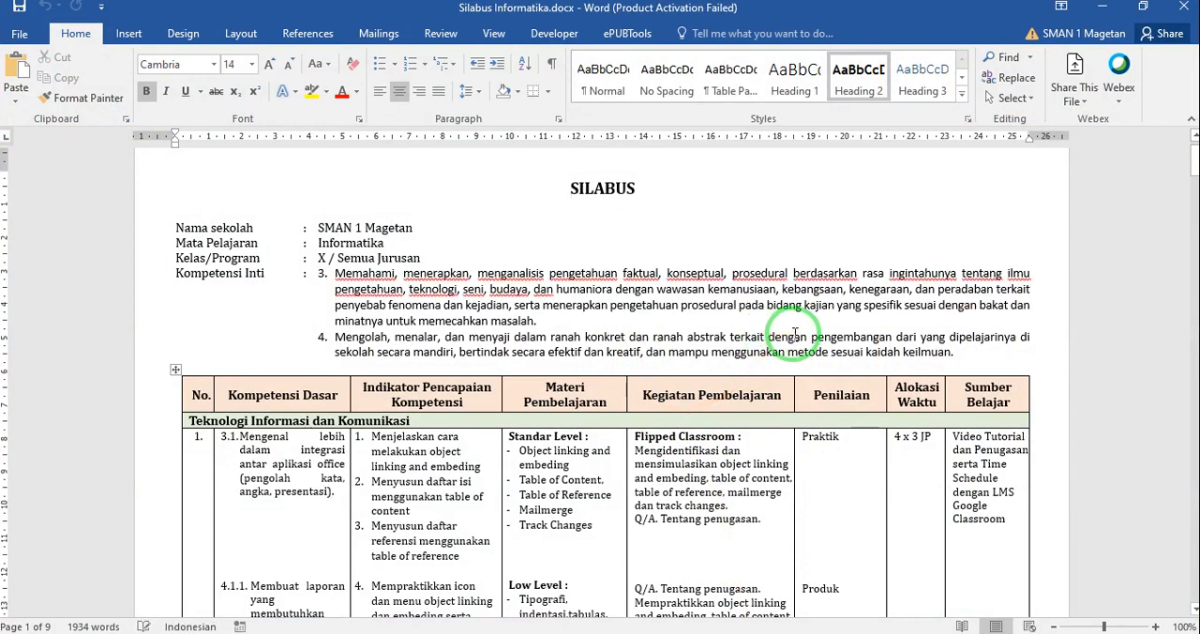
{"action": "scroll", "coordinate": [794, 334], "scroll_direction": "down", "scroll_amount": 2}
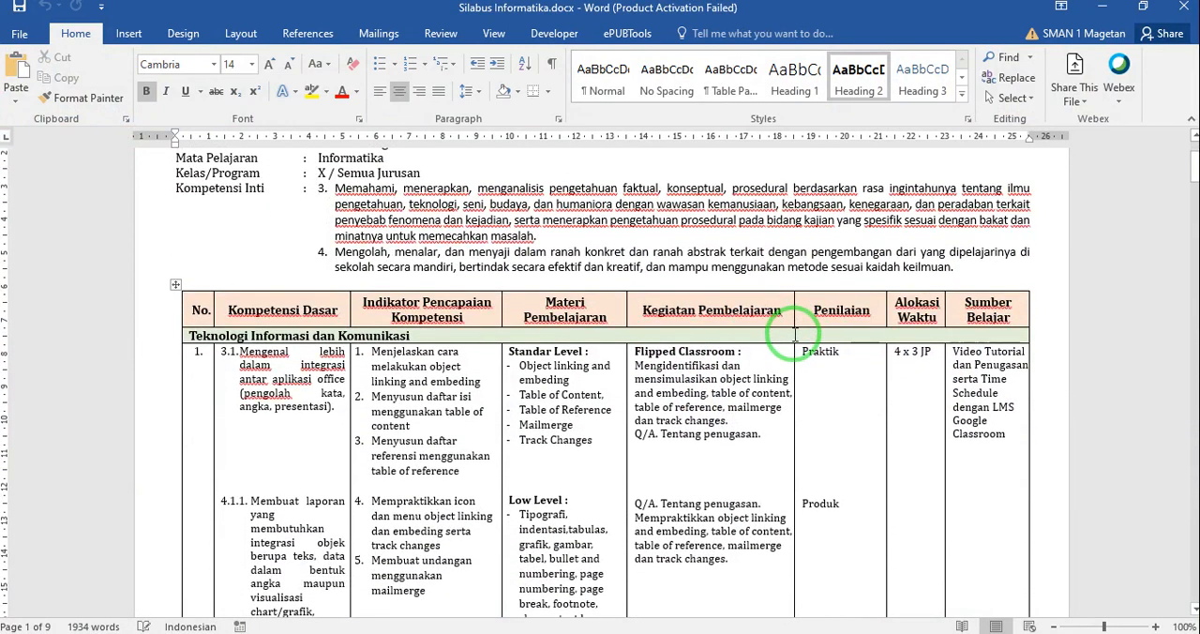
{"action": "scroll", "coordinate": [717, 403], "scroll_direction": "down", "scroll_amount": 4}
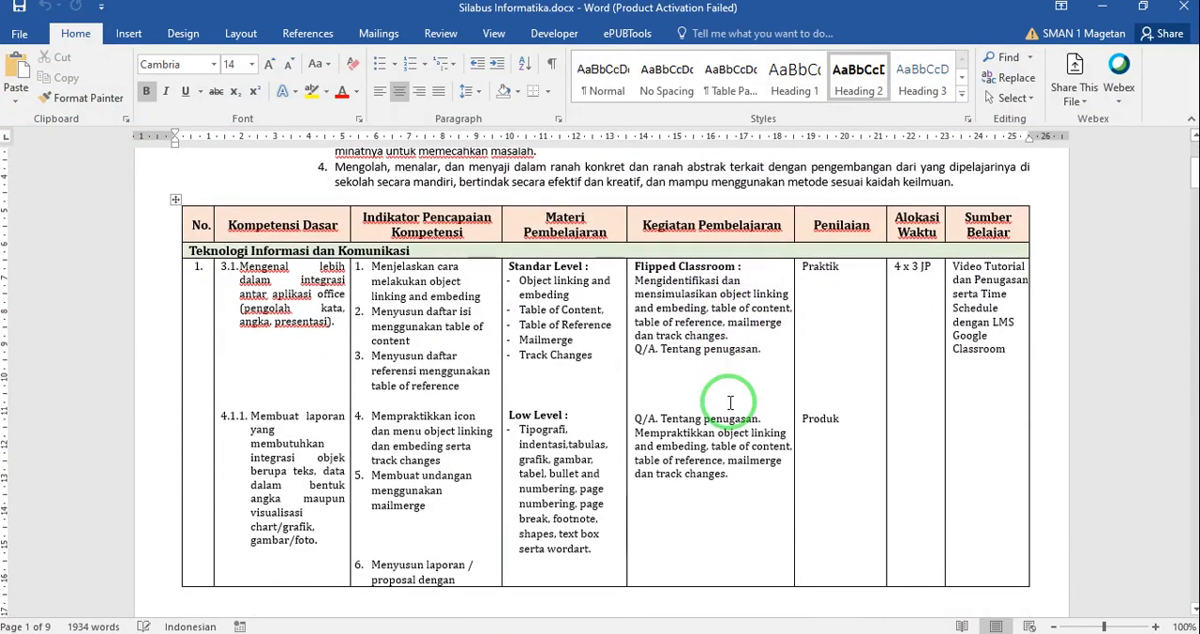
{"action": "scroll", "coordinate": [730, 403], "scroll_direction": "up", "scroll_amount": 7}
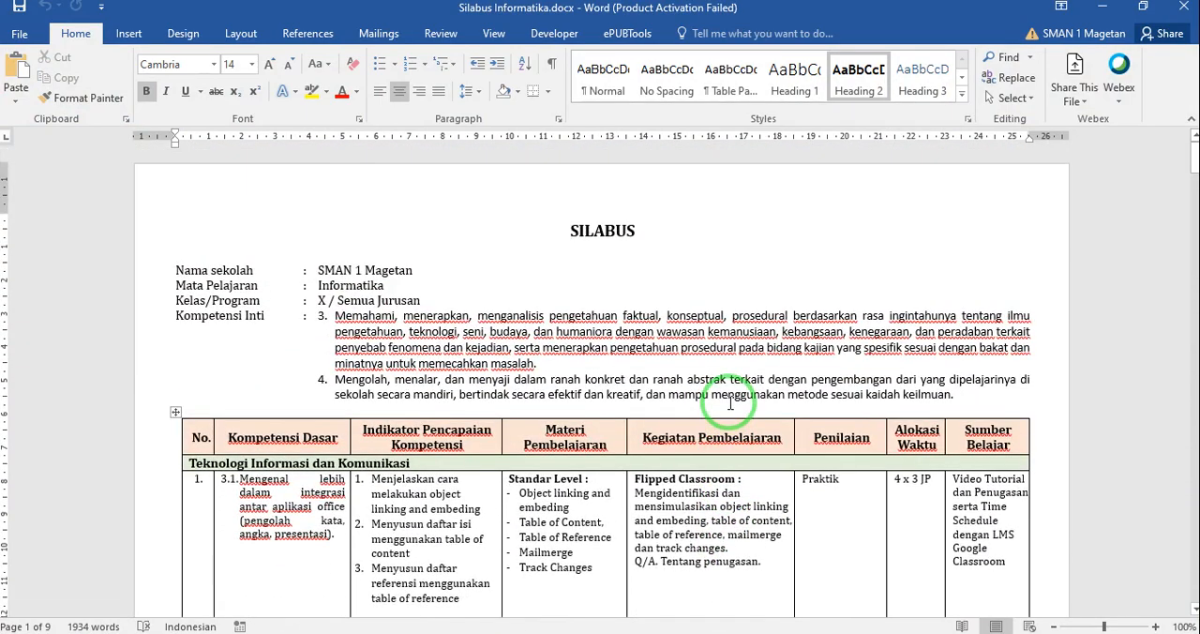
{"action": "scroll", "coordinate": [730, 403], "scroll_direction": "down", "scroll_amount": 5}
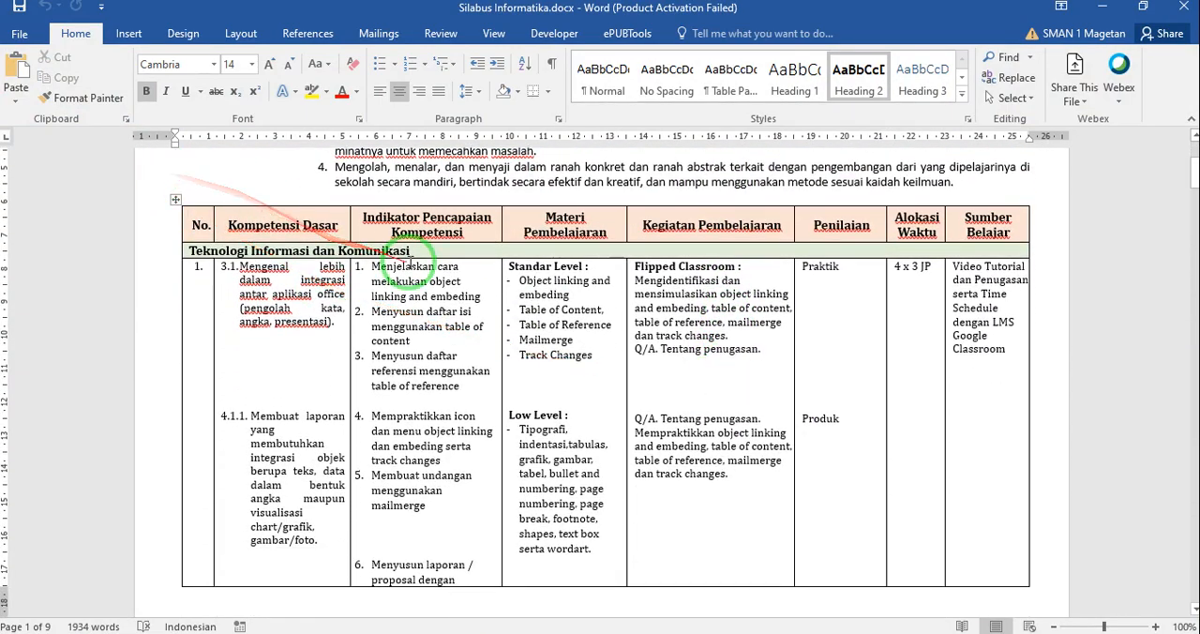
Examine the Teknologi Informasi dan Komunikasi section of the syllabus, including competencies 3.1, 4.1.1 and 4.1.2
{"action": "left_click", "coordinate": [206, 251]}
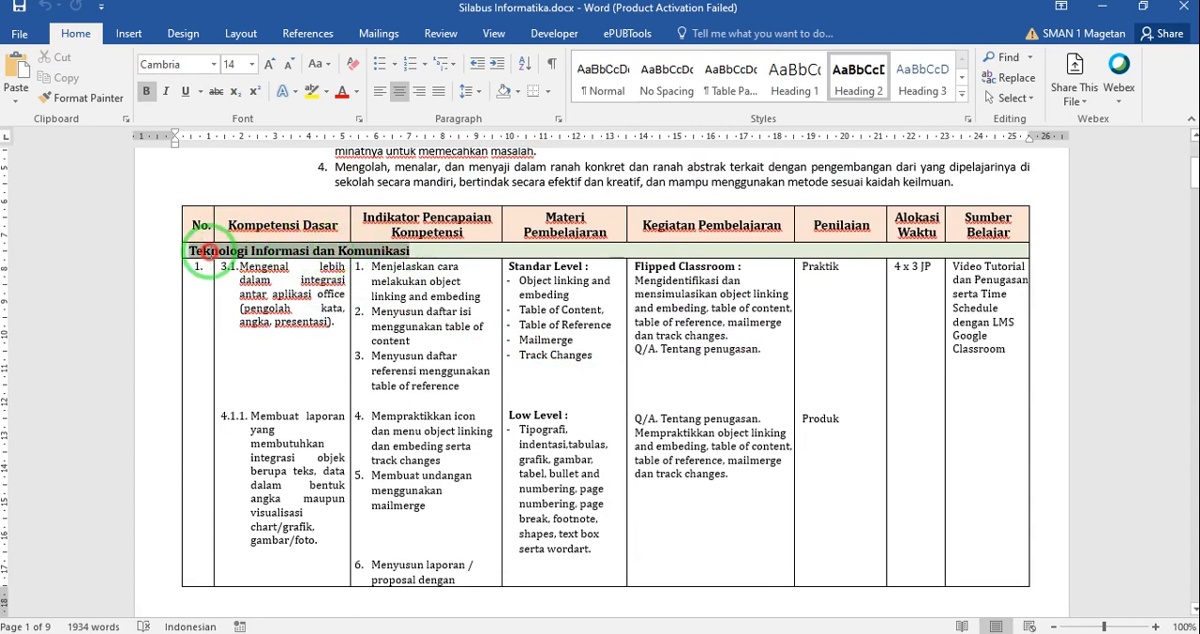
{"action": "left_click", "coordinate": [293, 270]}
{"action": "left_click", "coordinate": [240, 275]}
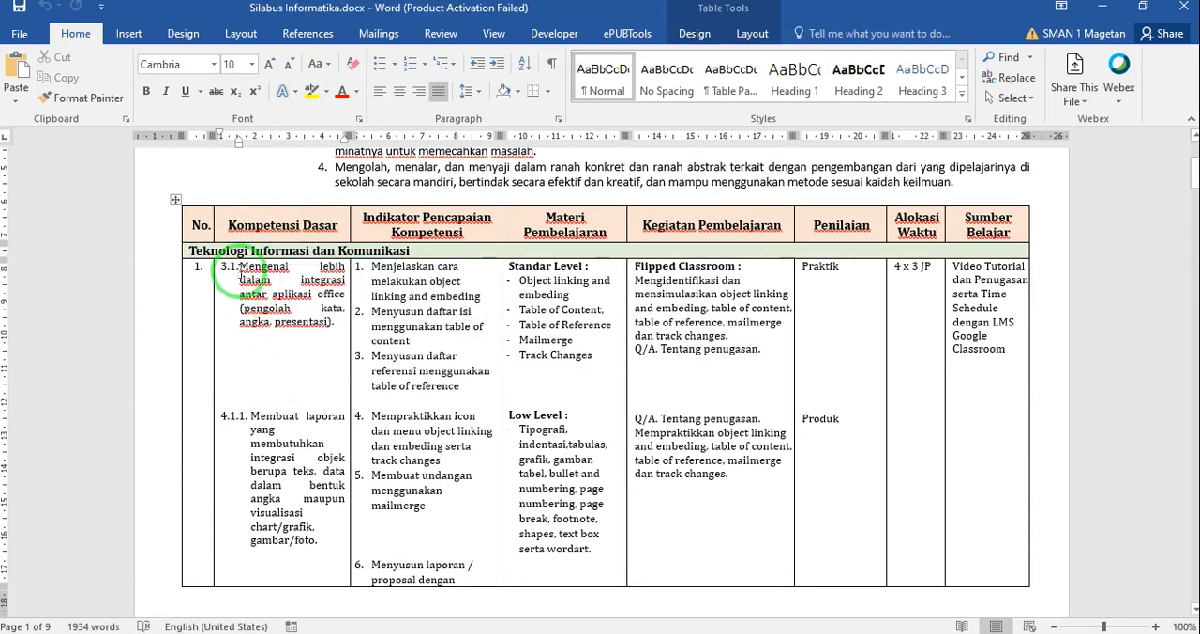
{"action": "left_click_drag", "start_coordinate": [241, 274], "coordinate": [303, 334]}
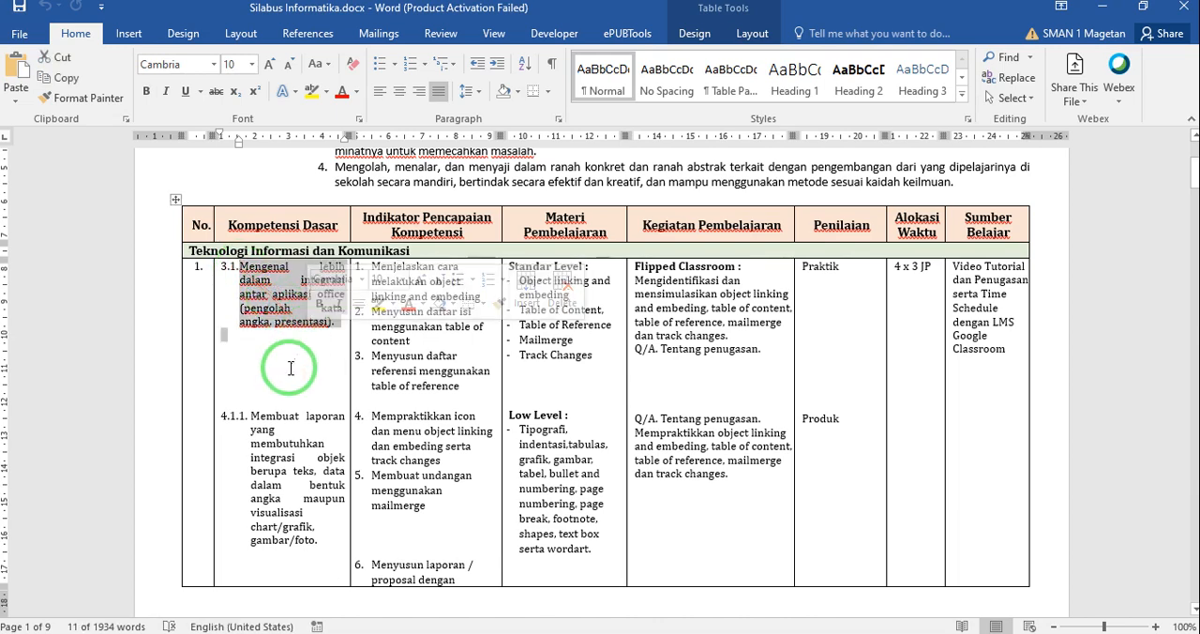
{"action": "left_click", "coordinate": [291, 368]}
{"action": "scroll", "coordinate": [281, 394], "scroll_direction": "down", "scroll_amount": 2}
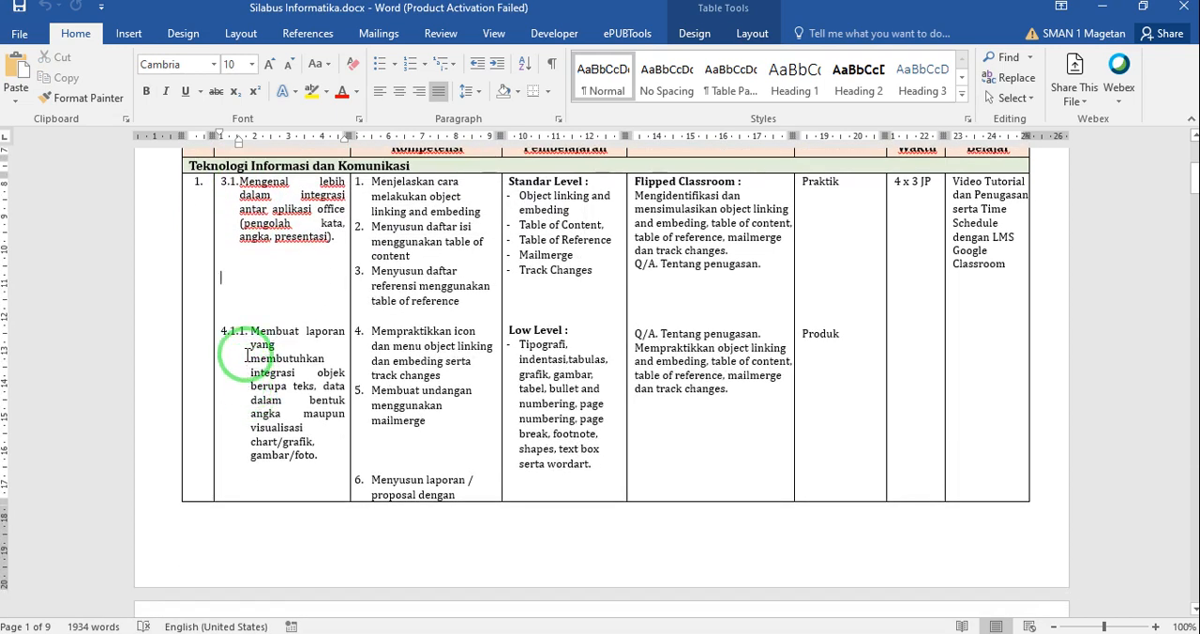
{"action": "scroll", "coordinate": [249, 354], "scroll_direction": "down", "scroll_amount": 10}
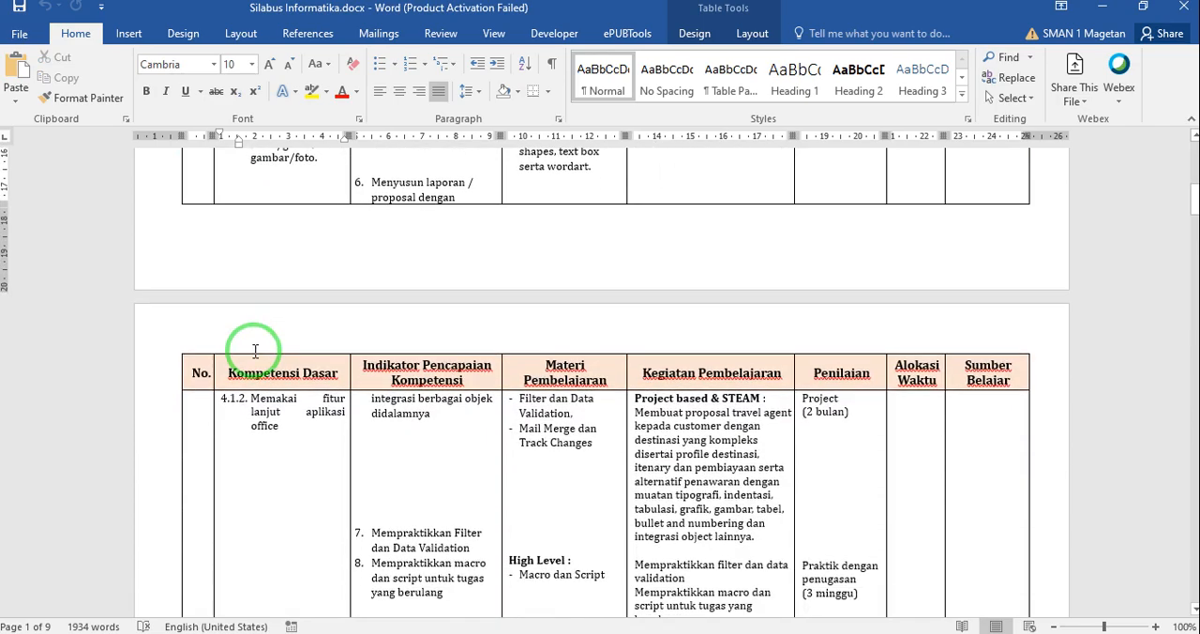
{"action": "scroll", "coordinate": [254, 351], "scroll_direction": "down", "scroll_amount": 1}
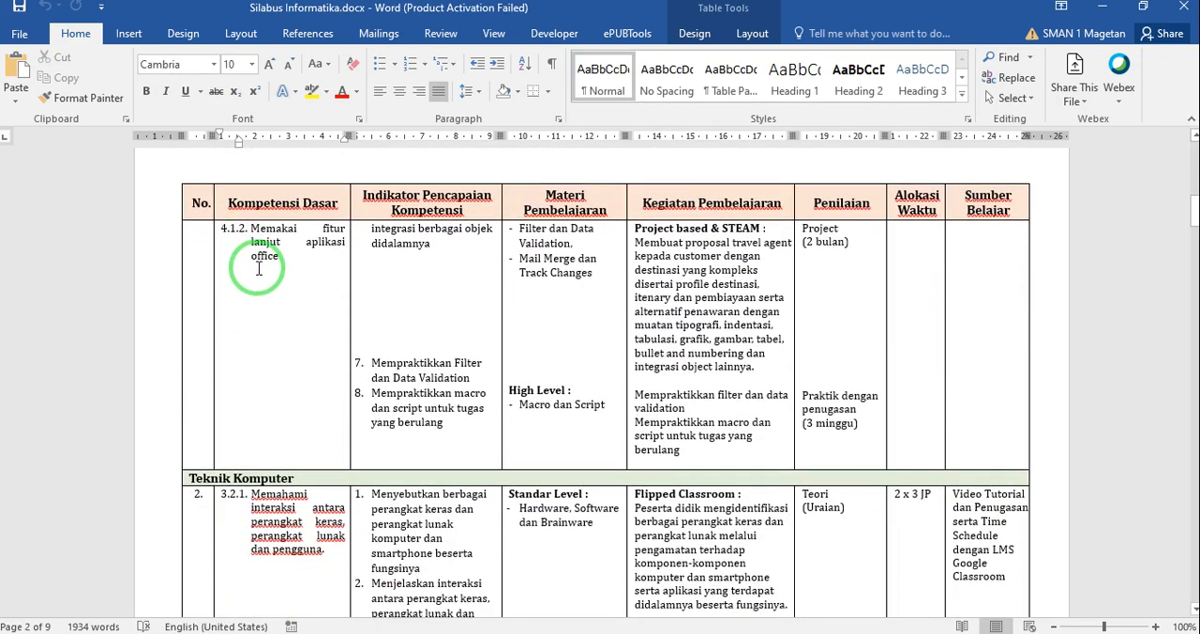
{"action": "scroll", "coordinate": [322, 259], "scroll_direction": "up", "scroll_amount": 12}
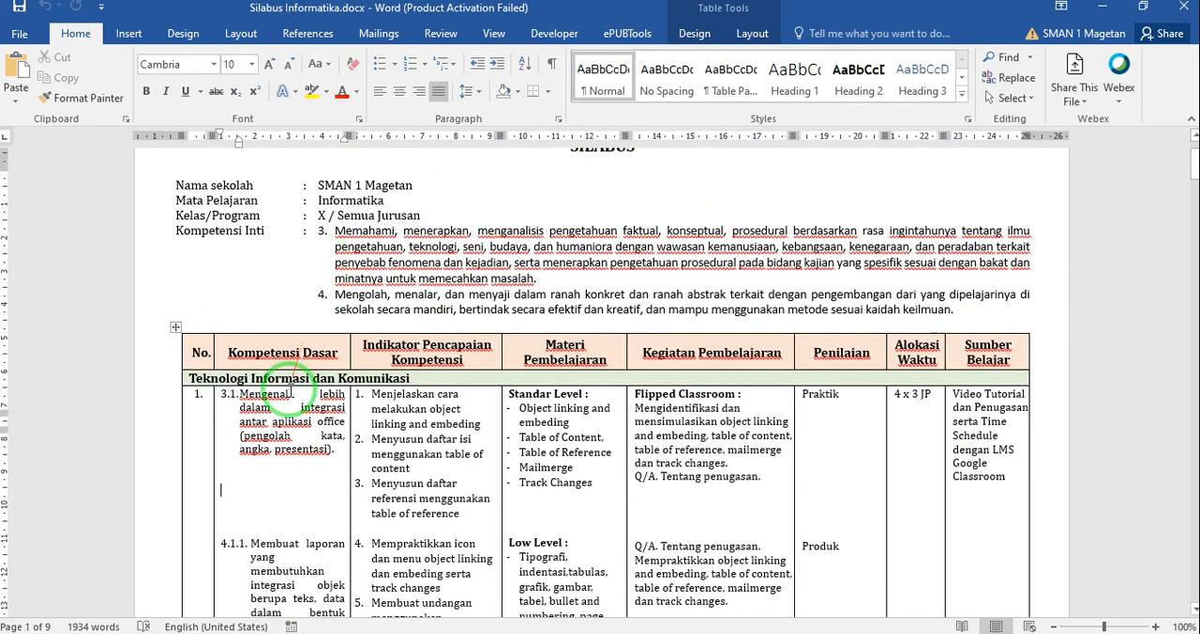
{"action": "scroll", "coordinate": [291, 392], "scroll_direction": "up", "scroll_amount": 2}
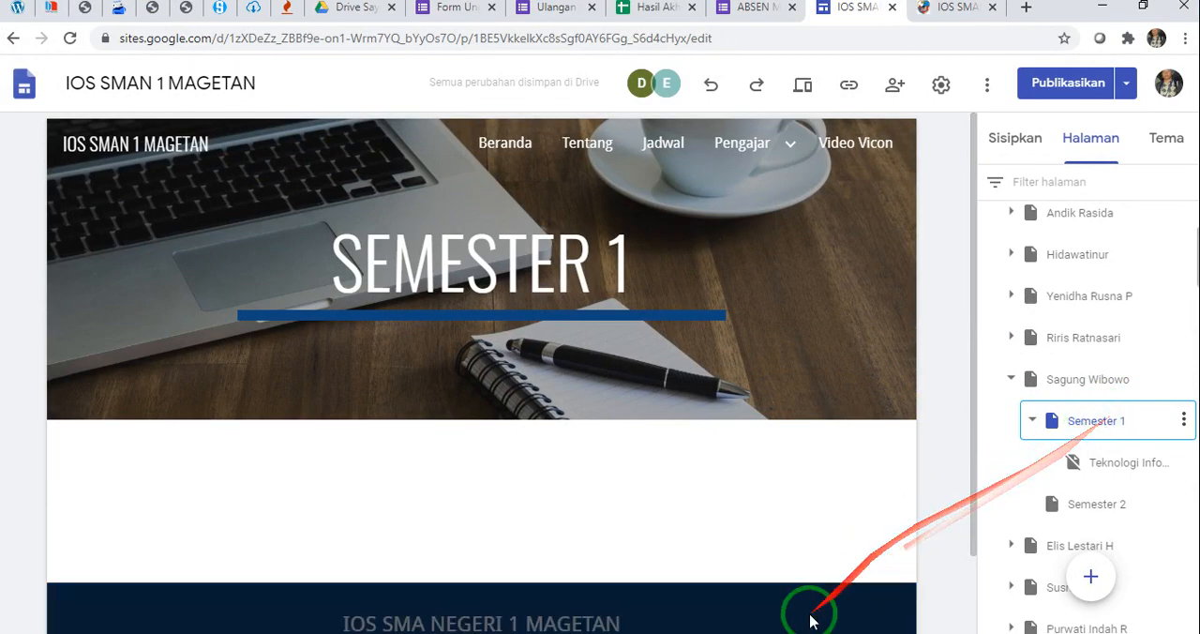
Copy the section heading "Teknologi Informasi dan Komunikasi" from the Word syllabus and return to the site editor in Chrome
{"action": "left_click", "coordinate": [764, 633]}
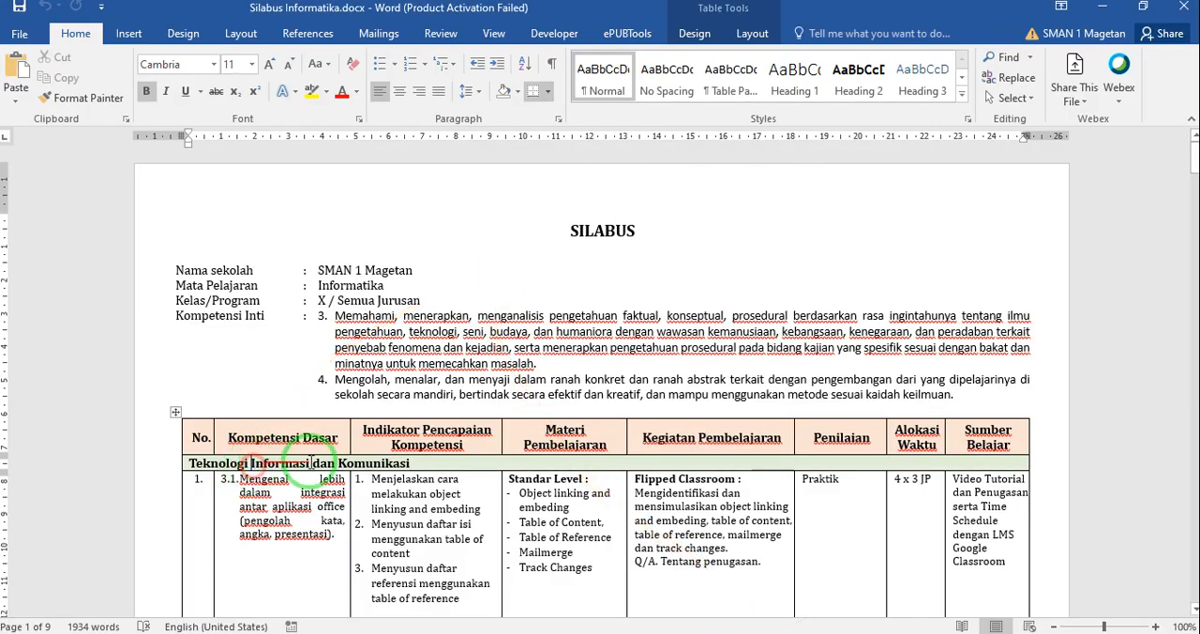
{"action": "left_click", "coordinate": [398, 462]}
{"action": "left_click_drag", "start_coordinate": [425, 462], "coordinate": [241, 471]}
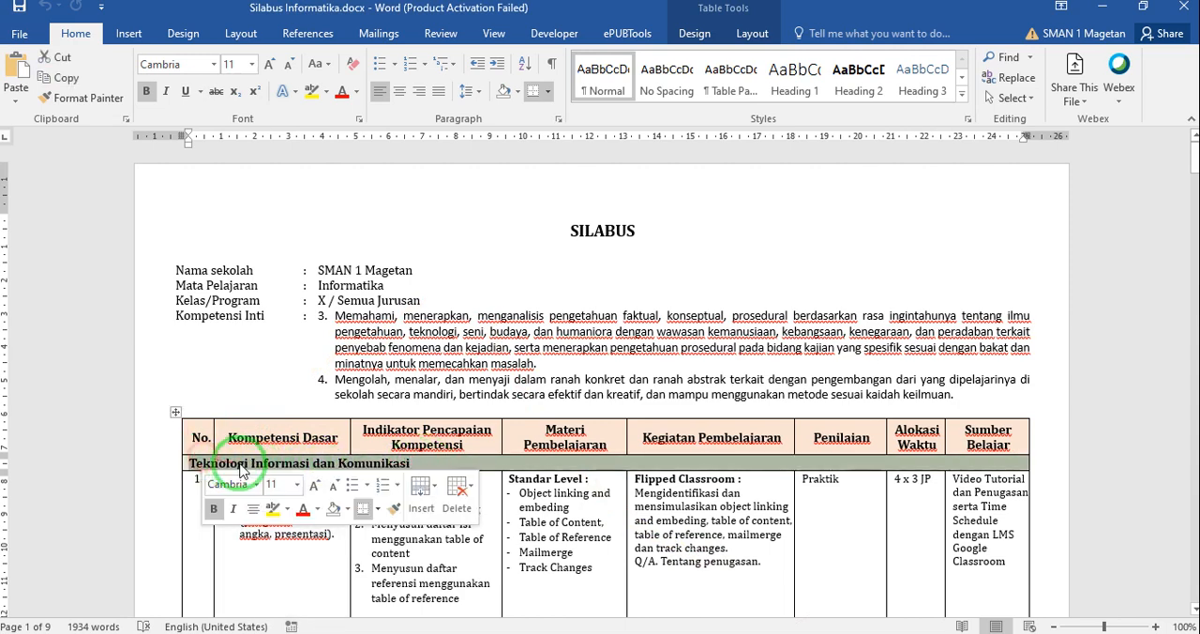
{"action": "left_click", "coordinate": [427, 461]}
{"action": "left_click_drag", "start_coordinate": [425, 462], "coordinate": [193, 459]}
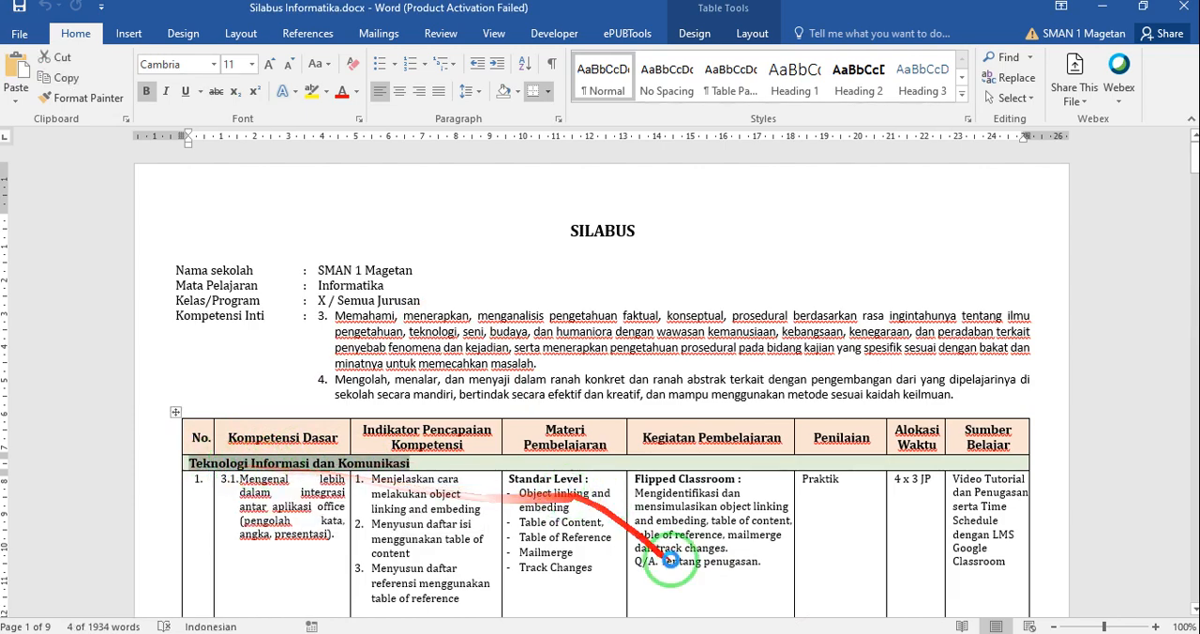
{"action": "left_click", "coordinate": [684, 632]}
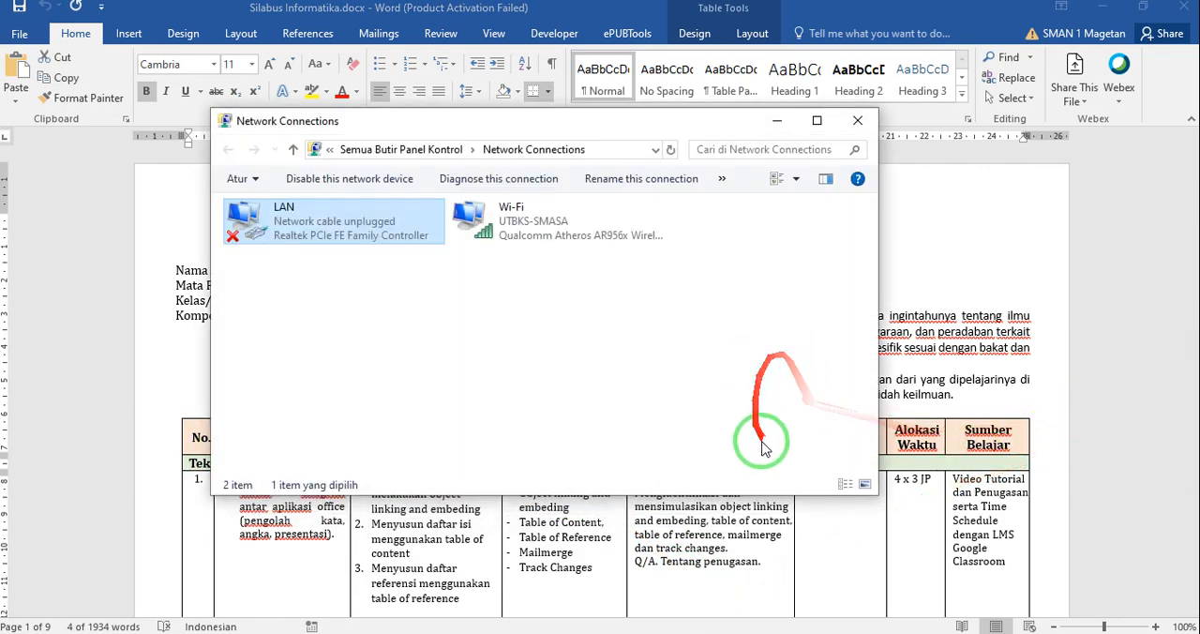
{"action": "left_click", "coordinate": [771, 630]}
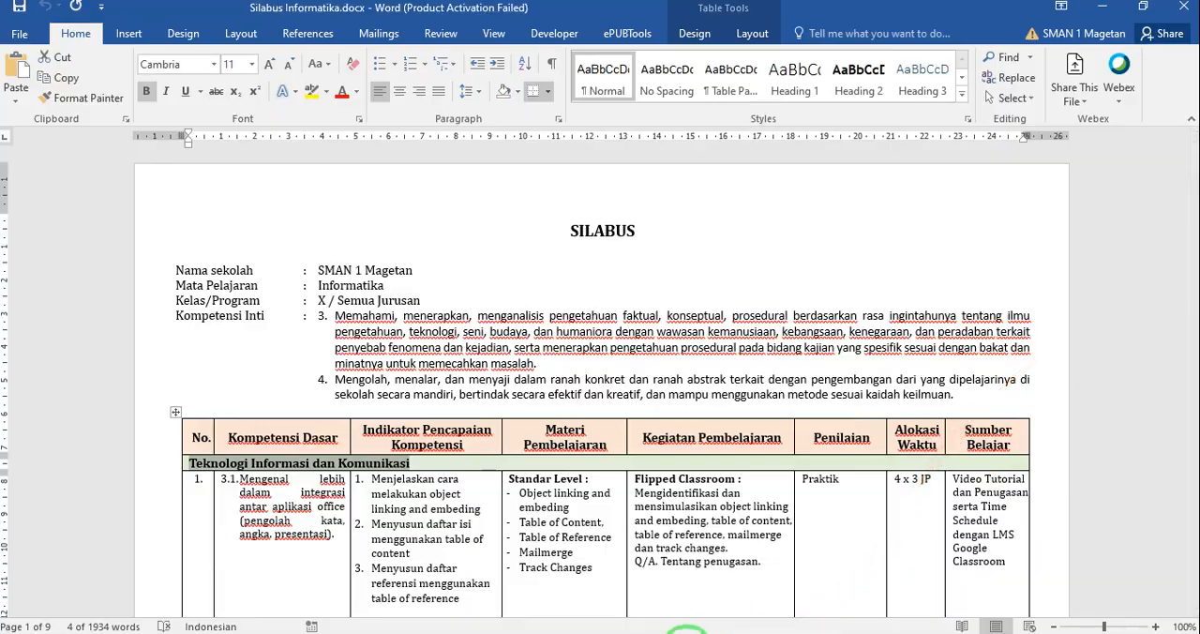
{"action": "left_click", "coordinate": [690, 628]}
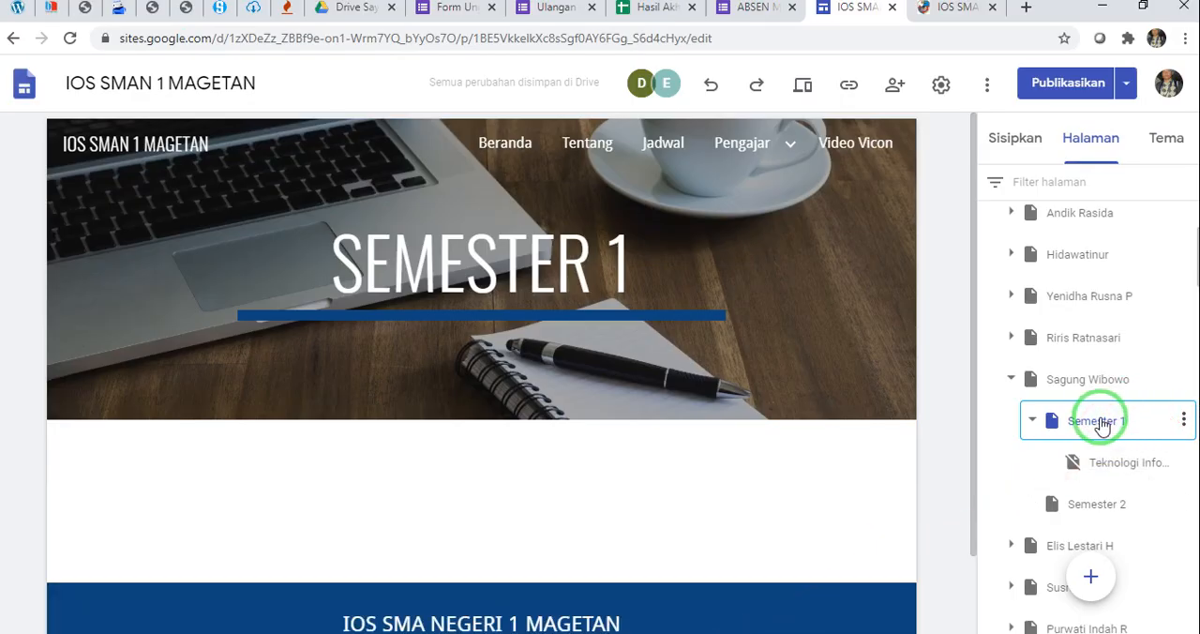
Add a subpage named "Teknologi Informasi dan Komunikasi" under Semester 1 using the copied heading
{"action": "left_click", "coordinate": [1184, 422]}
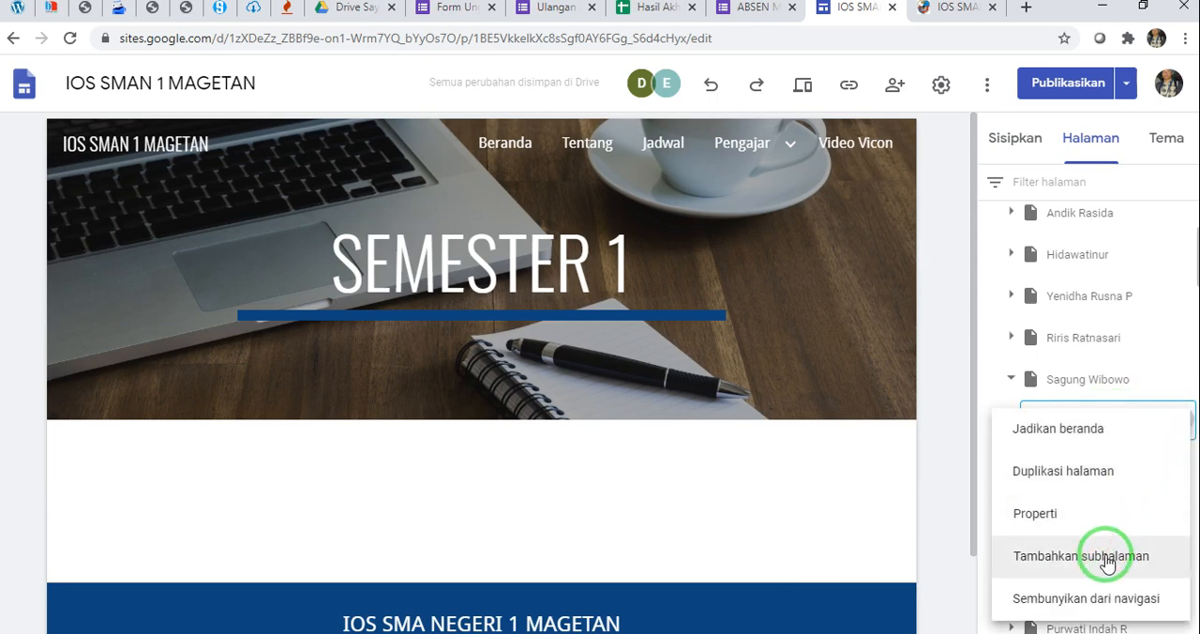
{"action": "left_click", "coordinate": [1107, 557]}
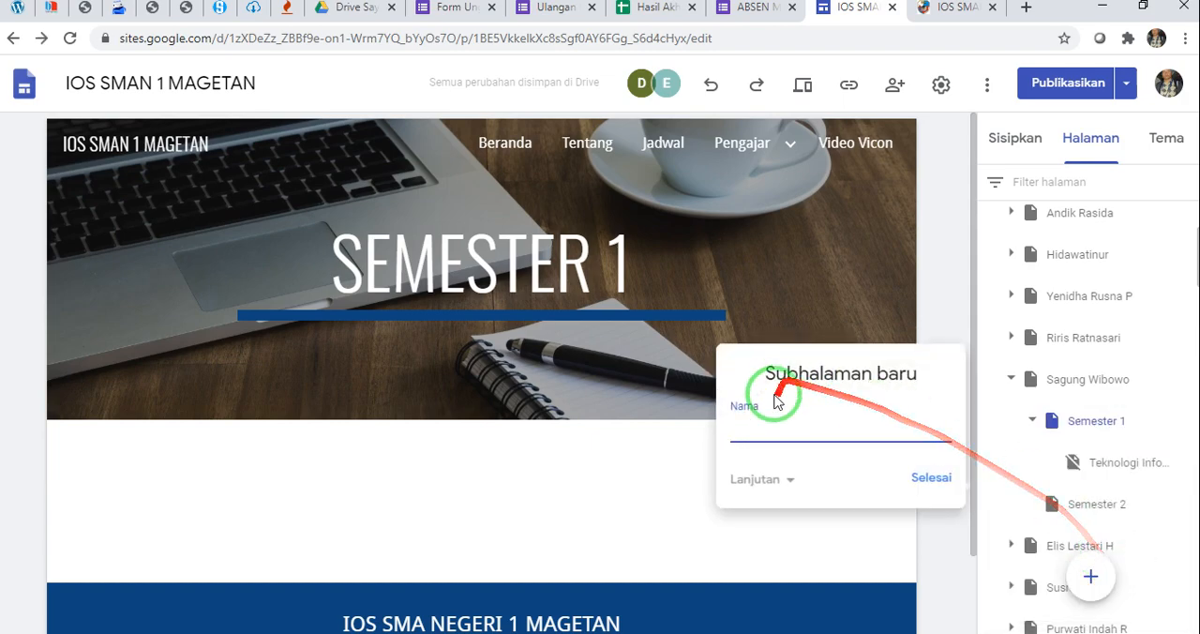
{"action": "left_click", "coordinate": [818, 440]}
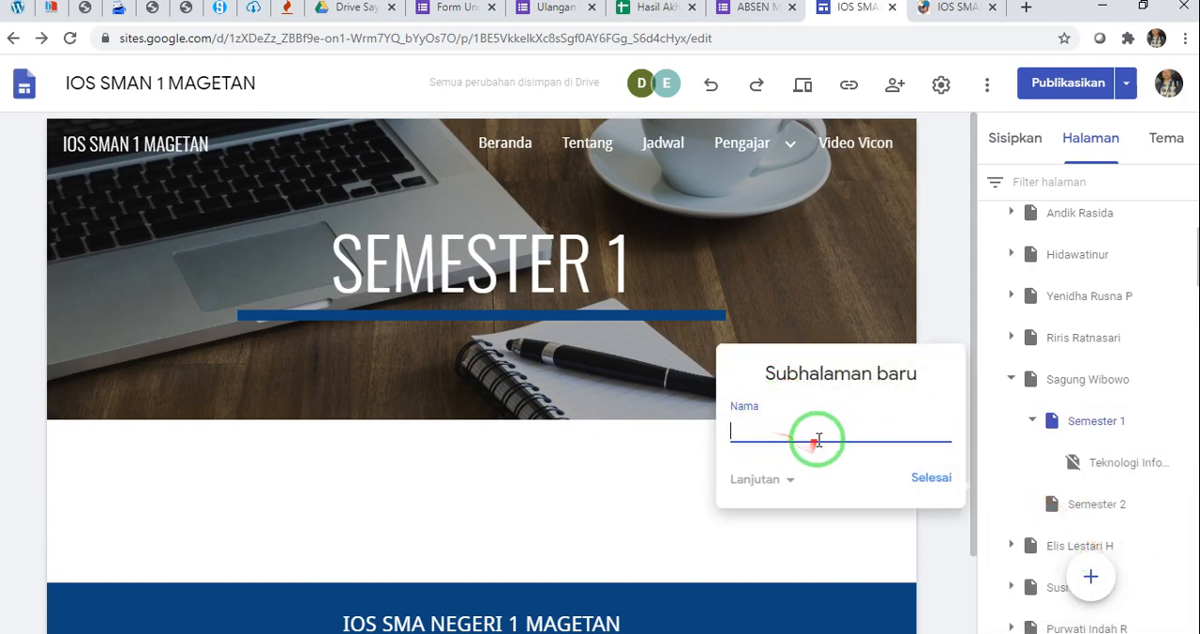
{"action": "left_click_drag", "start_coordinate": [830, 430], "coordinate": [658, 431]}
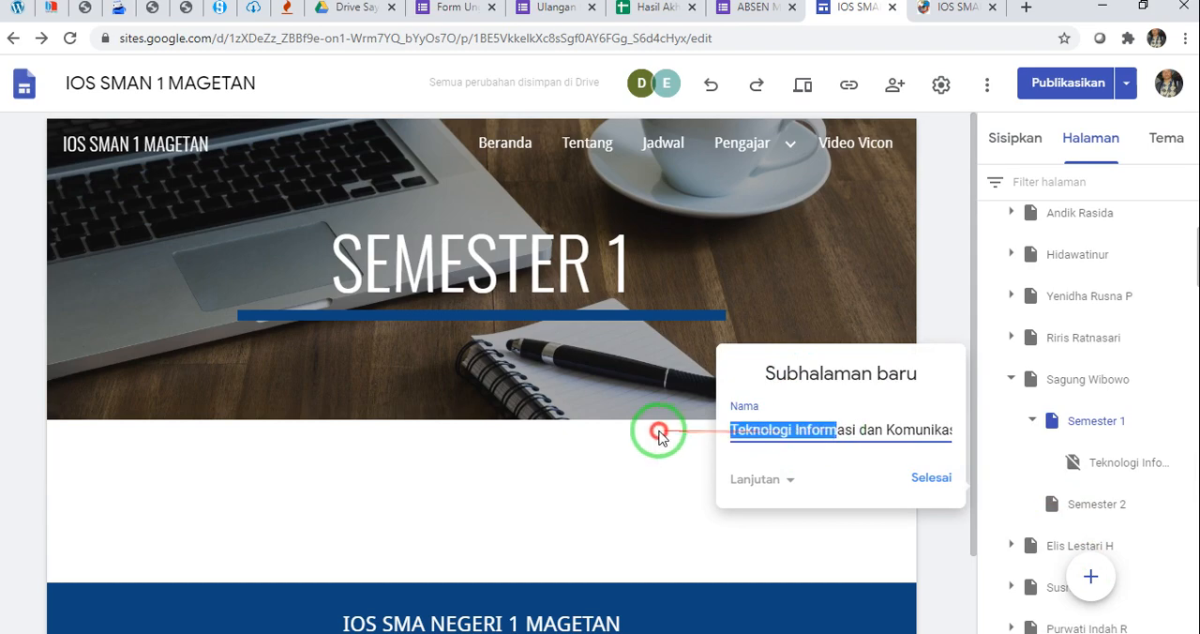
{"action": "left_click", "coordinate": [783, 436]}
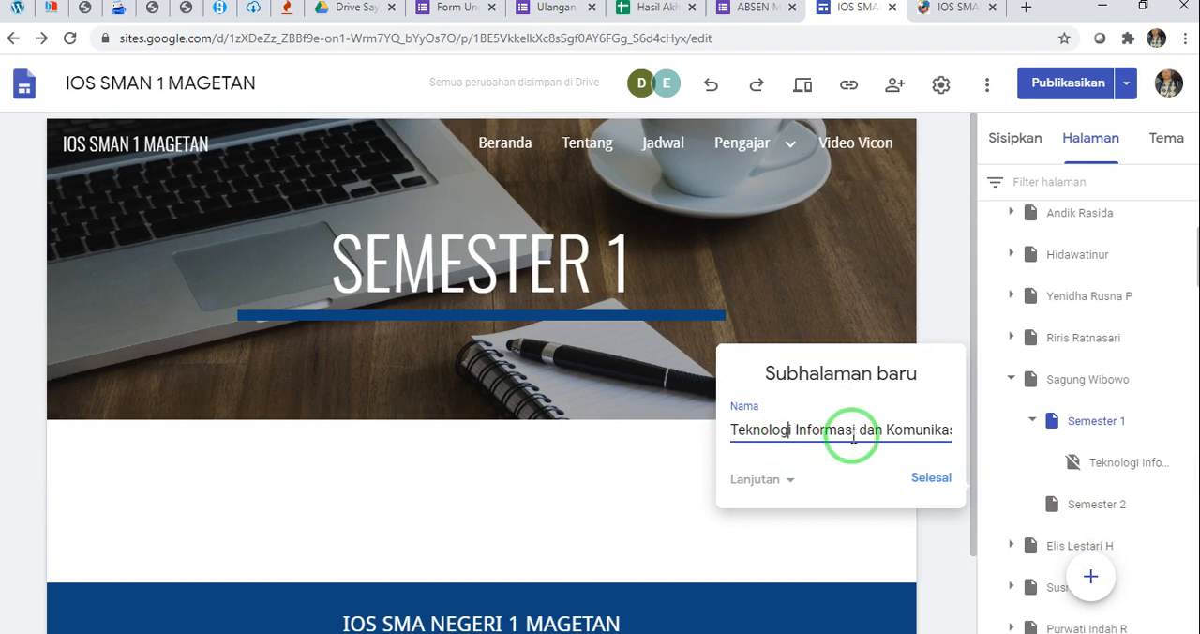
{"action": "left_click_drag", "start_coordinate": [853, 429], "coordinate": [958, 424]}
{"action": "left_click", "coordinate": [931, 476]}
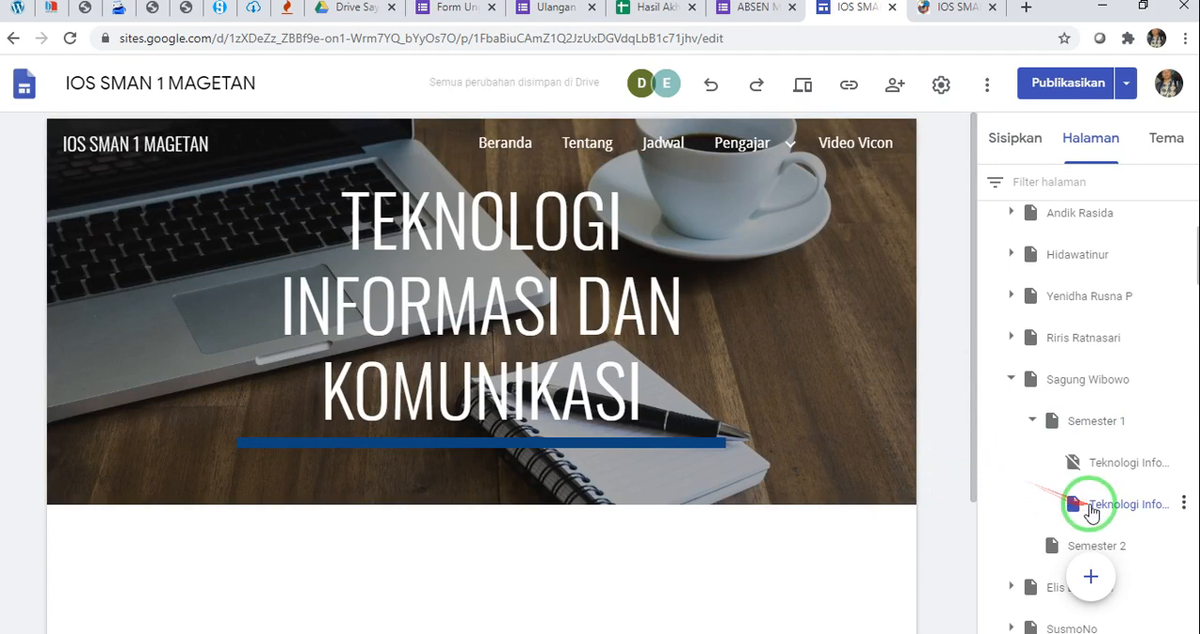
Move the new Teknologi Informasi dan Komunikasi subpage above the hidden subpage under Semester 1 and view its page content
{"action": "left_click_drag", "start_coordinate": [1077, 498], "coordinate": [1094, 456]}
{"action": "left_click", "coordinate": [477, 339]}
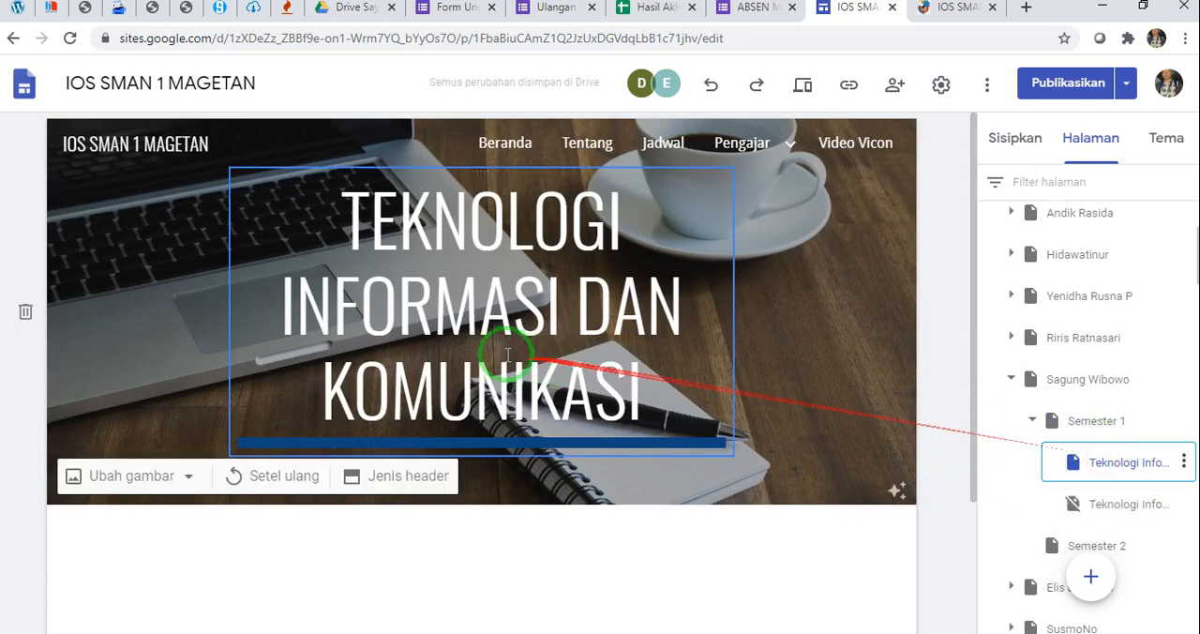
{"action": "scroll", "coordinate": [476, 339], "scroll_direction": "down", "scroll_amount": 1}
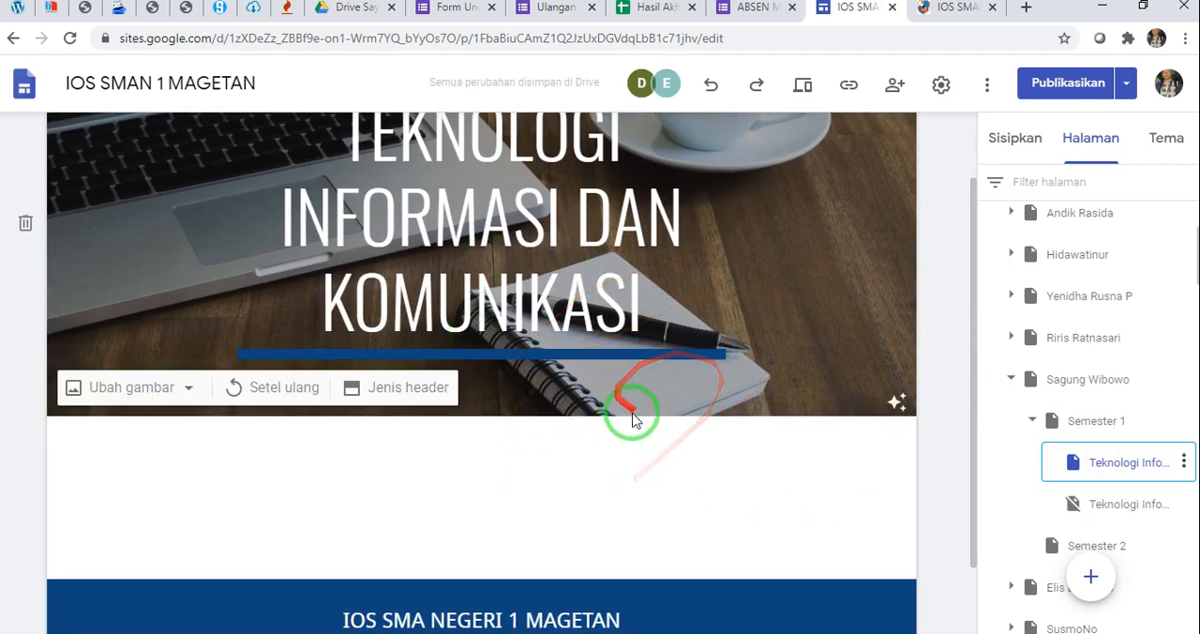
Examine the new subpage's header and empty body, plus the insertable elements from text boxes and layouts down to YouTube, documents, forms and charts
{"action": "scroll", "coordinate": [569, 482], "scroll_direction": "up", "scroll_amount": 1}
{"action": "scroll", "coordinate": [576, 482], "scroll_direction": "down", "scroll_amount": 2}
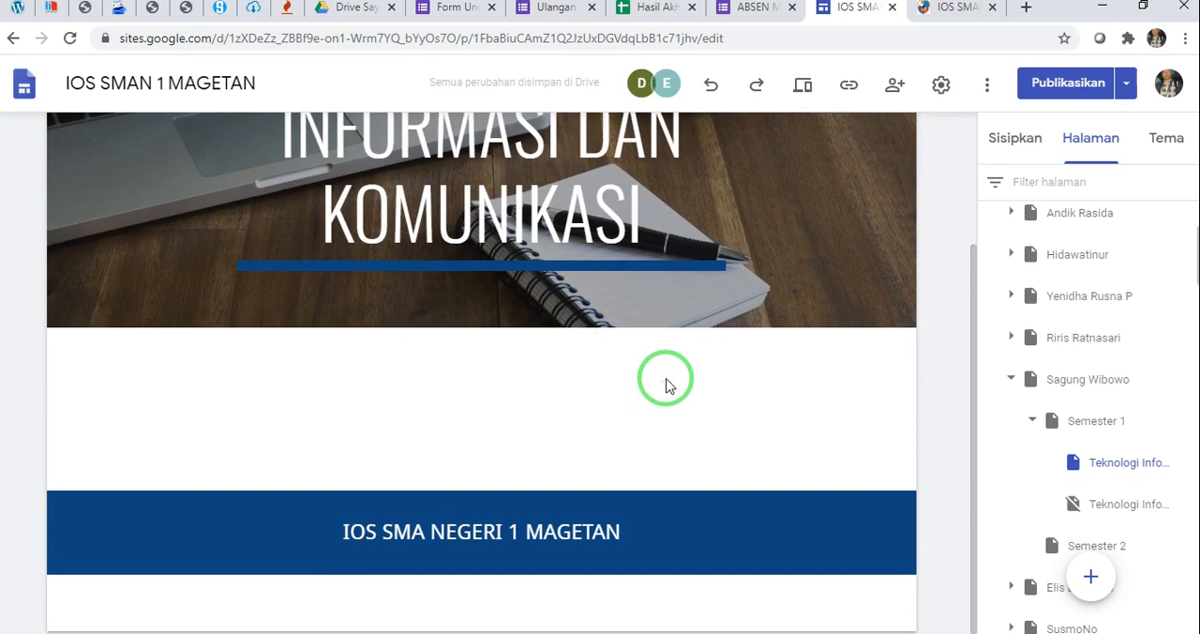
{"action": "scroll", "coordinate": [665, 380], "scroll_direction": "up", "scroll_amount": 2}
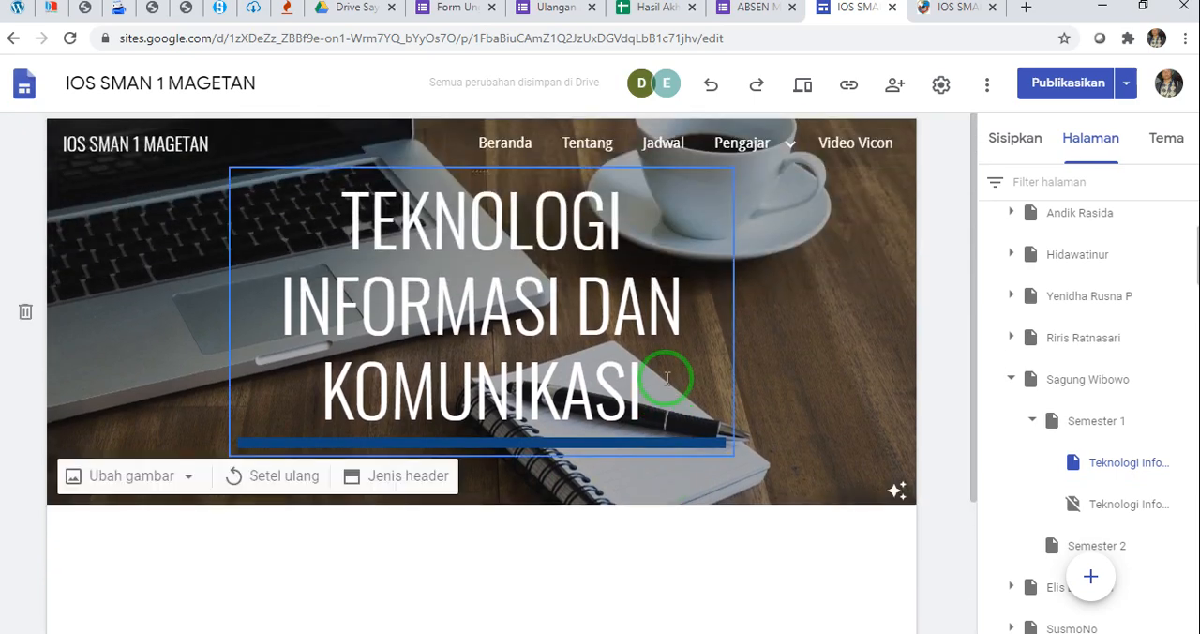
{"action": "scroll", "coordinate": [665, 379], "scroll_direction": "down", "scroll_amount": 2}
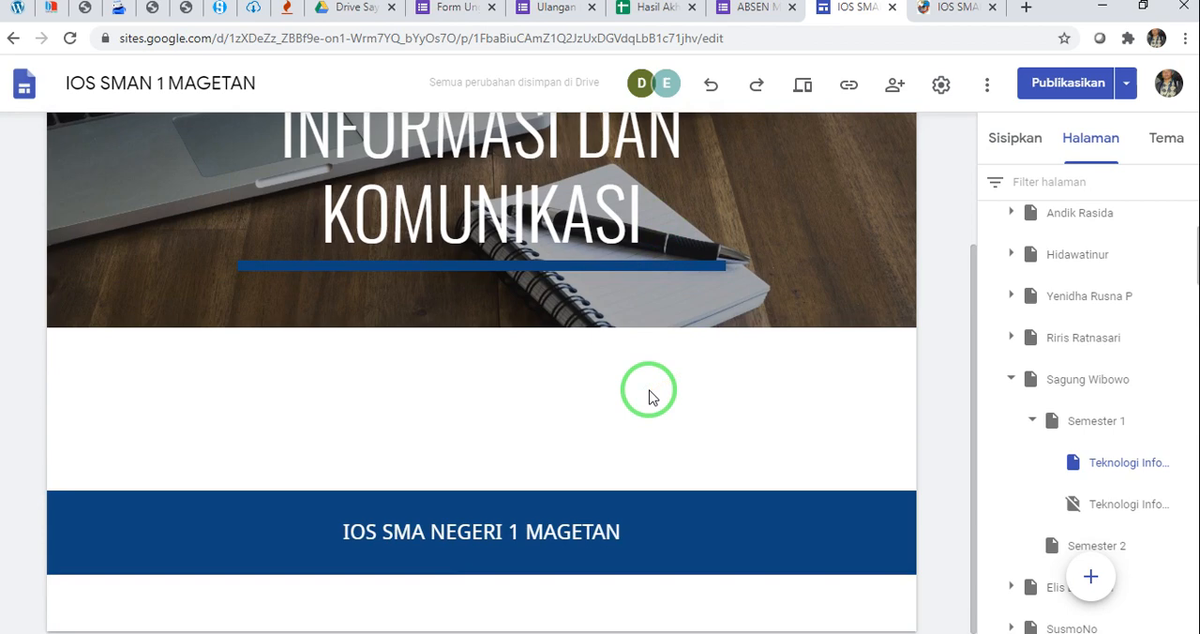
{"action": "left_click", "coordinate": [1005, 138]}
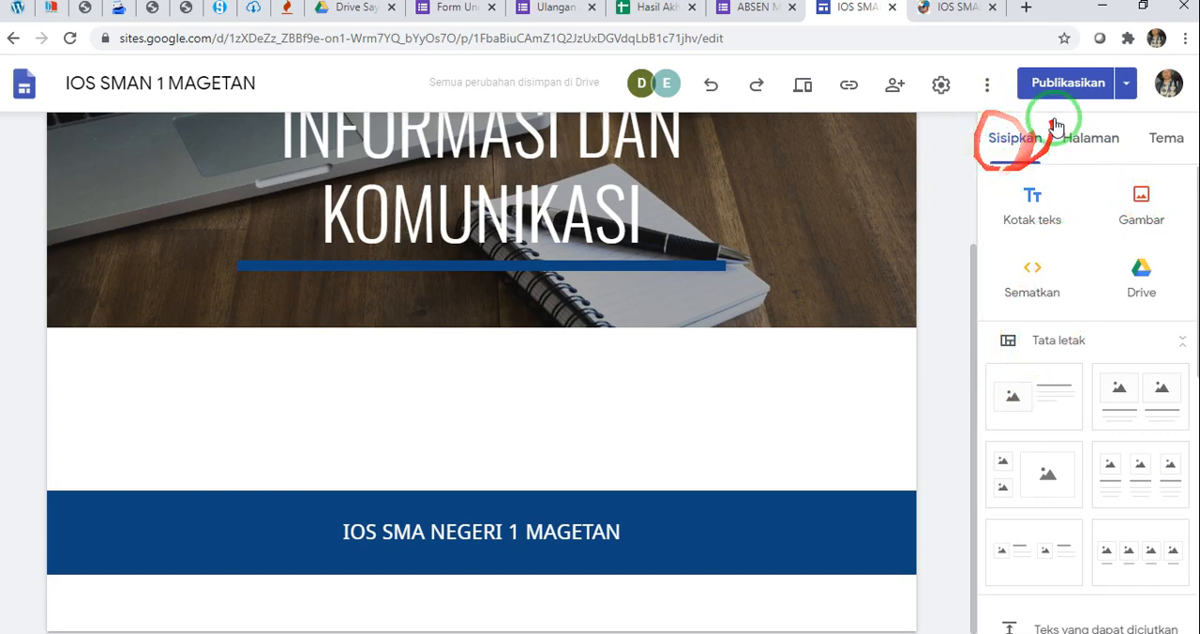
{"action": "scroll", "coordinate": [1035, 302], "scroll_direction": "down", "scroll_amount": 2}
{"action": "scroll", "coordinate": [1040, 314], "scroll_direction": "up", "scroll_amount": 2}
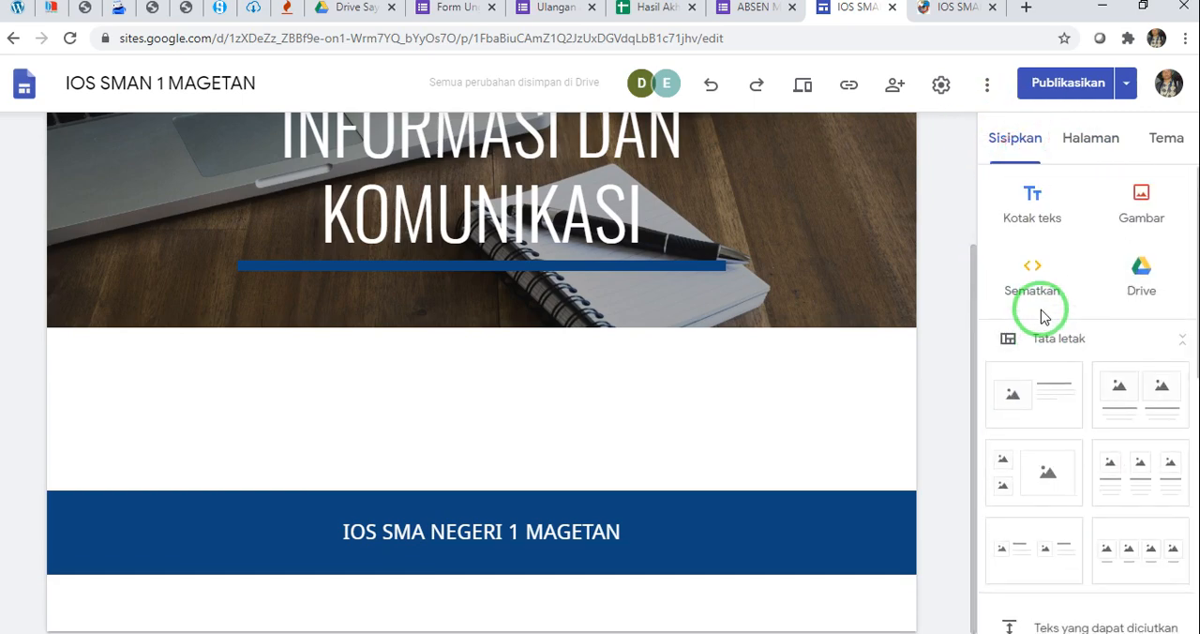
{"action": "scroll", "coordinate": [1045, 282], "scroll_direction": "down", "scroll_amount": 1}
{"action": "scroll", "coordinate": [1069, 357], "scroll_direction": "down", "scroll_amount": 1}
{"action": "scroll", "coordinate": [1085, 363], "scroll_direction": "down", "scroll_amount": 3}
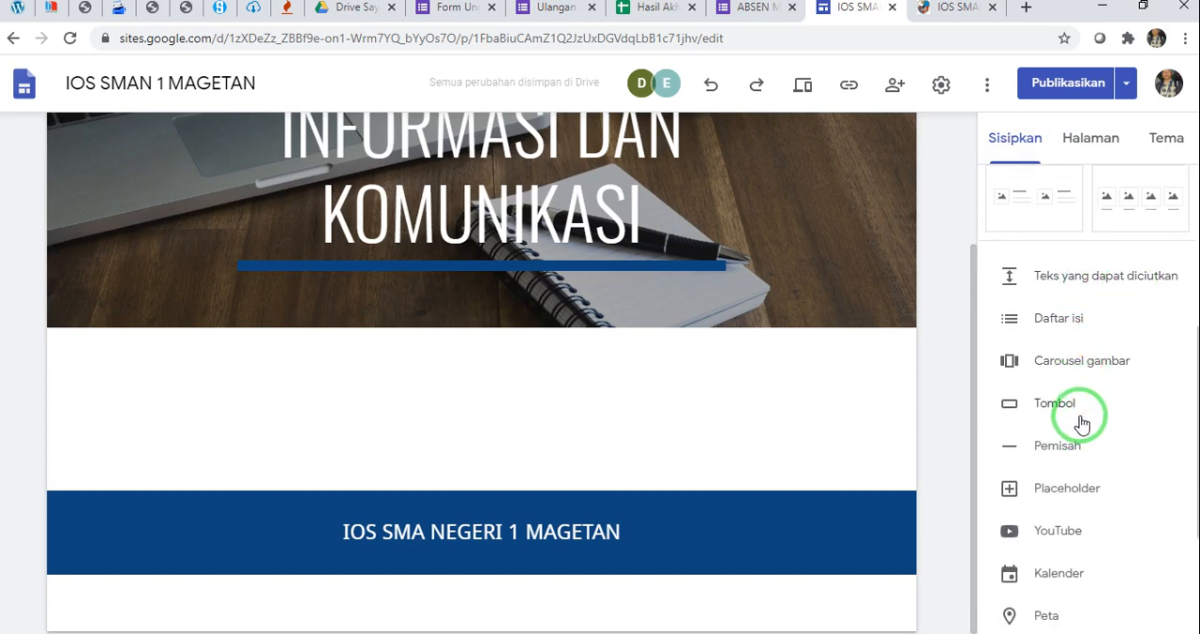
{"action": "scroll", "coordinate": [1082, 424], "scroll_direction": "down", "scroll_amount": 3}
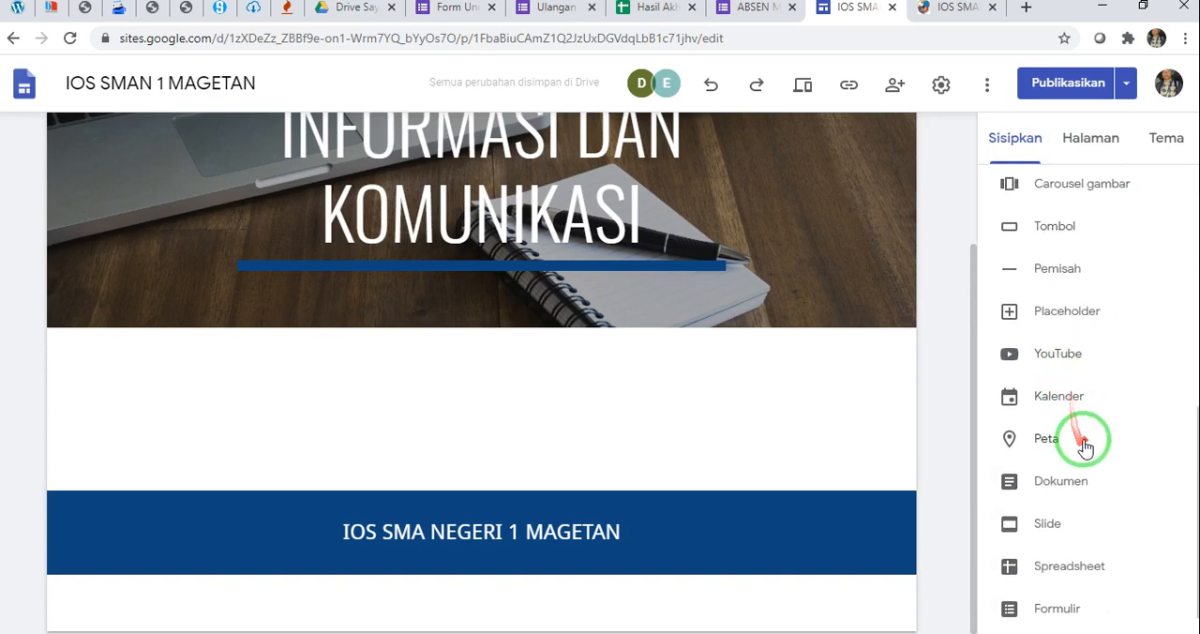
{"action": "scroll", "coordinate": [1089, 536], "scroll_direction": "down", "scroll_amount": 1}
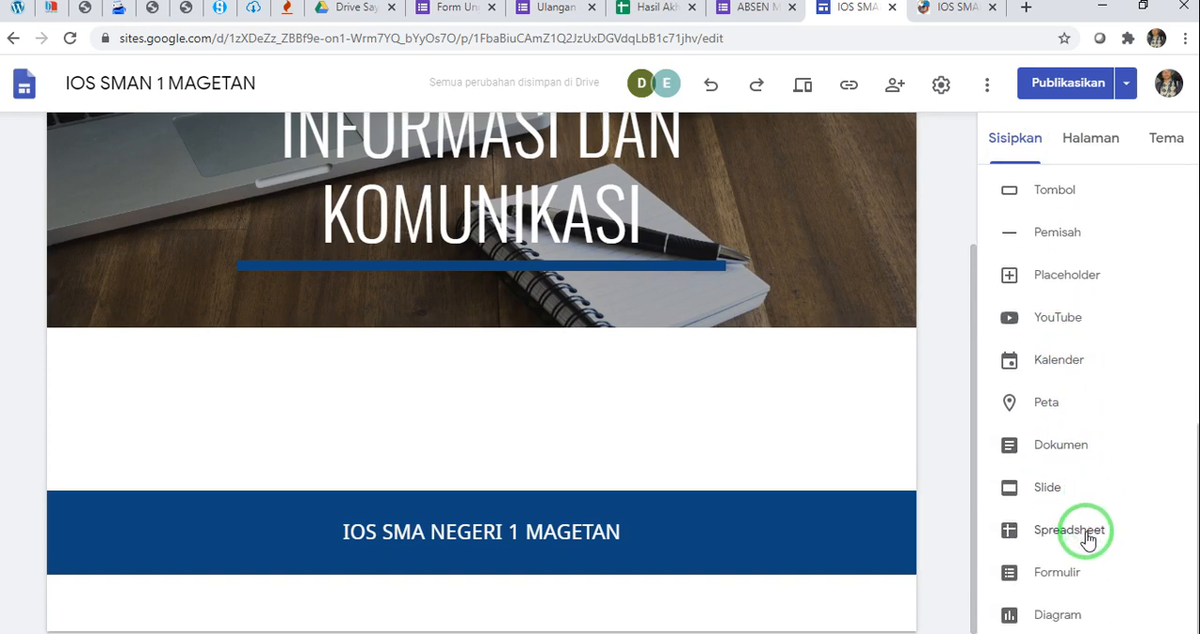
{"action": "scroll", "coordinate": [1069, 481], "scroll_direction": "up", "scroll_amount": 5}
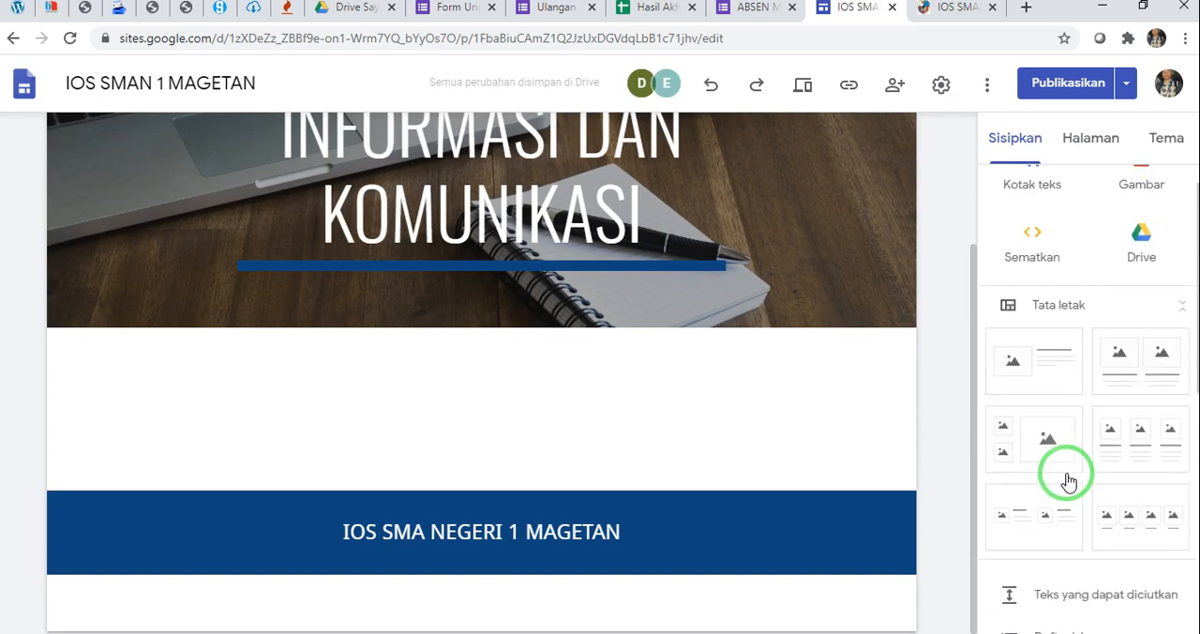
{"action": "scroll", "coordinate": [1066, 481], "scroll_direction": "up", "scroll_amount": 1}
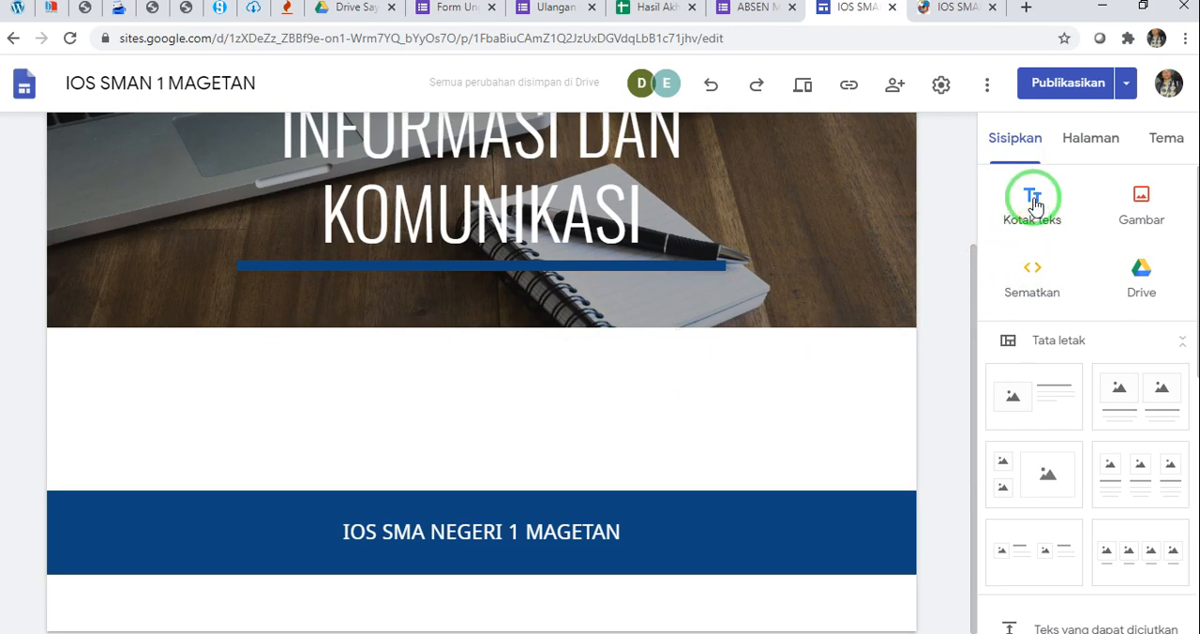
{"action": "scroll", "coordinate": [753, 407], "scroll_direction": "up", "scroll_amount": 2}
{"action": "scroll", "coordinate": [752, 332], "scroll_direction": "down", "scroll_amount": 2}
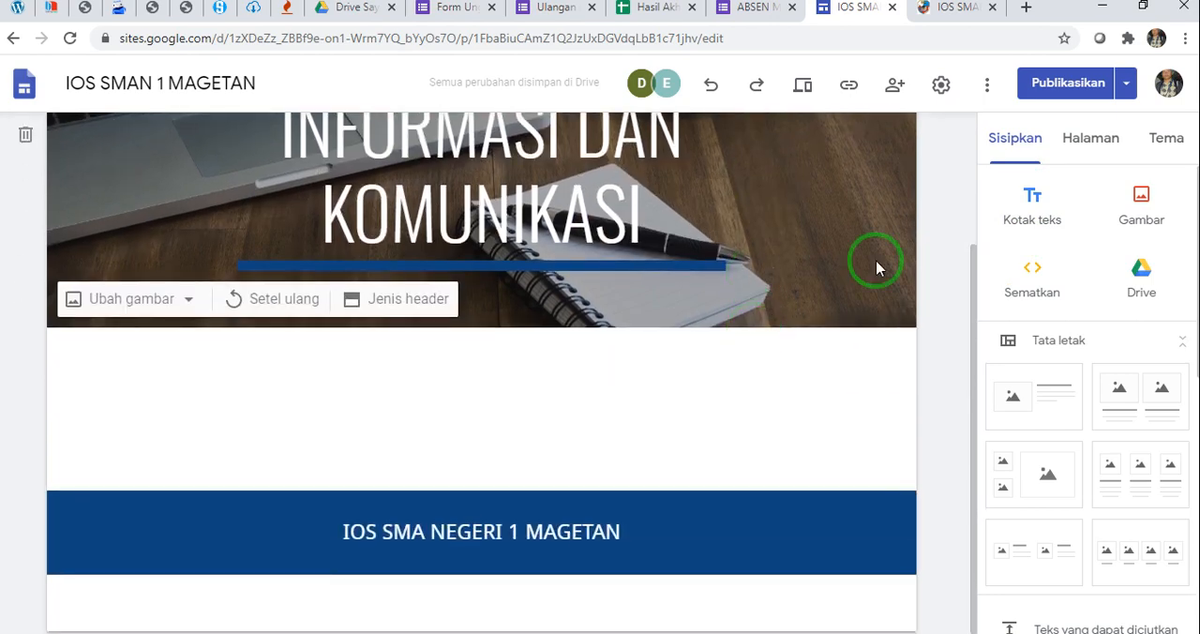
Add a text box reading "TEKNOLOGI INFORMASI DAN KOMUNIKASI" to the new subpage under Semester 1 and give it the smaller Judul style
{"action": "left_click", "coordinate": [1092, 141]}
{"action": "left_click", "coordinate": [1129, 464]}
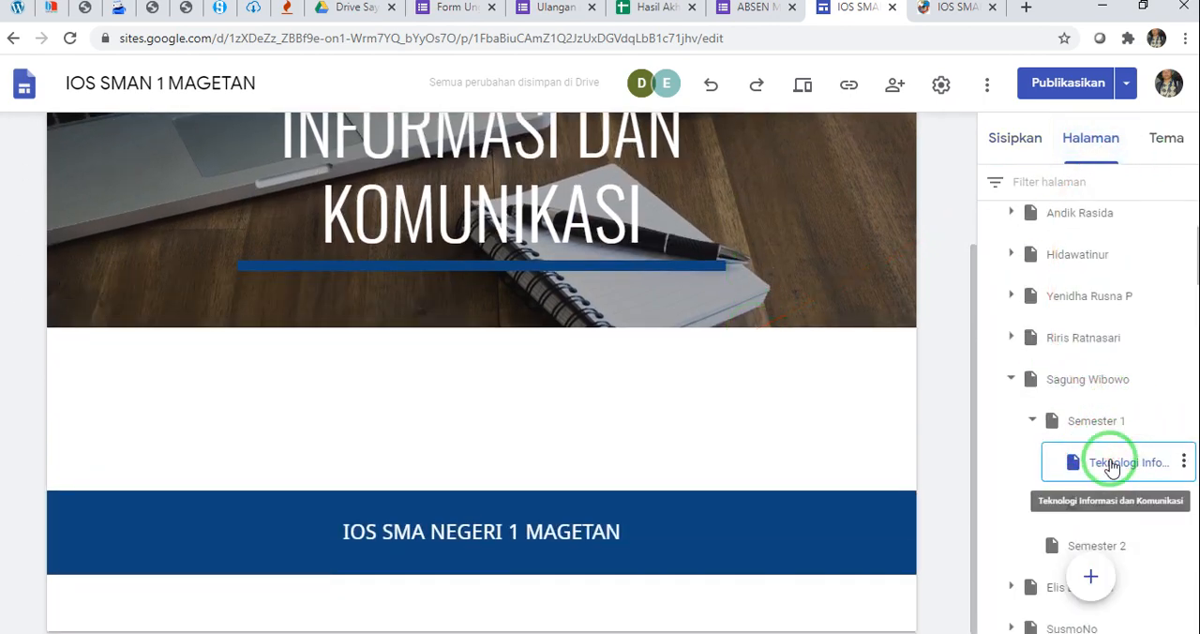
{"action": "left_click", "coordinate": [1029, 152]}
{"action": "left_click", "coordinate": [1024, 201]}
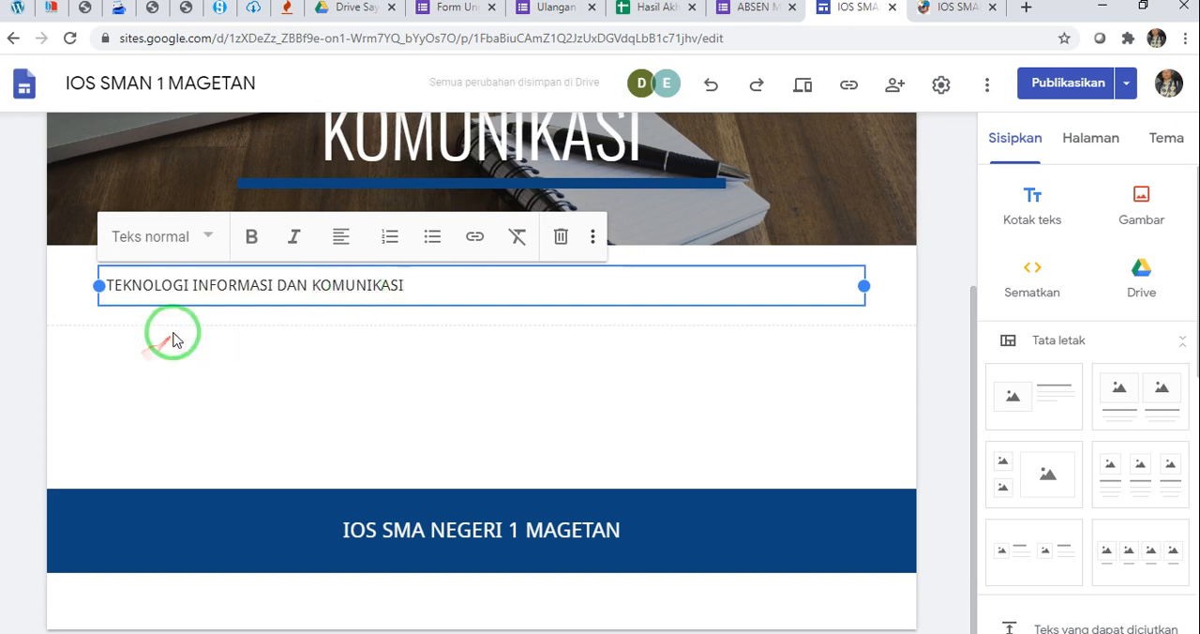
{"action": "left_click", "coordinate": [207, 242]}
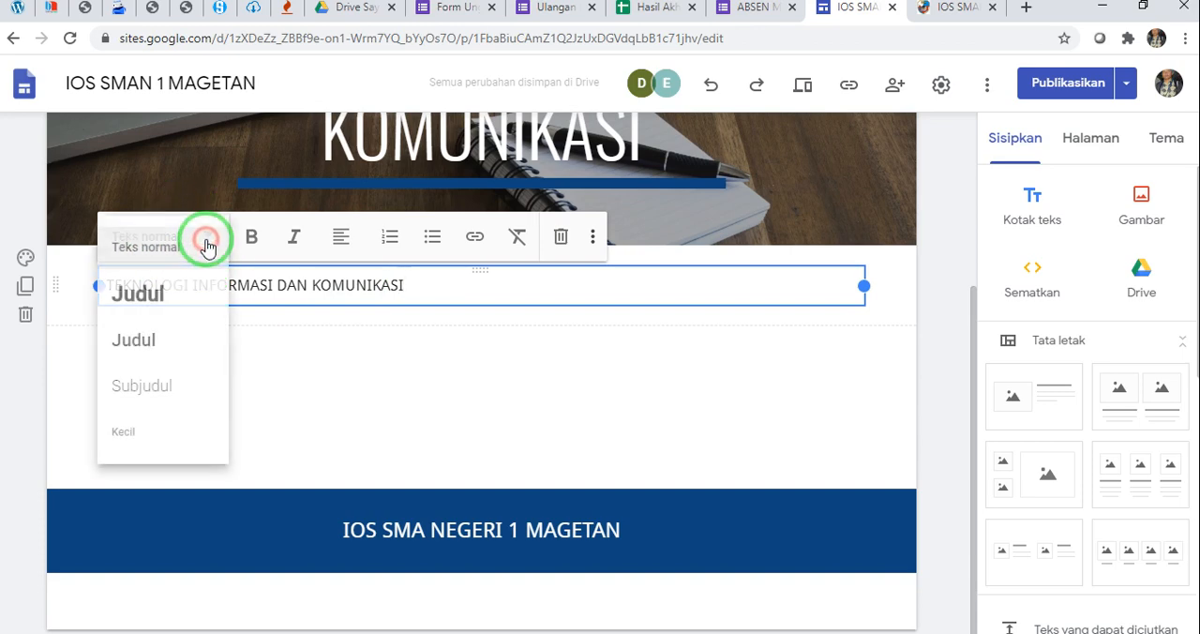
{"action": "left_click", "coordinate": [170, 346]}
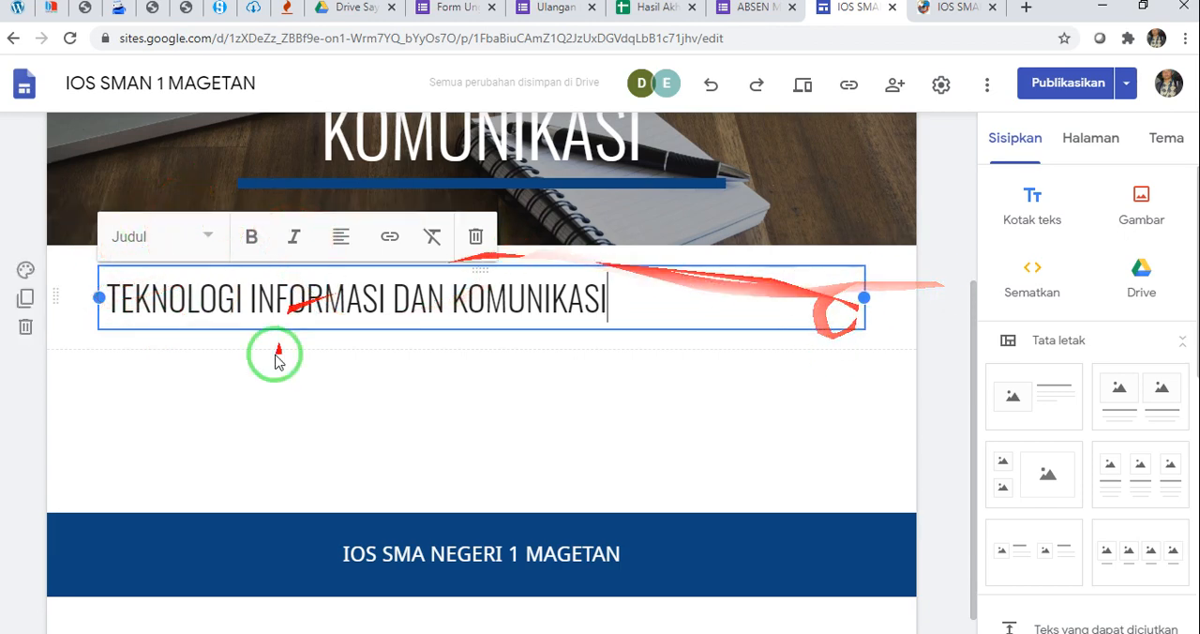
Set the background of the TEKNOLOGI INFORMASI DAN KOMUNIKASI text section to Penekanan 2
{"action": "left_click", "coordinate": [26, 272]}
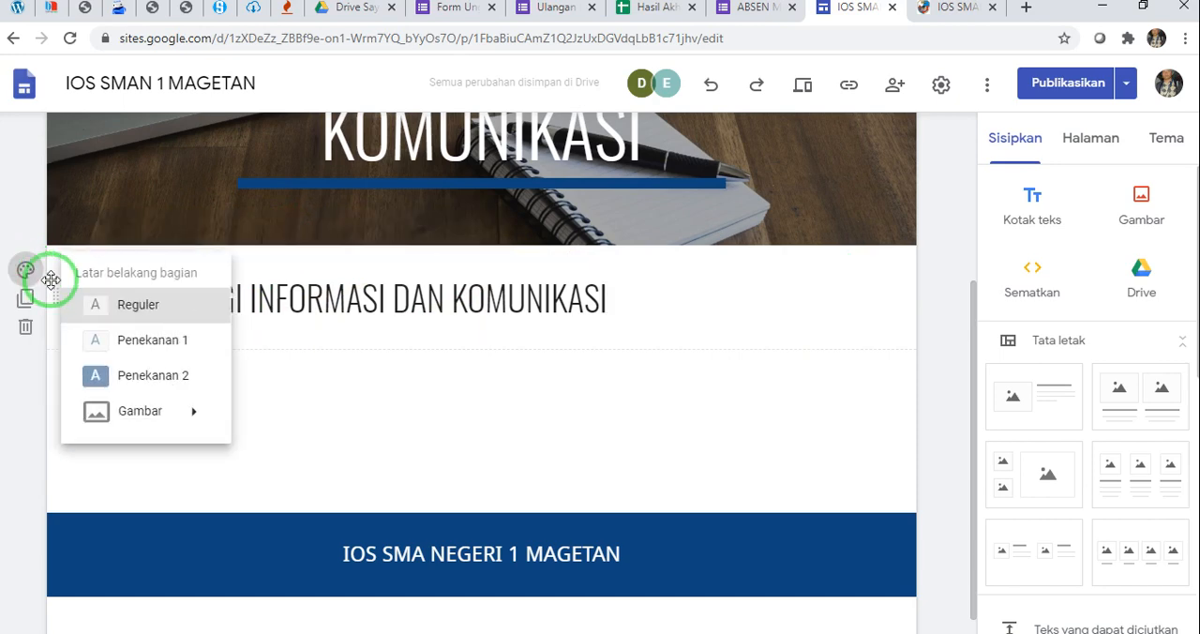
{"action": "left_click", "coordinate": [152, 384]}
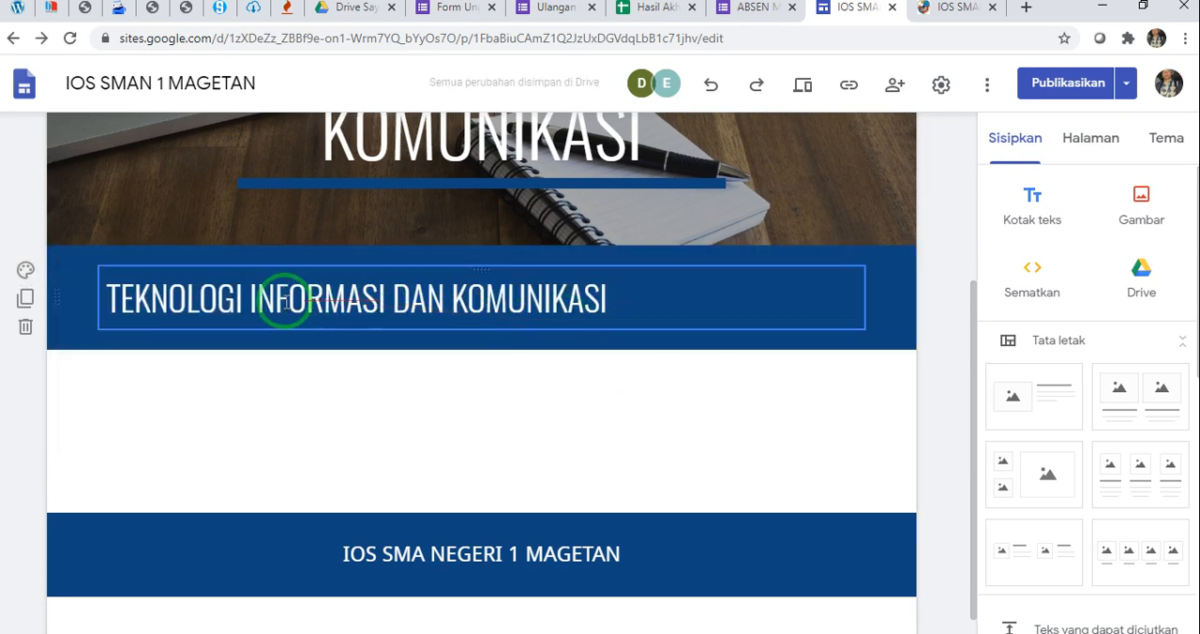
{"action": "left_click", "coordinate": [28, 274]}
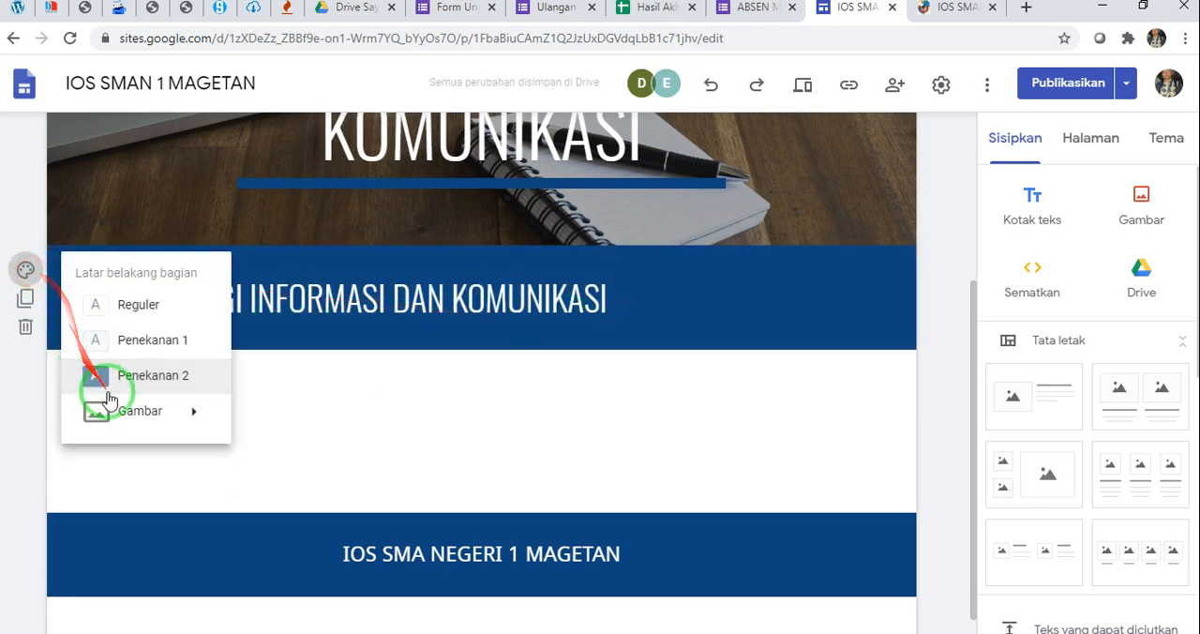
{"action": "left_click", "coordinate": [106, 378]}
Center the TEKNOLOGI INFORMASI DAN KOMUNIKASI heading text within its text box and leave text editing
{"action": "left_click", "coordinate": [229, 269]}
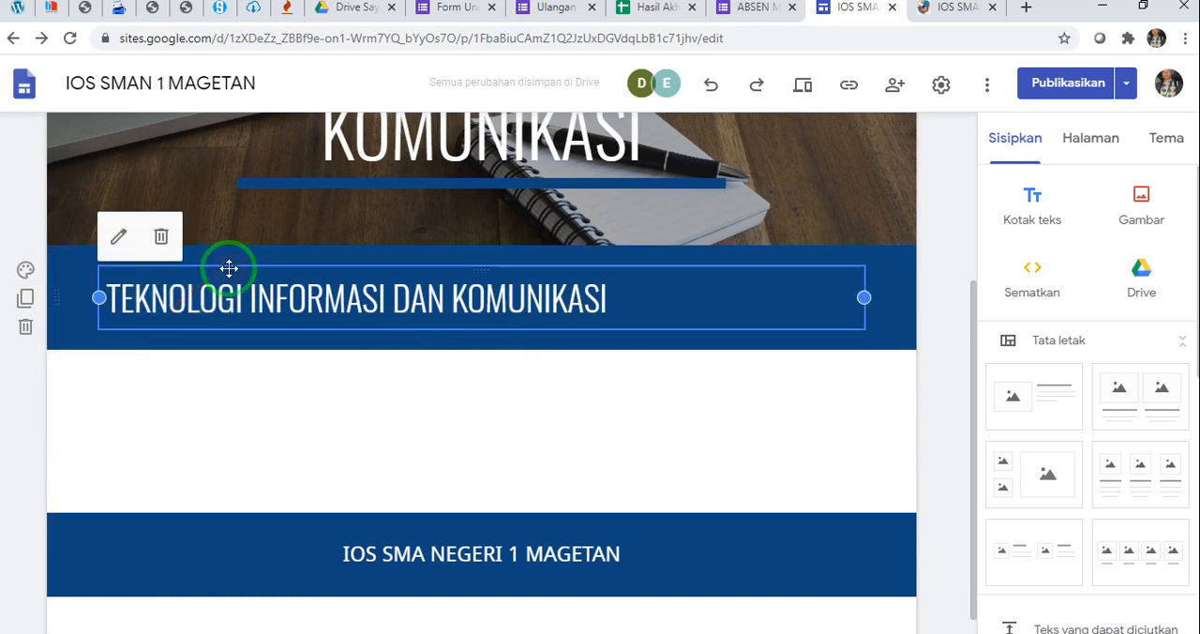
{"action": "left_click", "coordinate": [272, 298]}
{"action": "left_click", "coordinate": [330, 277]}
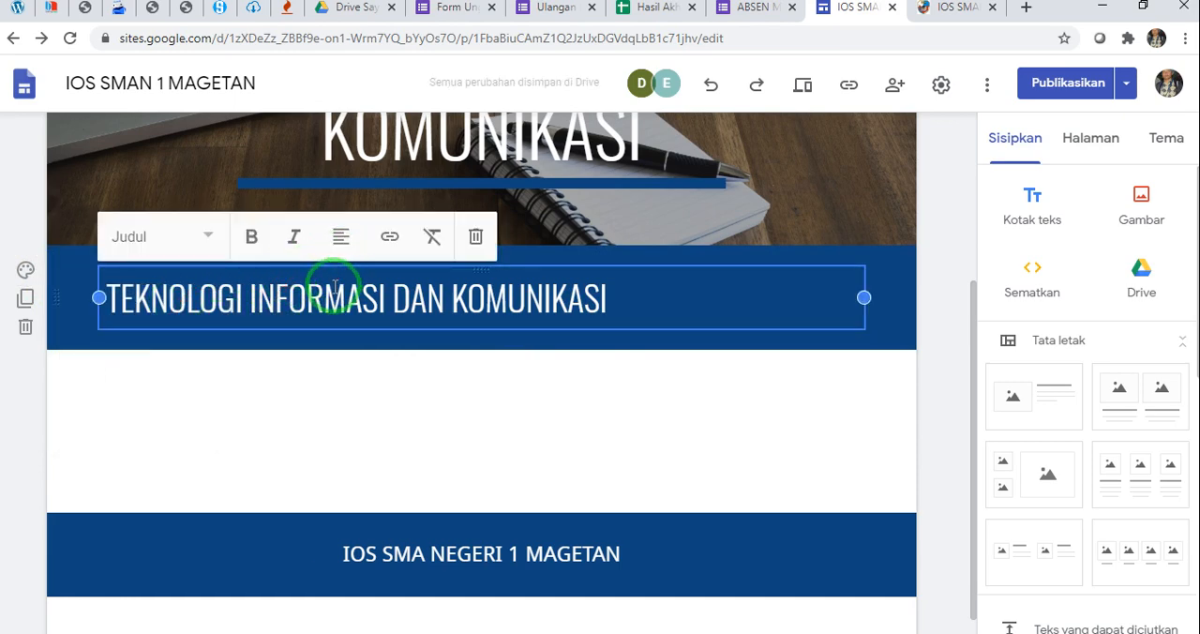
{"action": "left_click", "coordinate": [343, 242]}
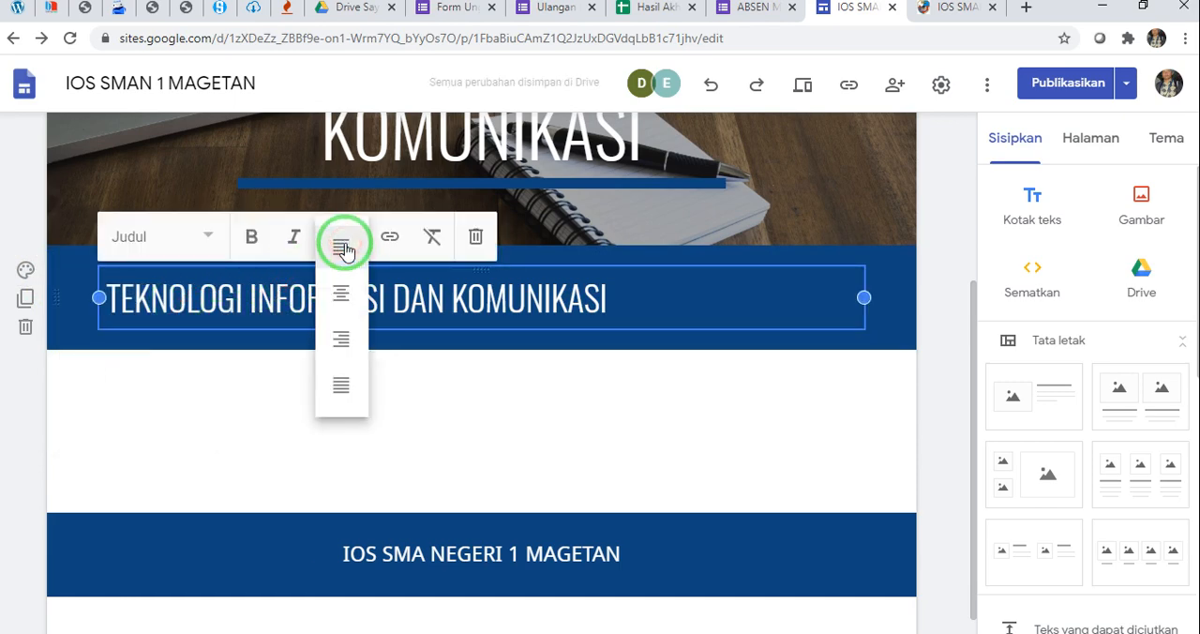
{"action": "left_click", "coordinate": [341, 294]}
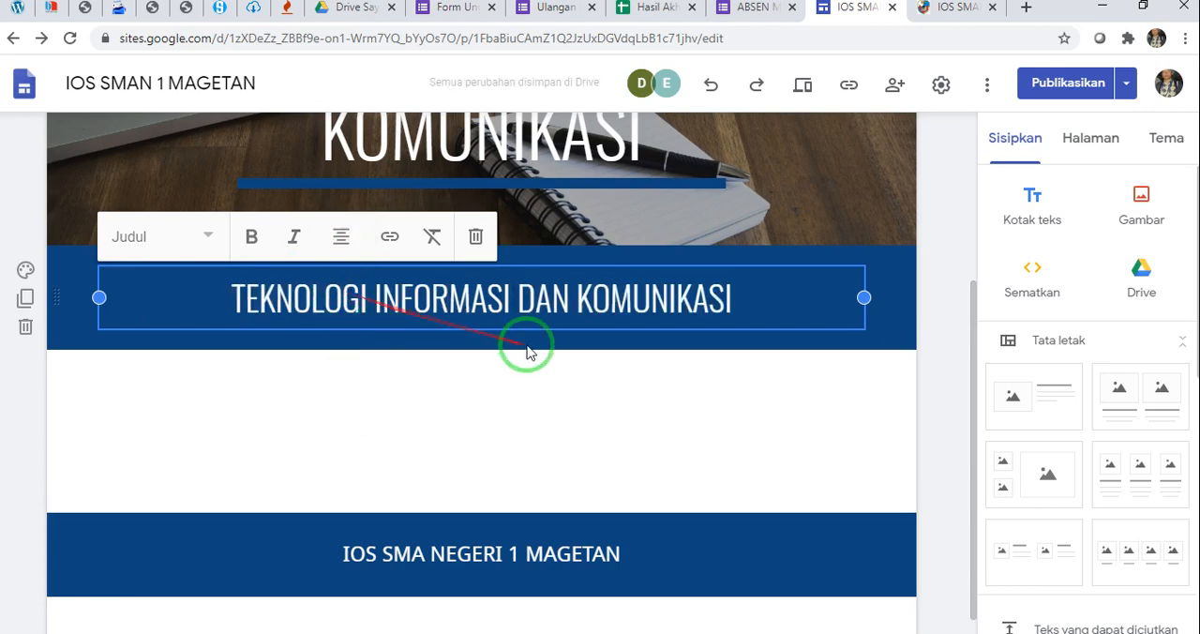
{"action": "left_click", "coordinate": [643, 392]}
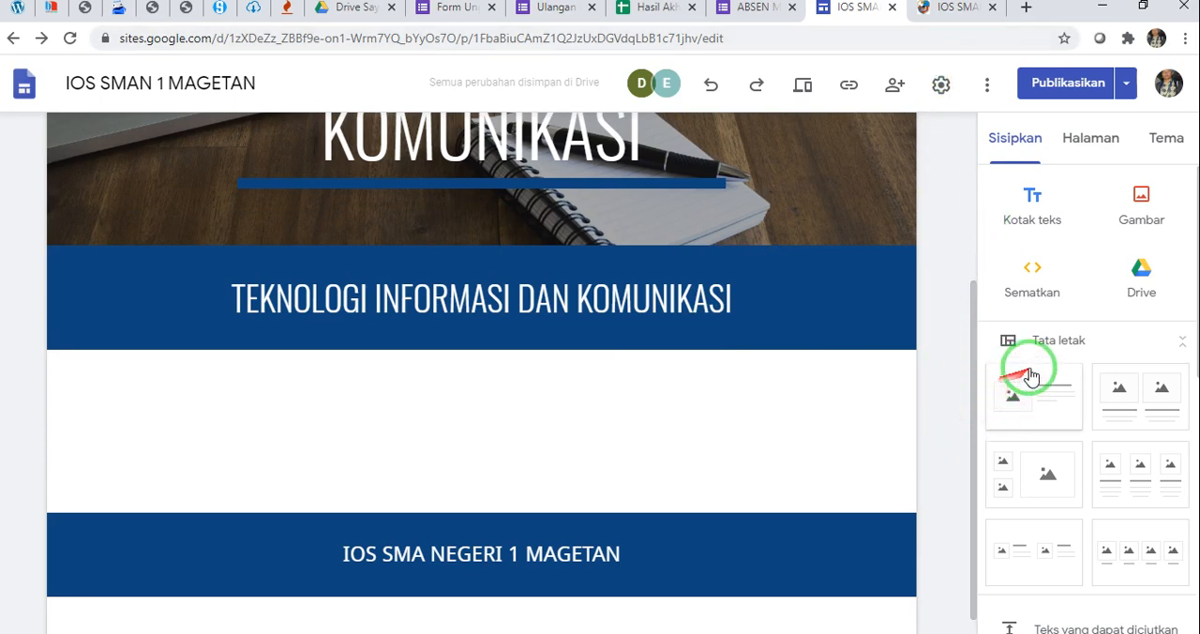
Insert a collapsible text block (Teks yang dapat diciutkan) below the heading section and title it "KOMPETENSI DASAR"
{"action": "left_click", "coordinate": [1014, 150]}
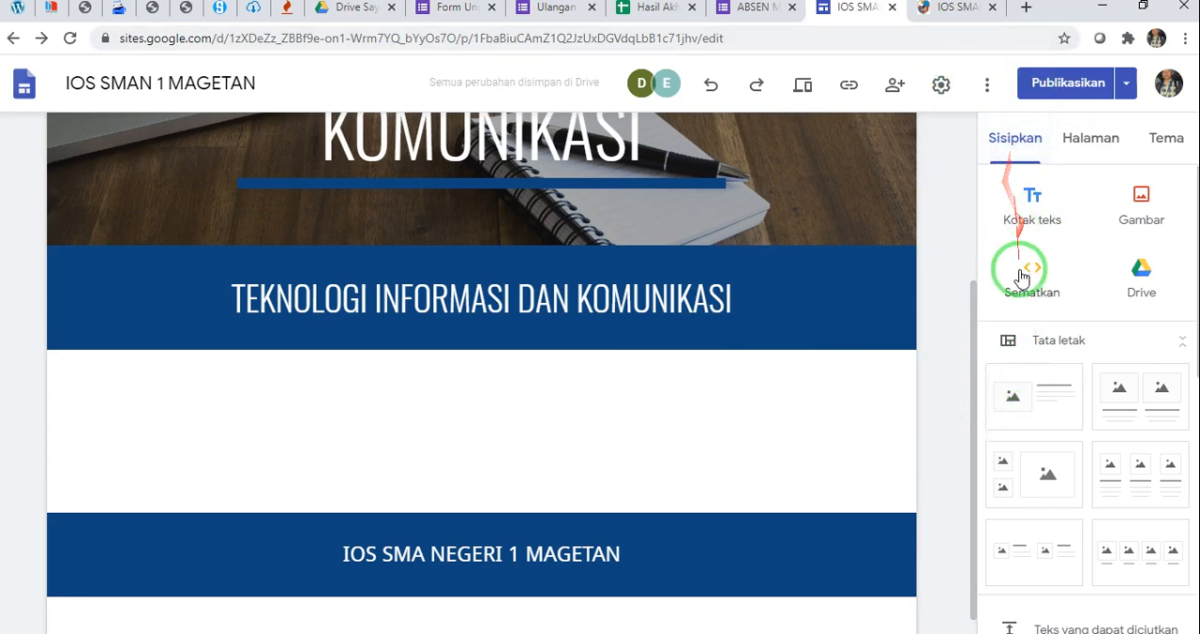
{"action": "scroll", "coordinate": [1019, 274], "scroll_direction": "down", "scroll_amount": 3}
{"action": "scroll", "coordinate": [1020, 278], "scroll_direction": "down", "scroll_amount": 1}
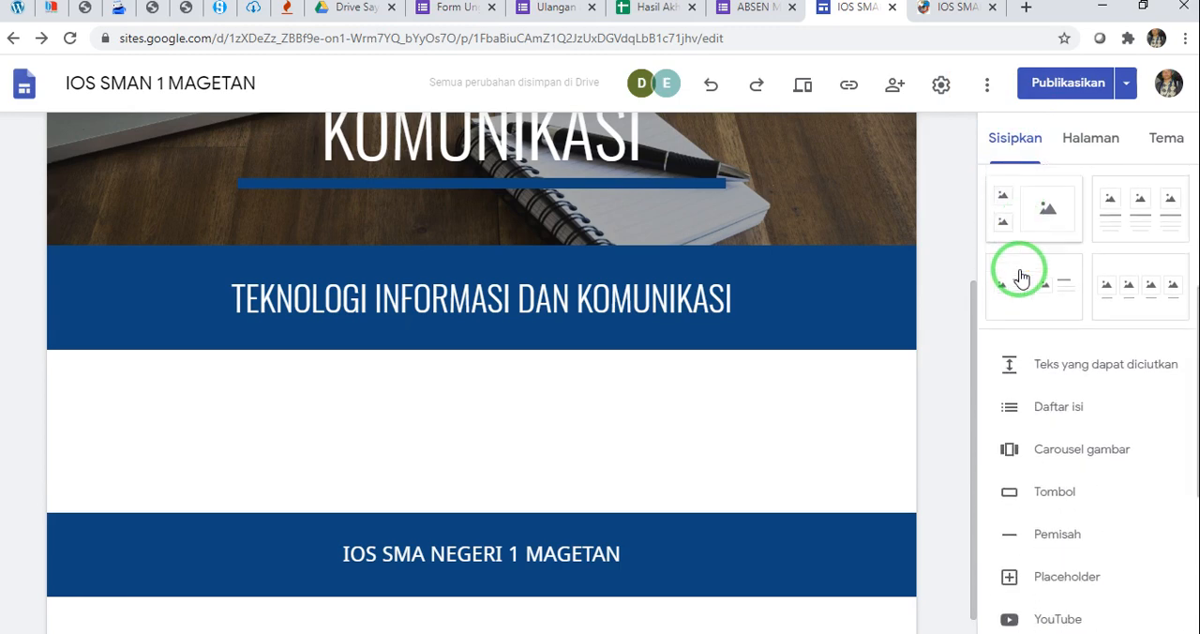
{"action": "scroll", "coordinate": [1021, 277], "scroll_direction": "down", "scroll_amount": 1}
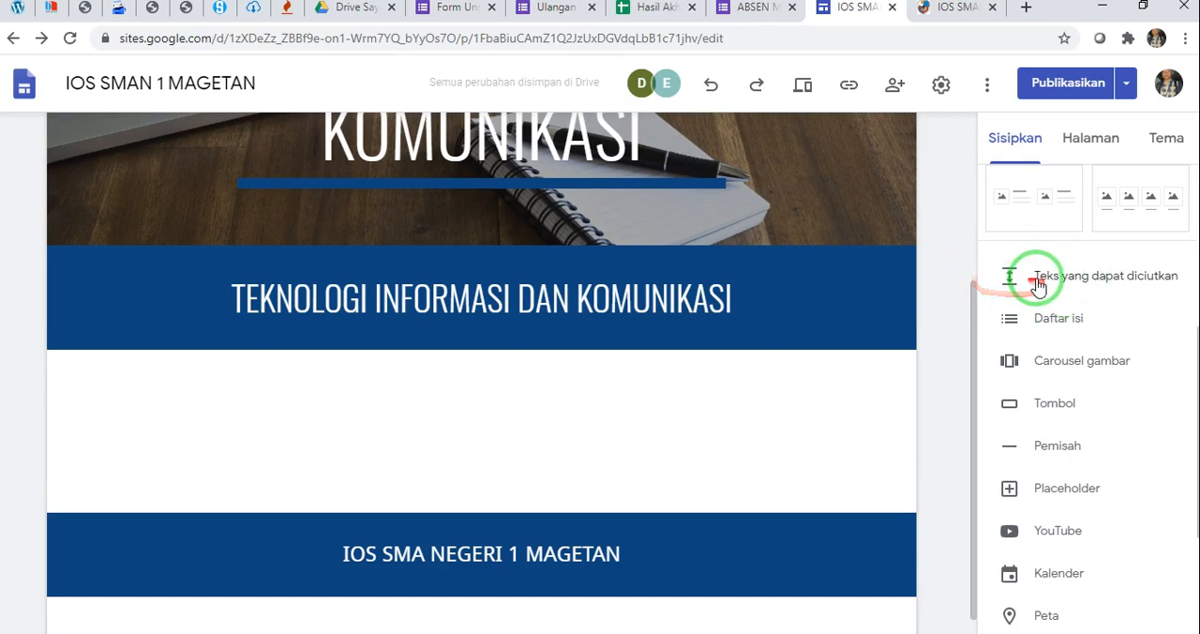
{"action": "left_click", "coordinate": [1044, 279]}
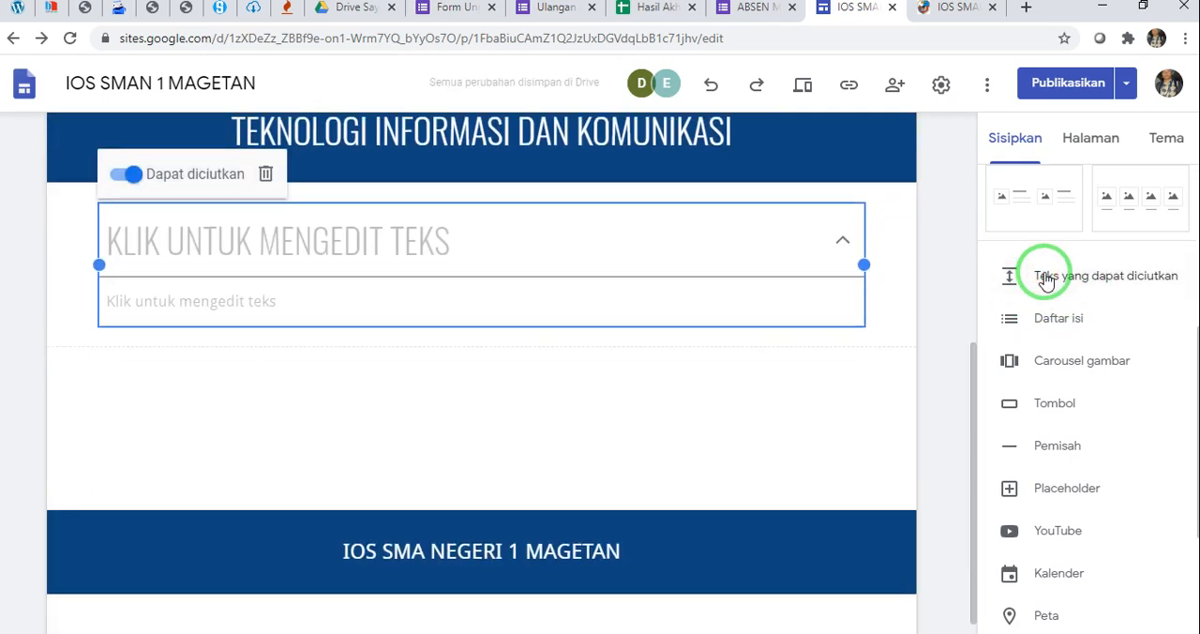
{"action": "left_click", "coordinate": [185, 239]}
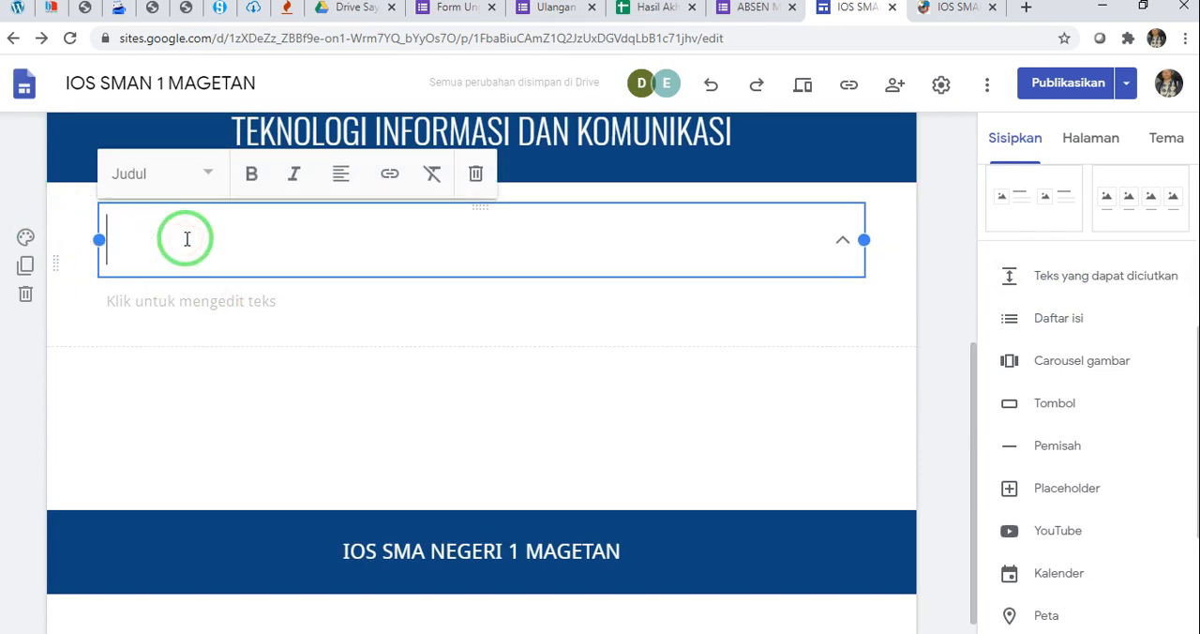
{"action": "type", "text": "KOMPETENSI DASAR"}
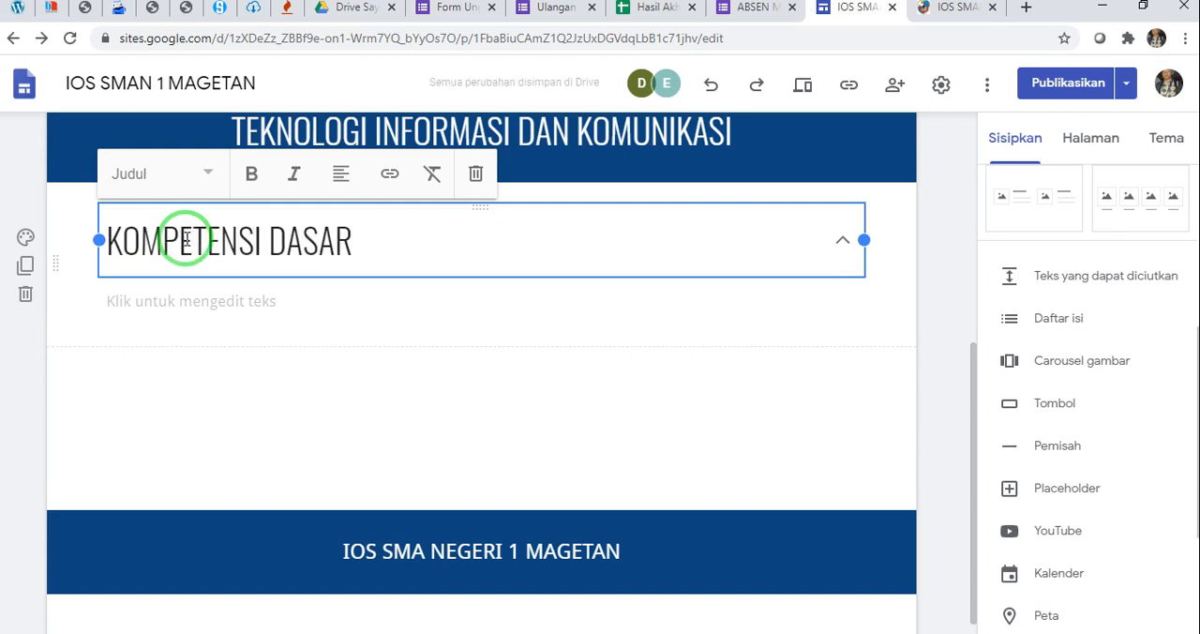
Copy competency 3.1 from the Silabus Informatika document in Word and paste it into the body of the KOMPETENSI DASAR block in Google Sites
{"action": "left_click", "coordinate": [195, 296]}
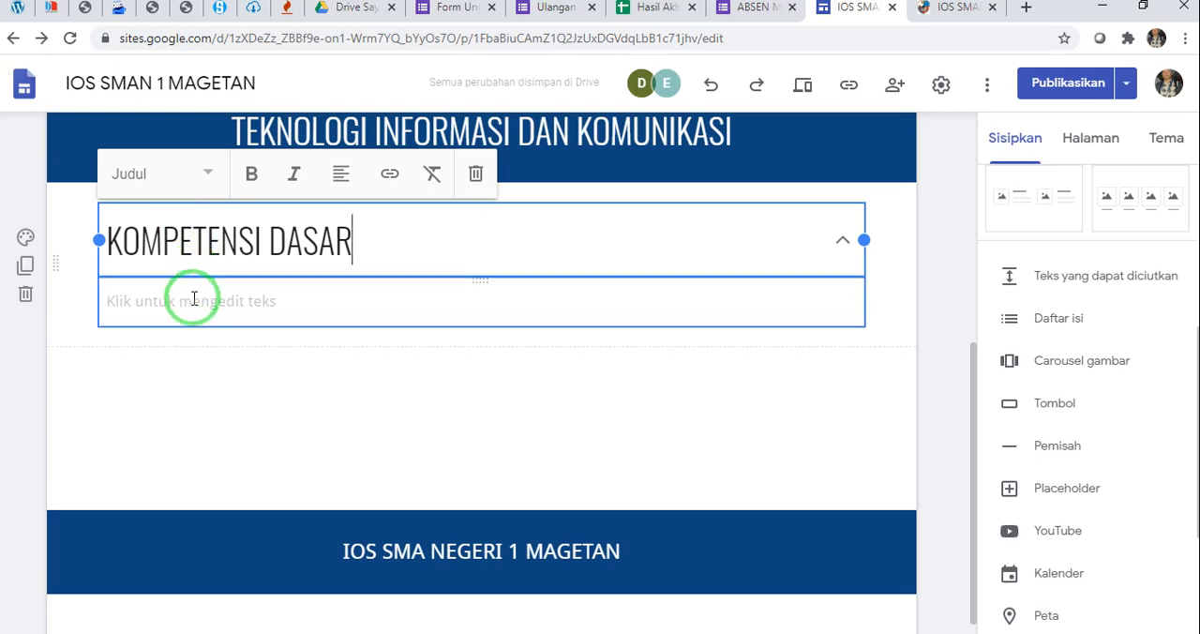
{"action": "left_click", "coordinate": [193, 298]}
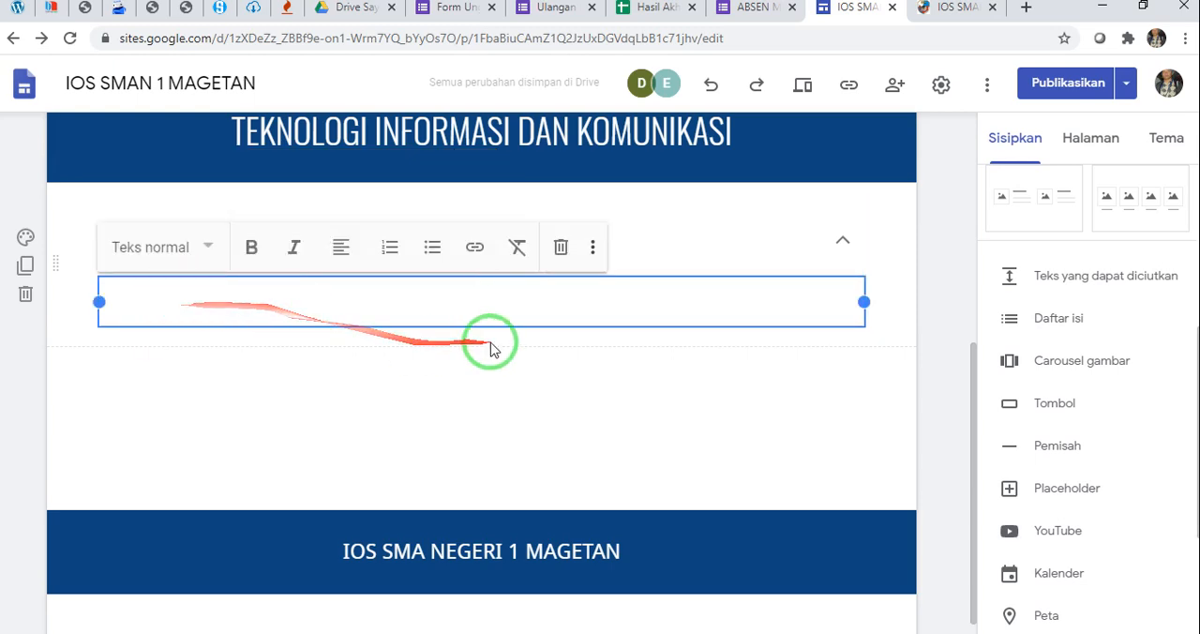
{"action": "left_click", "coordinate": [755, 633]}
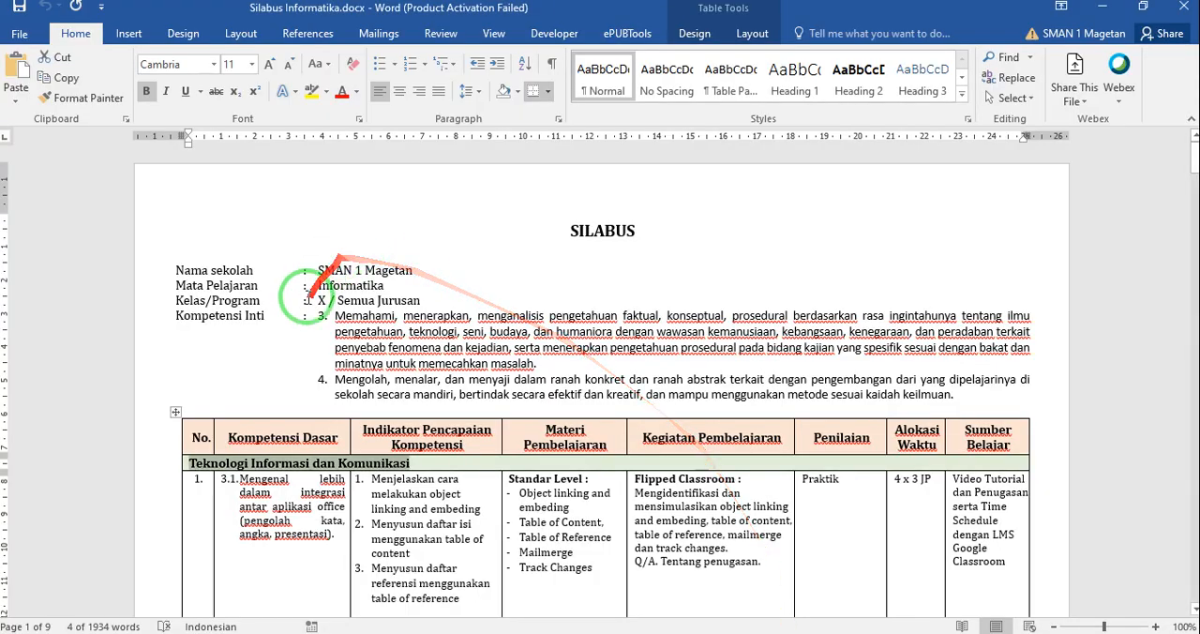
{"action": "scroll", "coordinate": [310, 293], "scroll_direction": "down", "scroll_amount": 2}
{"action": "left_click", "coordinate": [218, 397]}
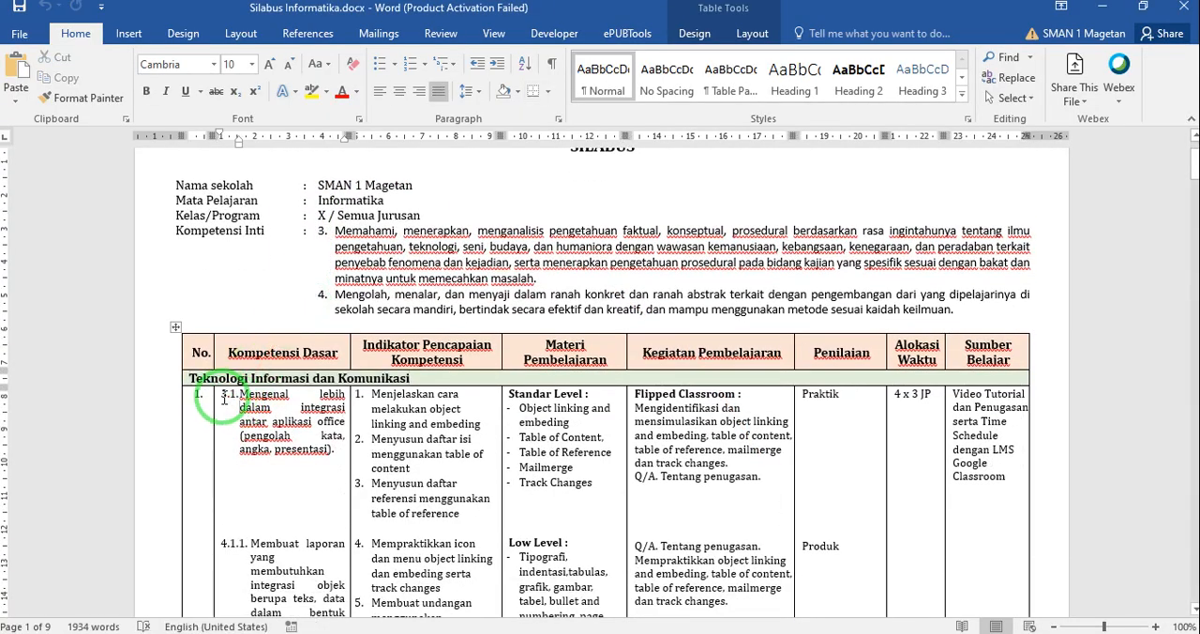
{"action": "left_click_drag", "start_coordinate": [221, 396], "coordinate": [331, 451]}
{"action": "key", "text": "ctrl+c"}
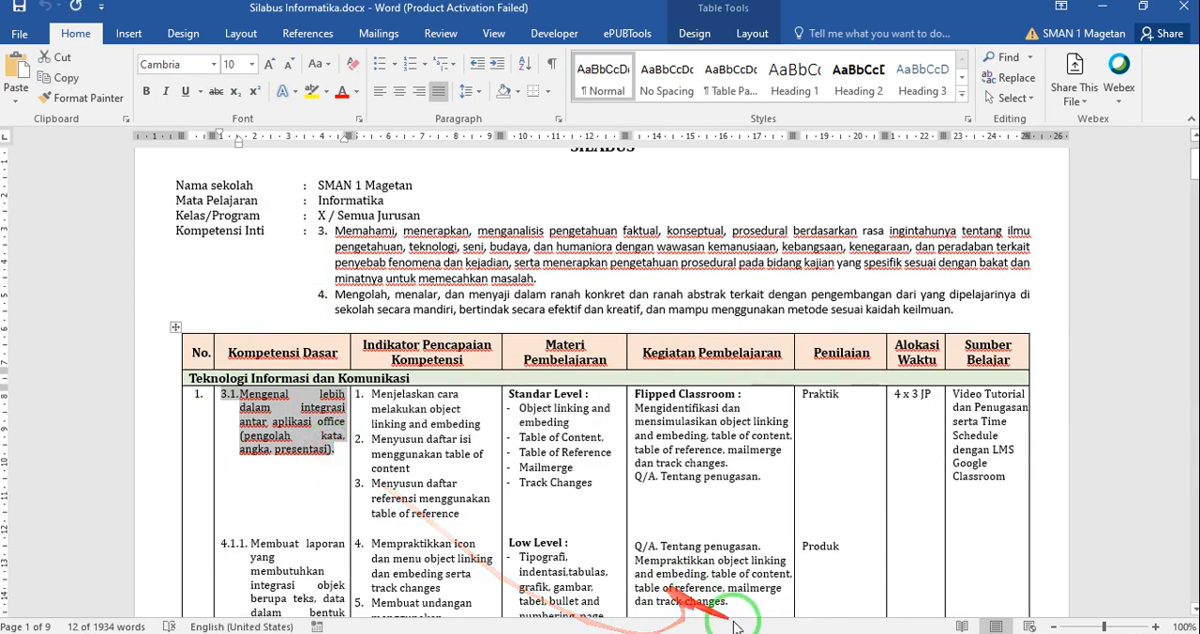
{"action": "left_click", "coordinate": [675, 633]}
{"action": "left_click", "coordinate": [250, 306]}
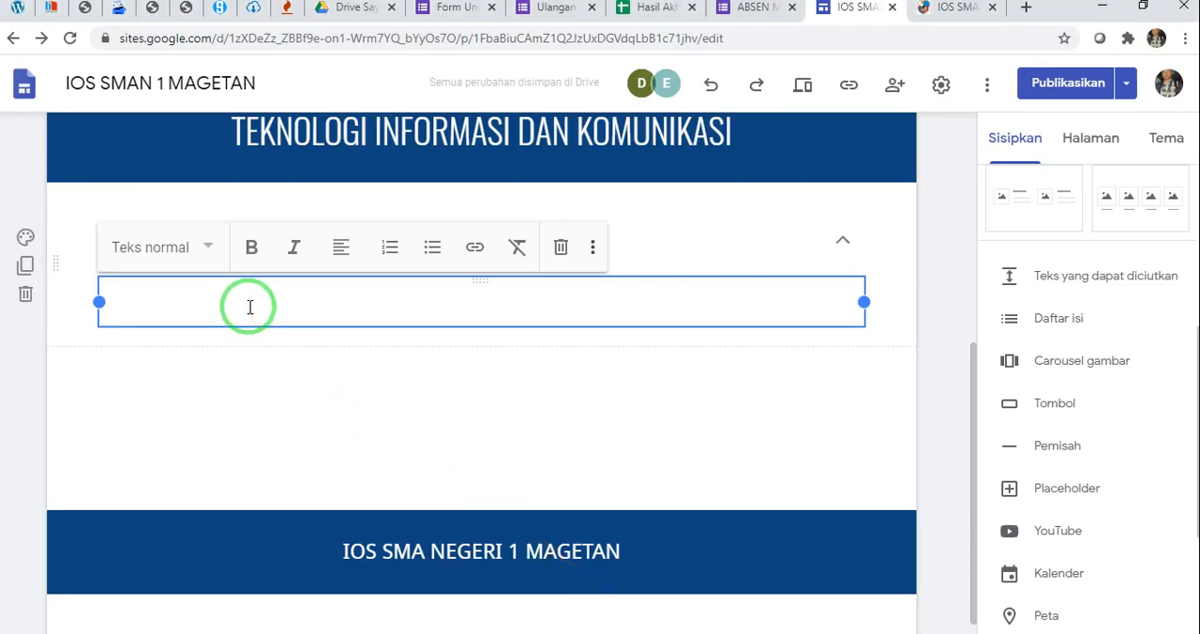
{"action": "key", "text": "ctrl+v"}
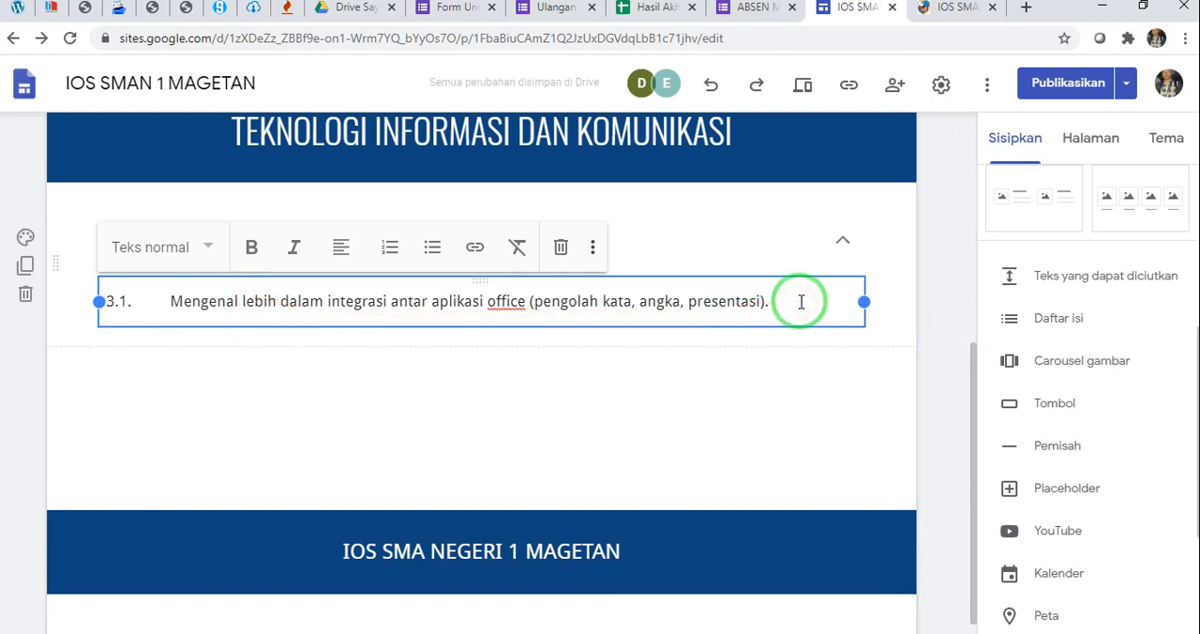
Copy competency 4.1.1 on making reports from the Word syllabus, paste it below 3.1 in the Google Sites block and start a new line
{"action": "left_click", "coordinate": [756, 632]}
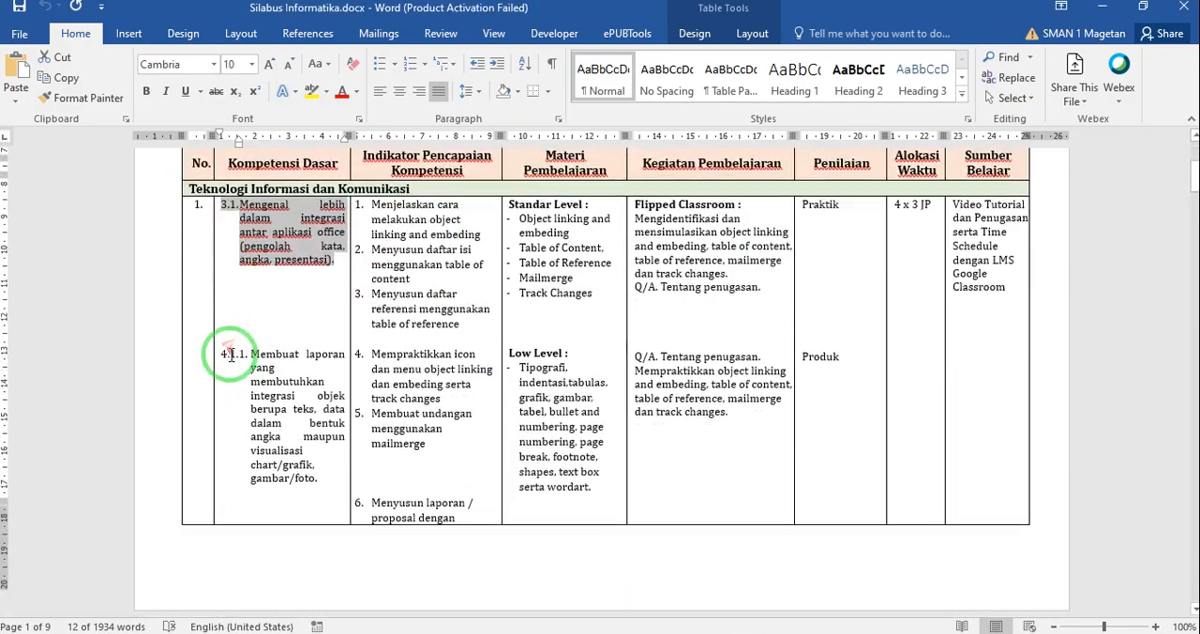
{"action": "scroll", "coordinate": [230, 354], "scroll_direction": "down", "scroll_amount": 1}
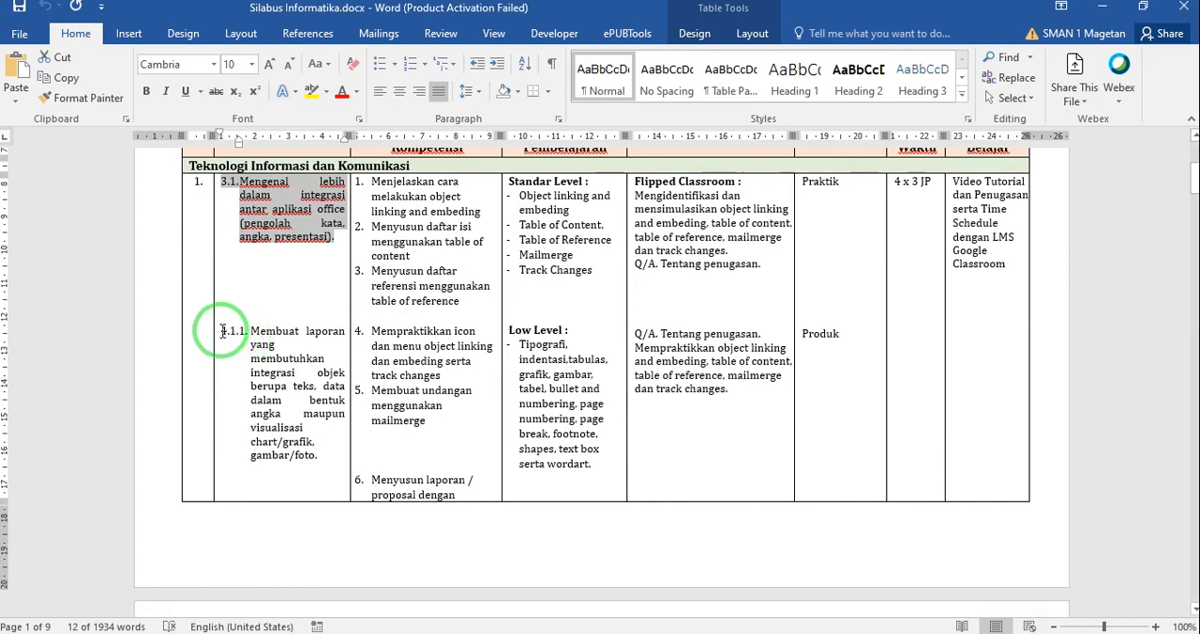
{"action": "left_click_drag", "start_coordinate": [222, 331], "coordinate": [319, 455]}
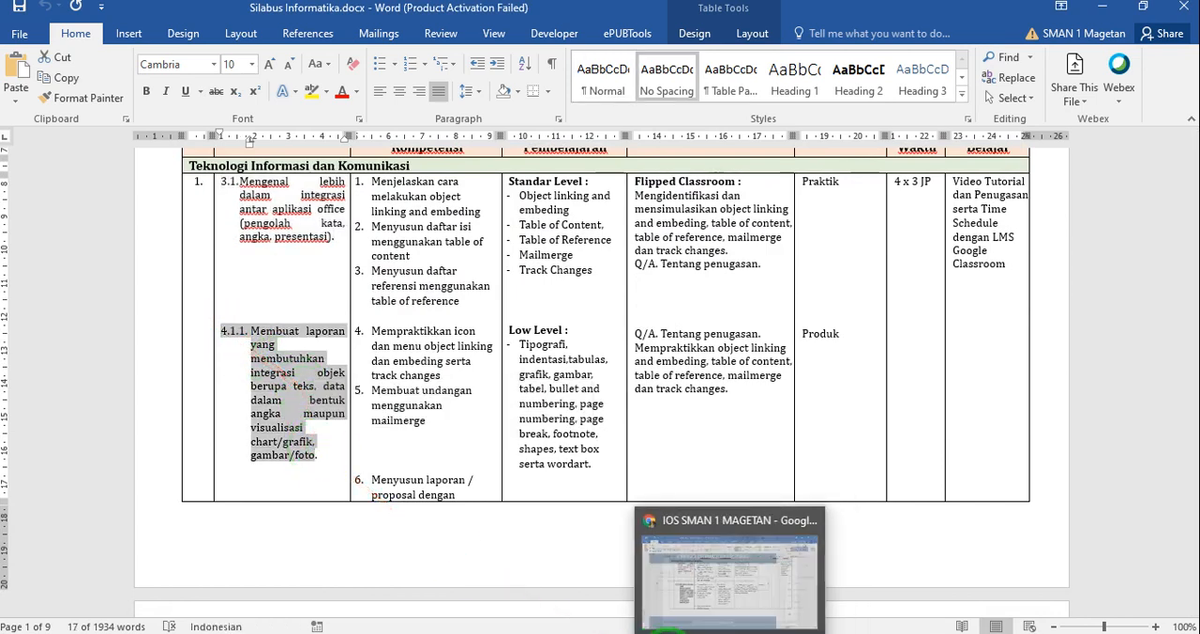
{"action": "left_click", "coordinate": [741, 581]}
{"action": "left_click", "coordinate": [243, 338]}
{"action": "key", "text": "ctrl+v"}
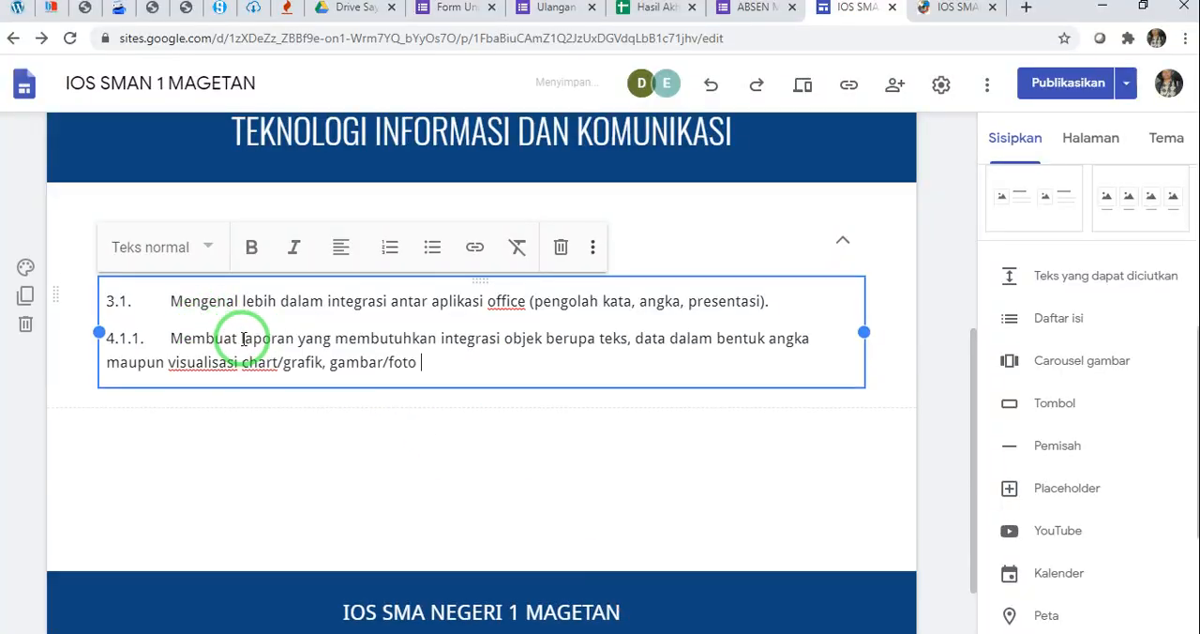
{"action": "key", "text": "Return"}
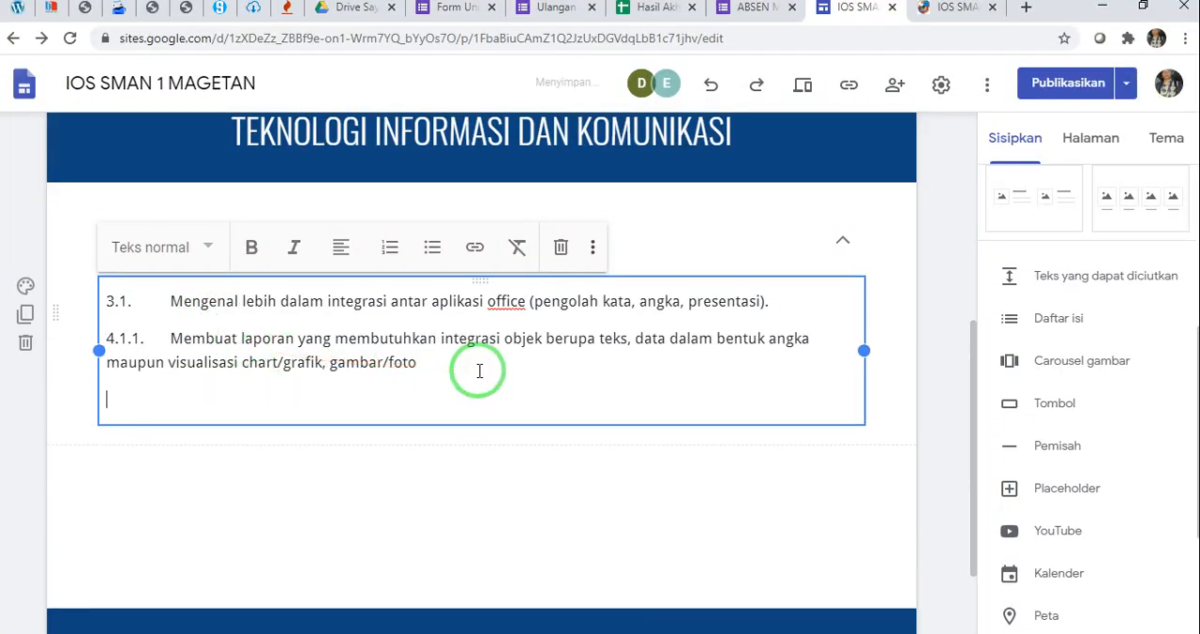
Copy competency 4.1.2 "Memakai fitur lanjut aplikasi office" from the Word syllabus, paste it below 4.1.1 in Google Sites and remove the trailing blank line
{"action": "left_click", "coordinate": [748, 631]}
{"action": "scroll", "coordinate": [362, 421], "scroll_direction": "down", "scroll_amount": 9}
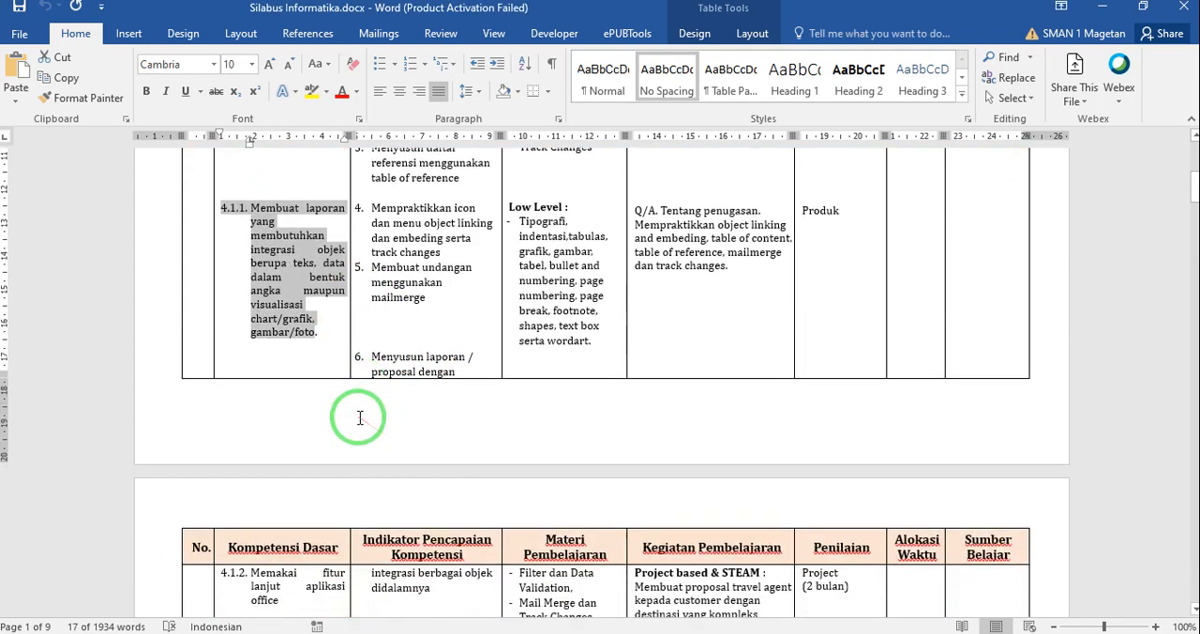
{"action": "left_click", "coordinate": [225, 316]}
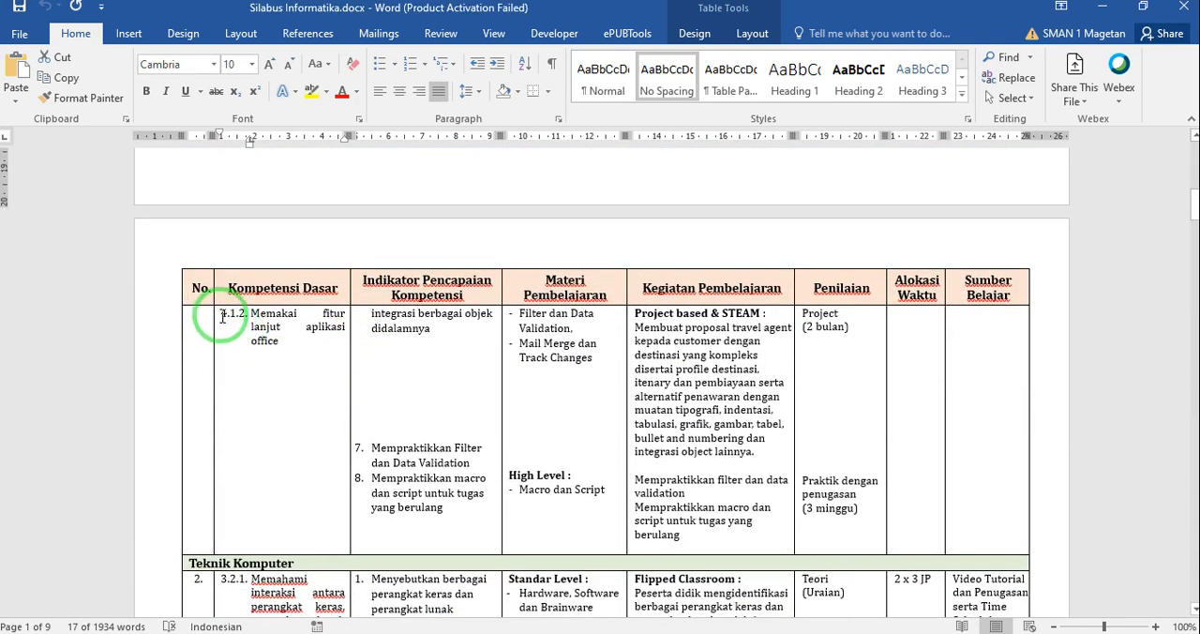
{"action": "left_click_drag", "start_coordinate": [224, 317], "coordinate": [286, 347]}
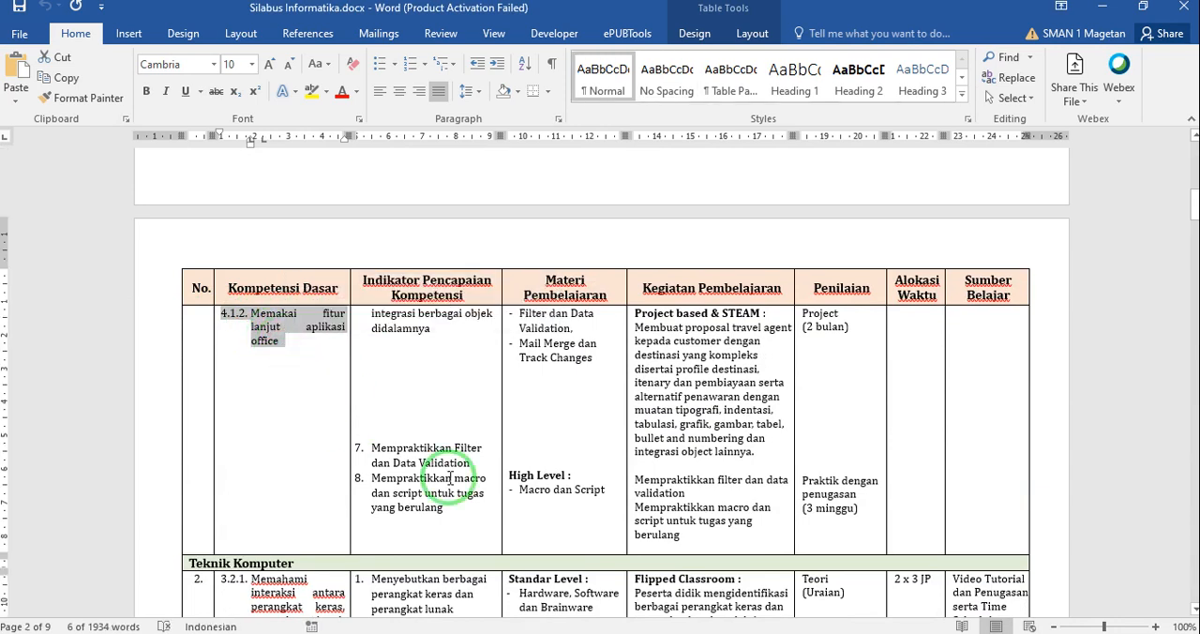
{"action": "key", "text": "alt+Tab"}
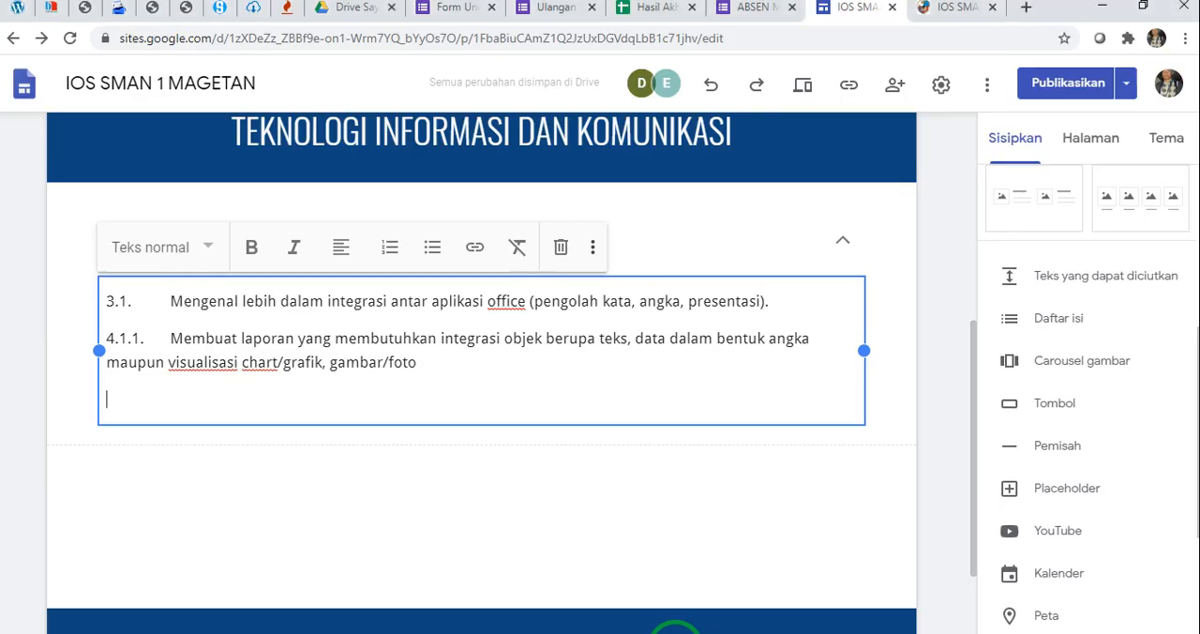
{"action": "left_click", "coordinate": [312, 401]}
{"action": "key", "text": "ctrl+v"}
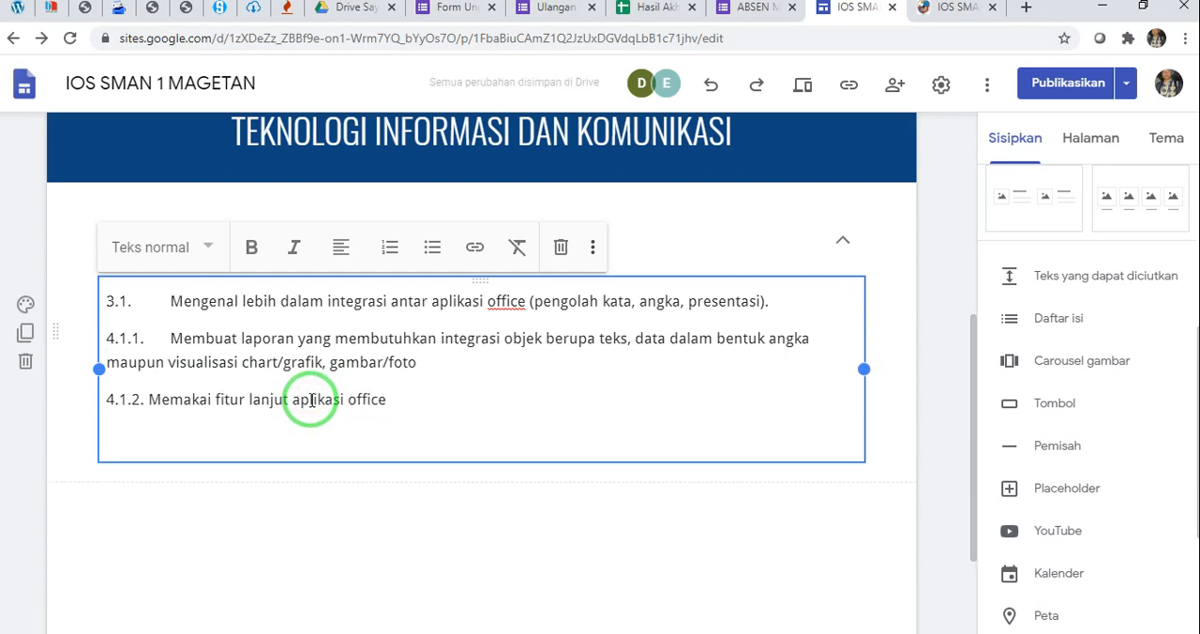
{"action": "key", "text": "BackSpace"}
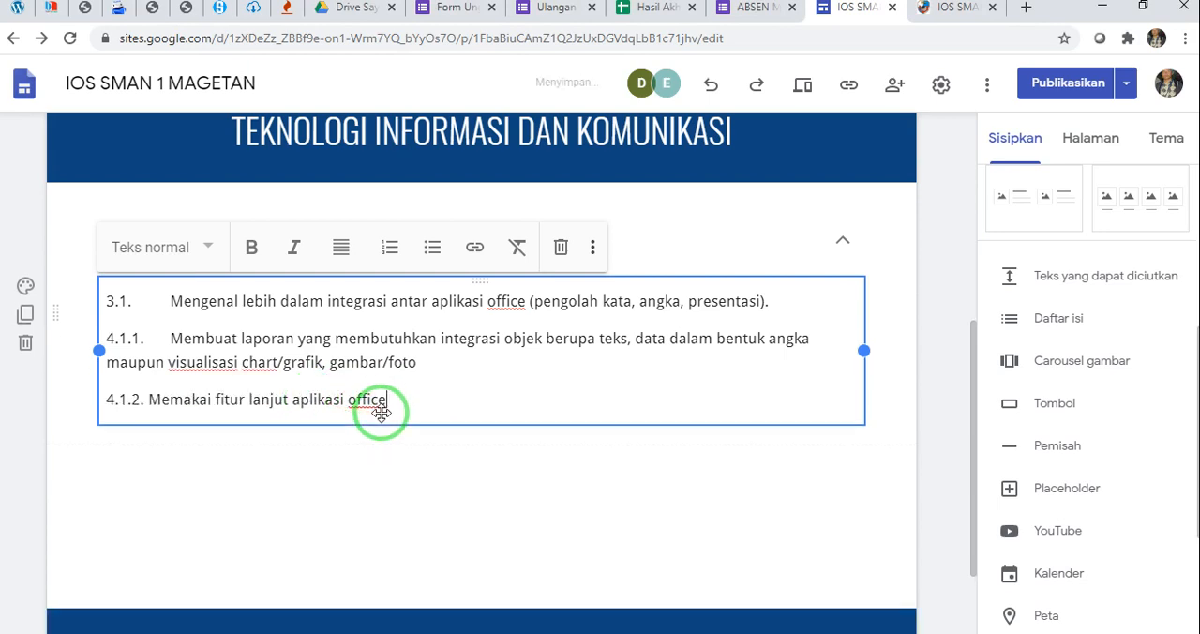
Leave text editing and check how the KOMPETENSI DASAR block expands and collapses
{"action": "left_click", "coordinate": [171, 299]}
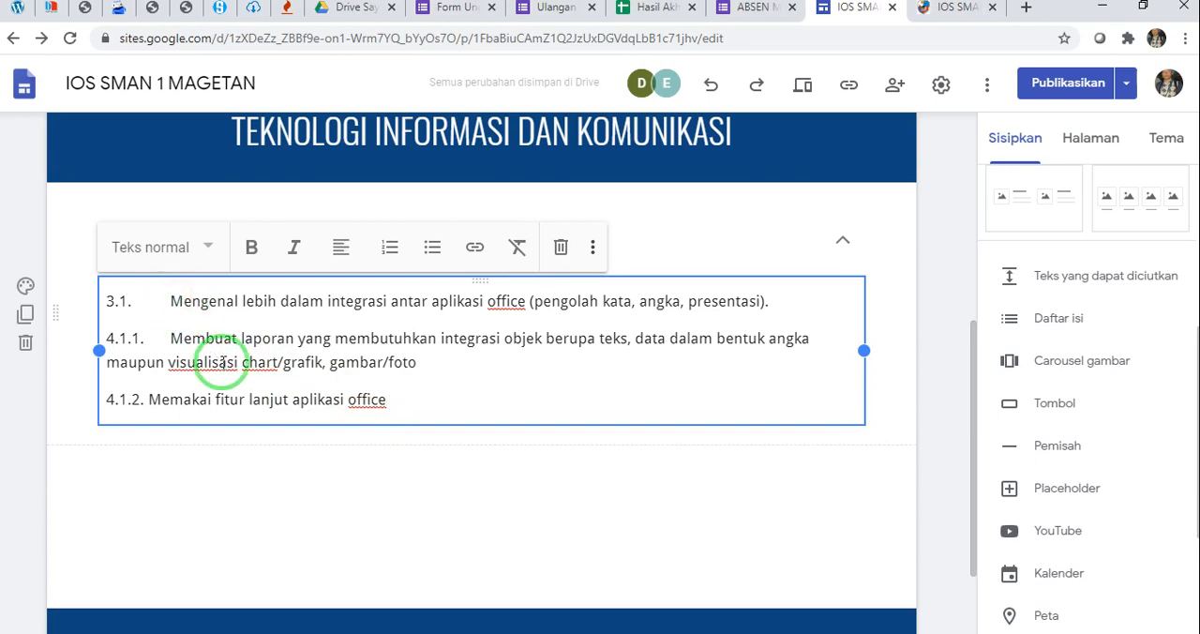
{"action": "scroll", "coordinate": [221, 361], "scroll_direction": "up", "scroll_amount": 1}
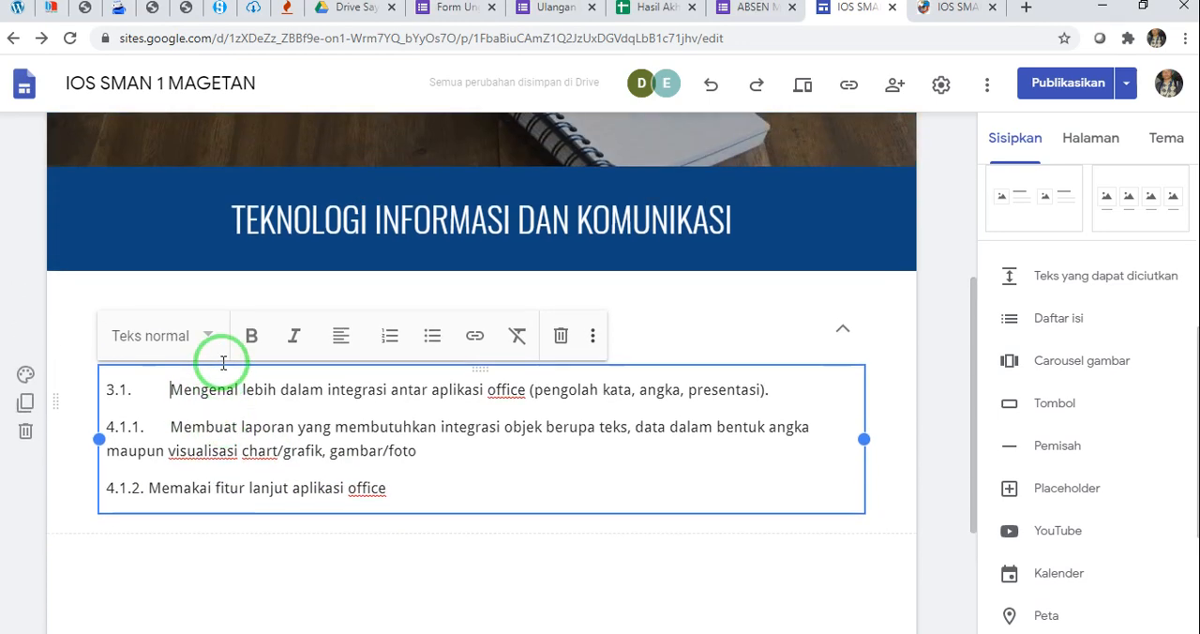
{"action": "left_click", "coordinate": [598, 556]}
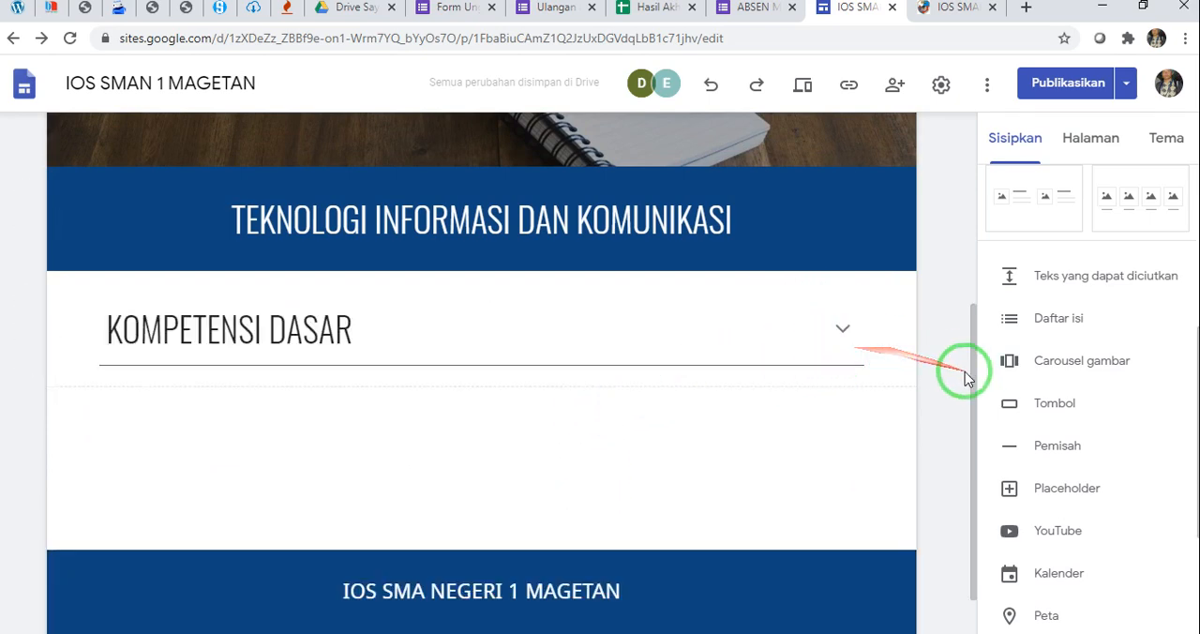
{"action": "left_click", "coordinate": [844, 334]}
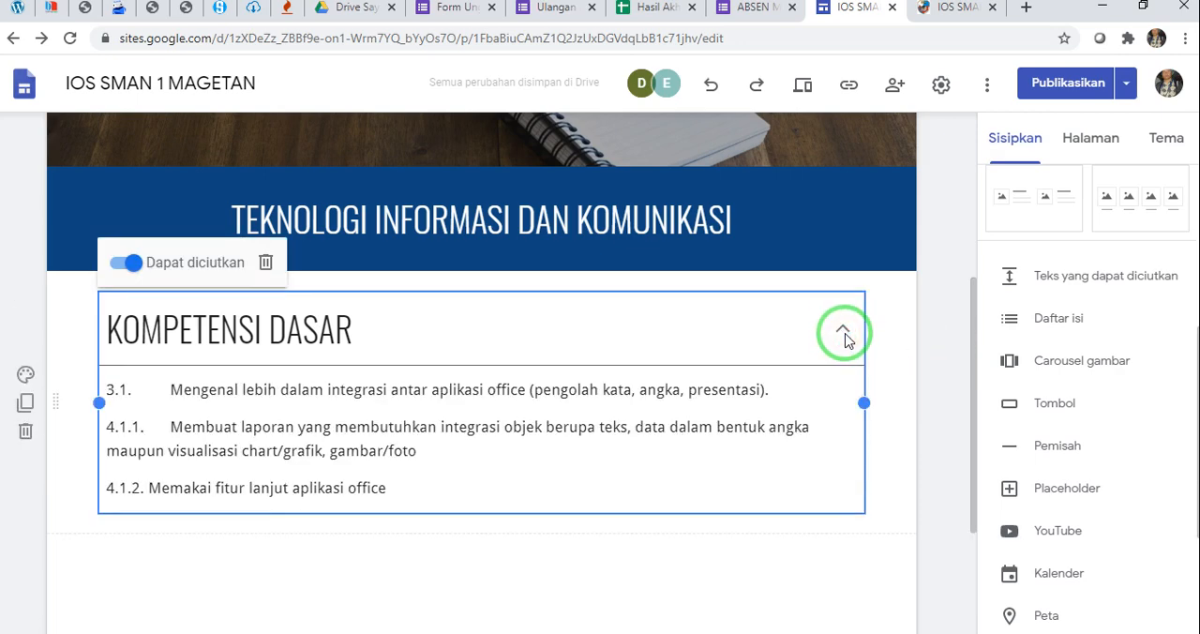
{"action": "left_click", "coordinate": [934, 336]}
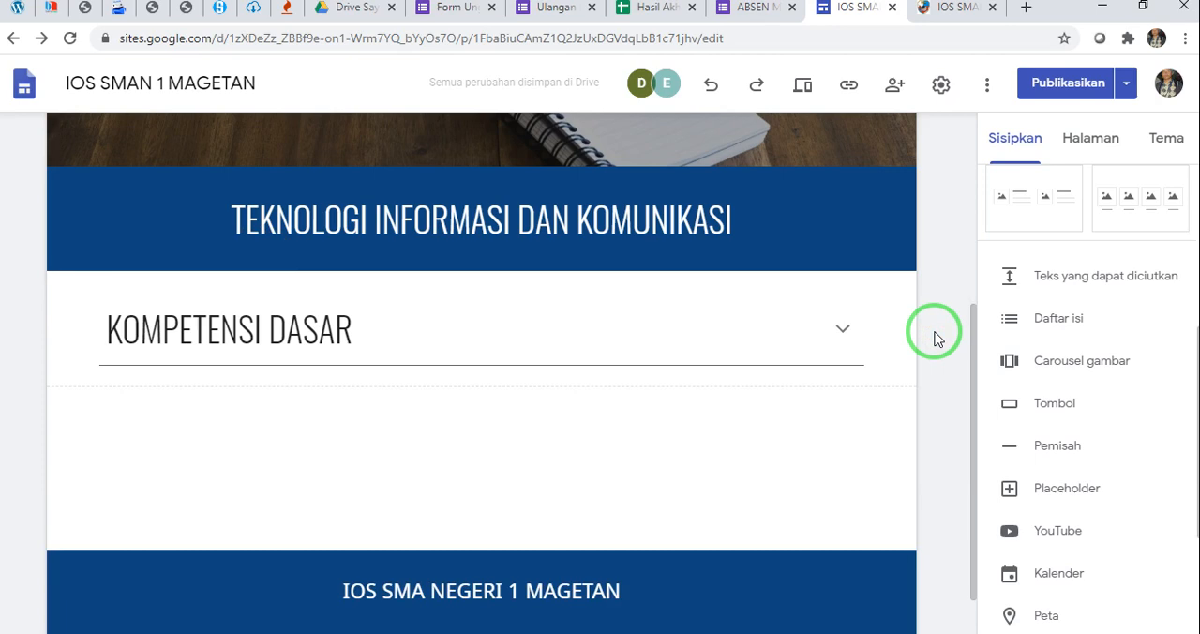
{"action": "left_click", "coordinate": [840, 336]}
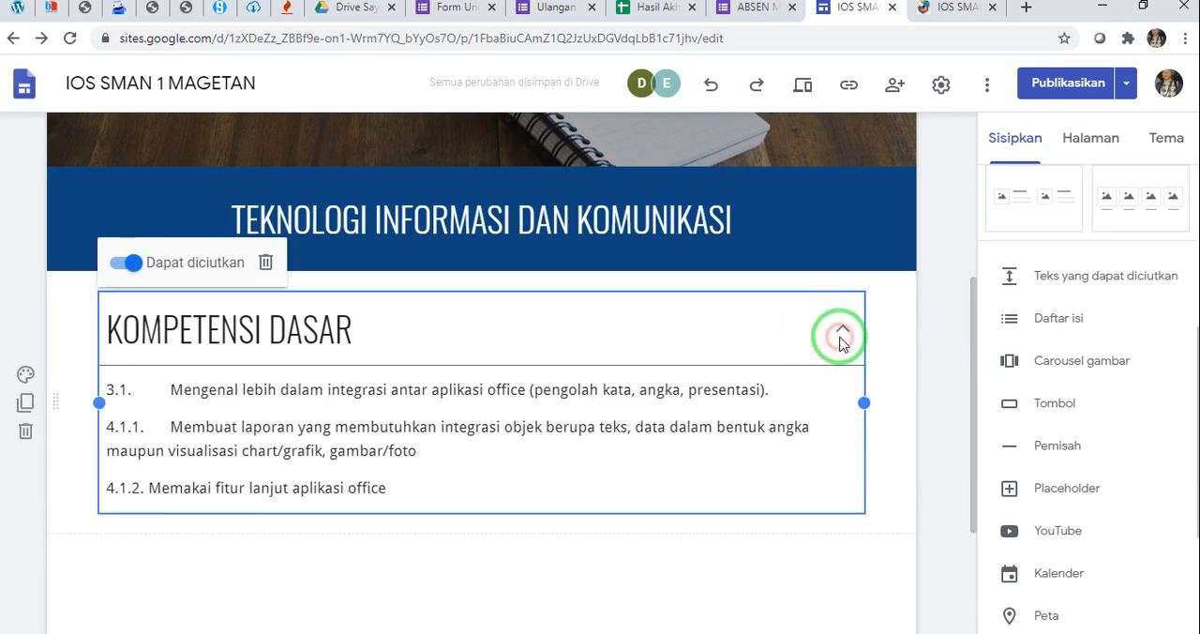
{"action": "left_click", "coordinate": [940, 335]}
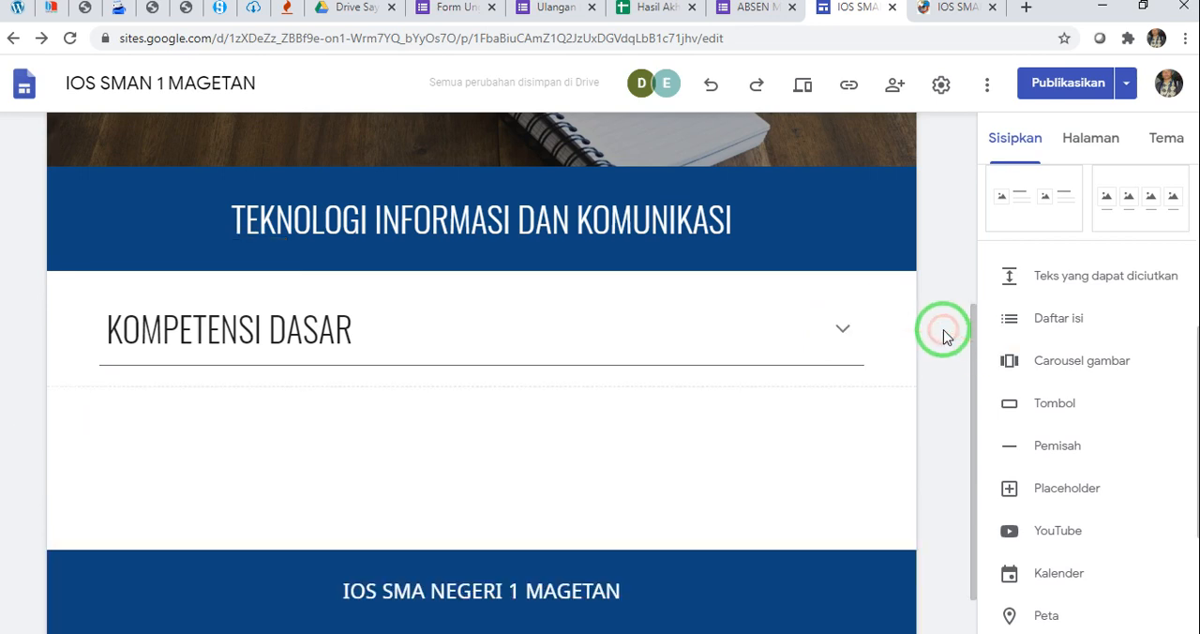
{"action": "left_click", "coordinate": [847, 326]}
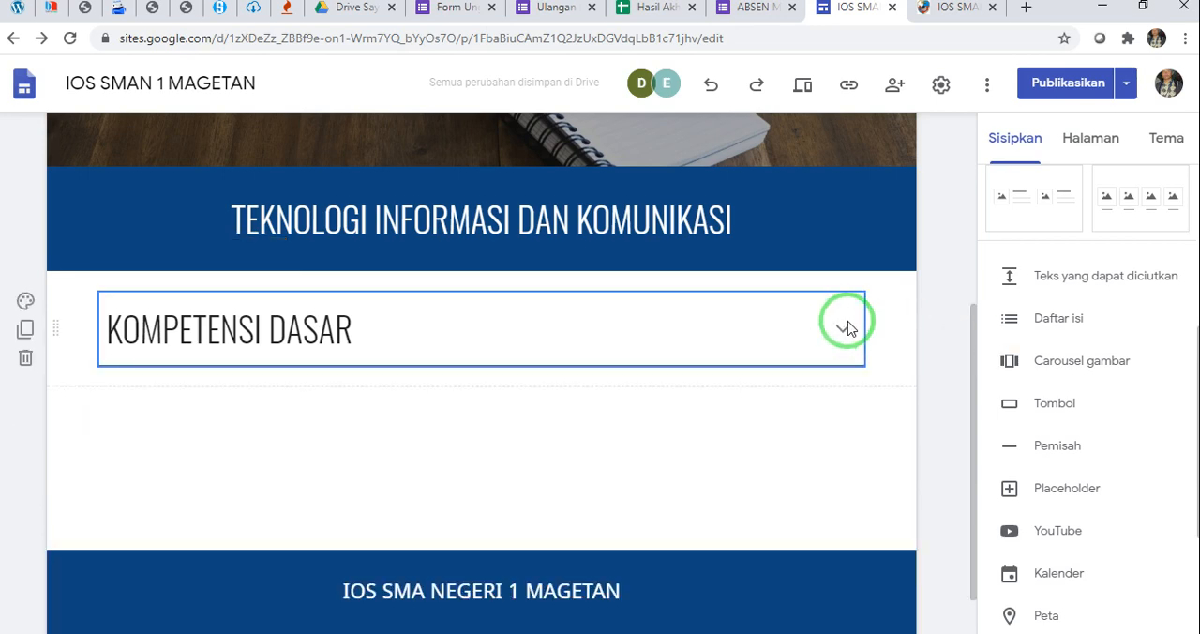
{"action": "double_click", "coordinate": [847, 321]}
{"action": "left_click", "coordinate": [940, 335]}
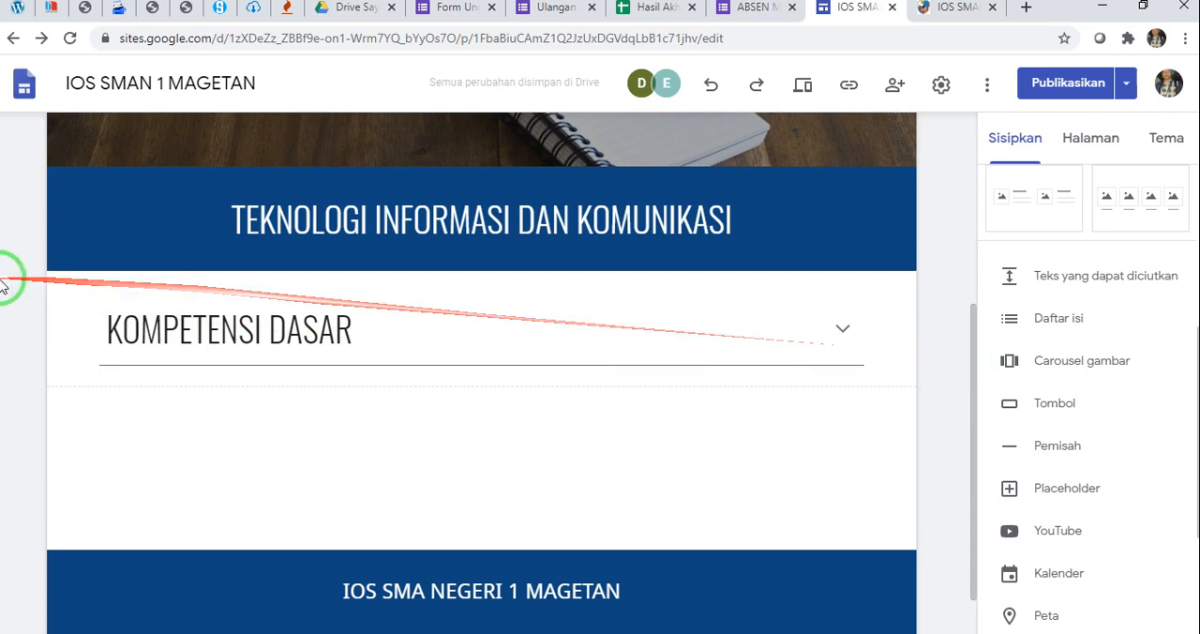
{"action": "left_click", "coordinate": [25, 302]}
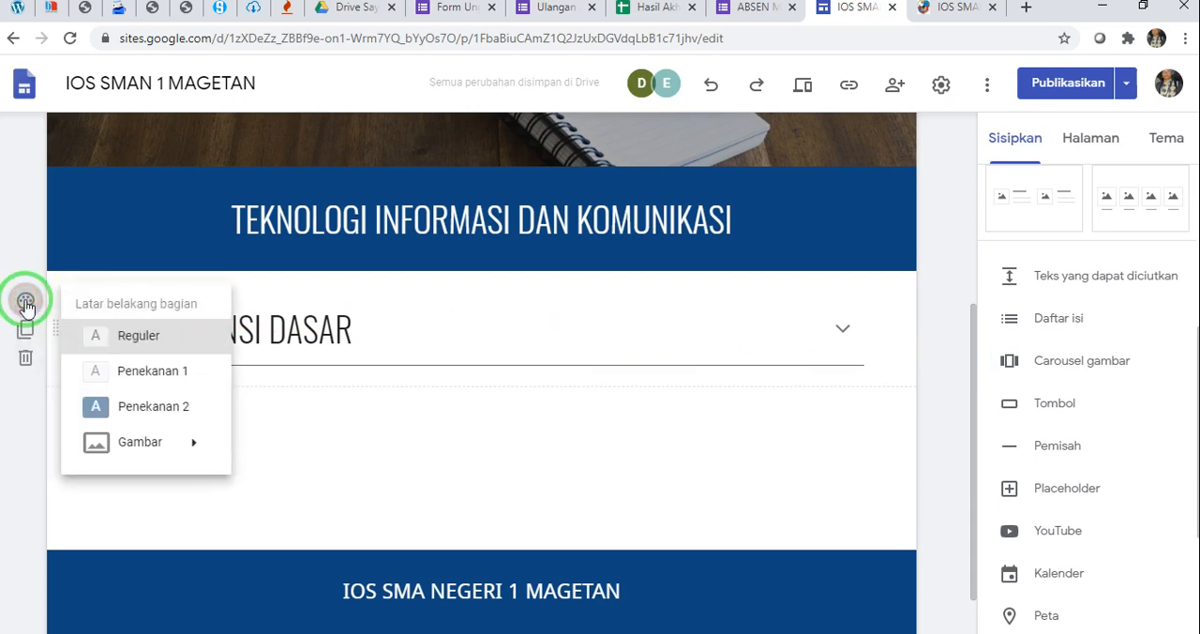
{"action": "left_click", "coordinate": [194, 441]}
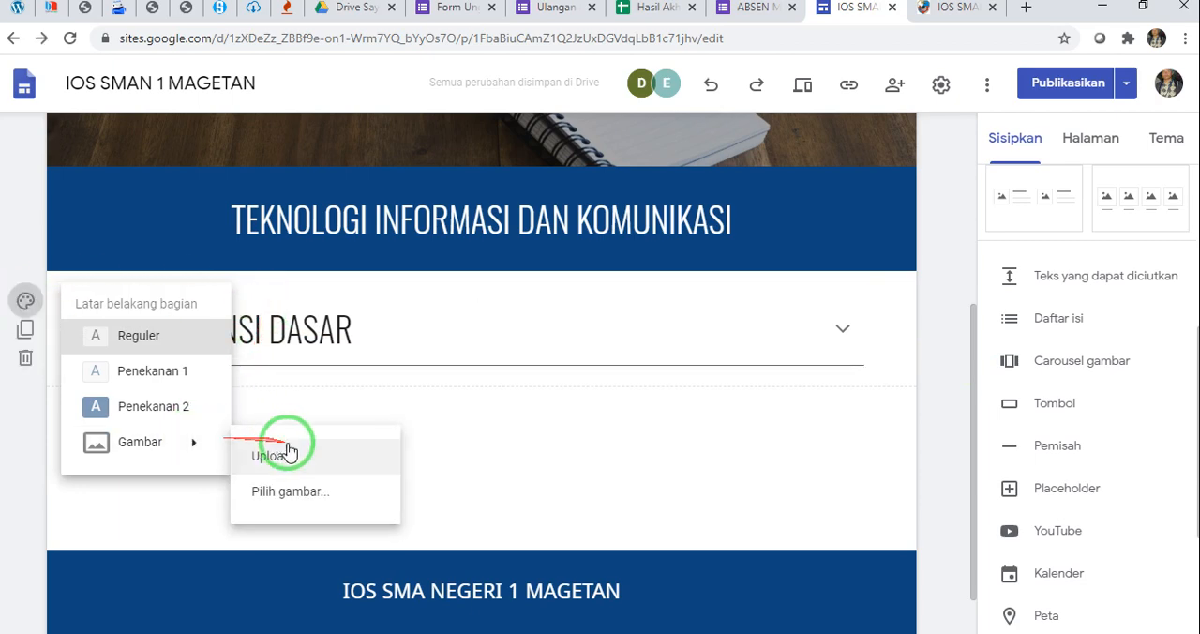
{"action": "left_click", "coordinate": [272, 456]}
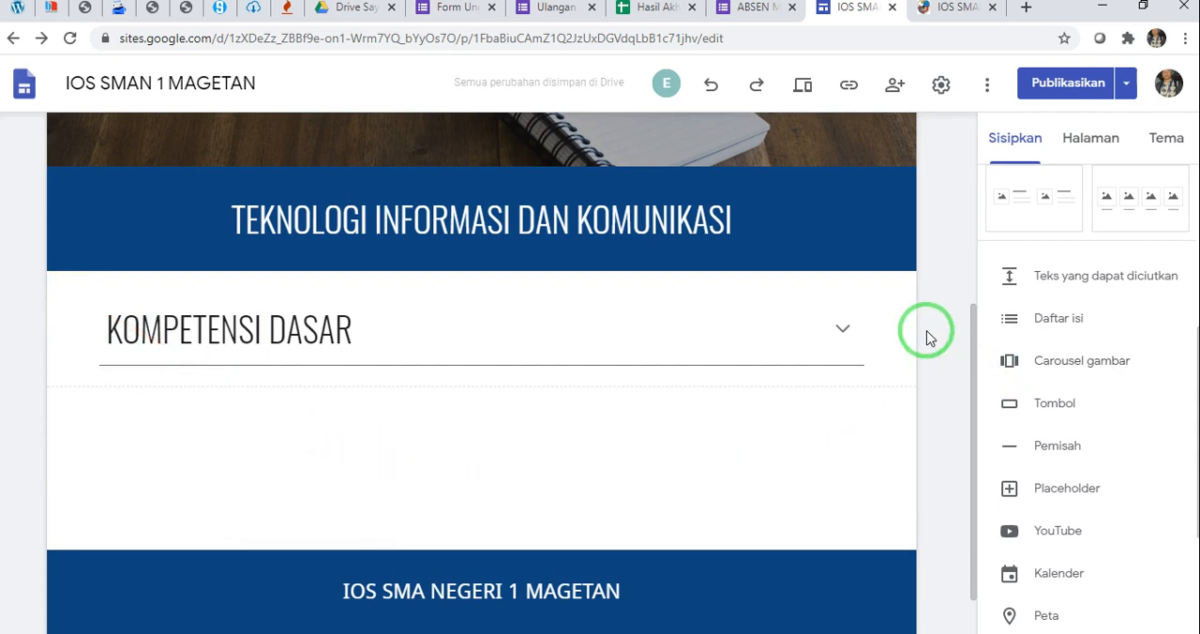
Check the KOMPETENSI DASAR block's content, view the sections on the published Teknologi Informasi dan Komunikasi page, and return to the site editor
{"action": "left_click", "coordinate": [321, 329]}
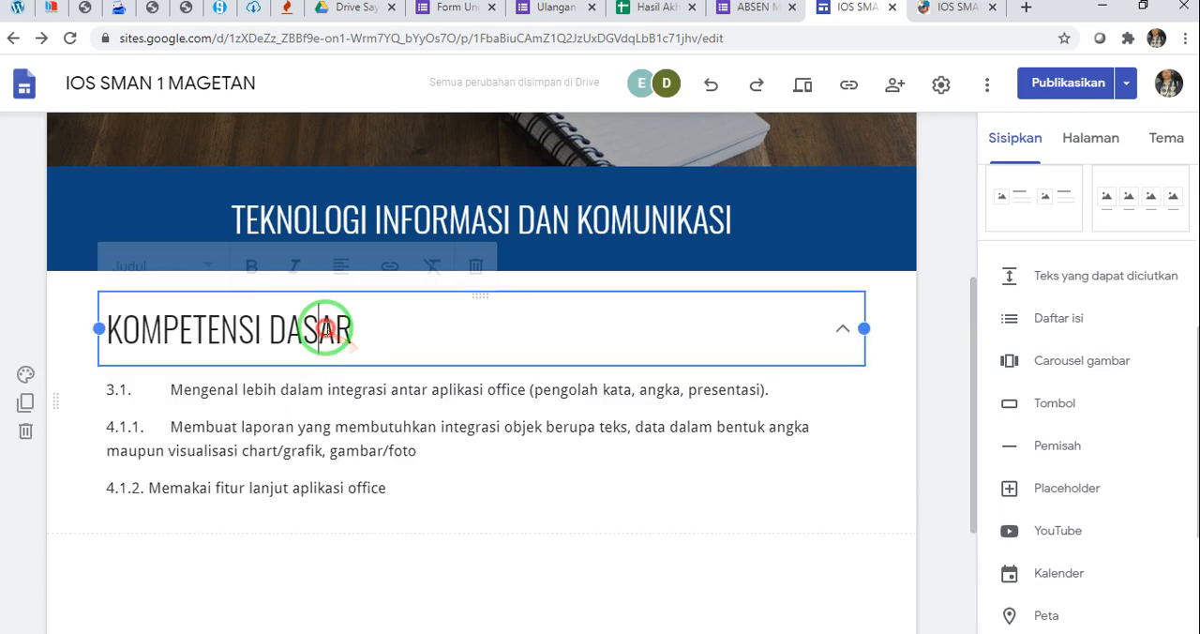
{"action": "left_click", "coordinate": [927, 366]}
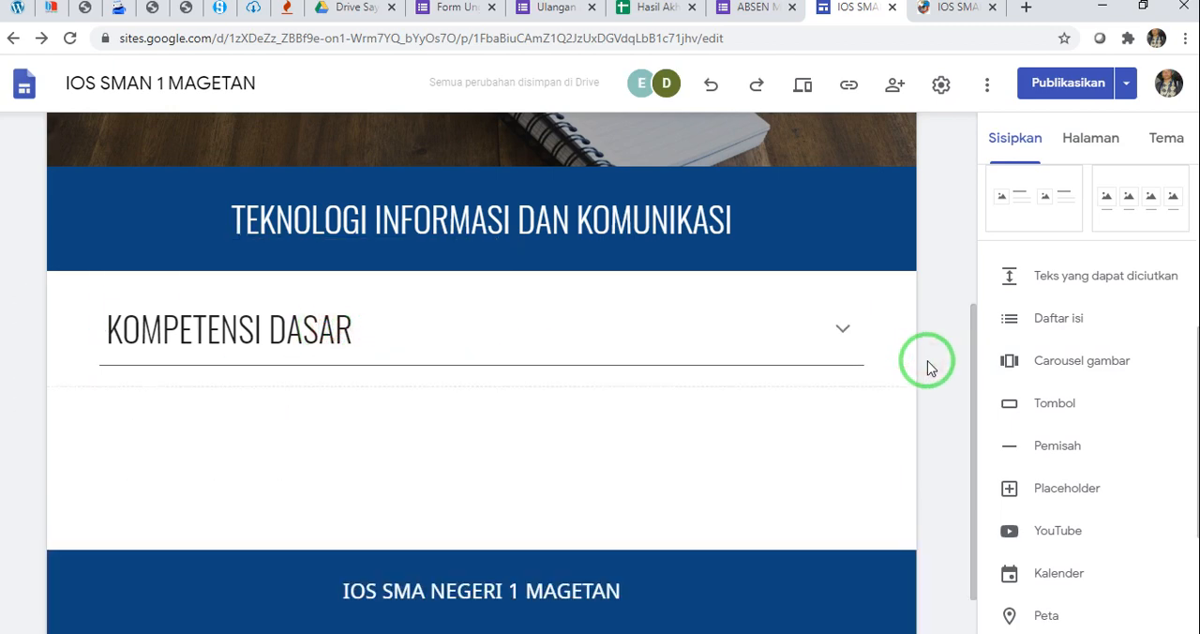
{"action": "left_click", "coordinate": [948, 10]}
{"action": "scroll", "coordinate": [878, 208], "scroll_direction": "down", "scroll_amount": 4}
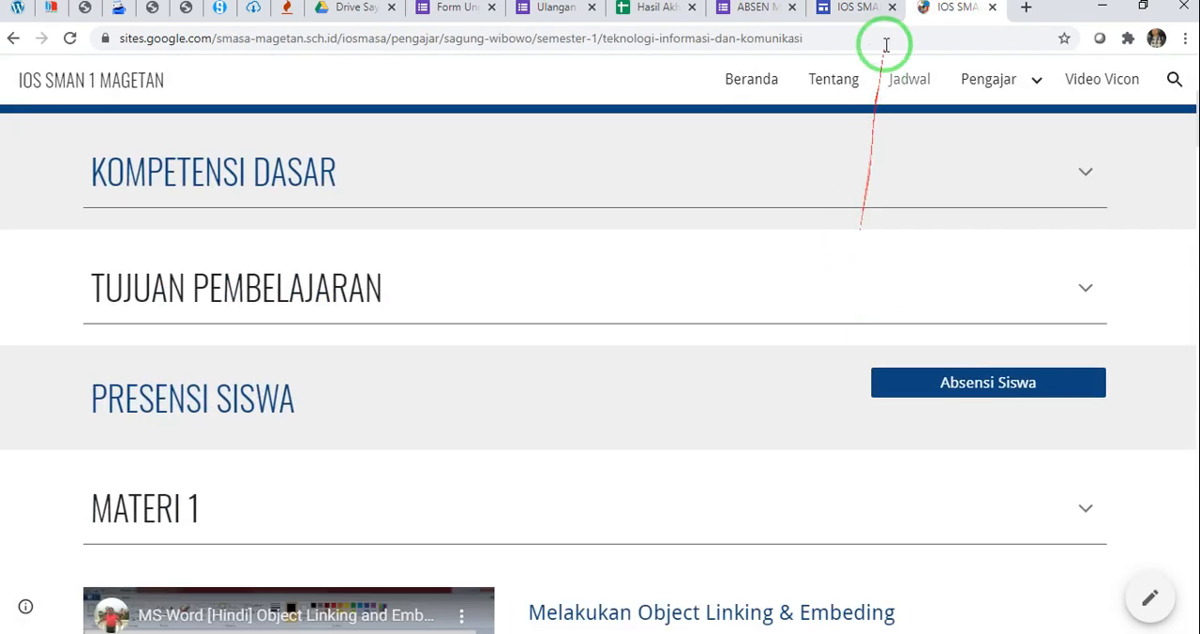
{"action": "left_click", "coordinate": [861, 9]}
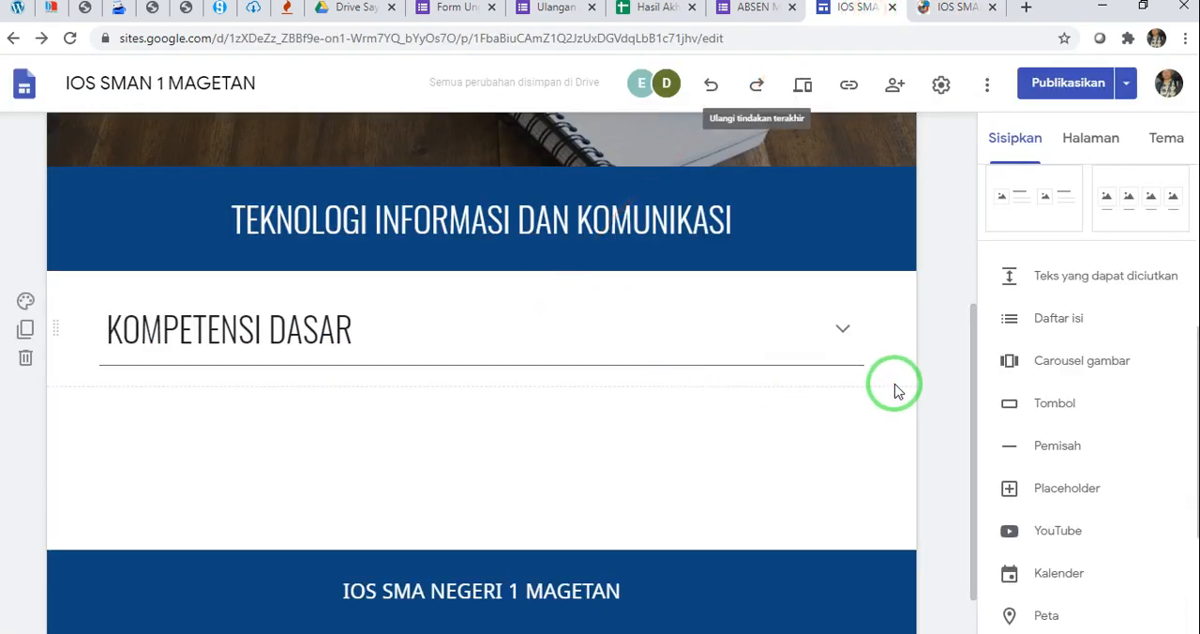
{"action": "scroll", "coordinate": [893, 392], "scroll_direction": "down", "scroll_amount": 1}
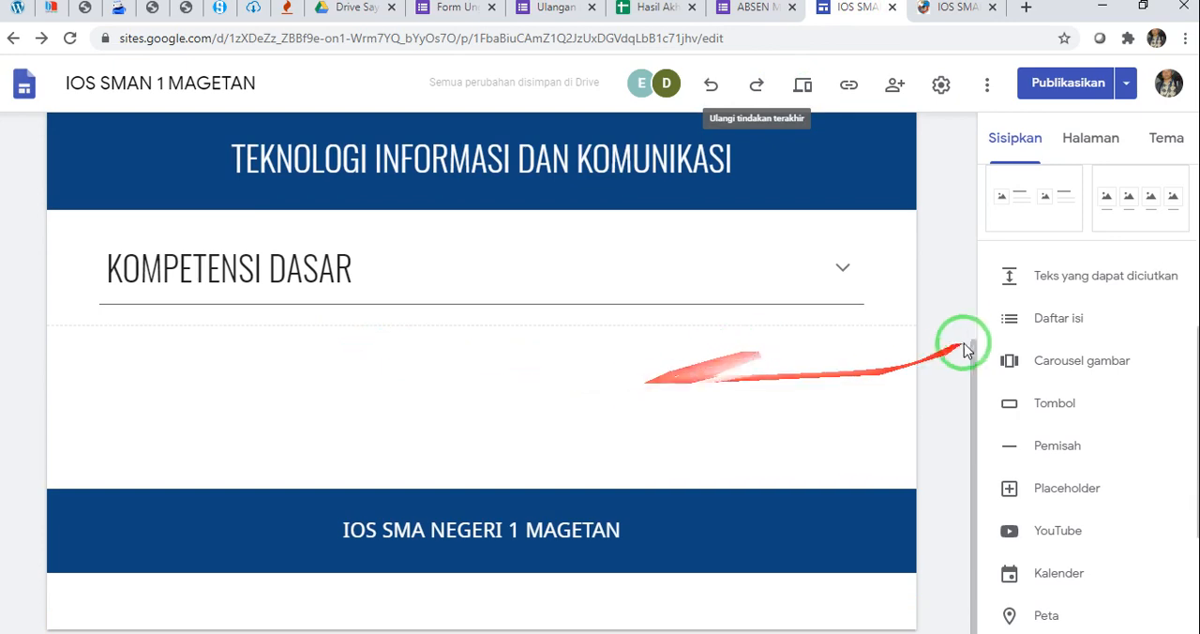
Insert a collapsible text block below KOMPETENSI DASAR and title it "TUJUAN PEMBELAJARAN"
{"action": "scroll", "coordinate": [1011, 309], "scroll_direction": "up", "scroll_amount": 4}
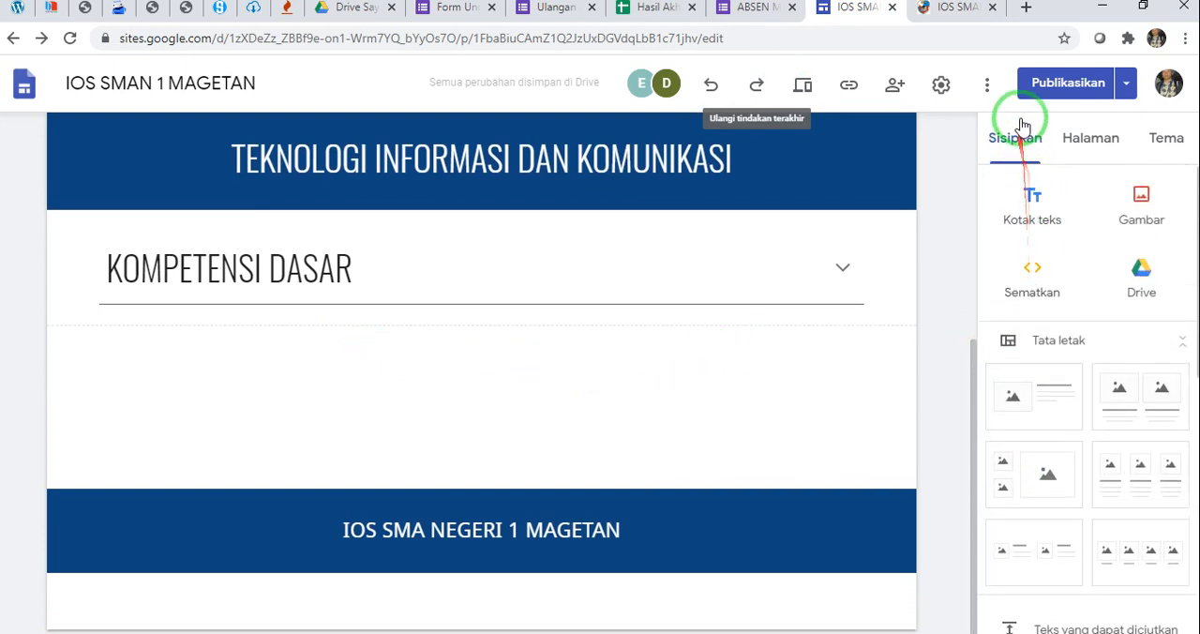
{"action": "scroll", "coordinate": [1031, 323], "scroll_direction": "down", "scroll_amount": 3}
{"action": "scroll", "coordinate": [1035, 328], "scroll_direction": "down", "scroll_amount": 1}
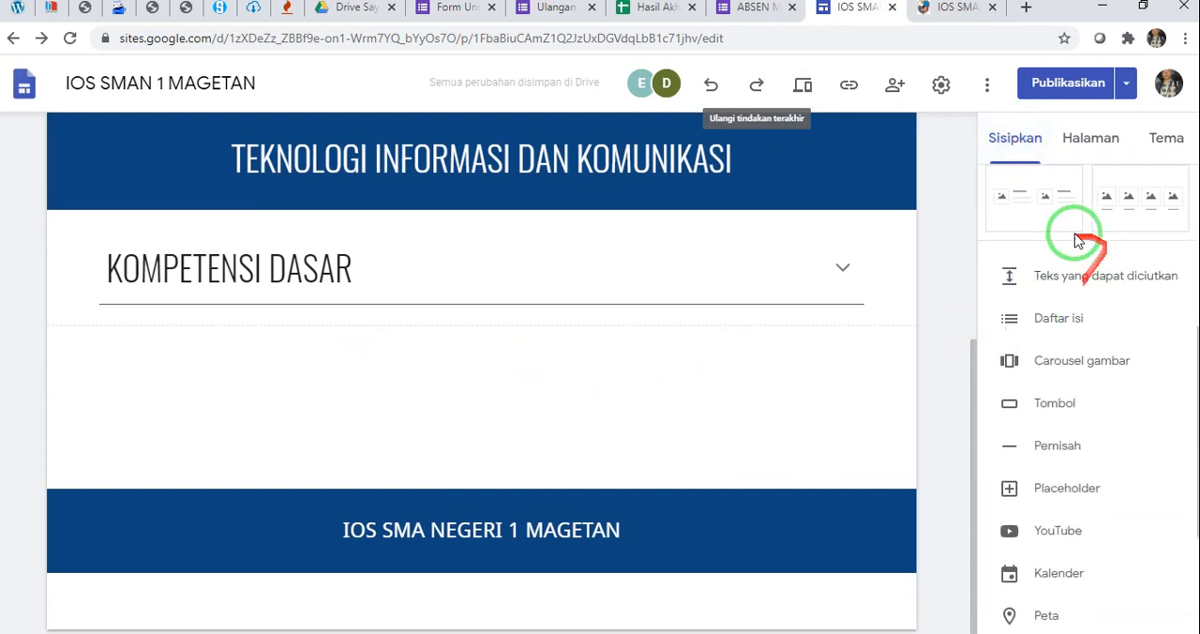
{"action": "left_click", "coordinate": [1026, 270]}
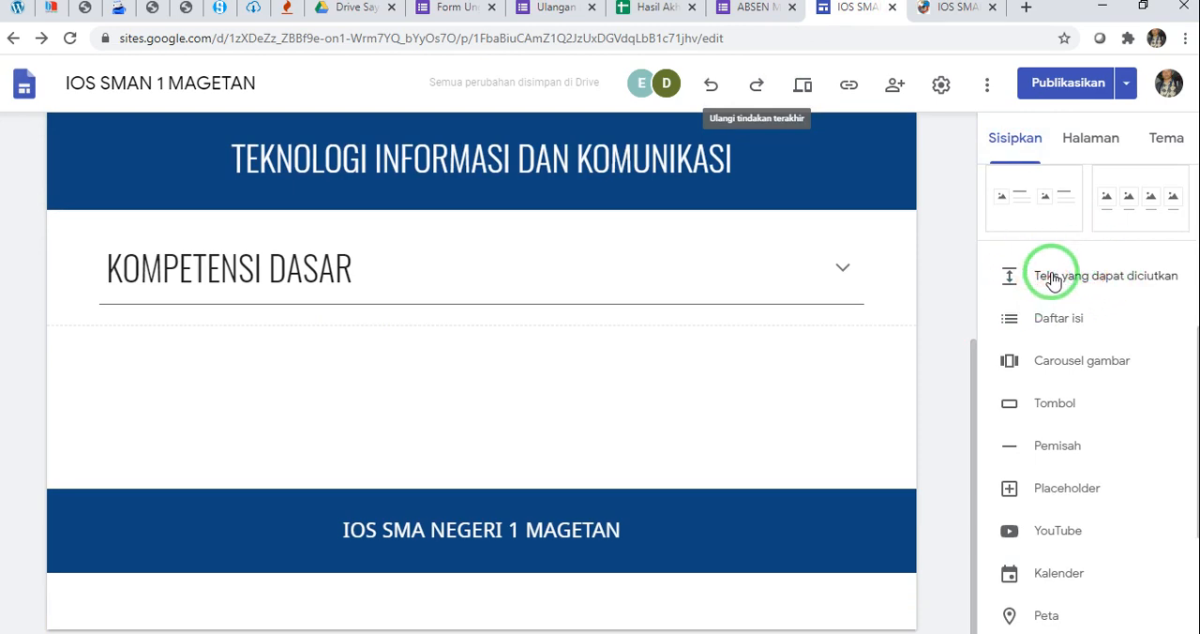
{"action": "left_click", "coordinate": [1054, 280]}
{"action": "scroll", "coordinate": [191, 280], "scroll_direction": "up", "scroll_amount": 2}
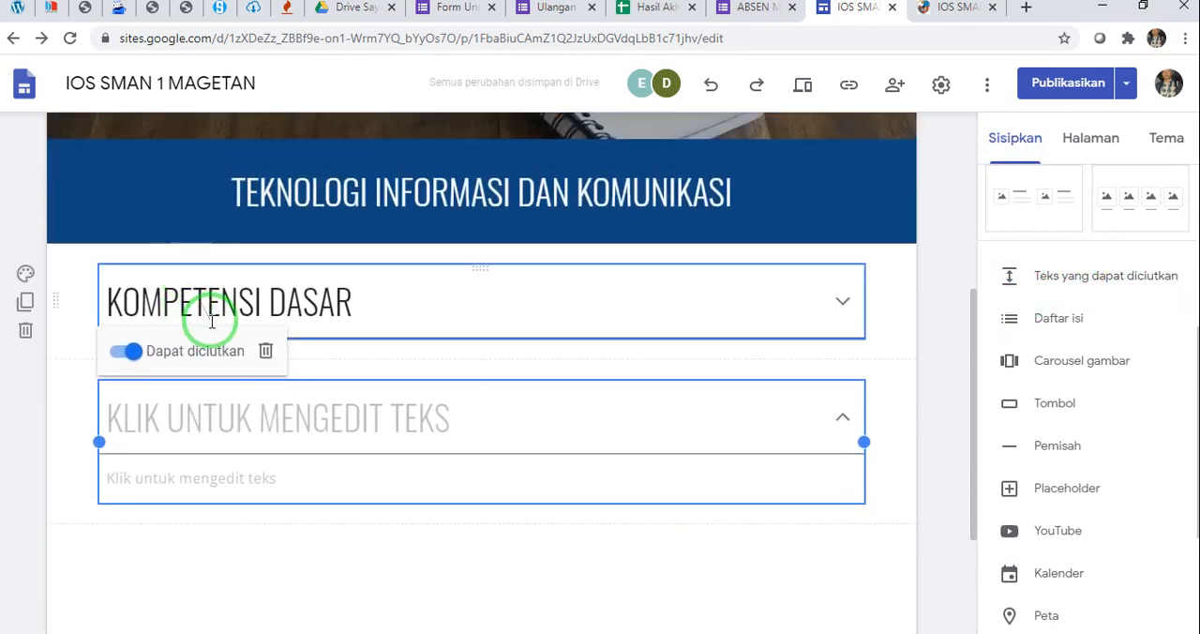
{"action": "left_click", "coordinate": [204, 428]}
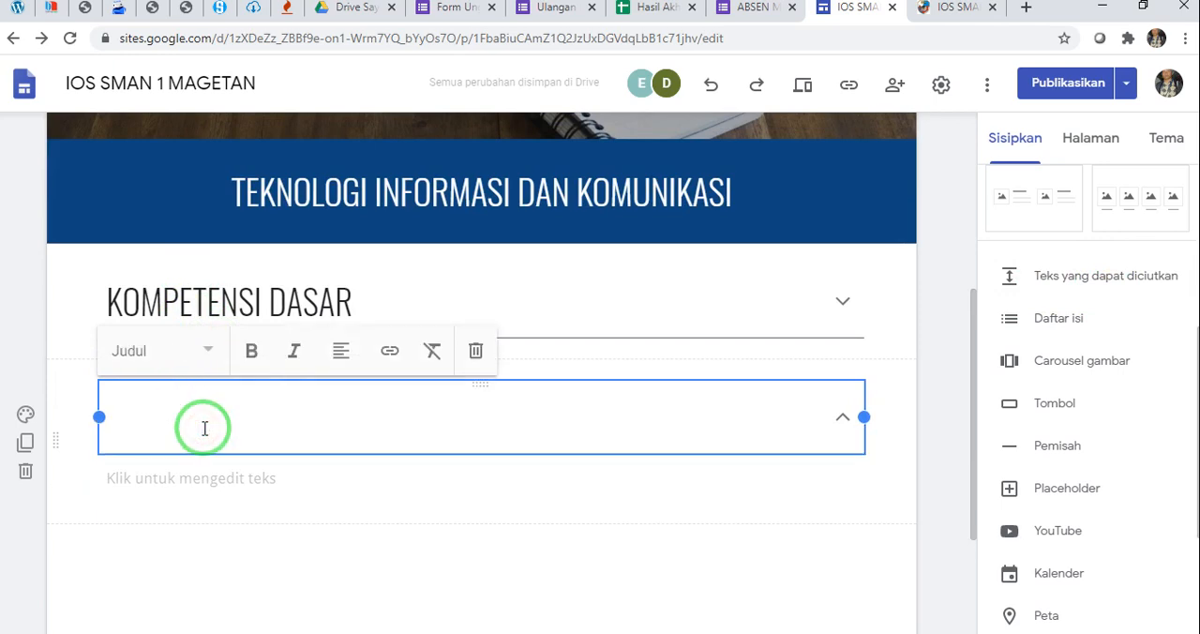
{"action": "type", "text": "YTUJUAN"}
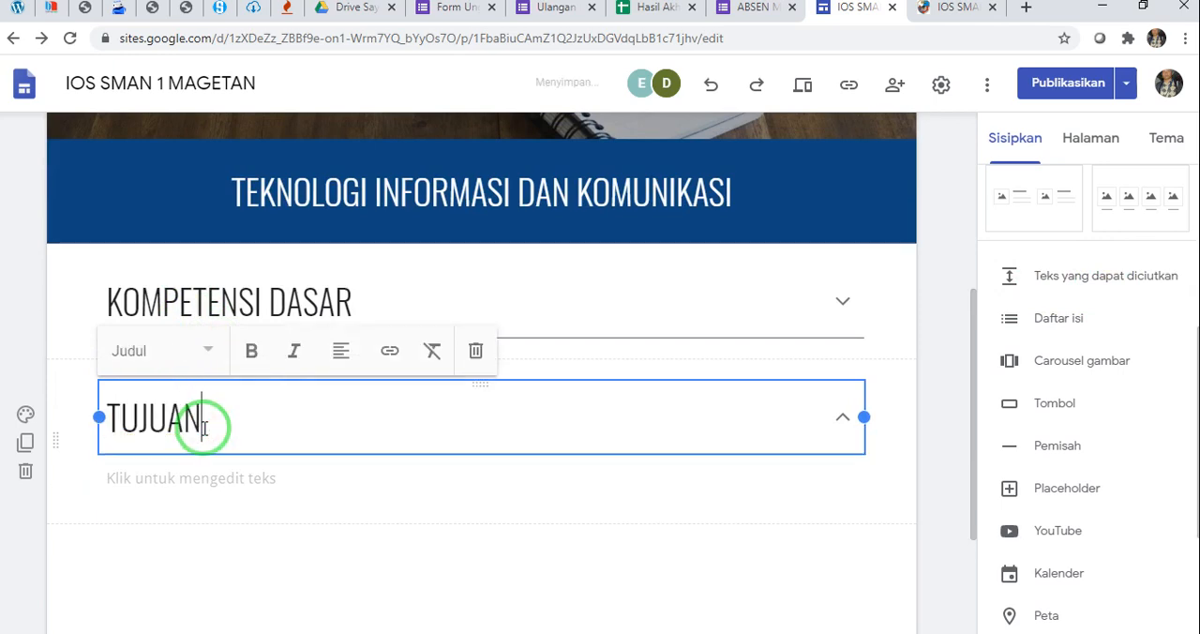
{"action": "type", "text": " PEMBELAJARAN"}
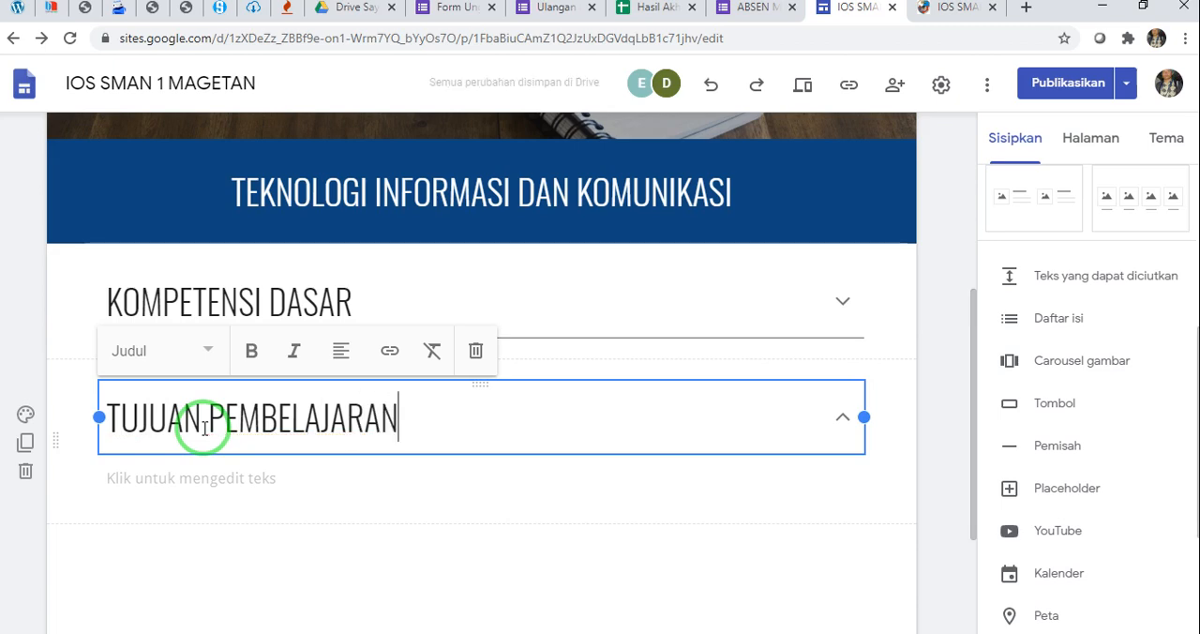
Copy the learning objective text under TUJUAN PEMBELAJARAN on the published page and paste it into the new block's body
{"action": "left_click", "coordinate": [210, 478]}
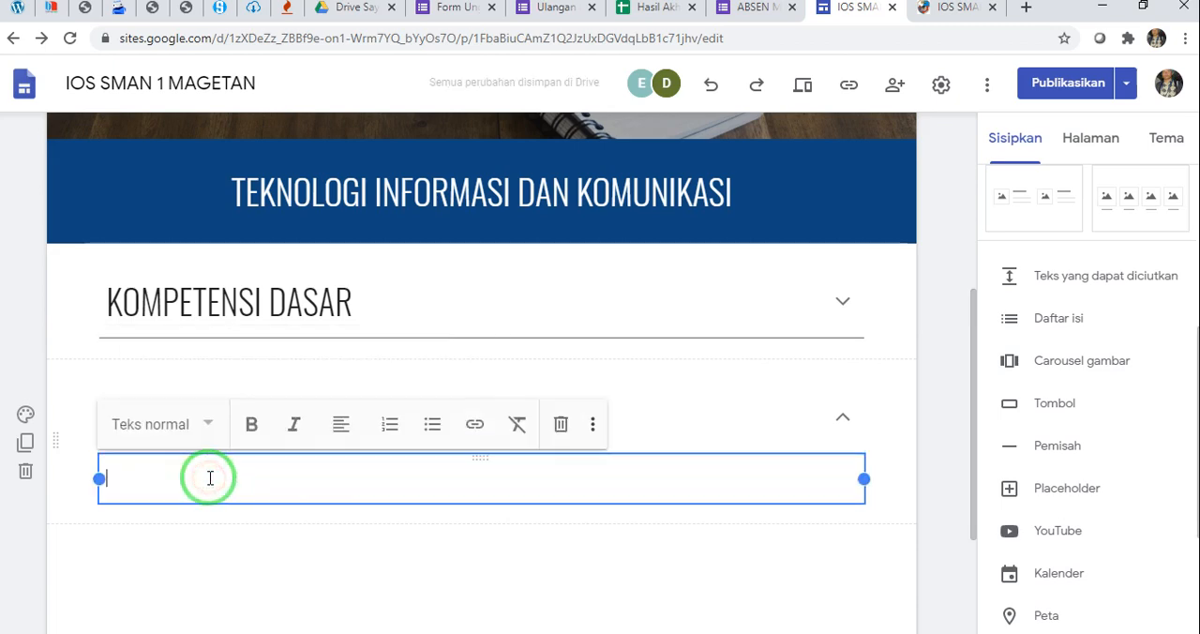
{"action": "left_click", "coordinate": [942, 9]}
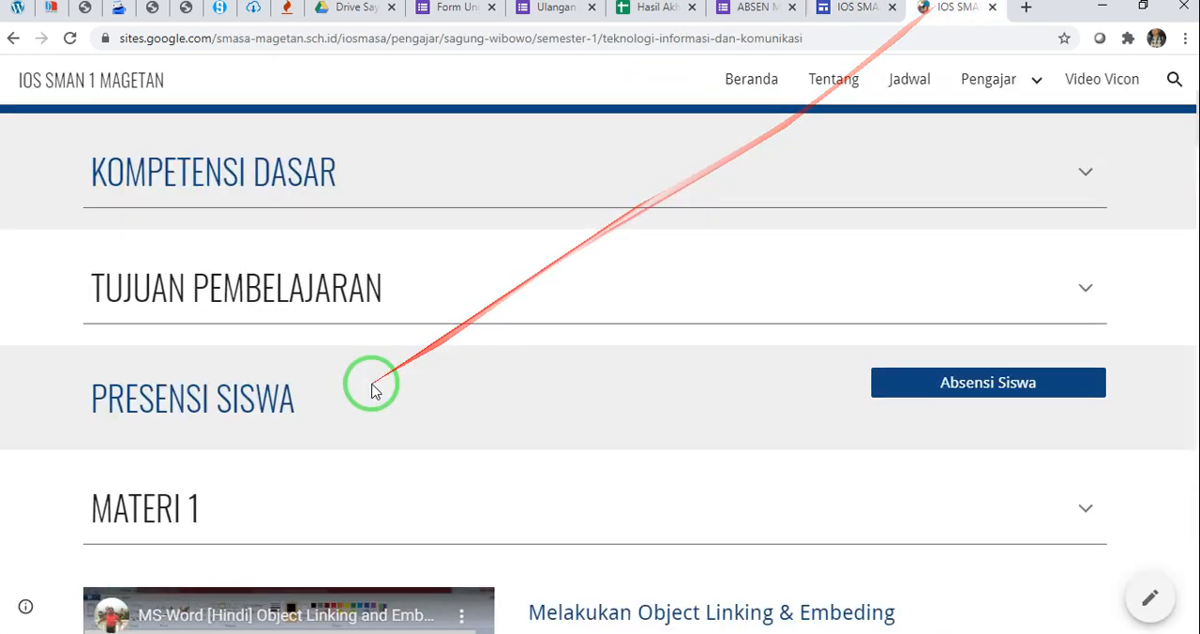
{"action": "left_click", "coordinate": [1091, 283]}
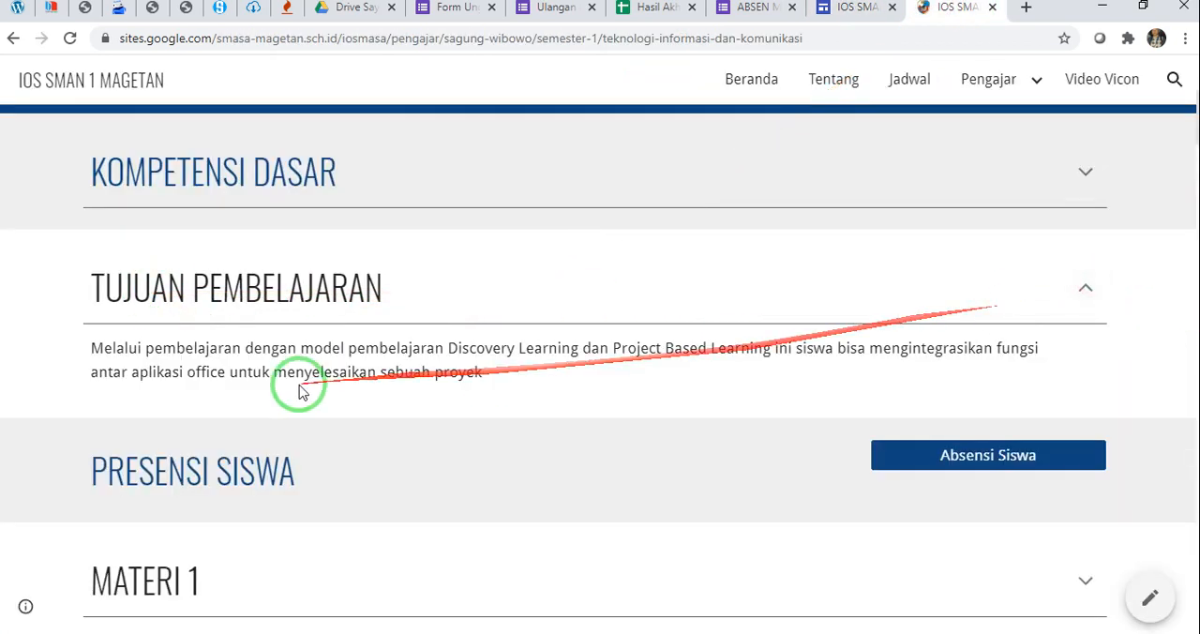
{"action": "left_click_drag", "start_coordinate": [92, 347], "coordinate": [497, 394]}
{"action": "key", "text": "ctrl+c"}
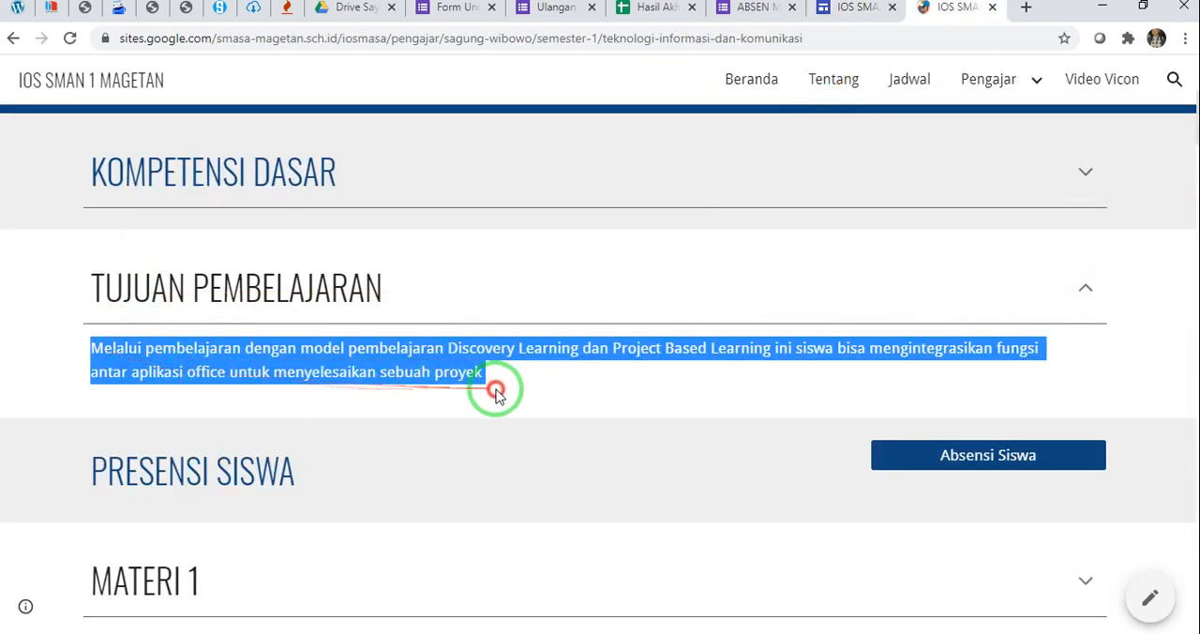
{"action": "left_click", "coordinate": [851, 10]}
{"action": "left_click", "coordinate": [179, 472]}
{"action": "key", "text": "ctrl+v"}
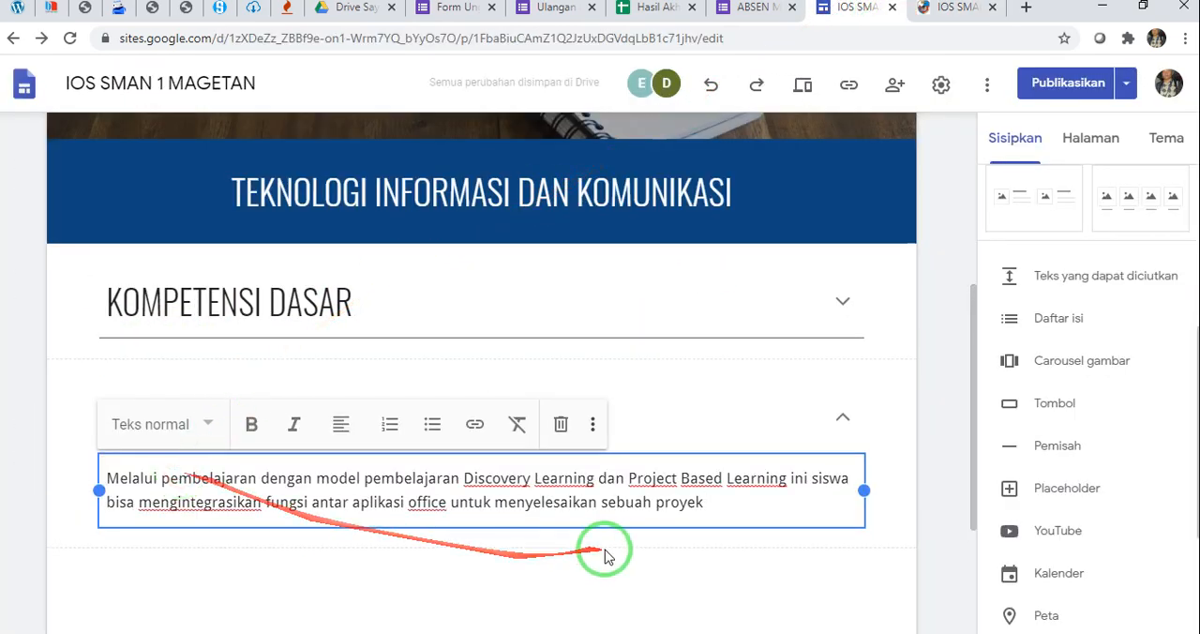
Leave text editing and check how the TUJUAN PEMBELAJARAN block expands and collapses
{"action": "left_click", "coordinate": [875, 554]}
{"action": "left_click", "coordinate": [791, 420]}
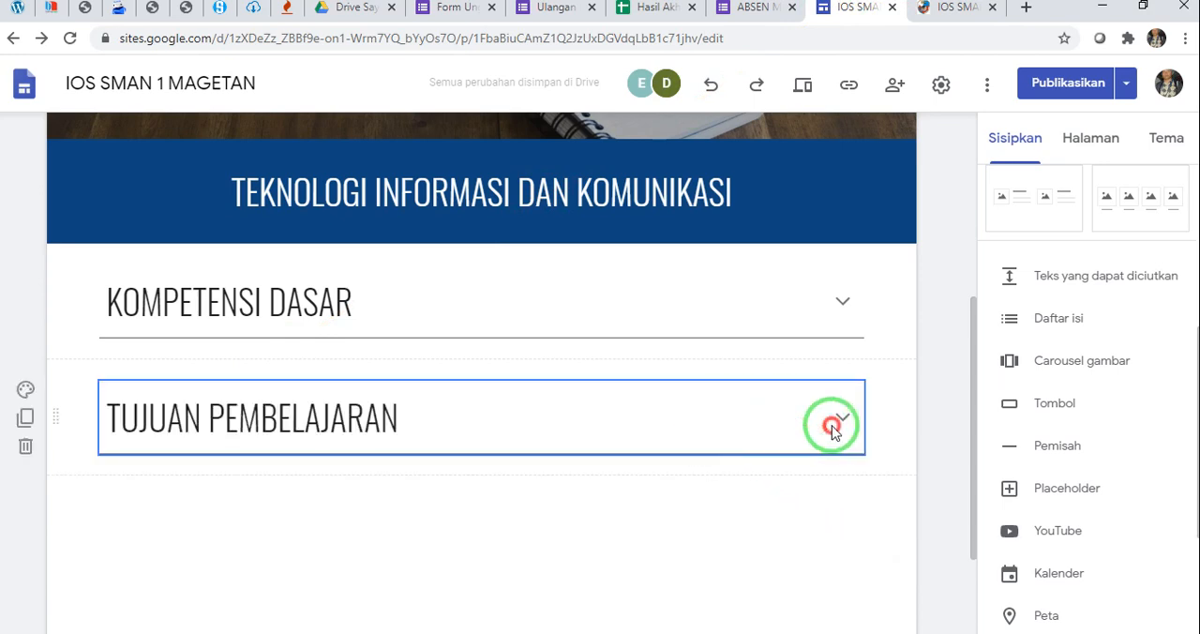
{"action": "left_click", "coordinate": [832, 427]}
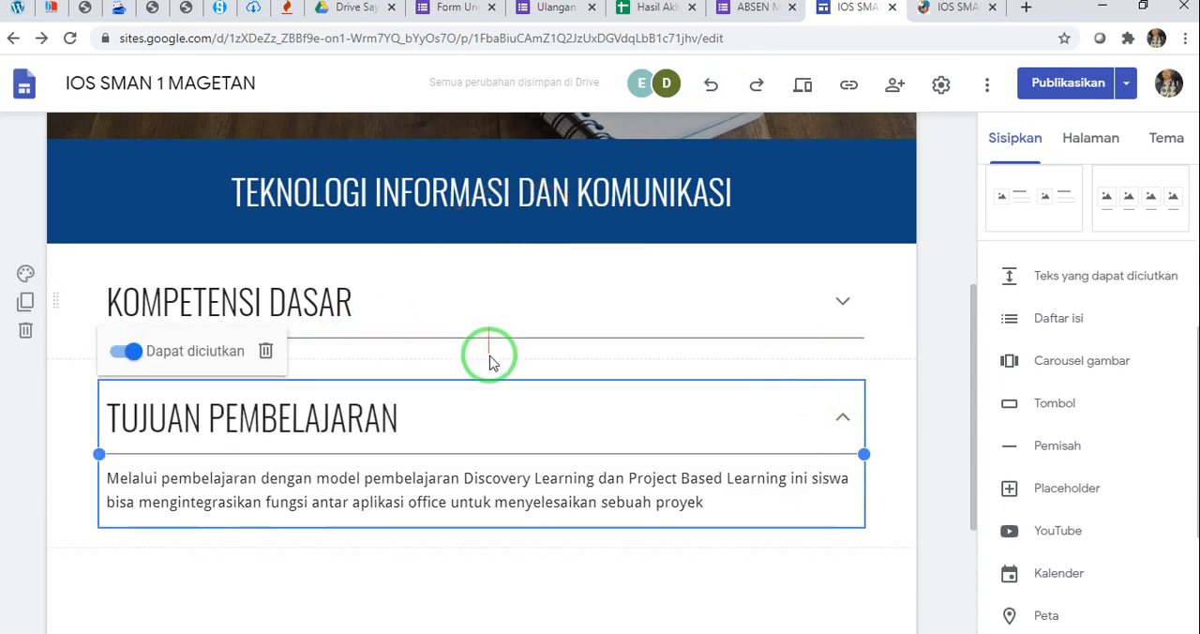
{"action": "left_click", "coordinate": [843, 418]}
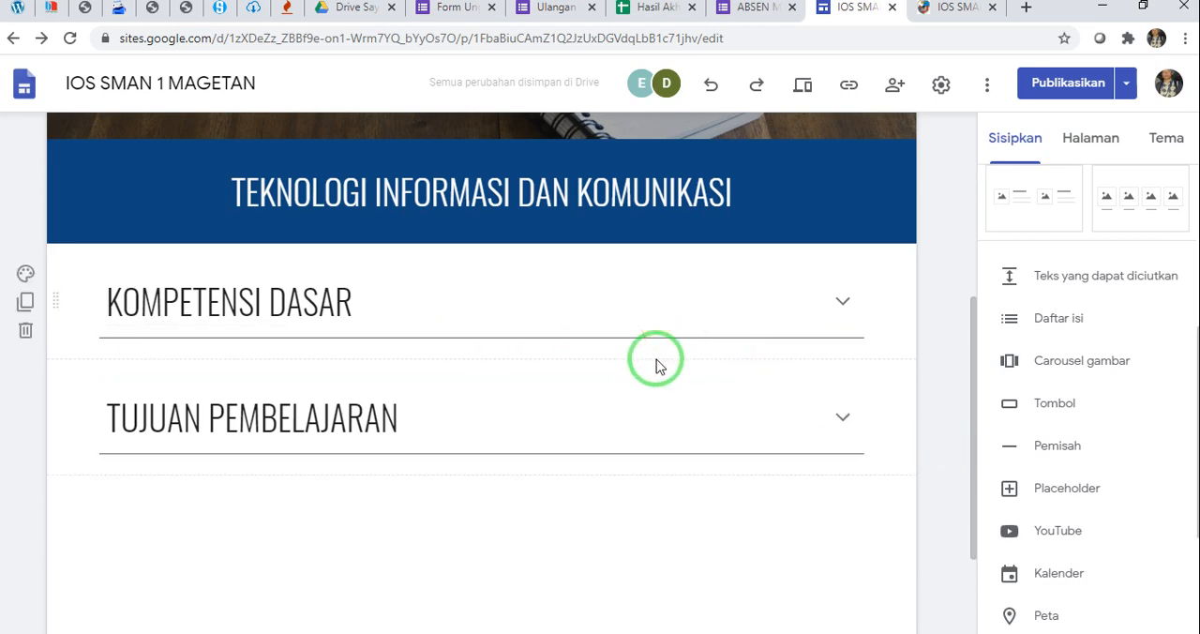
Compare the editor page with the published page's PRESENSI SISWA section and return to the site editor
{"action": "left_click", "coordinate": [955, 8]}
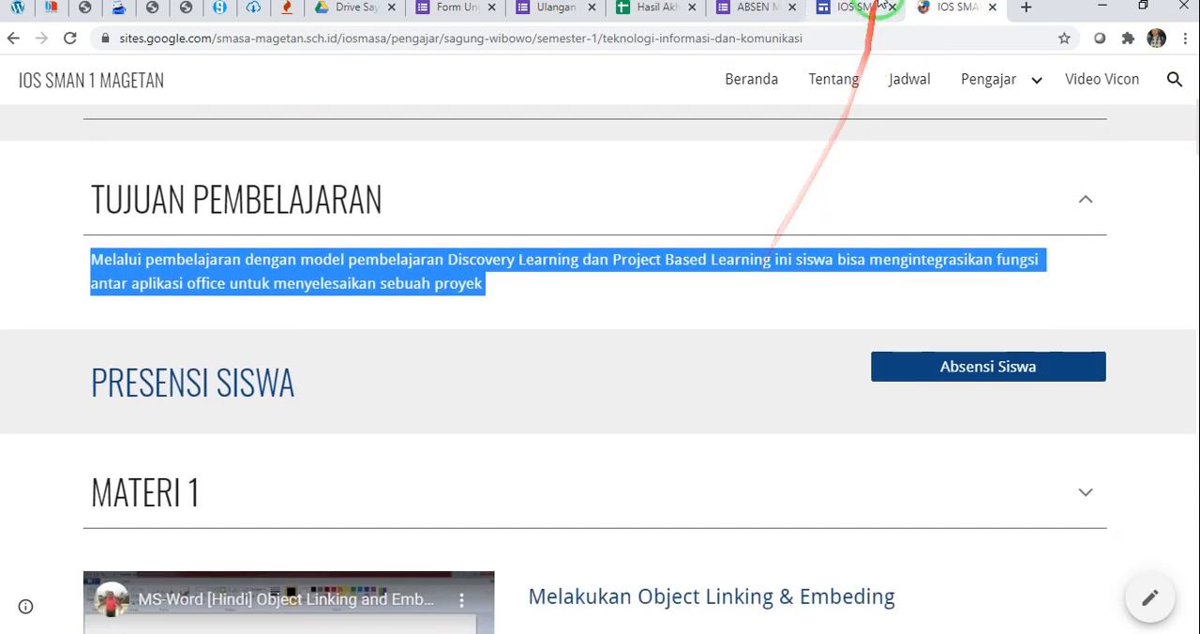
{"action": "left_click", "coordinate": [855, 8]}
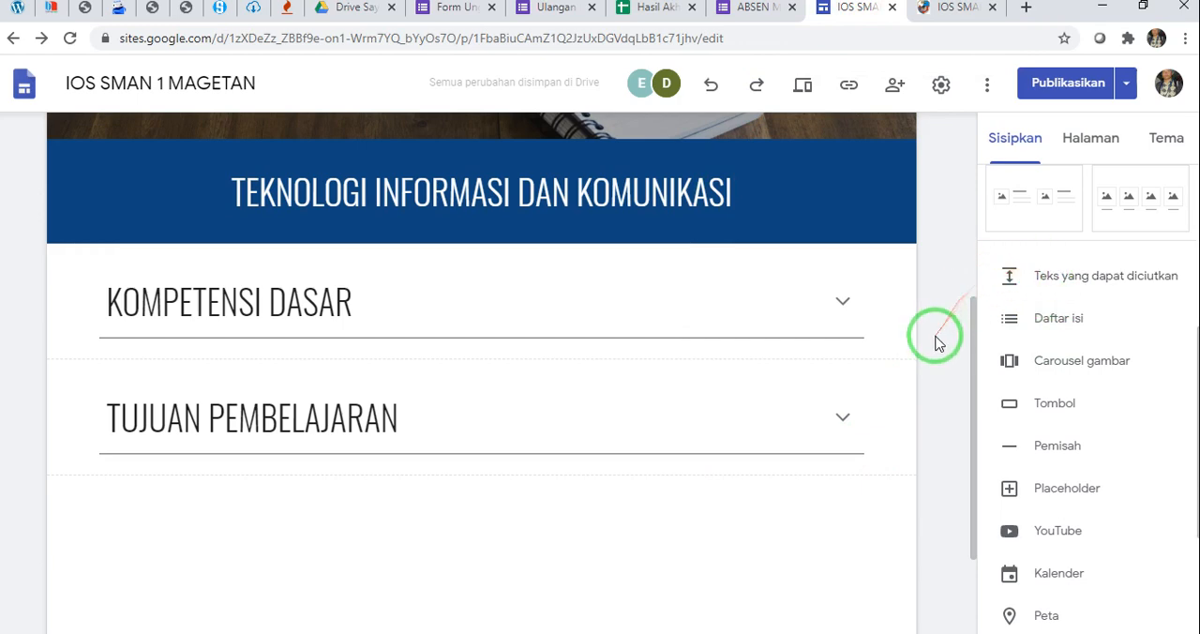
{"action": "left_click", "coordinate": [933, 10]}
{"action": "left_click", "coordinate": [867, 7]}
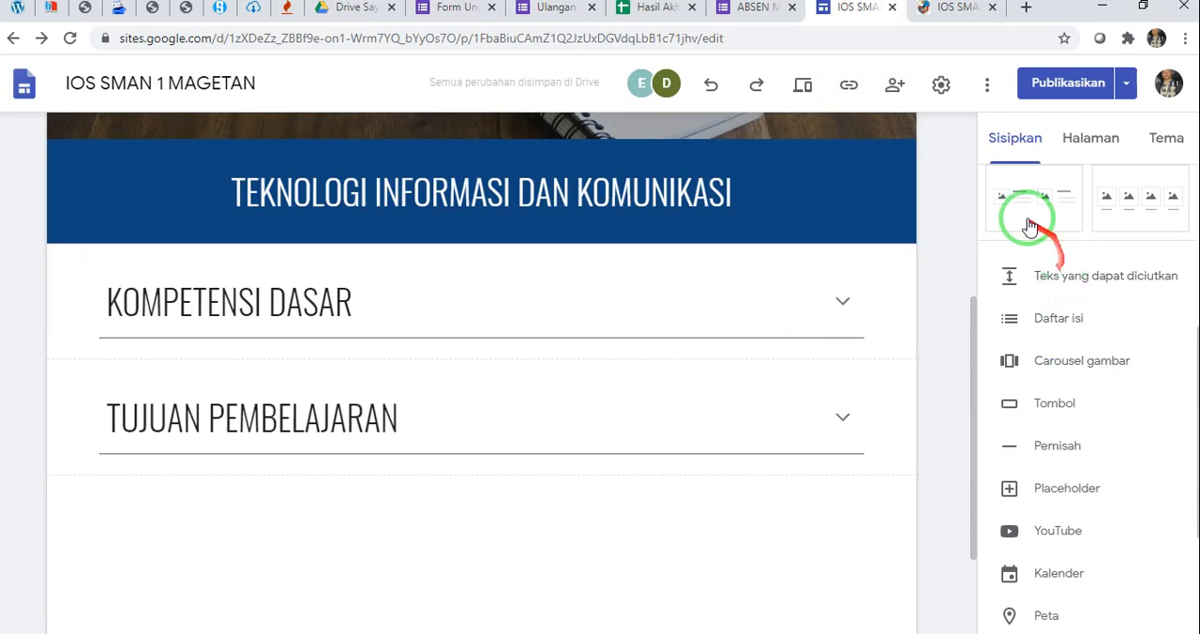
Insert another collapsible text block below TUJUAN PEMBELAJARAN and title it "PRESENSI SISWA"
{"action": "left_click", "coordinate": [1045, 281]}
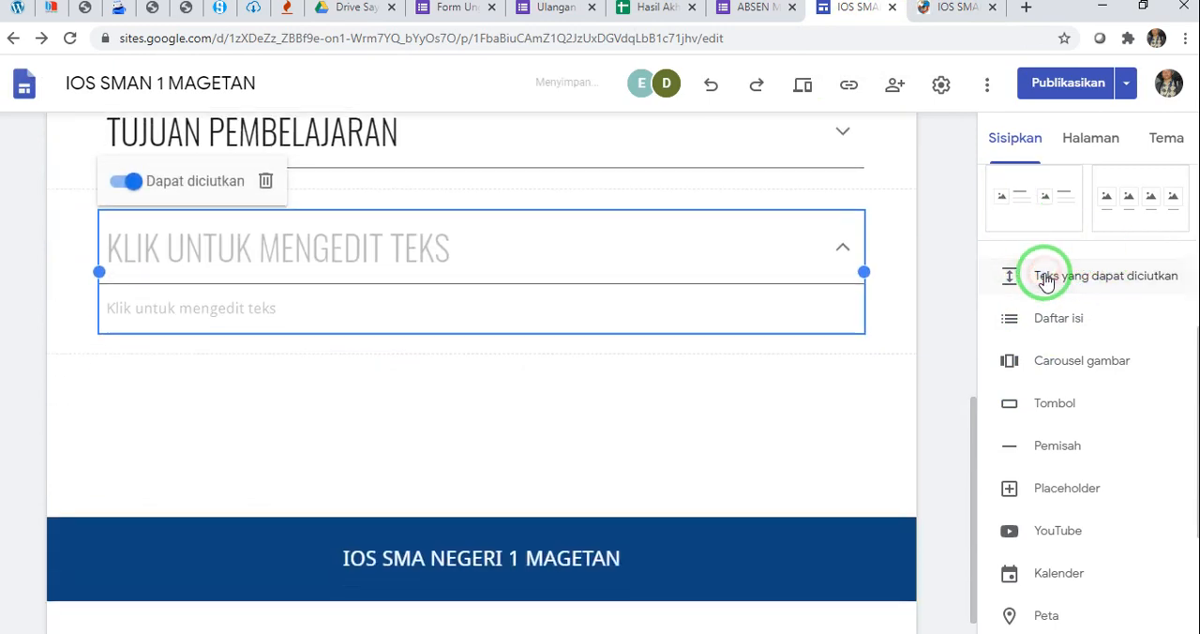
{"action": "left_click", "coordinate": [174, 239]}
{"action": "type", "text": "PRES"}
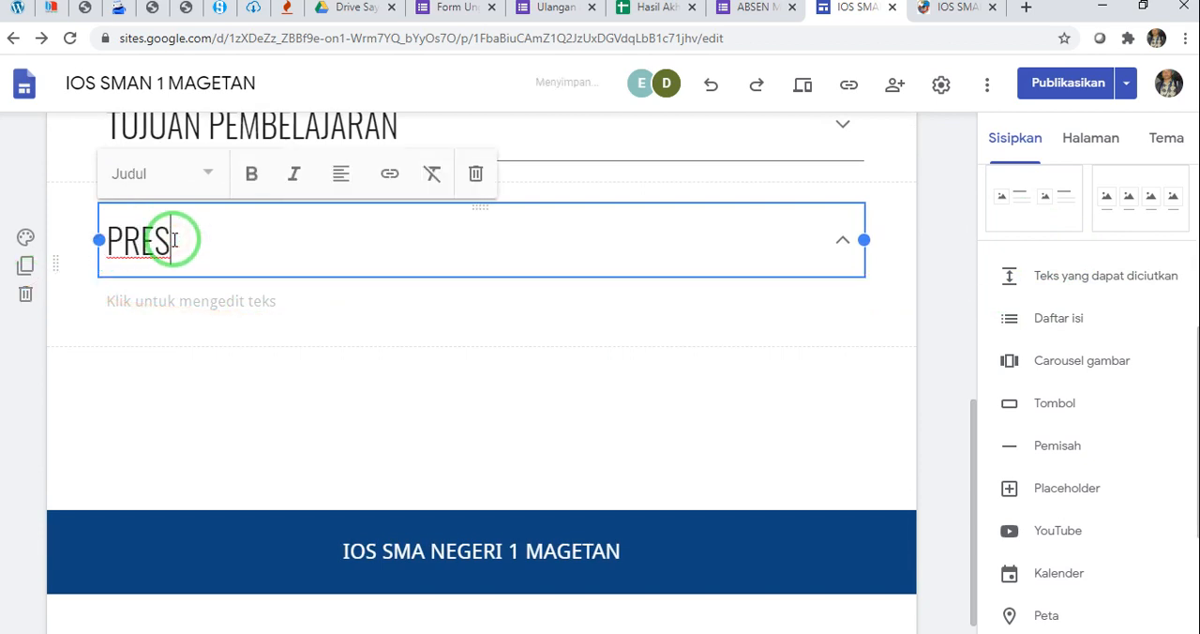
{"action": "type", "text": "ENSI SIS"}
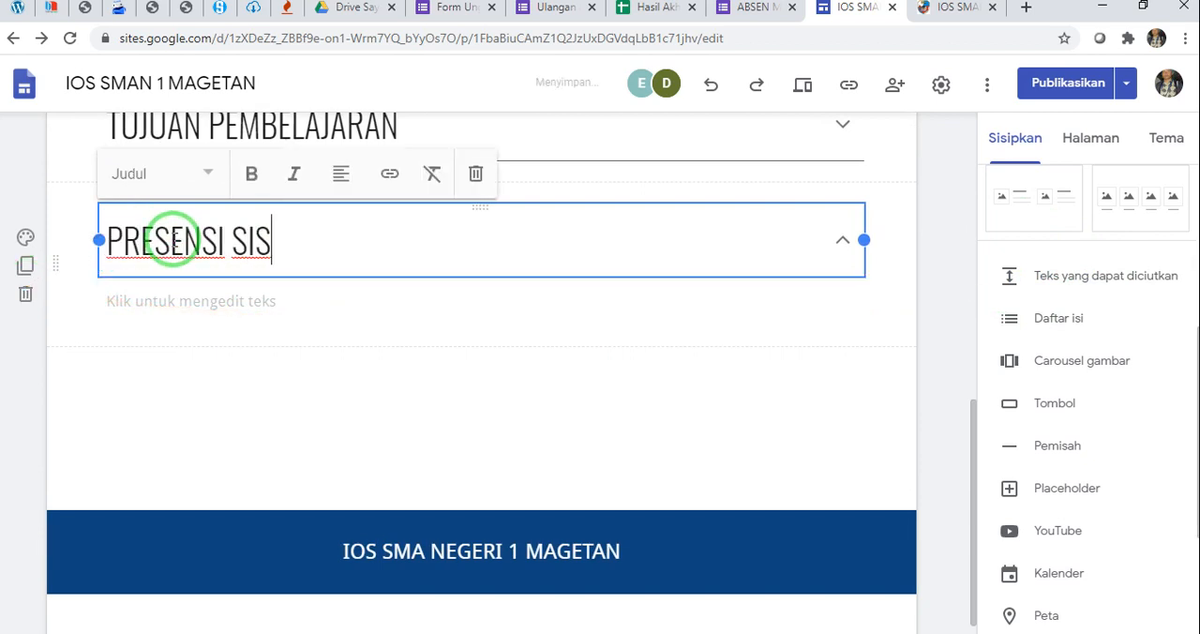
{"action": "type", "text": "WA"}
Enter "Sebelum kalian belajar kompetensi ini sesuai dengan jadwal pelajaran, silahkan melakukan presensi dengan cara klik tombol absen dibawah ini" as the PRESENSI SISWA body text
{"action": "left_click", "coordinate": [175, 300]}
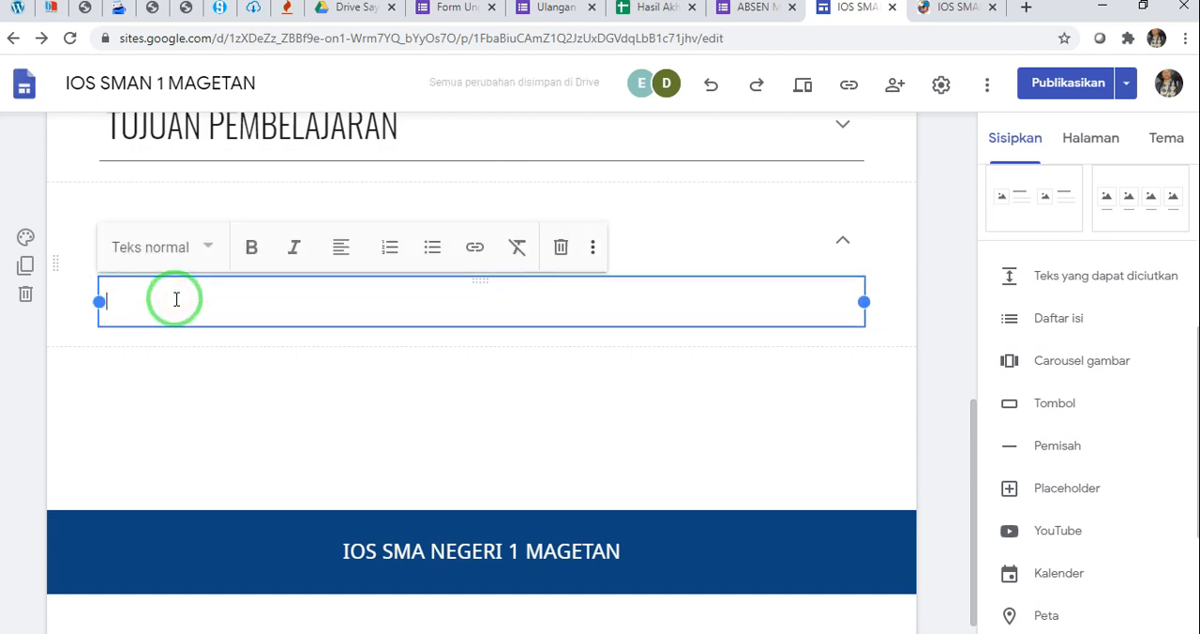
{"action": "type", "text": "Sebelu"}
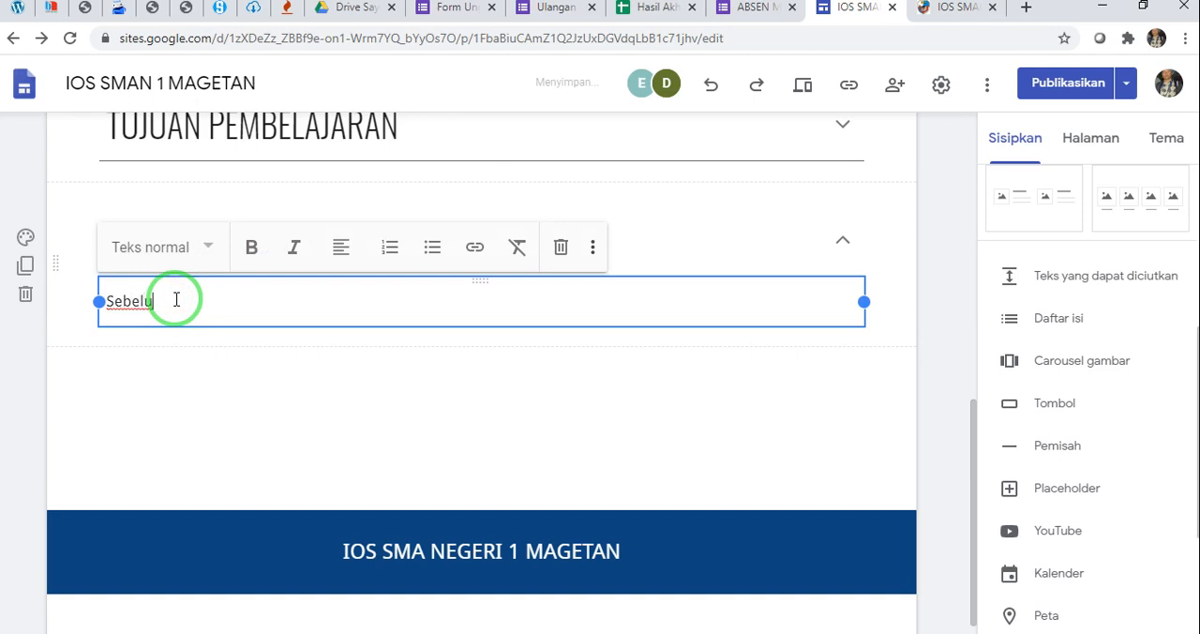
{"action": "type", "text": "m p"}
{"action": "key", "text": "BackSpace"}
{"action": "key", "text": "BackSpace"}
{"action": "type", "text": "kalian belajar "}
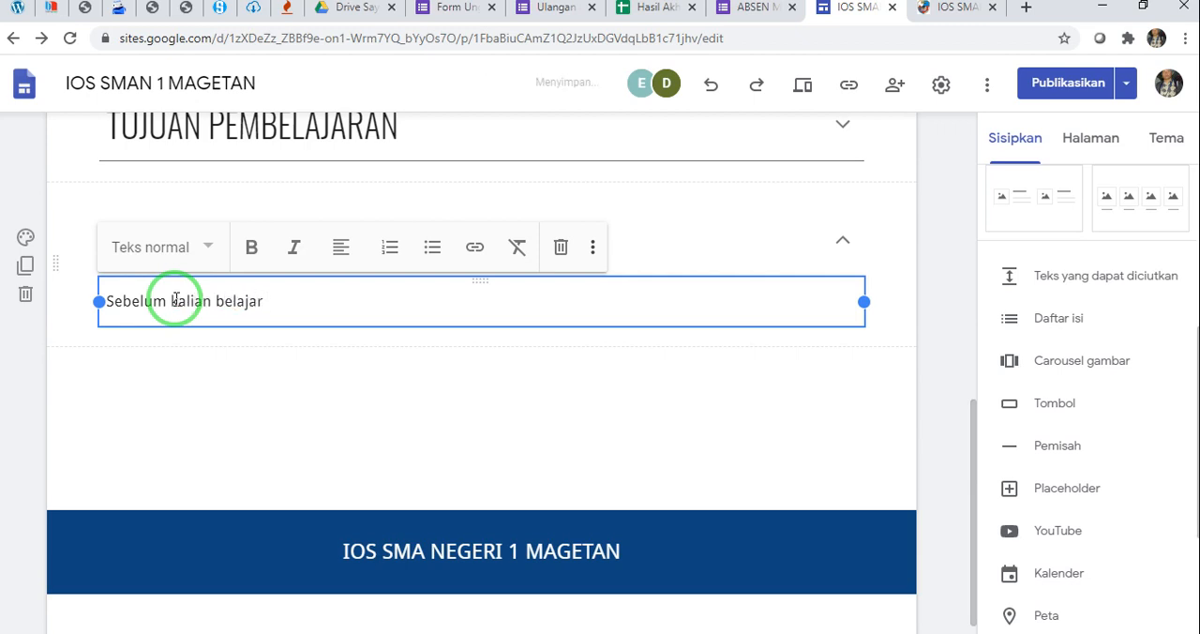
{"action": "type", "text": "kom"}
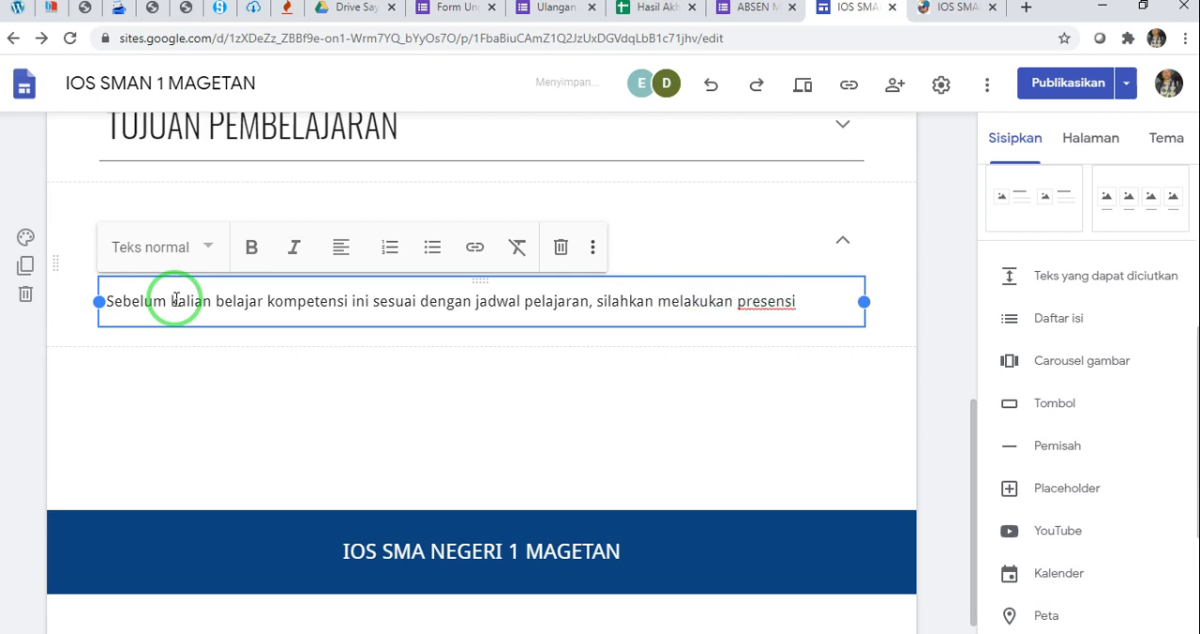
{"action": "type", "text": "dengan cara klik tombol absen dibawah ini"}
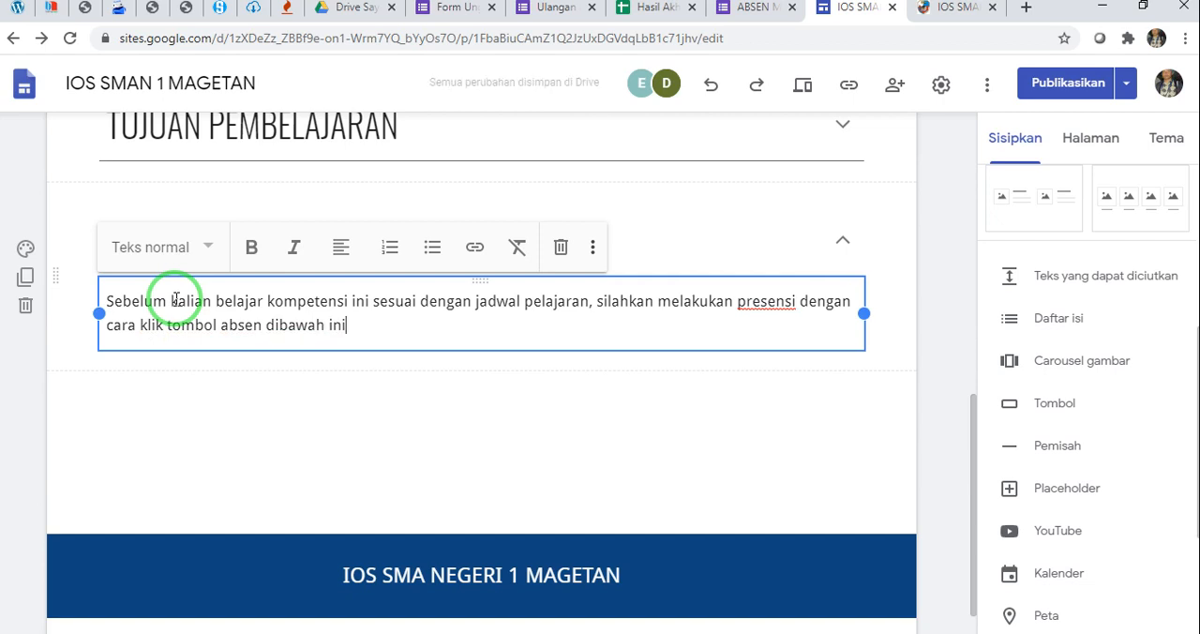
{"action": "left_click", "coordinate": [557, 407]}
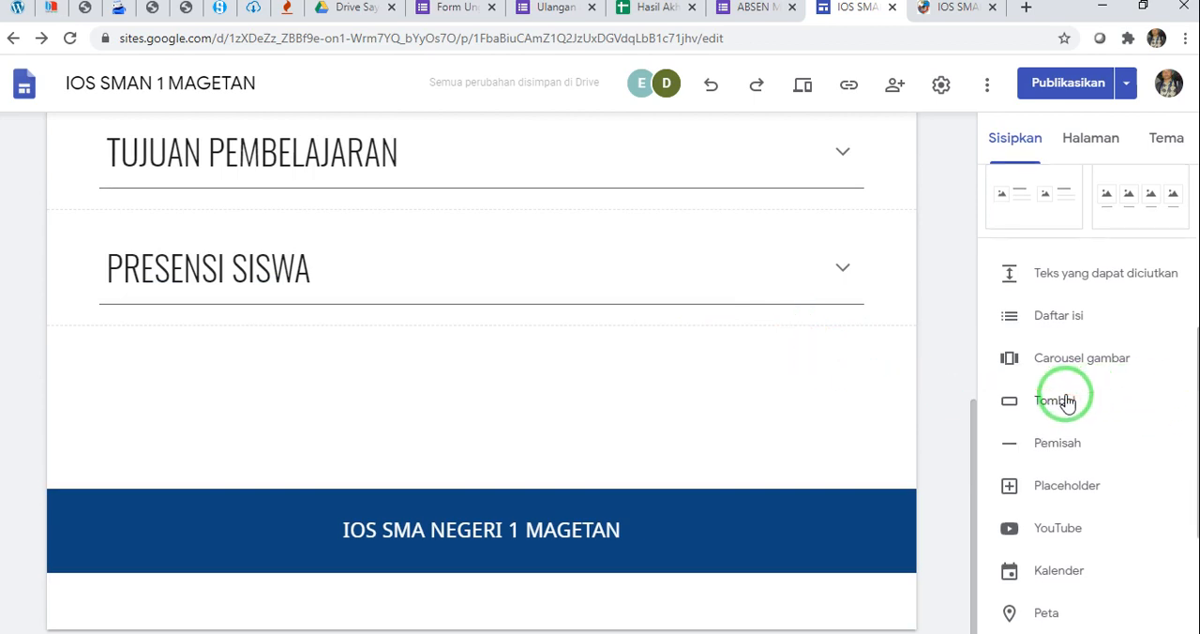
Start inserting a button on the page, name it "ABSENSI SISWA" and go to its link field
{"action": "scroll", "coordinate": [1064, 399], "scroll_direction": "down", "scroll_amount": 1}
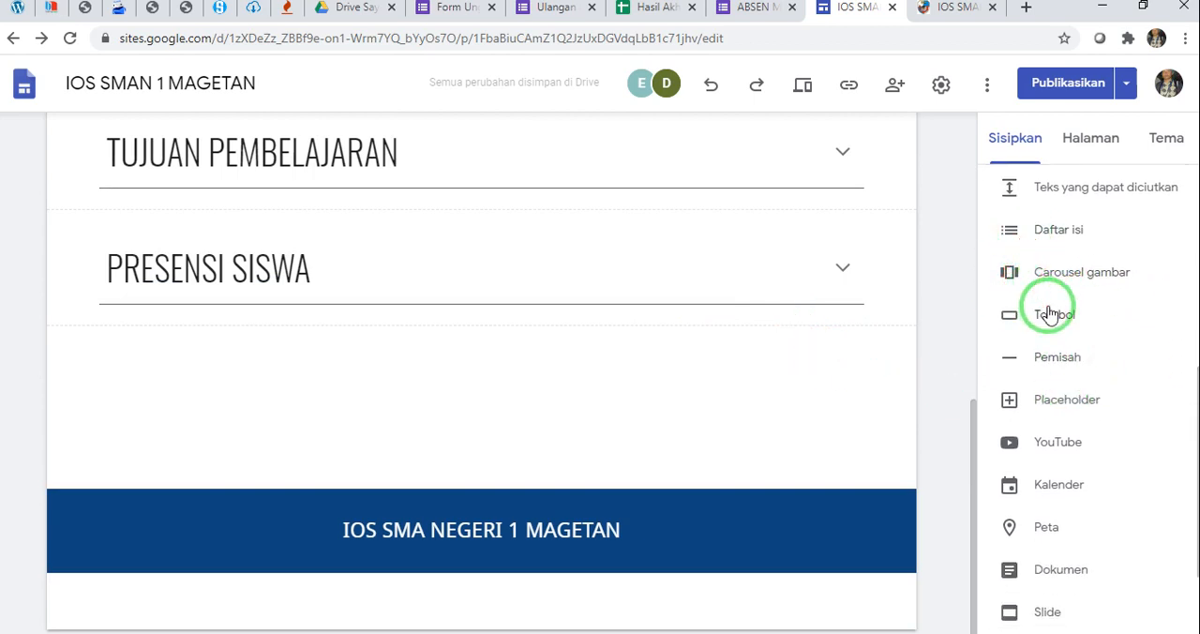
{"action": "left_click", "coordinate": [1051, 317]}
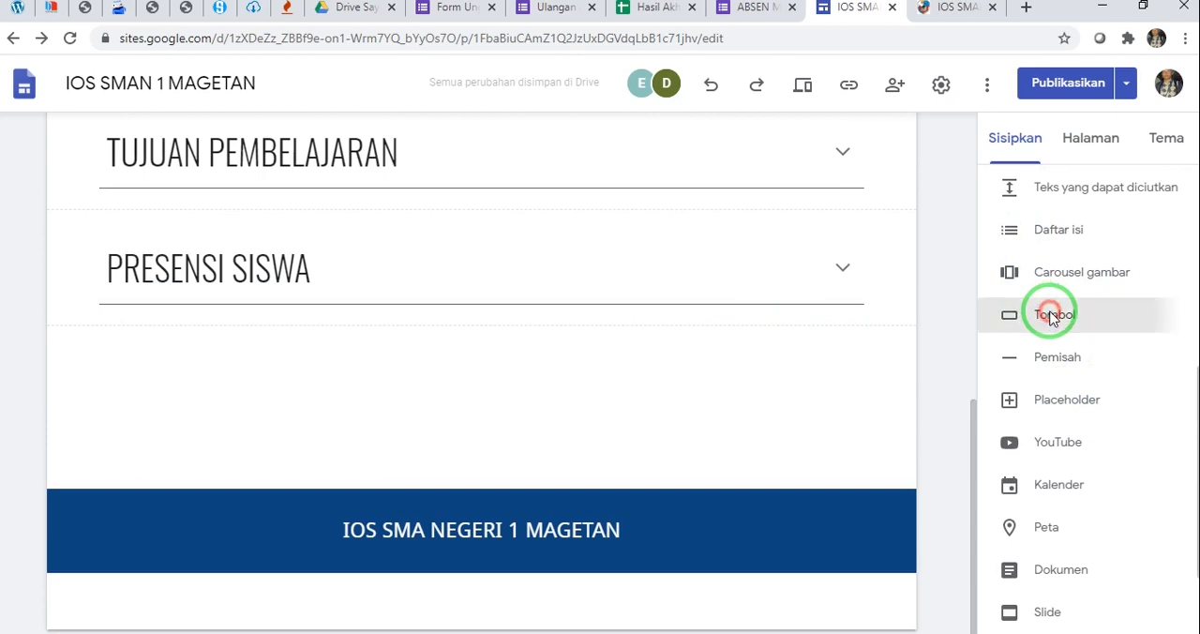
{"action": "left_click", "coordinate": [466, 304]}
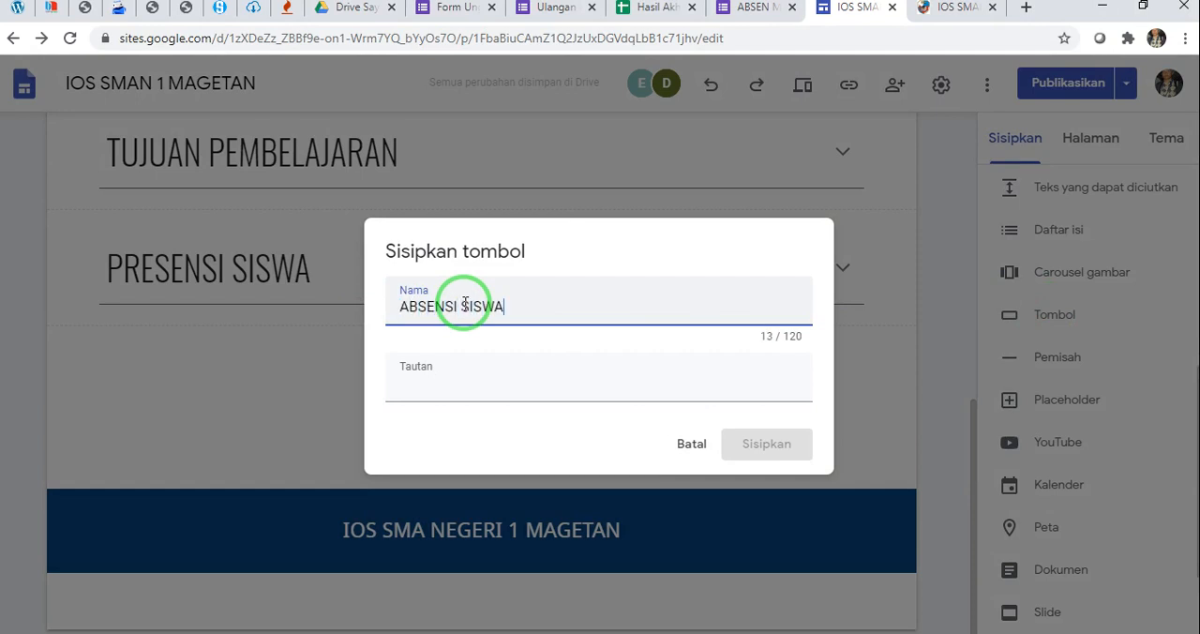
{"action": "left_click", "coordinate": [471, 377]}
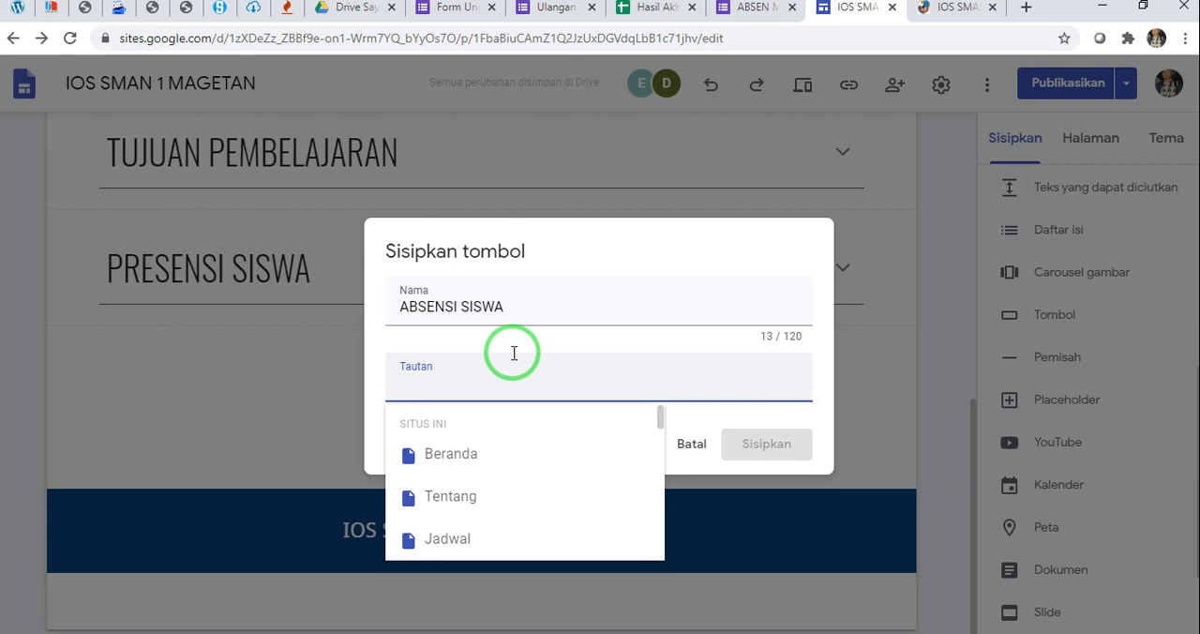
Switch to the ABSEN MAPEL INFORMATIKA form and copy its shareable link with the URL shortened
{"action": "left_click", "coordinate": [750, 7]}
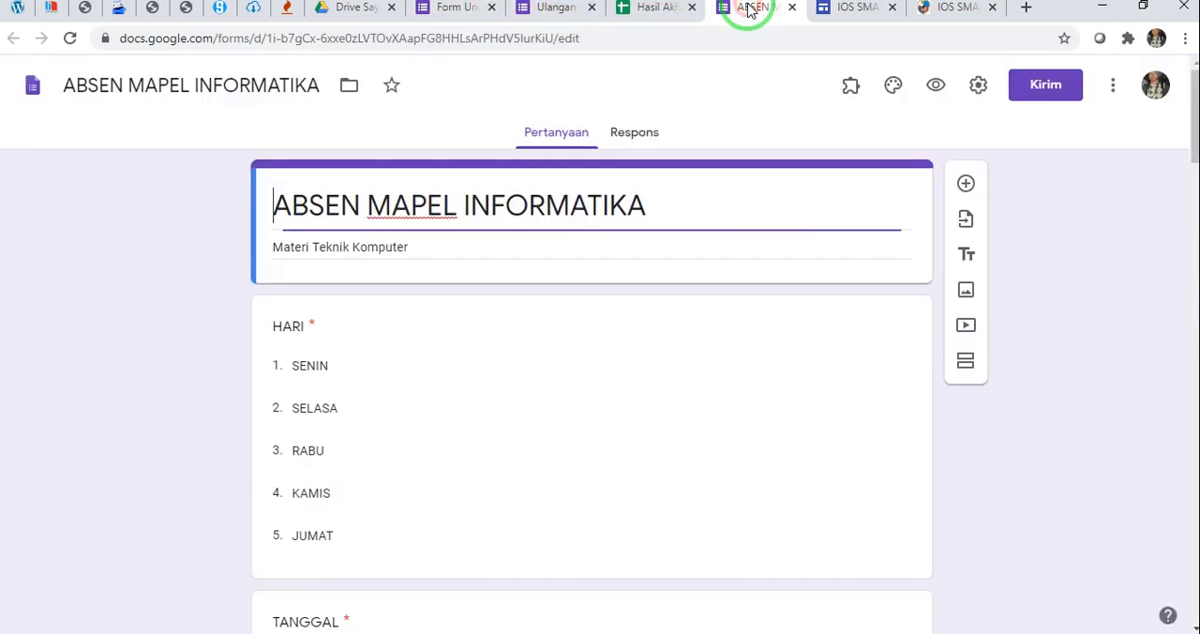
{"action": "left_click", "coordinate": [112, 251]}
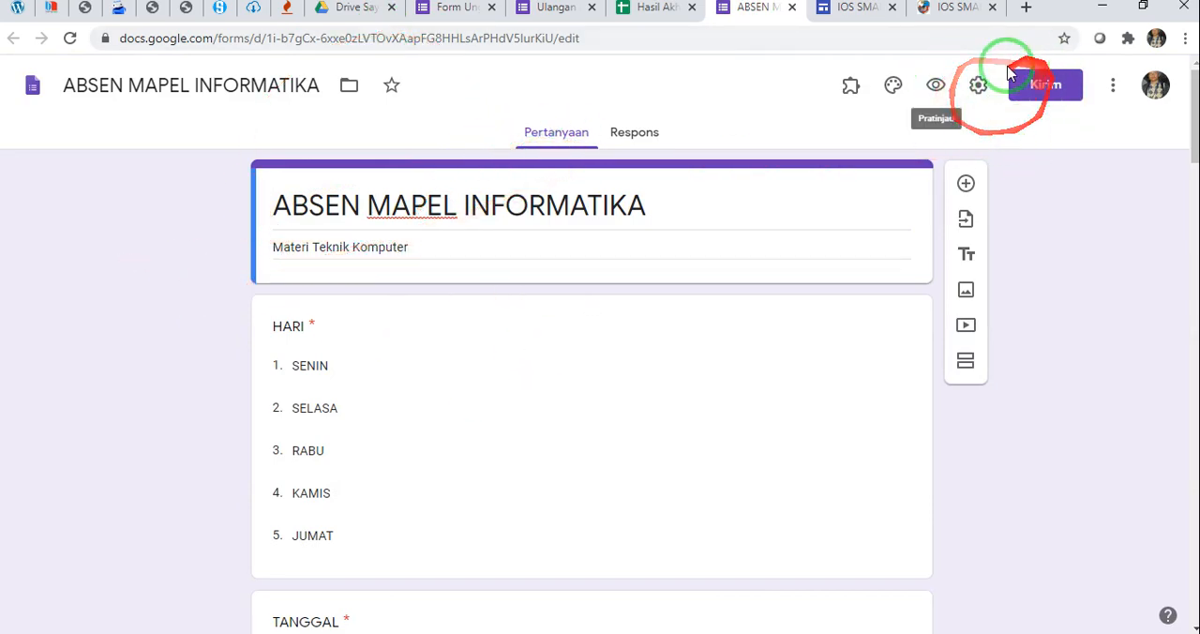
{"action": "left_click", "coordinate": [1043, 89]}
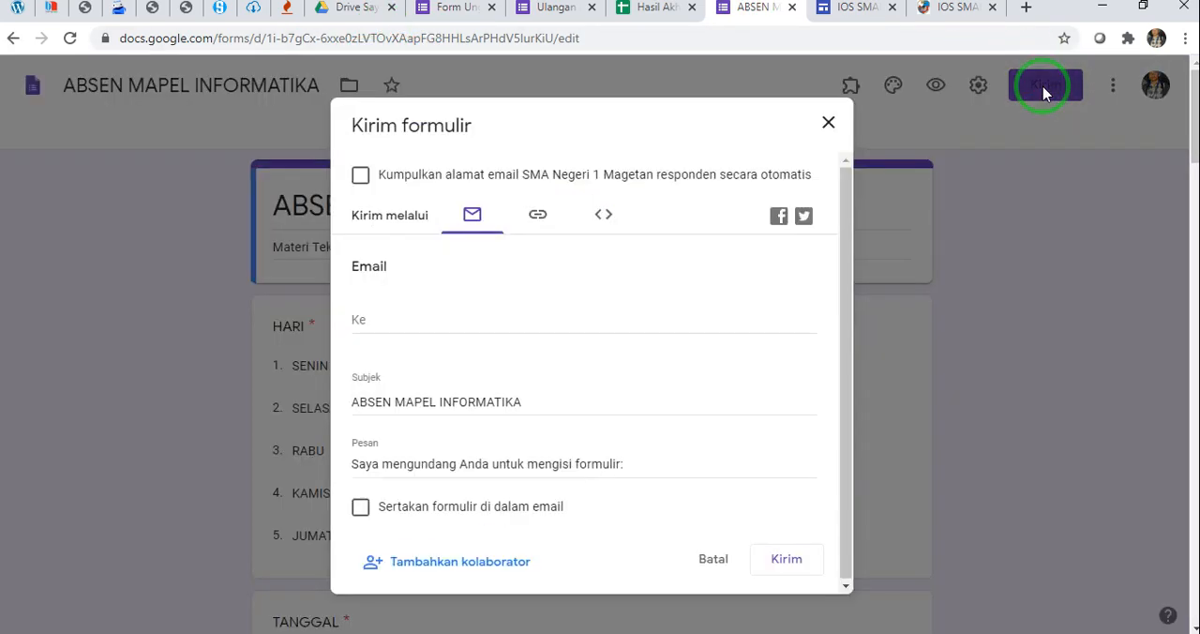
{"action": "left_click", "coordinate": [537, 220]}
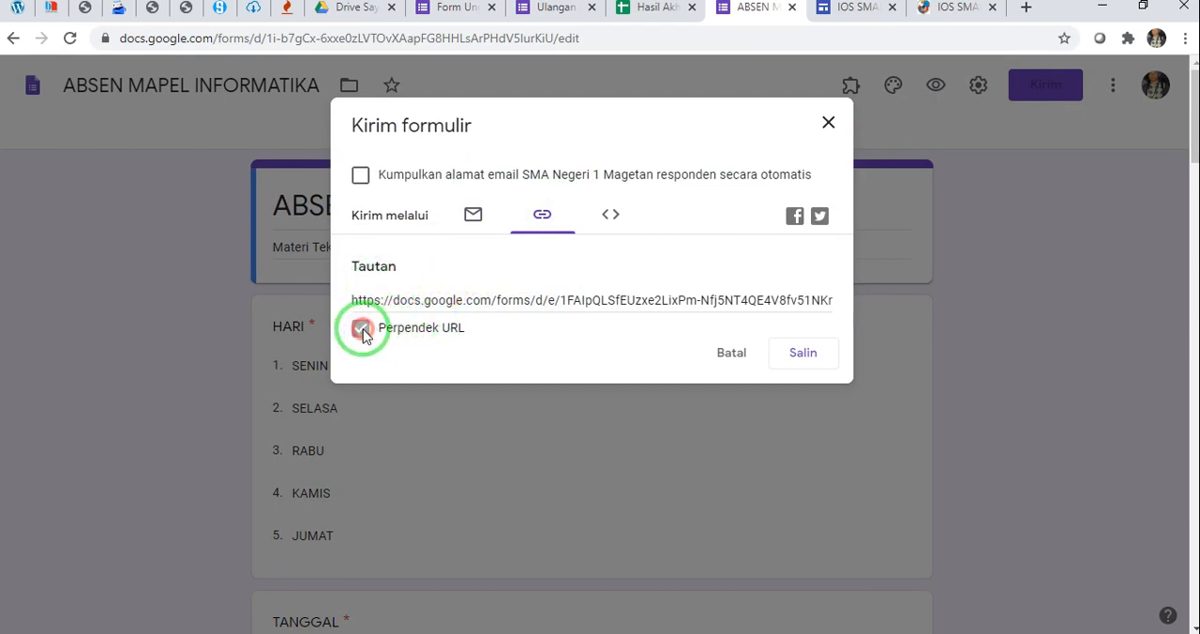
{"action": "left_click", "coordinate": [361, 329]}
{"action": "key", "text": "ctrl+c"}
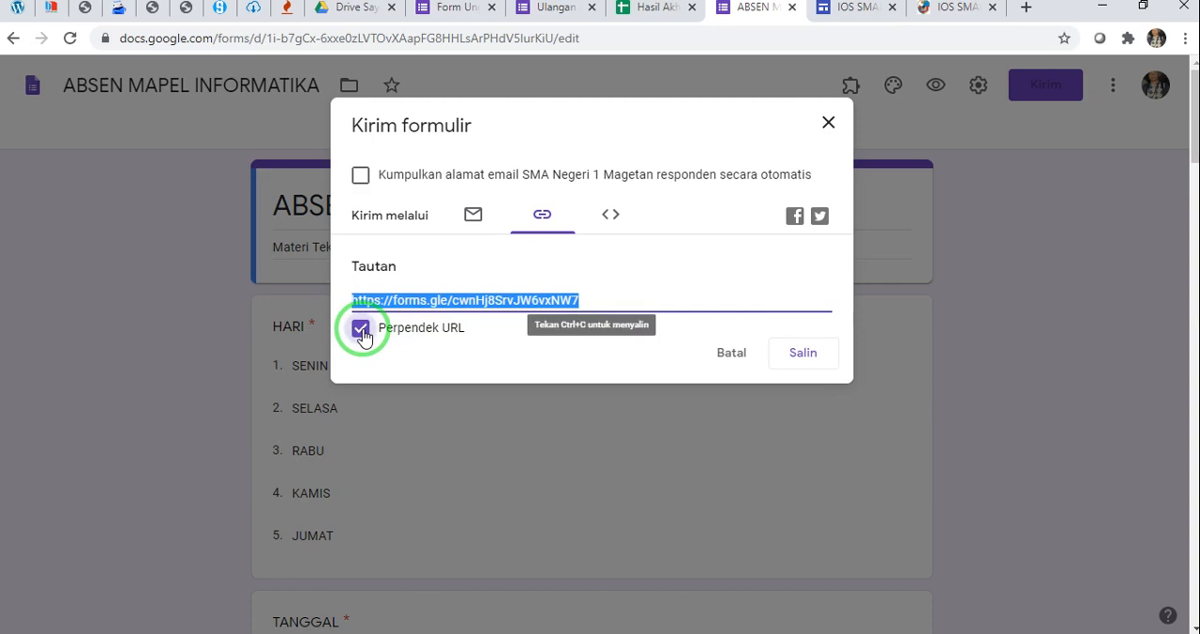
{"action": "left_click", "coordinate": [803, 356]}
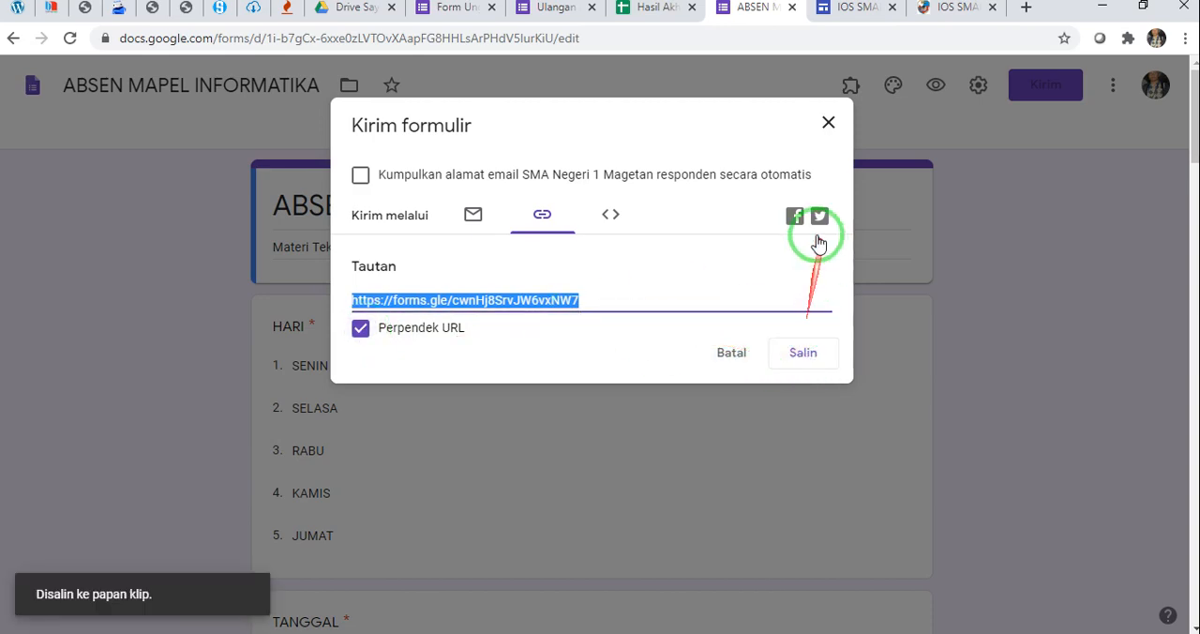
Return to the site editor, set the copied form link as the ABSENSI SISWA button's link and insert the button
{"action": "left_click", "coordinate": [857, 9]}
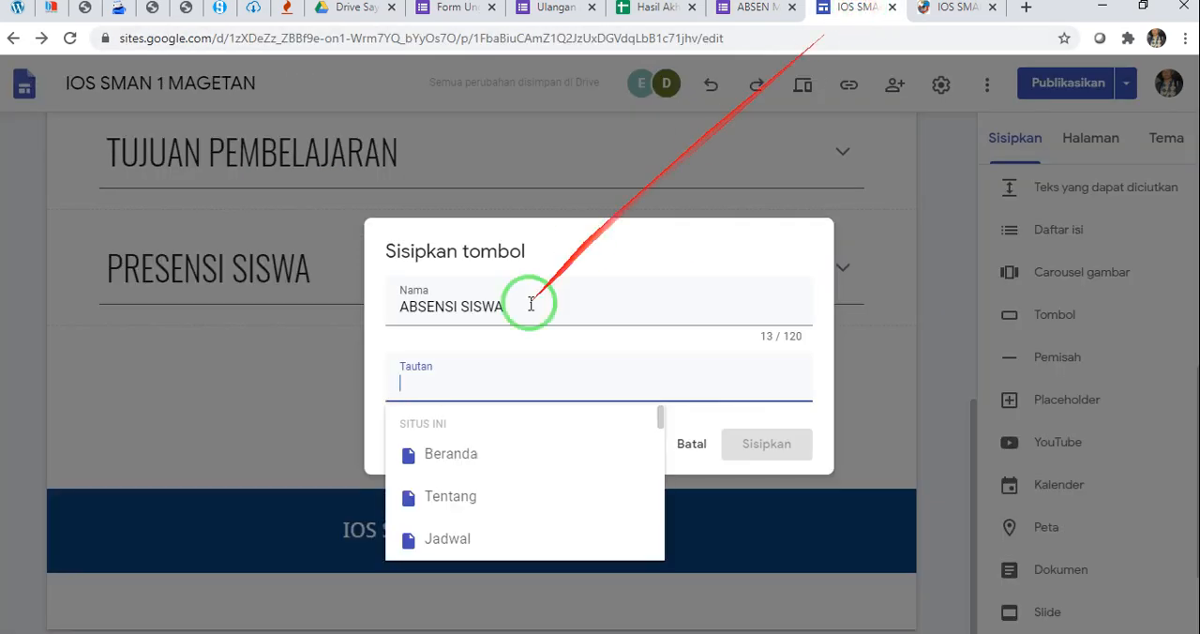
{"action": "right_click", "coordinate": [429, 382]}
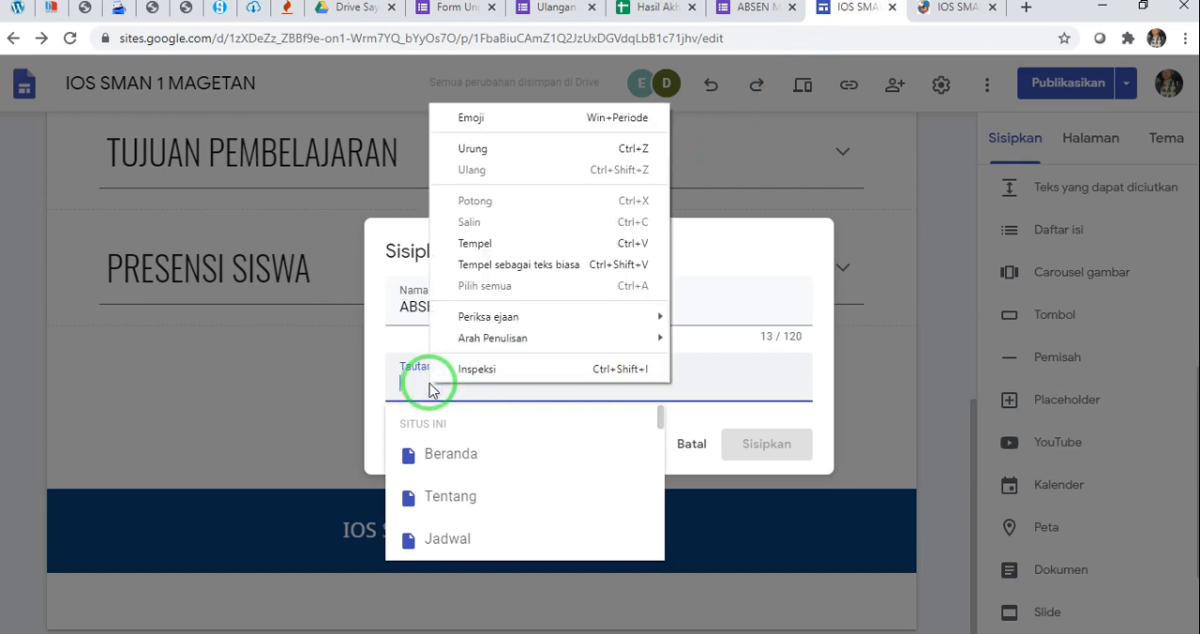
{"action": "left_click", "coordinate": [484, 238]}
{"action": "left_click_drag", "start_coordinate": [701, 383], "coordinate": [362, 384]}
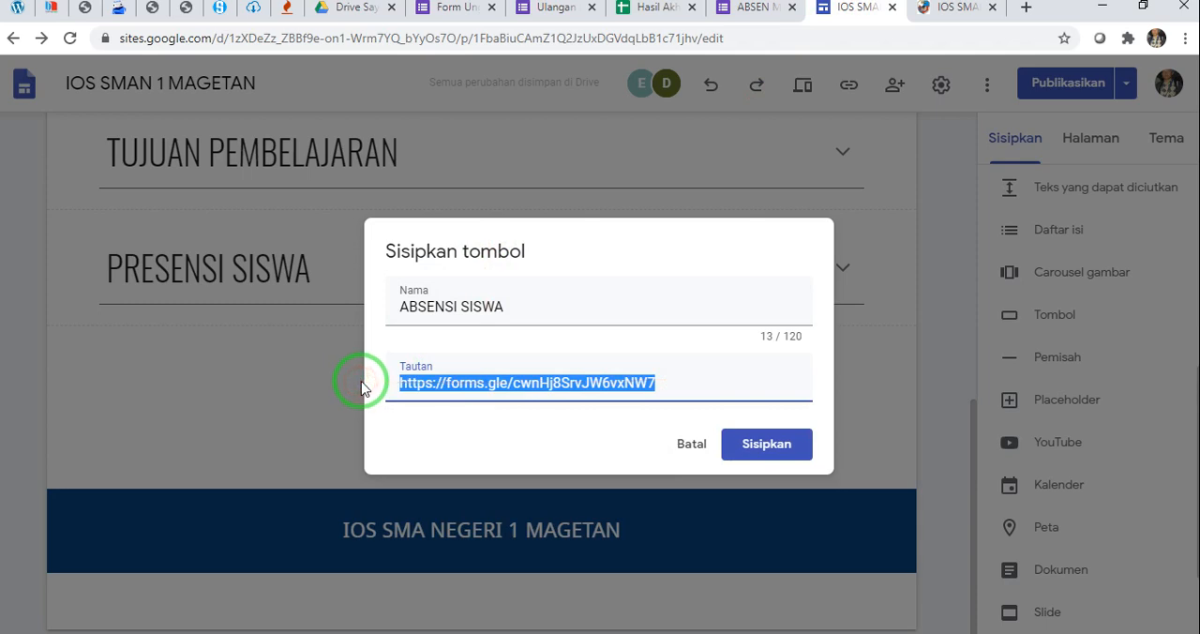
{"action": "key", "text": "BackSpace"}
{"action": "key", "text": "ctrl+v"}
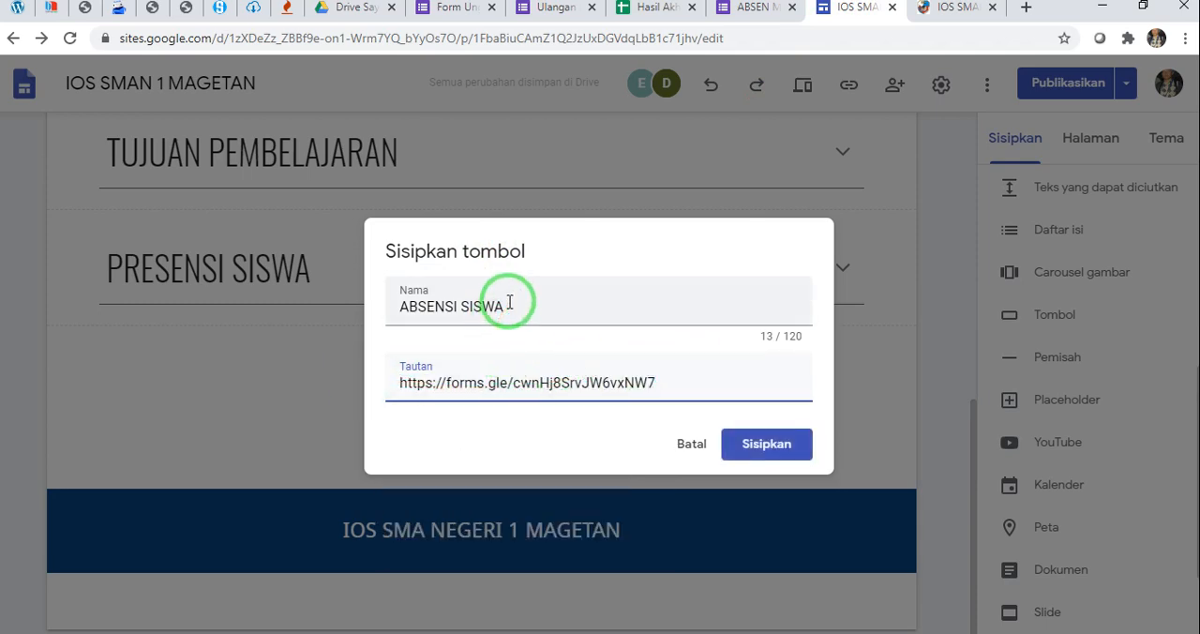
{"action": "left_click_drag", "start_coordinate": [509, 301], "coordinate": [377, 302]}
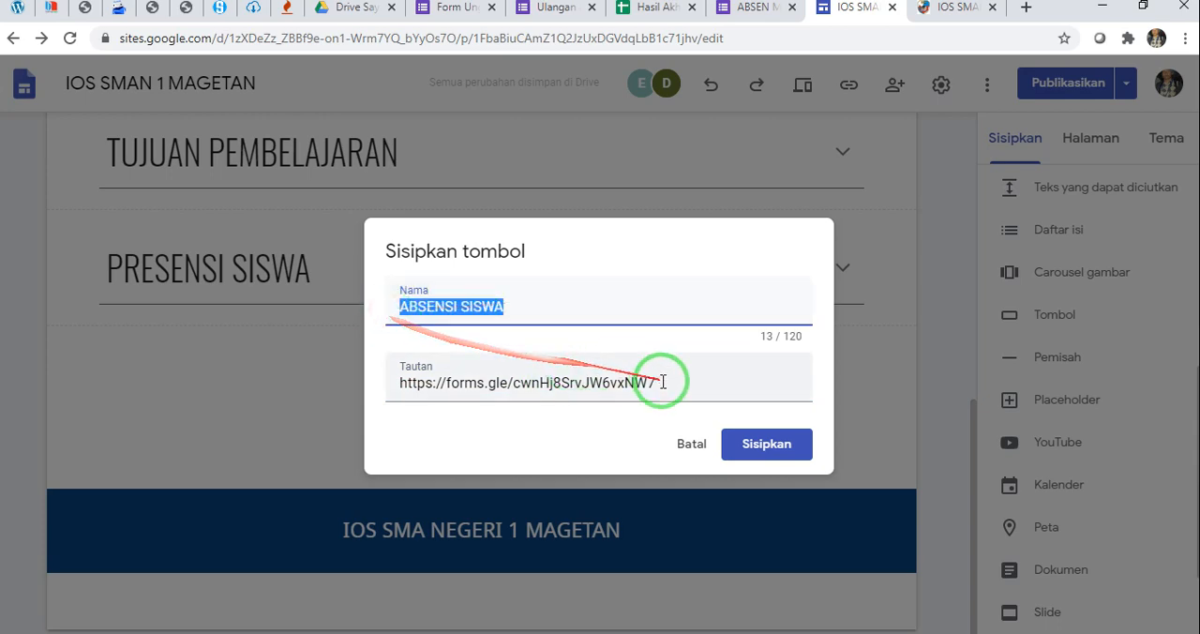
{"action": "left_click_drag", "start_coordinate": [663, 382], "coordinate": [397, 366]}
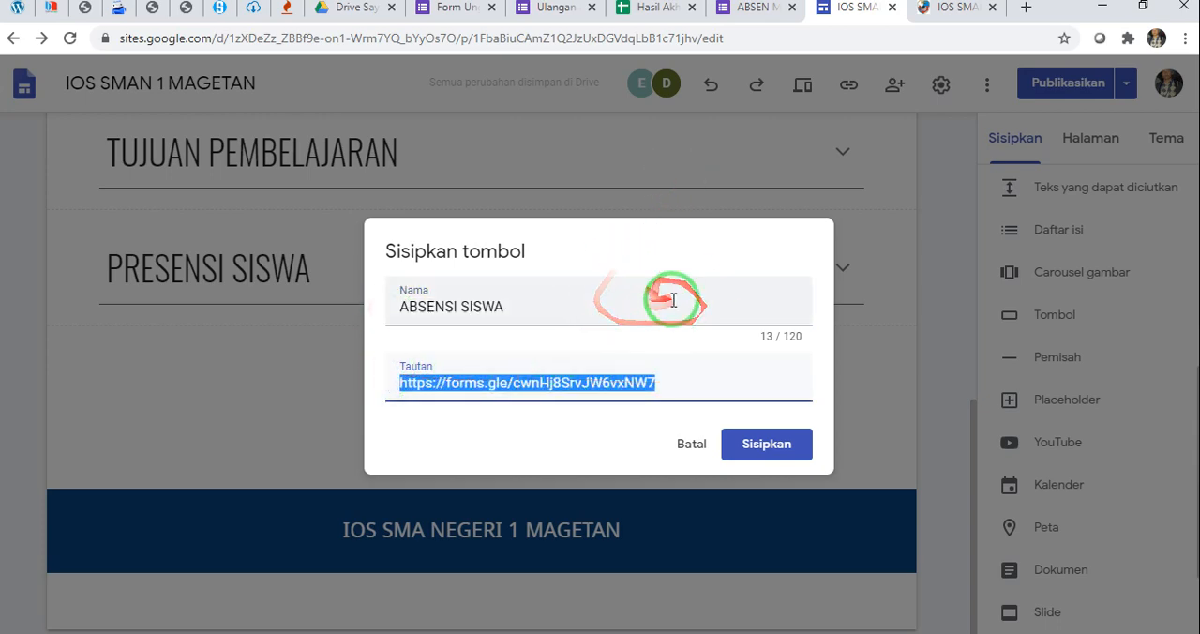
{"action": "left_click", "coordinate": [759, 447]}
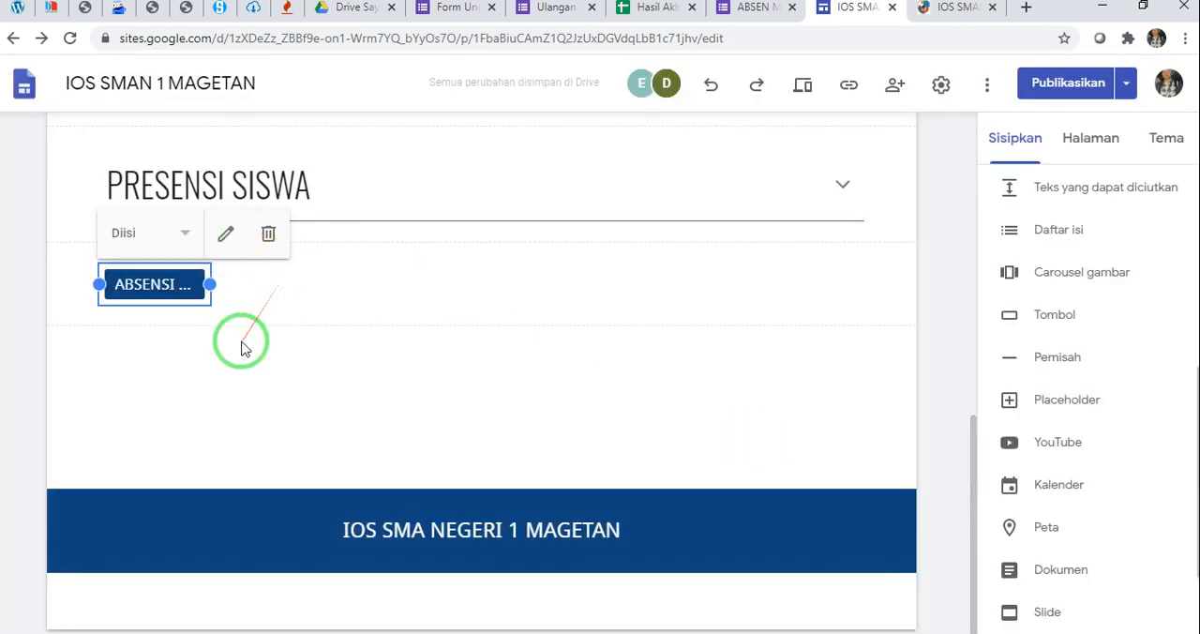
Widen the ABSENSI SISWA button below PRESENSI SISWA so that its full label fits
{"action": "scroll", "coordinate": [241, 344], "scroll_direction": "up", "scroll_amount": 1}
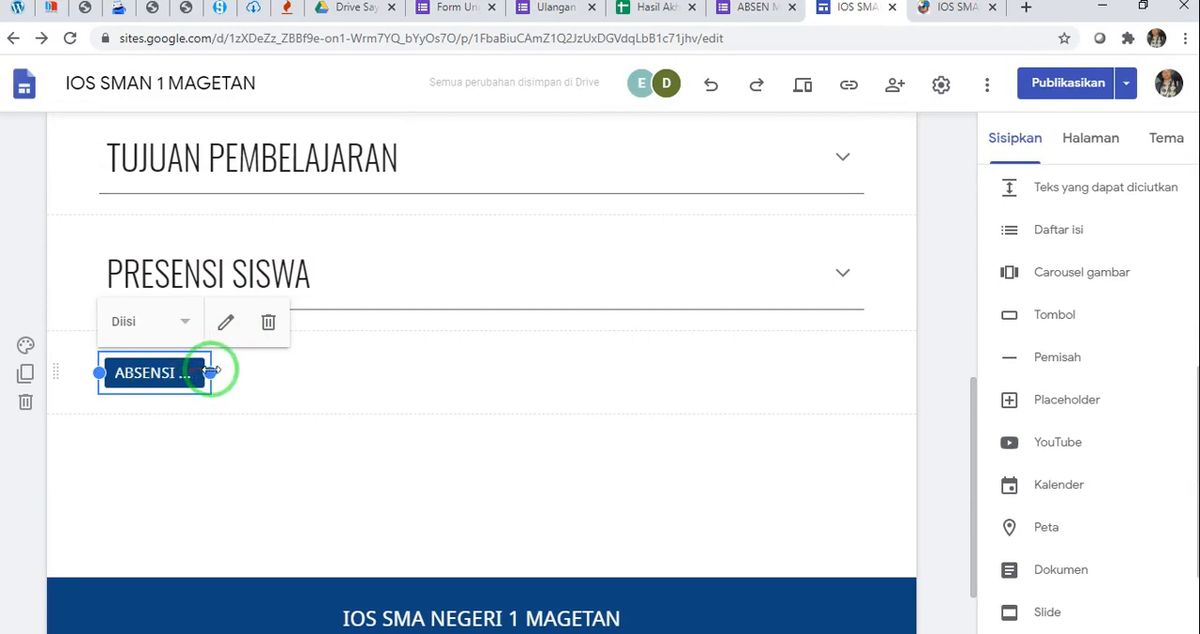
{"action": "left_click_drag", "start_coordinate": [212, 371], "coordinate": [275, 372]}
{"action": "left_click", "coordinate": [412, 374]}
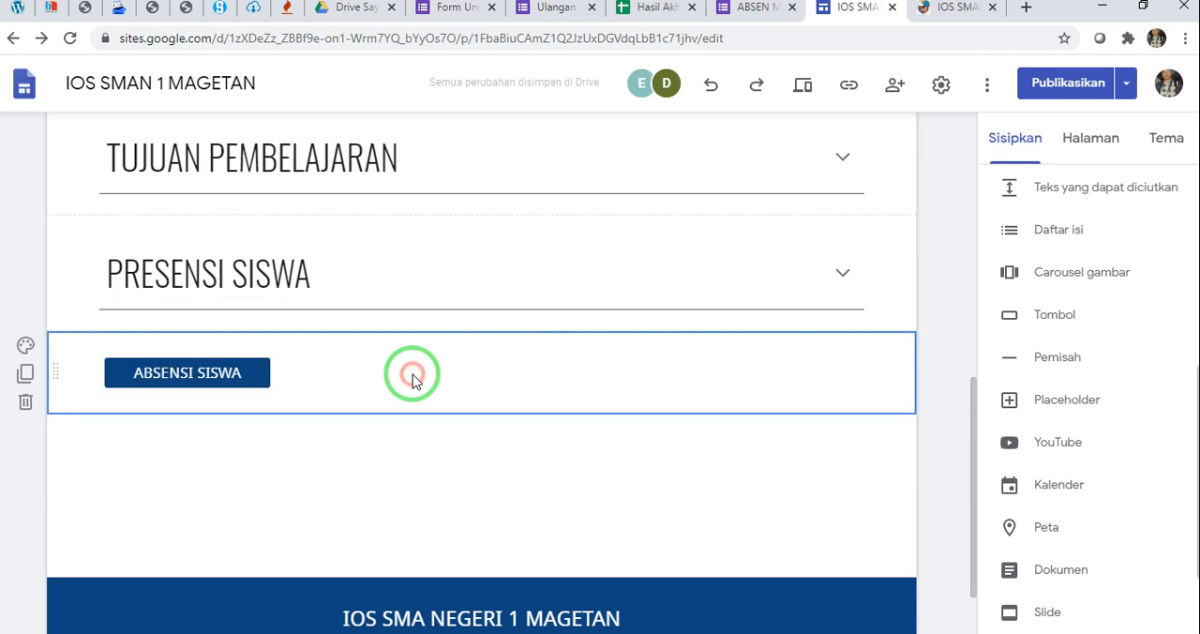
{"action": "left_click", "coordinate": [256, 365]}
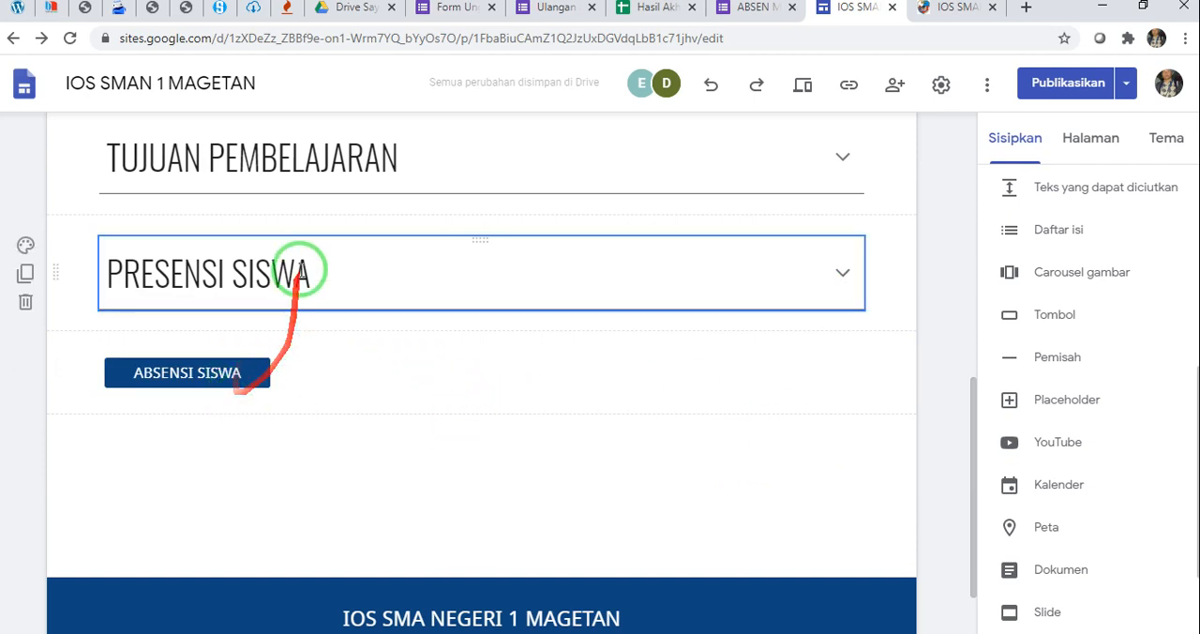
{"action": "left_click", "coordinate": [193, 360]}
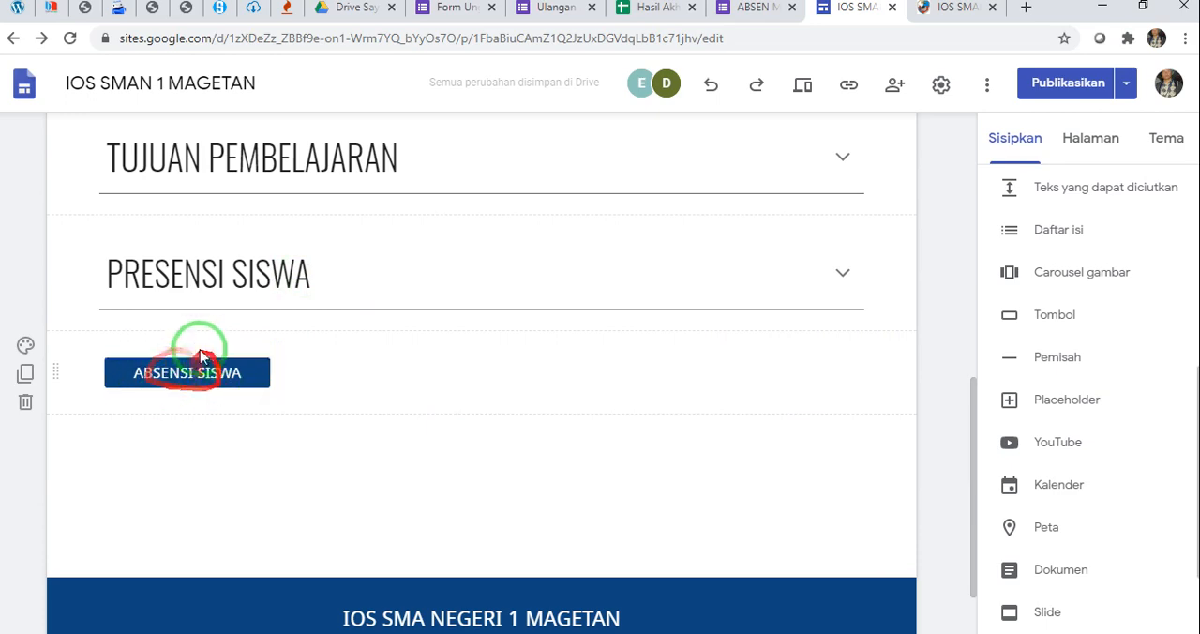
Close the send dialog in the ABSEN MAPEL INFORMATIKA form and return to the site editor
{"action": "left_click", "coordinate": [745, 9]}
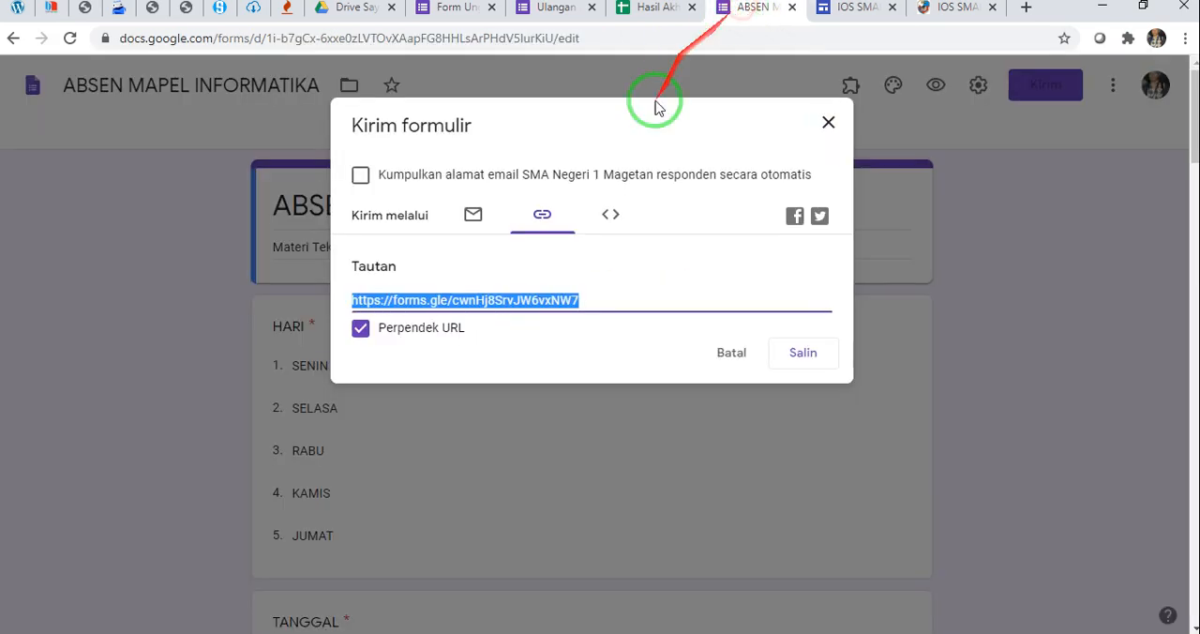
{"action": "left_click", "coordinate": [828, 124]}
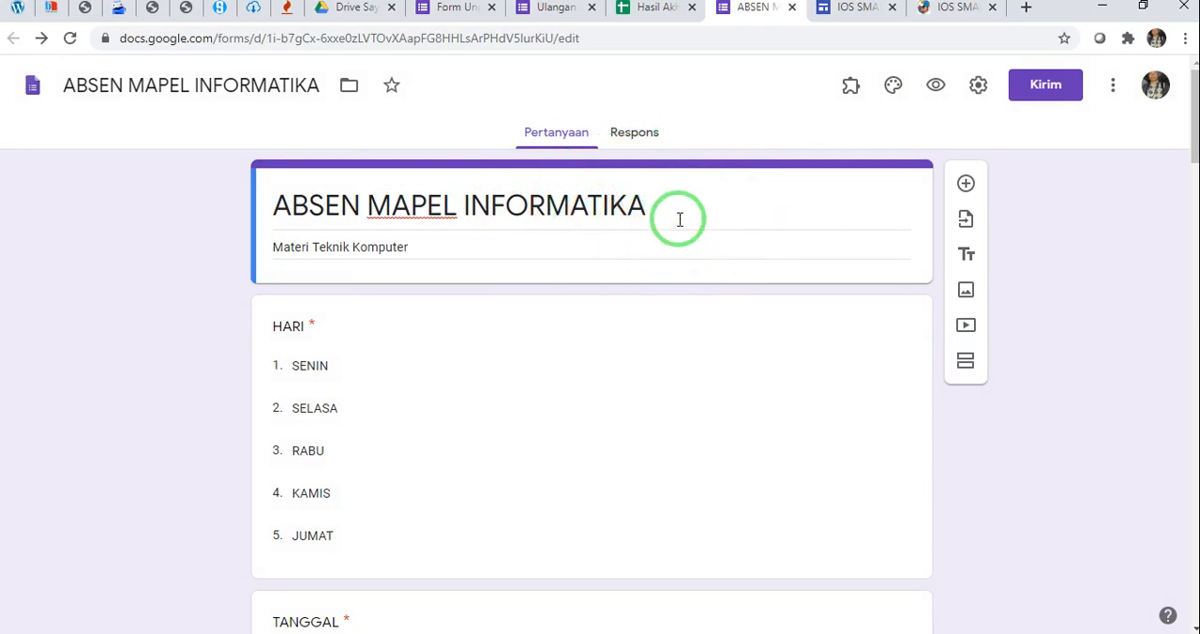
{"action": "left_click", "coordinate": [855, 7]}
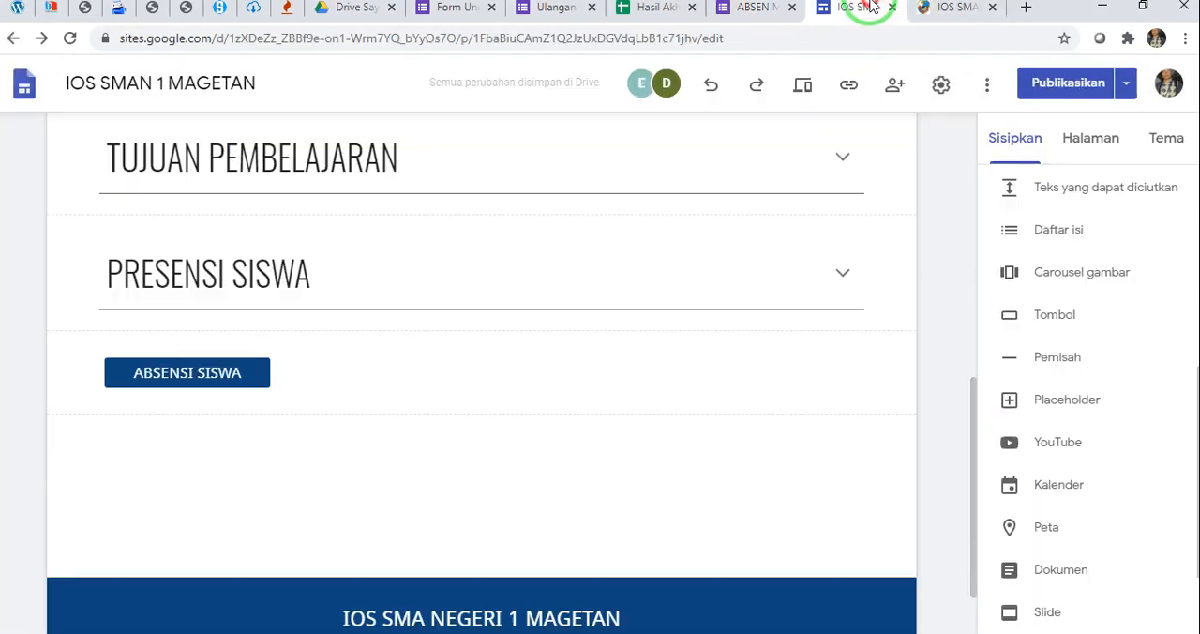
Following the published page, insert a collapsible text block below the ABSENSI SISWA button and title it "MATERI 1"
{"action": "left_click", "coordinate": [962, 8]}
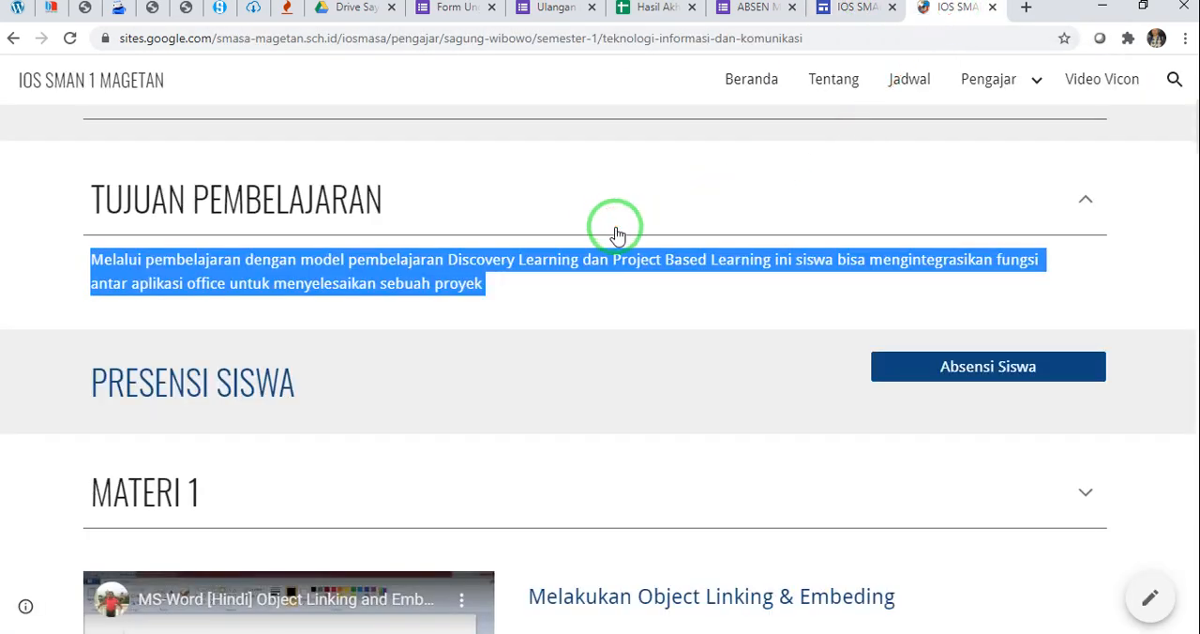
{"action": "scroll", "coordinate": [615, 233], "scroll_direction": "down", "scroll_amount": 2}
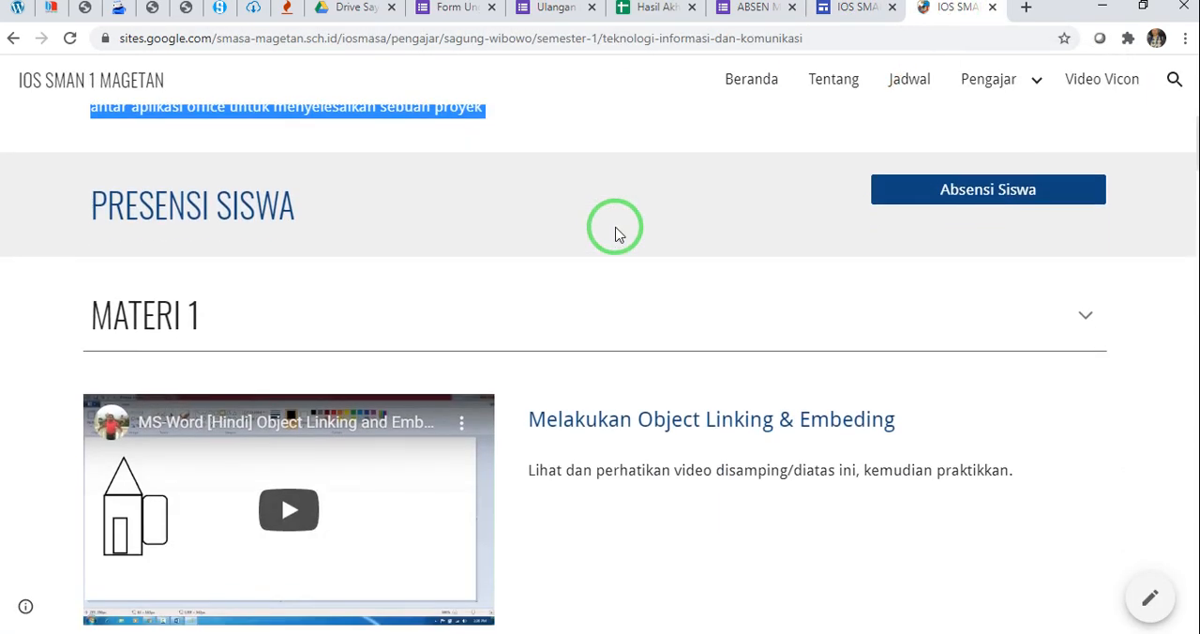
{"action": "left_click", "coordinate": [852, 10]}
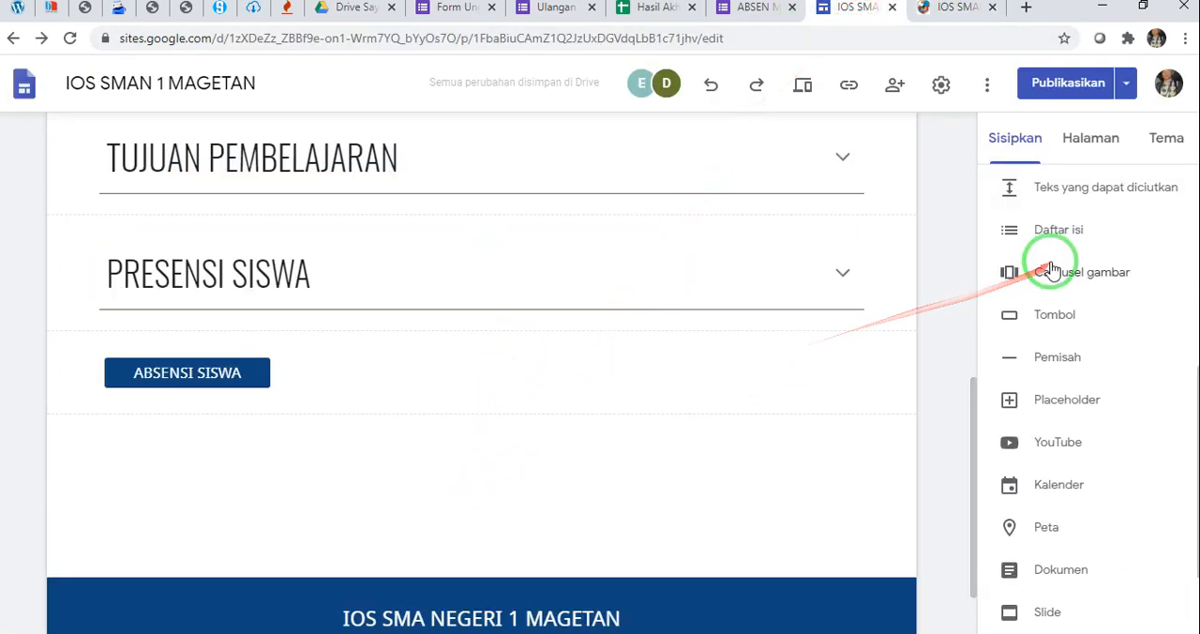
{"action": "scroll", "coordinate": [1052, 207], "scroll_direction": "up", "scroll_amount": 2}
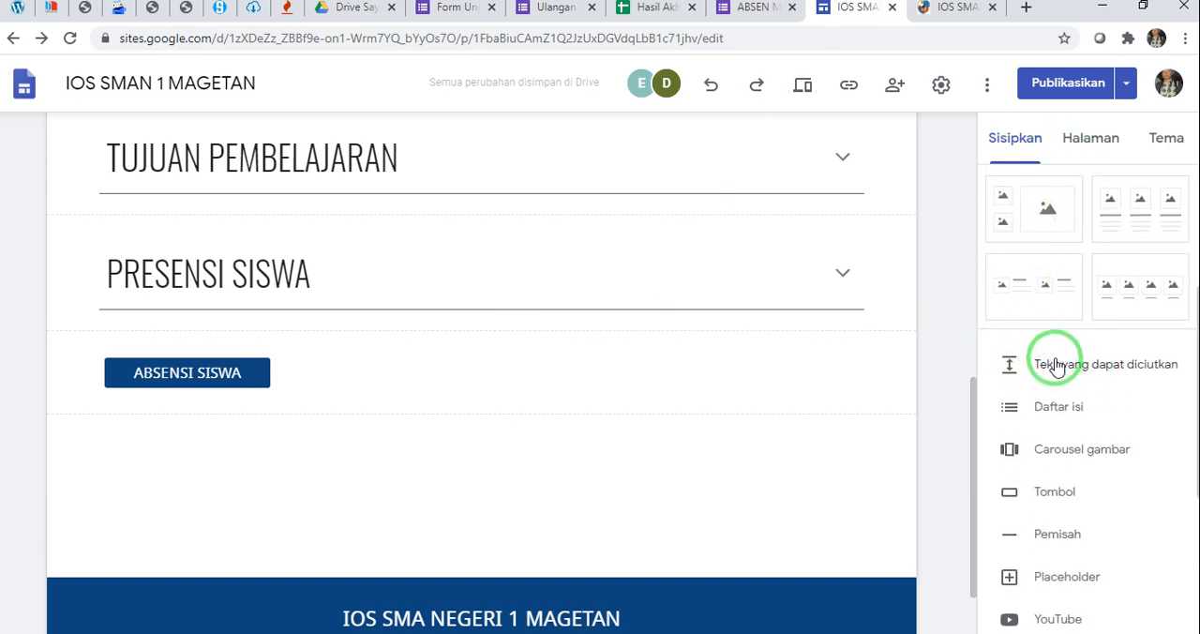
{"action": "left_click", "coordinate": [1056, 365]}
{"action": "left_click", "coordinate": [251, 243]}
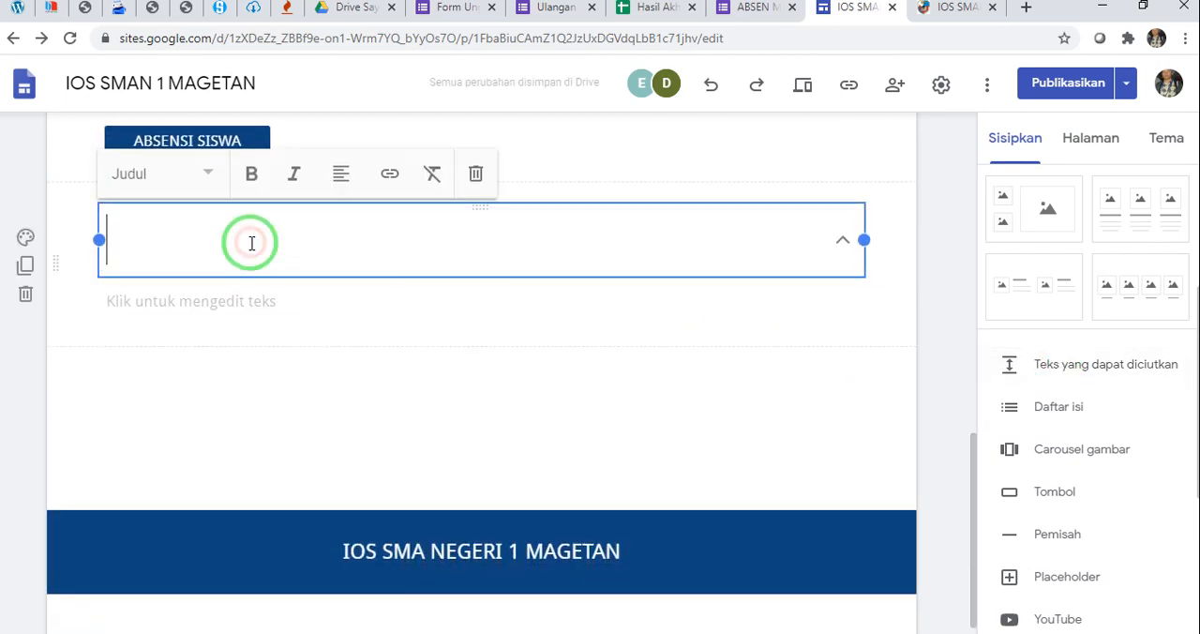
{"action": "type", "text": "MATERI 1"}
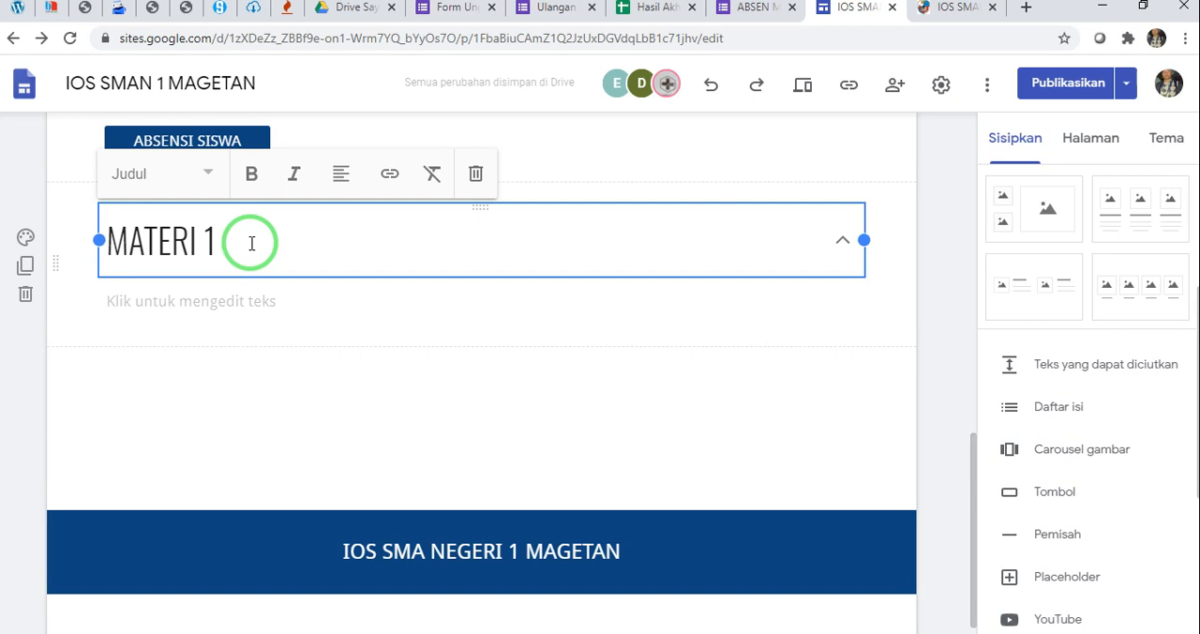
Copy "Ikuti petunjuk dari setiap materi yang sudah disiapkan dibawah ini" from the published page into the MATERI 1 body text
{"action": "left_click", "coordinate": [281, 302]}
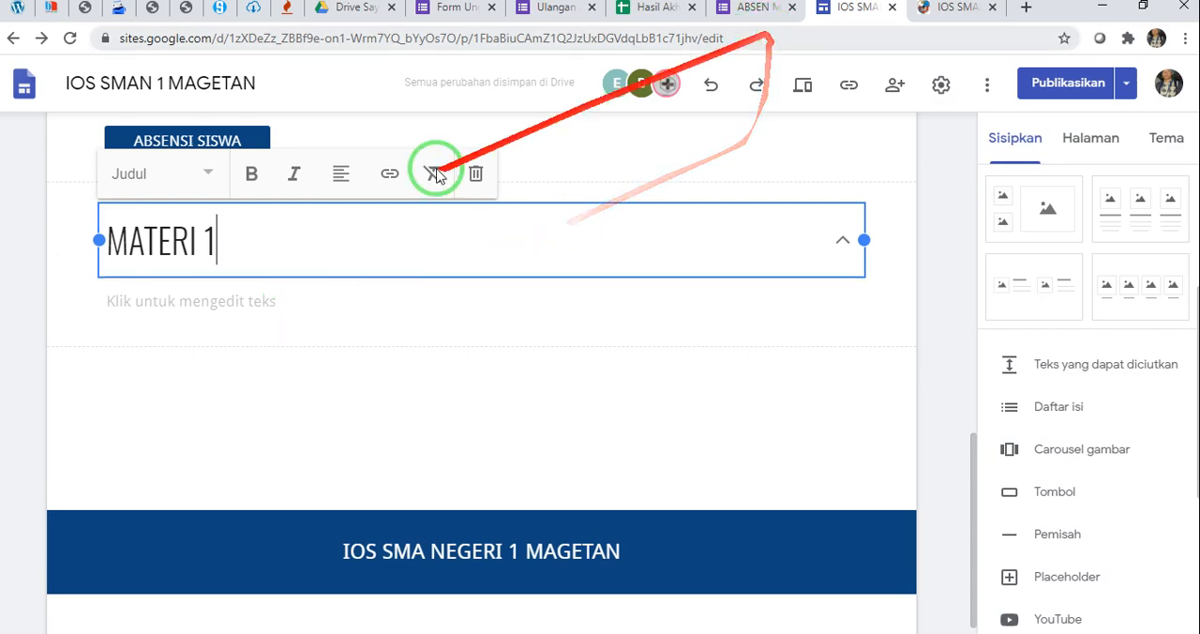
{"action": "left_click", "coordinate": [955, 10]}
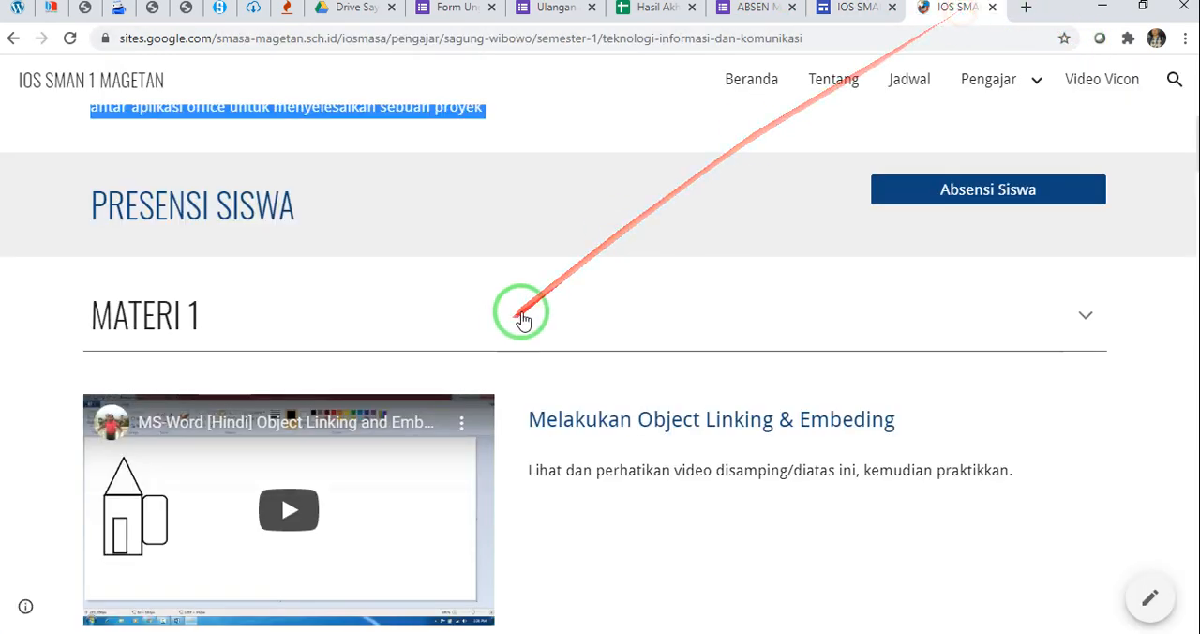
{"action": "left_click", "coordinate": [1083, 321]}
{"action": "left_click_drag", "start_coordinate": [83, 380], "coordinate": [582, 387]}
{"action": "key", "text": "ctrl+c"}
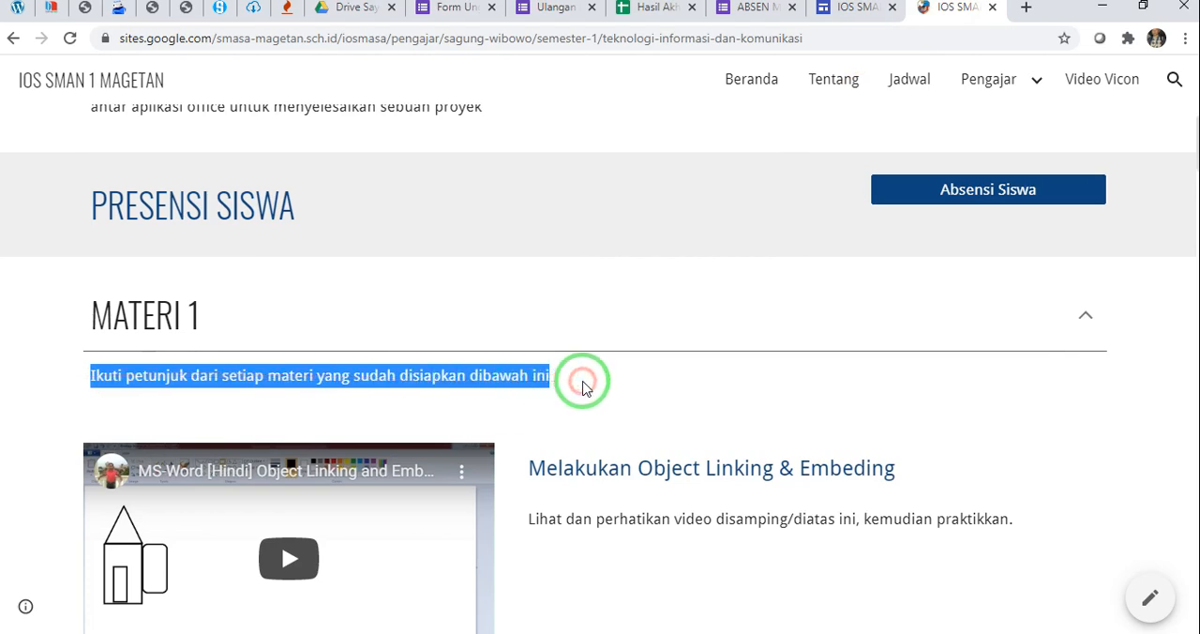
{"action": "left_click", "coordinate": [853, 9]}
{"action": "left_click", "coordinate": [338, 299]}
{"action": "key", "text": "ctrl+v"}
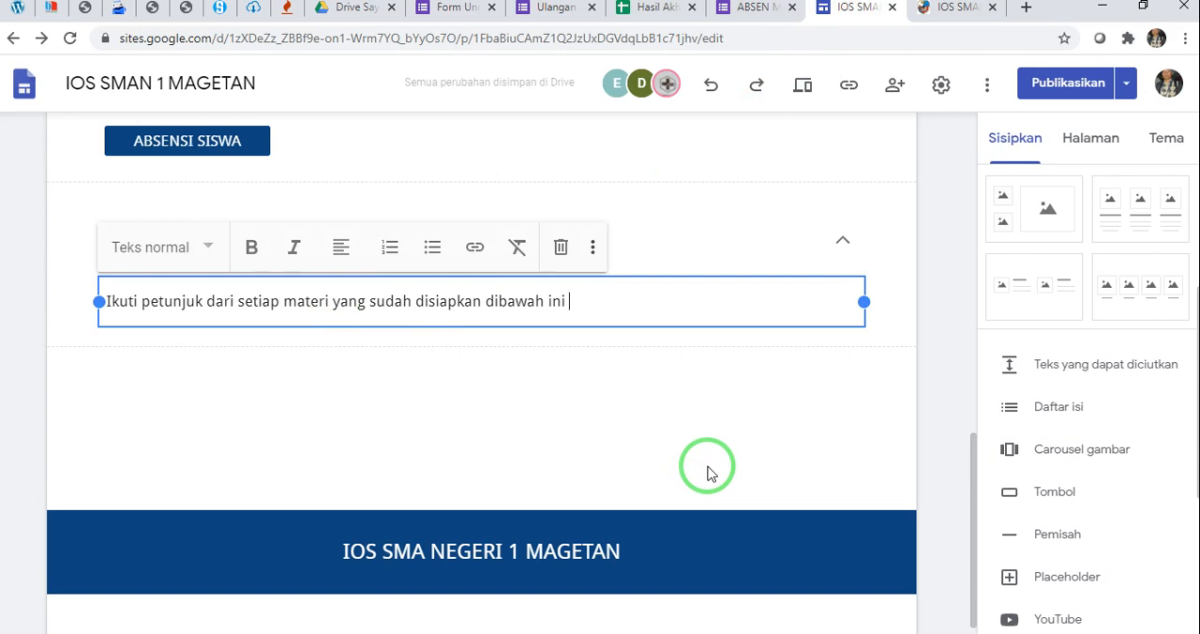
{"action": "left_click", "coordinate": [552, 377]}
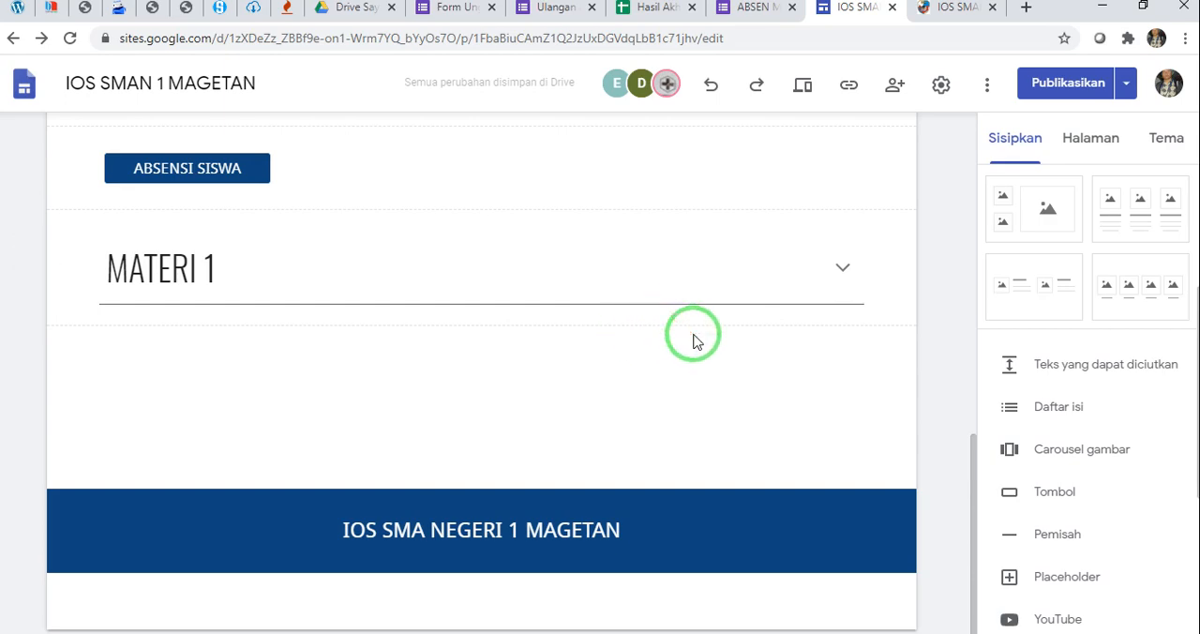
Insert a layout with one image placeholder beside a heading and text below the MATERI 1 section
{"action": "scroll", "coordinate": [694, 337], "scroll_direction": "up", "scroll_amount": 4}
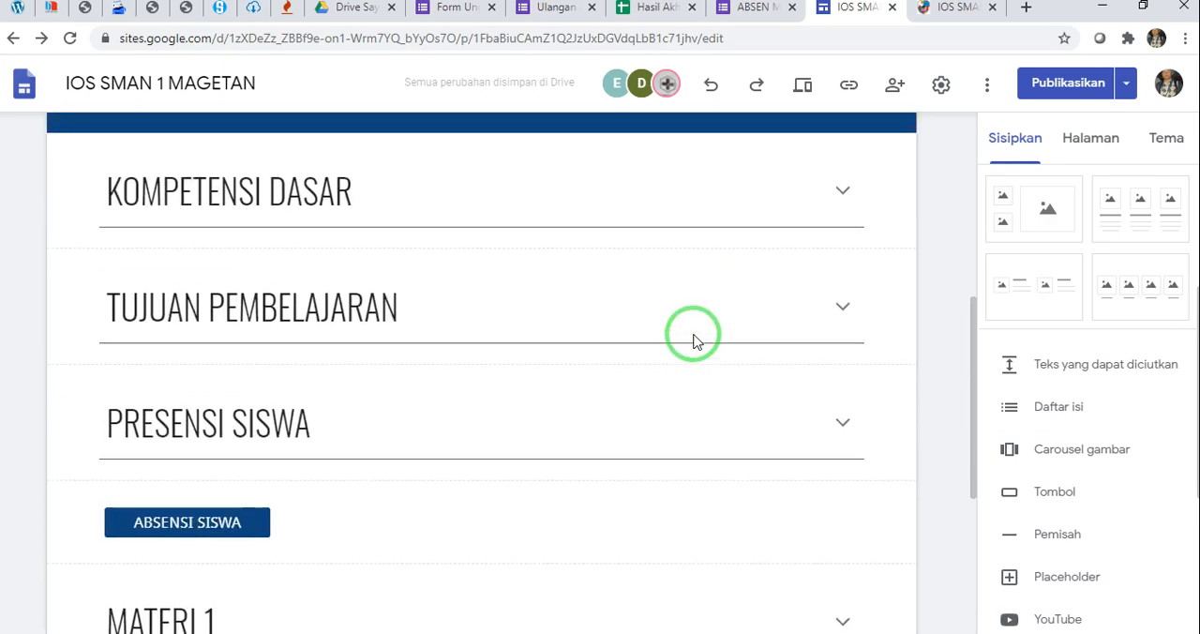
{"action": "scroll", "coordinate": [693, 334], "scroll_direction": "down", "scroll_amount": 4}
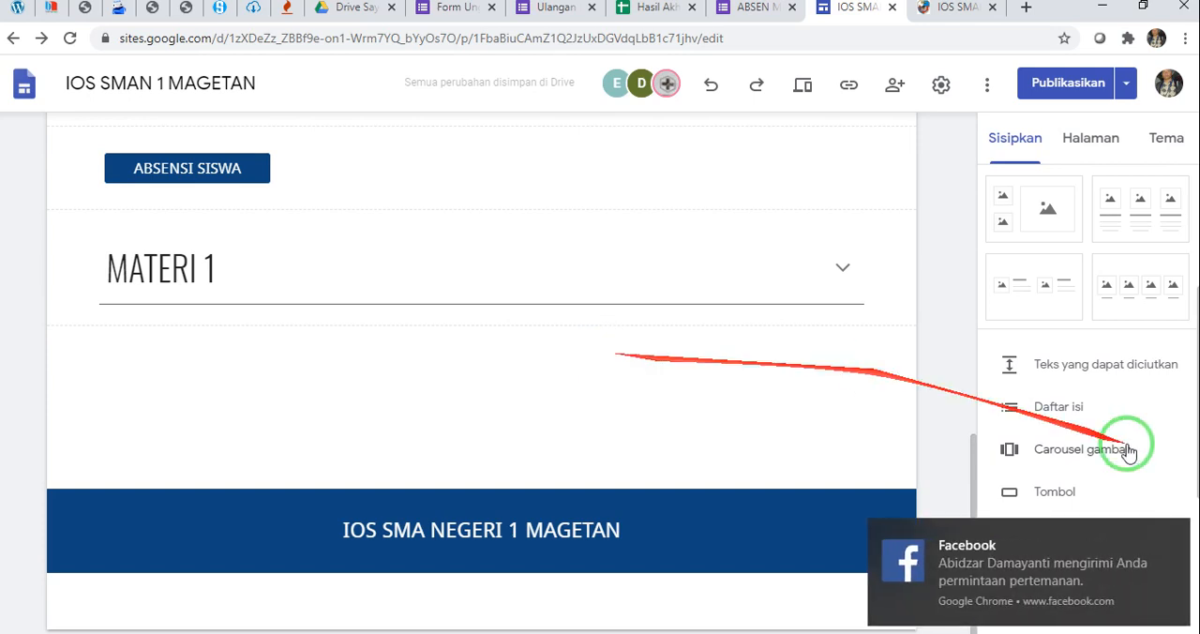
{"action": "left_click", "coordinate": [1174, 532]}
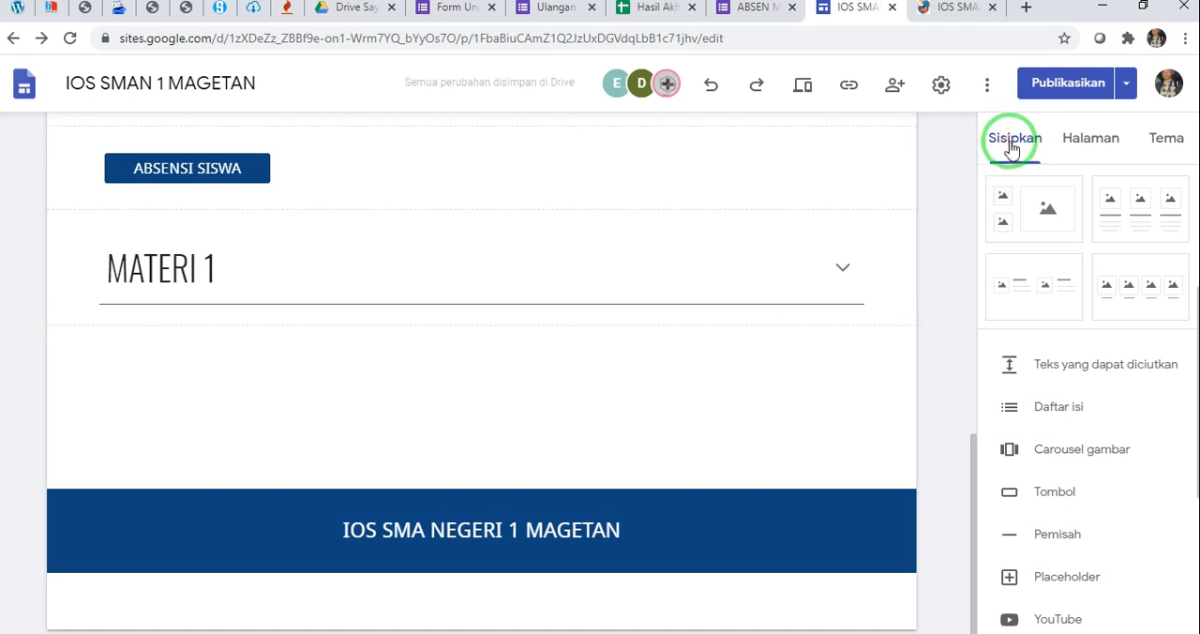
{"action": "scroll", "coordinate": [1021, 295], "scroll_direction": "up", "scroll_amount": 3}
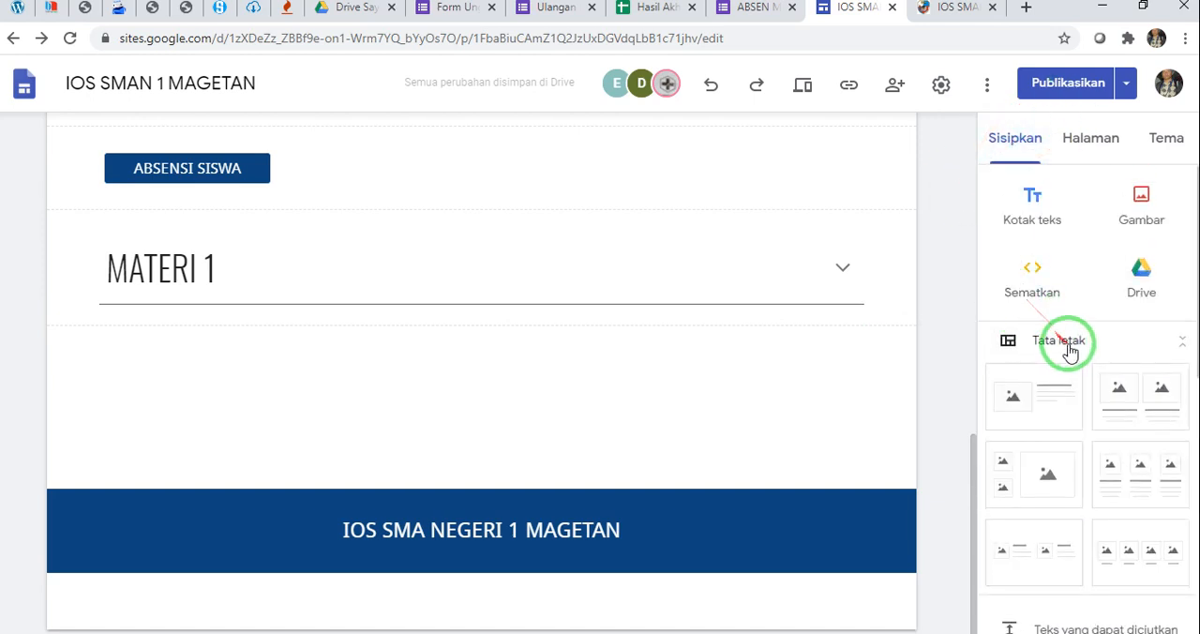
{"action": "scroll", "coordinate": [1068, 345], "scroll_direction": "down", "scroll_amount": 1}
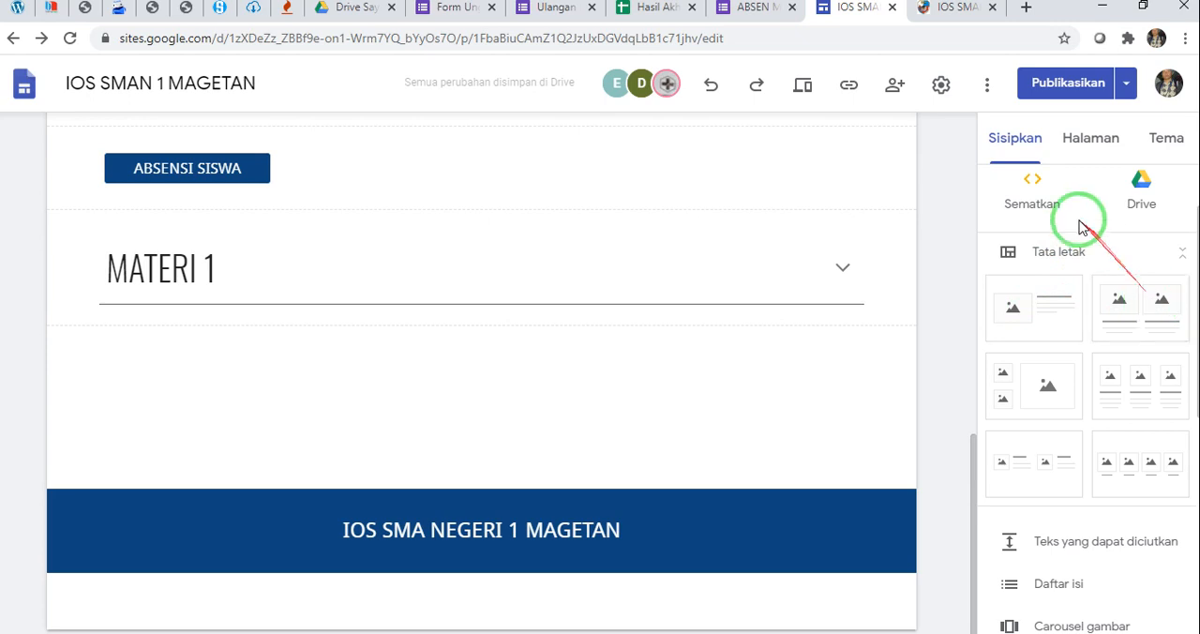
{"action": "left_click", "coordinate": [1046, 306]}
{"action": "left_click_drag", "start_coordinate": [1012, 265], "coordinate": [514, 179]}
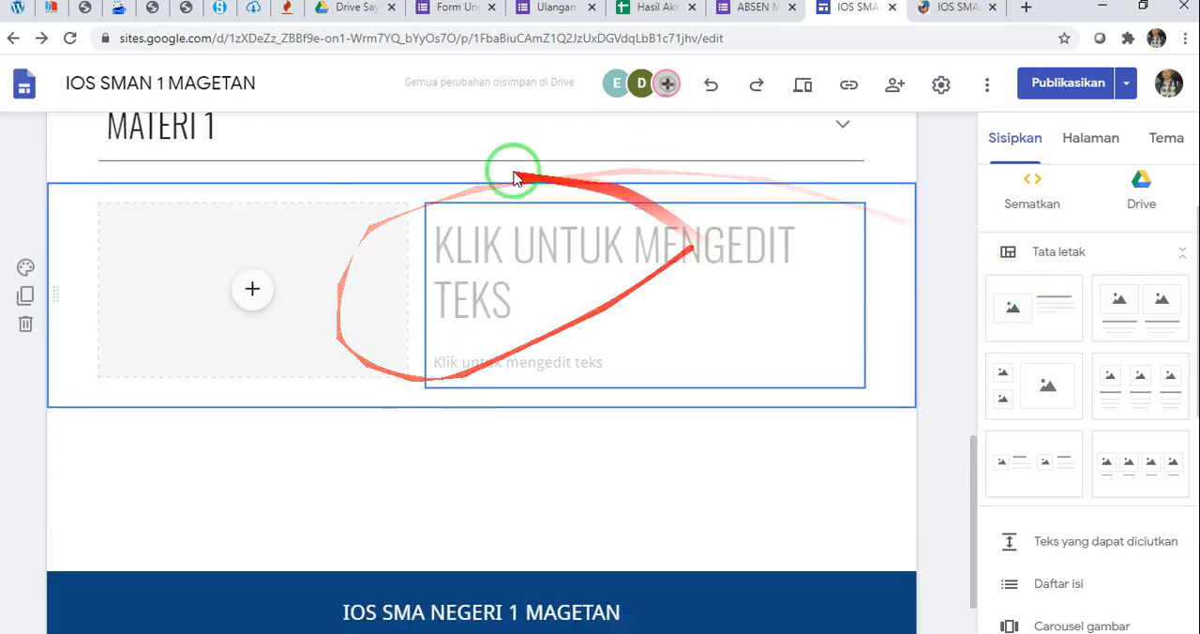
Copy the heading "Melakukan Object Linking & Embeding" from the published page into the new layout's heading
{"action": "left_click_drag", "start_coordinate": [575, 222], "coordinate": [955, 27]}
{"action": "left_click", "coordinate": [965, 13]}
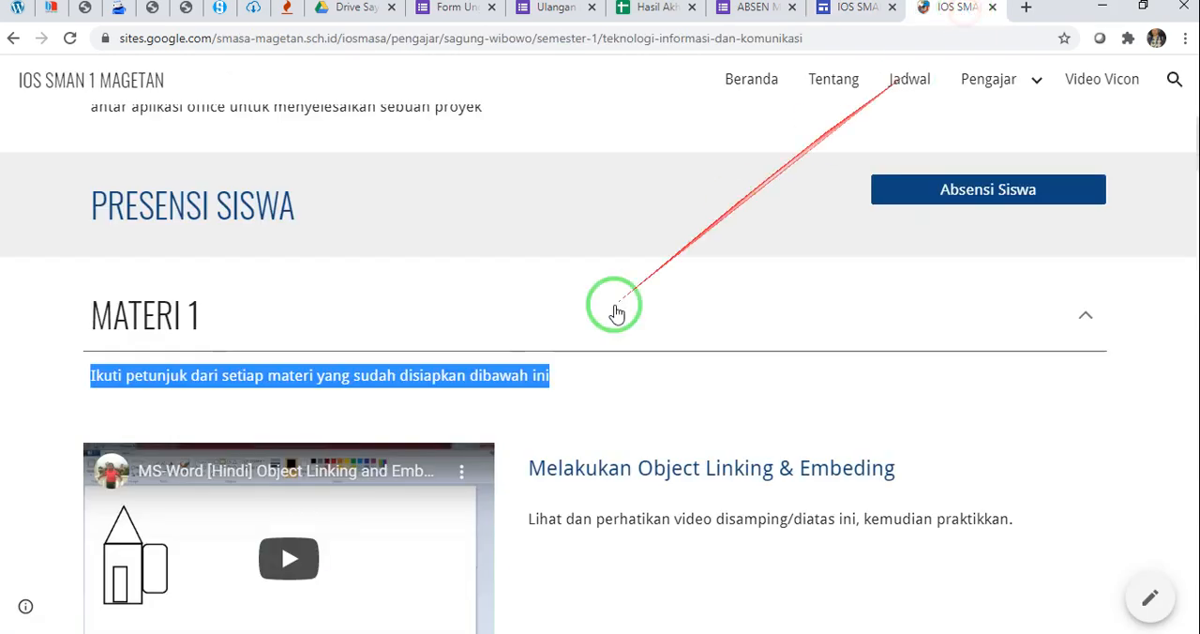
{"action": "scroll", "coordinate": [557, 354], "scroll_direction": "down", "scroll_amount": 2}
{"action": "left_click_drag", "start_coordinate": [532, 293], "coordinate": [890, 297]}
{"action": "key", "text": "ctrl+c"}
{"action": "left_click", "coordinate": [852, 8]}
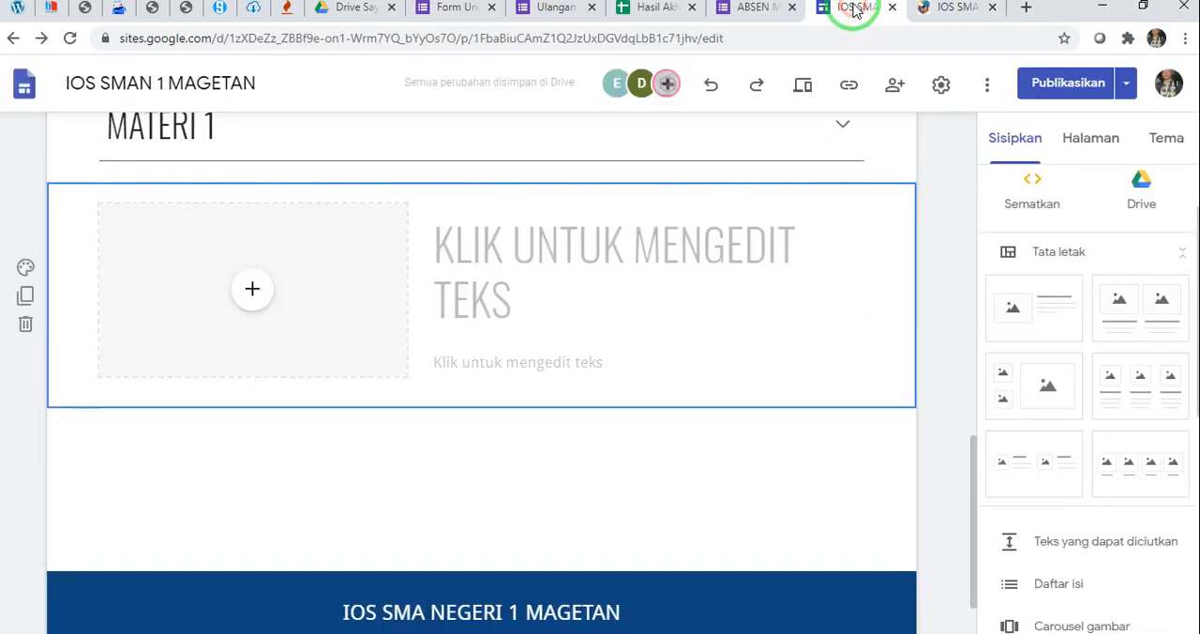
{"action": "left_click", "coordinate": [592, 238]}
{"action": "key", "text": "ctrl+v"}
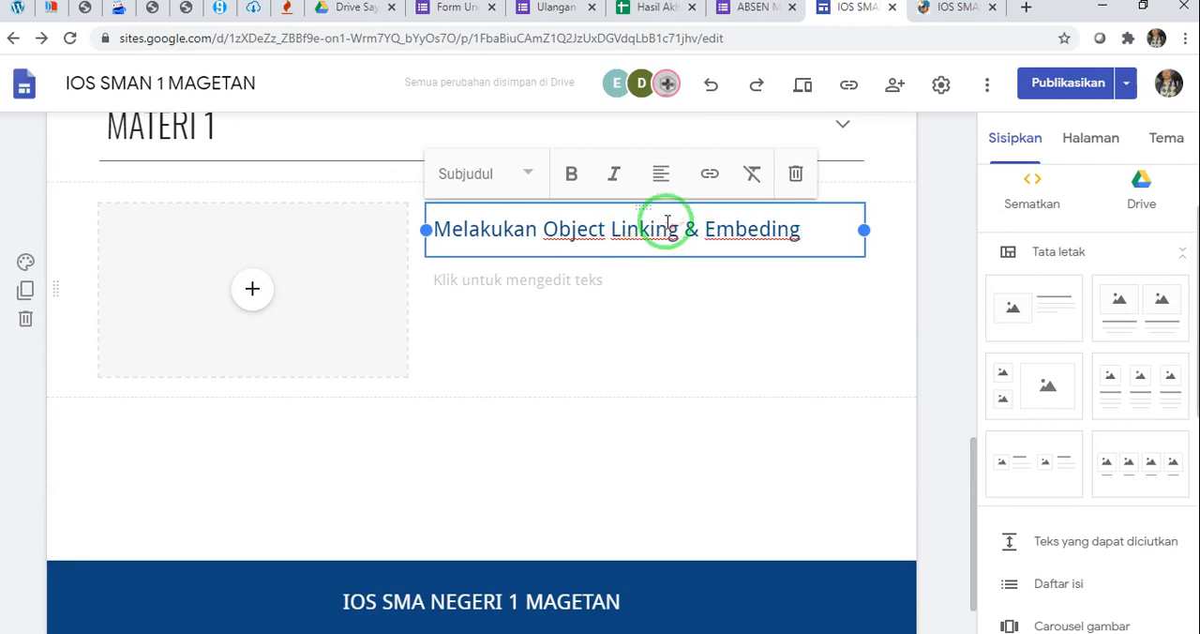
Copy "Lihat dan perhatikan video disamping/diatas ini, kemudian praktikkan." from the published page into the text below the Object Linking heading
{"action": "left_click", "coordinate": [562, 281]}
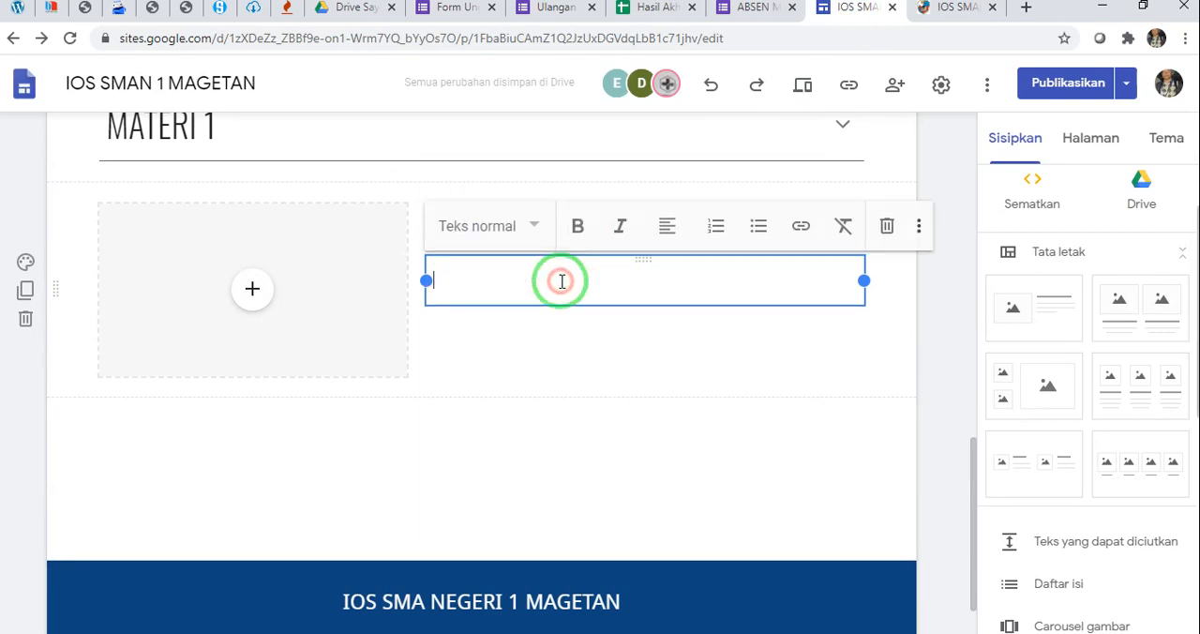
{"action": "left_click", "coordinate": [975, 9]}
{"action": "left_click_drag", "start_coordinate": [525, 343], "coordinate": [1026, 349]}
{"action": "key", "text": "ctrl+c"}
{"action": "left_click", "coordinate": [861, 9]}
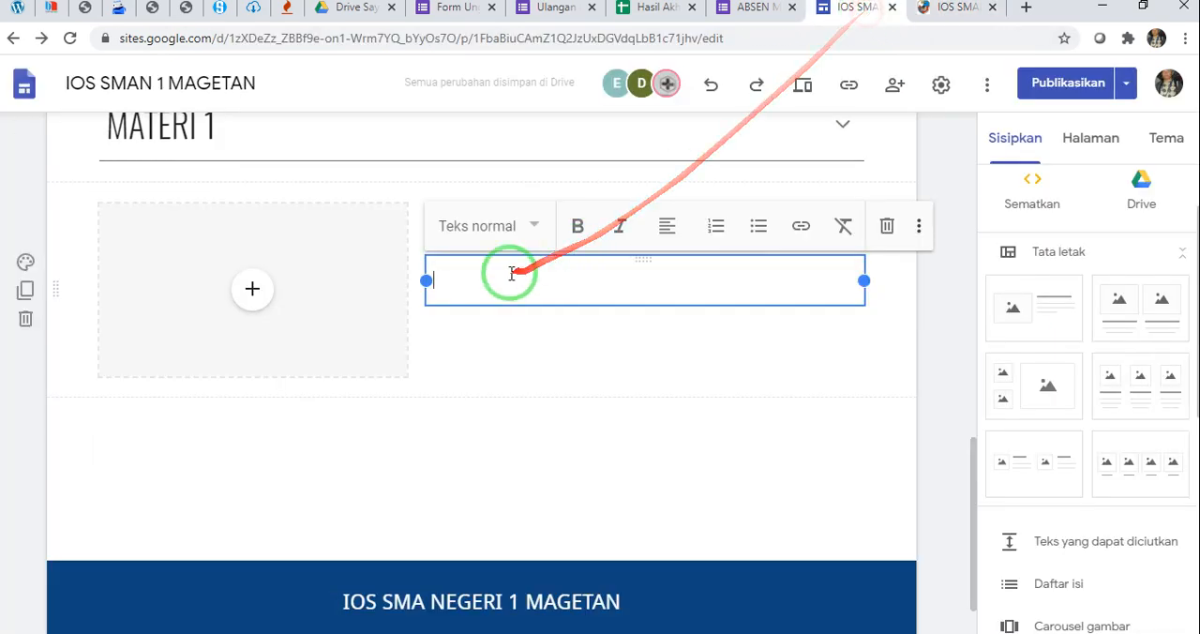
{"action": "left_click", "coordinate": [516, 287]}
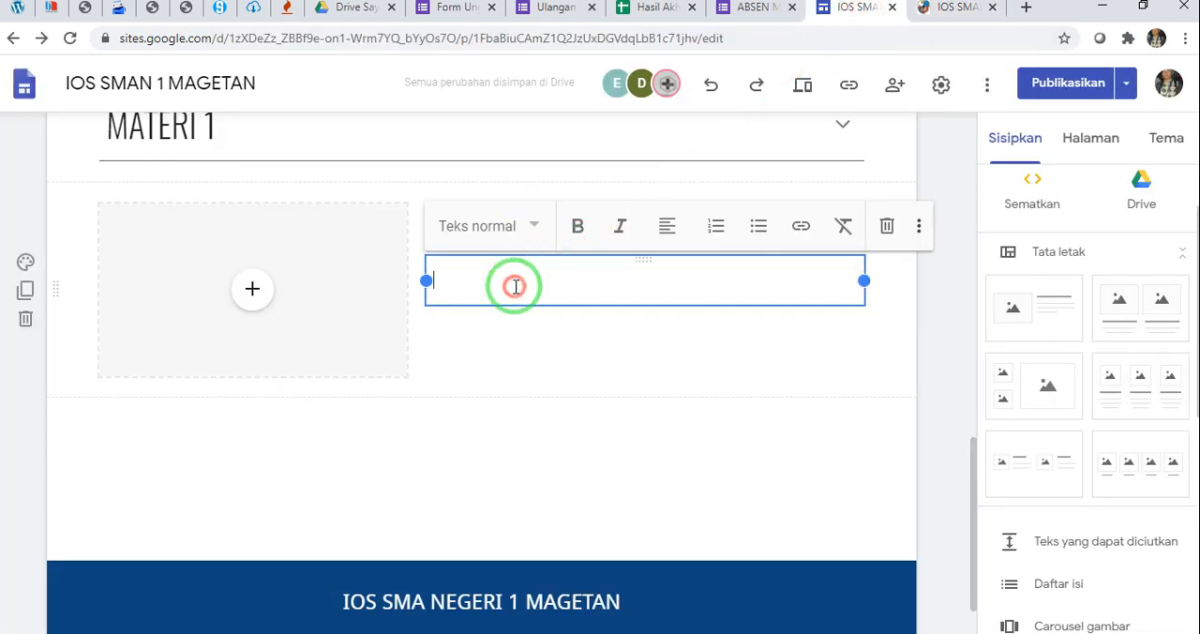
{"action": "key", "text": "ctrl+v"}
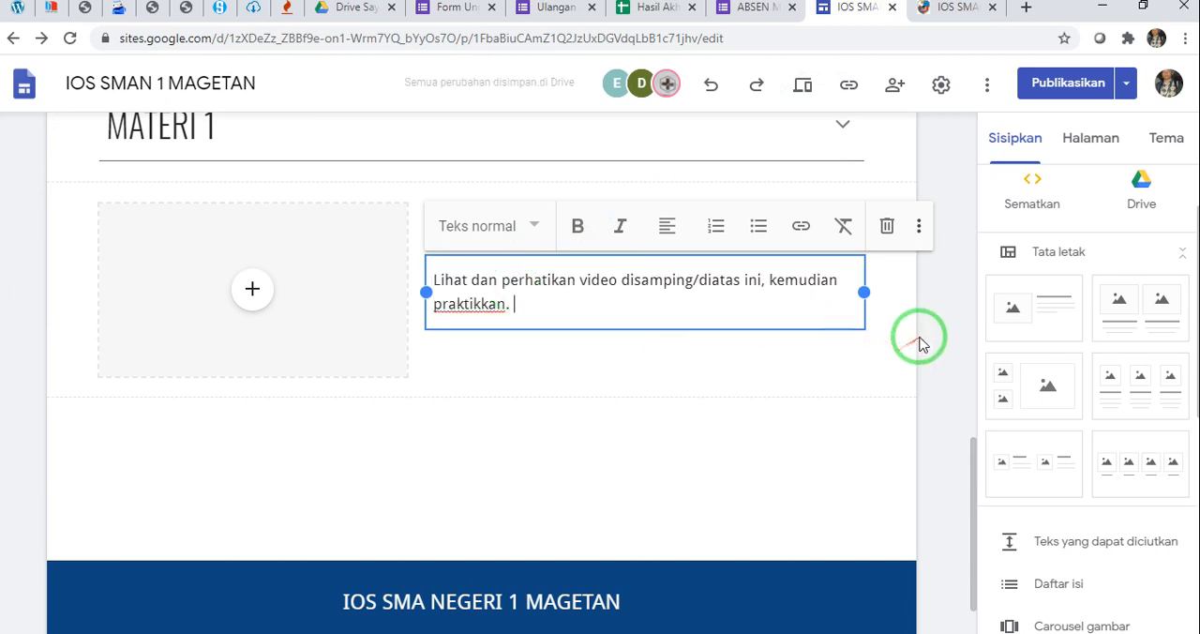
{"action": "left_click", "coordinate": [918, 340]}
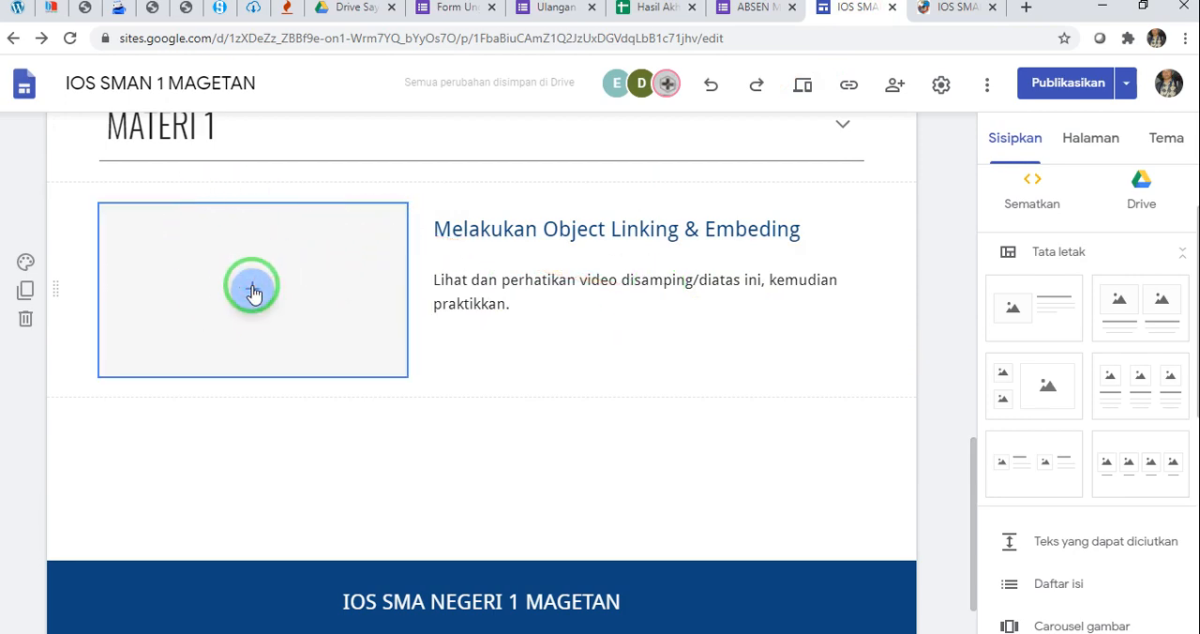
Copy the link address of the MS-Word Object Linking video on the published page and return to the site editor
{"action": "left_click", "coordinate": [954, 9]}
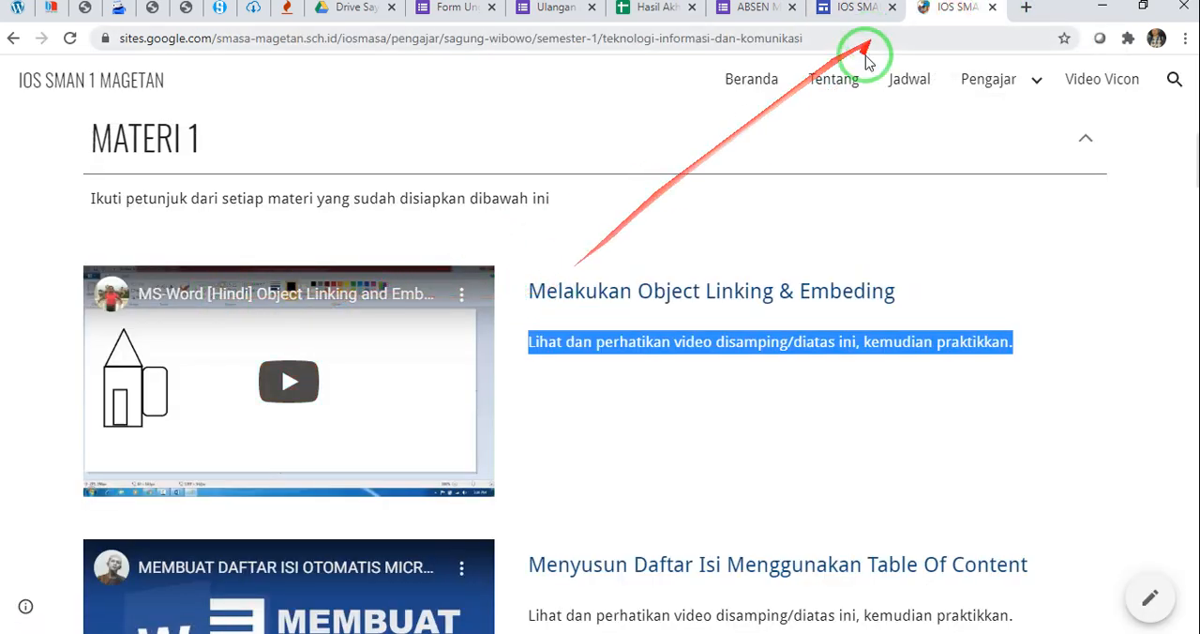
{"action": "left_click_drag", "start_coordinate": [529, 289], "coordinate": [895, 292]}
{"action": "right_click", "coordinate": [277, 292]}
{"action": "left_click", "coordinate": [360, 401]}
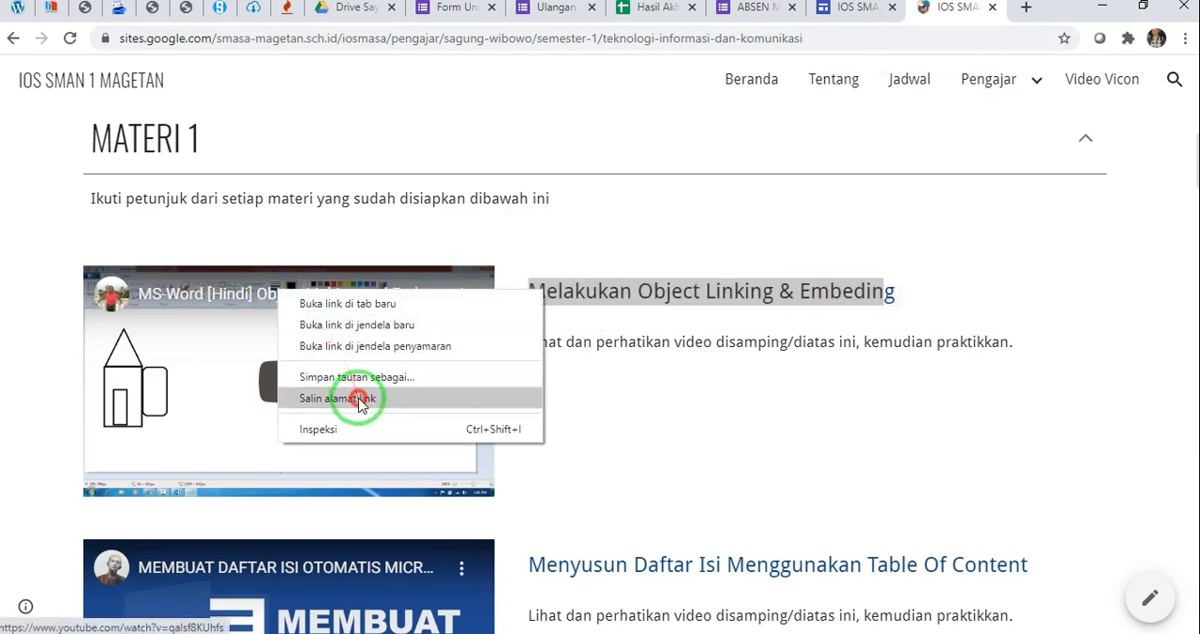
{"action": "left_click", "coordinate": [851, 8]}
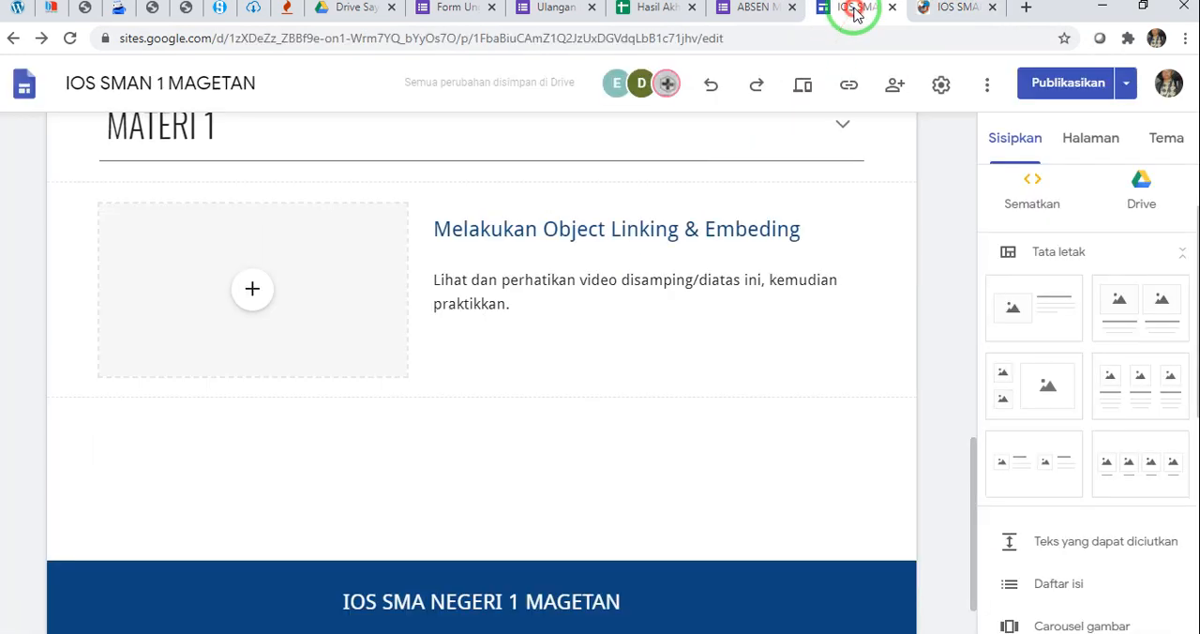
Fill the layout's image placeholder with the YouTube video "MS-Word [Hindi] Object Linking and Embedding", found through the copied link
{"action": "left_click", "coordinate": [256, 291]}
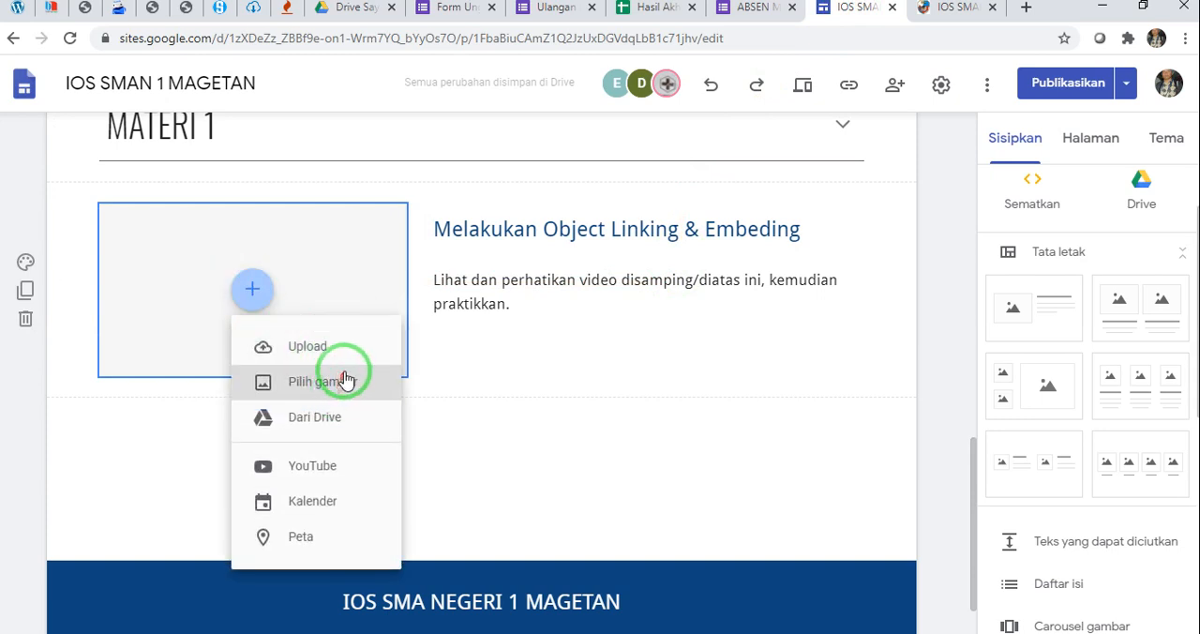
{"action": "left_click", "coordinate": [333, 474]}
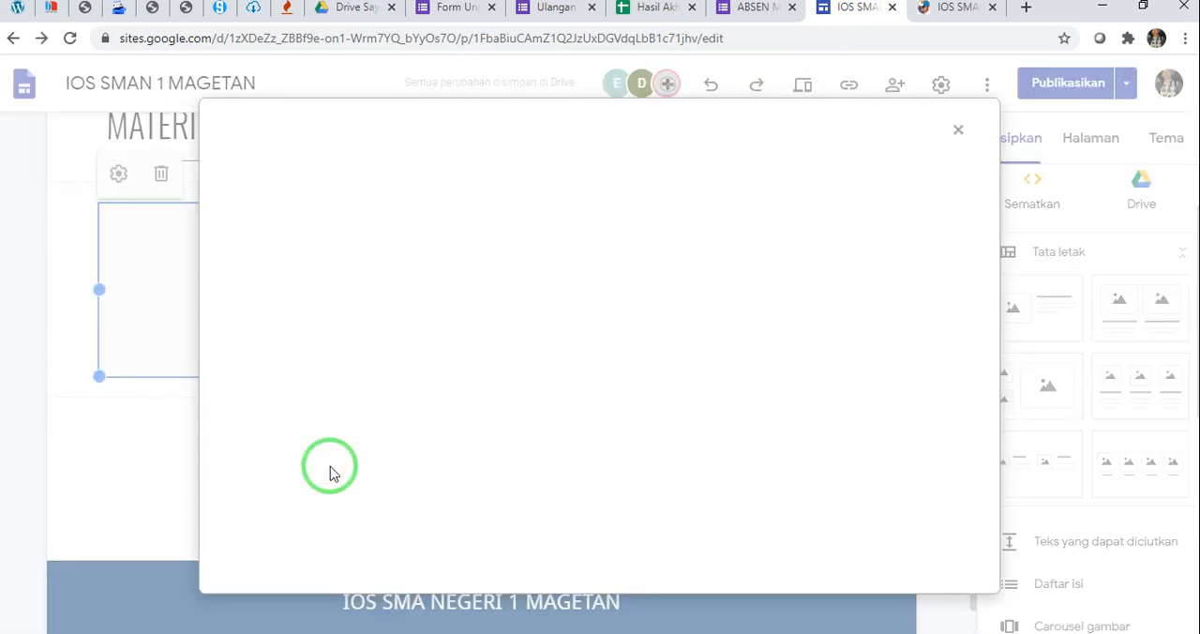
{"action": "left_click", "coordinate": [399, 216]}
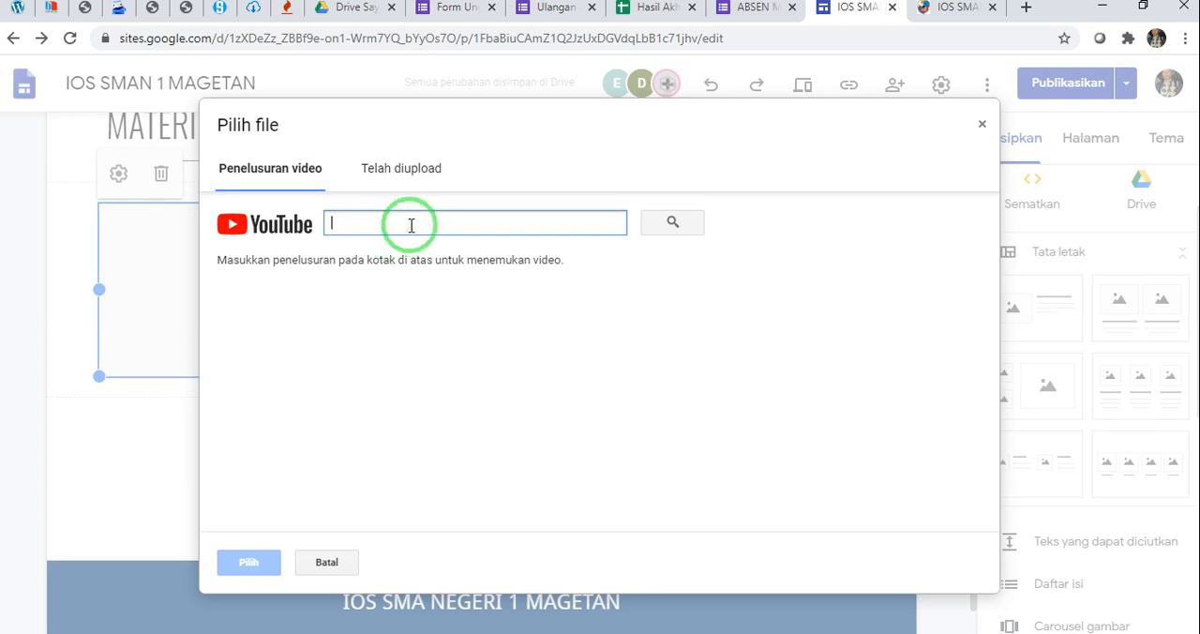
{"action": "type", "text": "https://www.youtube.com/watch?v=qalsf8KUhfs"}
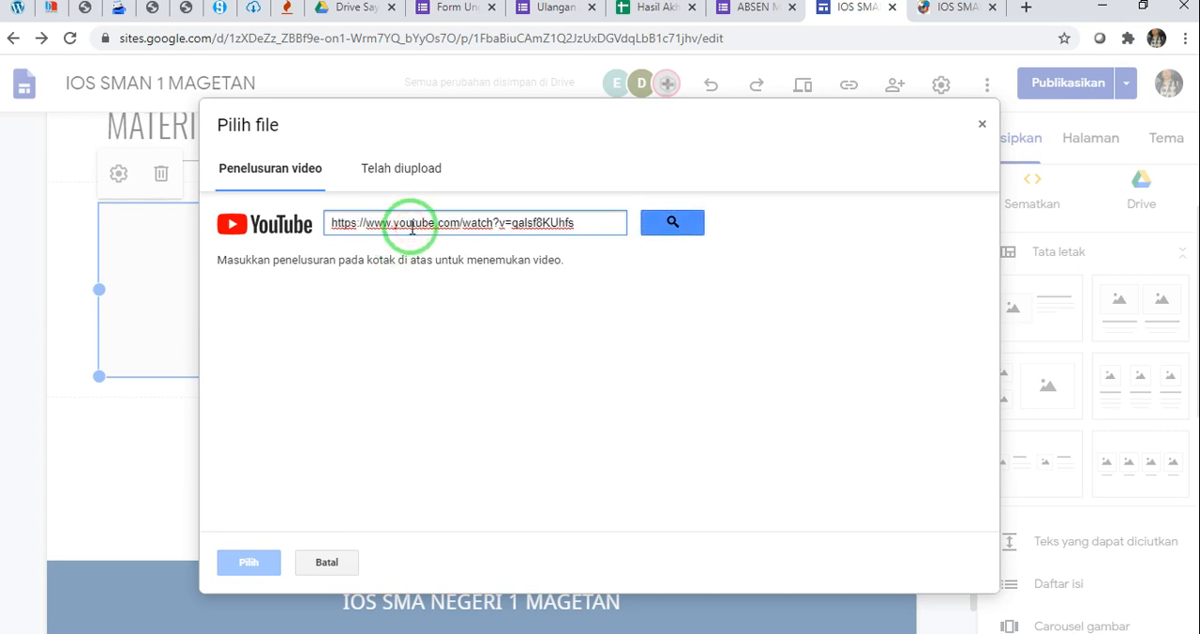
{"action": "left_click", "coordinate": [665, 221]}
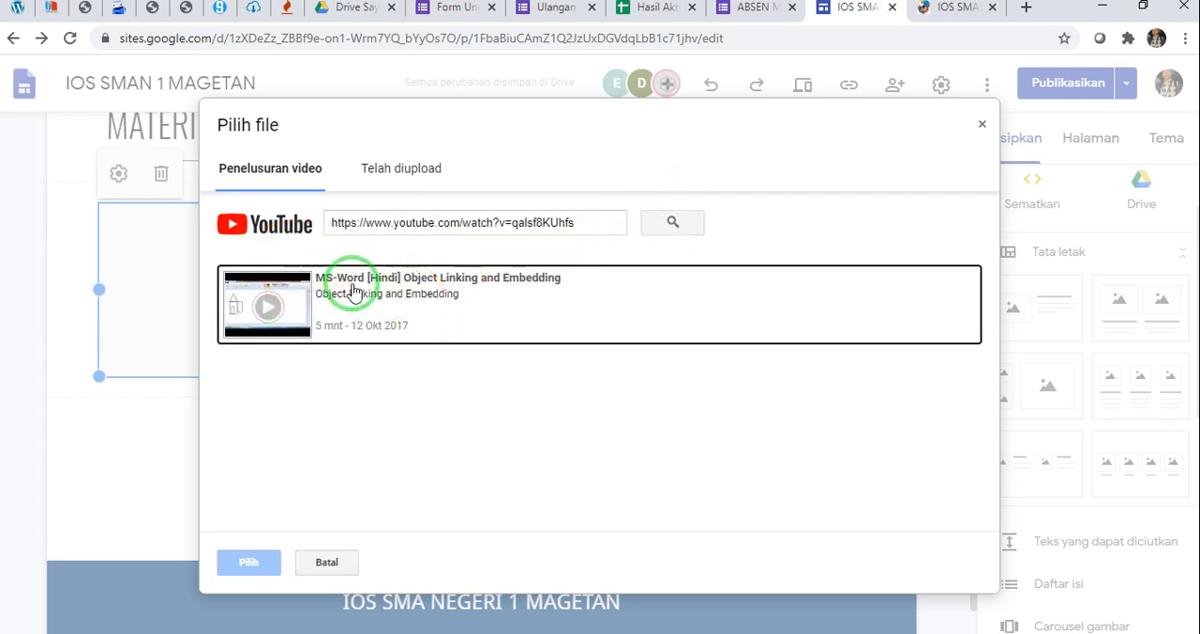
{"action": "left_click", "coordinate": [355, 292]}
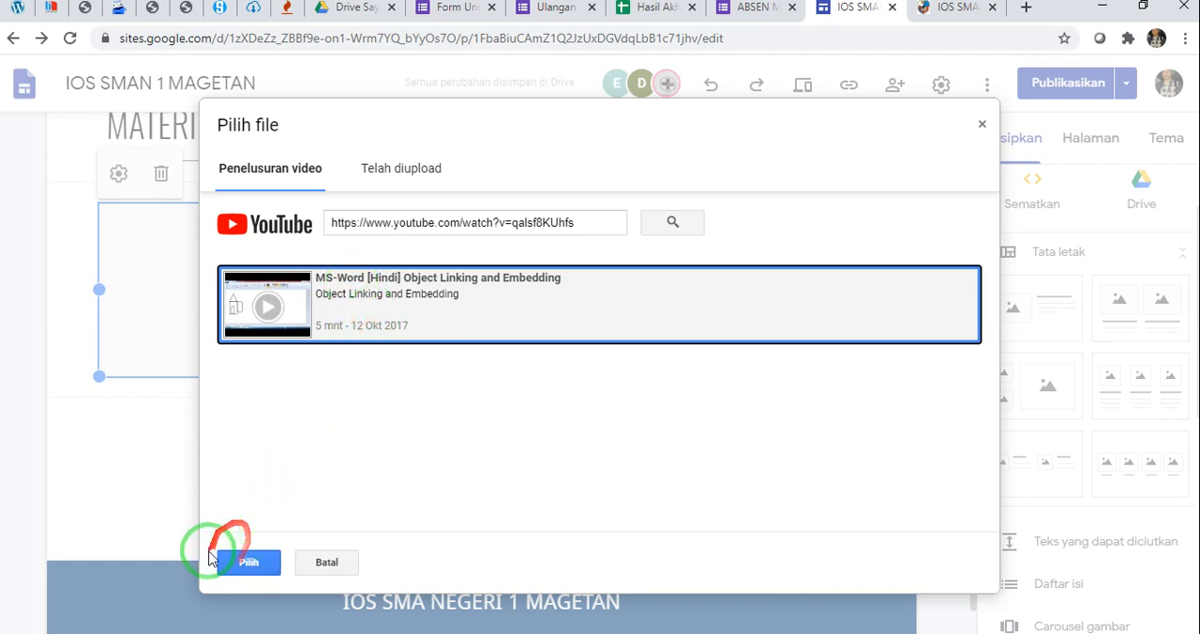
{"action": "left_click", "coordinate": [246, 560]}
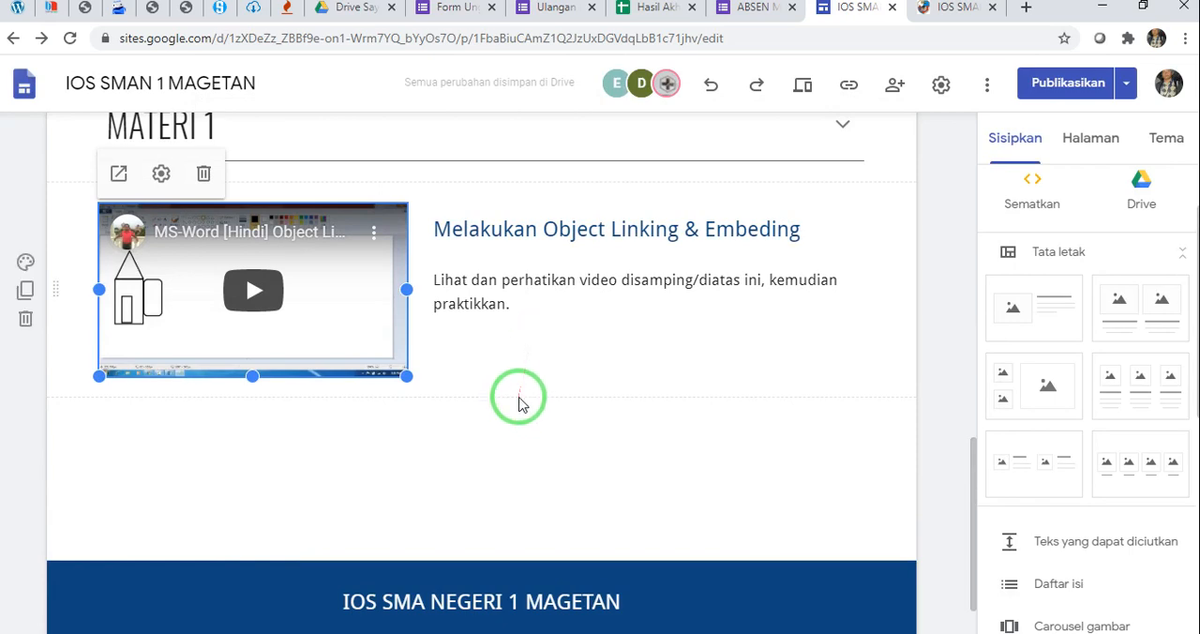
{"action": "left_click", "coordinate": [516, 398]}
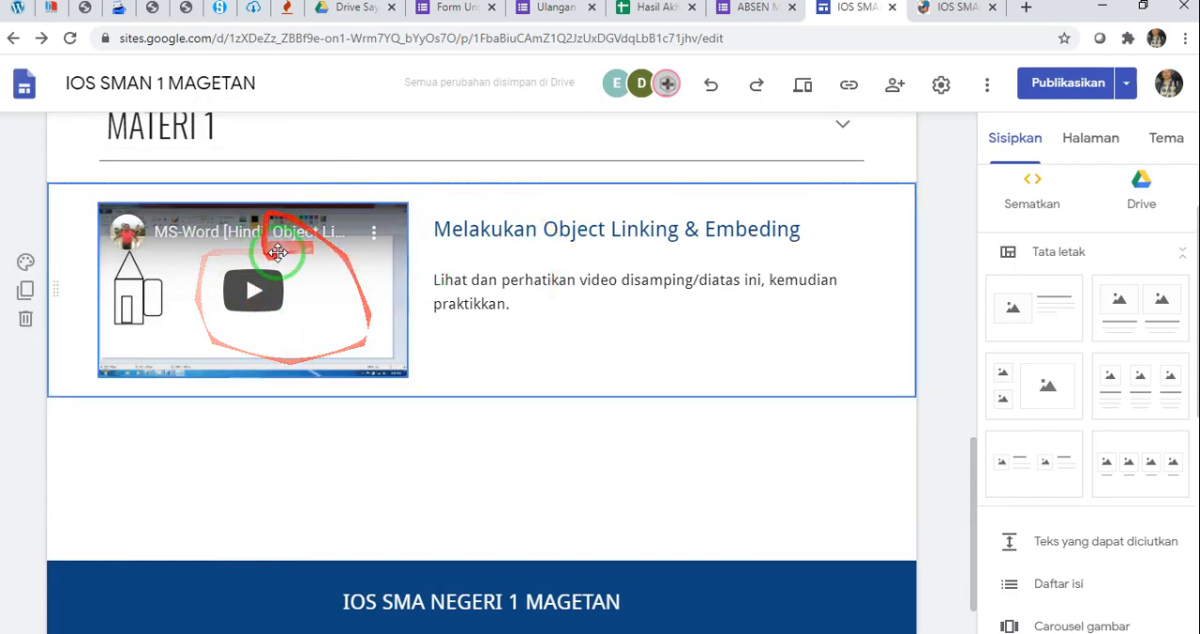
{"action": "left_click", "coordinate": [439, 447]}
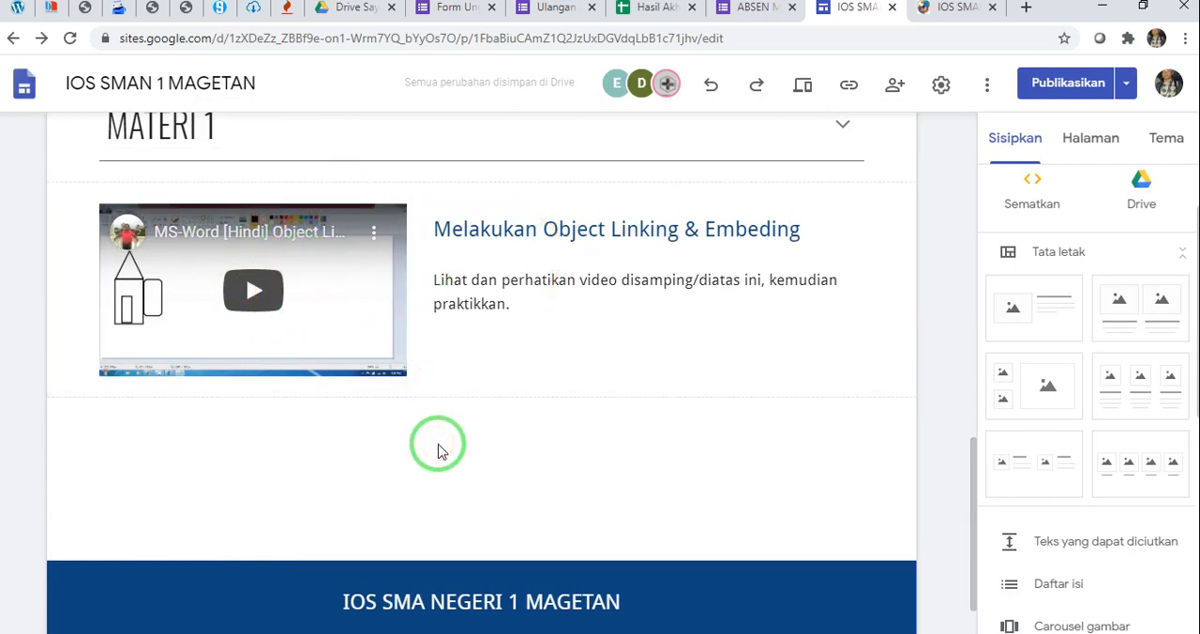
Insert a second layout with an image placeholder beside heading and text below the Object Linking video row
{"action": "scroll", "coordinate": [440, 449], "scroll_direction": "up", "scroll_amount": 1}
{"action": "scroll", "coordinate": [437, 444], "scroll_direction": "down", "scroll_amount": 1}
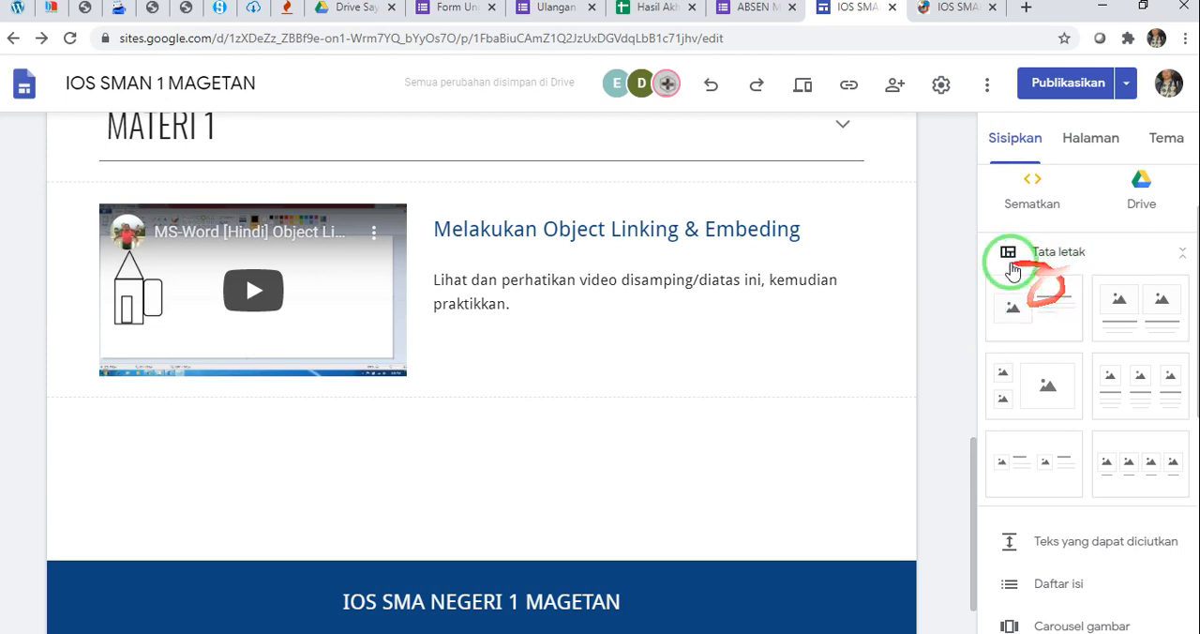
{"action": "left_click", "coordinate": [1032, 310]}
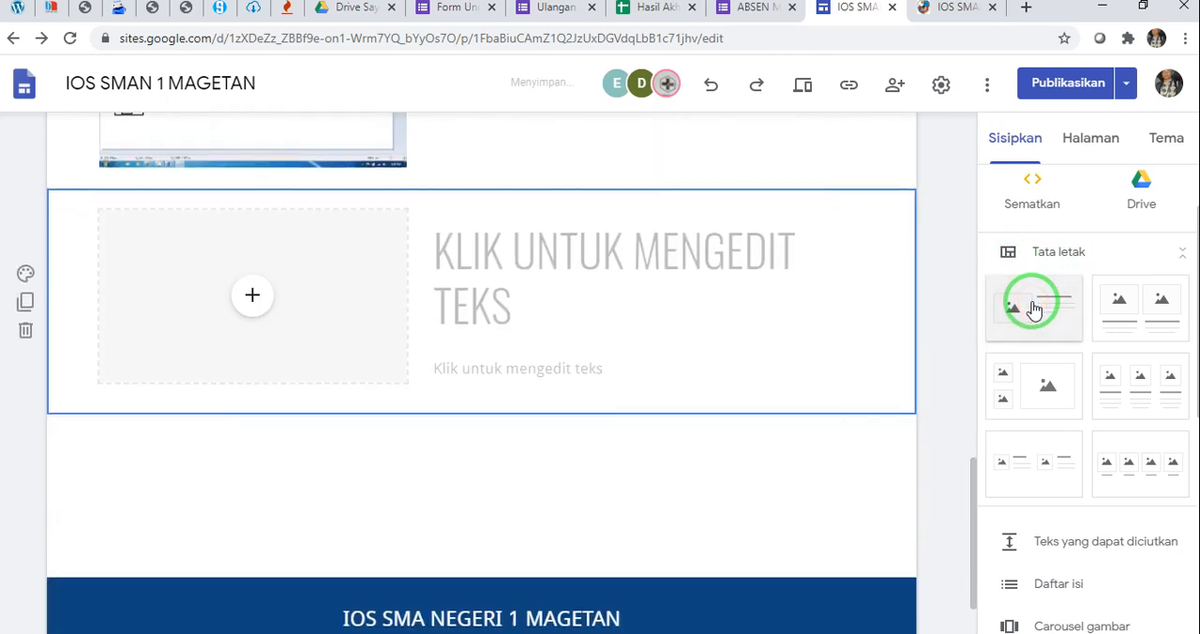
Copy the heading "Menyusun Daftar Isi Menggunakan Table Of Content" from the published page into the second layout's heading
{"action": "left_click", "coordinate": [953, 8]}
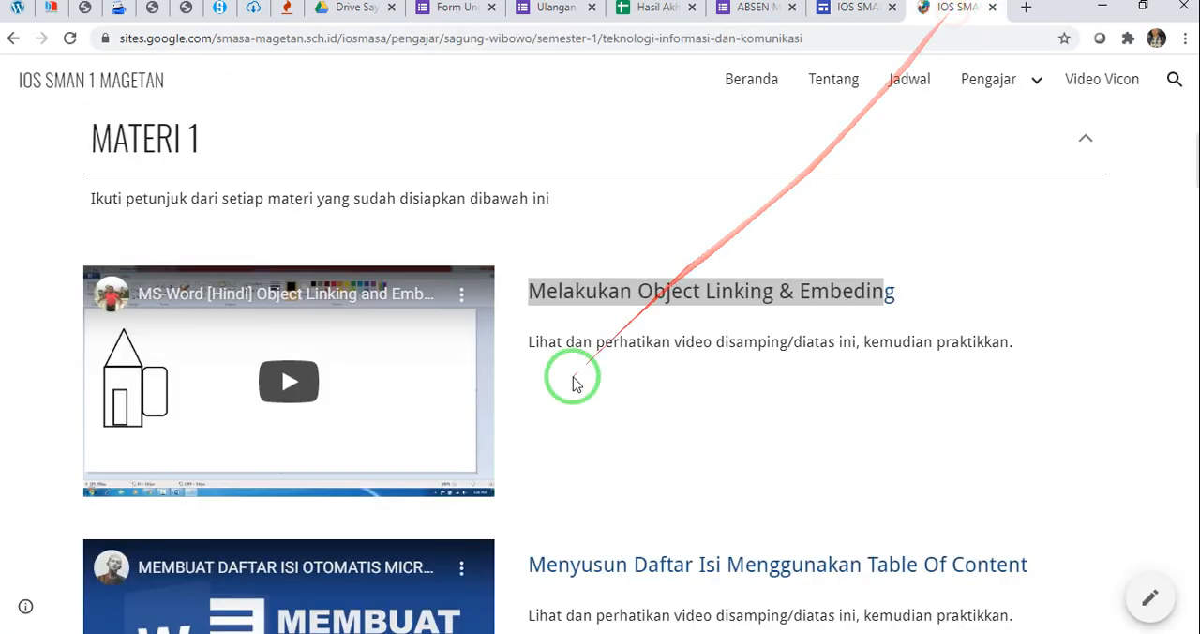
{"action": "scroll", "coordinate": [571, 379], "scroll_direction": "down", "scroll_amount": 2}
{"action": "left_click_drag", "start_coordinate": [533, 389], "coordinate": [1015, 387]}
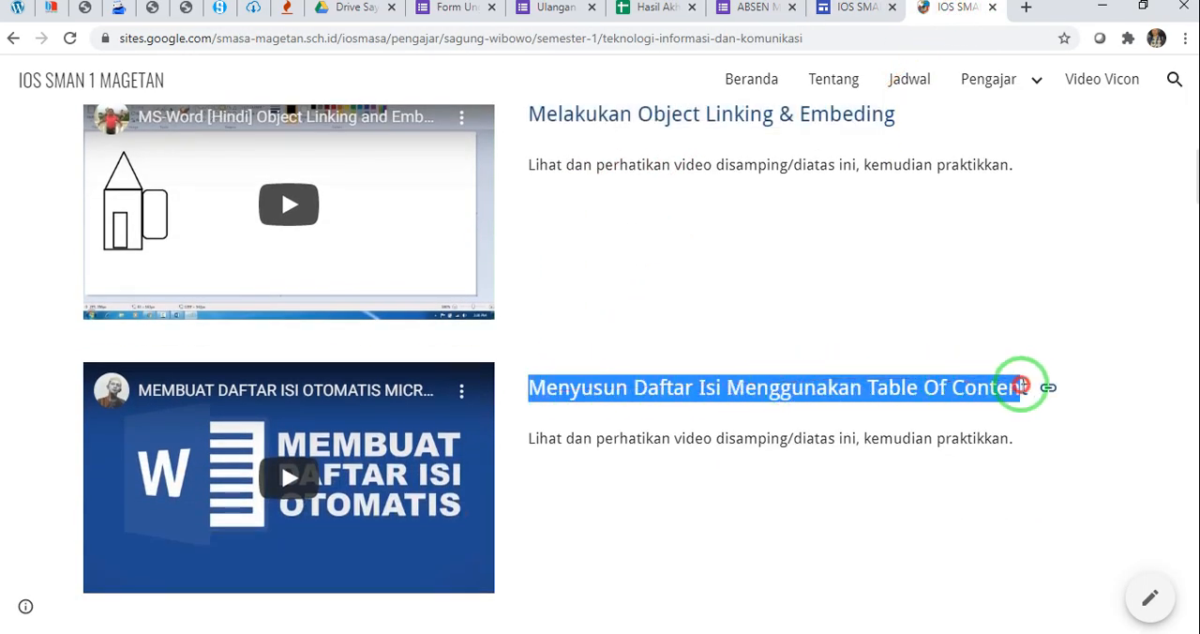
{"action": "left_click", "coordinate": [1021, 386]}
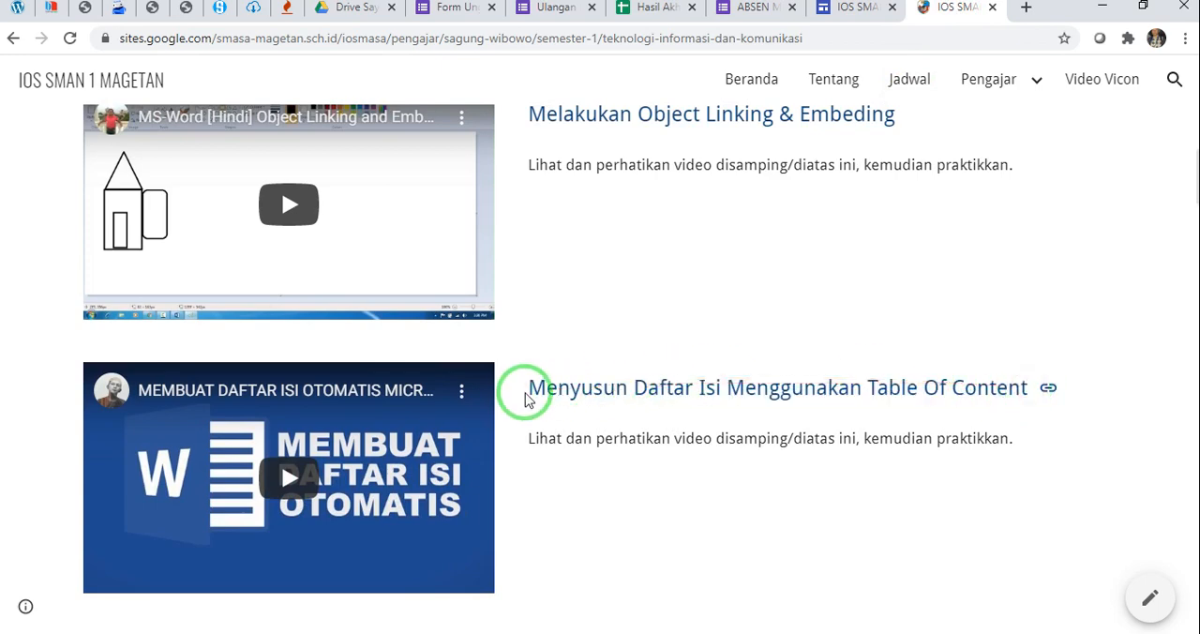
{"action": "left_click_drag", "start_coordinate": [527, 395], "coordinate": [1030, 394]}
{"action": "left_click", "coordinate": [1031, 394]}
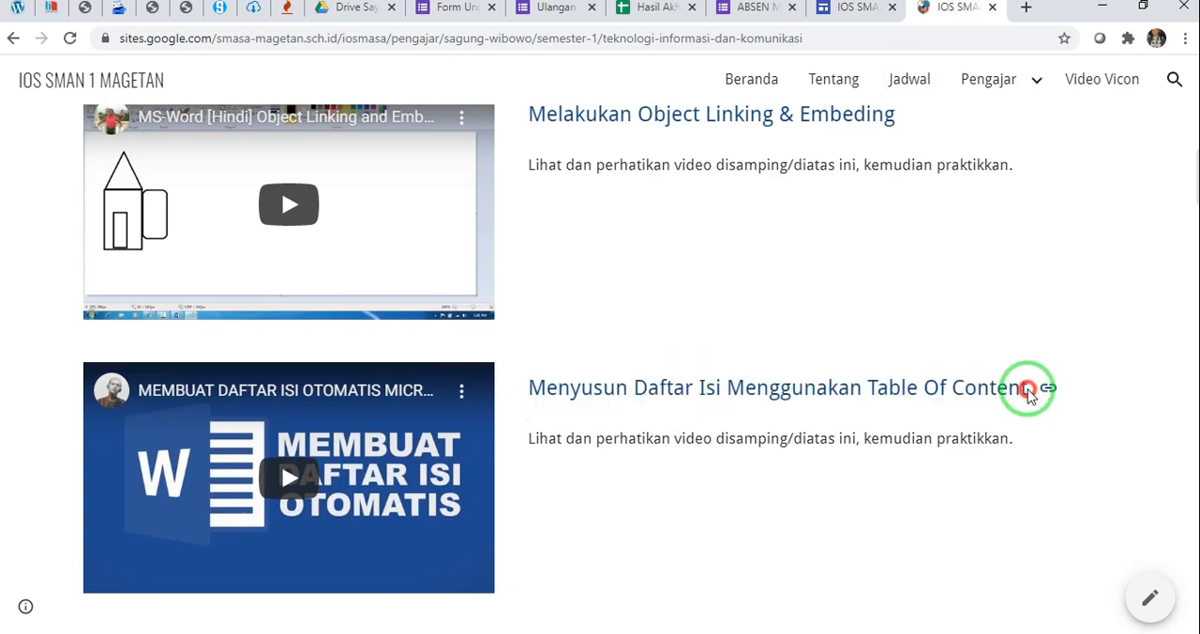
{"action": "triple_click", "coordinate": [1027, 390]}
{"action": "left_click", "coordinate": [1022, 390]}
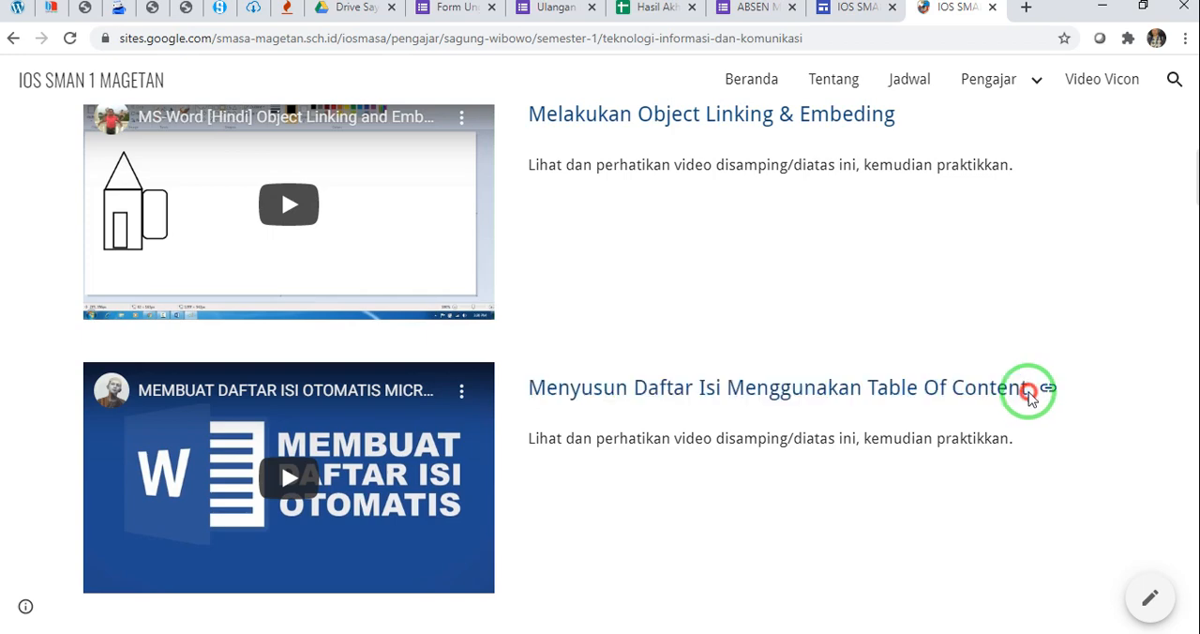
{"action": "triple_click", "coordinate": [1026, 388]}
{"action": "key", "text": "ctrl+c"}
{"action": "left_click", "coordinate": [859, 8]}
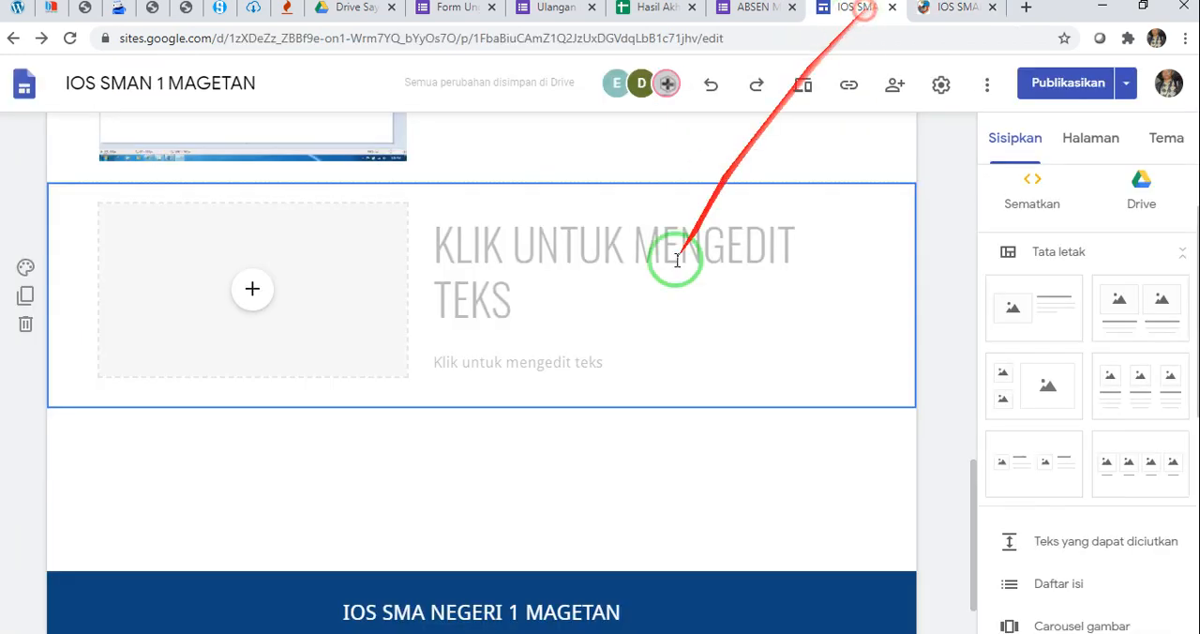
{"action": "left_click", "coordinate": [611, 265]}
{"action": "key", "text": "ctrl+v"}
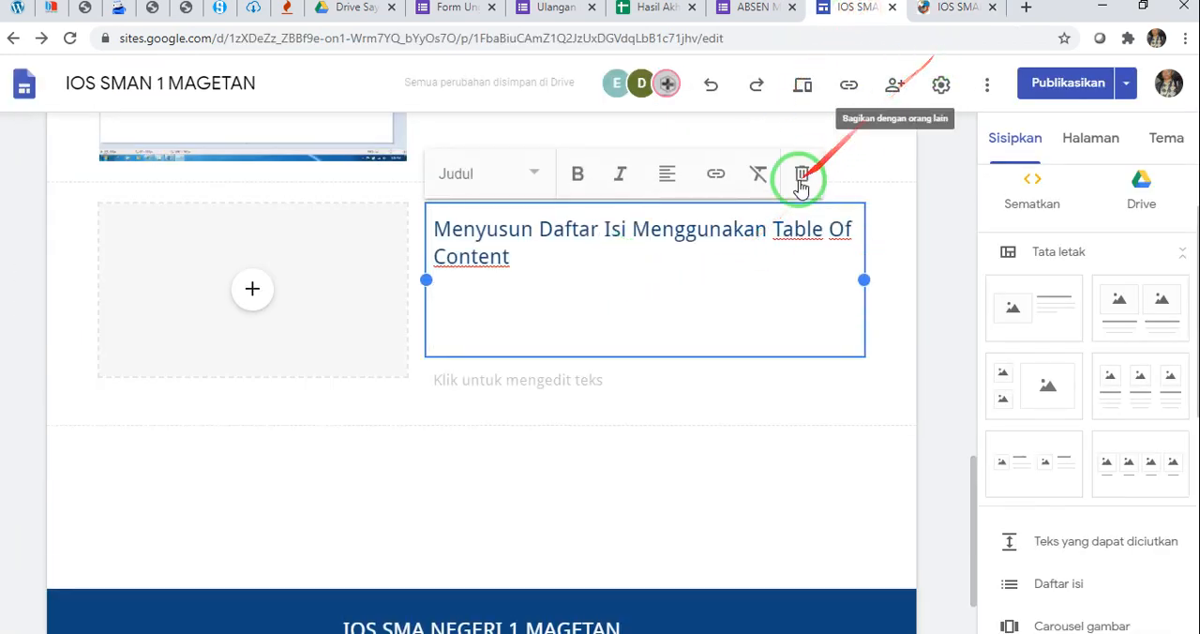
Copy the text "Lihat dan perhatikan video disamping/diatas ini, kemudian praktikkan." from the published page into the second layout's body text
{"action": "left_click", "coordinate": [966, 8]}
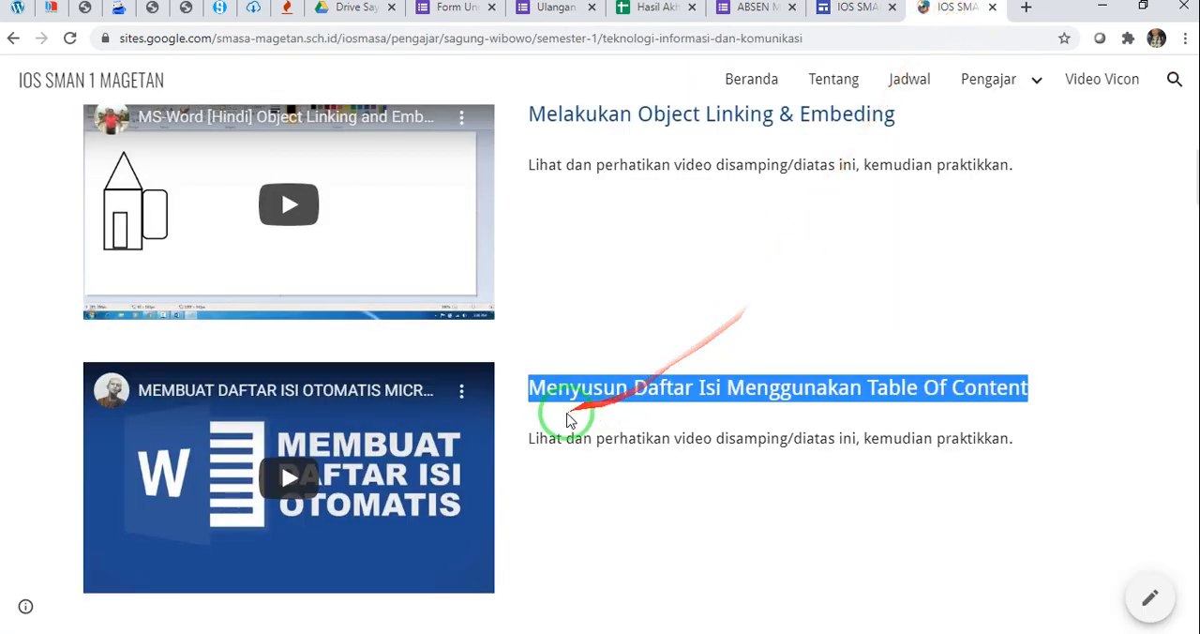
{"action": "left_click_drag", "start_coordinate": [526, 444], "coordinate": [1015, 433]}
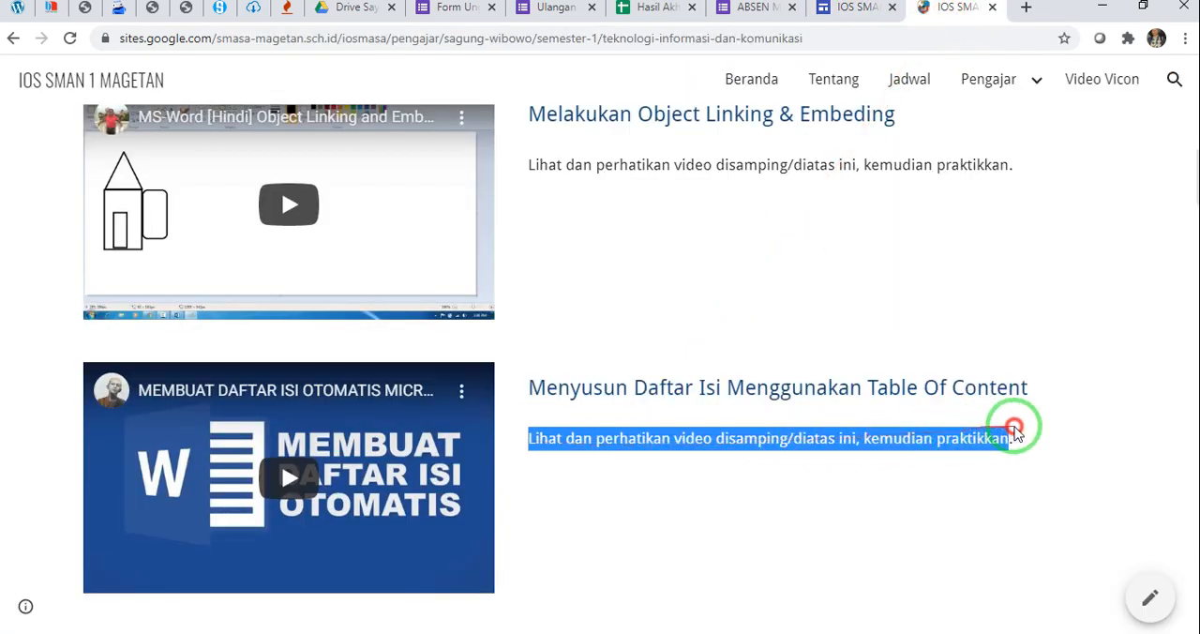
{"action": "left_click", "coordinate": [848, 8]}
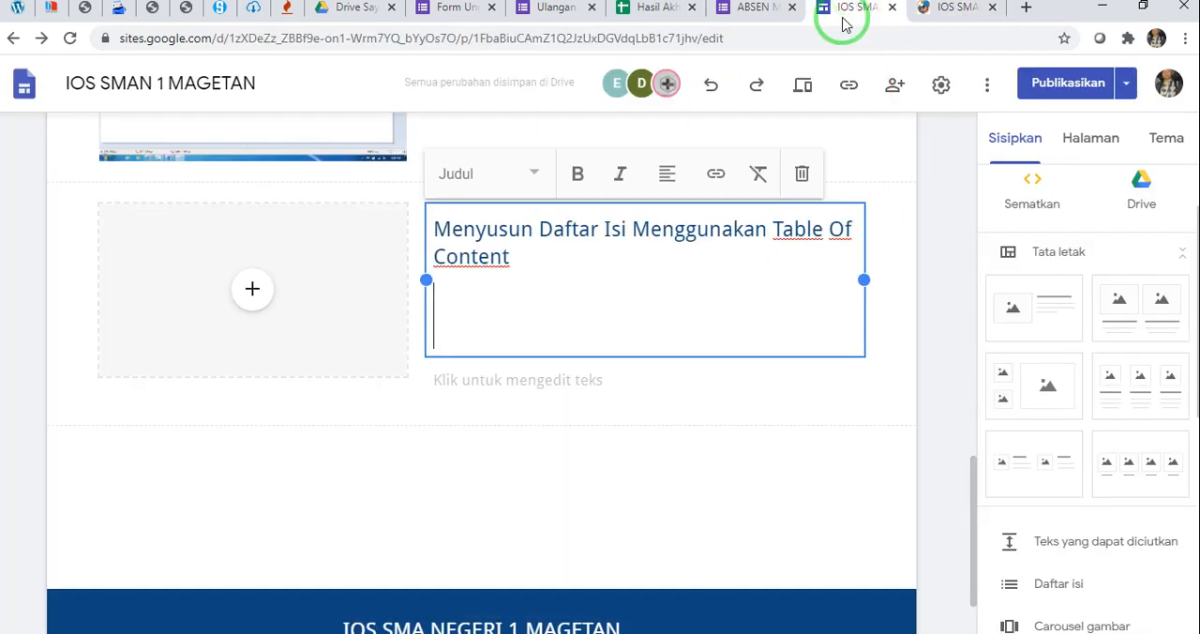
{"action": "left_click", "coordinate": [581, 384]}
{"action": "type", "text": "Lihat dan perhatikan video disamping/diatas ini, kemudian praktikkan."}
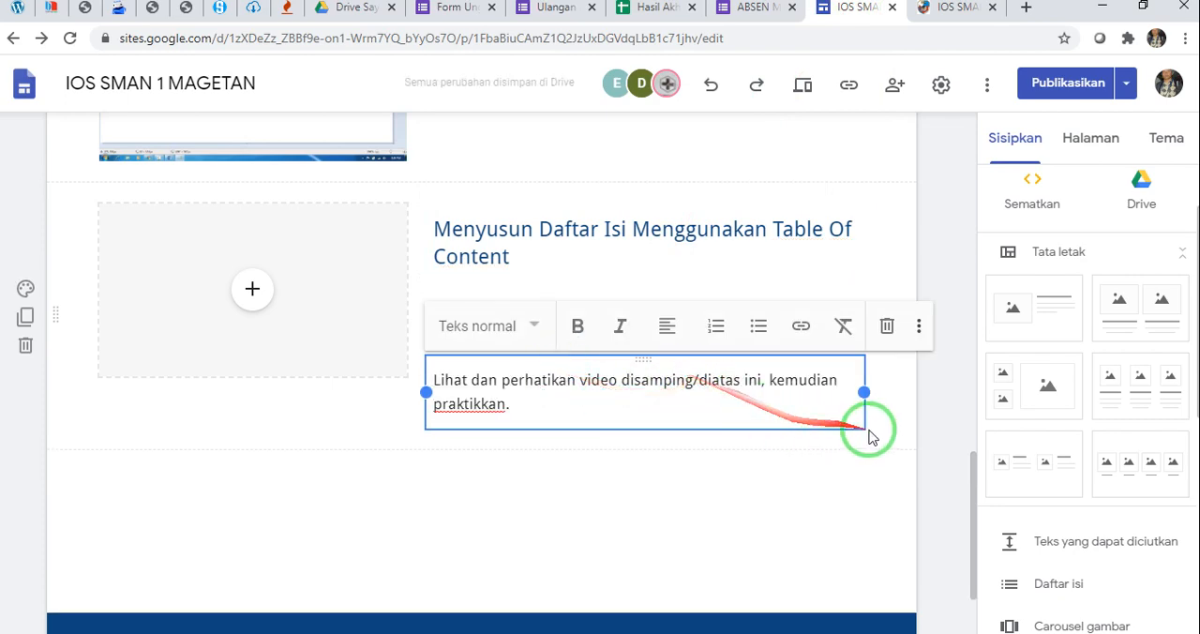
{"action": "left_click", "coordinate": [886, 417]}
Remove the extra blank space below the "Menyusun Daftar Isi Menggunakan Table Of Content" heading
{"action": "scroll", "coordinate": [890, 393], "scroll_direction": "up", "scroll_amount": 1}
{"action": "scroll", "coordinate": [889, 393], "scroll_direction": "up", "scroll_amount": 2}
{"action": "scroll", "coordinate": [760, 397], "scroll_direction": "down", "scroll_amount": 2}
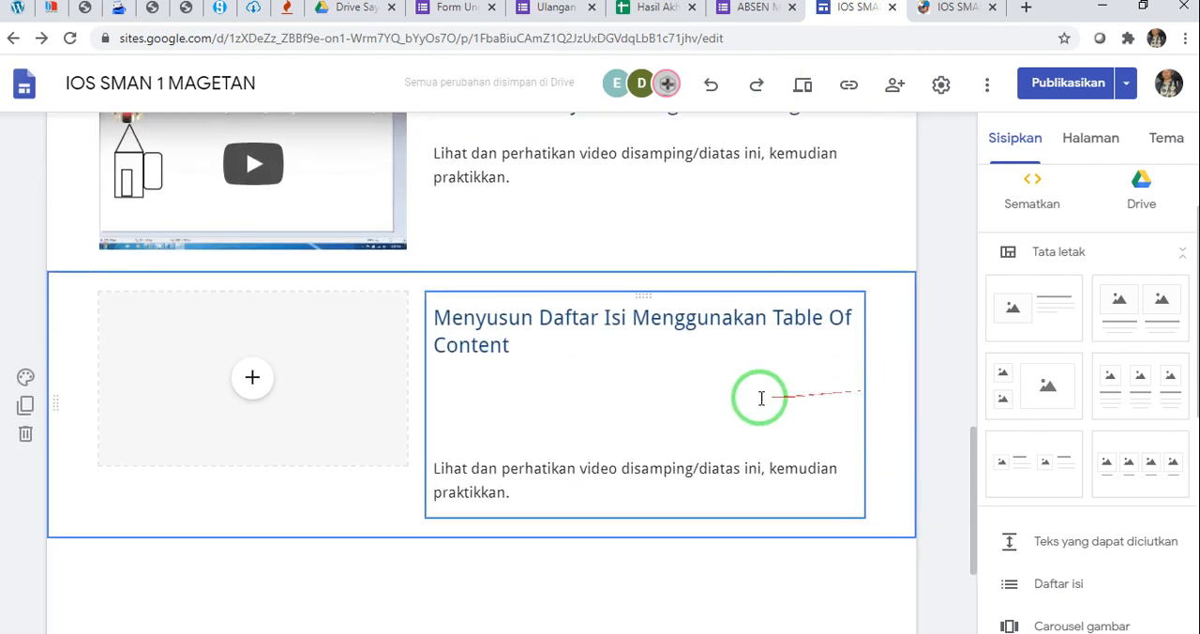
{"action": "left_click", "coordinate": [559, 399]}
{"action": "key", "text": "BackSpace"}
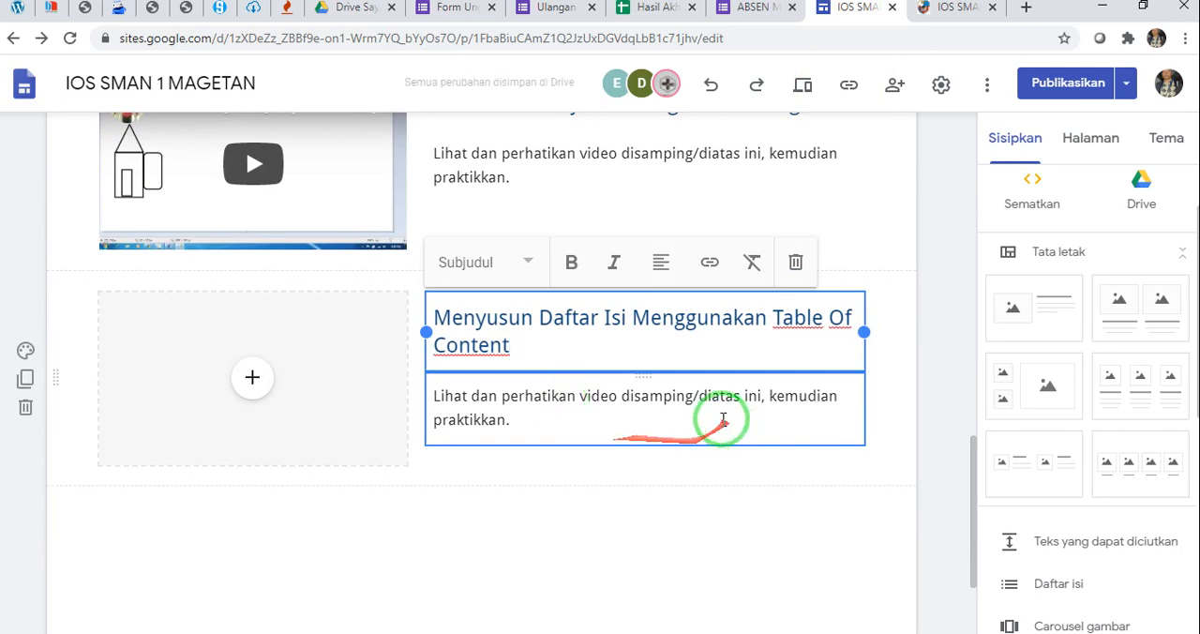
{"action": "left_click", "coordinate": [907, 414]}
Copy the URL of the "MEMBUAT DAFTAR ISI OTOMATIS" video on the published page and return to the site editor
{"action": "left_click", "coordinate": [948, 9]}
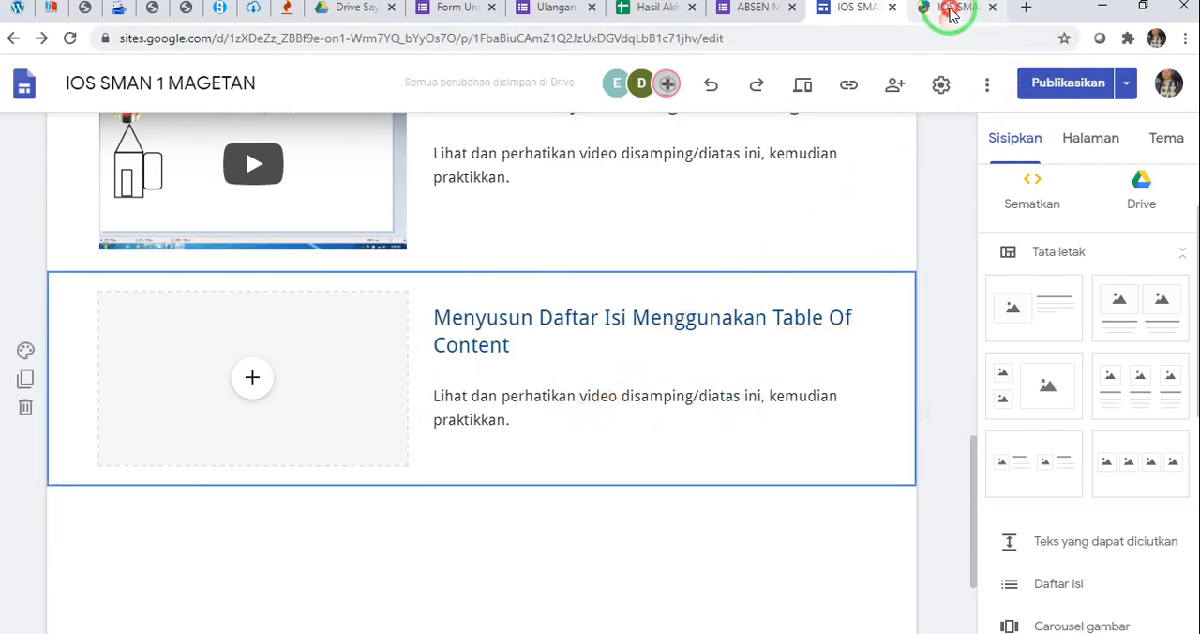
{"action": "scroll", "coordinate": [312, 284], "scroll_direction": "down", "scroll_amount": 2}
{"action": "right_click", "coordinate": [319, 261]}
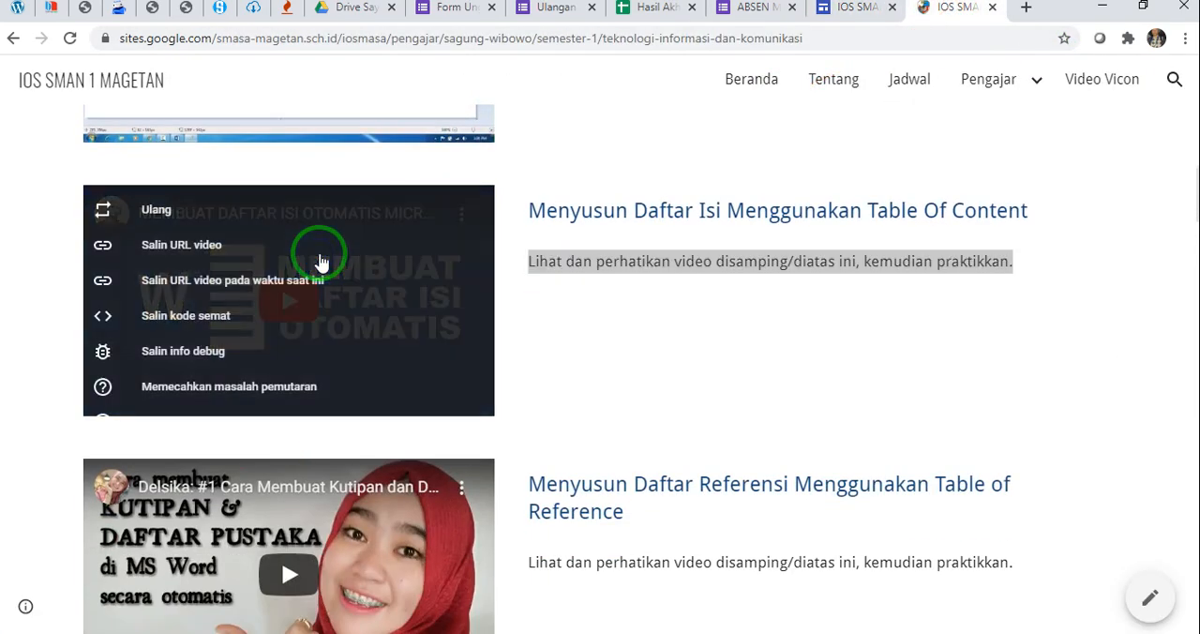
{"action": "left_click", "coordinate": [294, 249]}
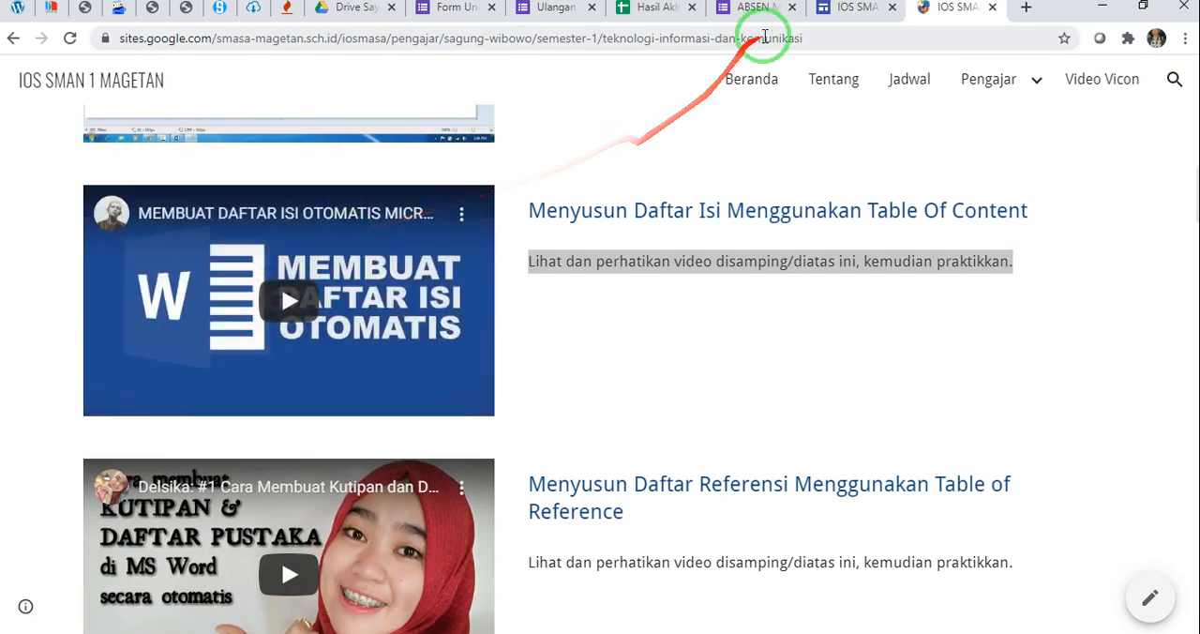
{"action": "left_click", "coordinate": [855, 9]}
Start filling the second layout's placeholder with a YouTube video and search for it by the copied link
{"action": "left_click", "coordinate": [253, 377]}
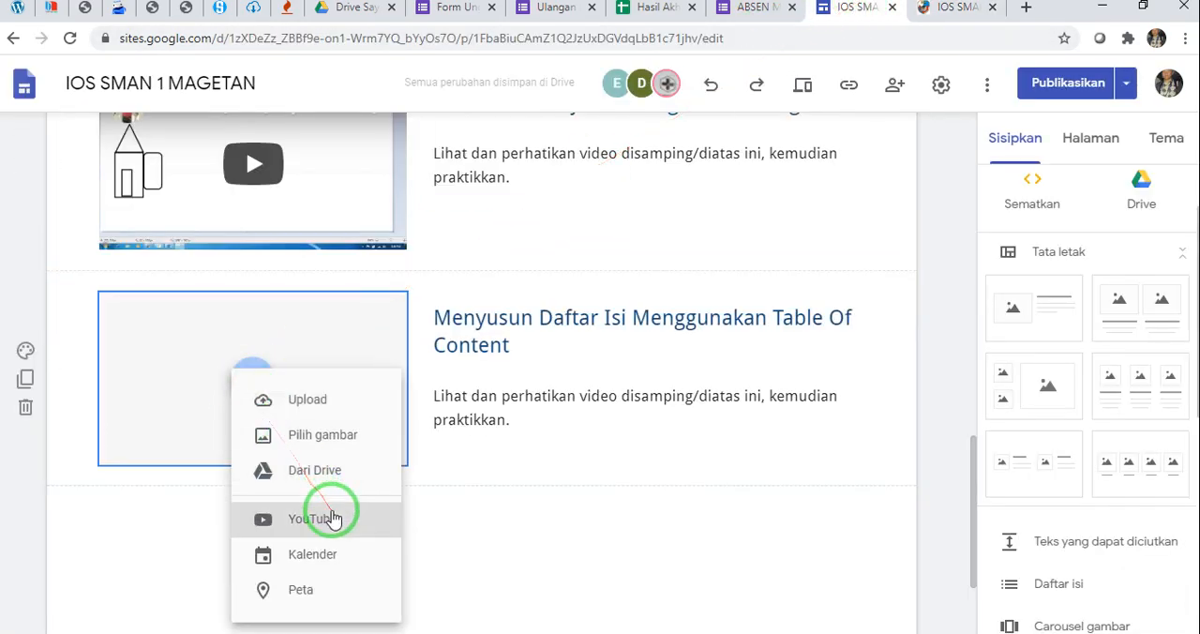
{"action": "left_click", "coordinate": [438, 221]}
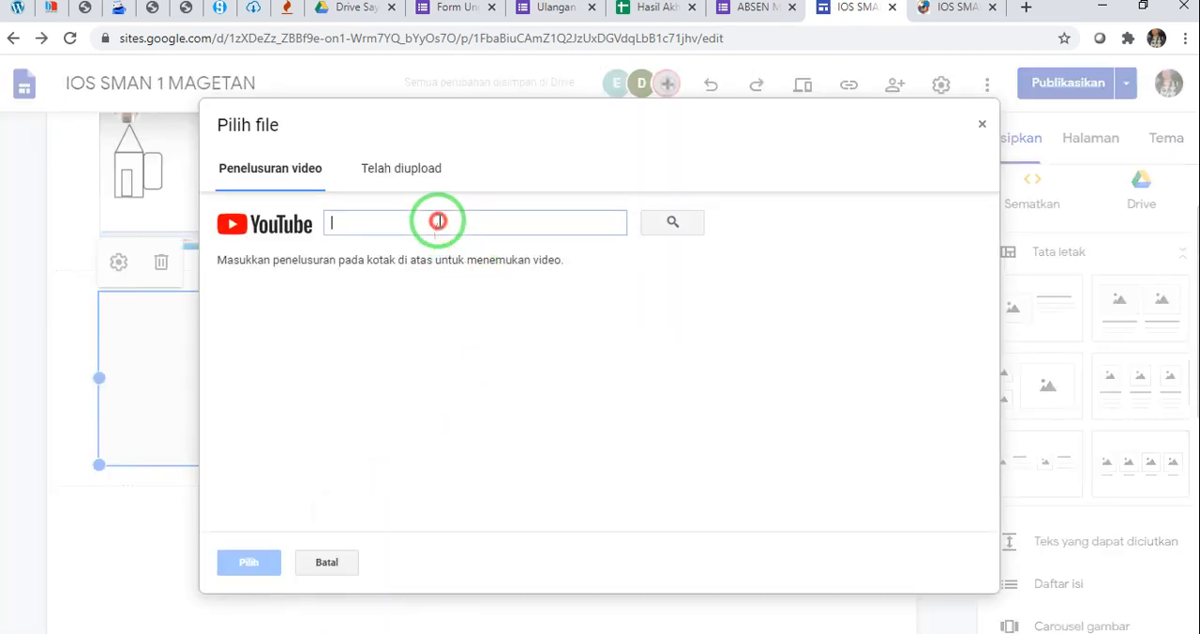
{"action": "type", "text": "https://youtu.be/n8-P80_gg-0"}
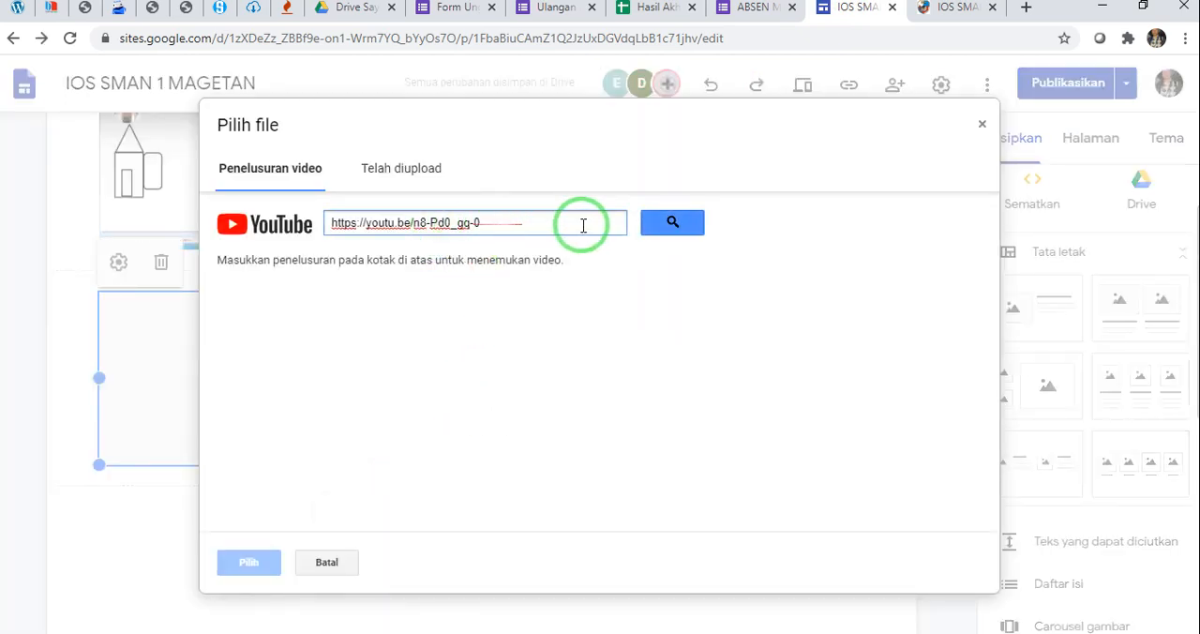
{"action": "left_click", "coordinate": [680, 223]}
Search YouTube by the title "MENGENAL SEL HEWAN" instead of a link and browse the videos offered
{"action": "left_click_drag", "start_coordinate": [592, 222], "coordinate": [104, 223]}
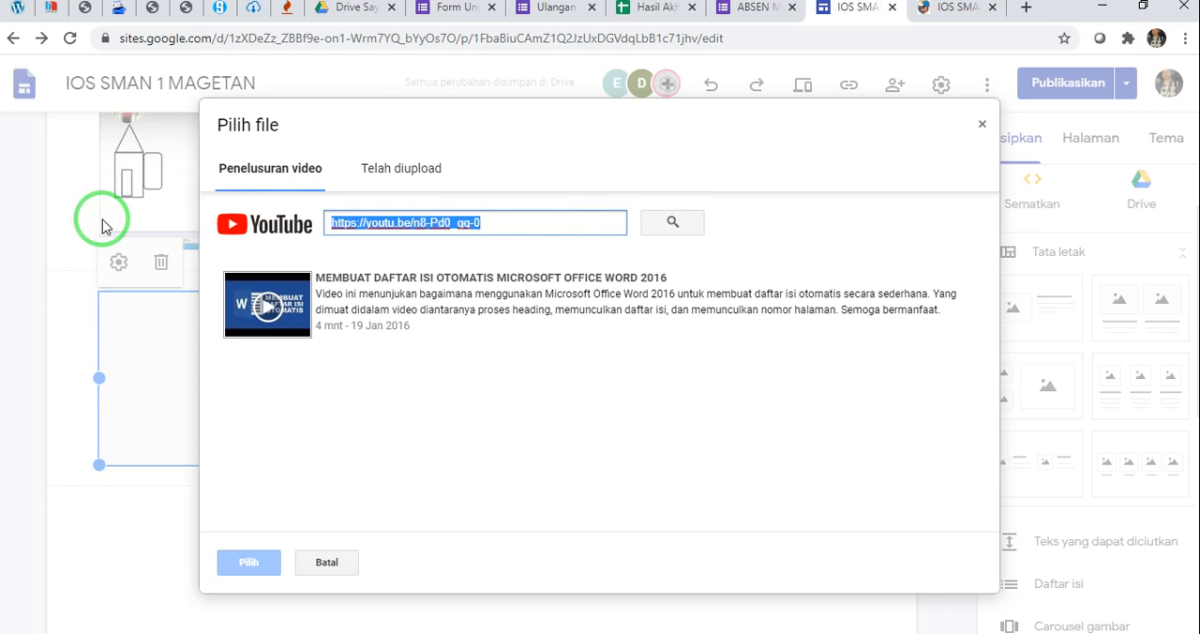
{"action": "type", "text": "MENGENAL SEL HEWAN"}
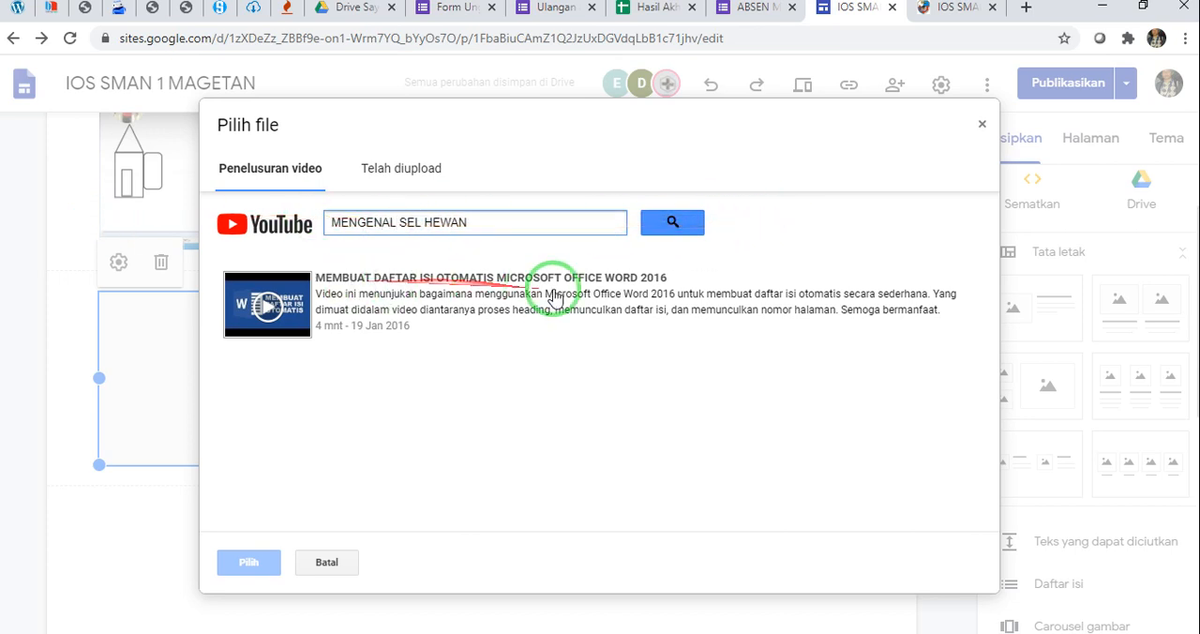
{"action": "left_click", "coordinate": [672, 221]}
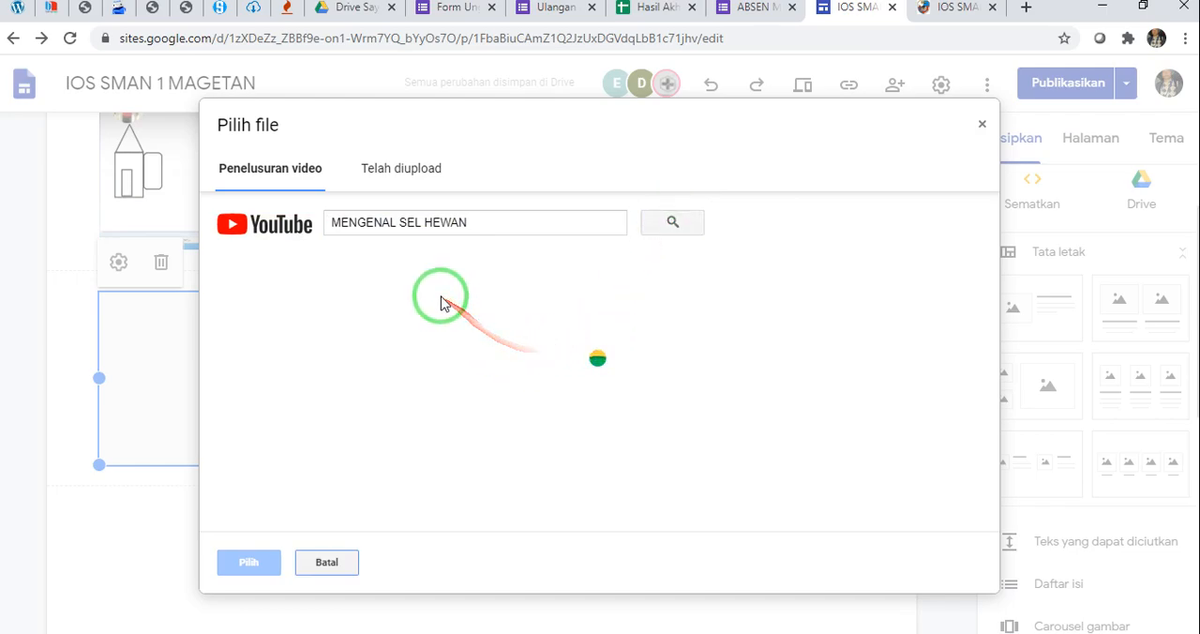
{"action": "scroll", "coordinate": [438, 360], "scroll_direction": "down", "scroll_amount": 8}
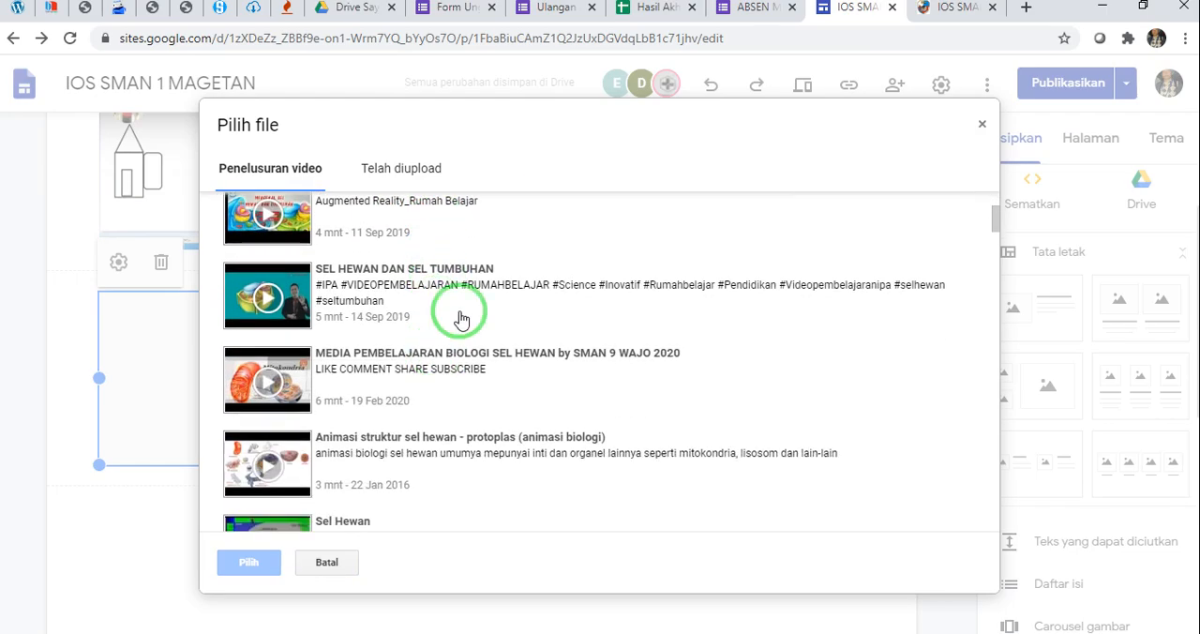
{"action": "scroll", "coordinate": [441, 315], "scroll_direction": "down", "scroll_amount": 5}
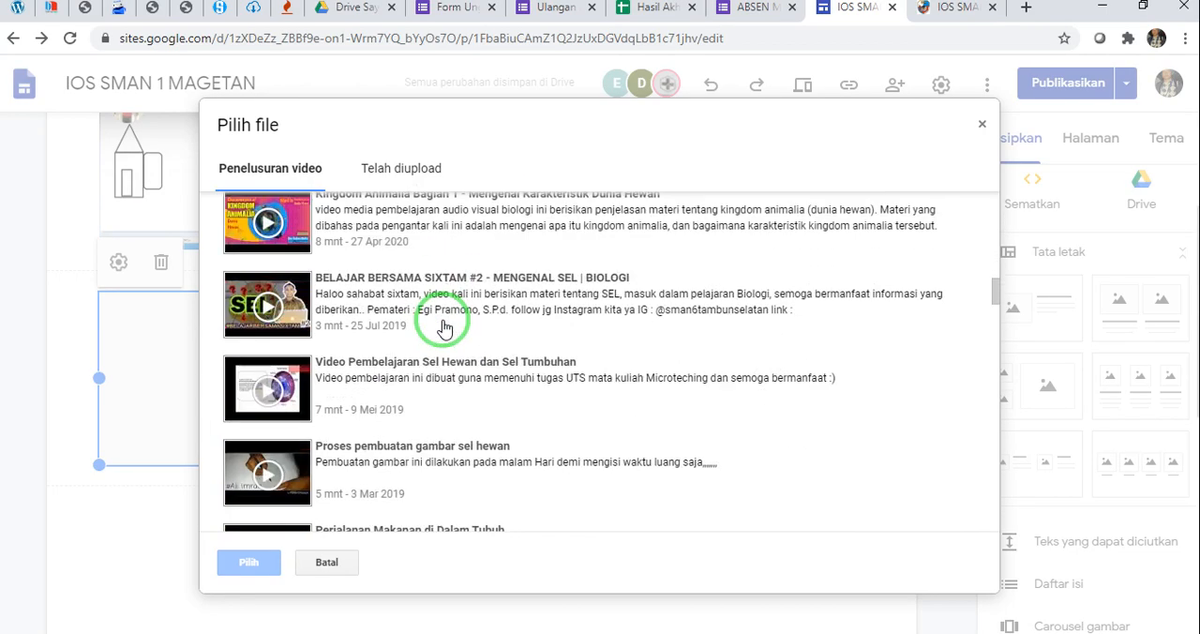
{"action": "scroll", "coordinate": [401, 348], "scroll_direction": "up", "scroll_amount": 10}
{"action": "scroll", "coordinate": [401, 364], "scroll_direction": "up", "scroll_amount": 3}
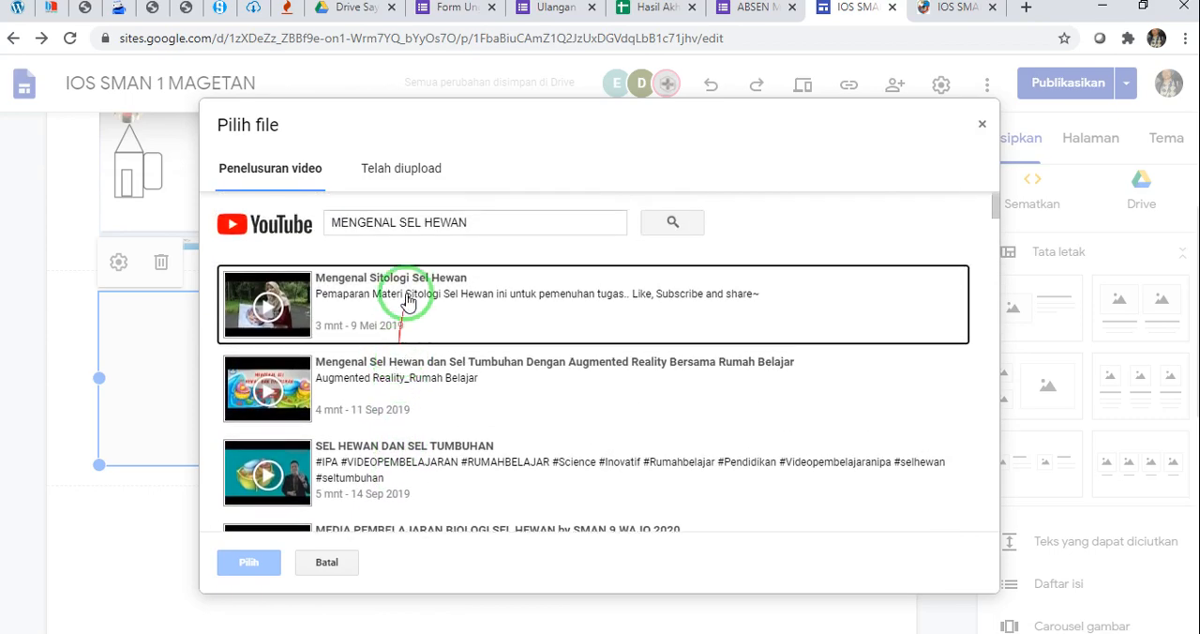
Search again with the copied link and insert the video "MEMBUAT DAFTAR ISI OTOMATIS MICROSOFT OFFICE WORD 2016" into the placeholder
{"action": "left_click_drag", "start_coordinate": [509, 225], "coordinate": [321, 225]}
{"action": "type", "text": "https://youtu.be/n8-Pd0_gg-0"}
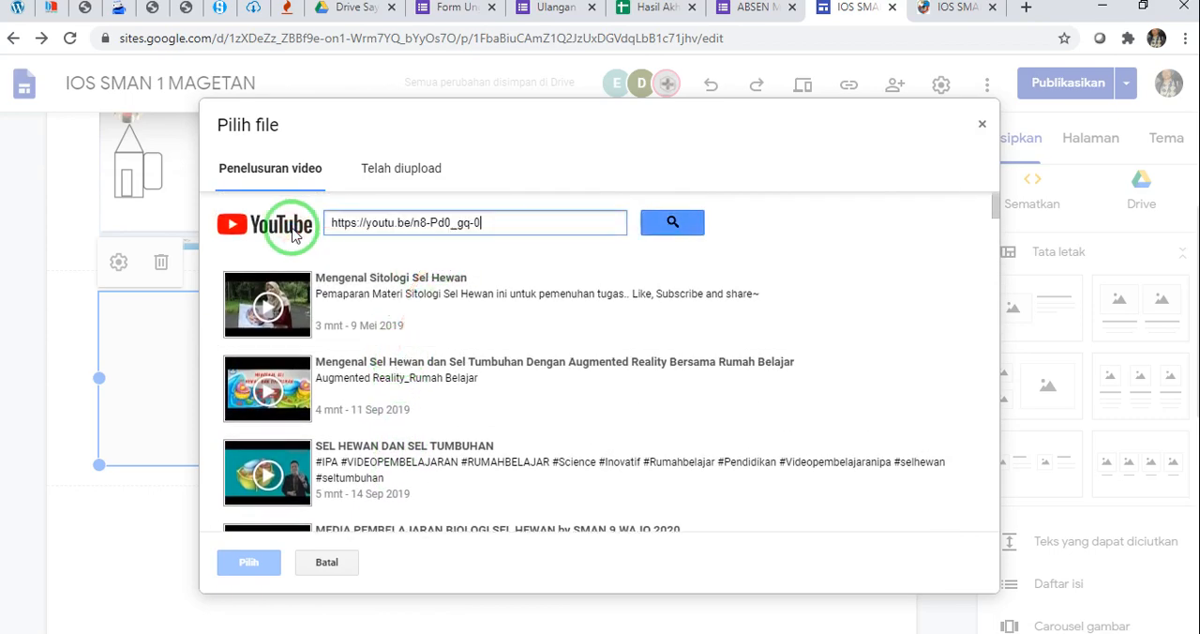
{"action": "left_click", "coordinate": [667, 220]}
{"action": "left_click", "coordinate": [380, 294]}
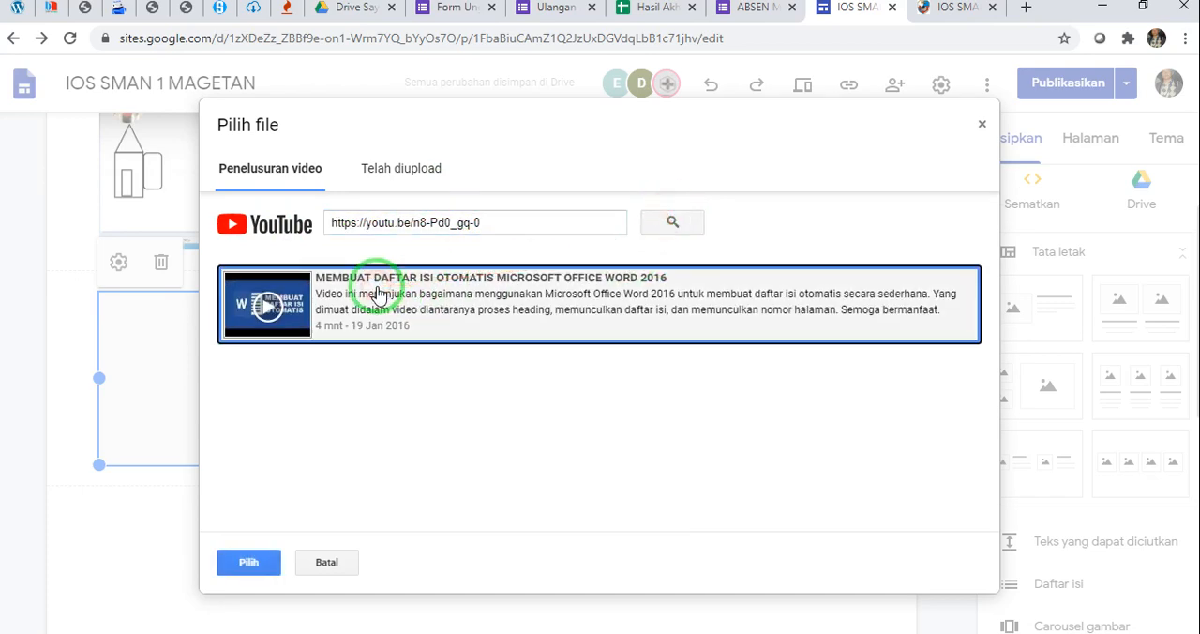
{"action": "left_click", "coordinate": [251, 560]}
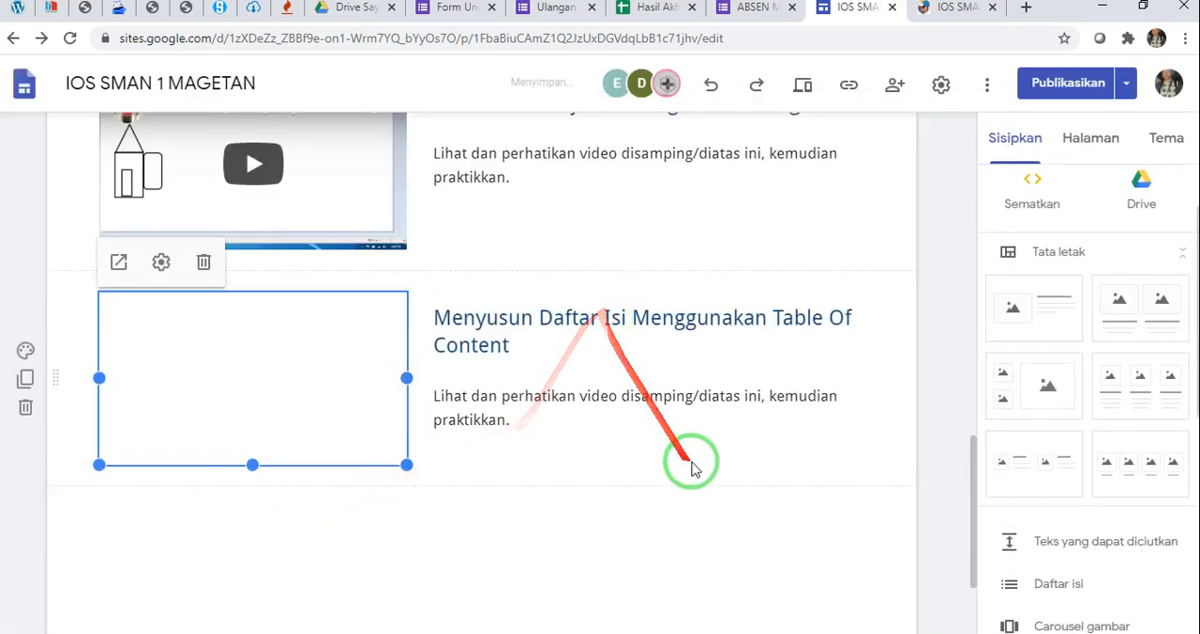
Compare the MATERI 1 section and its video rows in the editor with the lesson rows on the published page
{"action": "scroll", "coordinate": [694, 468], "scroll_direction": "up", "scroll_amount": 2}
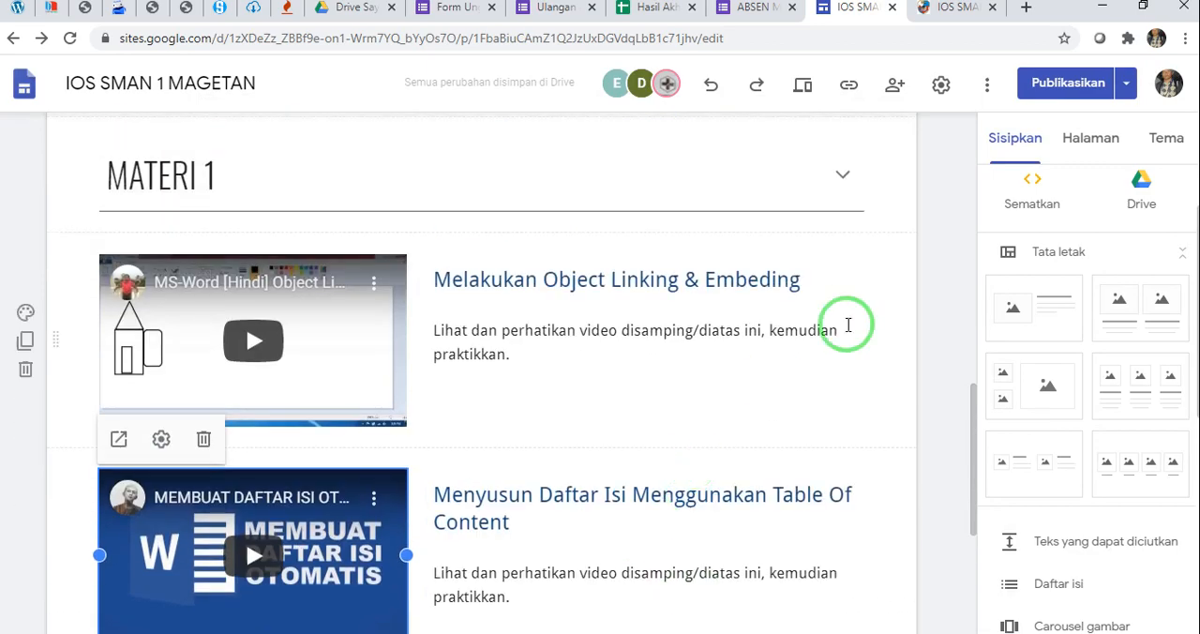
{"action": "scroll", "coordinate": [876, 301], "scroll_direction": "down", "scroll_amount": 2}
{"action": "scroll", "coordinate": [876, 301], "scroll_direction": "up", "scroll_amount": 2}
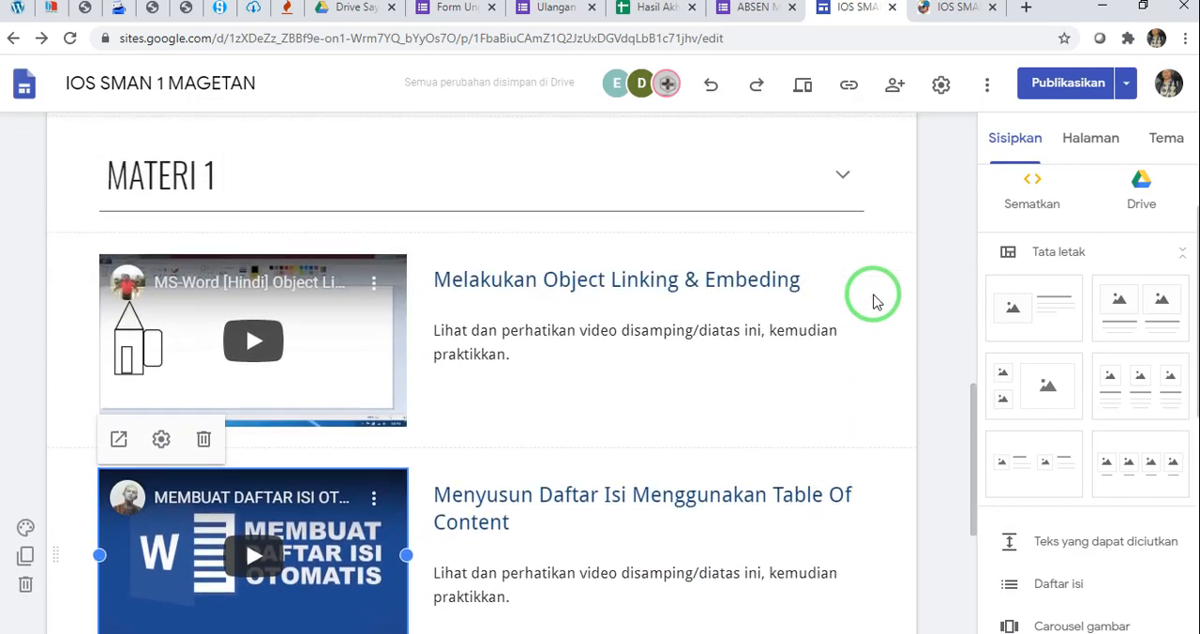
{"action": "left_click", "coordinate": [930, 12]}
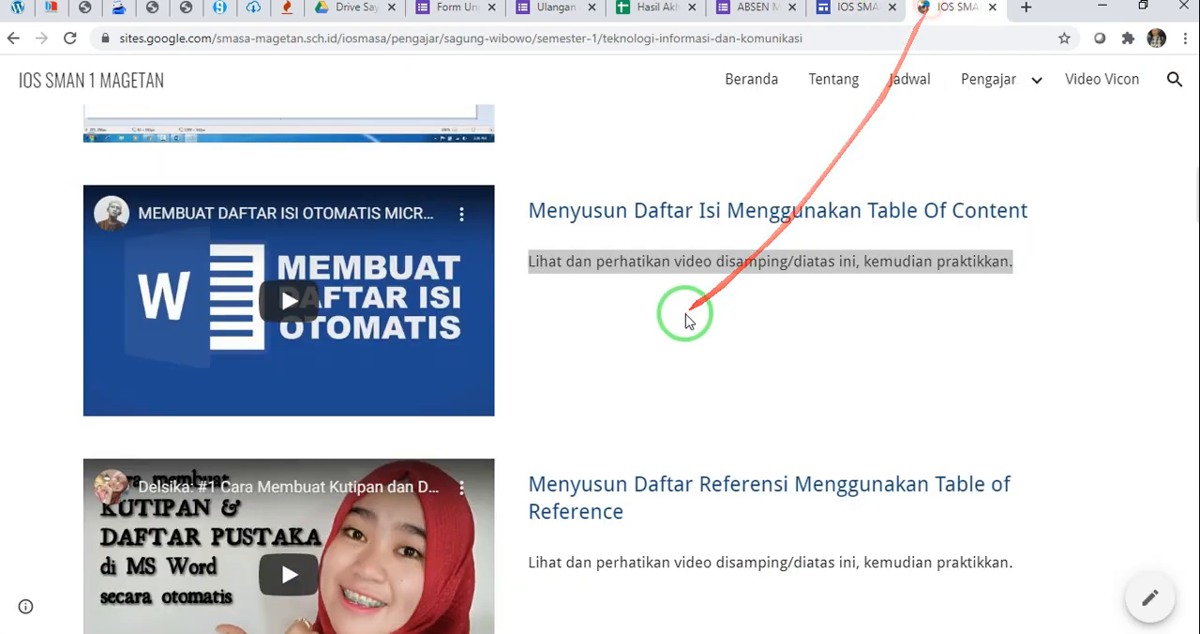
{"action": "scroll", "coordinate": [685, 316], "scroll_direction": "down", "scroll_amount": 9}
{"action": "scroll", "coordinate": [685, 319], "scroll_direction": "up", "scroll_amount": 9}
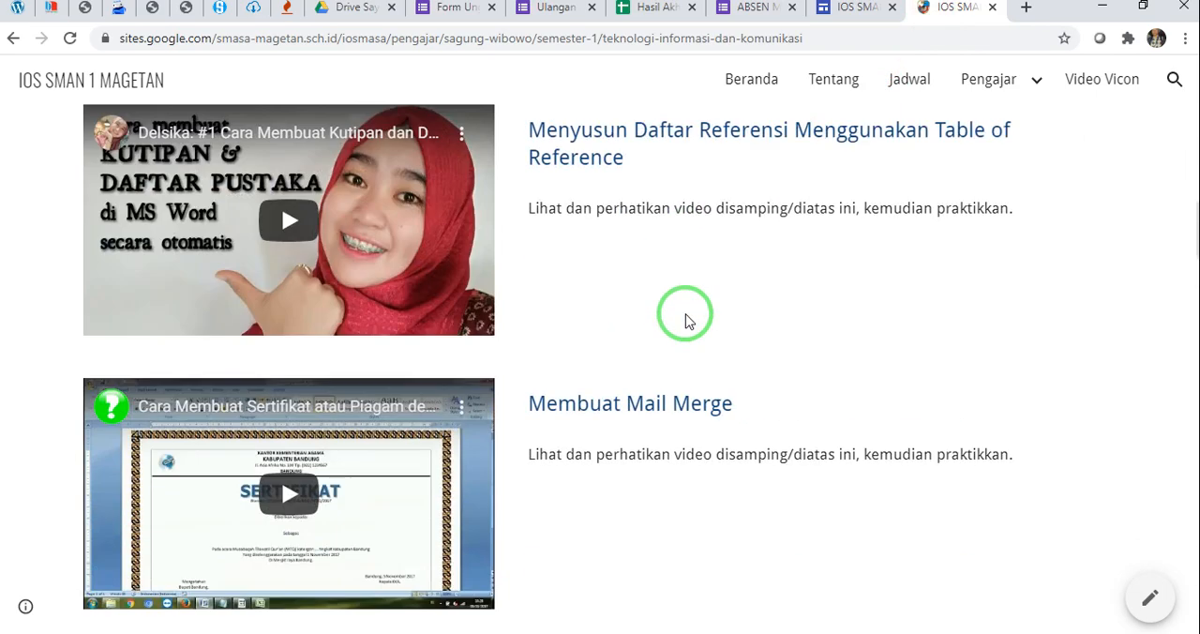
{"action": "scroll", "coordinate": [683, 178], "scroll_direction": "down", "scroll_amount": 3}
{"action": "scroll", "coordinate": [678, 263], "scroll_direction": "down", "scroll_amount": 8}
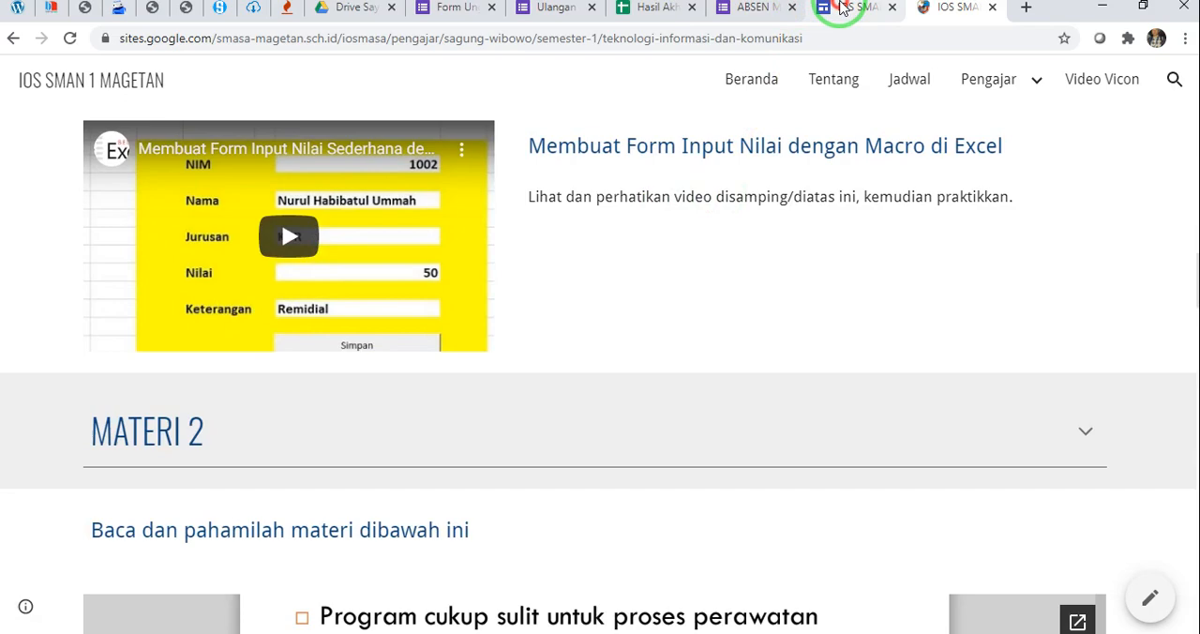
{"action": "left_click", "coordinate": [843, 7]}
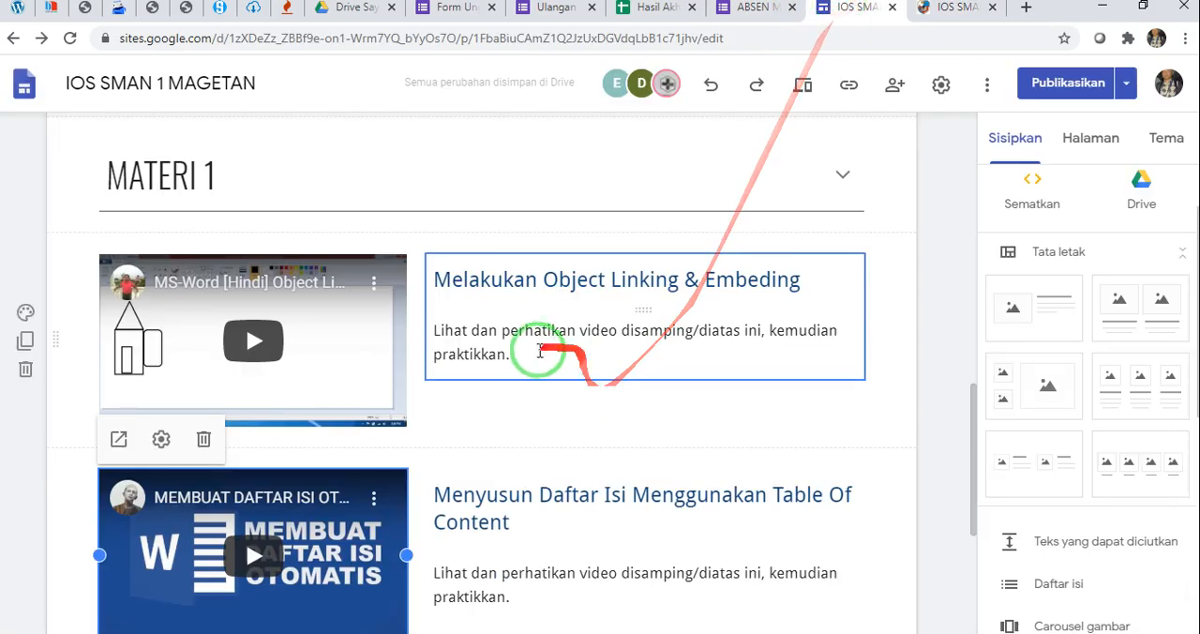
{"action": "scroll", "coordinate": [554, 287], "scroll_direction": "down", "scroll_amount": 4}
{"action": "left_click", "coordinate": [580, 437]}
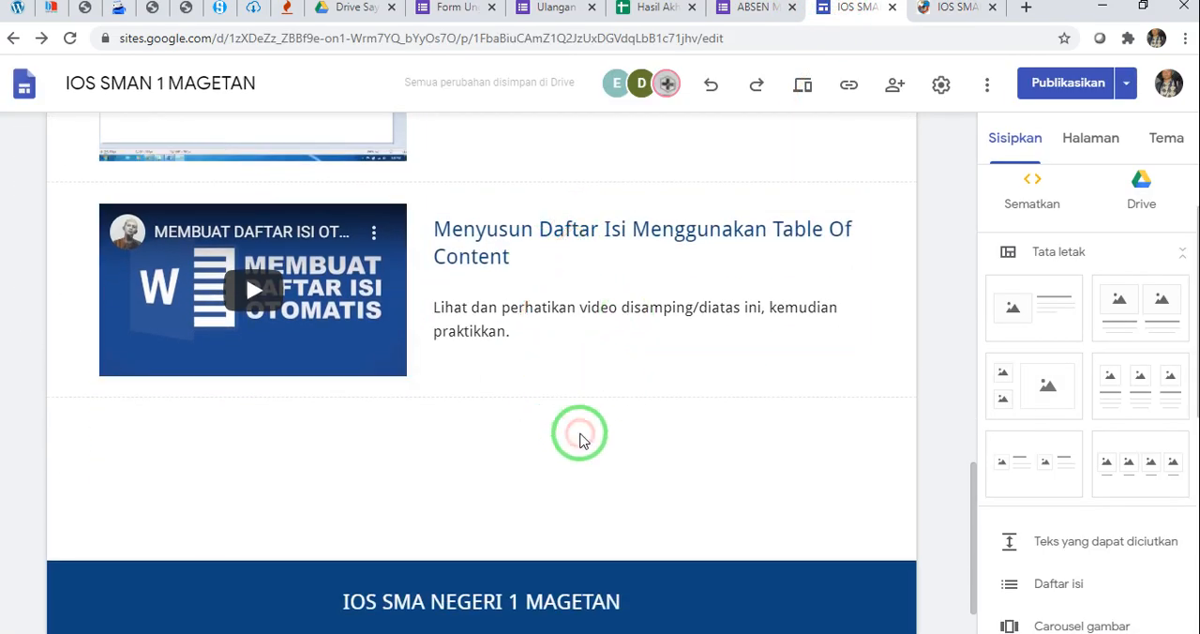
{"action": "scroll", "coordinate": [581, 434], "scroll_direction": "up", "scroll_amount": 4}
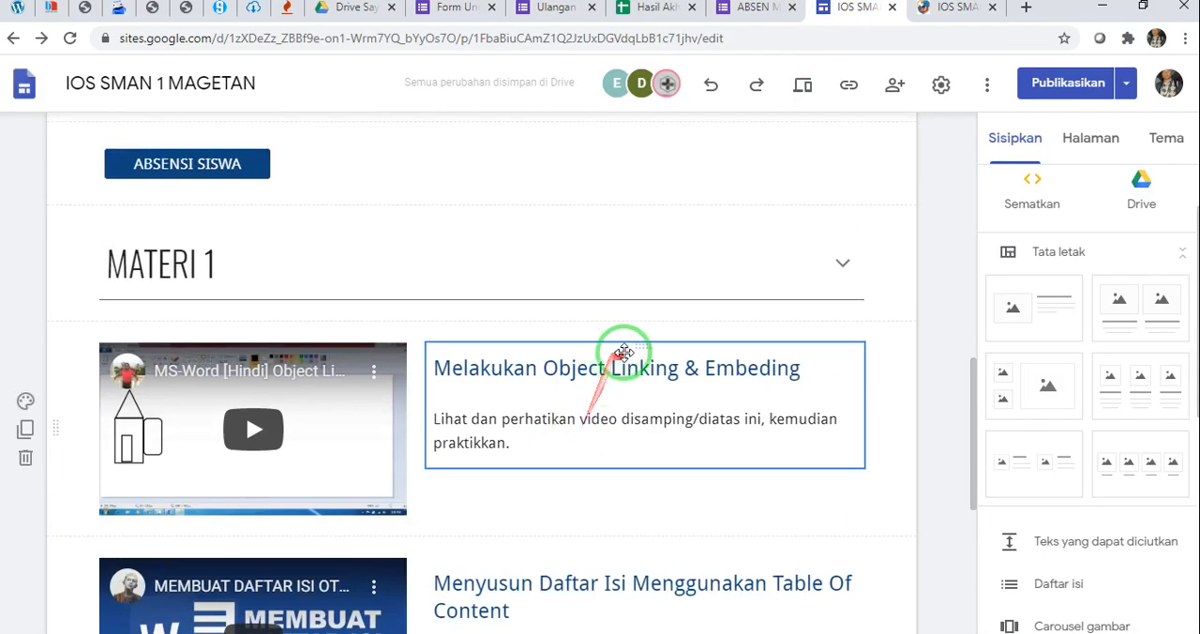
{"action": "scroll", "coordinate": [624, 351], "scroll_direction": "down", "scroll_amount": 2}
{"action": "scroll", "coordinate": [675, 337], "scroll_direction": "up", "scroll_amount": 2}
{"action": "left_click", "coordinate": [212, 267]}
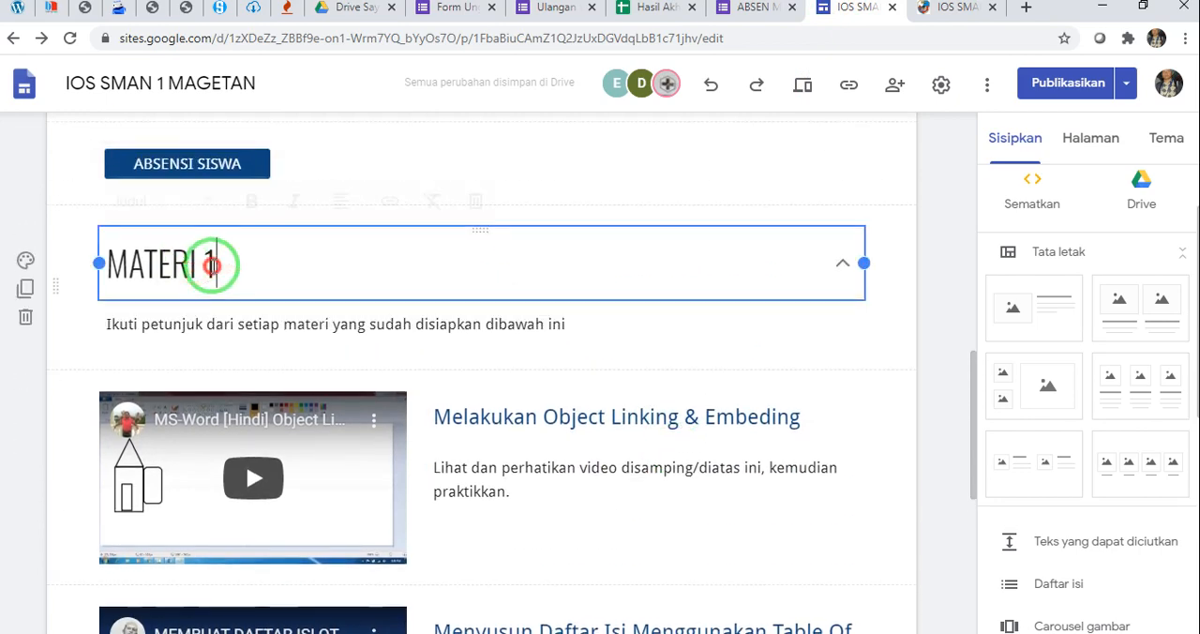
Insert a collapsible text section below the Table Of Content video row and title it "MATERI 2"
{"action": "scroll", "coordinate": [380, 563], "scroll_direction": "down", "scroll_amount": 3}
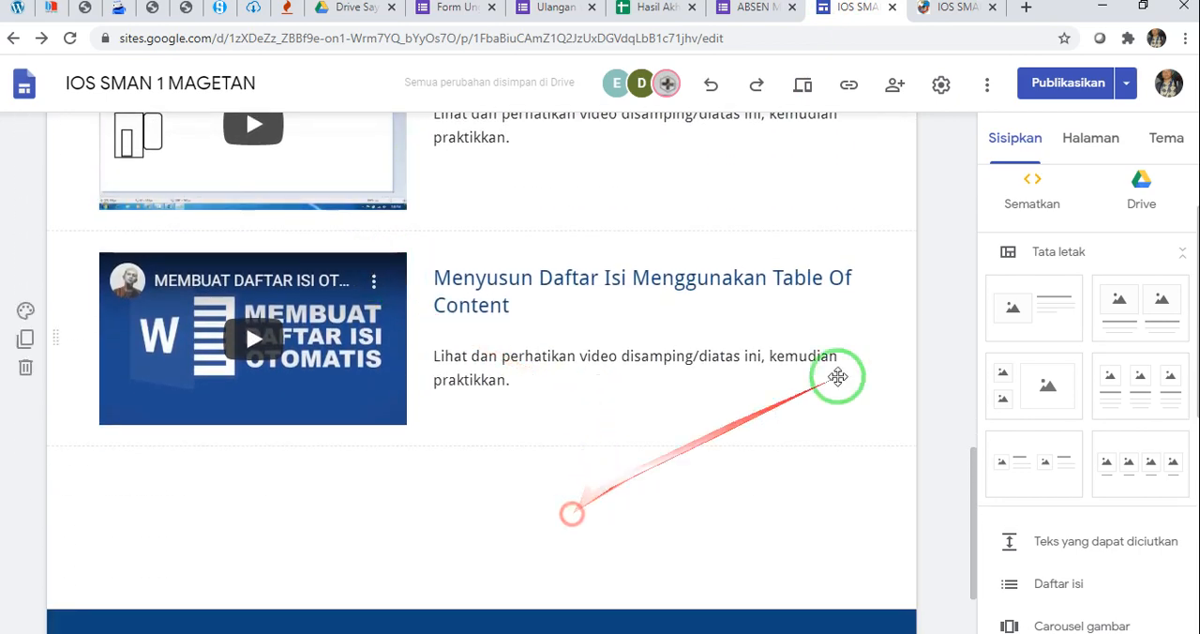
{"action": "scroll", "coordinate": [1043, 422], "scroll_direction": "down", "scroll_amount": 2}
{"action": "scroll", "coordinate": [1043, 422], "scroll_direction": "down", "scroll_amount": 1}
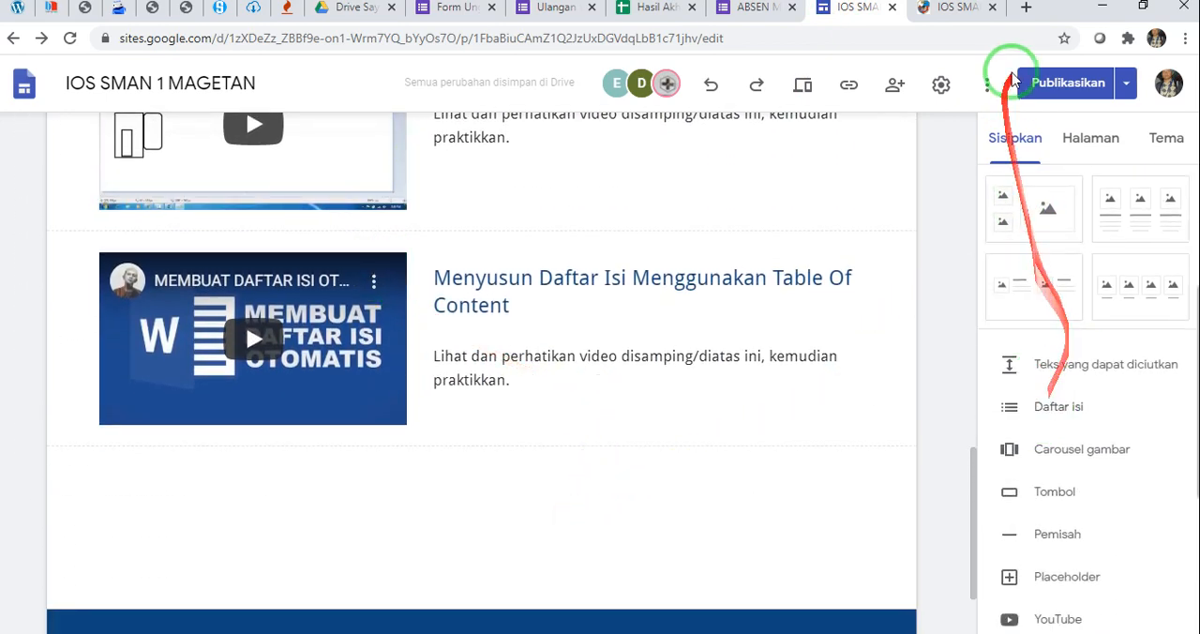
{"action": "scroll", "coordinate": [1063, 365], "scroll_direction": "down", "scroll_amount": 2}
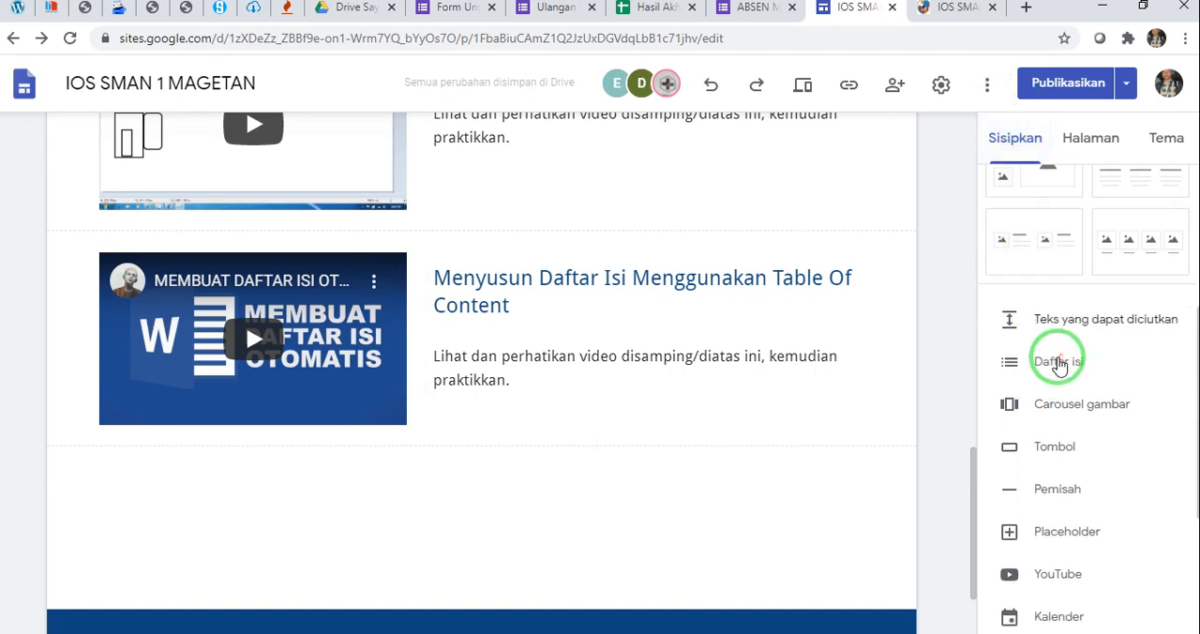
{"action": "left_click", "coordinate": [1076, 276]}
{"action": "left_click", "coordinate": [261, 244]}
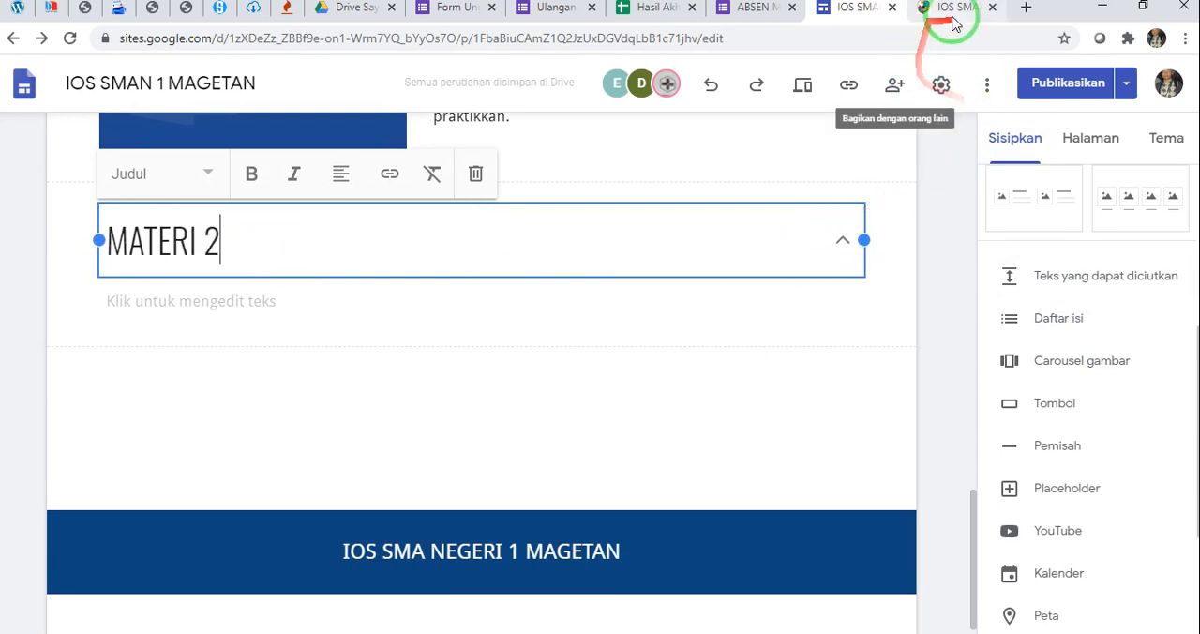
Copy "Ikuti petunjuk dari setiap materi yang sudah disiapkan dibawah ini" from the published MATERI 2 section into the new section's collapsible text
{"action": "left_click", "coordinate": [952, 9]}
{"action": "scroll", "coordinate": [567, 300], "scroll_direction": "down", "scroll_amount": 3}
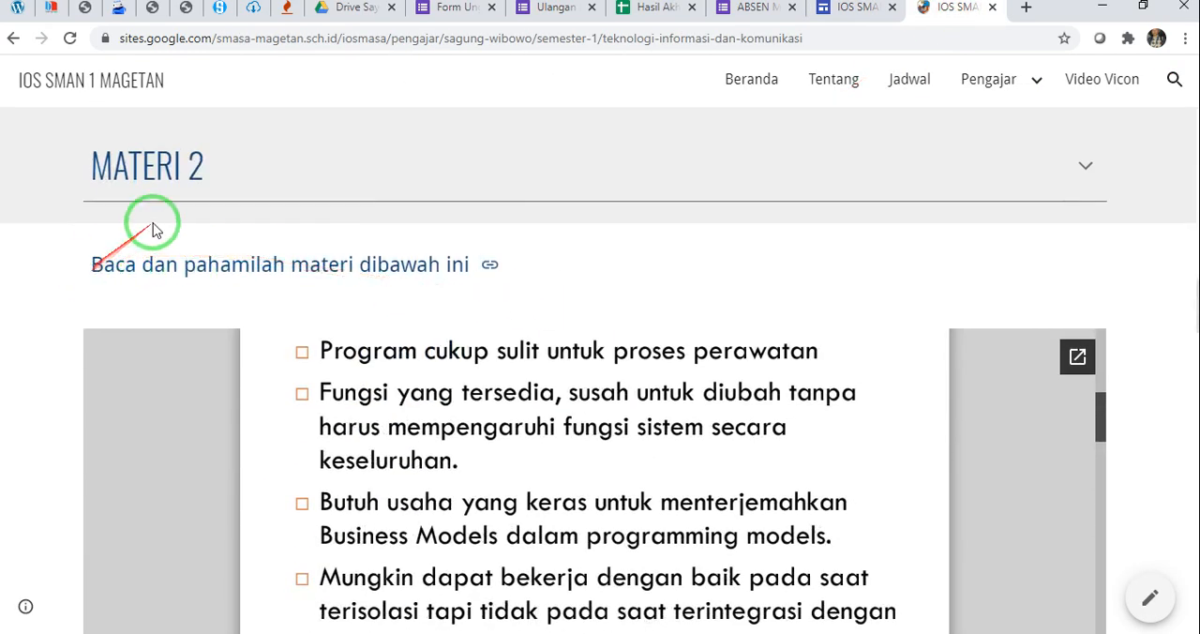
{"action": "left_click", "coordinate": [1068, 167]}
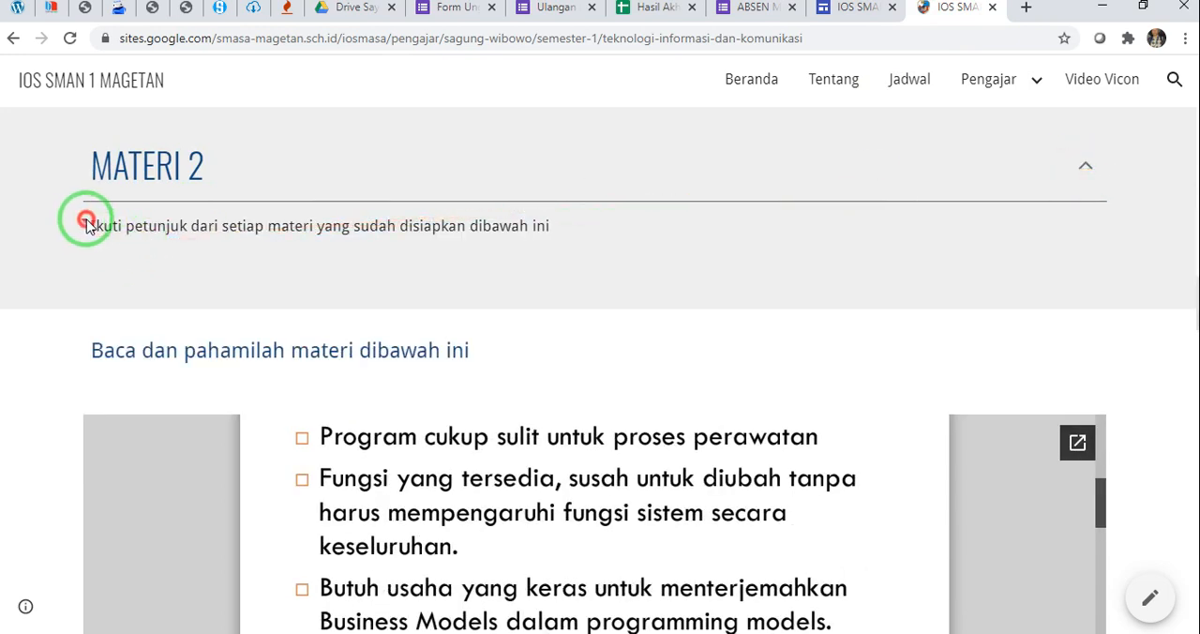
{"action": "left_click_drag", "start_coordinate": [59, 225], "coordinate": [566, 221]}
{"action": "key", "text": "ctrl+c"}
{"action": "left_click", "coordinate": [861, 11]}
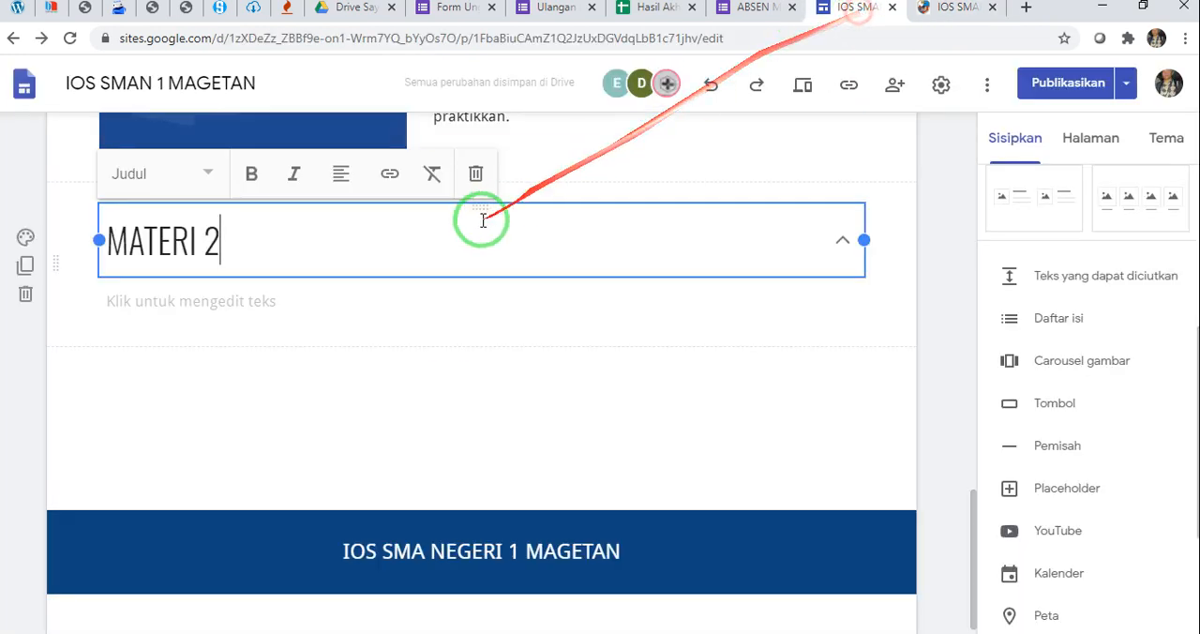
{"action": "left_click", "coordinate": [315, 301]}
{"action": "key", "text": "ctrl+v"}
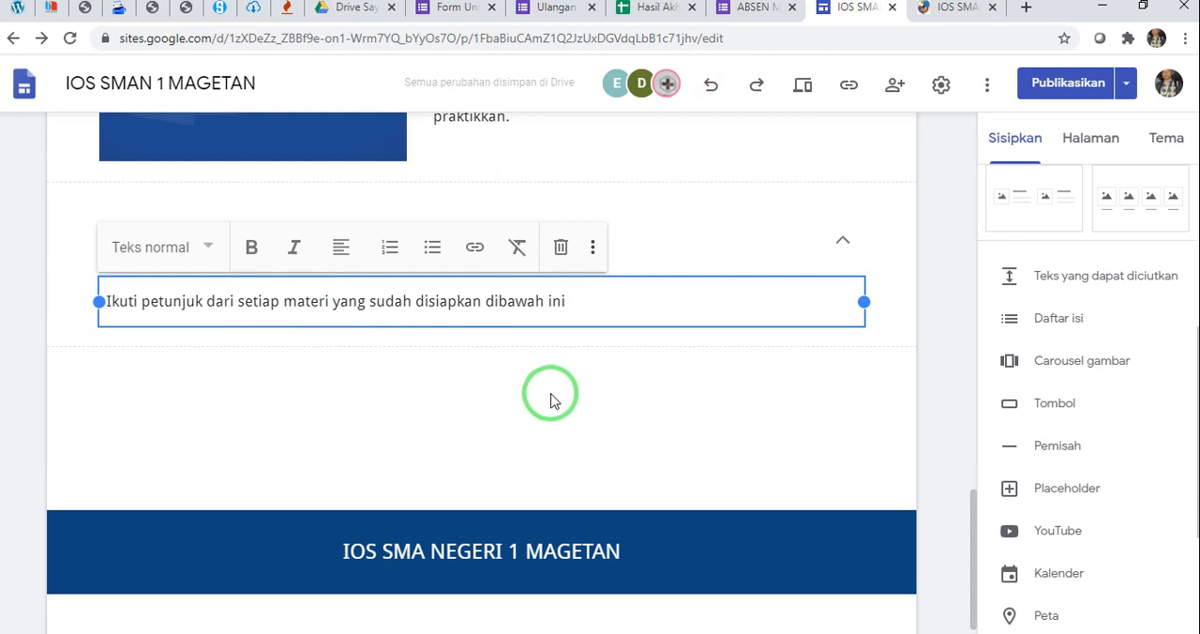
{"action": "left_click", "coordinate": [563, 364]}
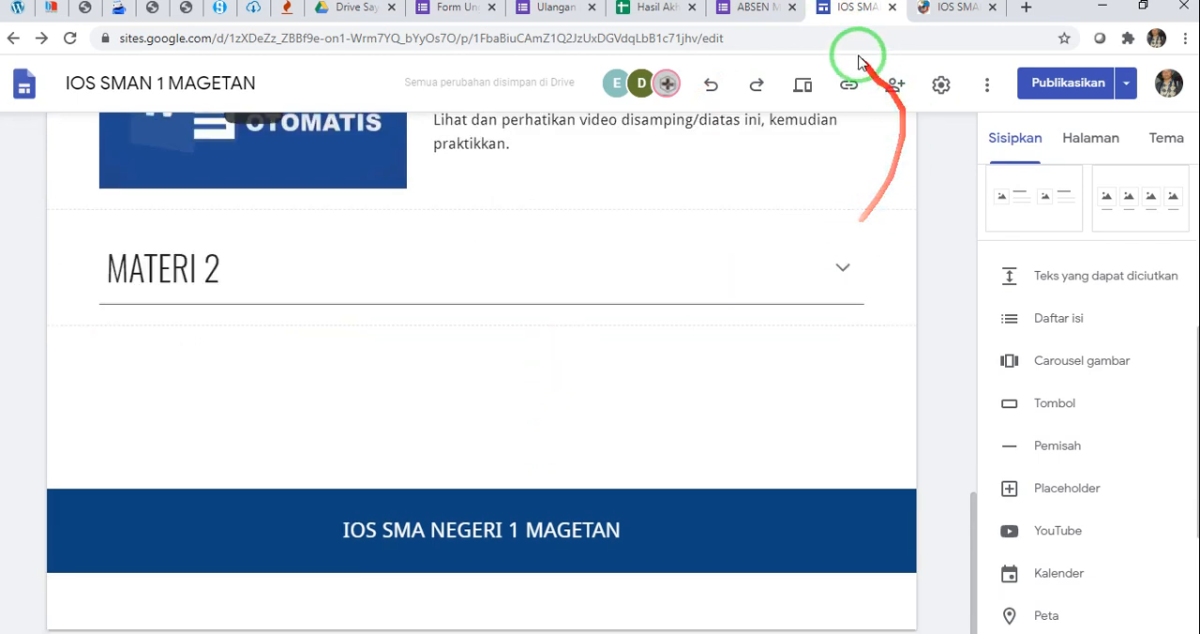
{"action": "left_click", "coordinate": [617, 366]}
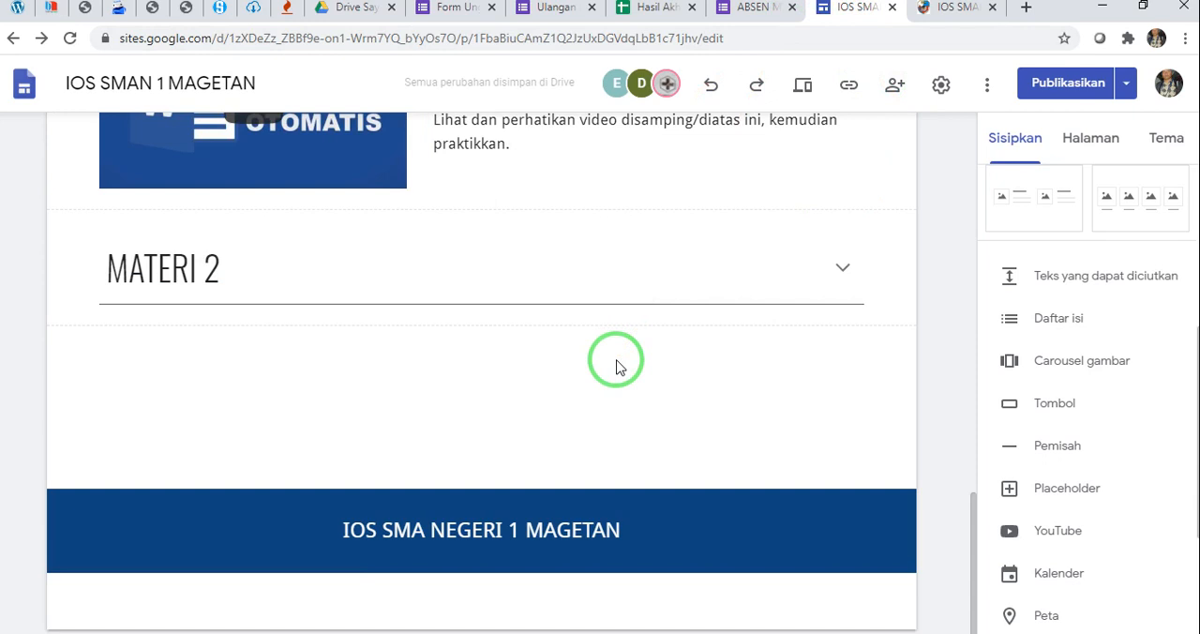
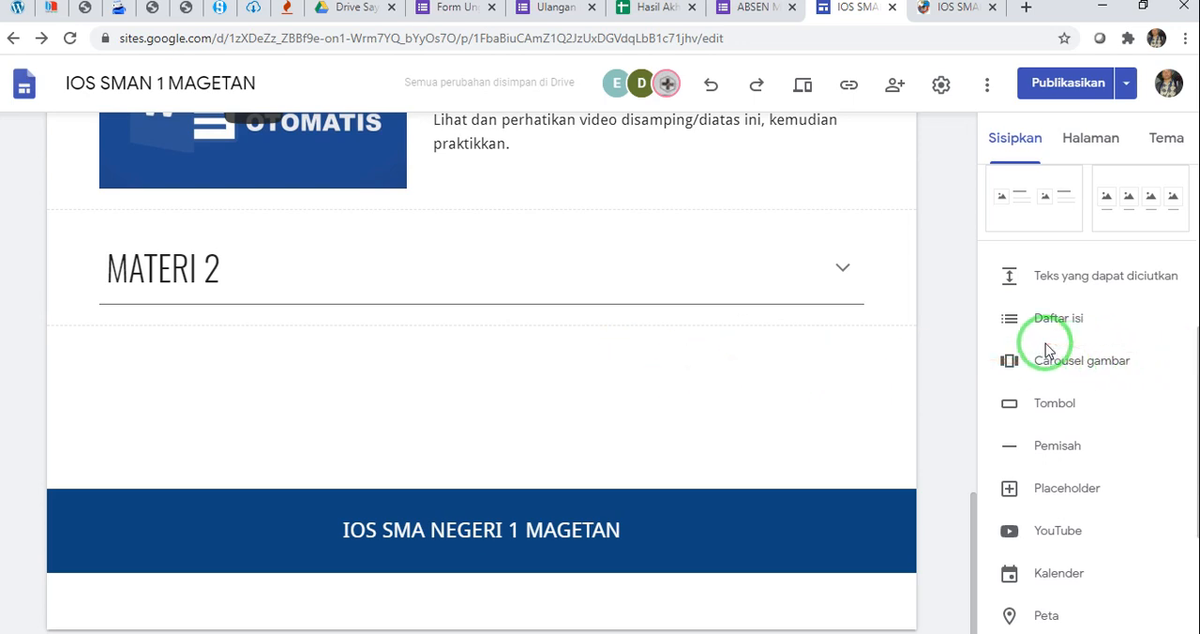
Copy "Baca dan pahamilah materi dibawah ini" from the published MATERI 2 section into a new text box below the MATERI 2 heading
{"action": "scroll", "coordinate": [1048, 349], "scroll_direction": "up", "scroll_amount": 4}
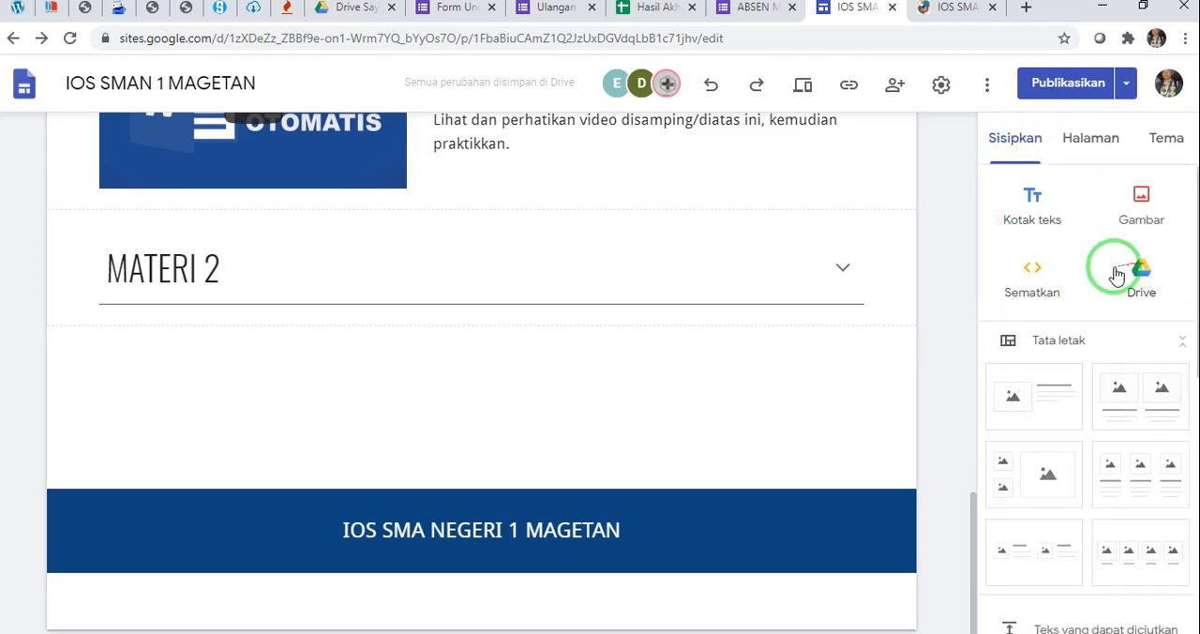
{"action": "left_click", "coordinate": [951, 10]}
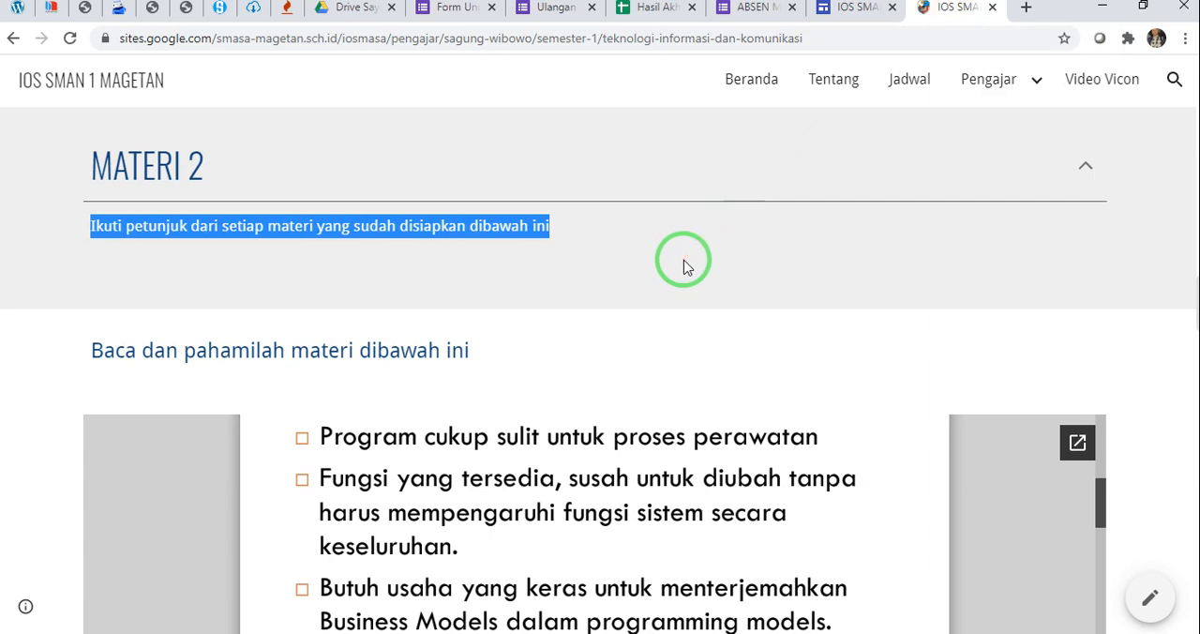
{"action": "scroll", "coordinate": [684, 267], "scroll_direction": "down", "scroll_amount": 1}
{"action": "scroll", "coordinate": [683, 267], "scroll_direction": "up", "scroll_amount": 2}
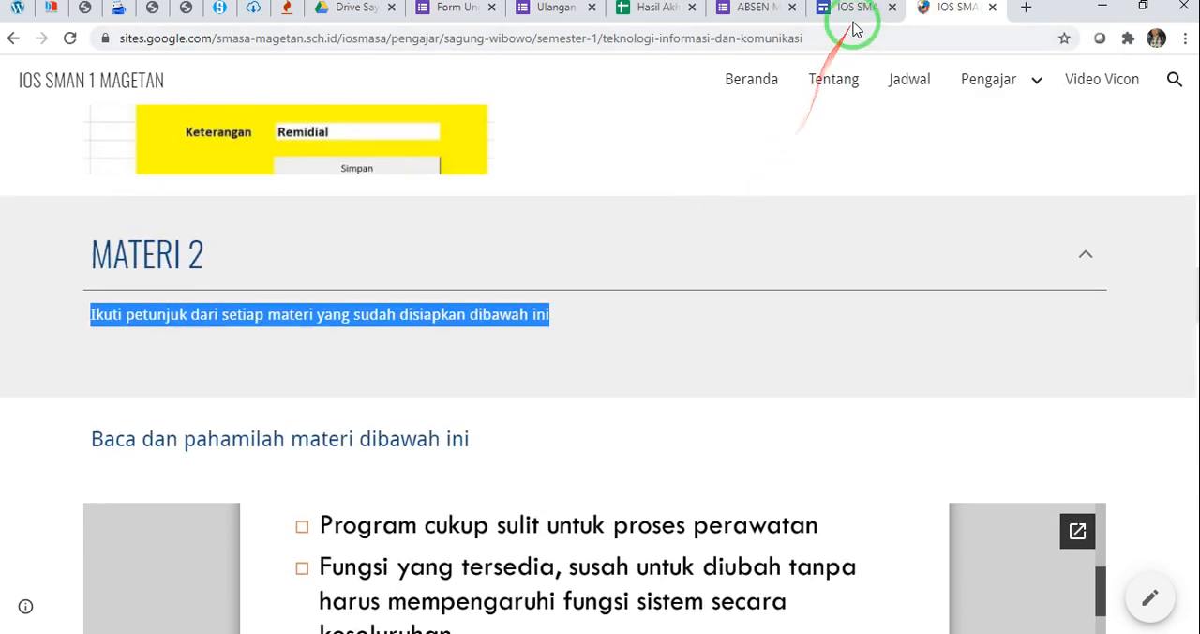
{"action": "left_click_drag", "start_coordinate": [90, 438], "coordinate": [484, 457]}
{"action": "key", "text": "ctrl+c"}
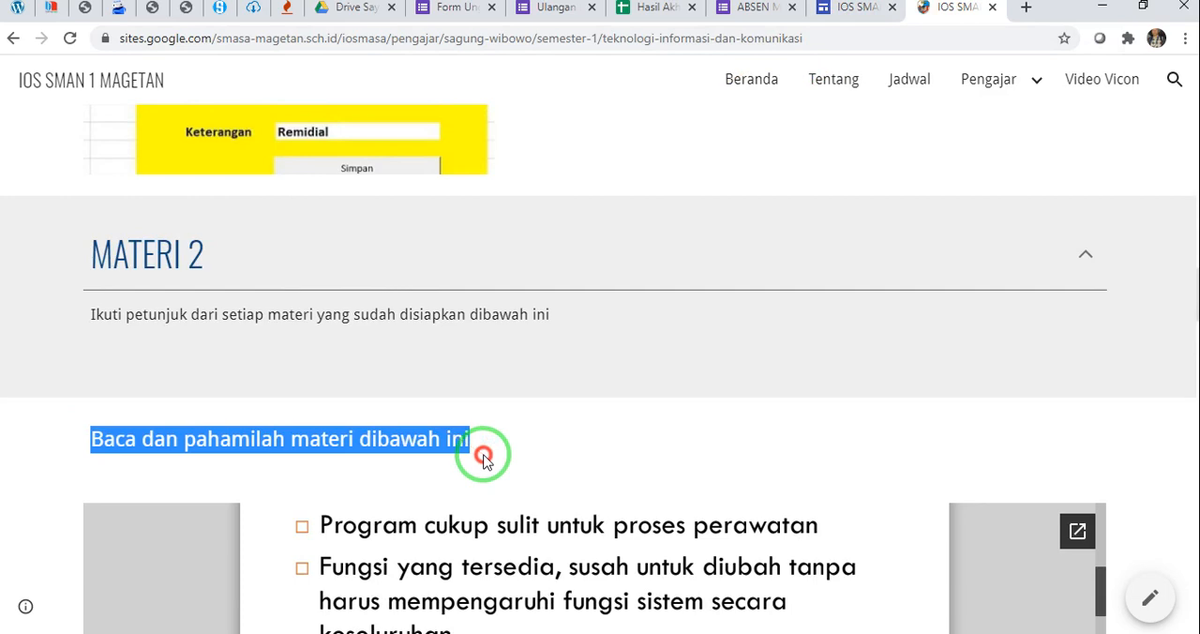
{"action": "left_click", "coordinate": [874, 12]}
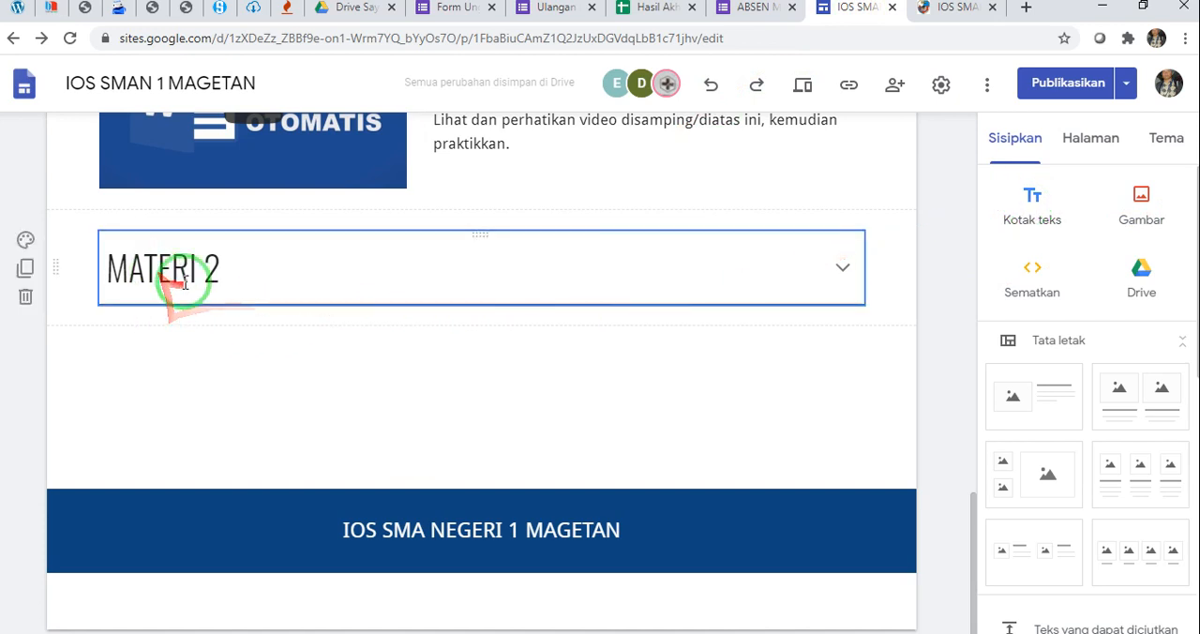
{"action": "left_click", "coordinate": [1032, 199]}
{"action": "left_click", "coordinate": [281, 289]}
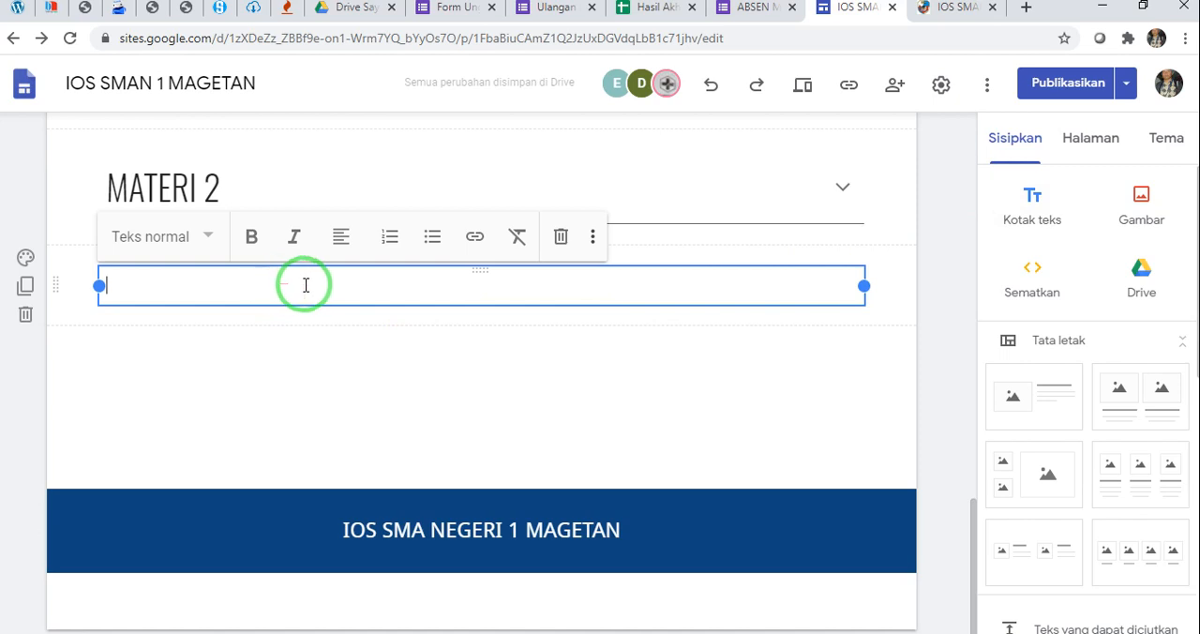
{"action": "key", "text": "ctrl+v"}
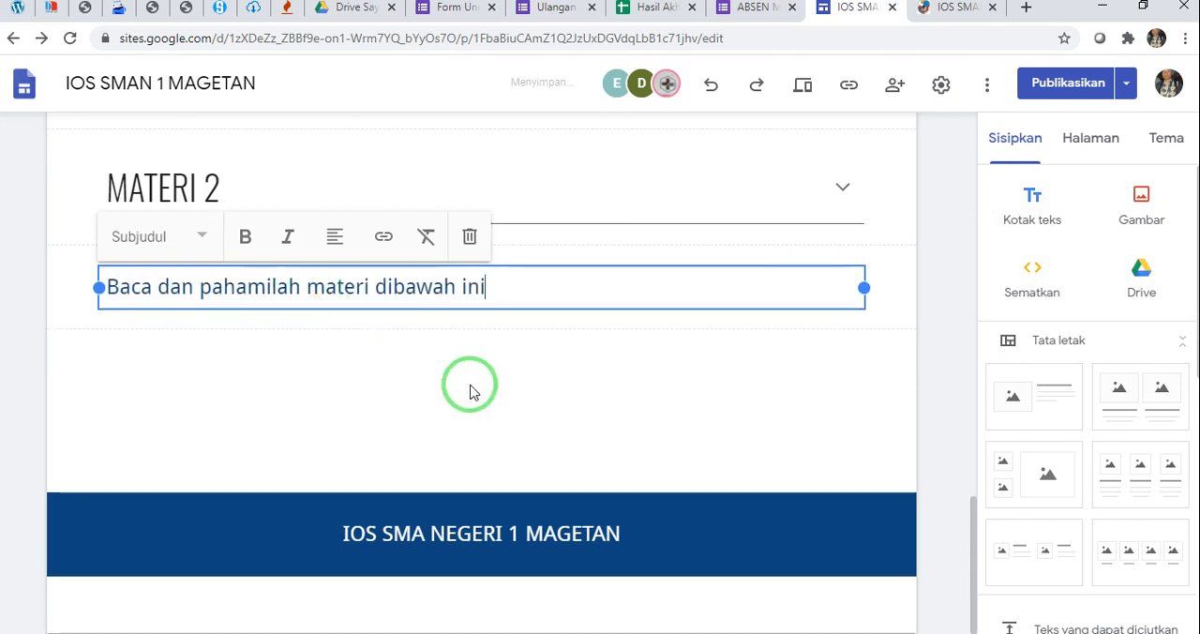
{"action": "left_click", "coordinate": [562, 405]}
Set the style of the "Baca dan pahamilah materi dibawah ini" text to Teks normal
{"action": "left_click", "coordinate": [478, 288]}
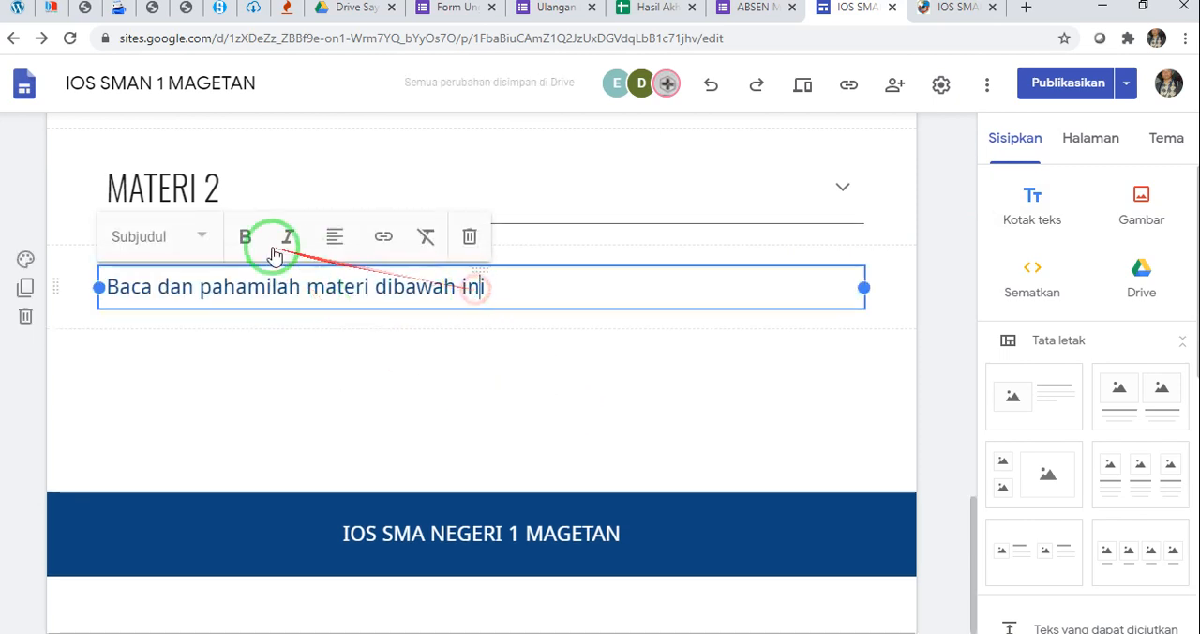
{"action": "left_click", "coordinate": [187, 236]}
{"action": "left_click", "coordinate": [178, 241]}
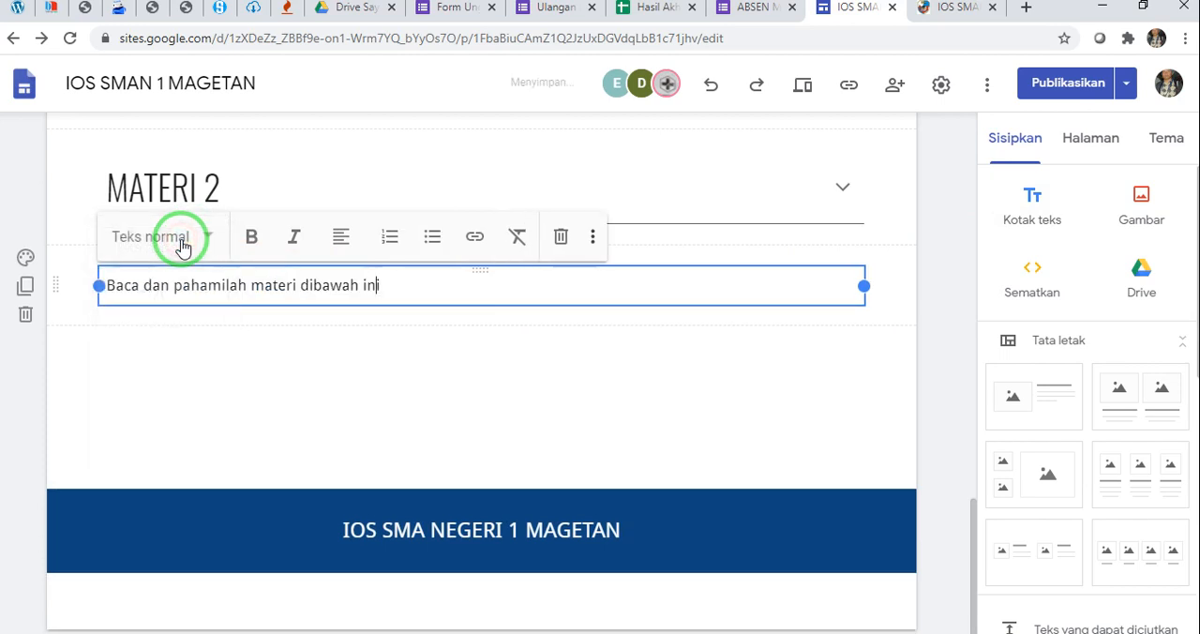
{"action": "left_click", "coordinate": [409, 353]}
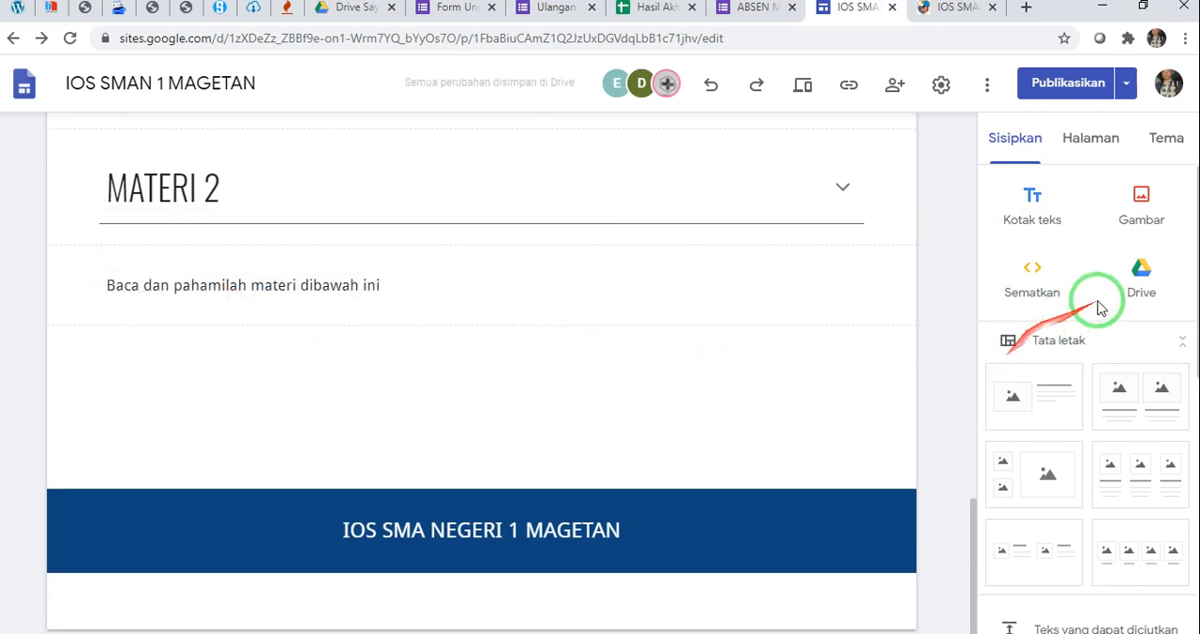
Open the Bahan Ajar folder in My Drive as the source for an embedded file
{"action": "left_click", "coordinate": [1152, 276]}
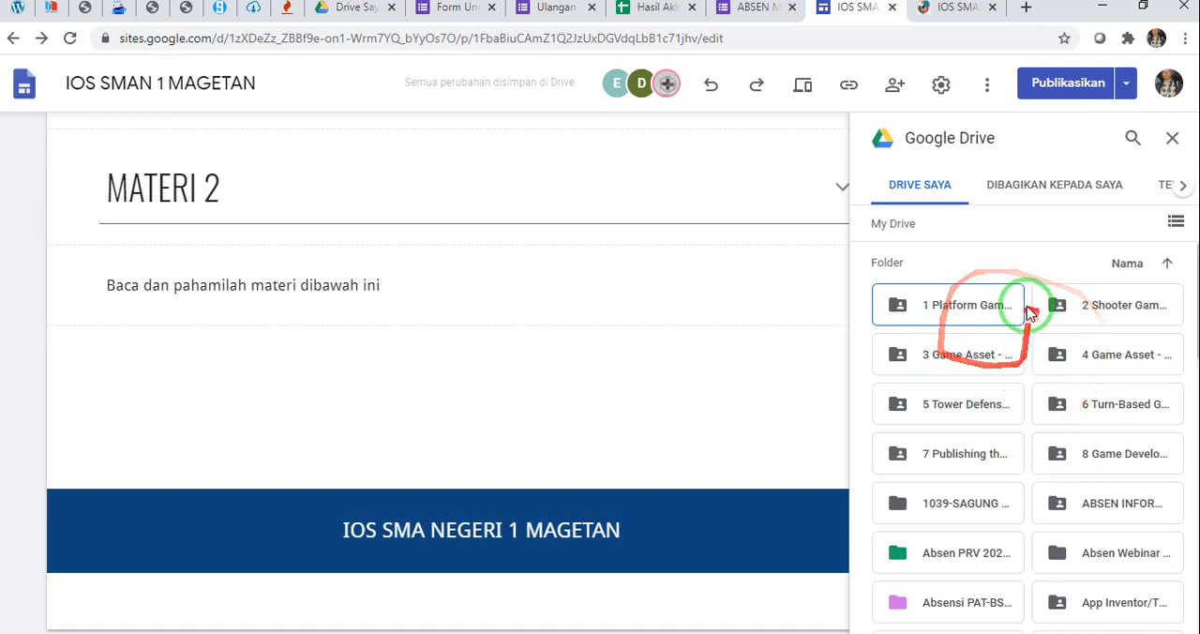
{"action": "scroll", "coordinate": [997, 354], "scroll_direction": "down", "scroll_amount": 2}
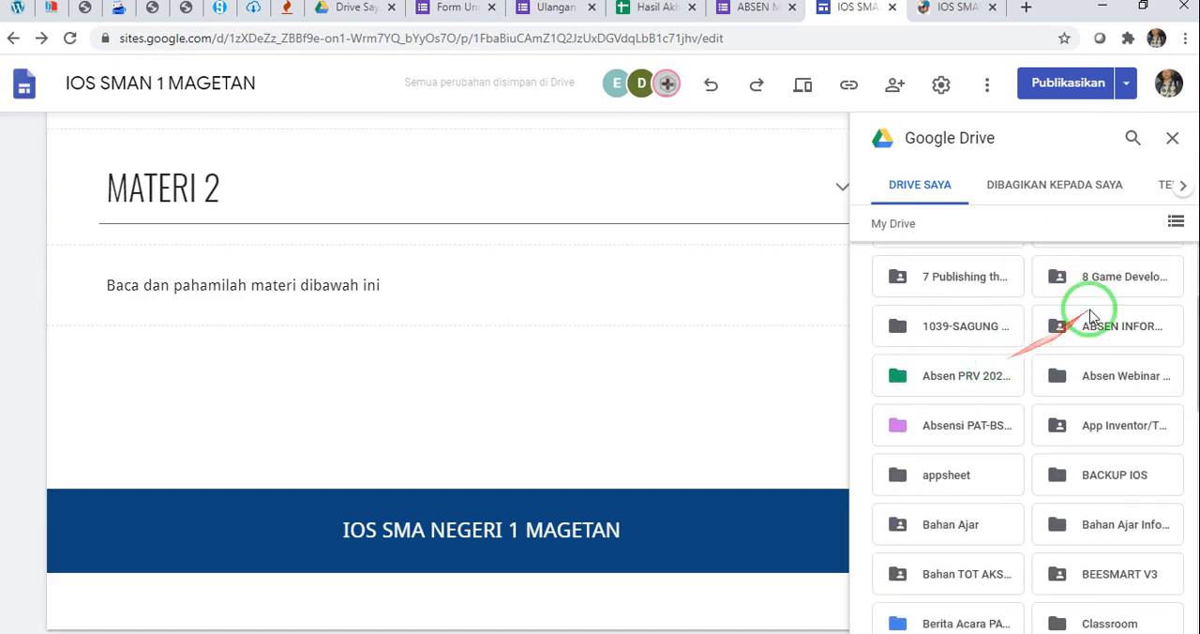
{"action": "scroll", "coordinate": [1002, 418], "scroll_direction": "down", "scroll_amount": 1}
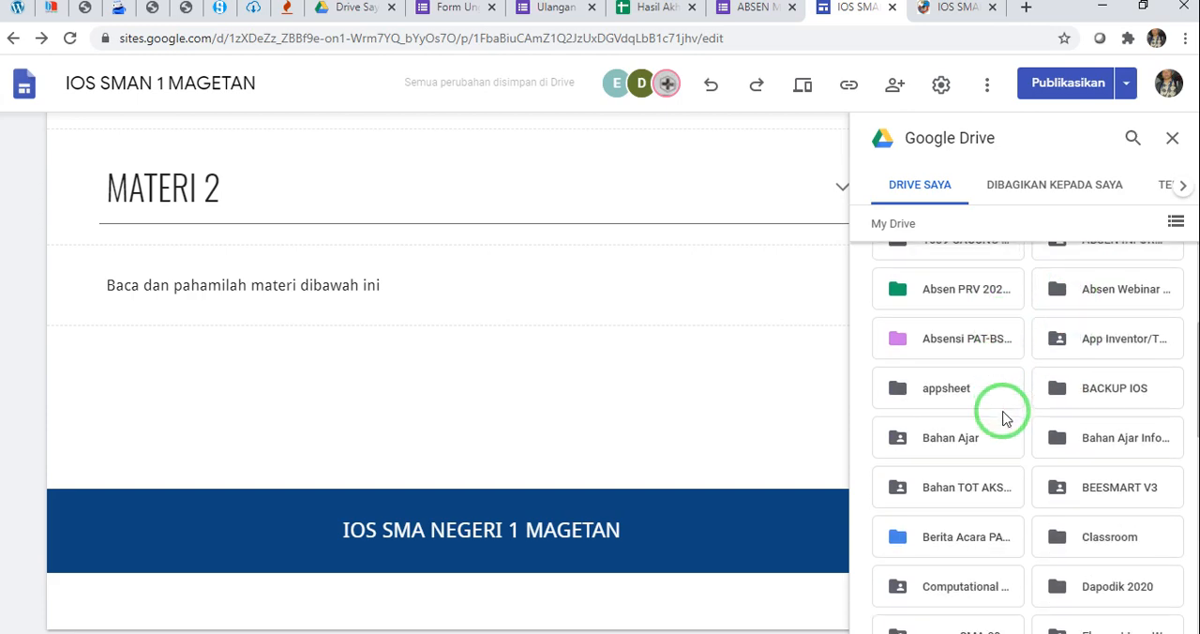
{"action": "left_click", "coordinate": [935, 440]}
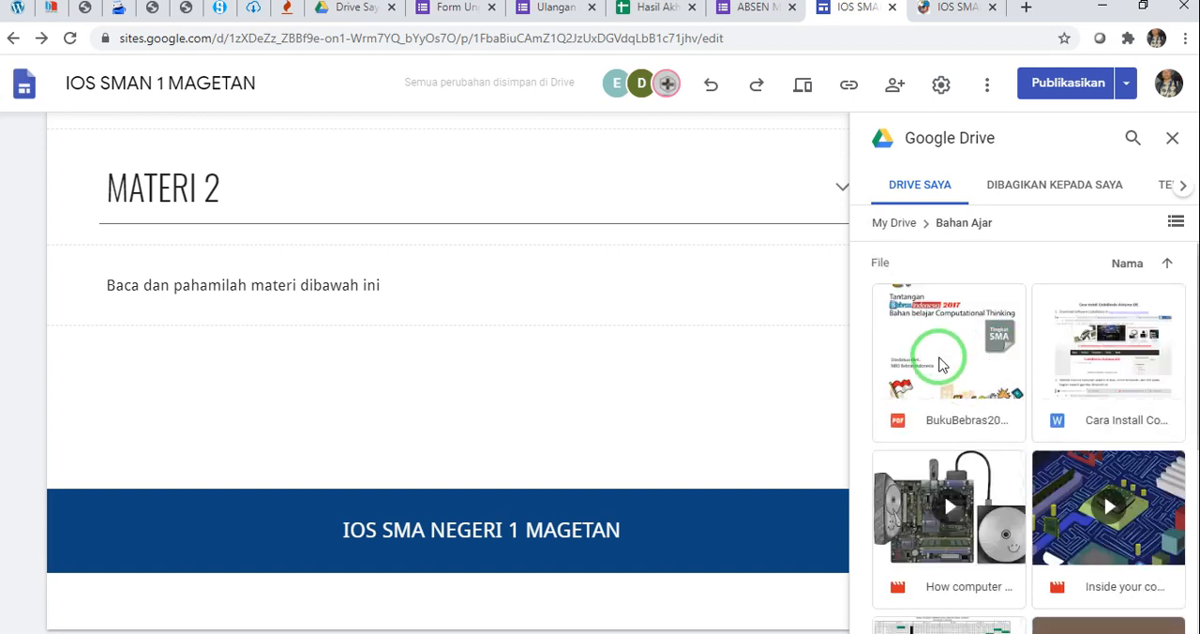
Insert the pemweb bab1 PDF and the "Orang Tua Di Era Digital" presentation from the Bahan Ajar folder into the page
{"action": "scroll", "coordinate": [940, 364], "scroll_direction": "down", "scroll_amount": 3}
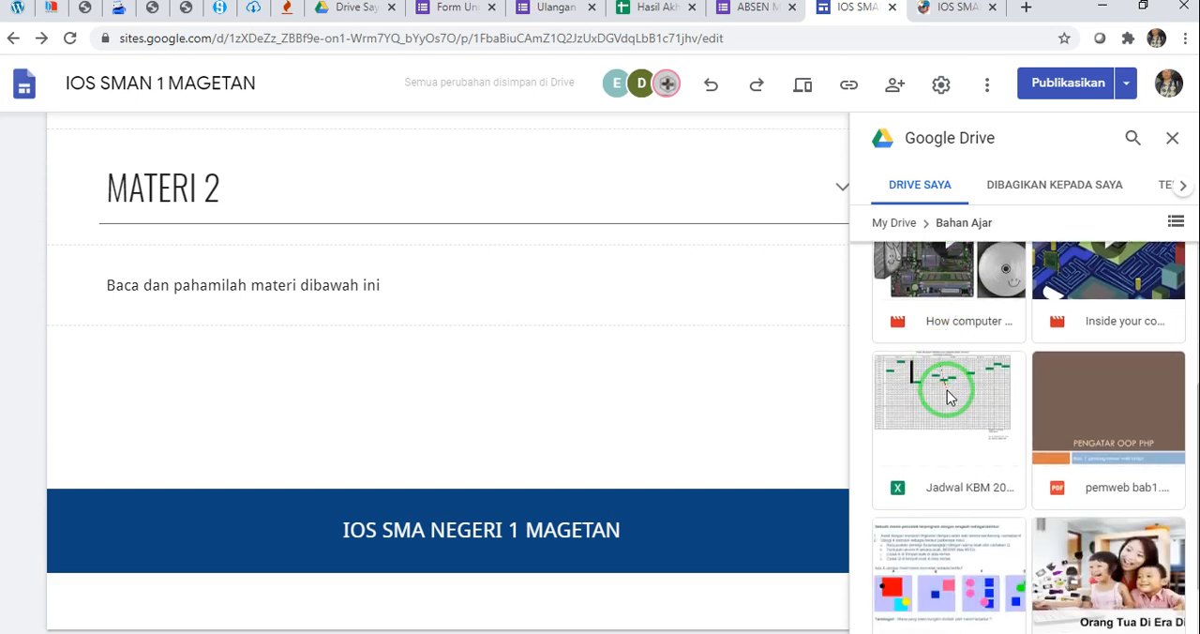
{"action": "scroll", "coordinate": [973, 457], "scroll_direction": "down", "scroll_amount": 1}
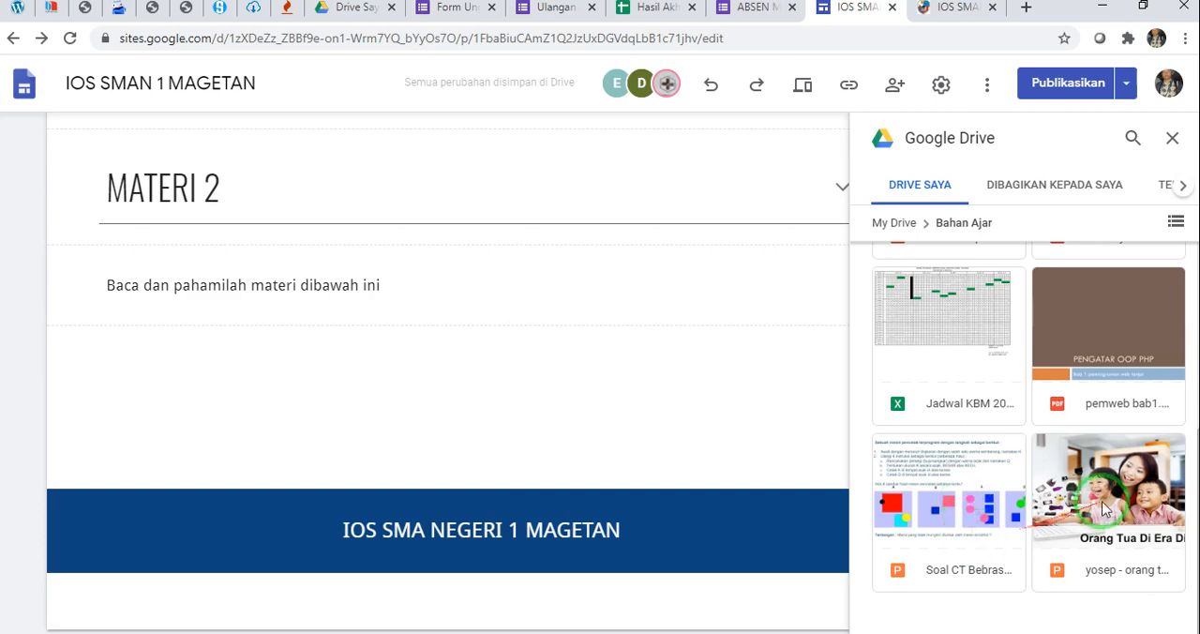
{"action": "left_click_drag", "start_coordinate": [1113, 487], "coordinate": [949, 480]}
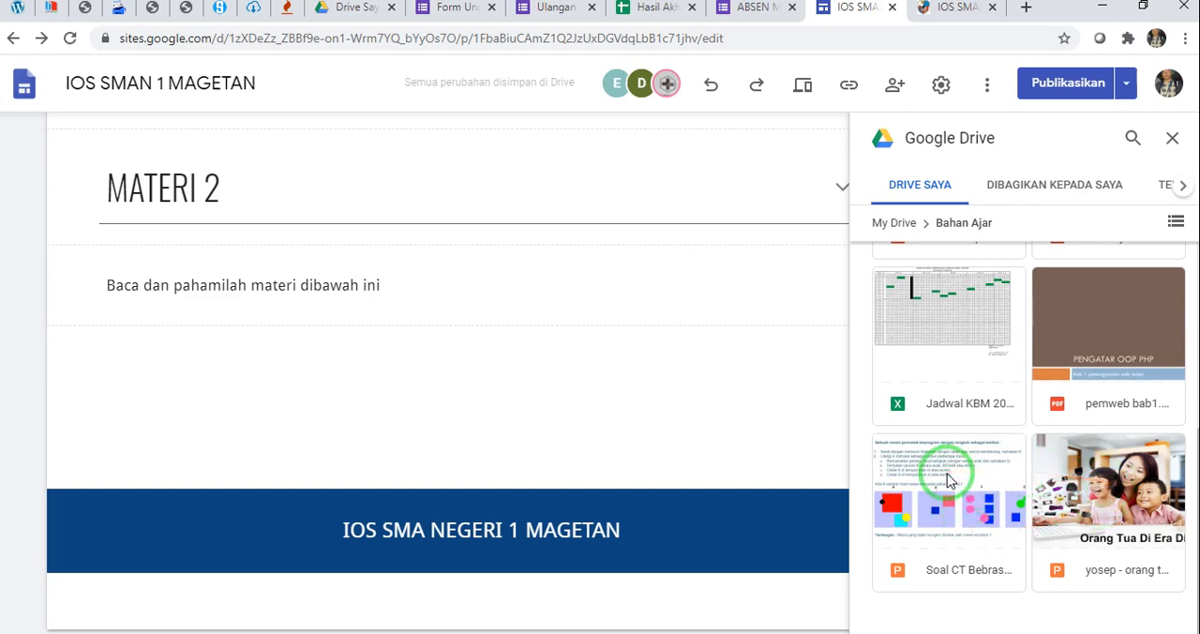
{"action": "left_click", "coordinate": [1048, 429]}
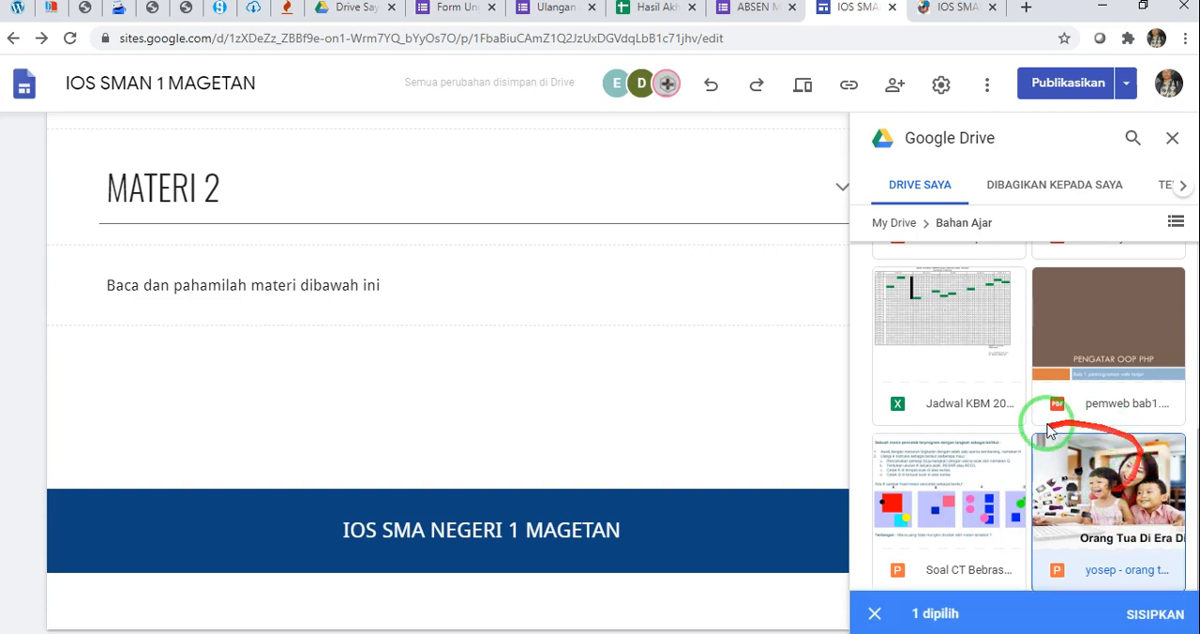
{"action": "left_click", "coordinate": [1122, 318]}
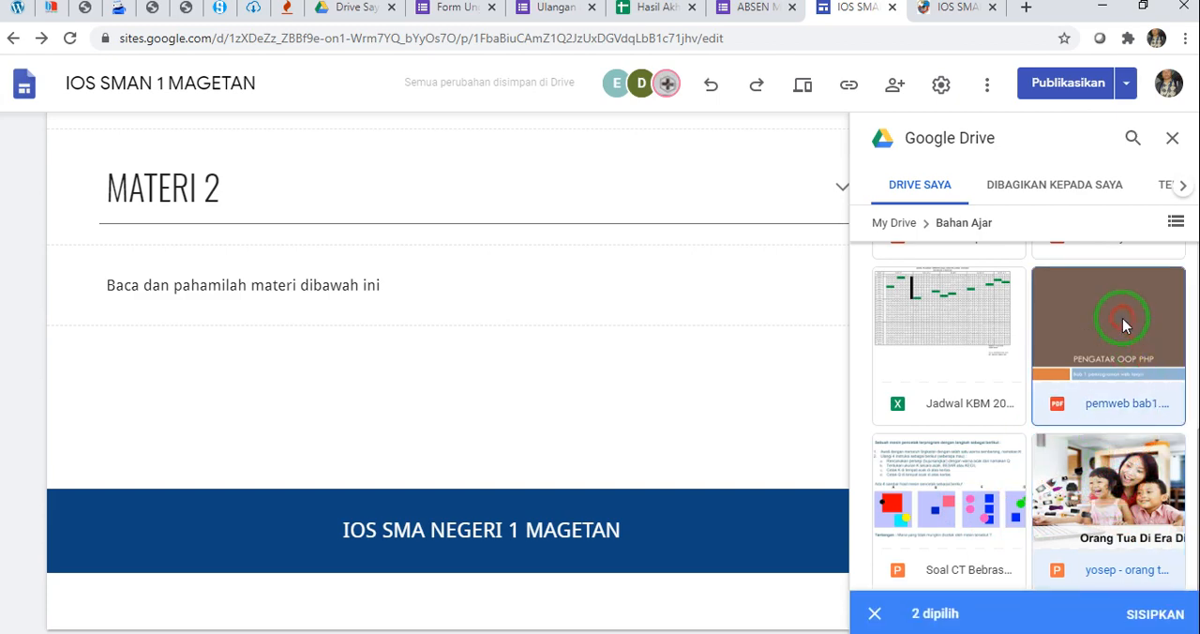
{"action": "left_click", "coordinate": [1126, 502]}
{"action": "left_click", "coordinate": [1122, 480]}
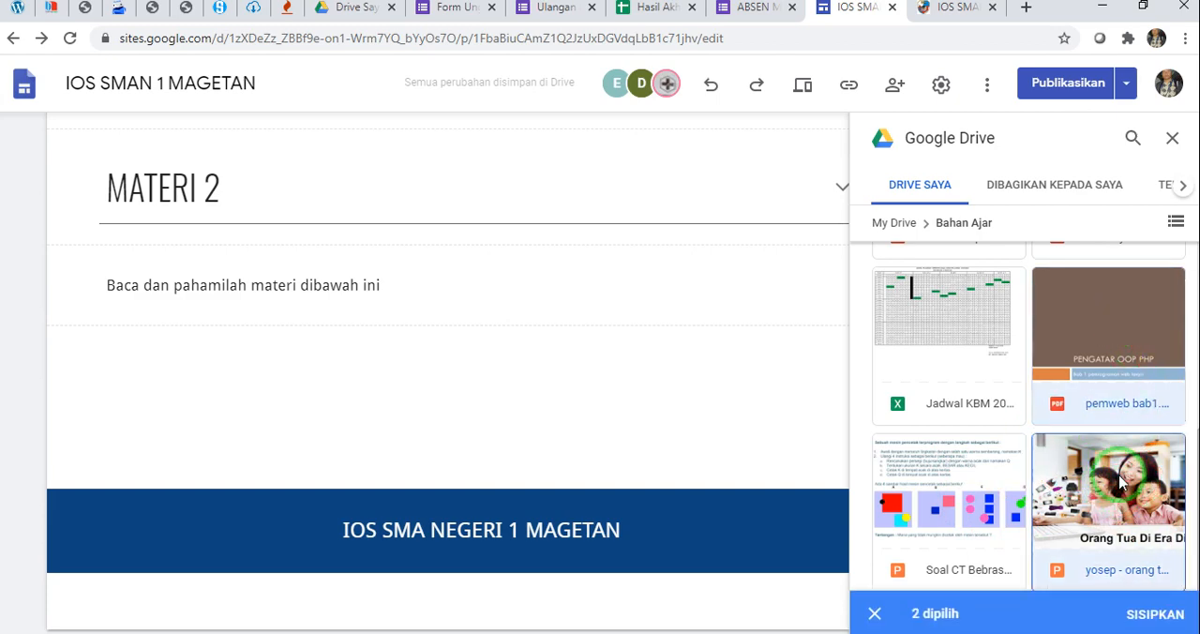
{"action": "left_click", "coordinate": [1151, 615]}
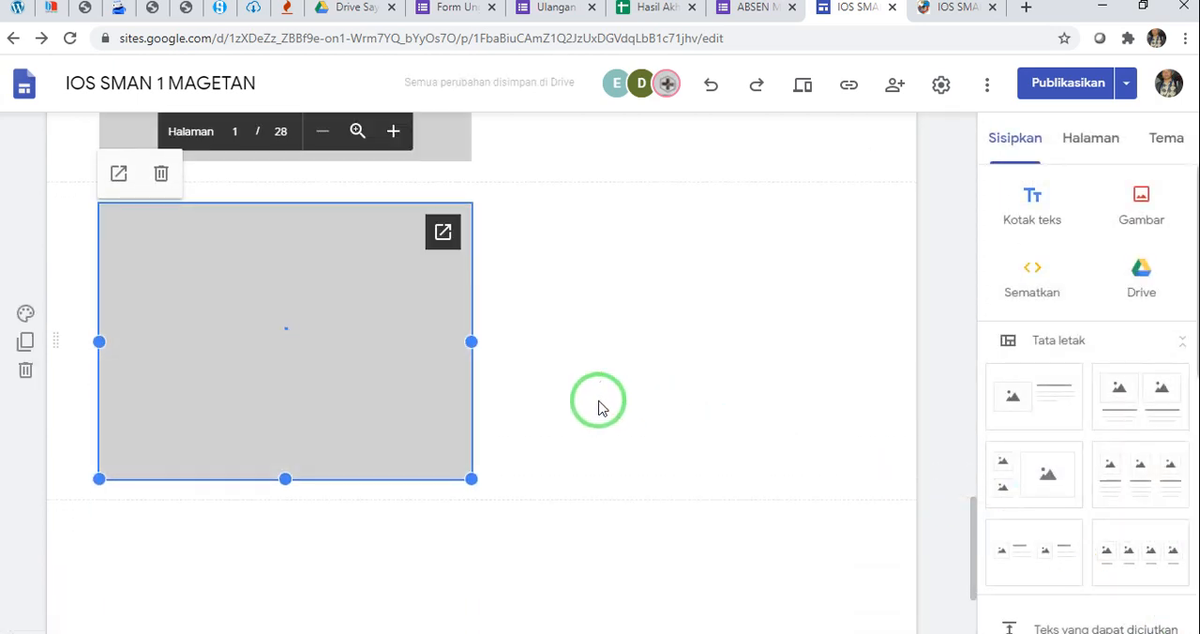
Delete the section holding the embedded "PENGATAR OOP PHP" PDF from under MATERI 2
{"action": "scroll", "coordinate": [601, 408], "scroll_direction": "up", "scroll_amount": 1}
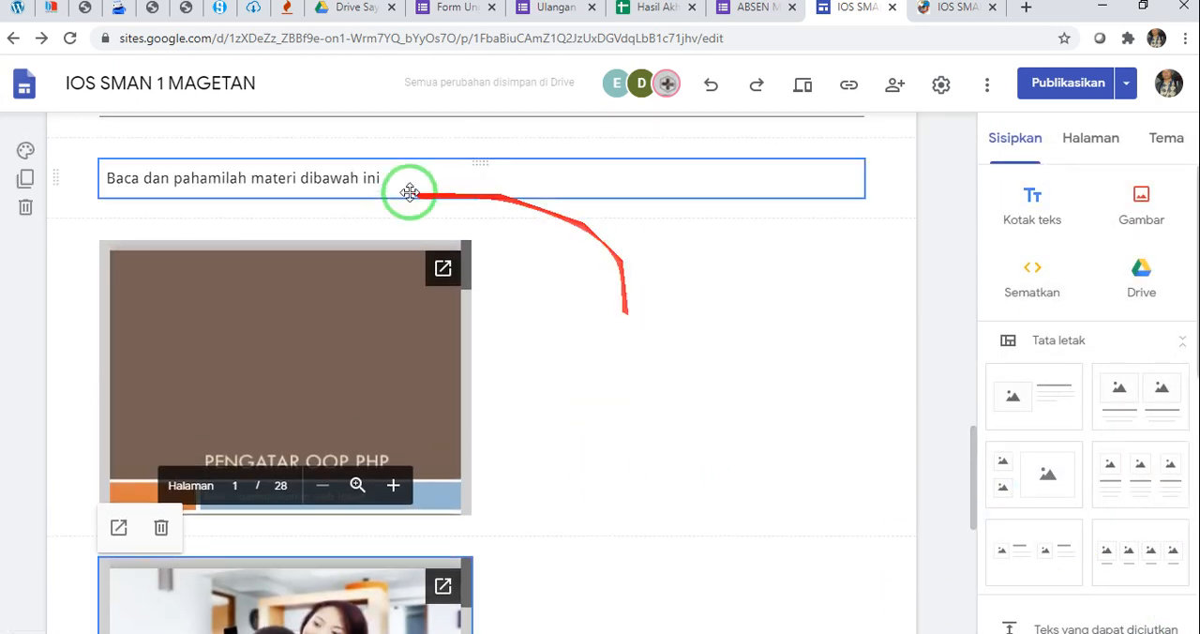
{"action": "left_click", "coordinate": [330, 367]}
{"action": "scroll", "coordinate": [423, 409], "scroll_direction": "down", "scroll_amount": 1}
{"action": "scroll", "coordinate": [423, 408], "scroll_direction": "down", "scroll_amount": 2}
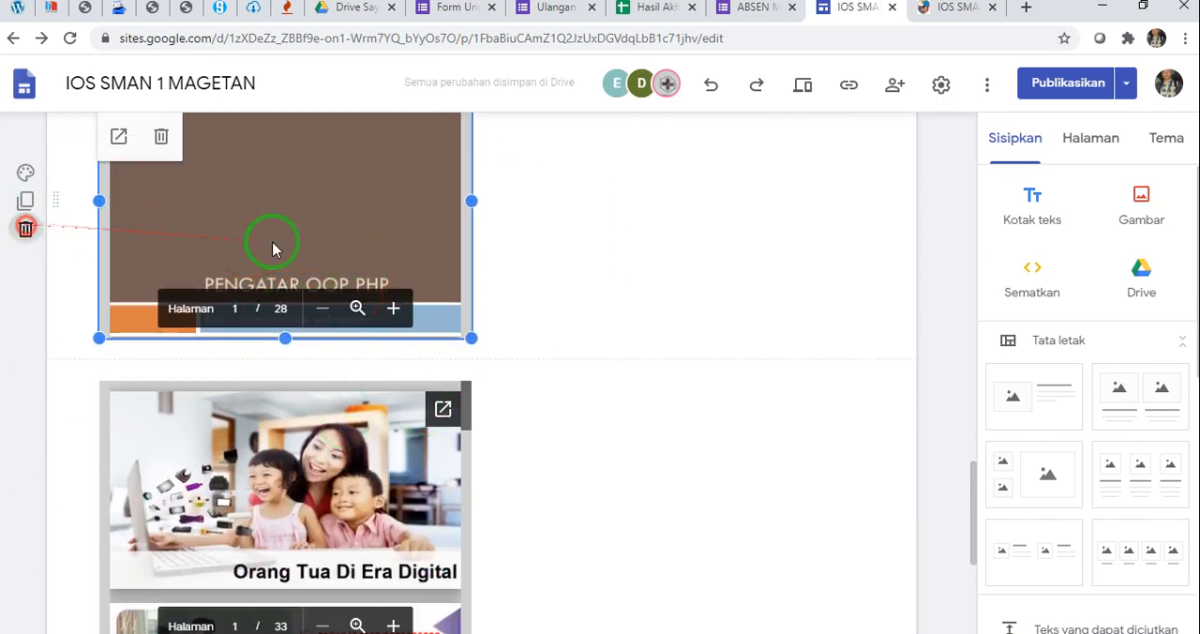
{"action": "left_click", "coordinate": [16, 229]}
{"action": "left_click", "coordinate": [403, 482]}
{"action": "scroll", "coordinate": [488, 464], "scroll_direction": "down", "scroll_amount": 2}
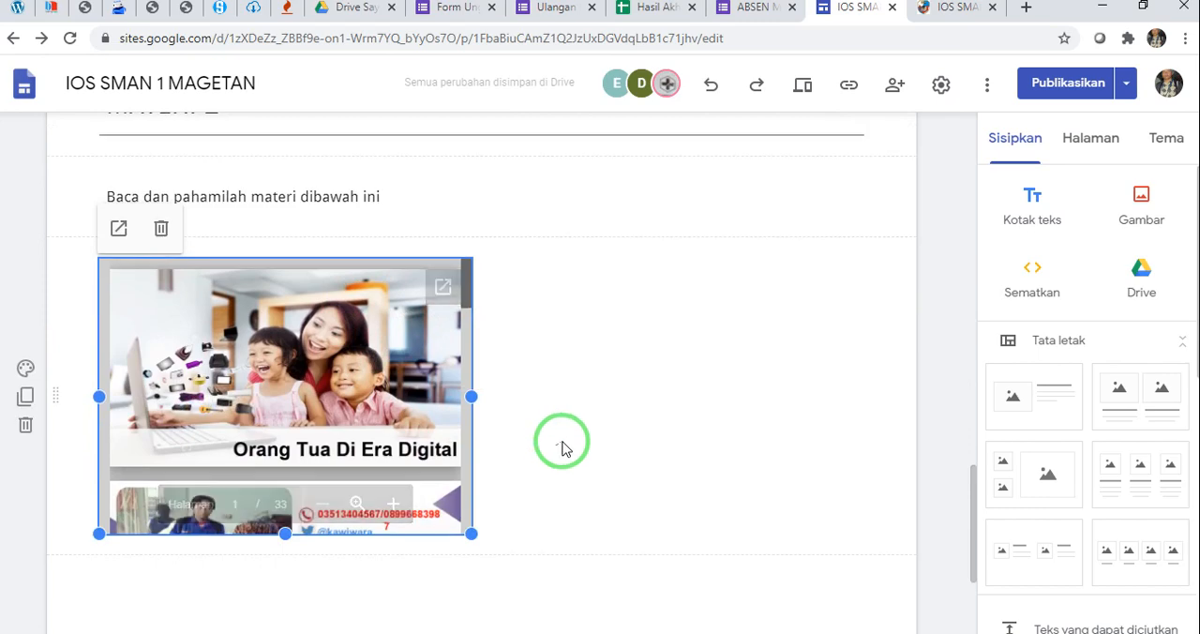
Widen the embedded "Orang Tua Di Era Digital" presentation to the full content width and make it taller
{"action": "scroll", "coordinate": [572, 429], "scroll_direction": "up", "scroll_amount": 2}
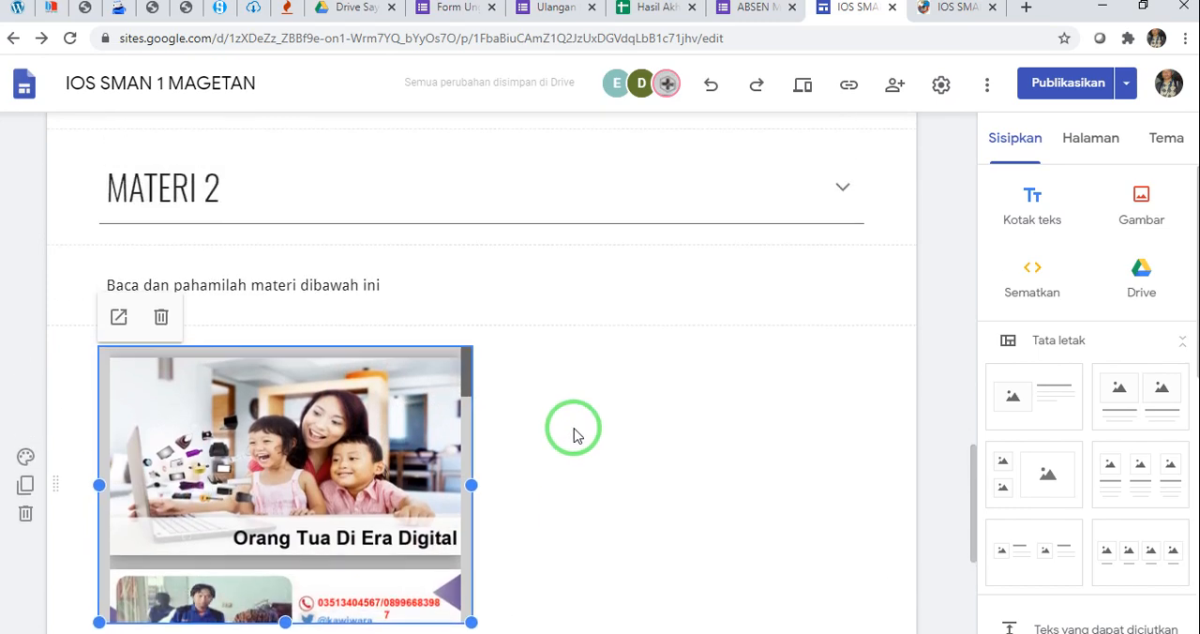
{"action": "scroll", "coordinate": [553, 436], "scroll_direction": "down", "scroll_amount": 2}
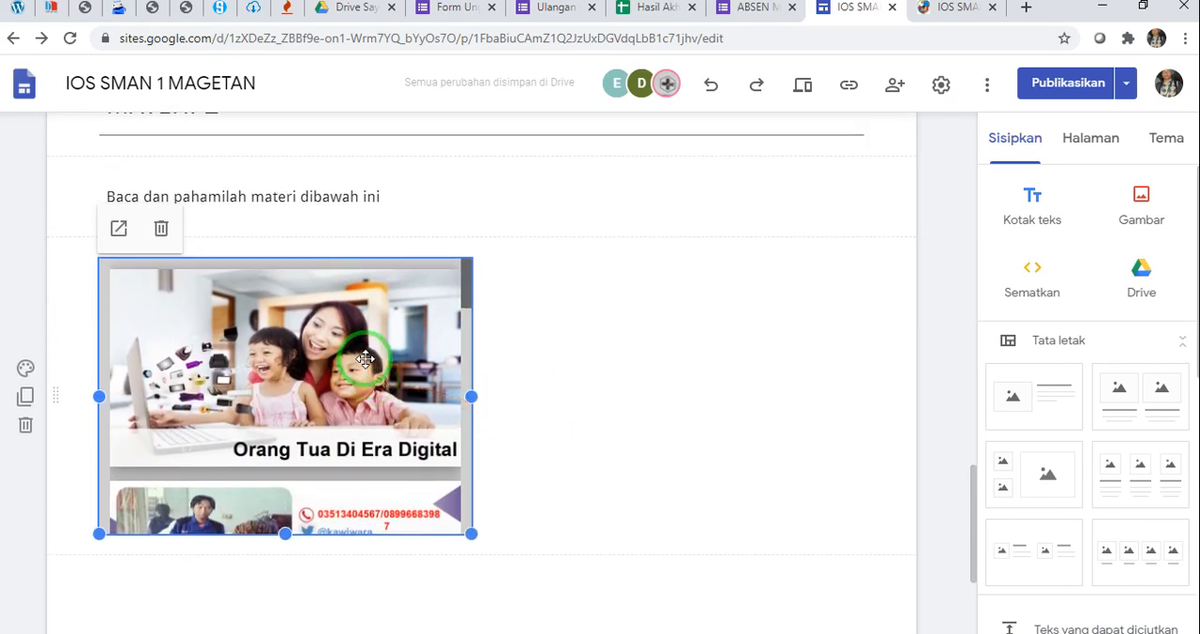
{"action": "left_click_drag", "start_coordinate": [474, 396], "coordinate": [863, 403]}
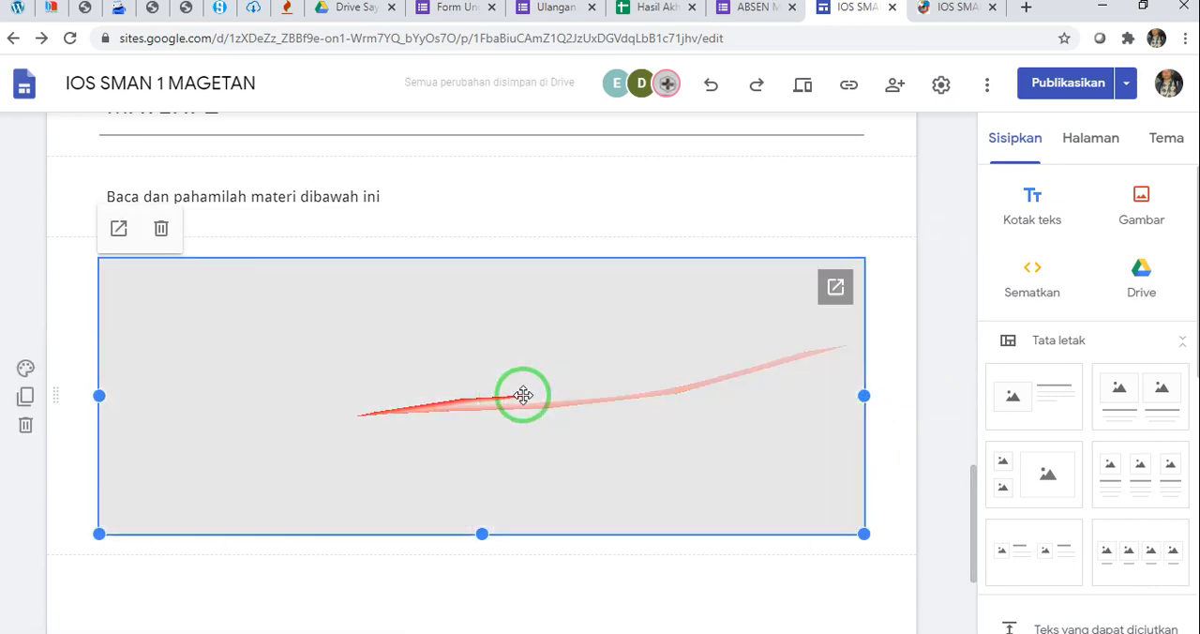
{"action": "scroll", "coordinate": [524, 395], "scroll_direction": "down", "scroll_amount": 2}
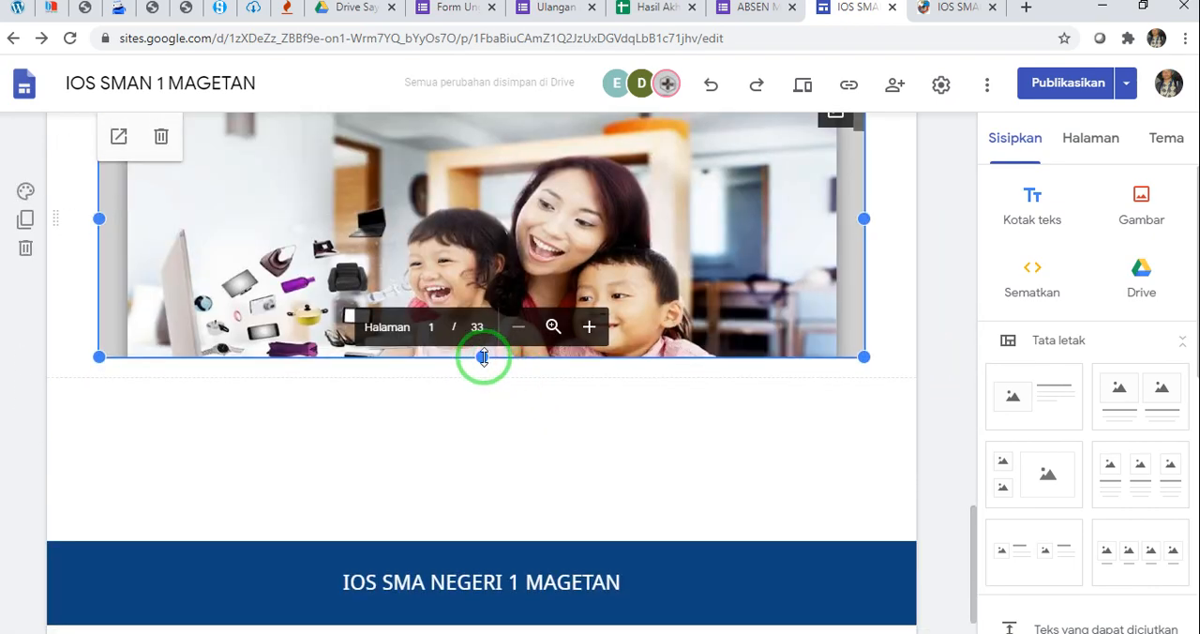
{"action": "left_click_drag", "start_coordinate": [483, 356], "coordinate": [493, 414]}
{"action": "left_click_drag", "start_coordinate": [487, 356], "coordinate": [765, 405]}
Examine the enlarged presentation and the layout of the rows around the MATERI 2 heading
{"action": "scroll", "coordinate": [766, 404], "scroll_direction": "up", "scroll_amount": 3}
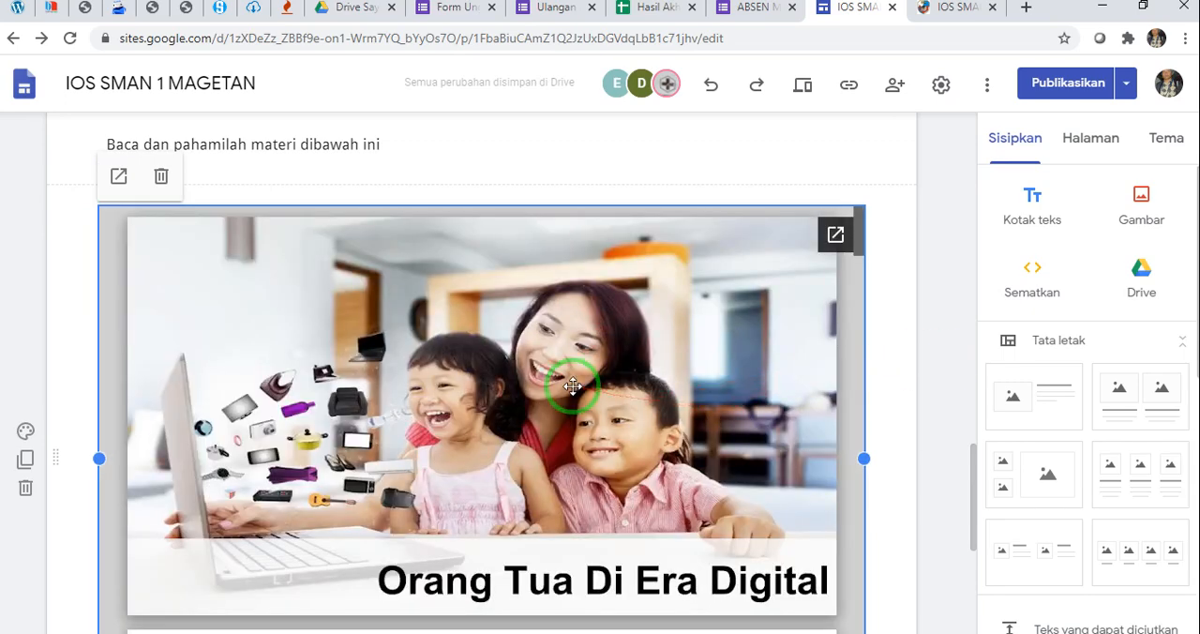
{"action": "scroll", "coordinate": [689, 405], "scroll_direction": "down", "scroll_amount": 3}
{"action": "scroll", "coordinate": [738, 352], "scroll_direction": "up", "scroll_amount": 4}
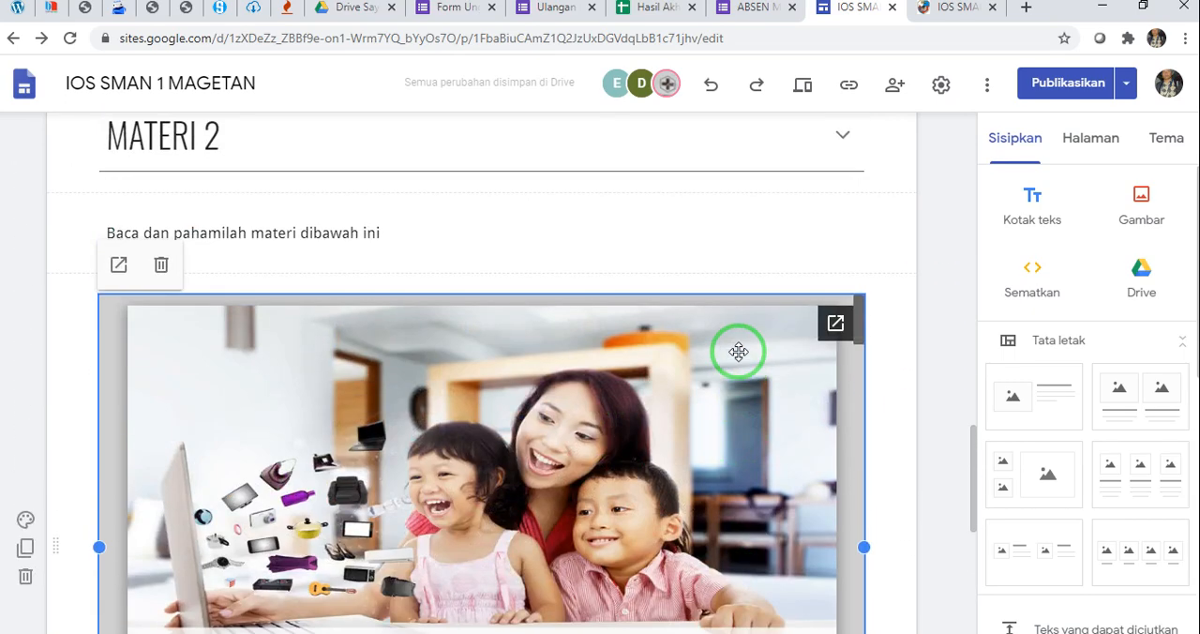
{"action": "scroll", "coordinate": [530, 248], "scroll_direction": "down", "scroll_amount": 3}
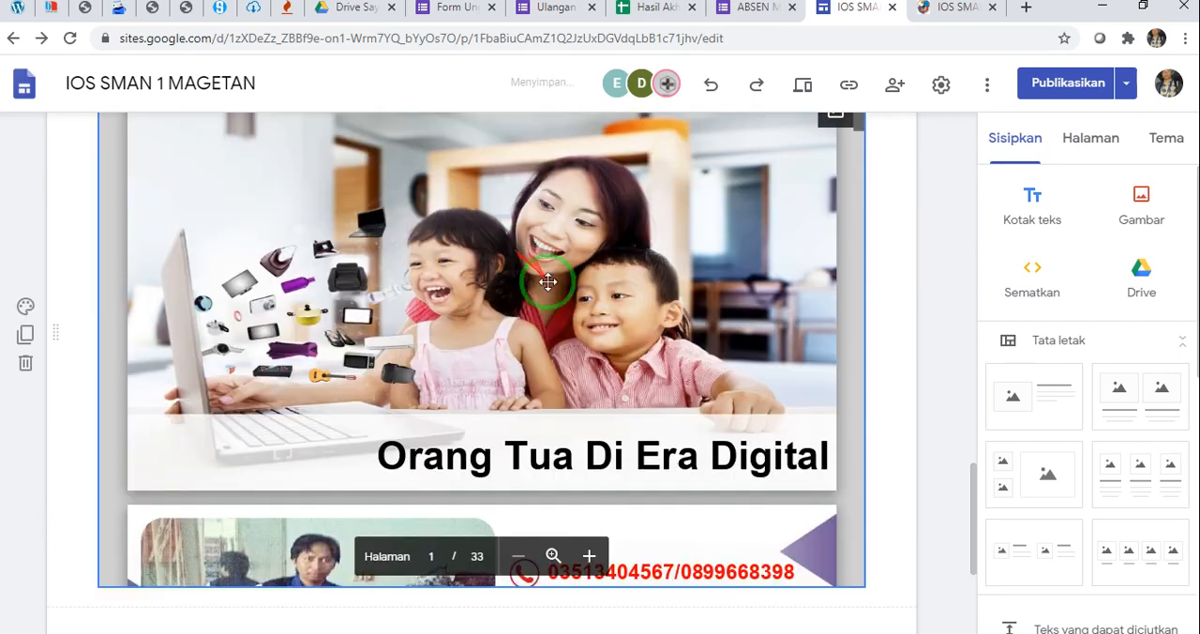
{"action": "scroll", "coordinate": [610, 325], "scroll_direction": "down", "scroll_amount": 2}
{"action": "scroll", "coordinate": [659, 235], "scroll_direction": "up", "scroll_amount": 3}
{"action": "left_click", "coordinate": [514, 292]}
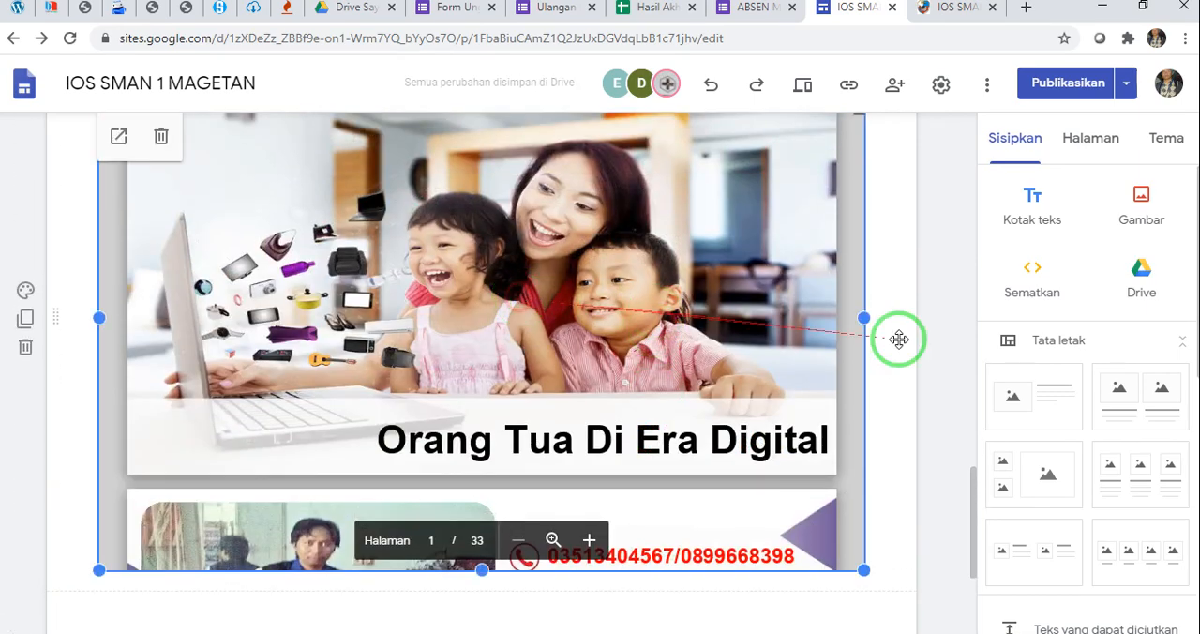
{"action": "left_click", "coordinate": [891, 324]}
{"action": "scroll", "coordinate": [891, 324], "scroll_direction": "up", "scroll_amount": 5}
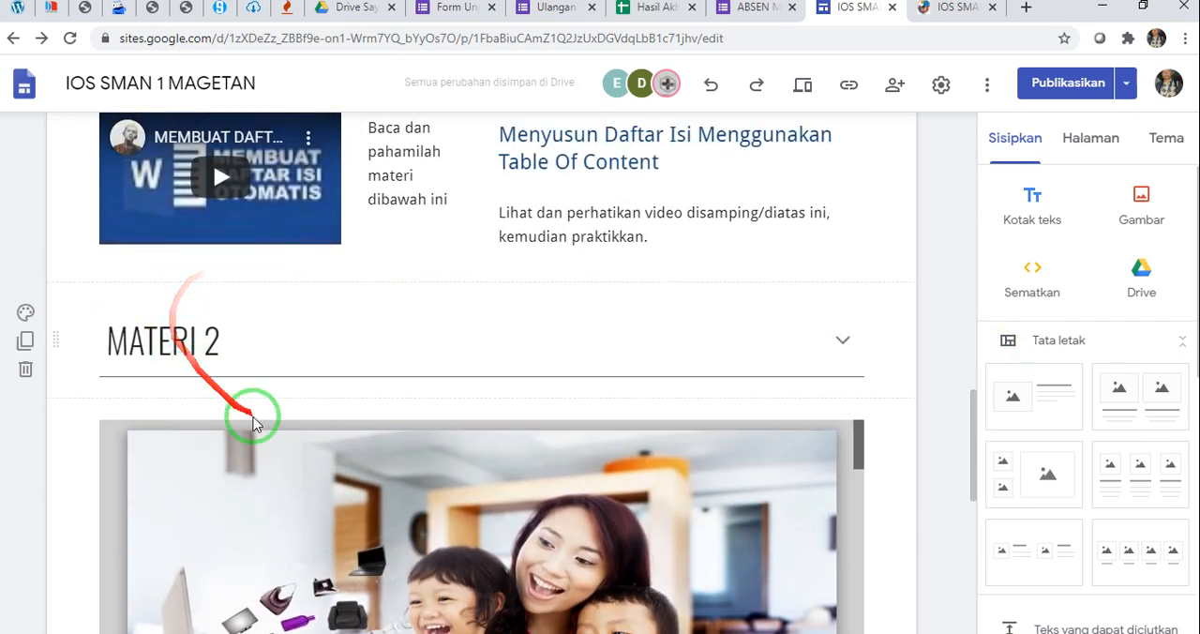
{"action": "left_click", "coordinate": [249, 407]}
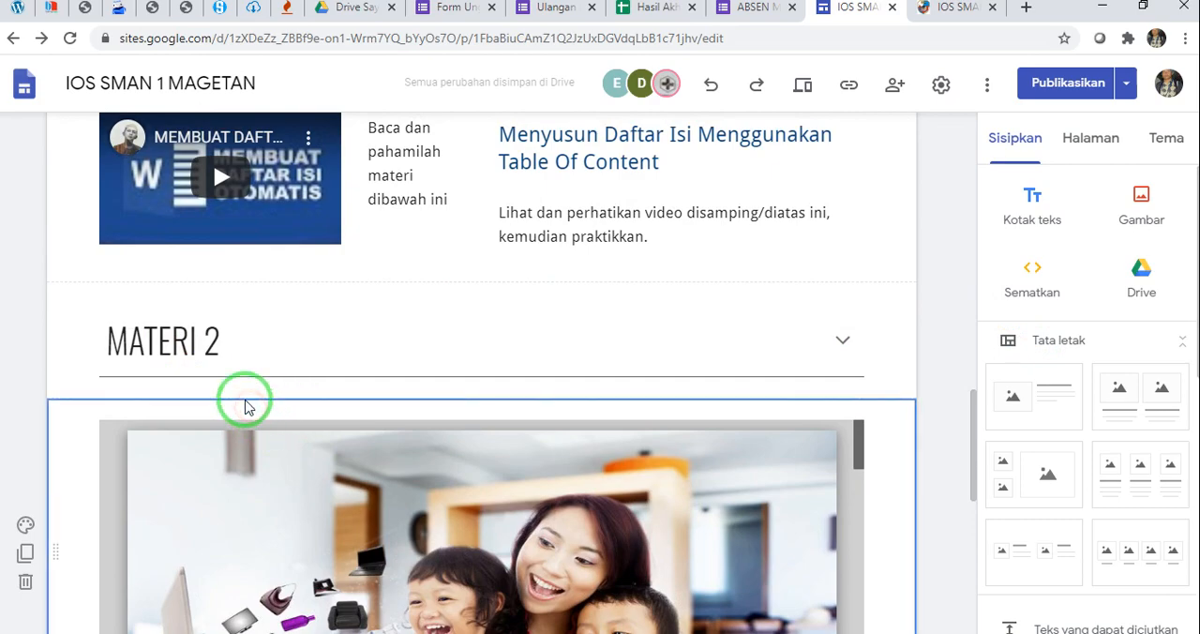
{"action": "scroll", "coordinate": [245, 405], "scroll_direction": "down", "scroll_amount": 5}
{"action": "scroll", "coordinate": [246, 405], "scroll_direction": "down", "scroll_amount": 2}
{"action": "scroll", "coordinate": [481, 356], "scroll_direction": "up", "scroll_amount": 5}
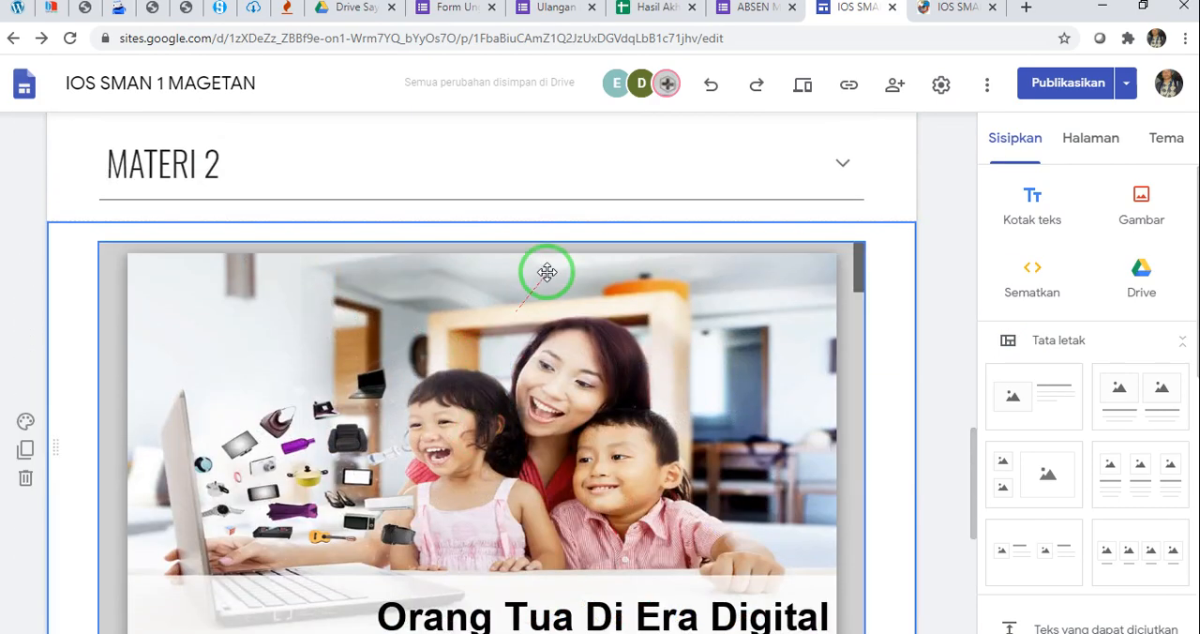
Fill the text box between the MATERI 2 heading and the presentation with "Baca dan pahamilah materi dibawah ini"
{"action": "type", "text": "Baca dan pahamilah materi dibawah ini"}
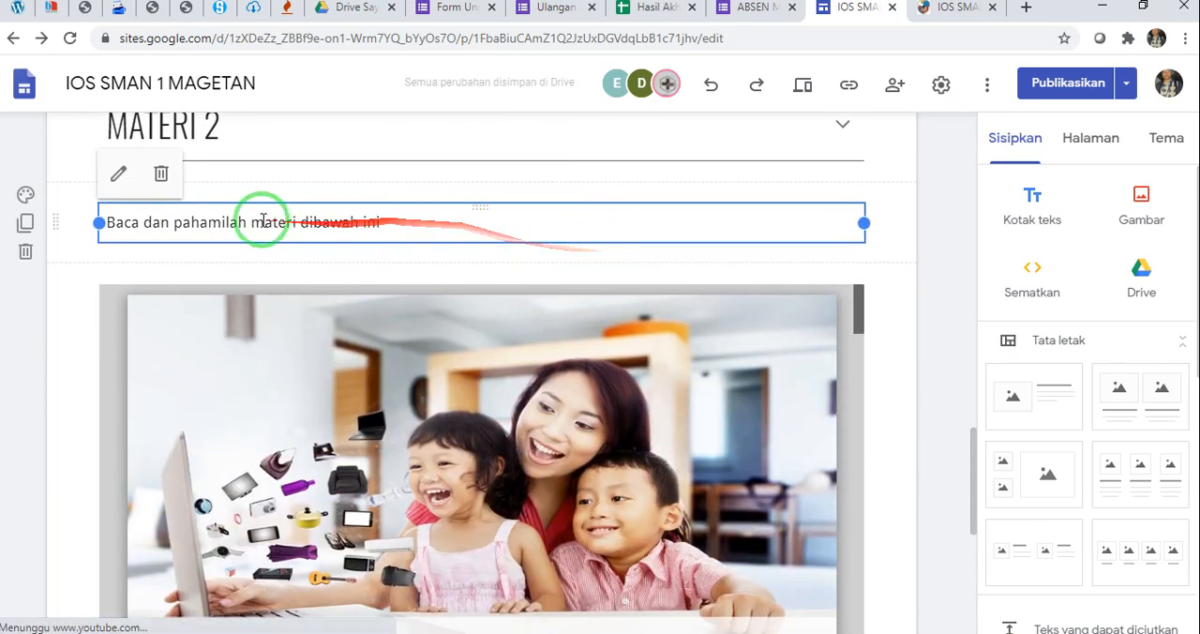
{"action": "left_click", "coordinate": [911, 305]}
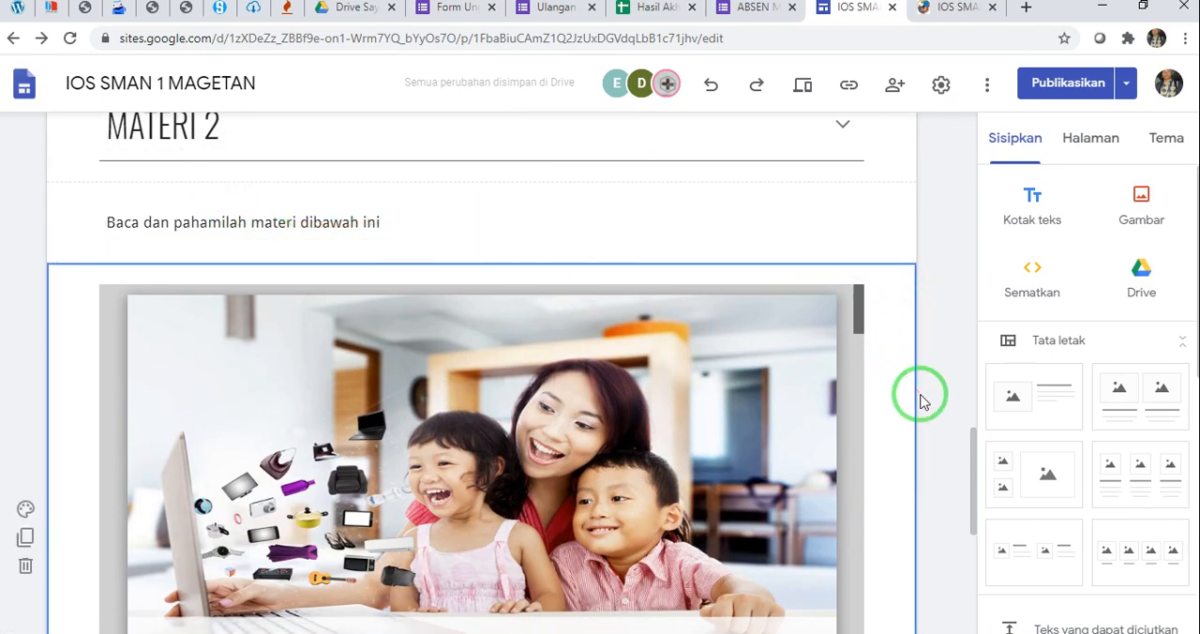
{"action": "scroll", "coordinate": [919, 400], "scroll_direction": "down", "scroll_amount": 5}
{"action": "left_click", "coordinate": [665, 365]}
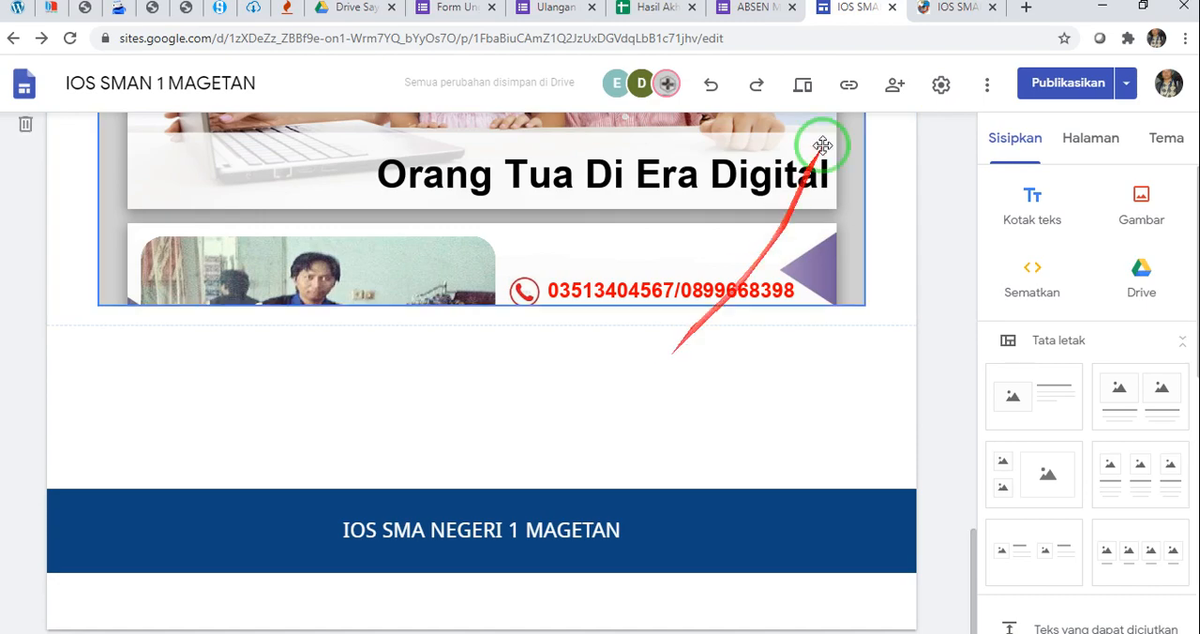
Copy "Perhatikan Contoh Kasus dibawah ini. Baca dan Pahamilah" from the published page into a new text box below the "Orang Tua Di Era Digital" presentation
{"action": "left_click", "coordinate": [954, 10]}
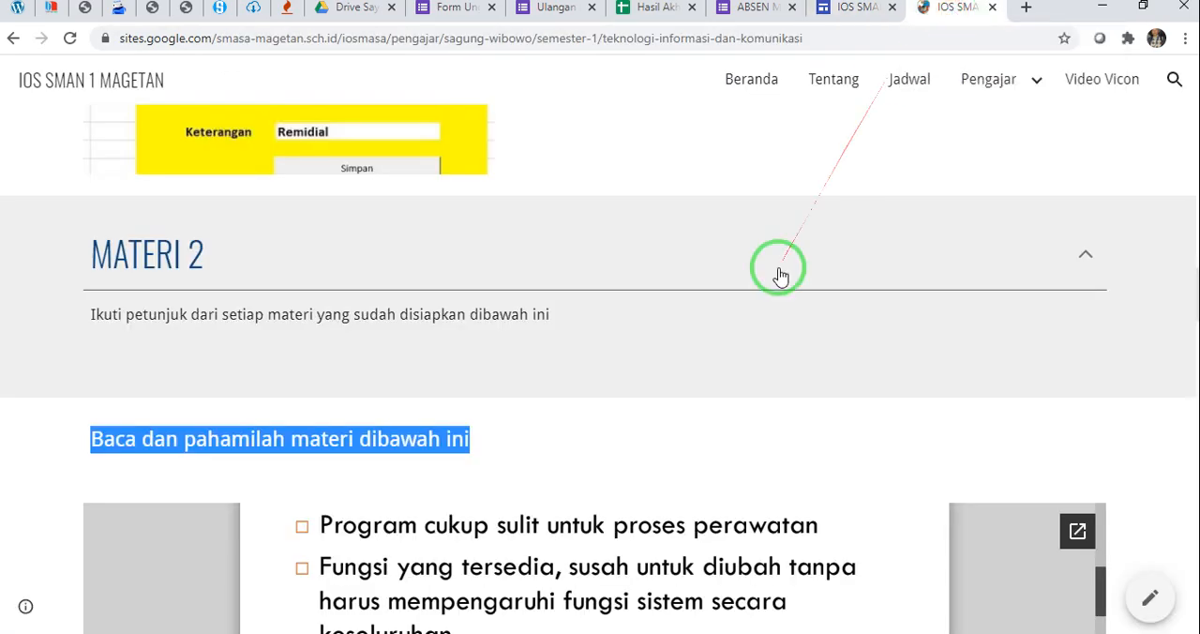
{"action": "scroll", "coordinate": [778, 274], "scroll_direction": "down", "scroll_amount": 10}
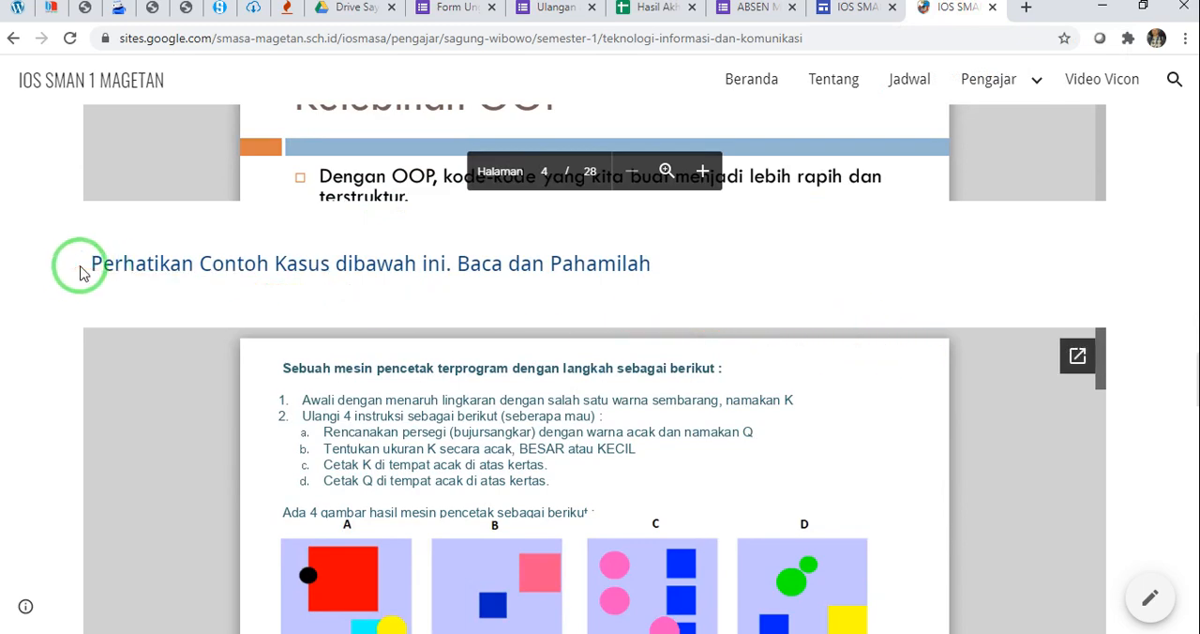
{"action": "left_click_drag", "start_coordinate": [80, 271], "coordinate": [656, 288]}
{"action": "key", "text": "ctrl+c"}
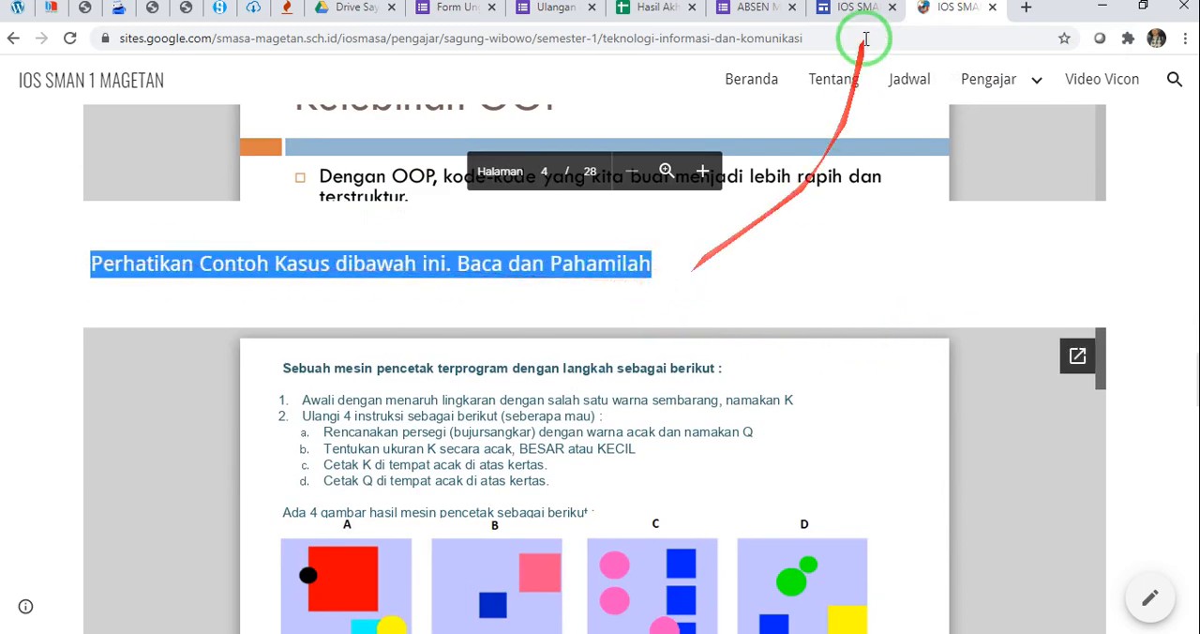
{"action": "left_click", "coordinate": [862, 9]}
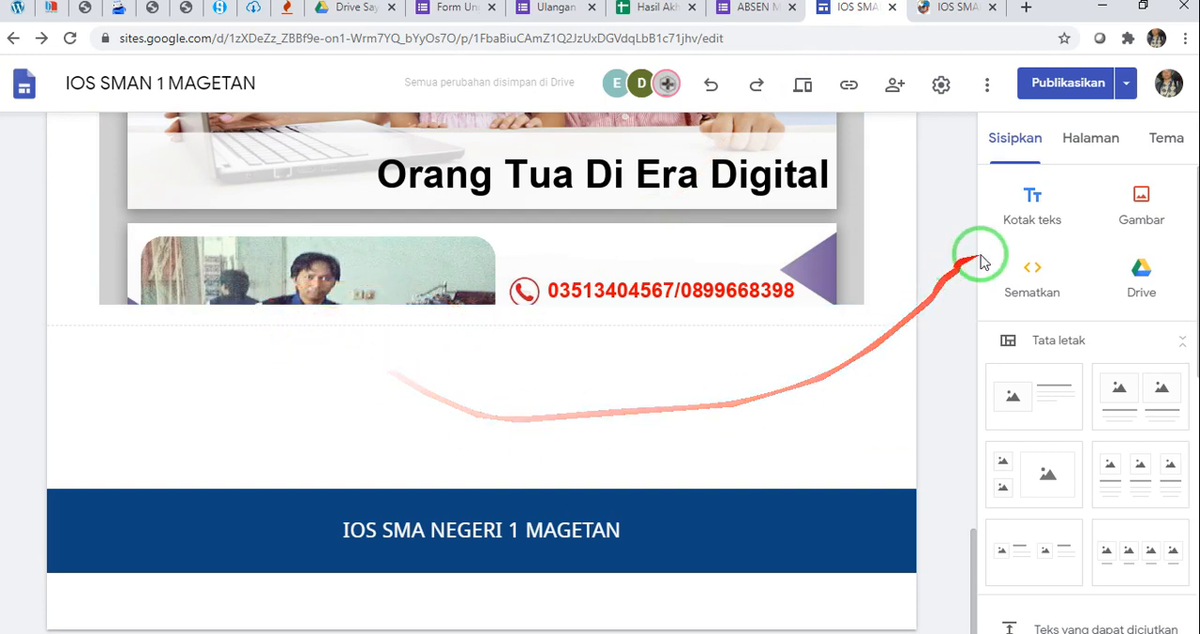
{"action": "left_click", "coordinate": [1031, 211]}
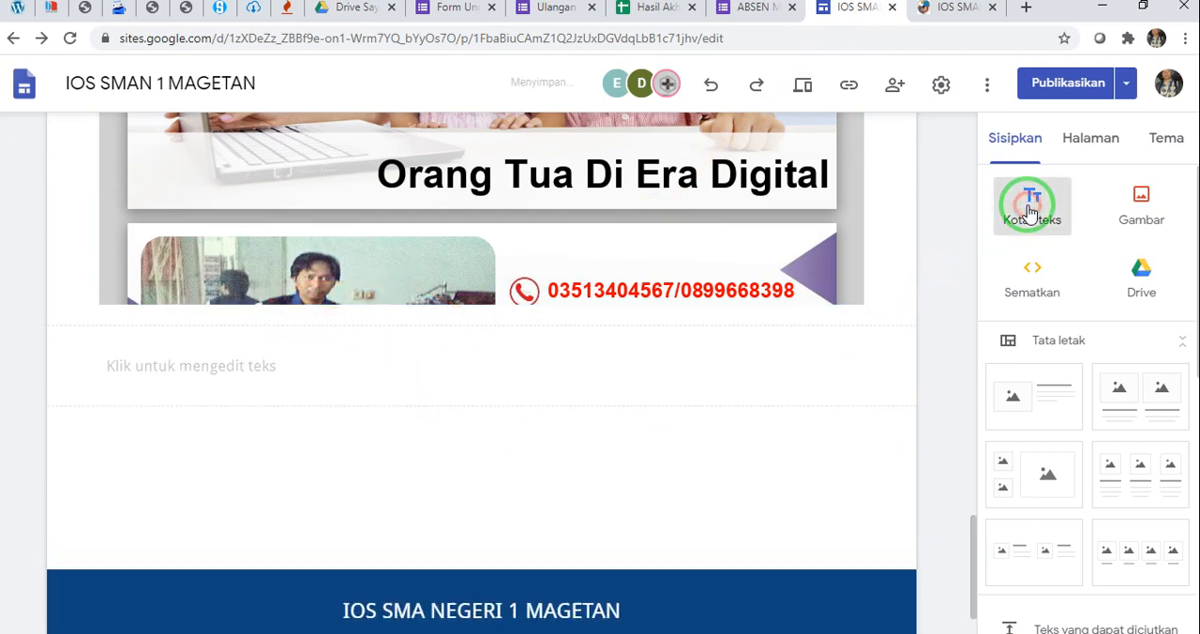
{"action": "left_click", "coordinate": [195, 288]}
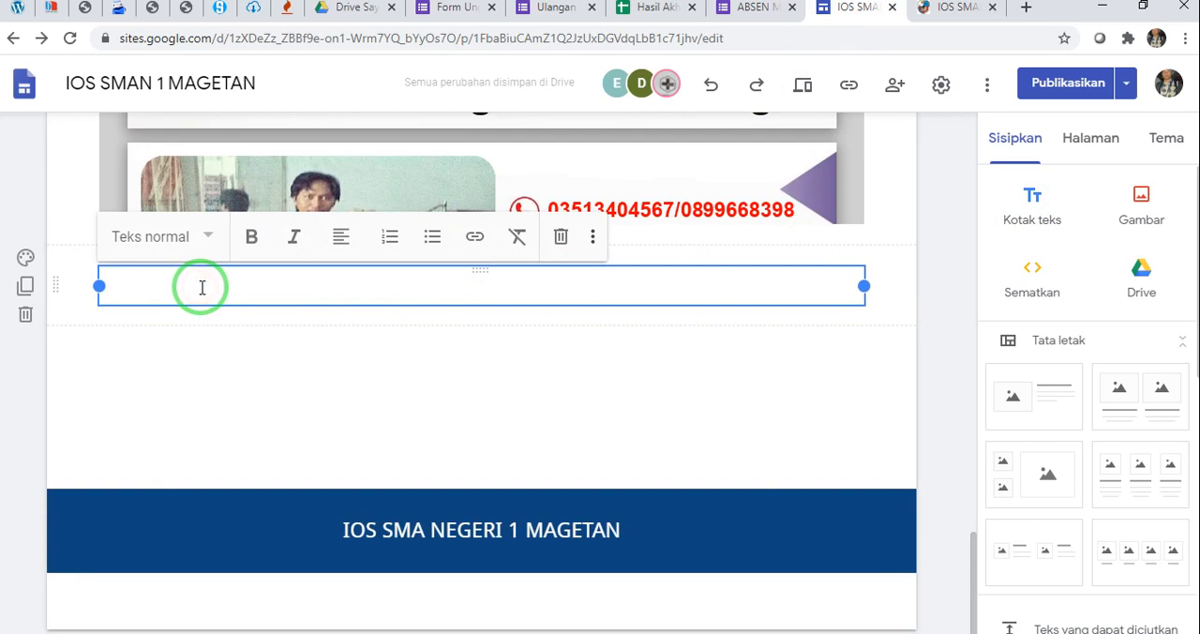
{"action": "key", "text": "ctrl+v"}
{"action": "key", "text": "BackSpace"}
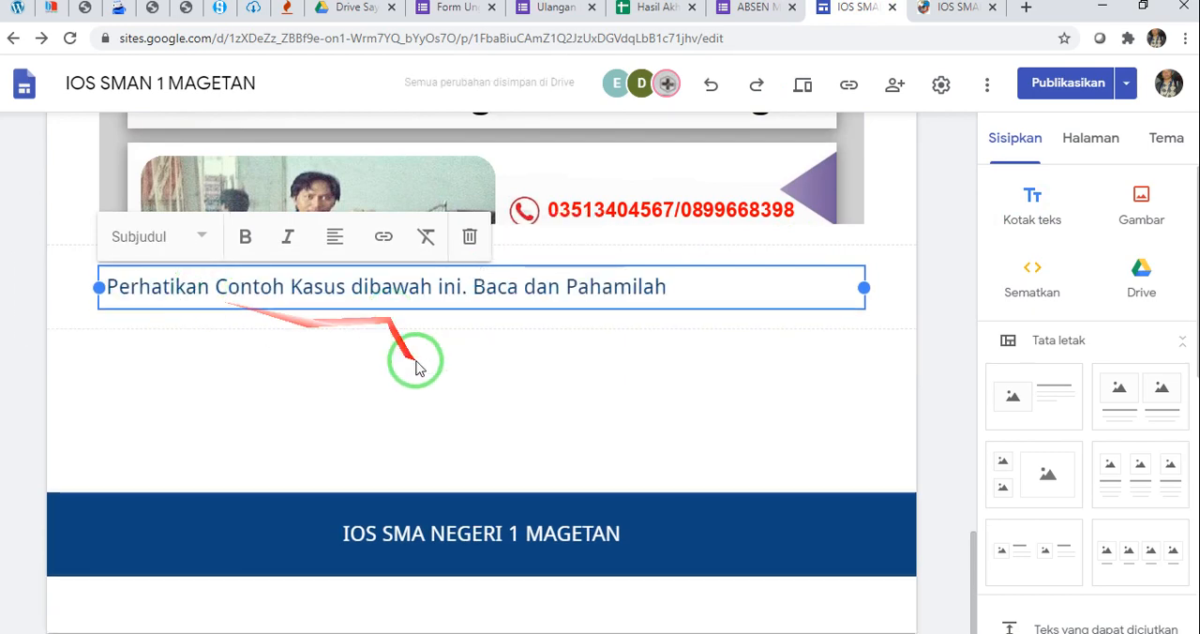
Set the "Perhatikan Contoh Kasus dibawah ini" sentence to the Teks normal style
{"action": "left_click", "coordinate": [200, 238]}
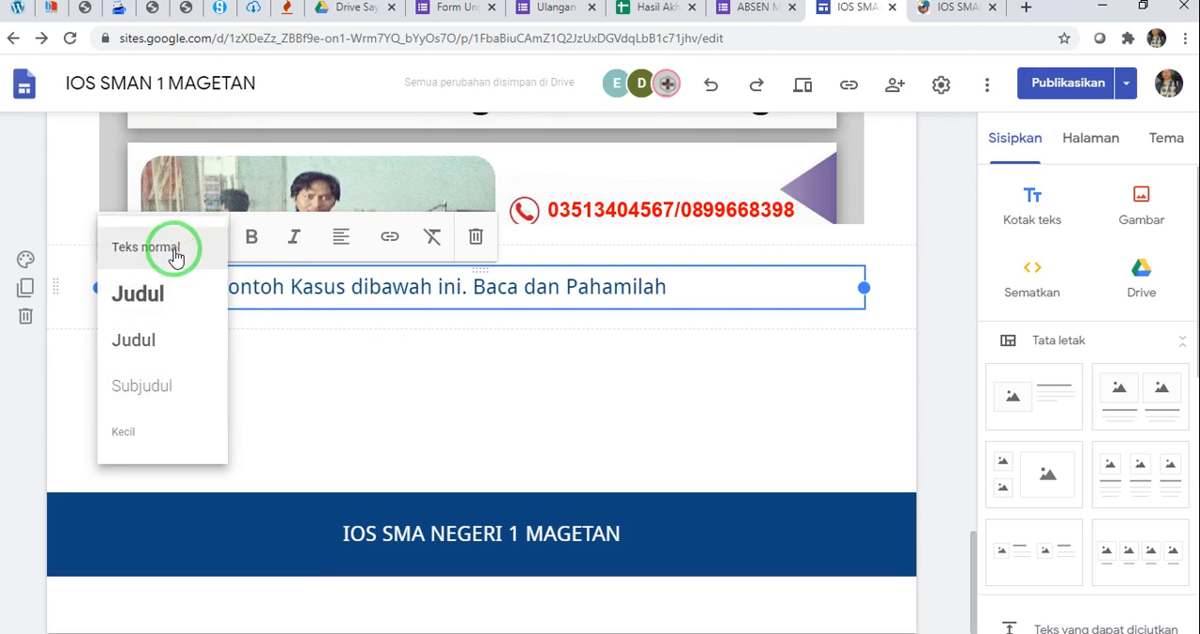
{"action": "left_click", "coordinate": [175, 252]}
{"action": "left_click", "coordinate": [374, 402]}
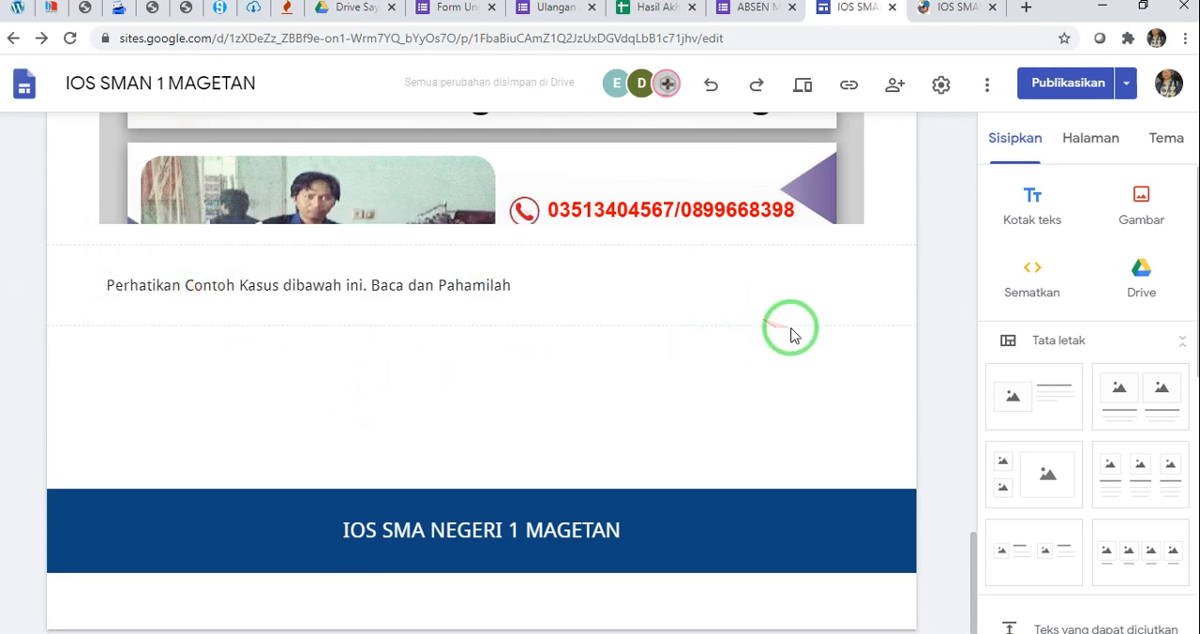
Open the Bahan Ajar folder in Google Drive and find the Soal CT Bebras presentation
{"action": "left_click", "coordinate": [1143, 281]}
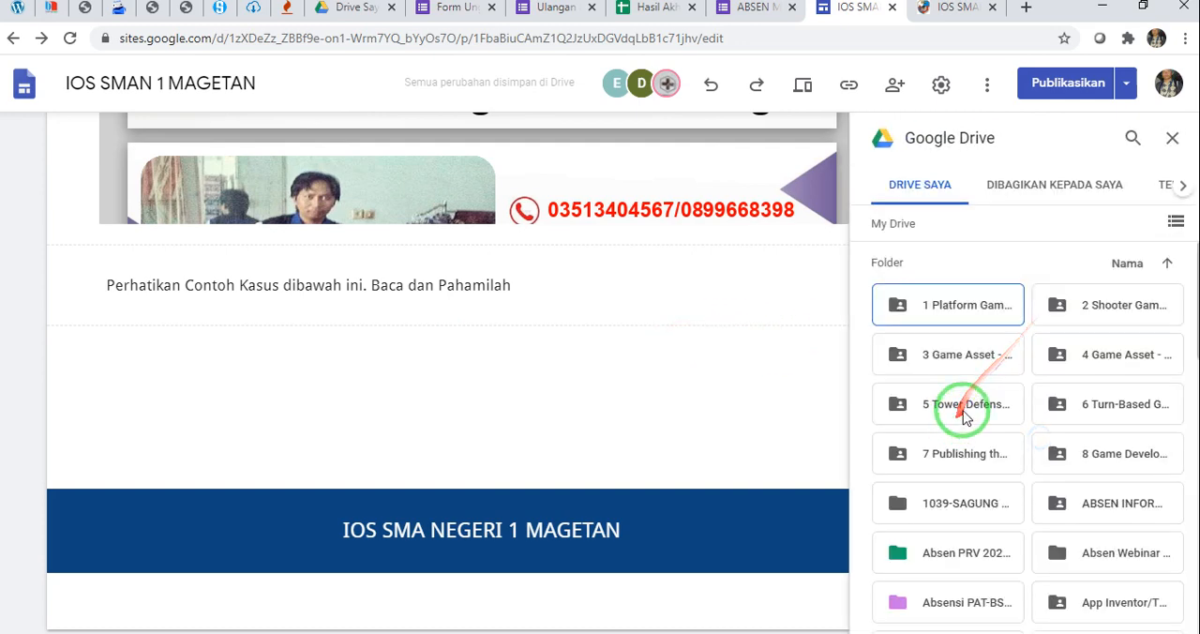
{"action": "scroll", "coordinate": [965, 413], "scroll_direction": "down", "scroll_amount": 2}
{"action": "scroll", "coordinate": [966, 412], "scroll_direction": "down", "scroll_amount": 1}
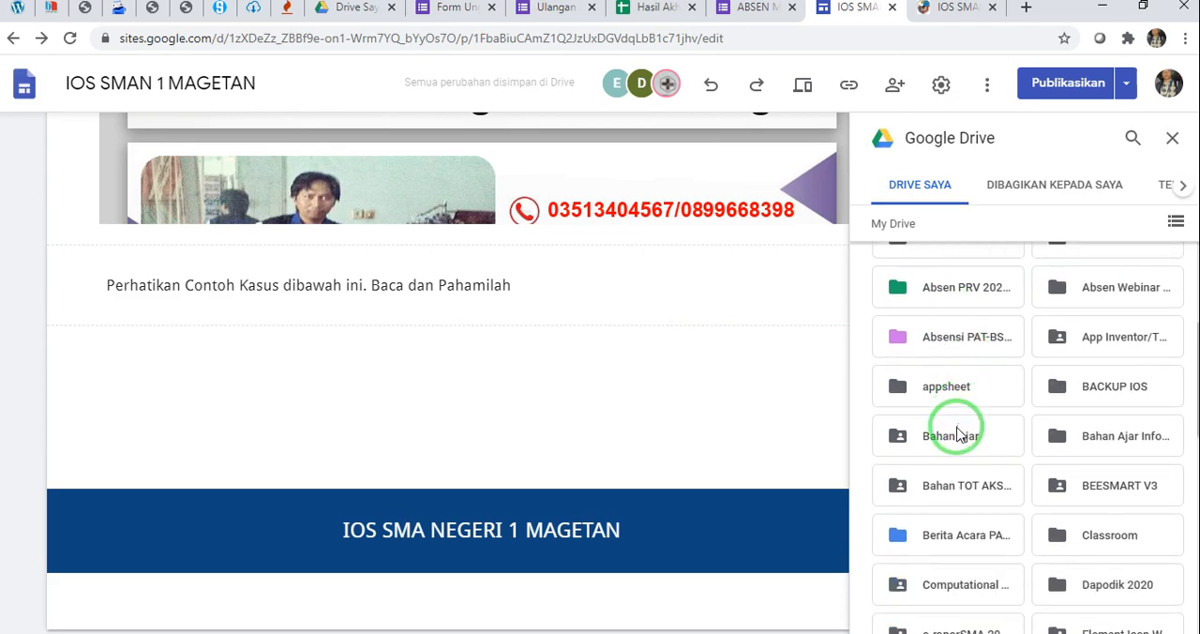
{"action": "double_click", "coordinate": [956, 437]}
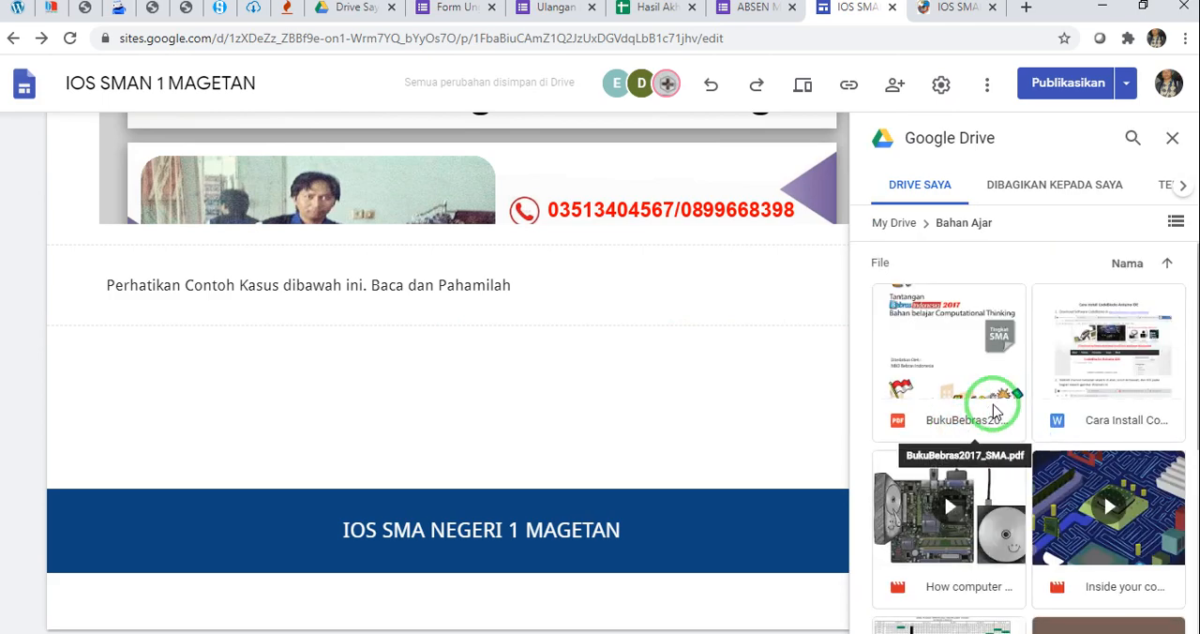
{"action": "scroll", "coordinate": [993, 408], "scroll_direction": "down", "scroll_amount": 3}
{"action": "scroll", "coordinate": [995, 410], "scroll_direction": "down", "scroll_amount": 1}
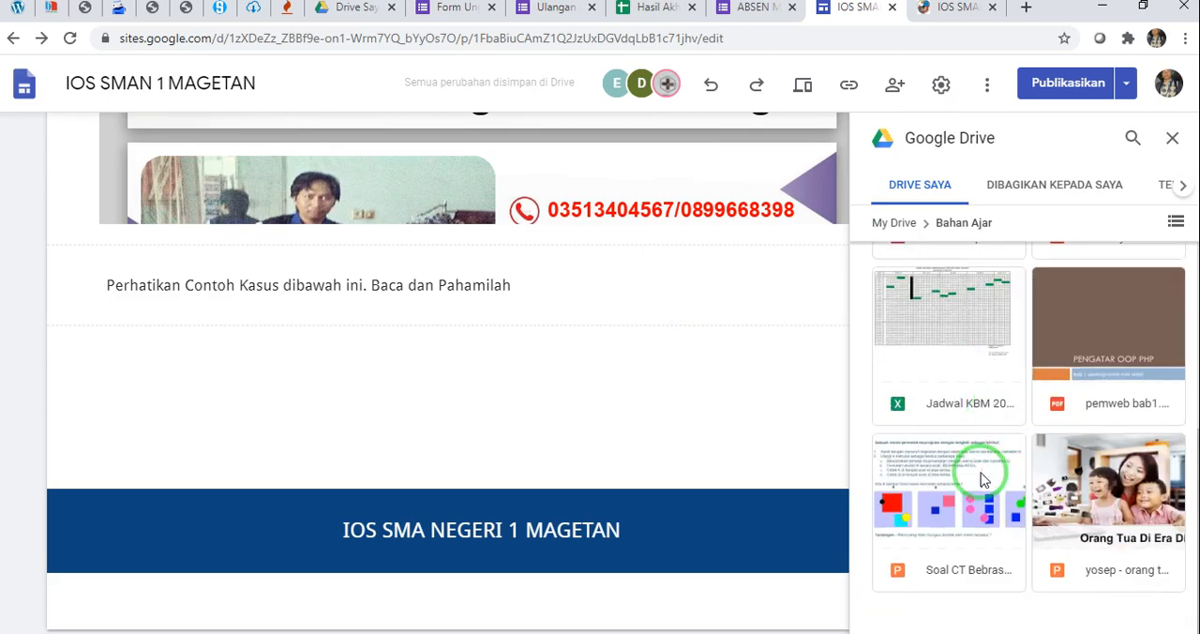
Insert the Soal CT Bebras presentation and the "How computer" video from the Bahan Ajar folder into the page
{"action": "left_click", "coordinate": [986, 454]}
{"action": "scroll", "coordinate": [991, 455], "scroll_direction": "up", "scroll_amount": 2}
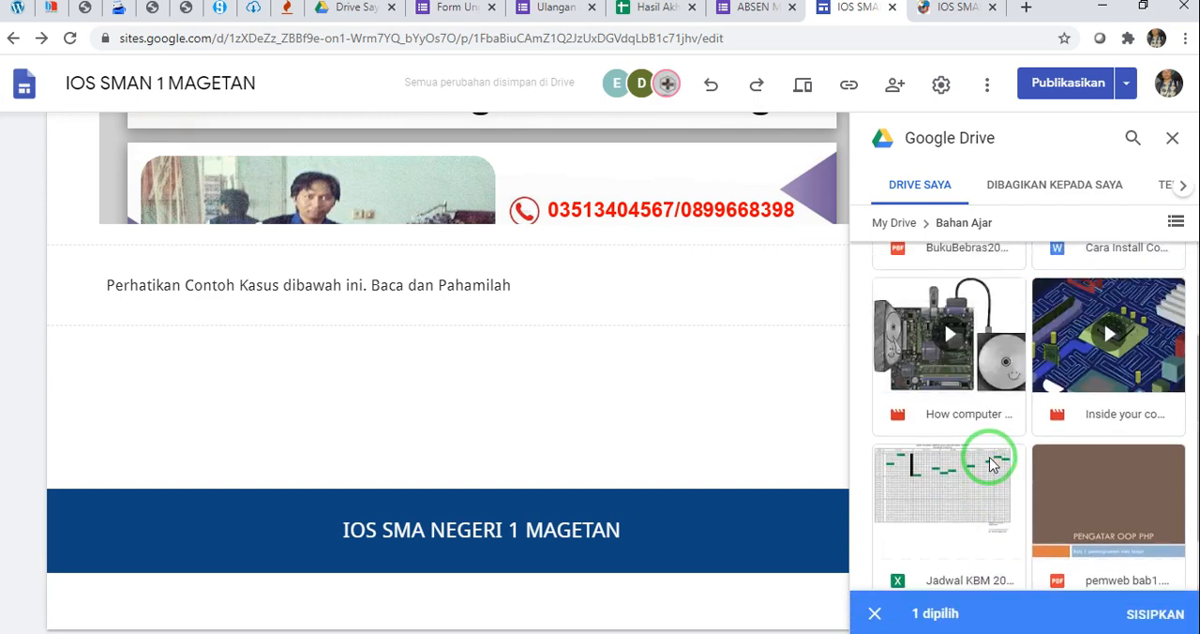
{"action": "left_click", "coordinate": [941, 356]}
{"action": "scroll", "coordinate": [942, 361], "scroll_direction": "up", "scroll_amount": 3}
{"action": "left_click", "coordinate": [961, 388]}
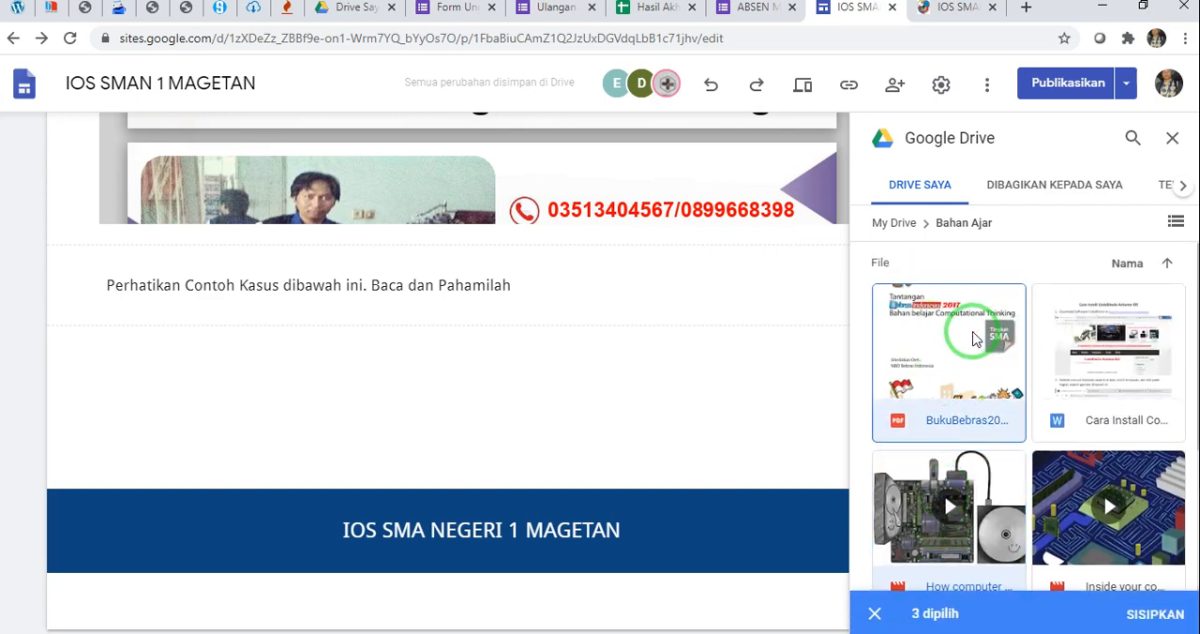
{"action": "left_click", "coordinate": [974, 340]}
{"action": "left_click", "coordinate": [1155, 613]}
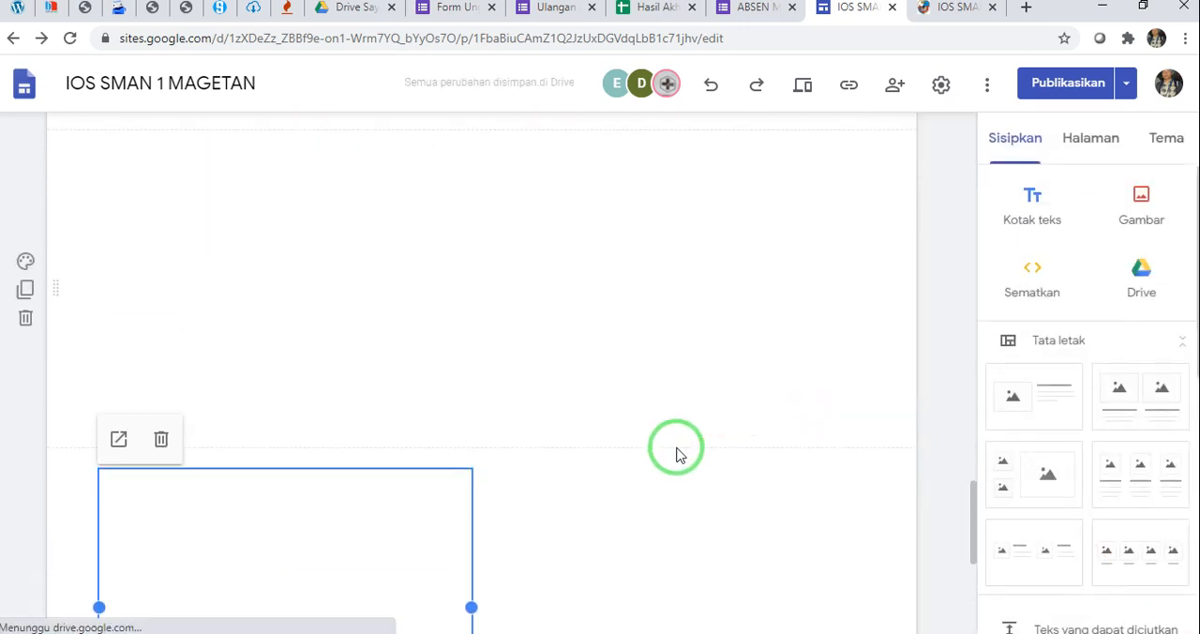
Delete the section holding the embedded computer hardware video below the Soal CT Bebras presentation
{"action": "scroll", "coordinate": [432, 375], "scroll_direction": "down", "scroll_amount": 3}
{"action": "left_click", "coordinate": [198, 377]}
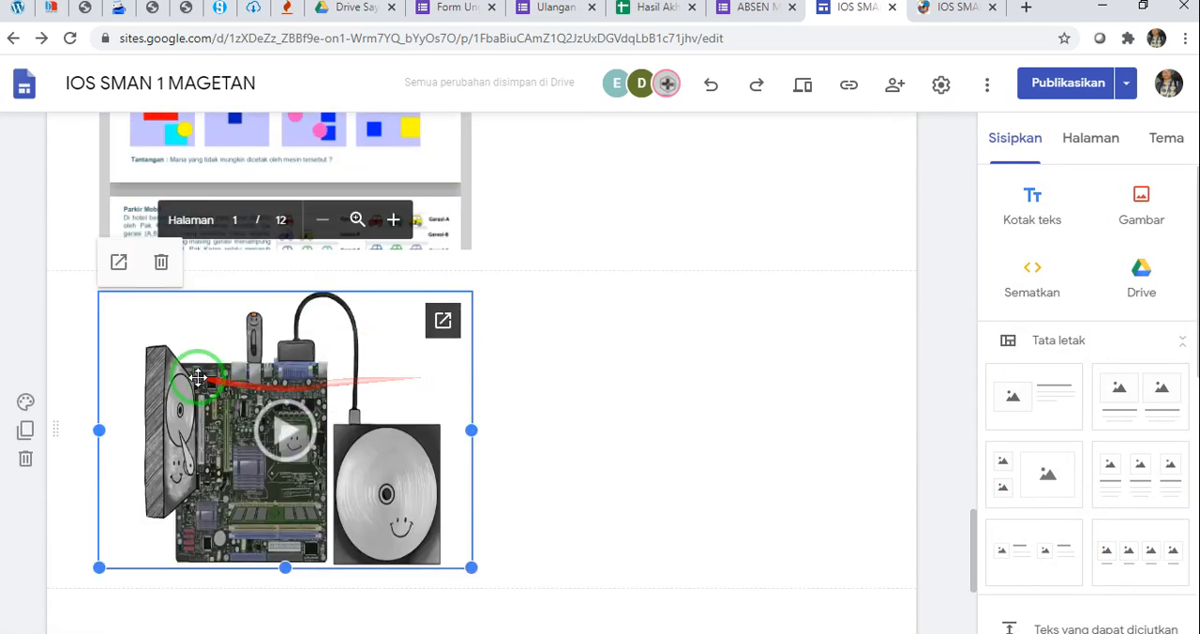
{"action": "left_click", "coordinate": [26, 458]}
Widen the embedded Soal CT Bebras presentation to the full content width and make it taller
{"action": "scroll", "coordinate": [327, 370], "scroll_direction": "up", "scroll_amount": 3}
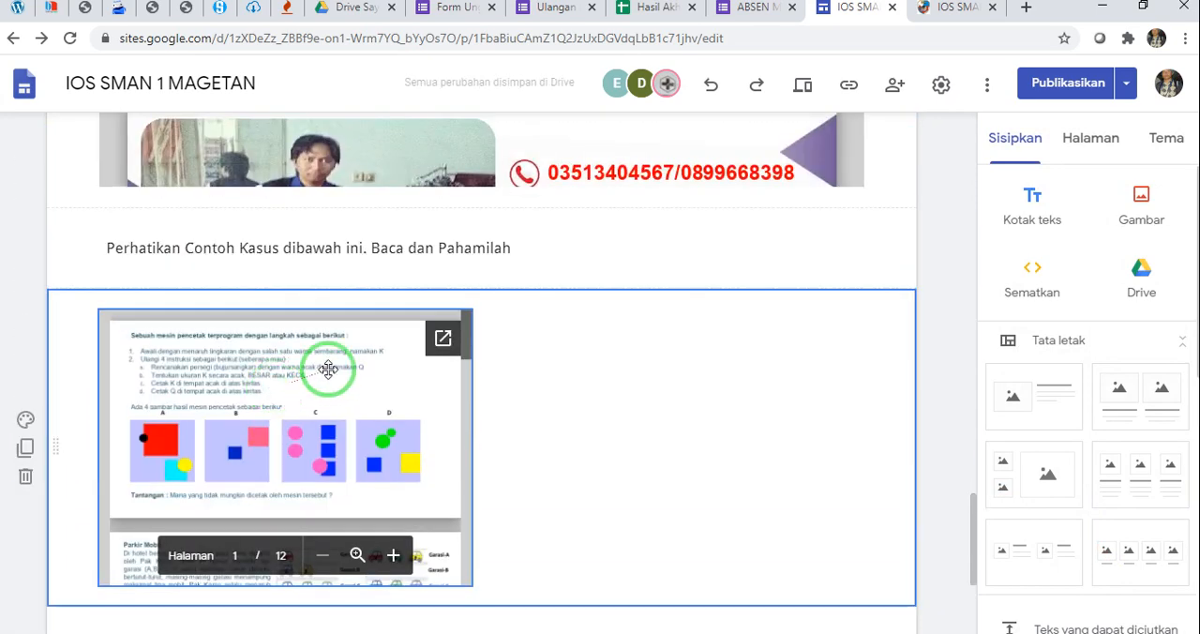
{"action": "scroll", "coordinate": [354, 394], "scroll_direction": "down", "scroll_amount": 1}
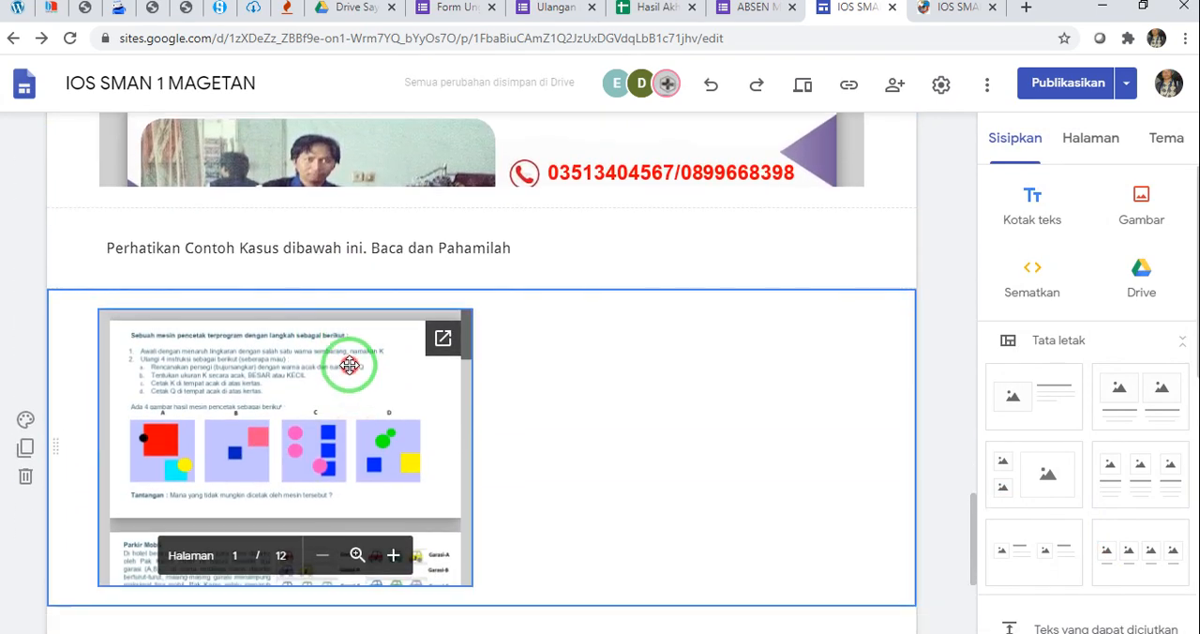
{"action": "left_click", "coordinate": [350, 364]}
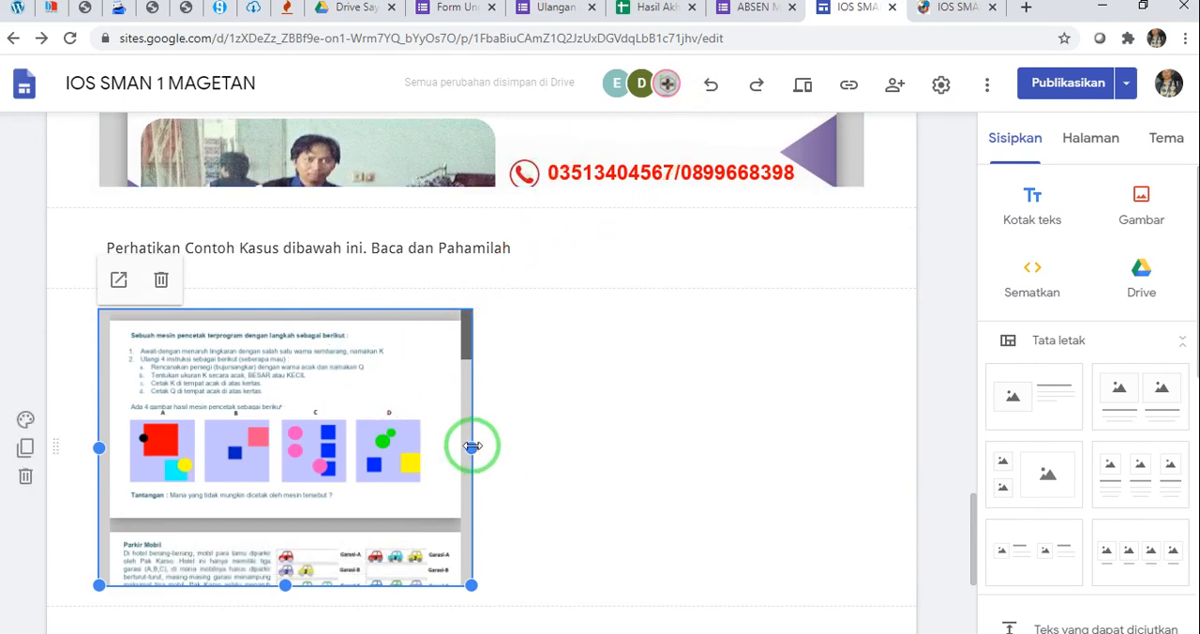
{"action": "left_click_drag", "start_coordinate": [472, 447], "coordinate": [866, 458]}
{"action": "scroll", "coordinate": [634, 409], "scroll_direction": "down", "scroll_amount": 3}
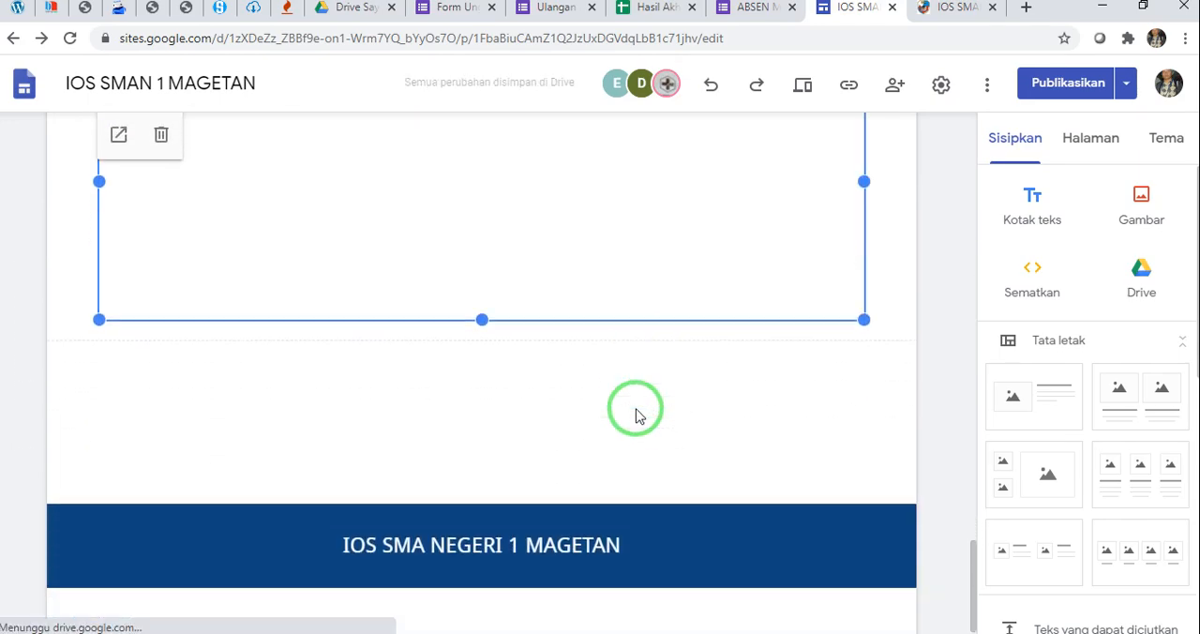
{"action": "left_click_drag", "start_coordinate": [482, 322], "coordinate": [494, 485]}
{"action": "left_click", "coordinate": [483, 319]}
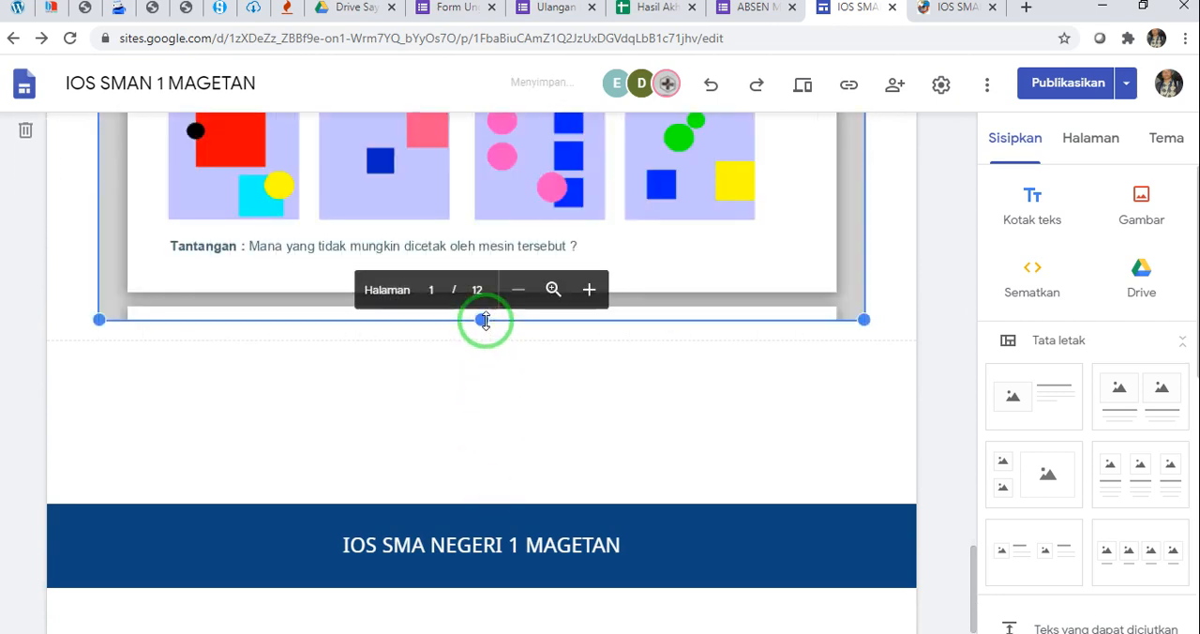
{"action": "left_click_drag", "start_coordinate": [872, 324], "coordinate": [911, 333]}
{"action": "left_click", "coordinate": [784, 340]}
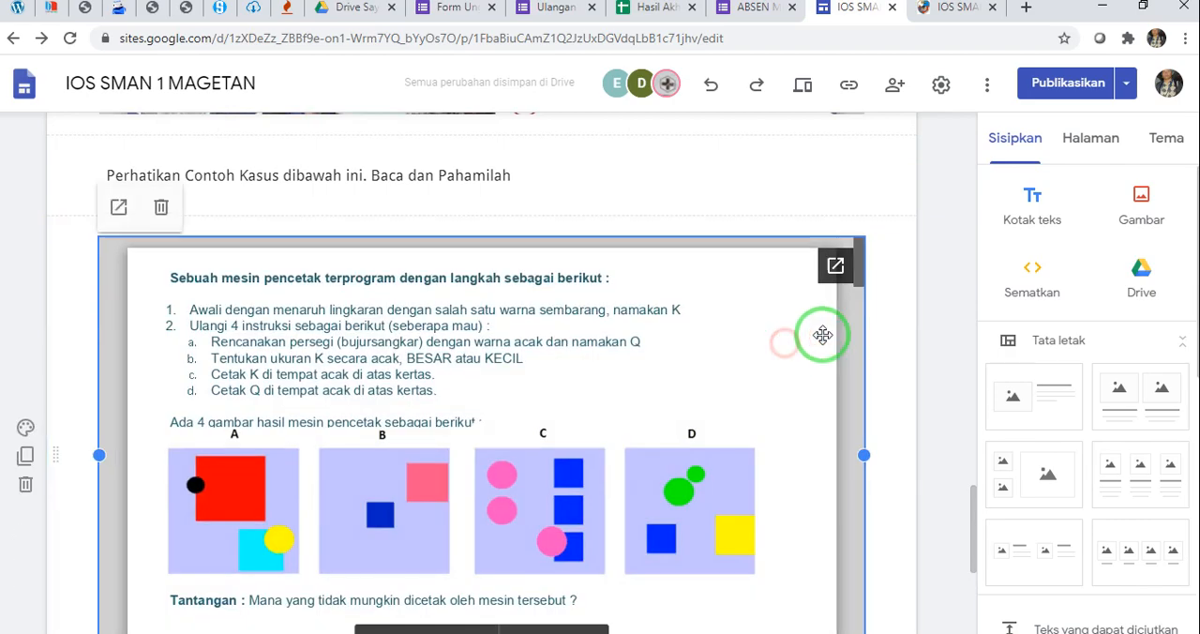
Review the MATERI 2 section from its heading through both instruction sentences and embedded presentations down to the footer
{"action": "left_click", "coordinate": [902, 320]}
{"action": "left_click", "coordinate": [768, 343]}
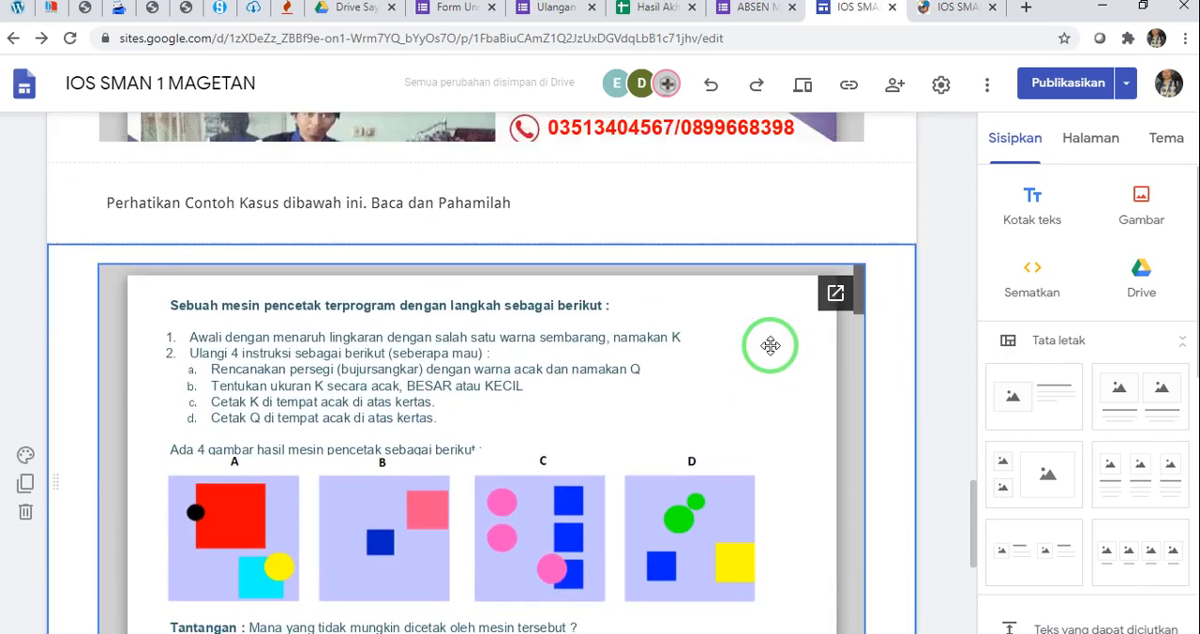
{"action": "left_click_drag", "start_coordinate": [770, 346], "coordinate": [675, 332]}
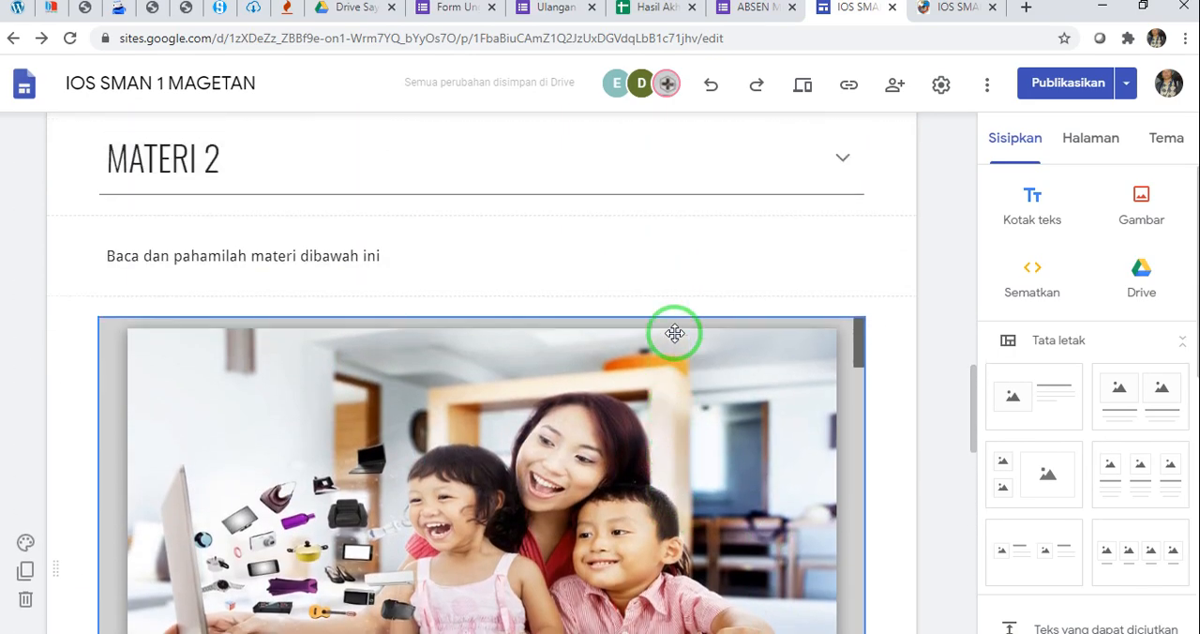
{"action": "left_click_drag", "start_coordinate": [511, 389], "coordinate": [514, 382]}
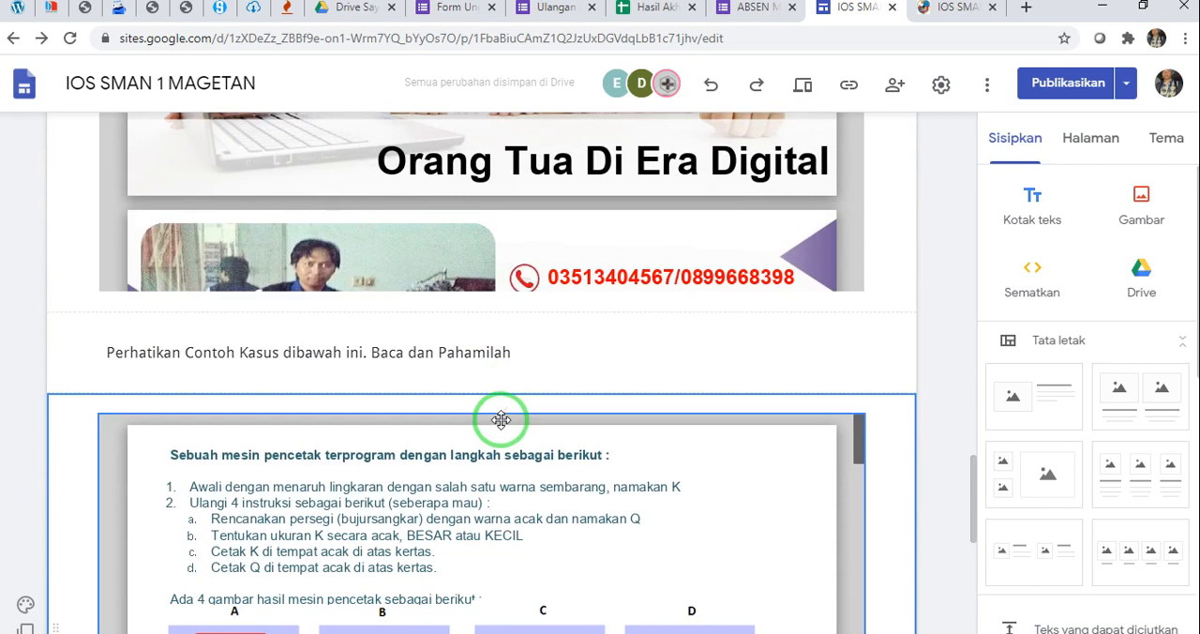
{"action": "left_click", "coordinate": [147, 349]}
{"action": "left_click_drag", "start_coordinate": [111, 350], "coordinate": [524, 353]}
{"action": "left_click", "coordinate": [524, 353]}
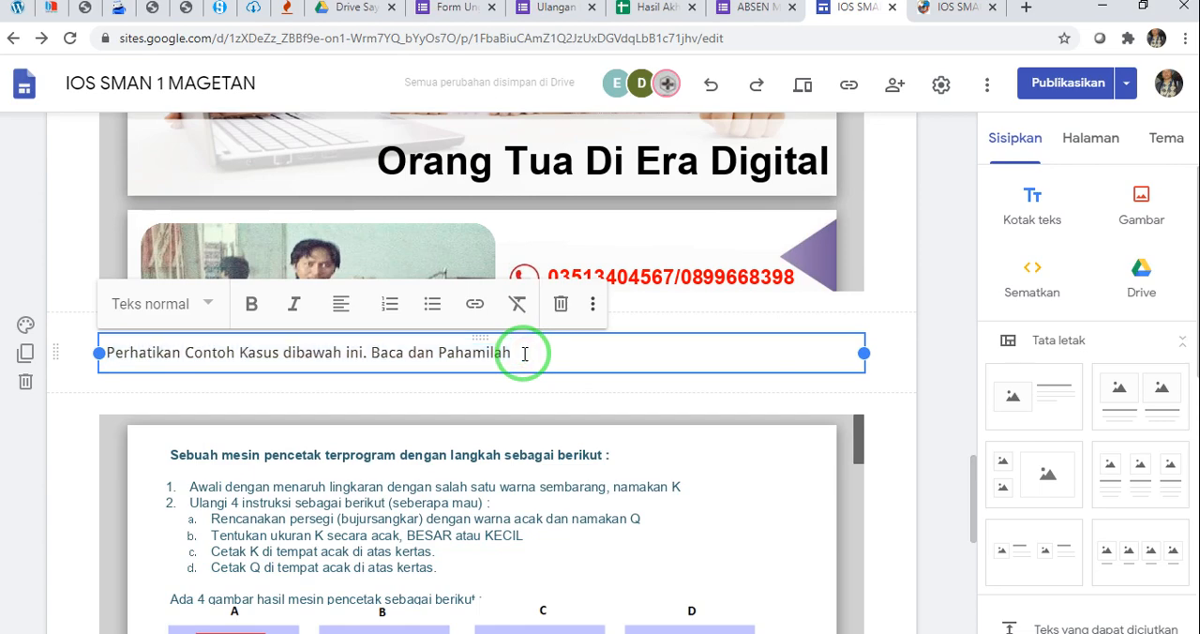
{"action": "left_click", "coordinate": [251, 355]}
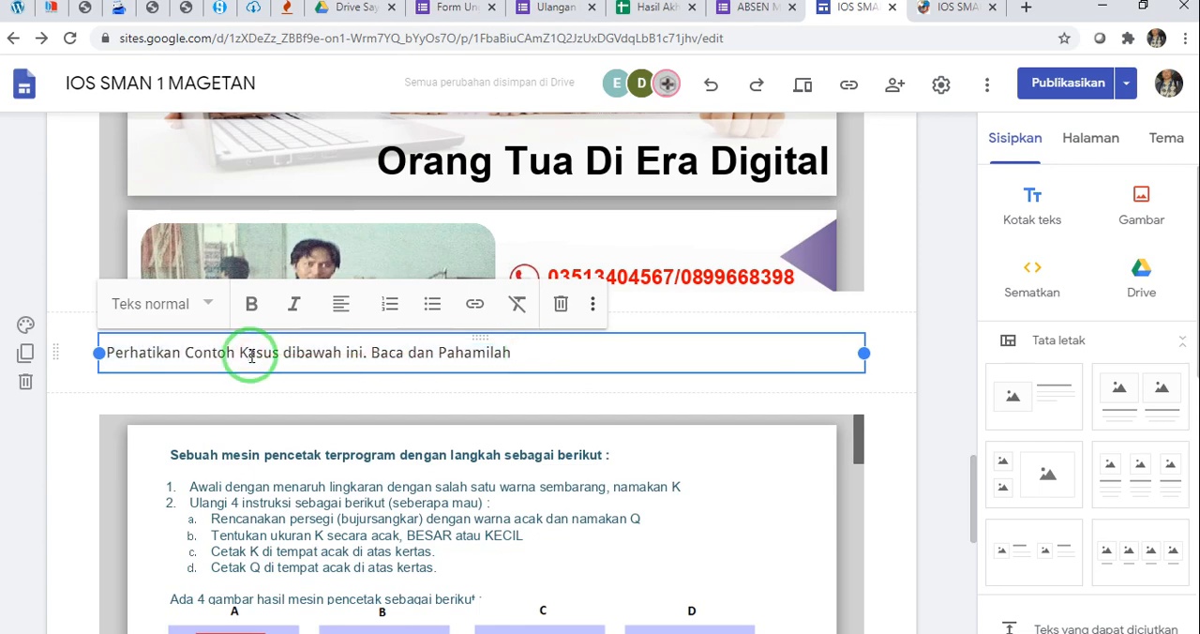
{"action": "scroll", "coordinate": [707, 357], "scroll_direction": "up", "scroll_amount": 7}
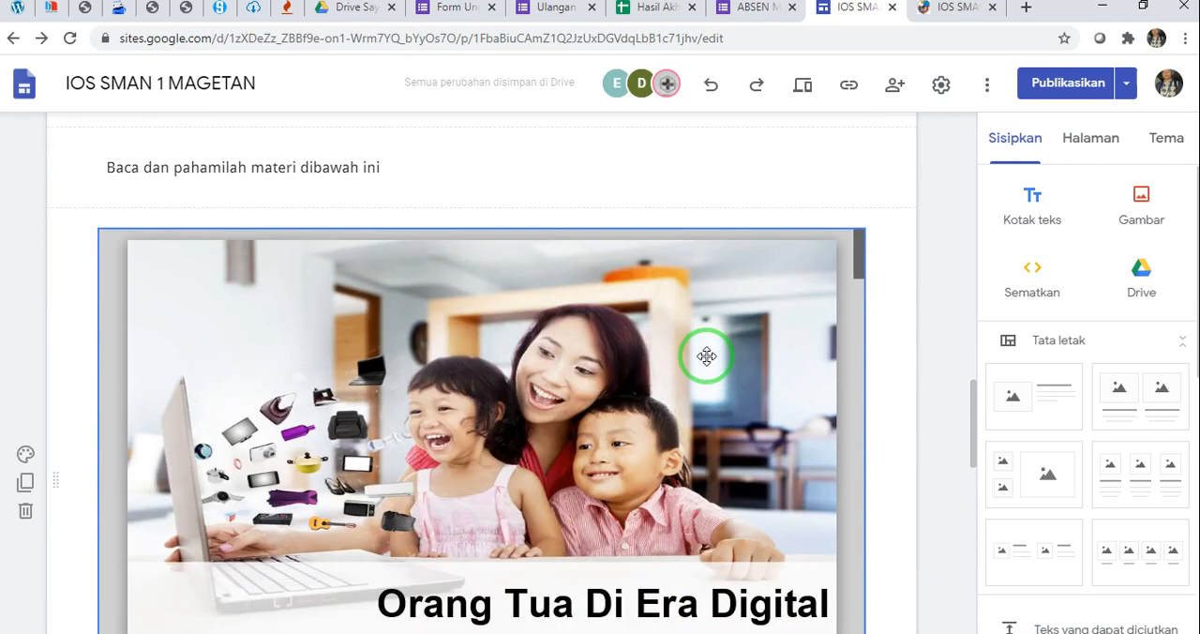
{"action": "scroll", "coordinate": [707, 356], "scroll_direction": "down", "scroll_amount": 2}
{"action": "scroll", "coordinate": [707, 356], "scroll_direction": "up", "scroll_amount": 5}
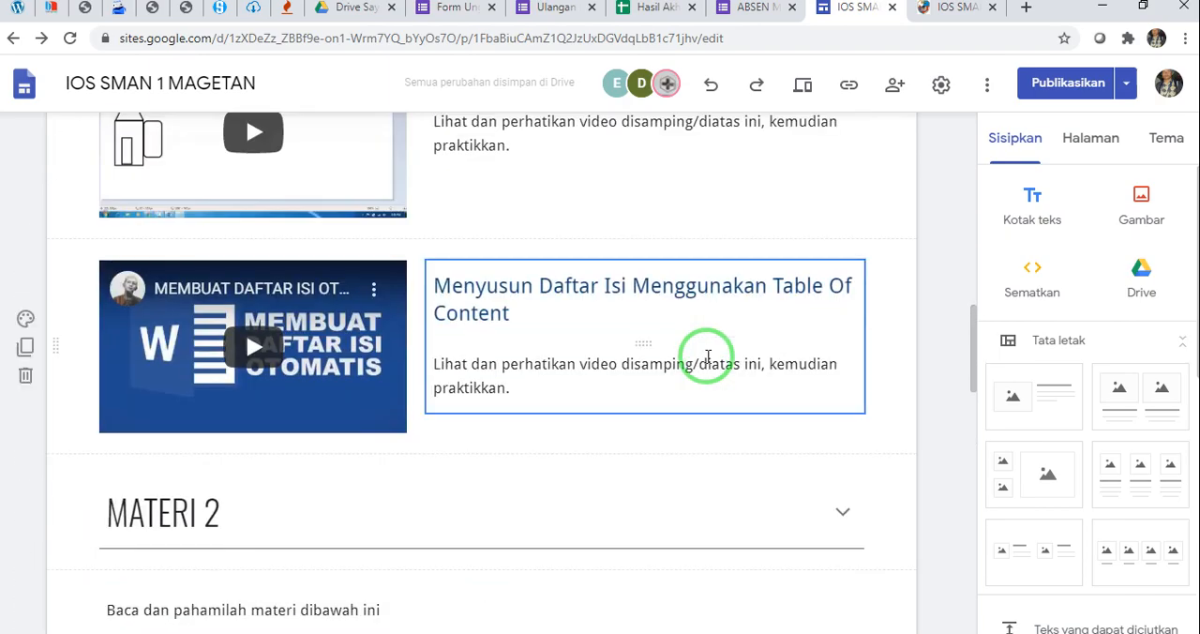
{"action": "scroll", "coordinate": [708, 357], "scroll_direction": "down", "scroll_amount": 3}
{"action": "scroll", "coordinate": [707, 356], "scroll_direction": "down", "scroll_amount": 15}
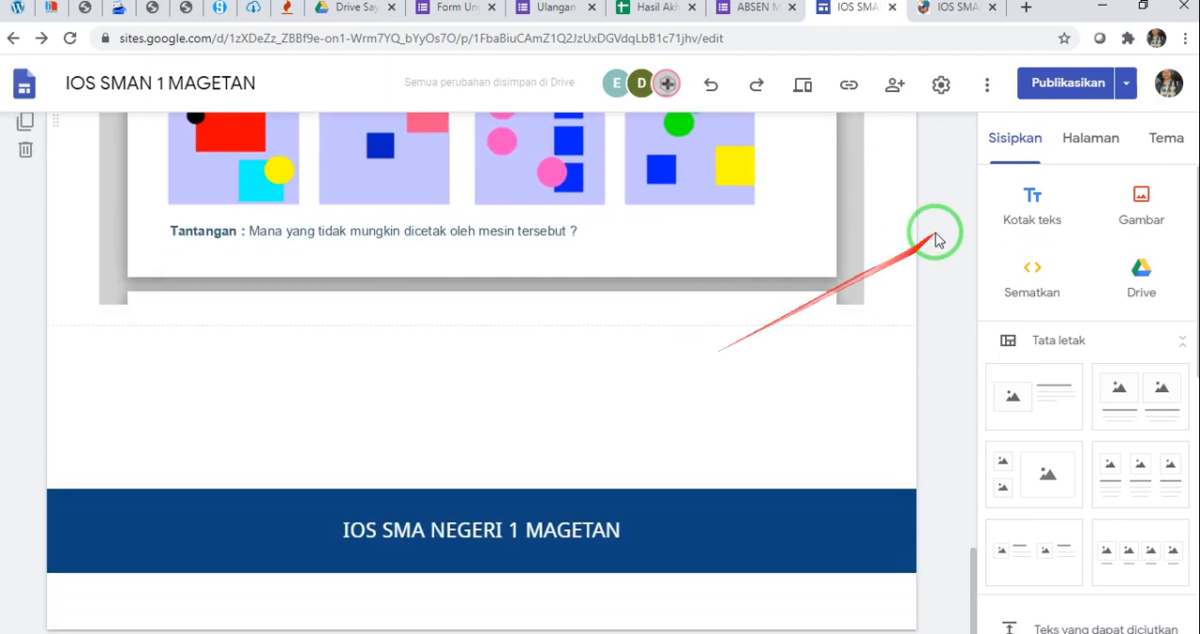
Add a collapsible text block titled WEBINAR below the Soal CT Bebras presentation, matching the published page's section
{"action": "left_click", "coordinate": [947, 7]}
{"action": "scroll", "coordinate": [1152, 286], "scroll_direction": "down", "scroll_amount": 8}
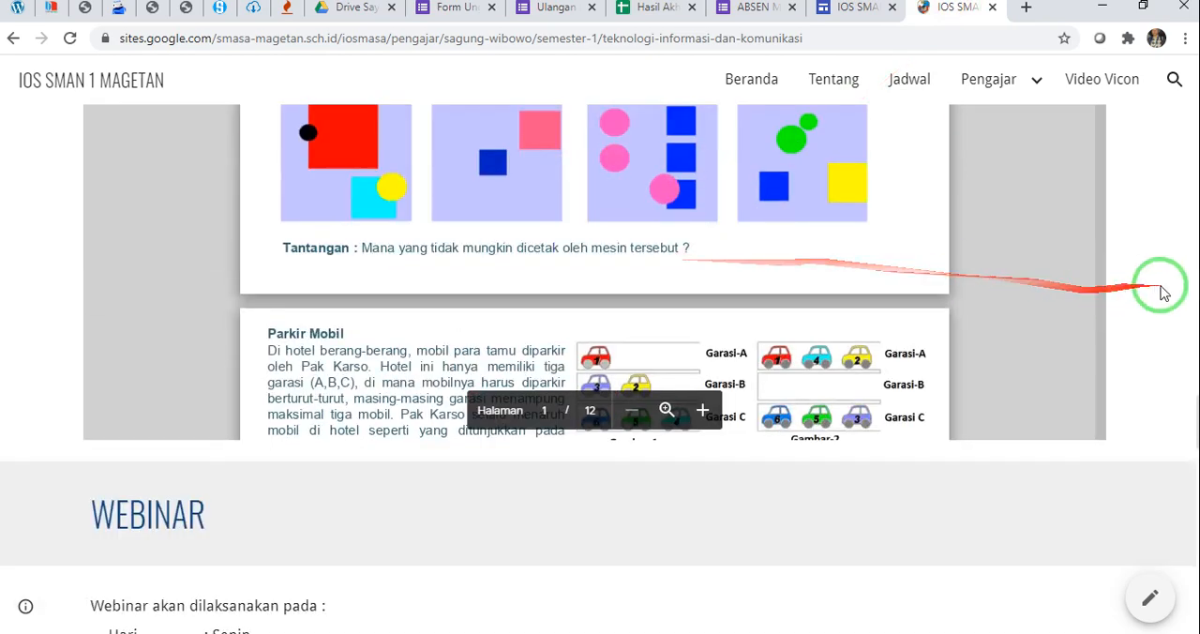
{"action": "scroll", "coordinate": [1159, 290], "scroll_direction": "down", "scroll_amount": 1}
{"action": "scroll", "coordinate": [1160, 290], "scroll_direction": "up", "scroll_amount": 1}
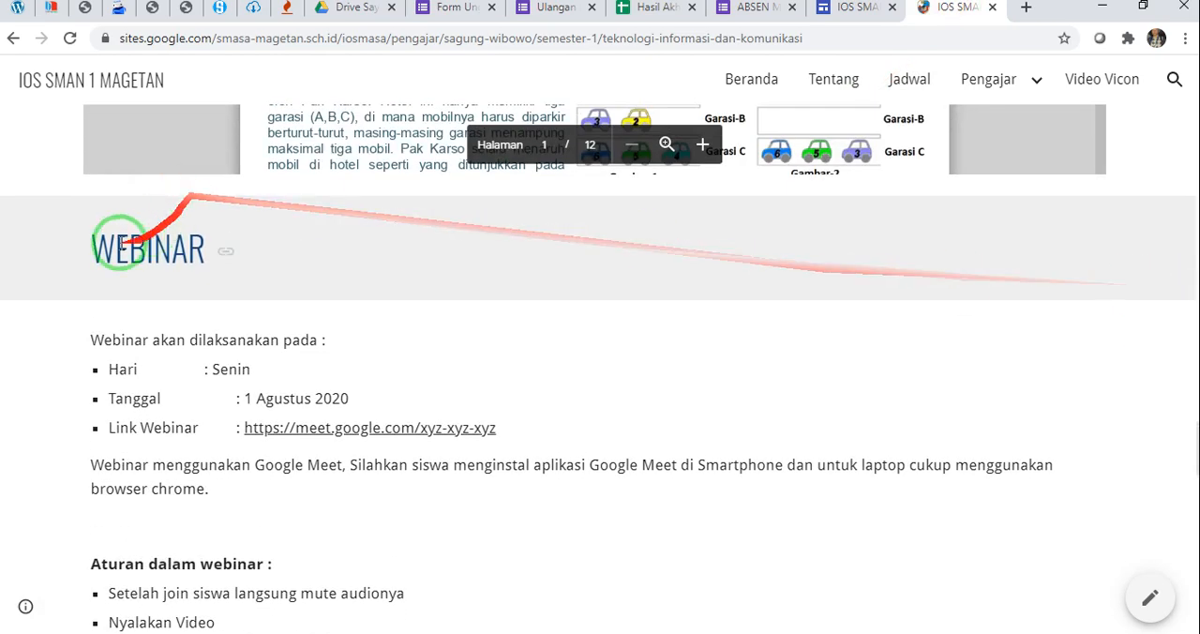
{"action": "left_click", "coordinate": [849, 9]}
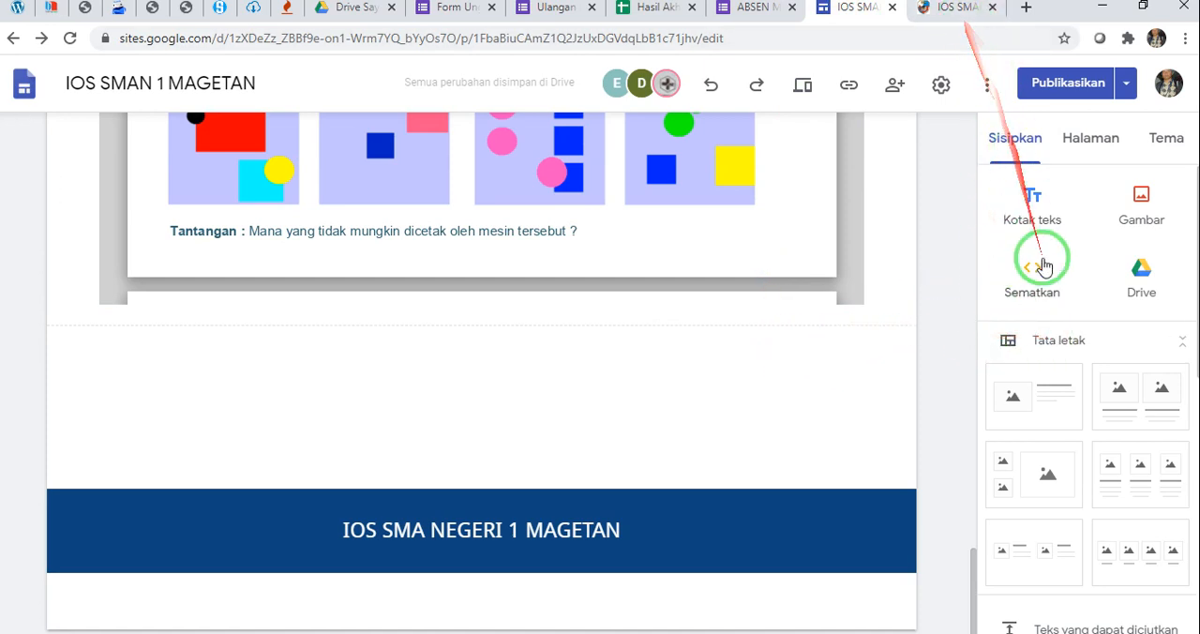
{"action": "scroll", "coordinate": [1033, 272], "scroll_direction": "down", "scroll_amount": 2}
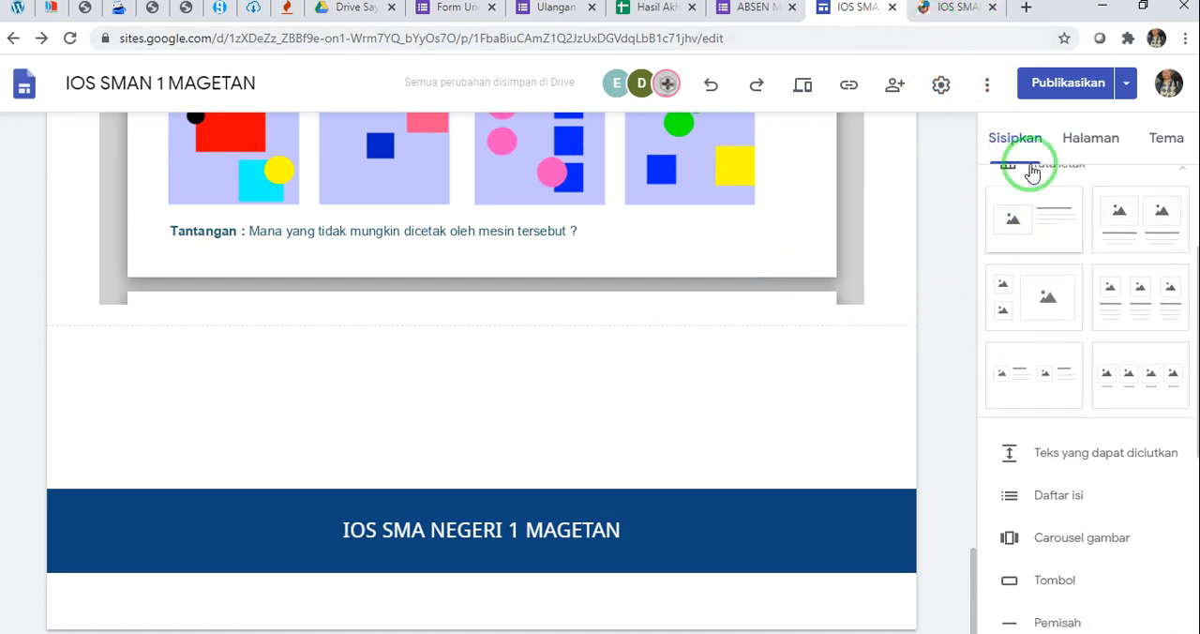
{"action": "scroll", "coordinate": [1036, 321], "scroll_direction": "down", "scroll_amount": 3}
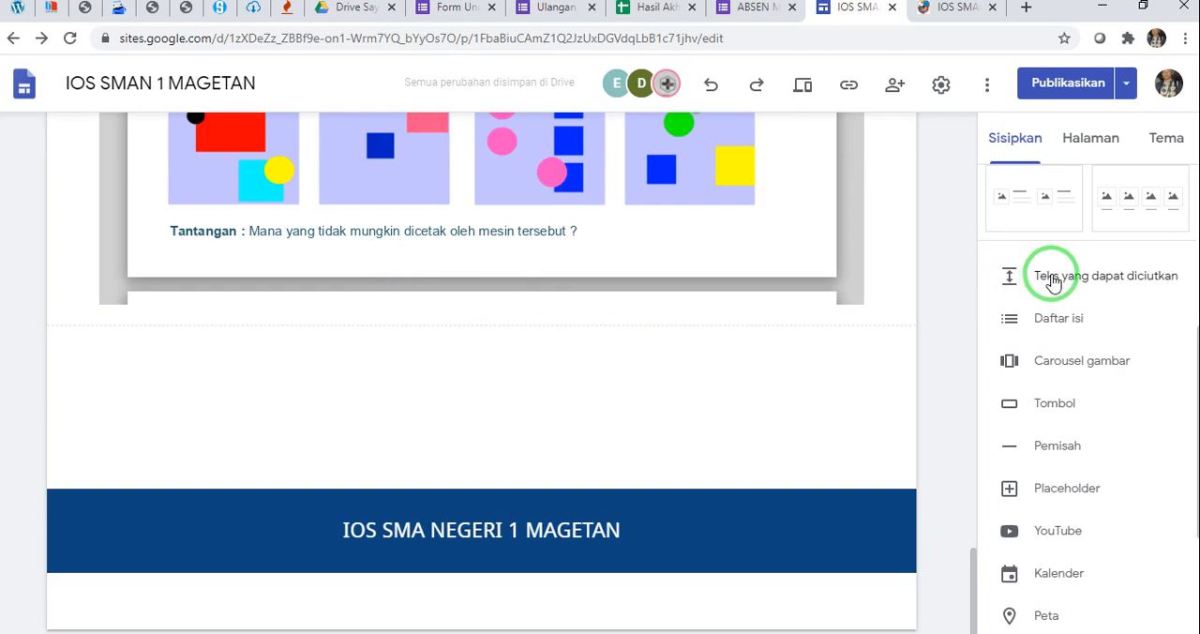
{"action": "left_click", "coordinate": [1052, 281]}
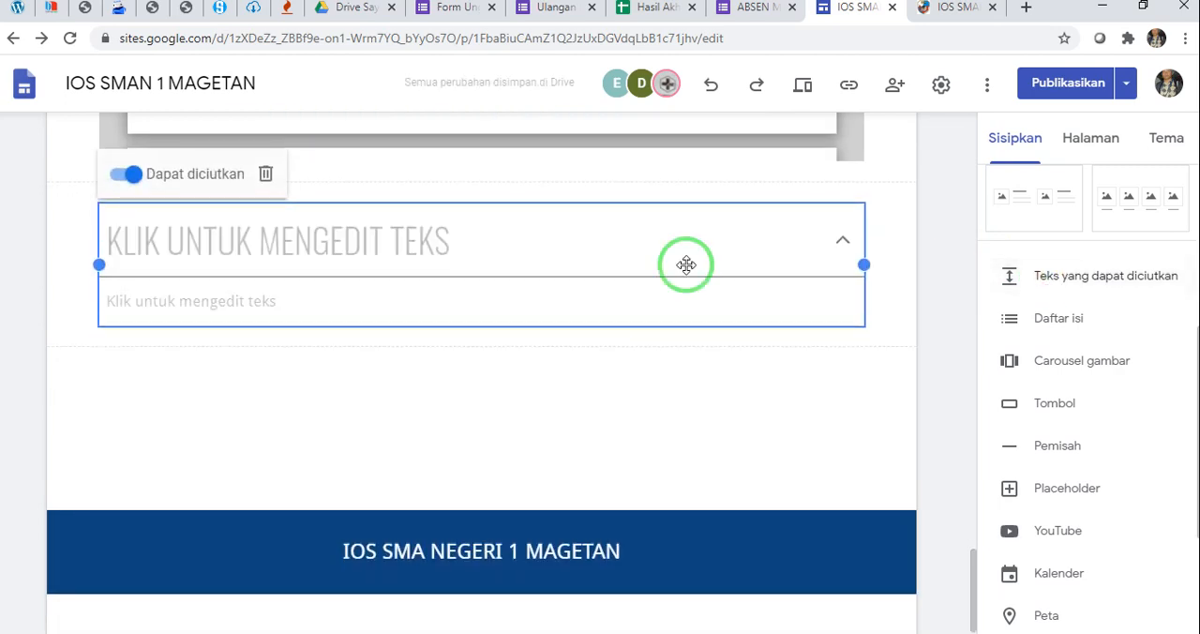
{"action": "left_click", "coordinate": [219, 236]}
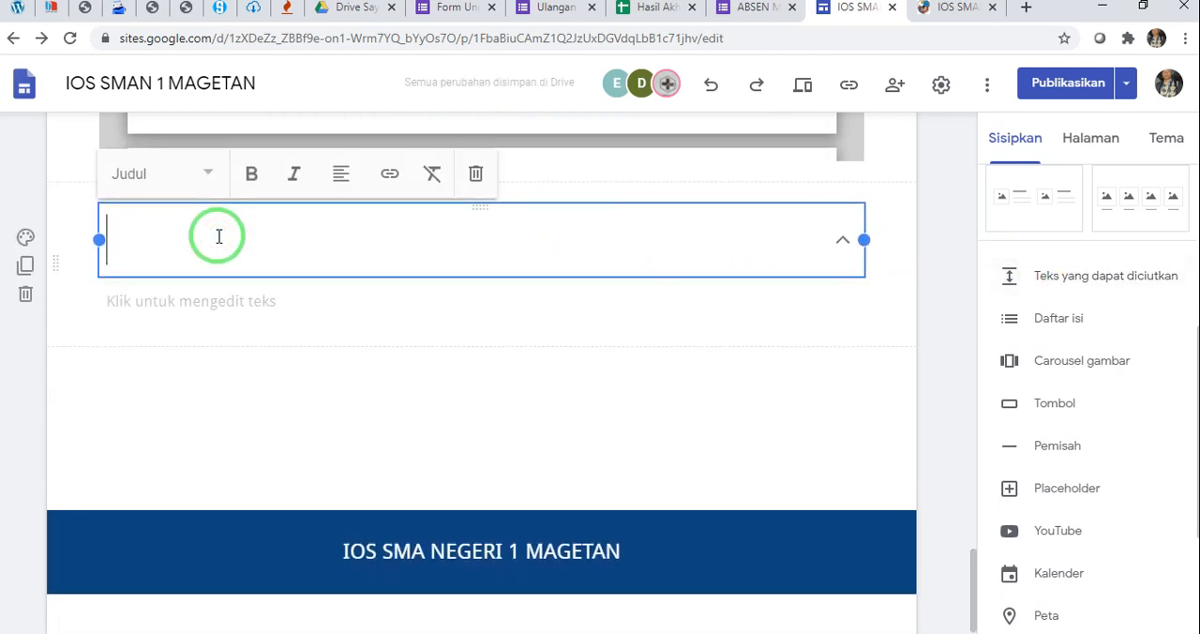
{"action": "type", "text": "WEBINAR"}
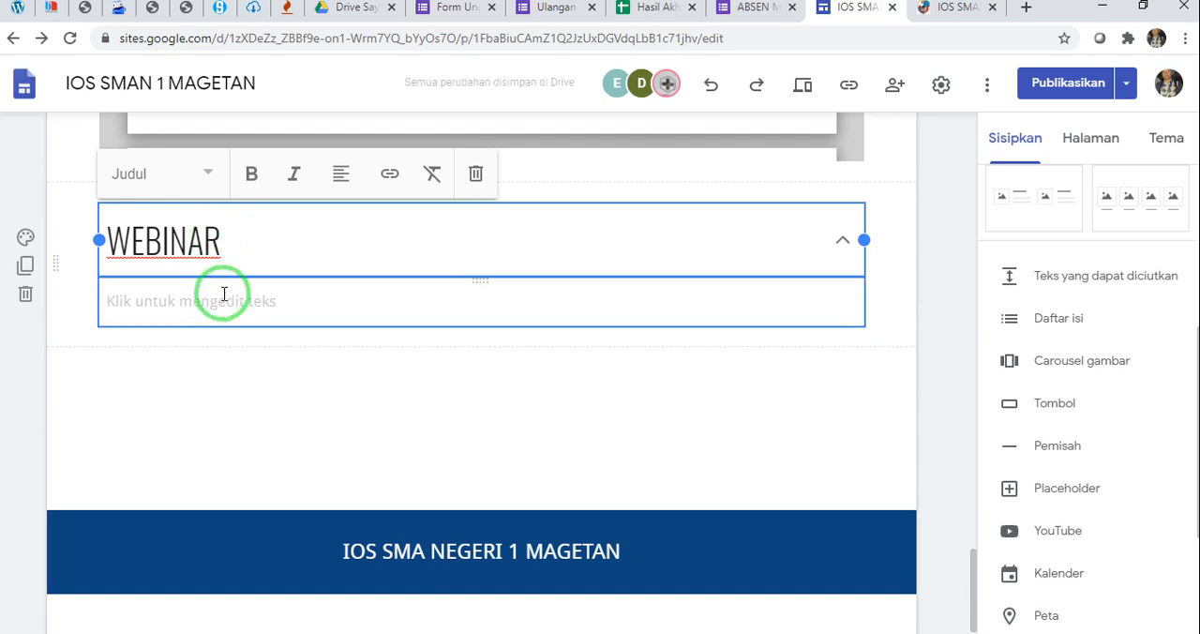
Try to copy the first webinar schedule lines from the published page into the body of the WEBINAR block
{"action": "left_click", "coordinate": [224, 294]}
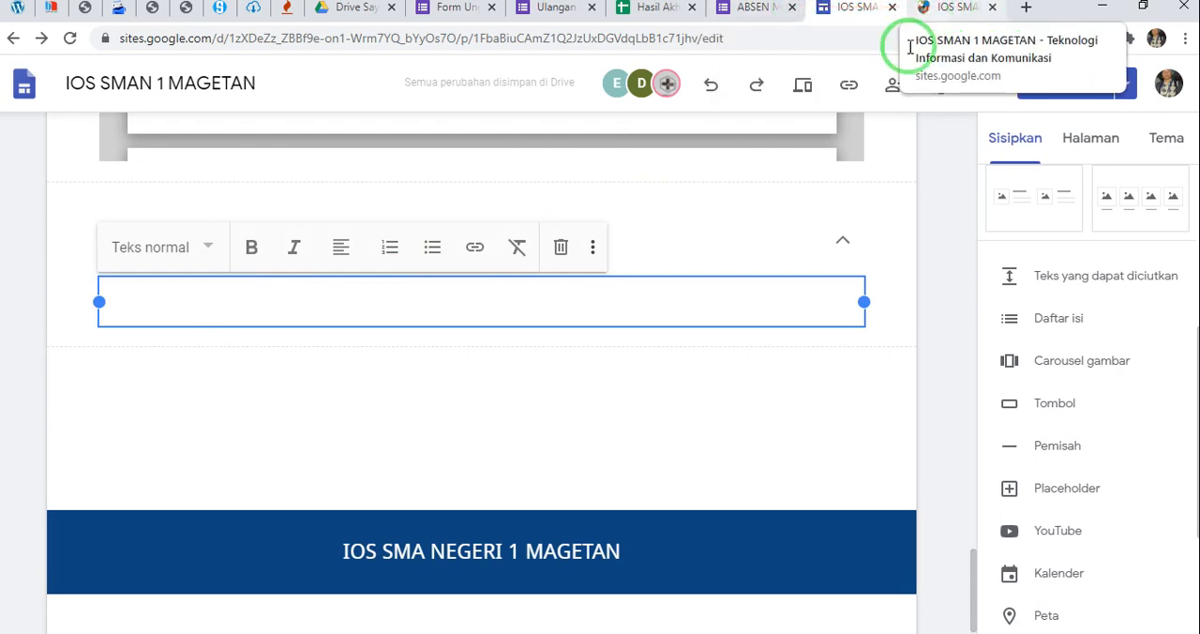
{"action": "left_click", "coordinate": [951, 8]}
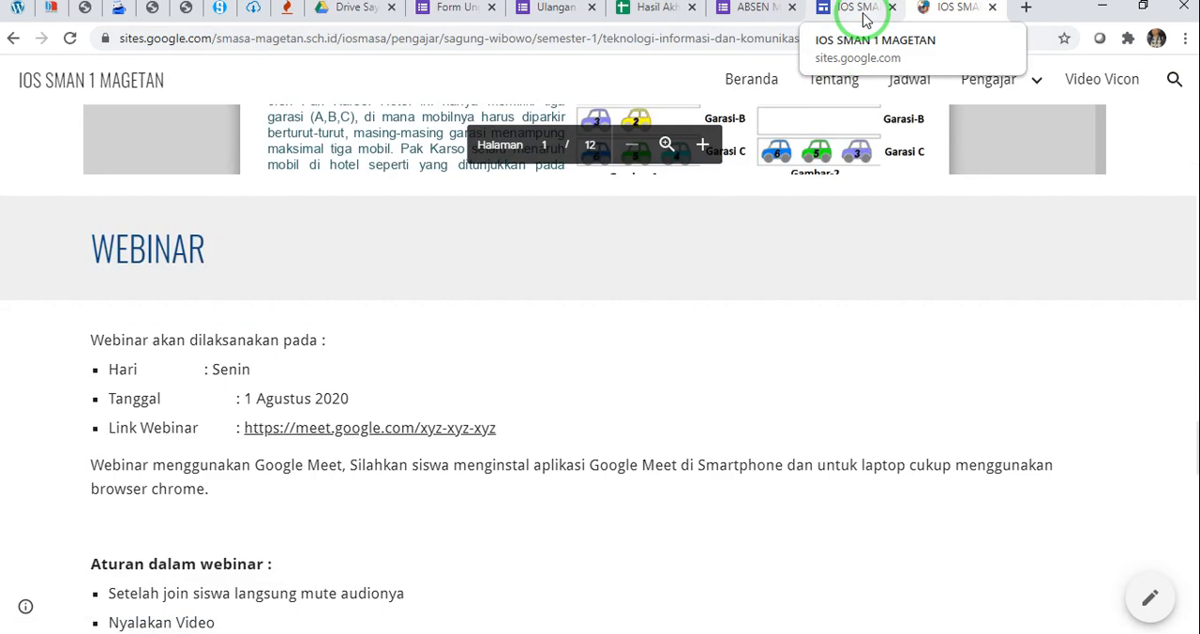
{"action": "scroll", "coordinate": [131, 314], "scroll_direction": "down", "scroll_amount": 2}
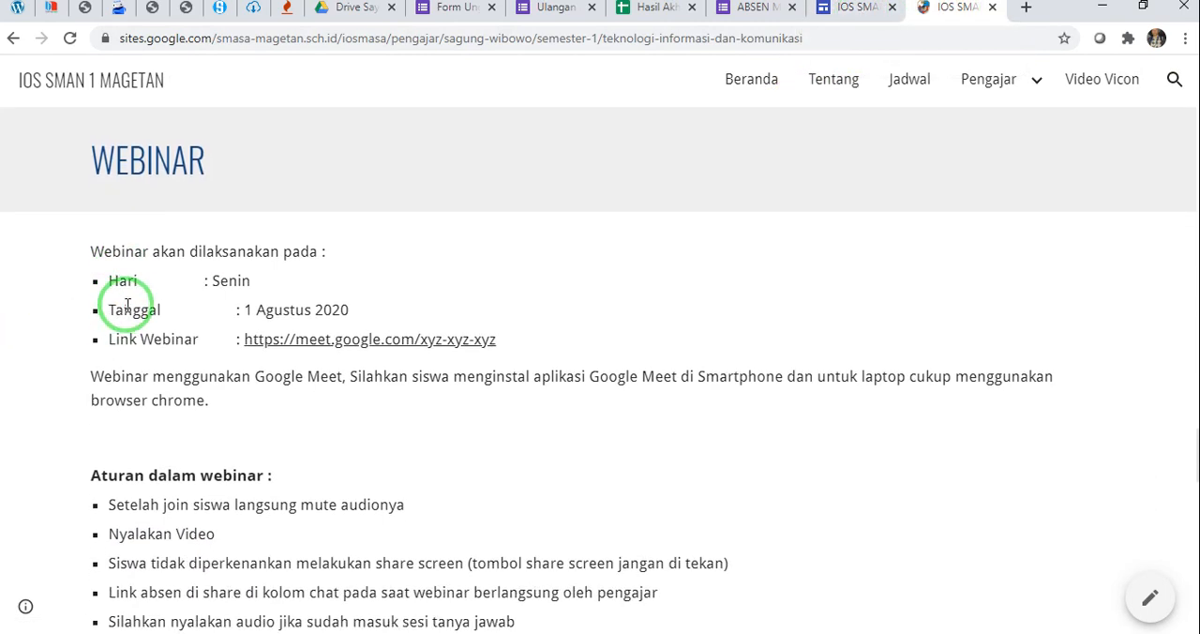
{"action": "scroll", "coordinate": [99, 196], "scroll_direction": "up", "scroll_amount": 1}
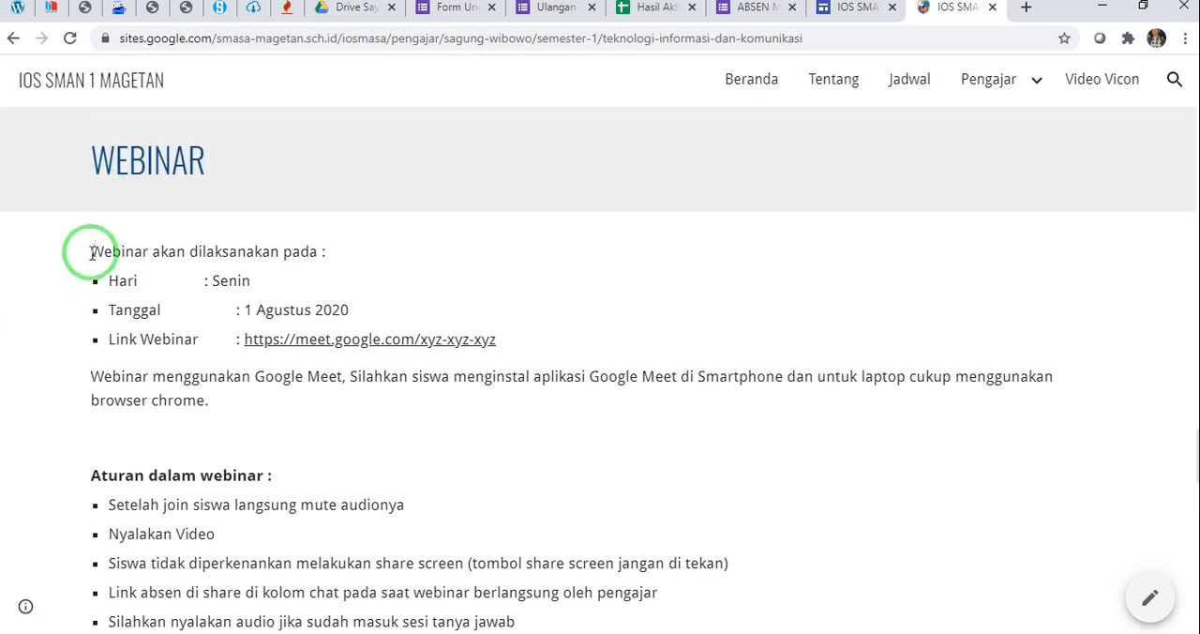
{"action": "left_click_drag", "start_coordinate": [89, 252], "coordinate": [204, 303]}
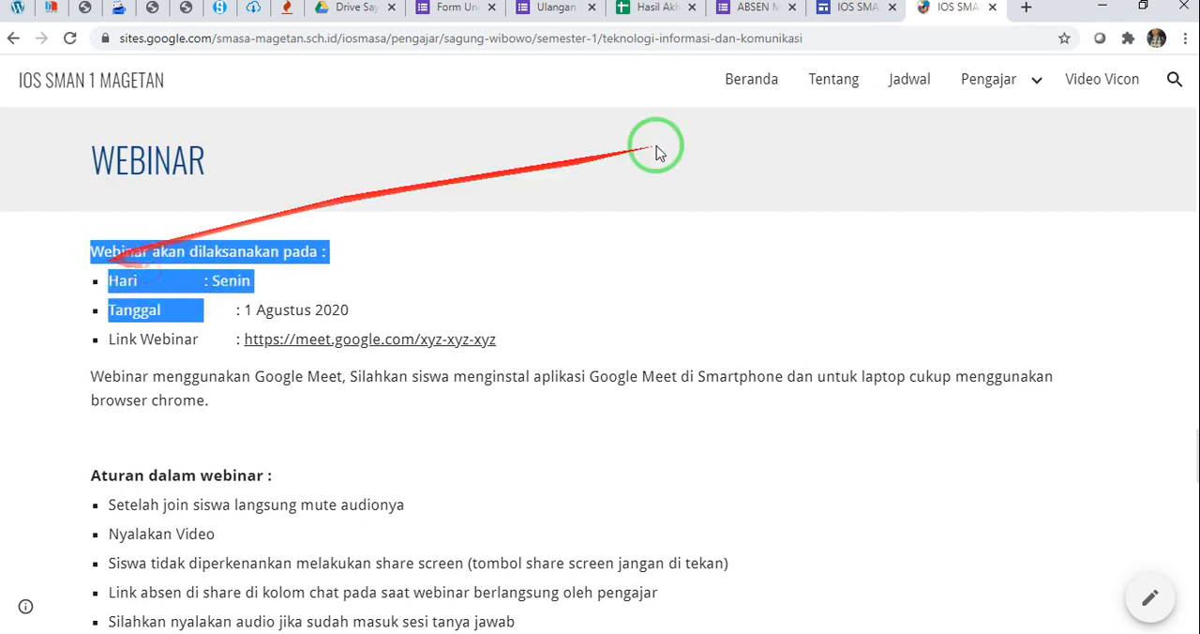
{"action": "left_click", "coordinate": [853, 7]}
{"action": "type", "text": "WEBINAR"}
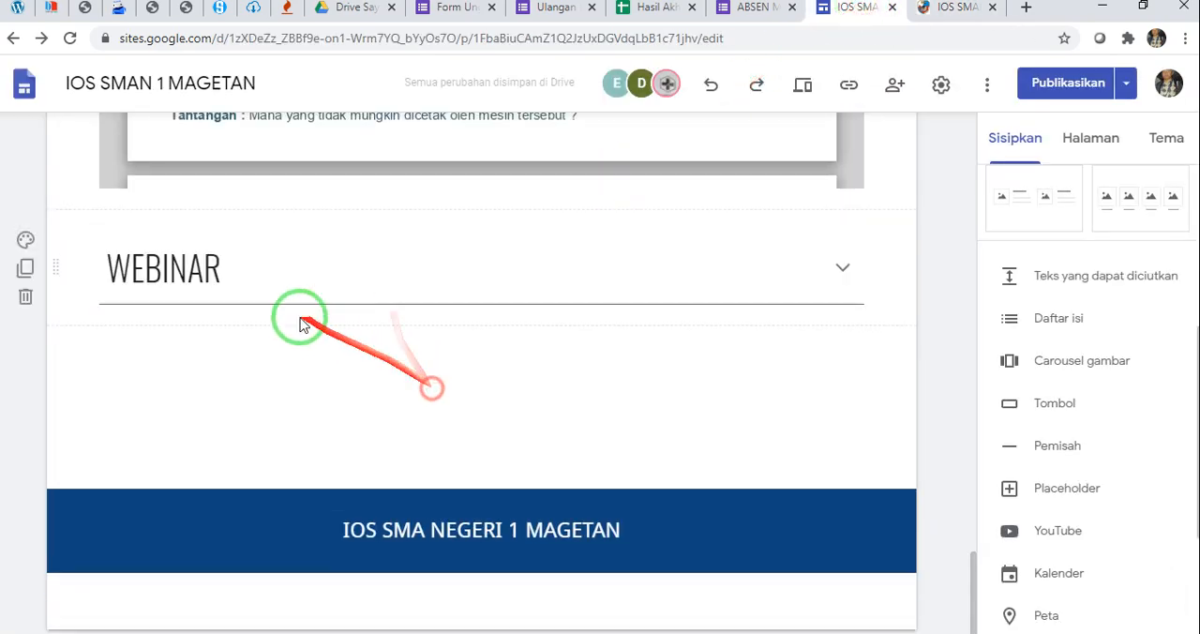
Enter "Jadwal webinar siswa" as the body text of the collapsible WEBINAR block
{"action": "left_click", "coordinate": [269, 309]}
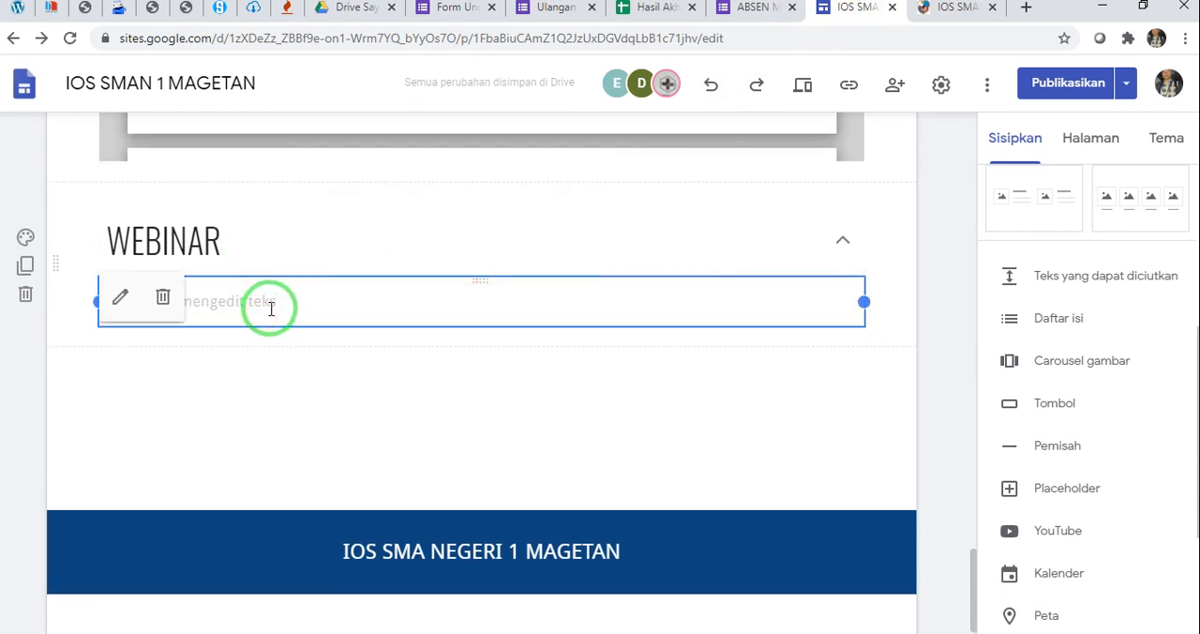
{"action": "left_click", "coordinate": [271, 308]}
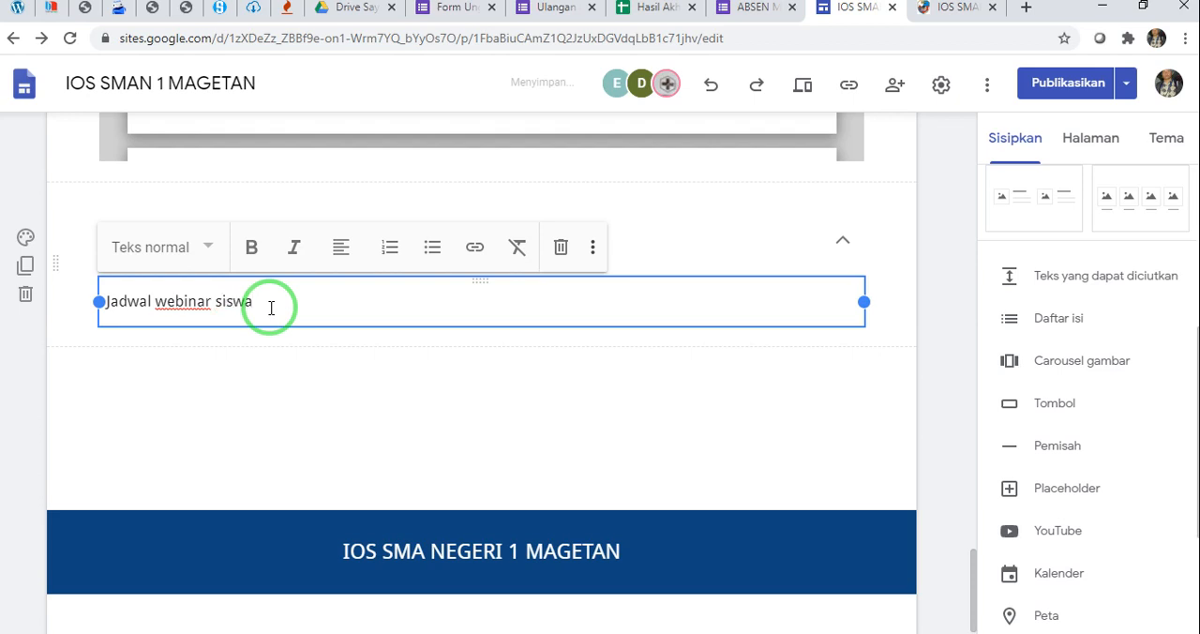
{"action": "left_click", "coordinate": [340, 389]}
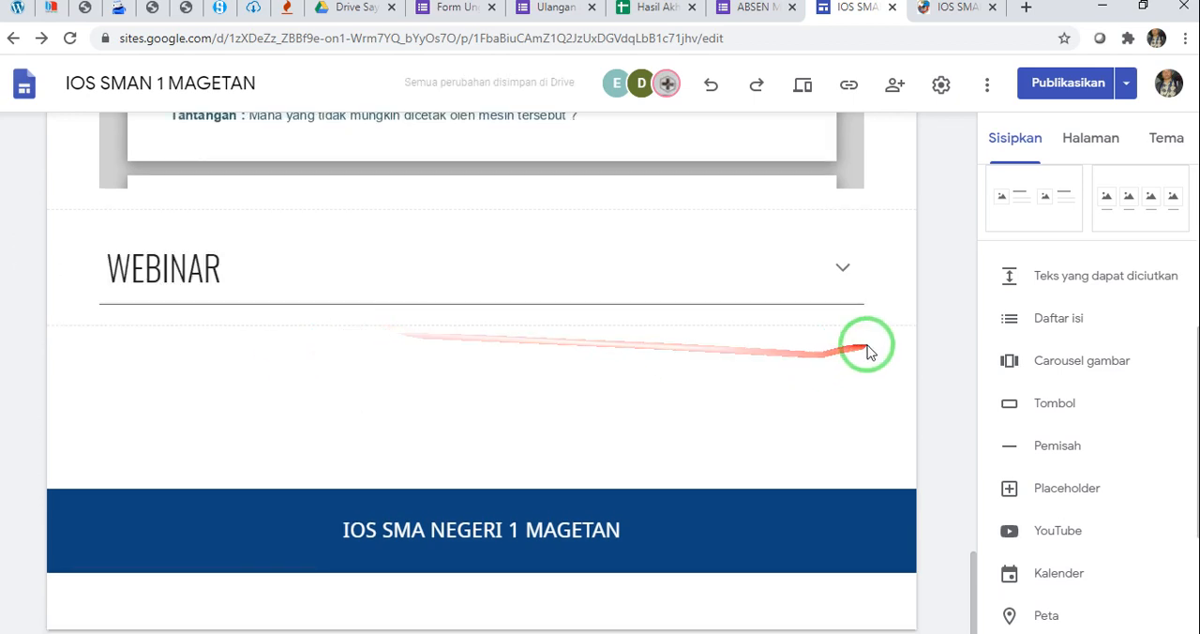
Insert a text box below the WEBINAR block and paste in the webinar schedule and the Aturan dalam webinar rules copied from the published page
{"action": "scroll", "coordinate": [1005, 274], "scroll_direction": "up", "scroll_amount": 5}
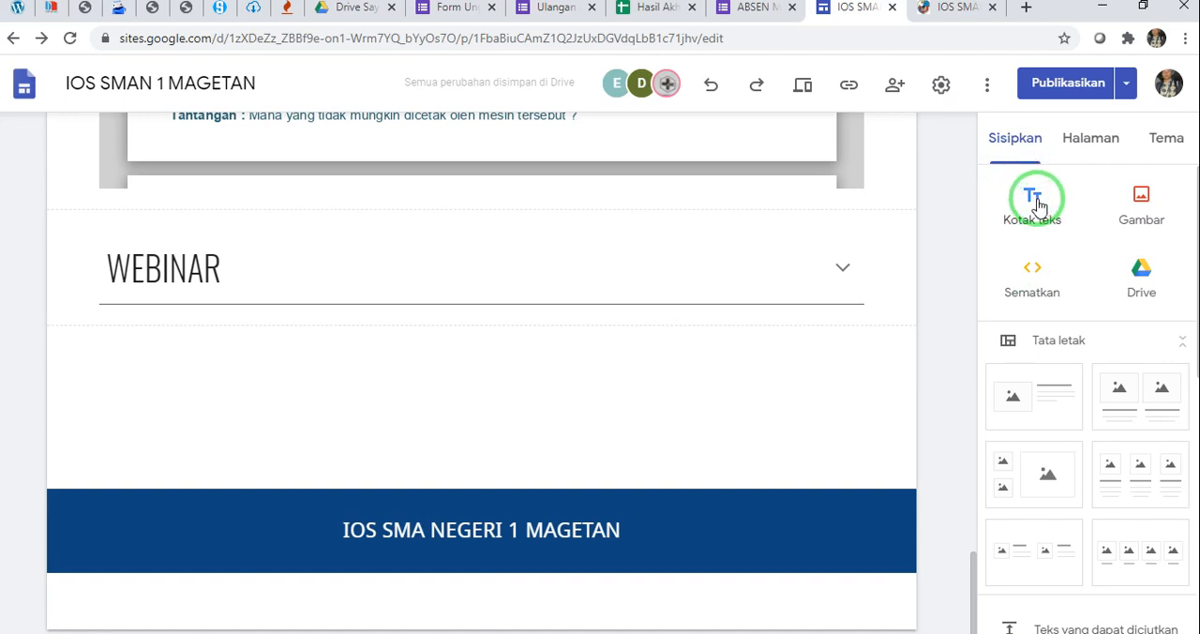
{"action": "left_click", "coordinate": [1037, 207]}
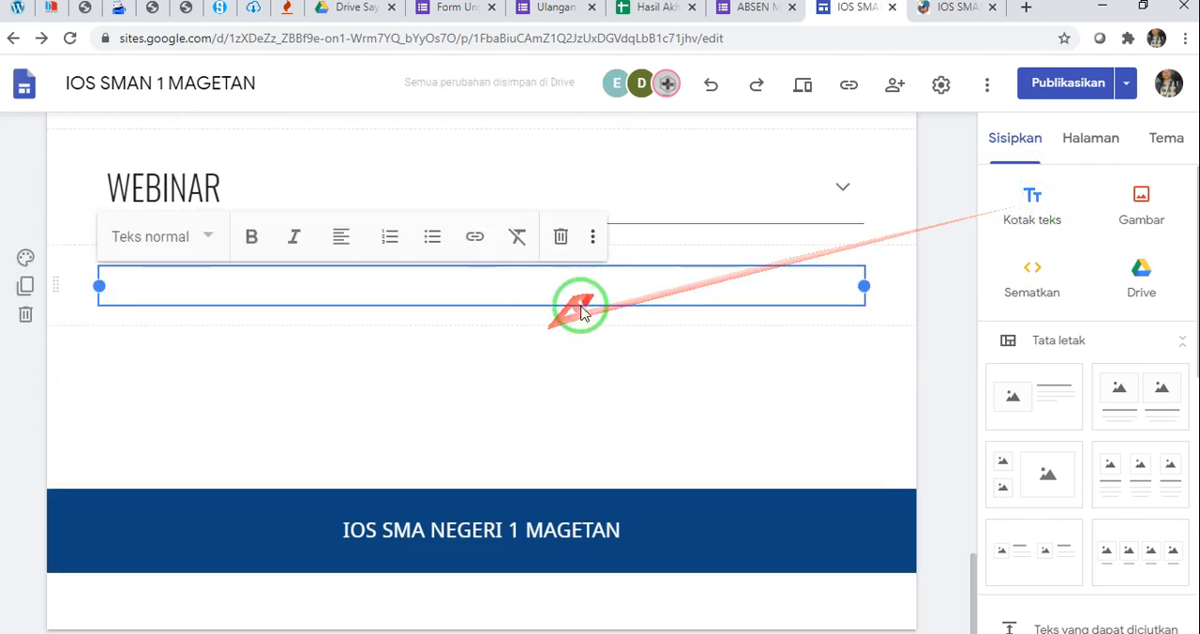
{"action": "left_click", "coordinate": [937, 10]}
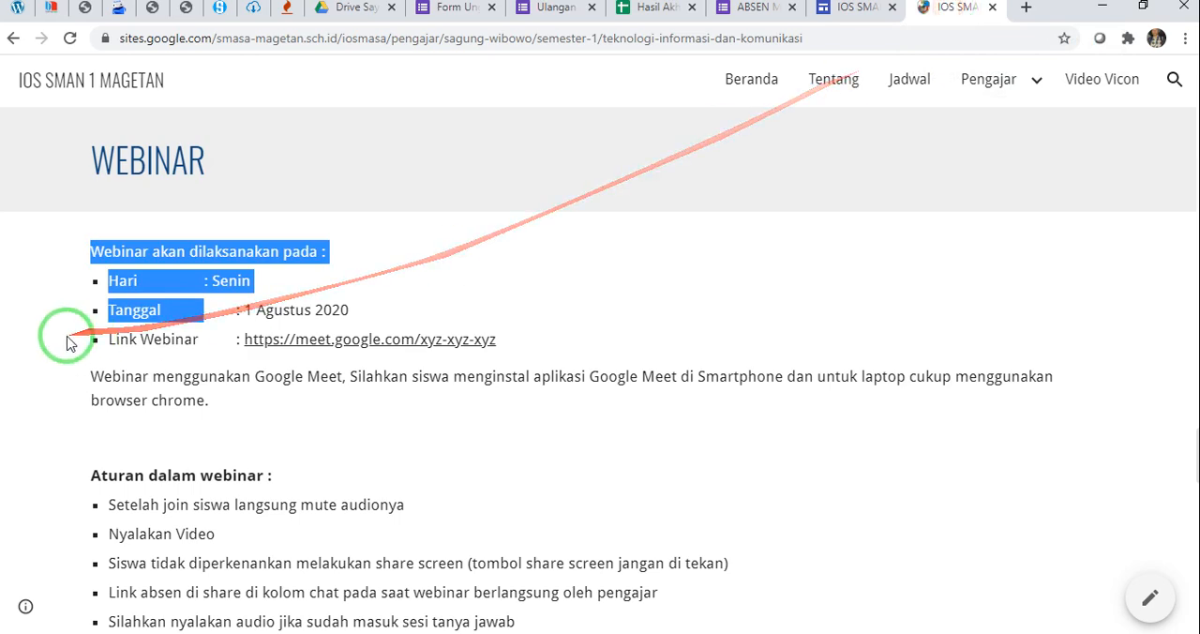
{"action": "left_click", "coordinate": [128, 248]}
{"action": "scroll", "coordinate": [107, 254], "scroll_direction": "down", "scroll_amount": 1}
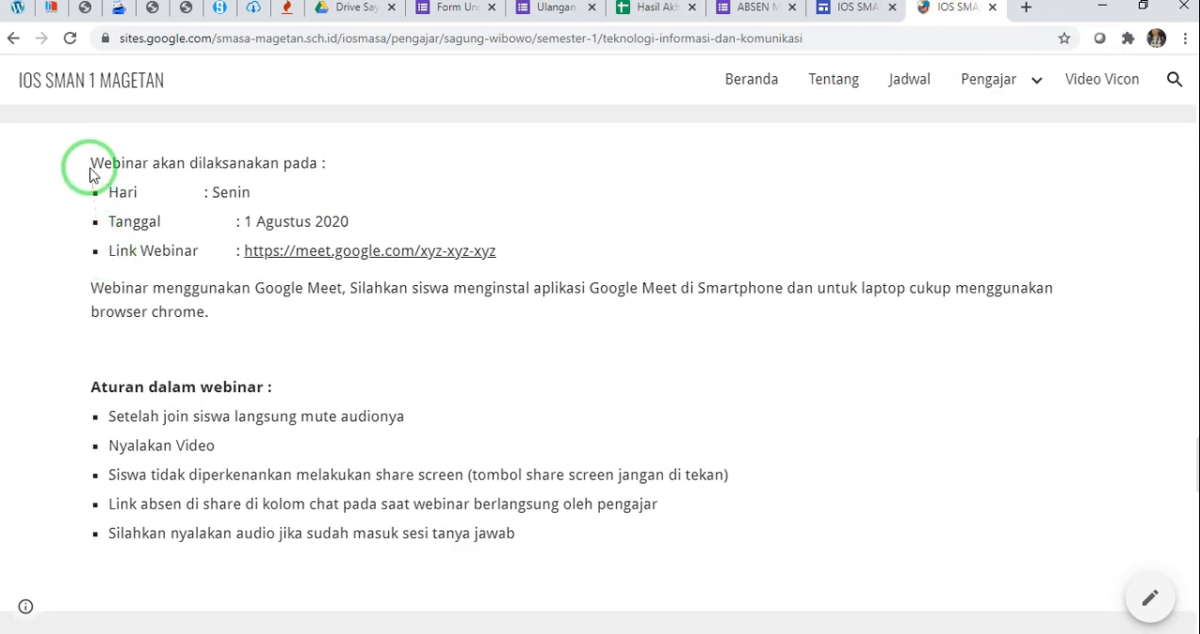
{"action": "left_click_drag", "start_coordinate": [90, 163], "coordinate": [553, 536]}
{"action": "key", "text": "ctrl+c"}
{"action": "left_click", "coordinate": [851, 10]}
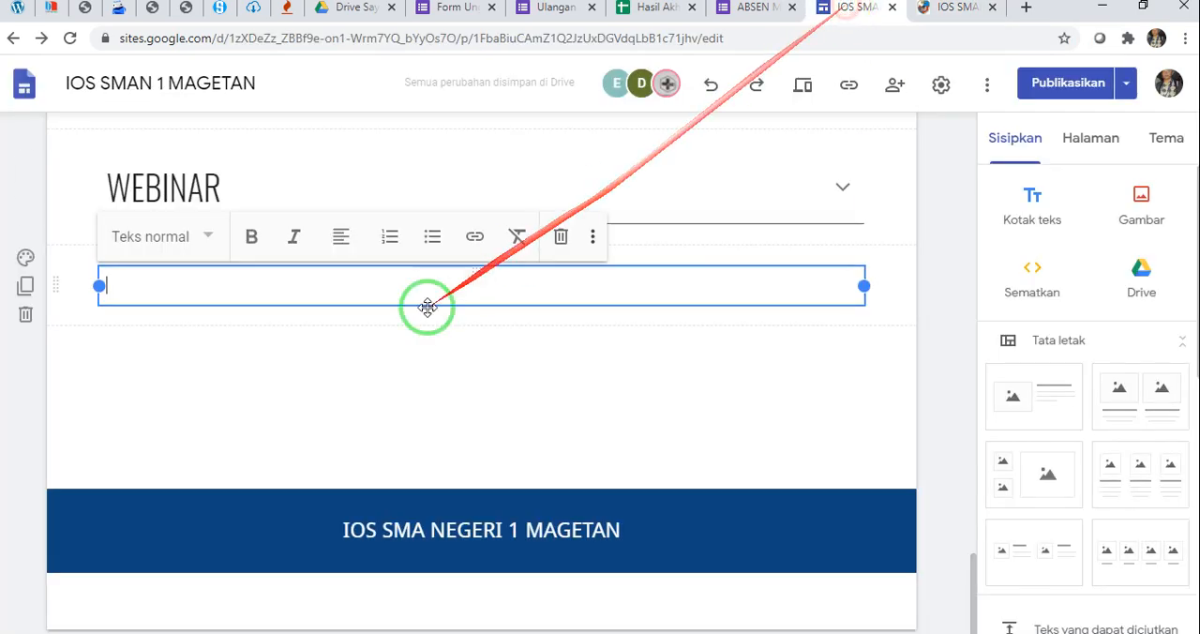
{"action": "left_click", "coordinate": [364, 289]}
{"action": "left_click", "coordinate": [365, 279]}
{"action": "key", "text": "ctrl+v"}
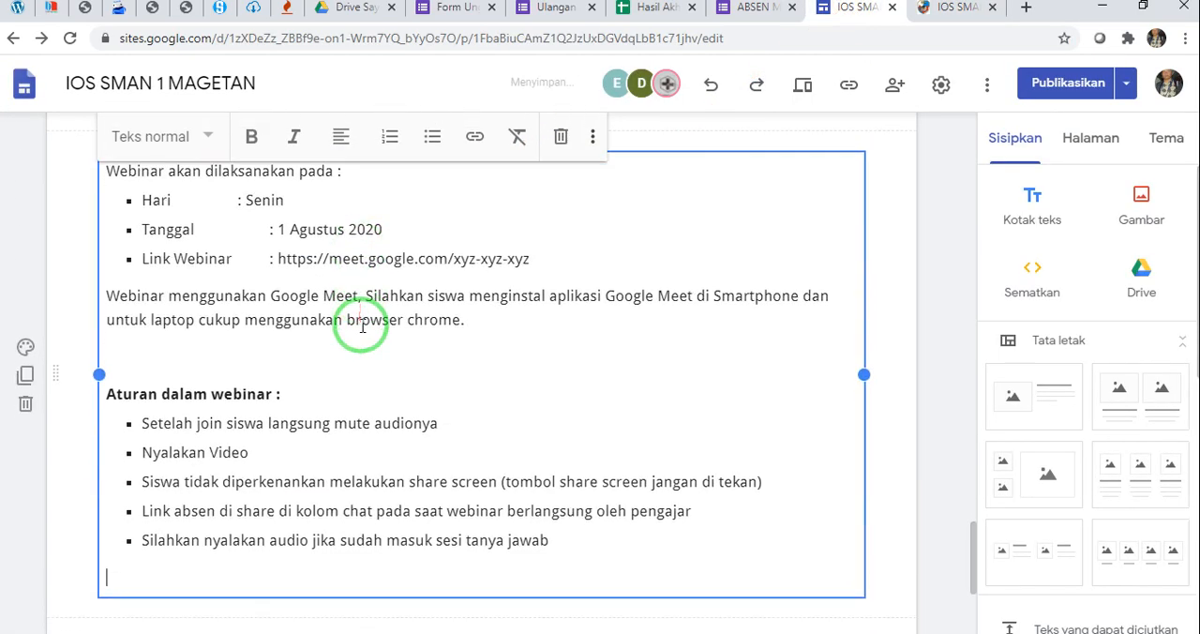
Indent ": Senin" on the Hari line with a tab so its colon lines up with the Tanggal and Link Webinar lines
{"action": "scroll", "coordinate": [361, 325], "scroll_direction": "up", "scroll_amount": 2}
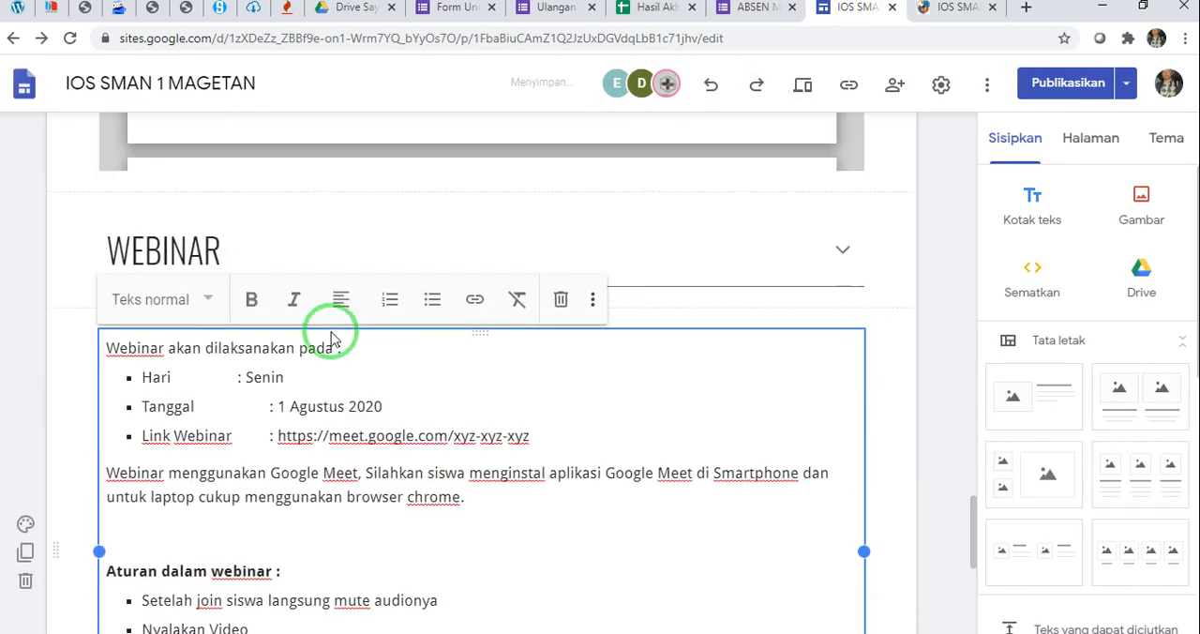
{"action": "left_click", "coordinate": [236, 380]}
{"action": "key", "text": "Tab"}
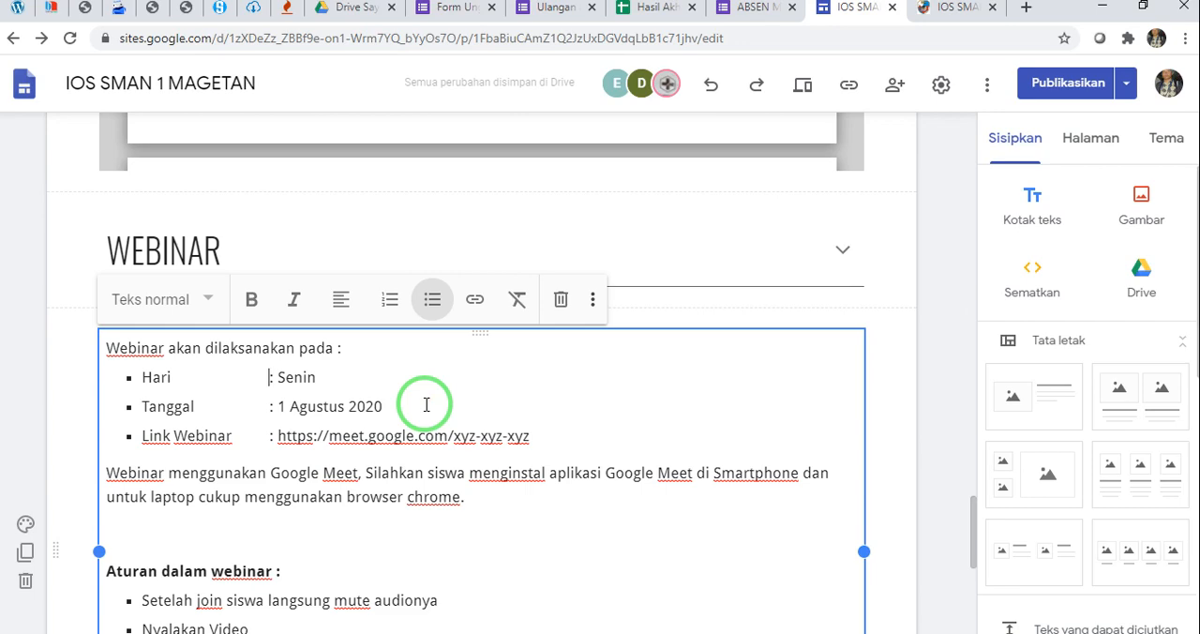
Review the pasted webinar text, checking the meeting link, the Google Meet instructions and the bulleted Aturan dalam webinar rules
{"action": "scroll", "coordinate": [426, 404], "scroll_direction": "down", "scroll_amount": 1}
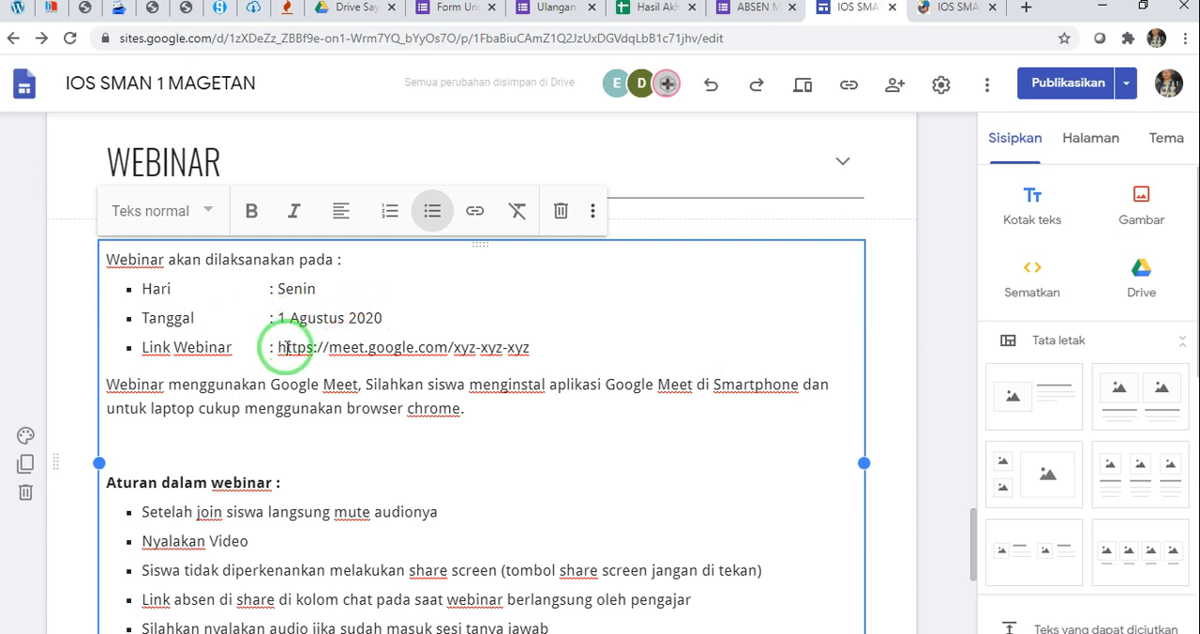
{"action": "left_click_drag", "start_coordinate": [276, 347], "coordinate": [544, 348]}
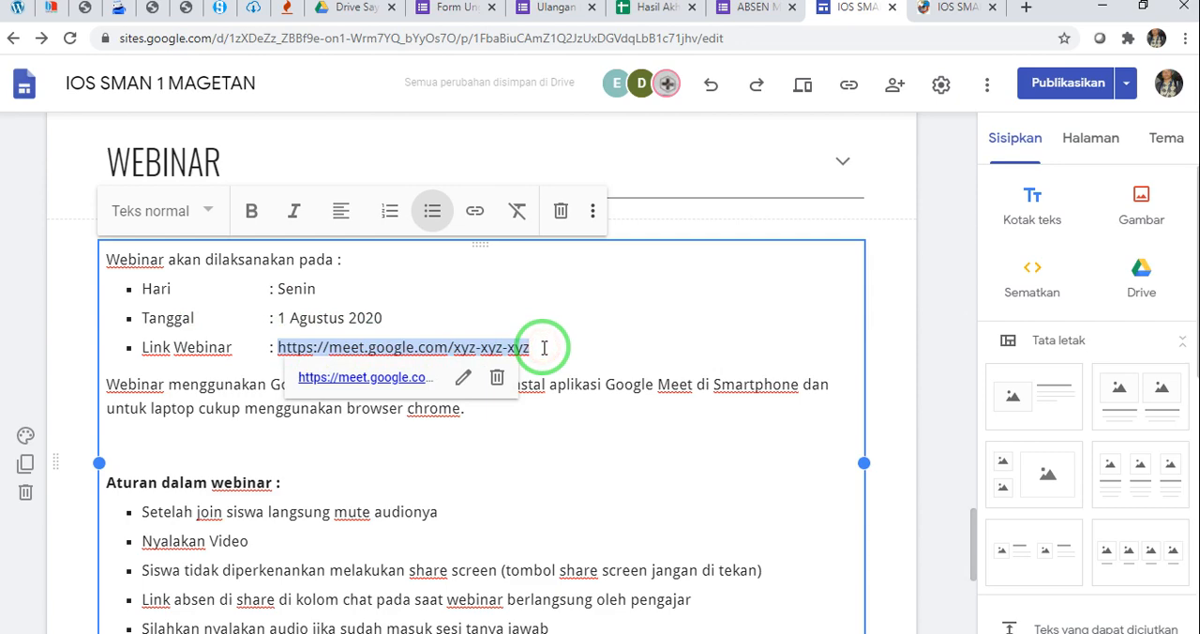
{"action": "left_click", "coordinate": [564, 355]}
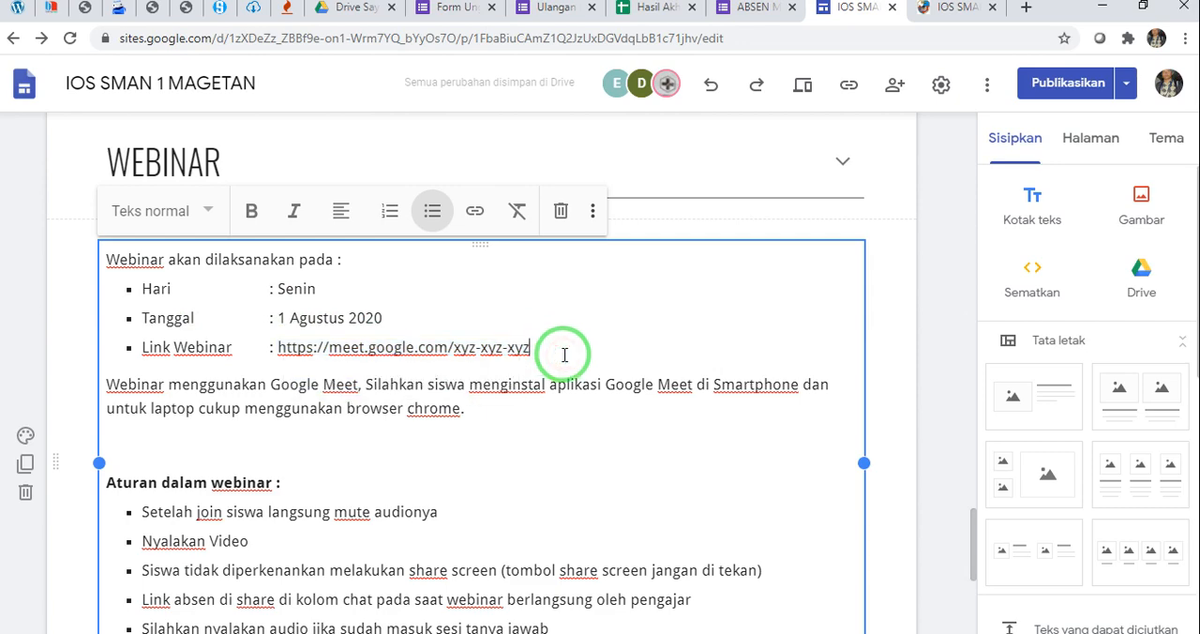
{"action": "left_click_drag", "start_coordinate": [277, 348], "coordinate": [530, 347]}
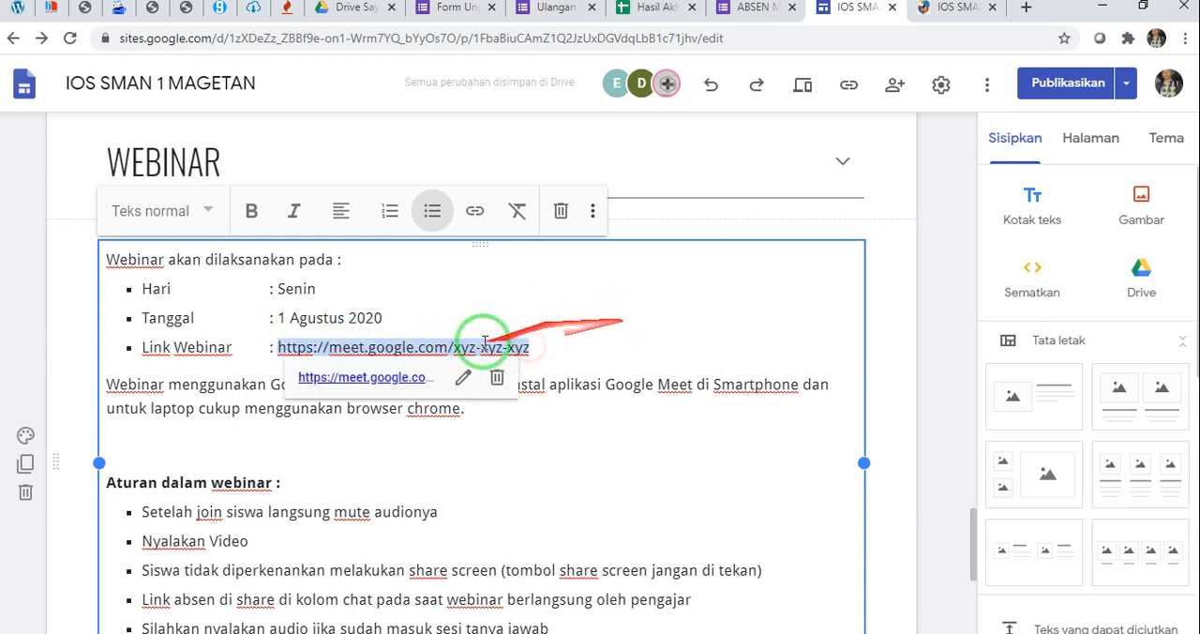
{"action": "left_click", "coordinate": [595, 442]}
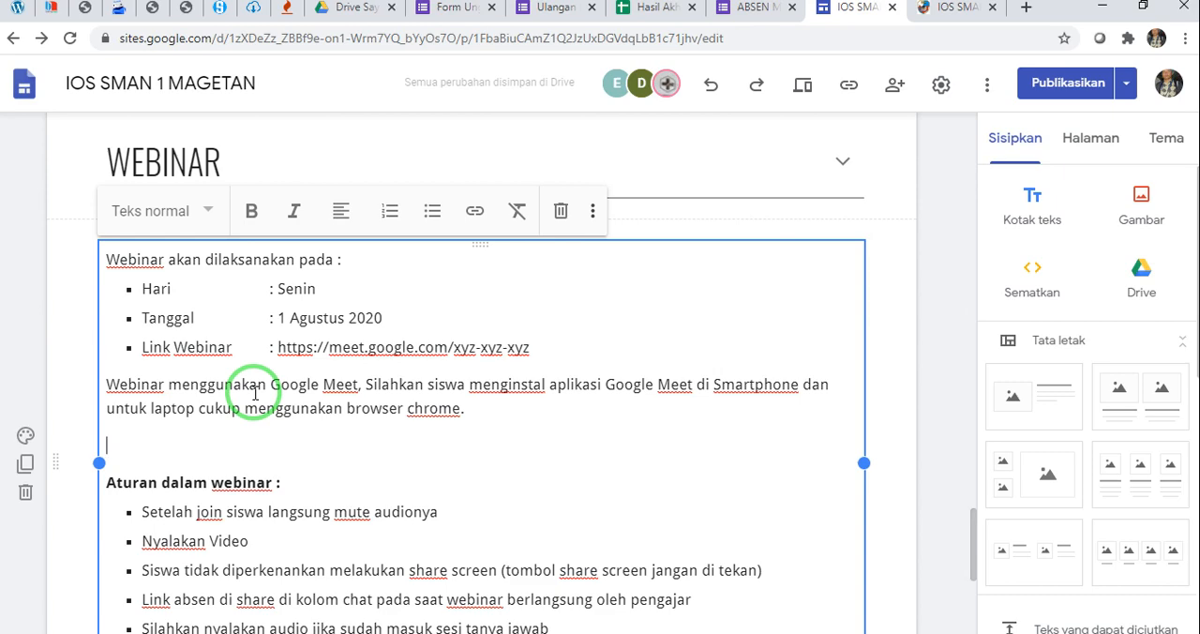
{"action": "scroll", "coordinate": [255, 394], "scroll_direction": "down", "scroll_amount": 2}
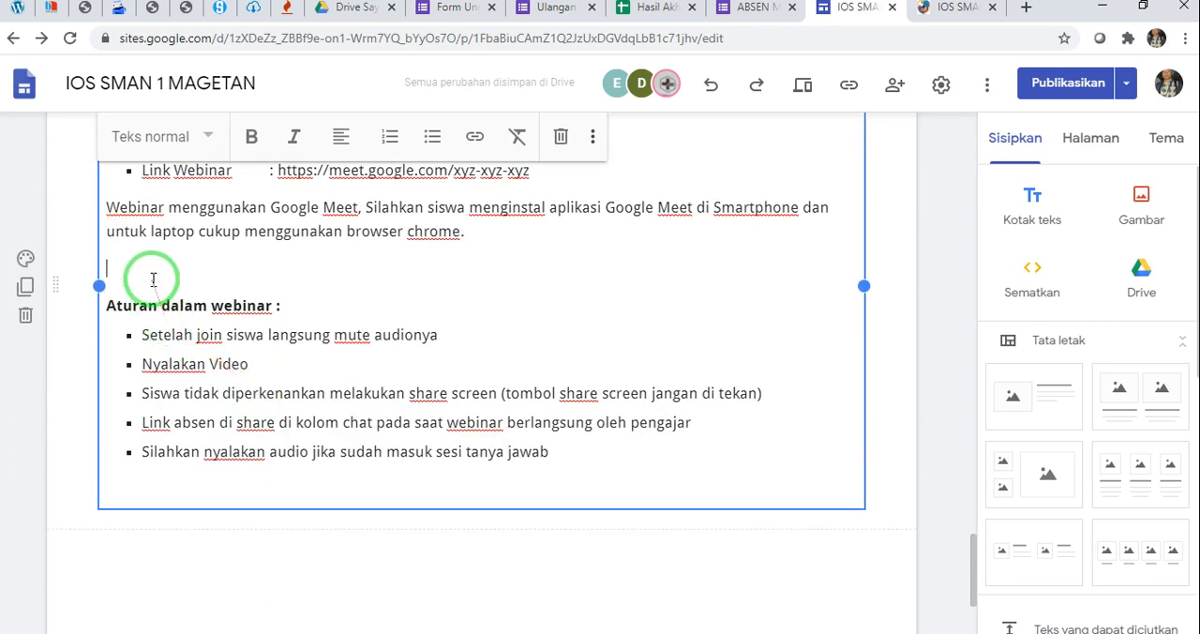
{"action": "left_click", "coordinate": [109, 306]}
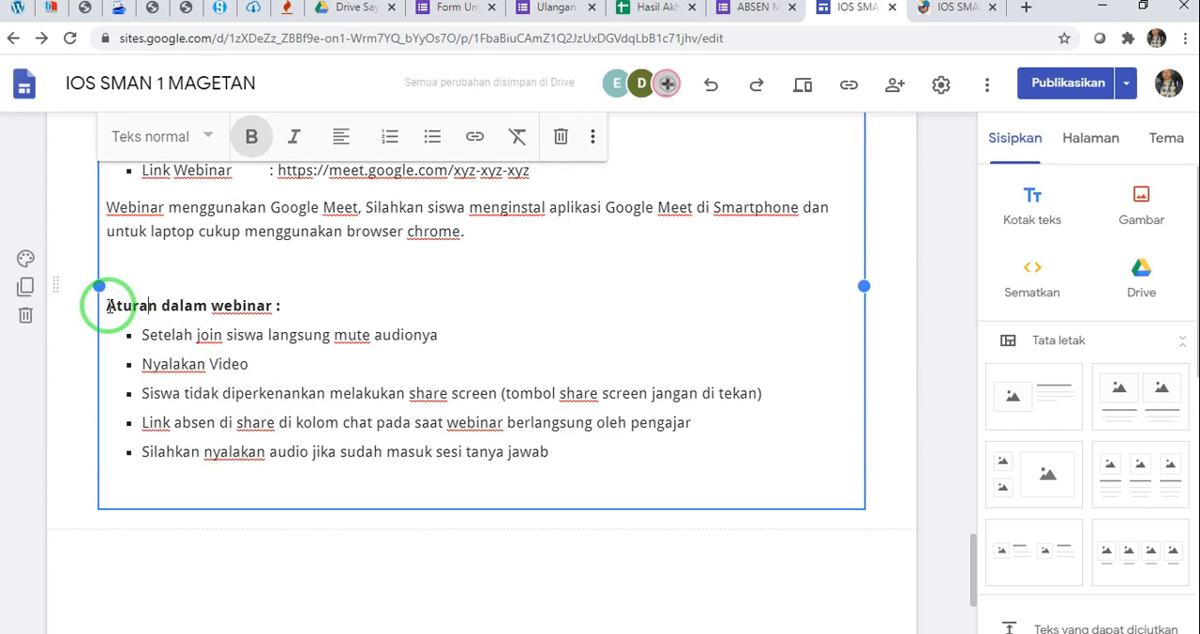
{"action": "left_click_drag", "start_coordinate": [108, 305], "coordinate": [319, 300]}
{"action": "left_click", "coordinate": [319, 299]}
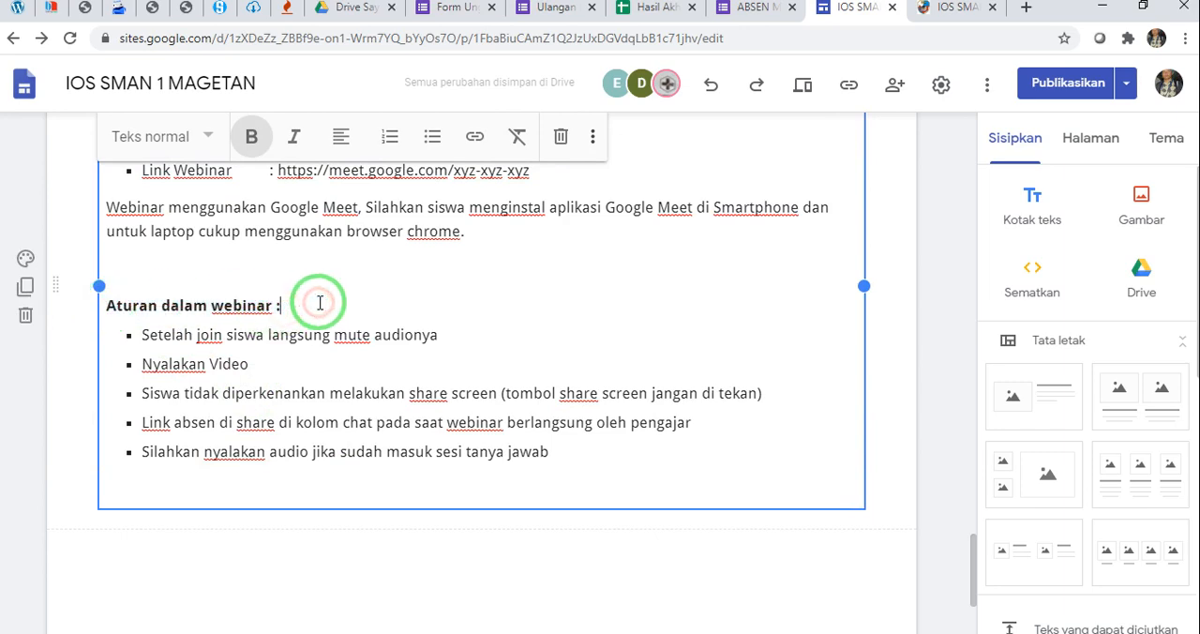
{"action": "left_click", "coordinate": [185, 333]}
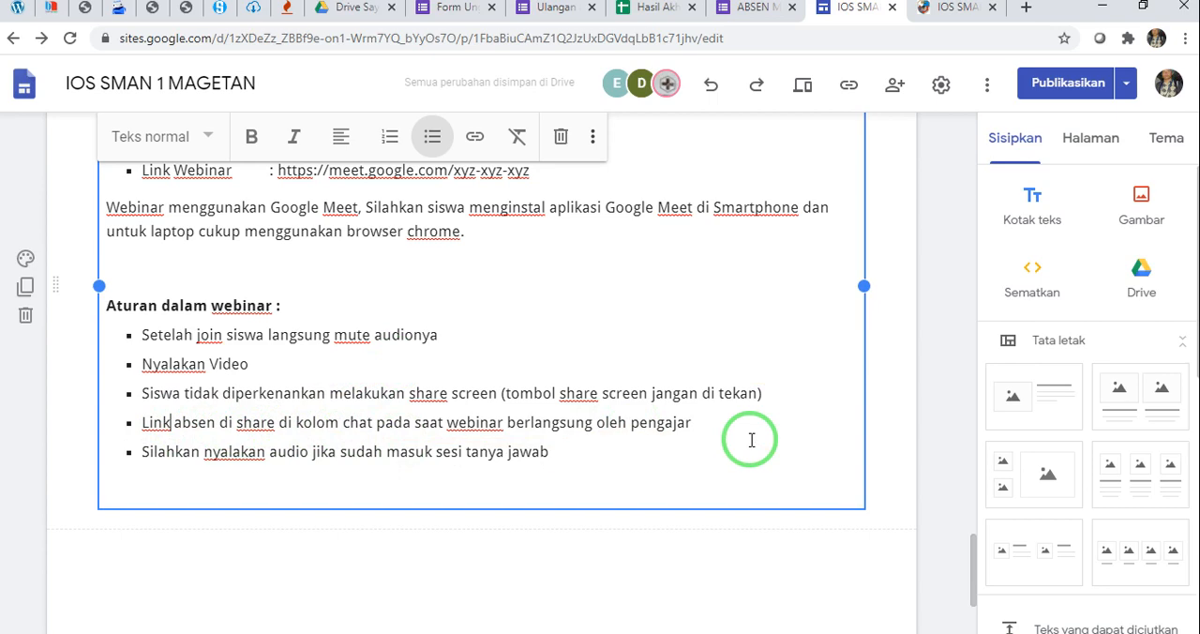
{"action": "scroll", "coordinate": [750, 437], "scroll_direction": "up", "scroll_amount": 1}
{"action": "scroll", "coordinate": [712, 430], "scroll_direction": "down", "scroll_amount": 2}
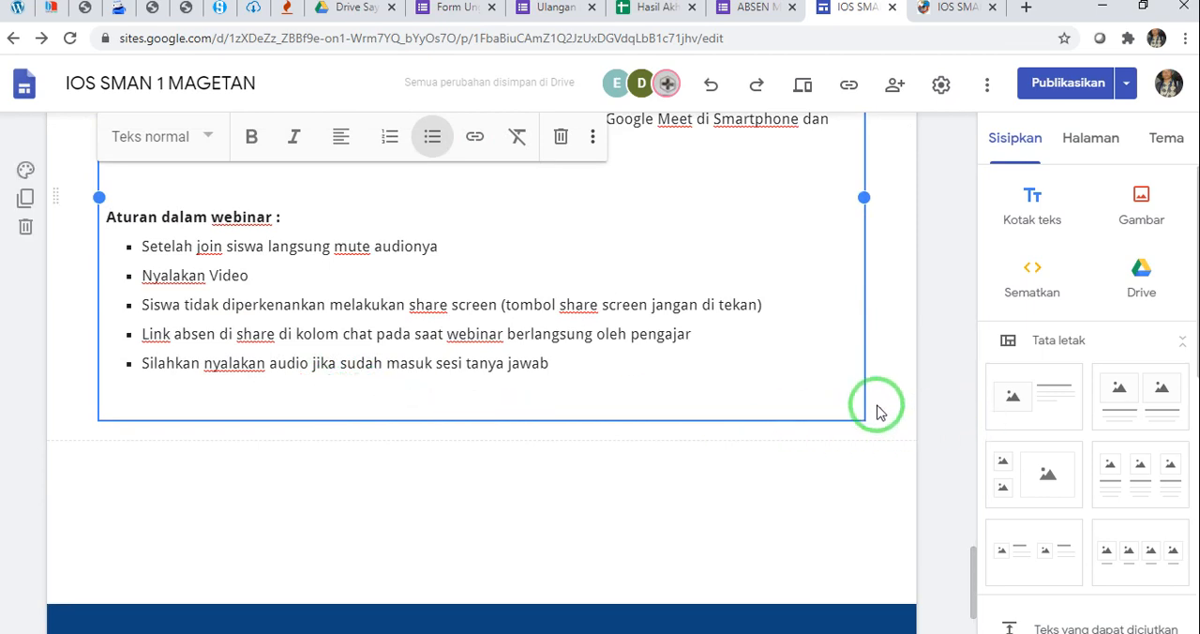
Review the built page from the PRESENSI SISWA section through MATERI 1 and the presentations to the WEBINAR rules
{"action": "scroll", "coordinate": [871, 407], "scroll_direction": "up", "scroll_amount": 3}
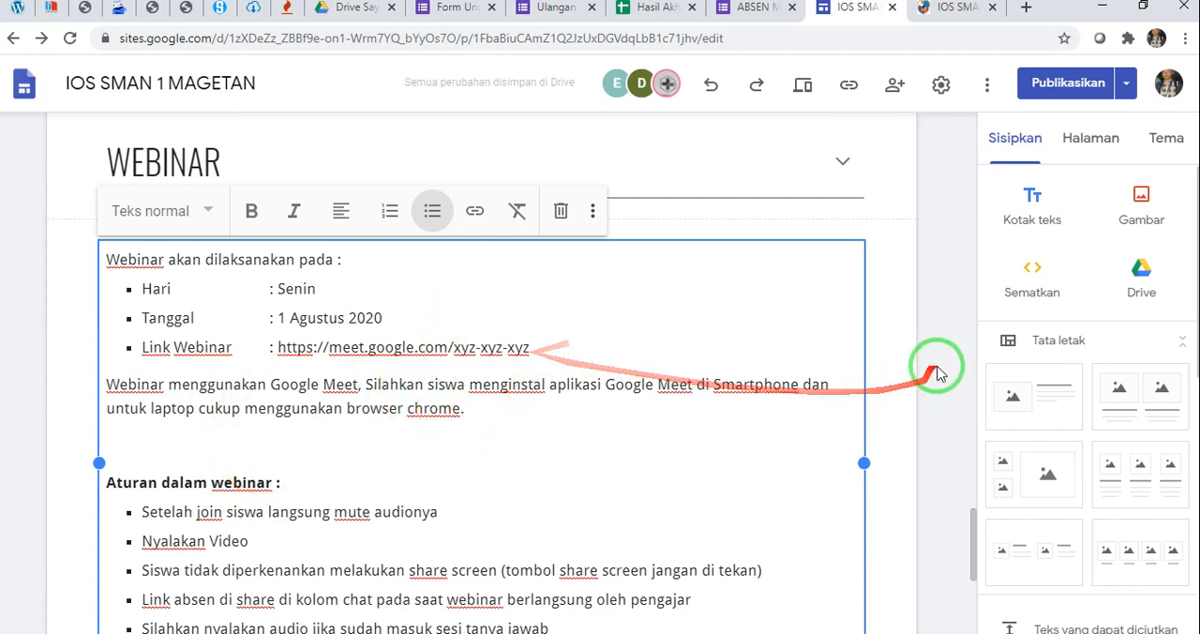
{"action": "left_click", "coordinate": [897, 398]}
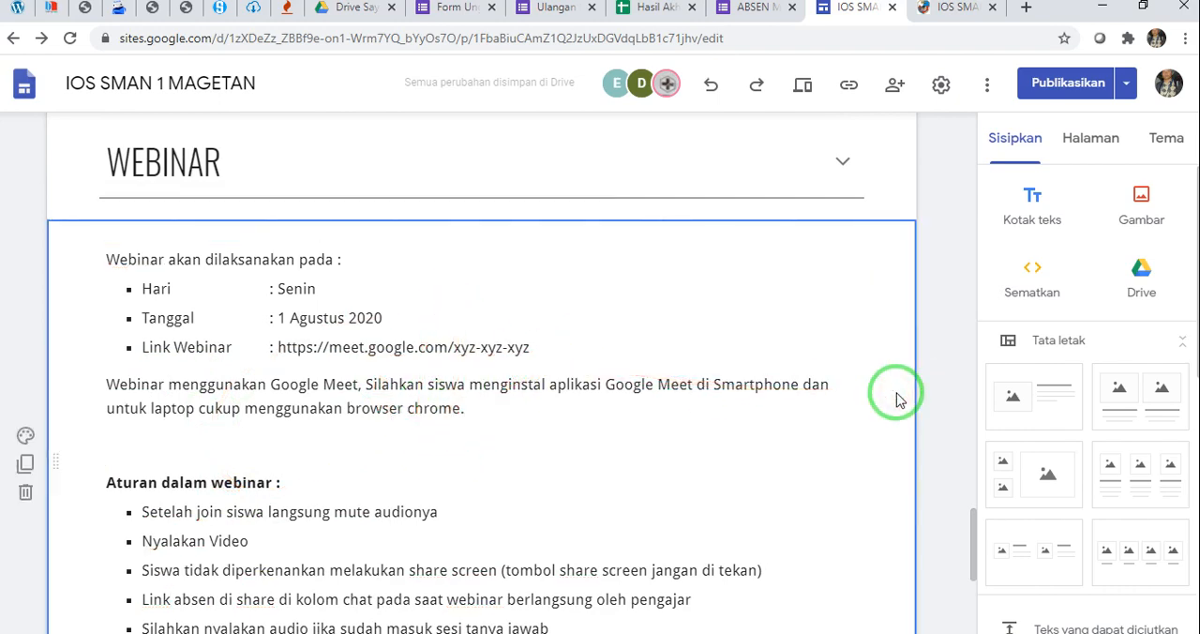
{"action": "scroll", "coordinate": [862, 391], "scroll_direction": "down", "scroll_amount": 2}
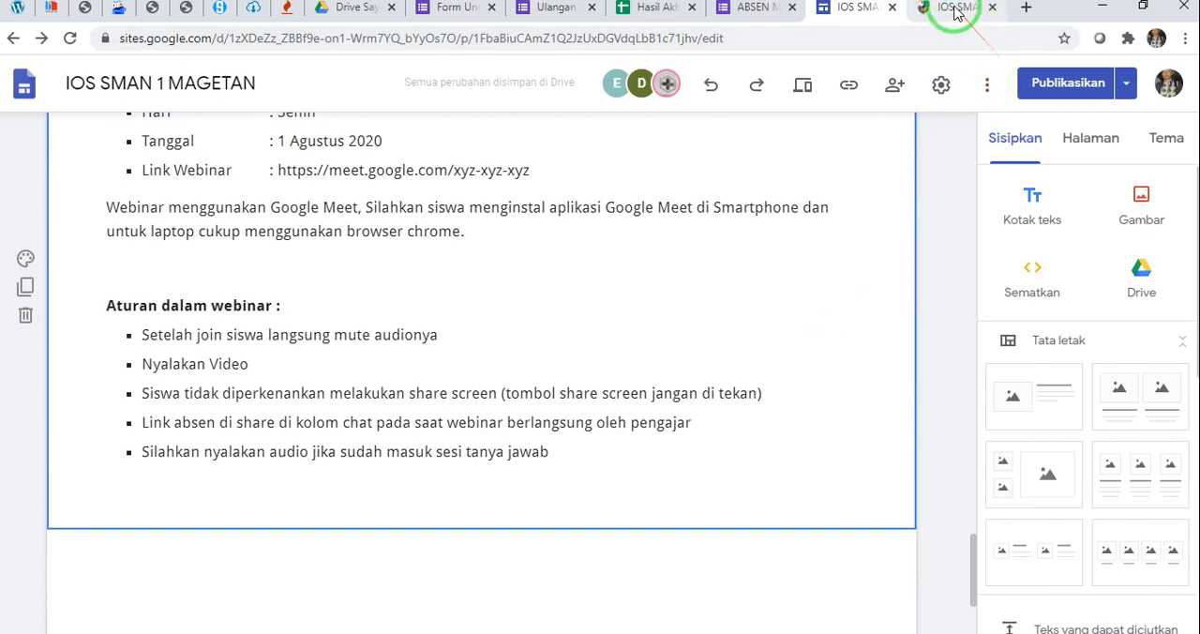
{"action": "scroll", "coordinate": [769, 241], "scroll_direction": "up", "scroll_amount": 3}
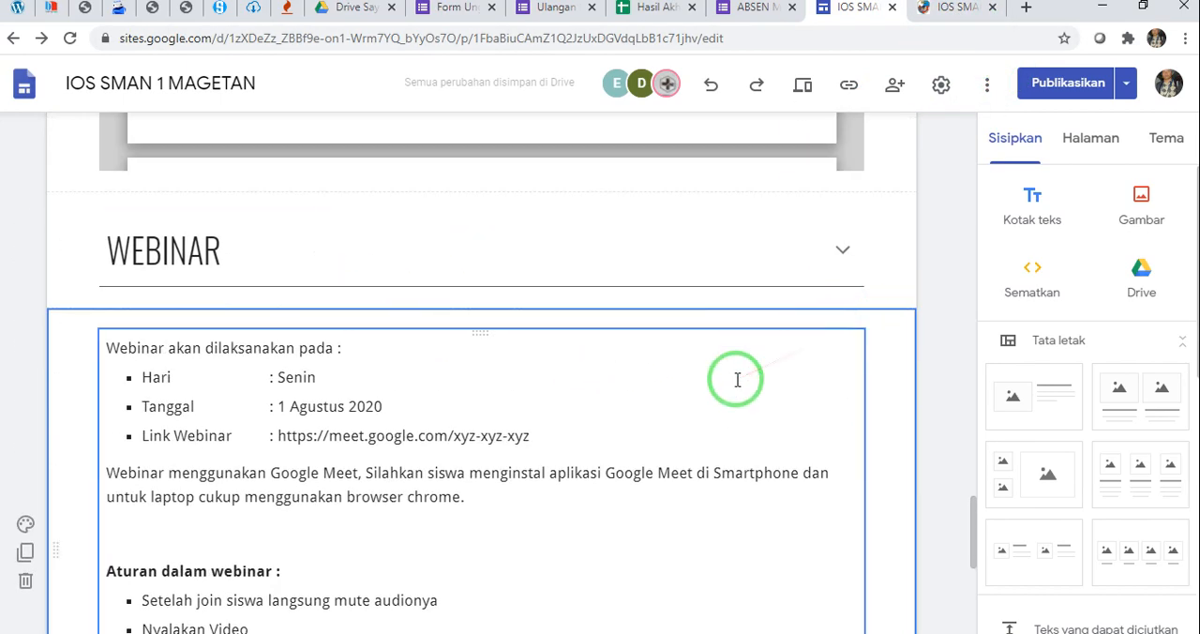
{"action": "scroll", "coordinate": [737, 380], "scroll_direction": "up", "scroll_amount": 20}
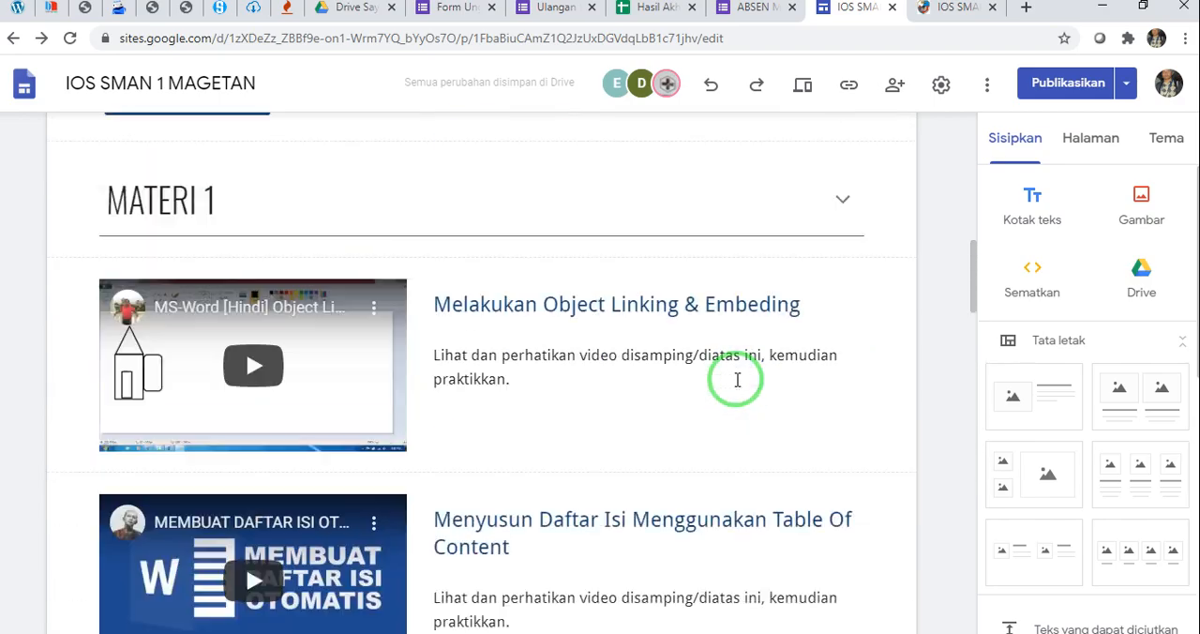
{"action": "scroll", "coordinate": [736, 378], "scroll_direction": "up", "scroll_amount": 4}
{"action": "scroll", "coordinate": [736, 379], "scroll_direction": "down", "scroll_amount": 4}
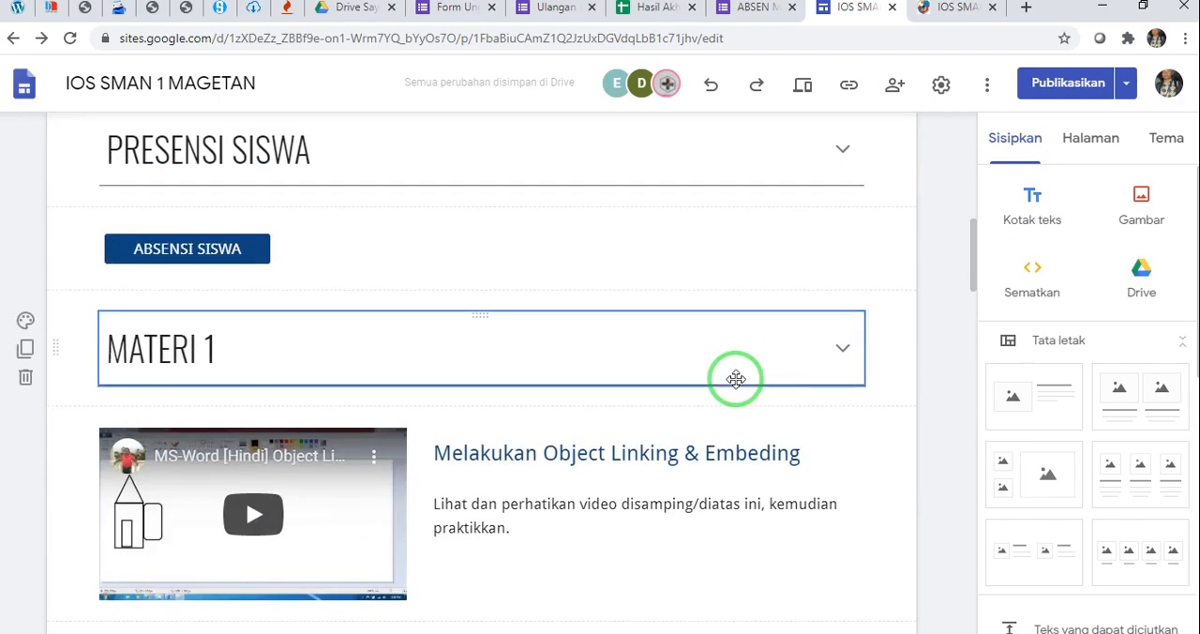
{"action": "scroll", "coordinate": [517, 404], "scroll_direction": "down", "scroll_amount": 2}
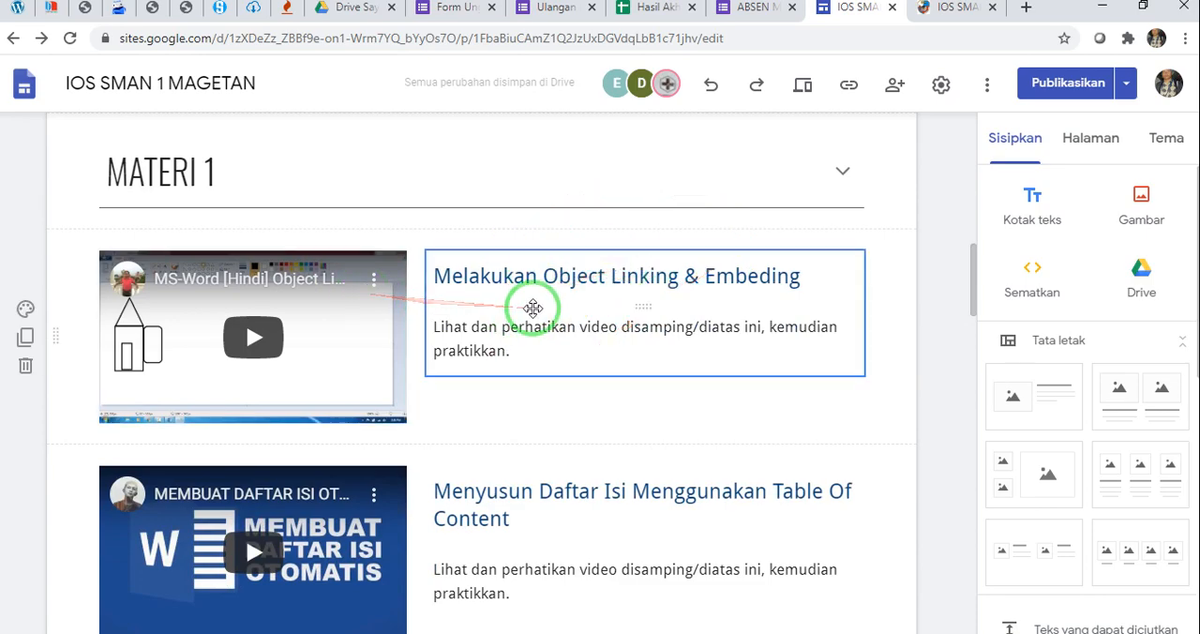
{"action": "scroll", "coordinate": [533, 308], "scroll_direction": "down", "scroll_amount": 2}
{"action": "scroll", "coordinate": [510, 347], "scroll_direction": "down", "scroll_amount": 8}
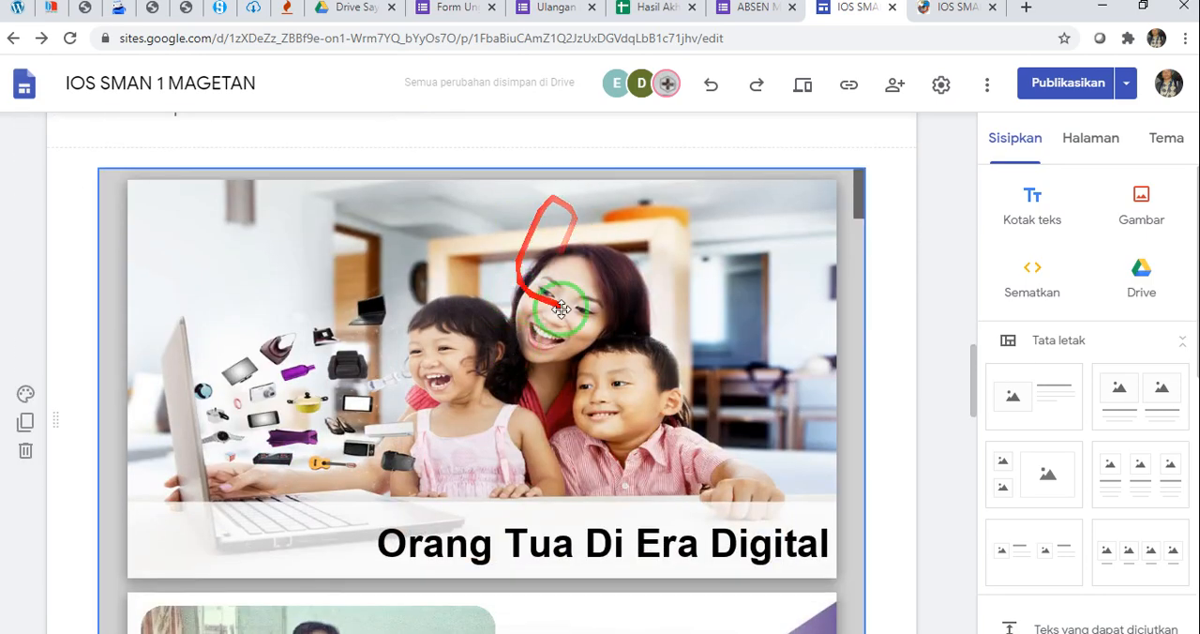
{"action": "scroll", "coordinate": [918, 330], "scroll_direction": "down", "scroll_amount": 15}
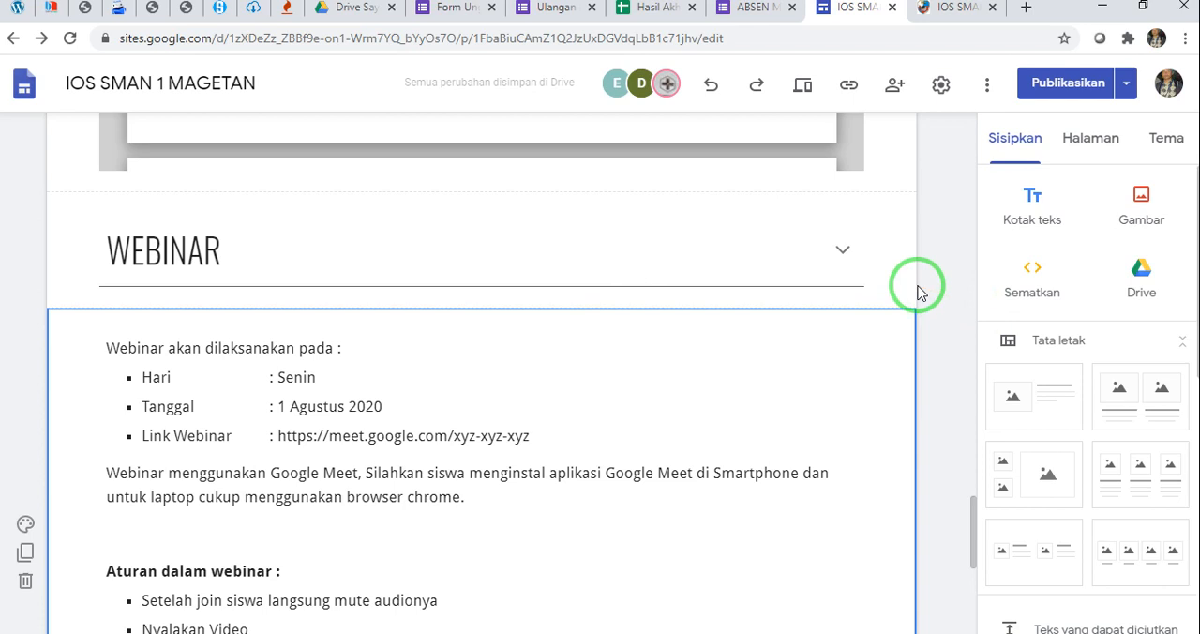
{"action": "scroll", "coordinate": [918, 290], "scroll_direction": "down", "scroll_amount": 2}
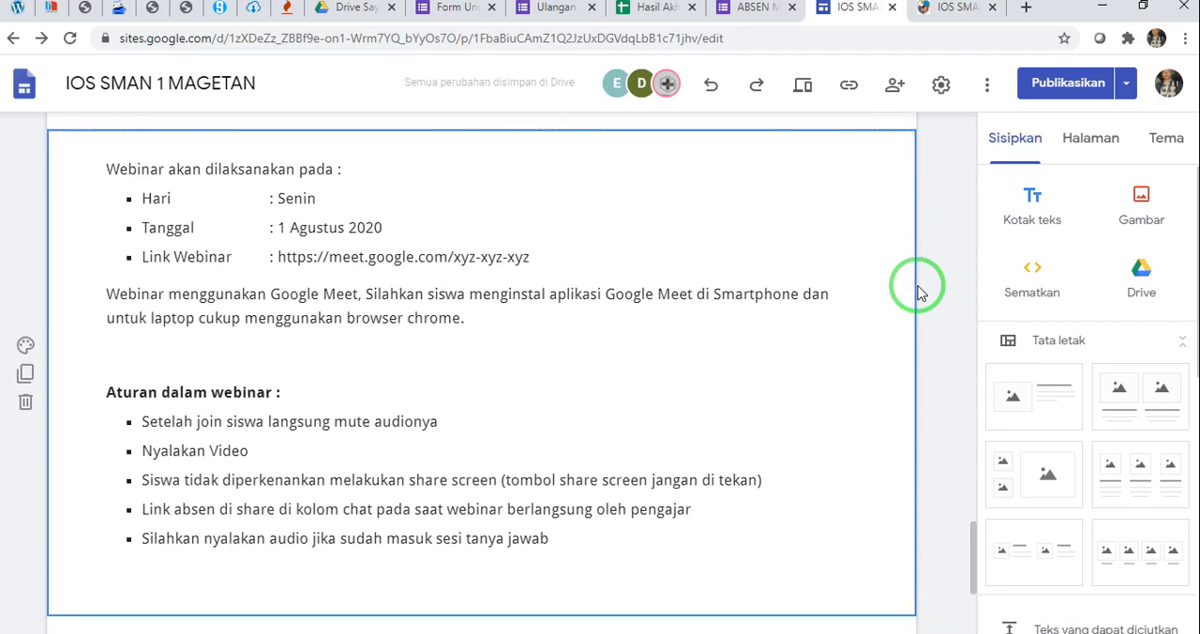
{"action": "scroll", "coordinate": [919, 288], "scroll_direction": "down", "scroll_amount": 2}
Copy the PENUGASAN MANDIRI heading from the published page and return to the site editor
{"action": "left_click", "coordinate": [954, 9]}
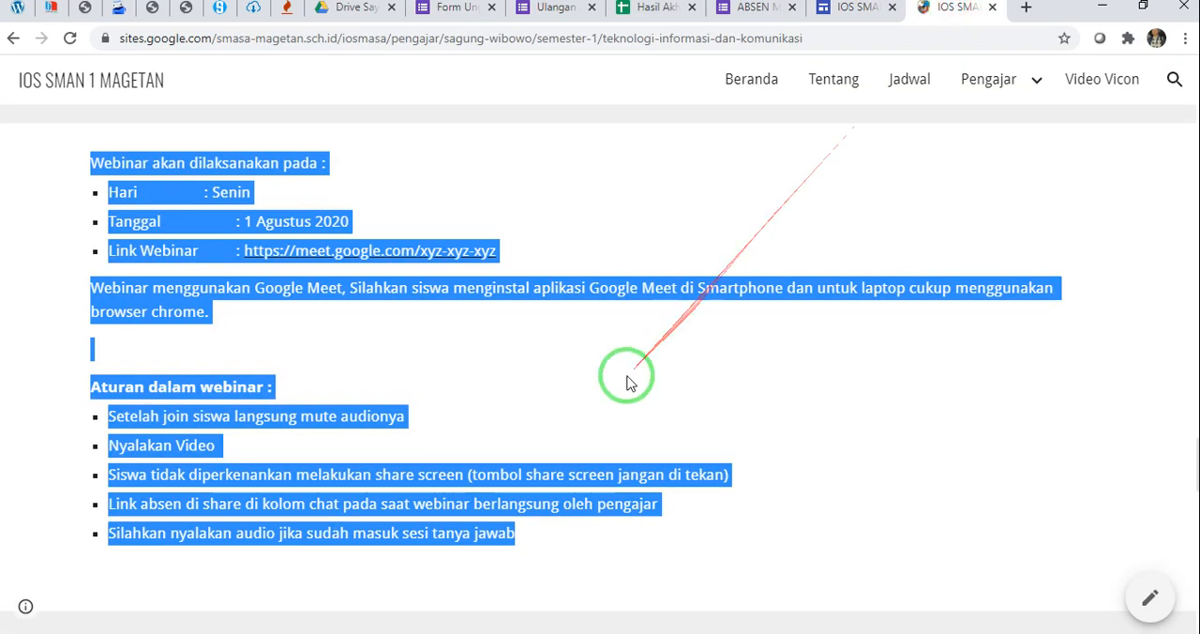
{"action": "scroll", "coordinate": [627, 380], "scroll_direction": "down", "scroll_amount": 4}
{"action": "left_click", "coordinate": [761, 237]}
{"action": "scroll", "coordinate": [766, 253], "scroll_direction": "up", "scroll_amount": 8}
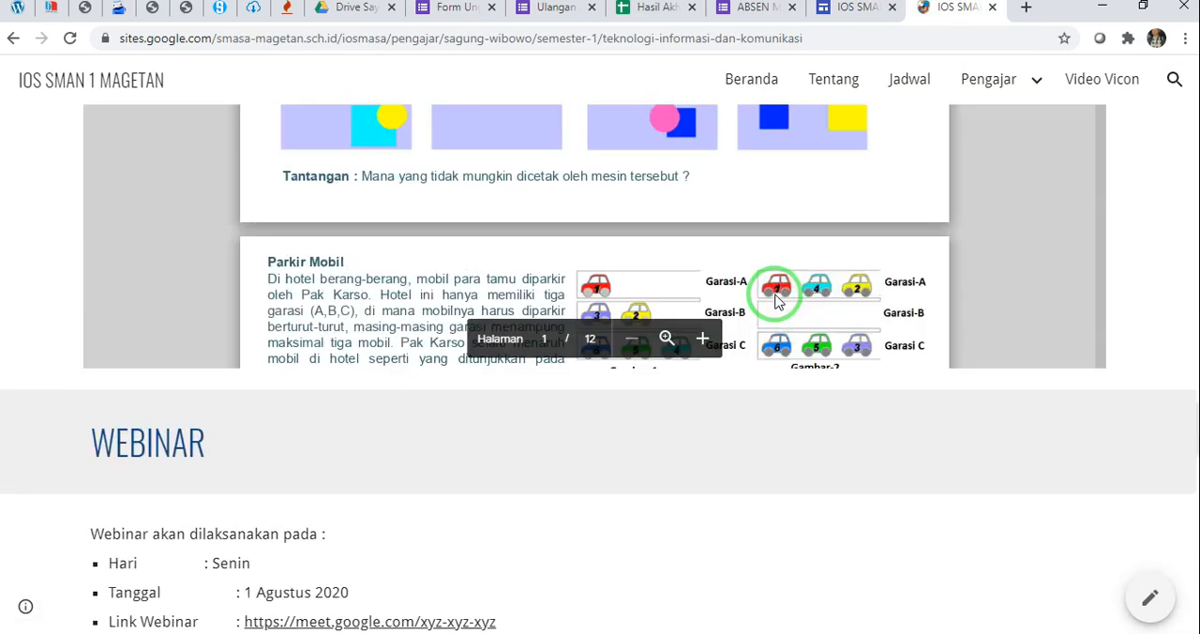
{"action": "scroll", "coordinate": [774, 298], "scroll_direction": "down", "scroll_amount": 10}
{"action": "scroll", "coordinate": [772, 281], "scroll_direction": "up", "scroll_amount": 1}
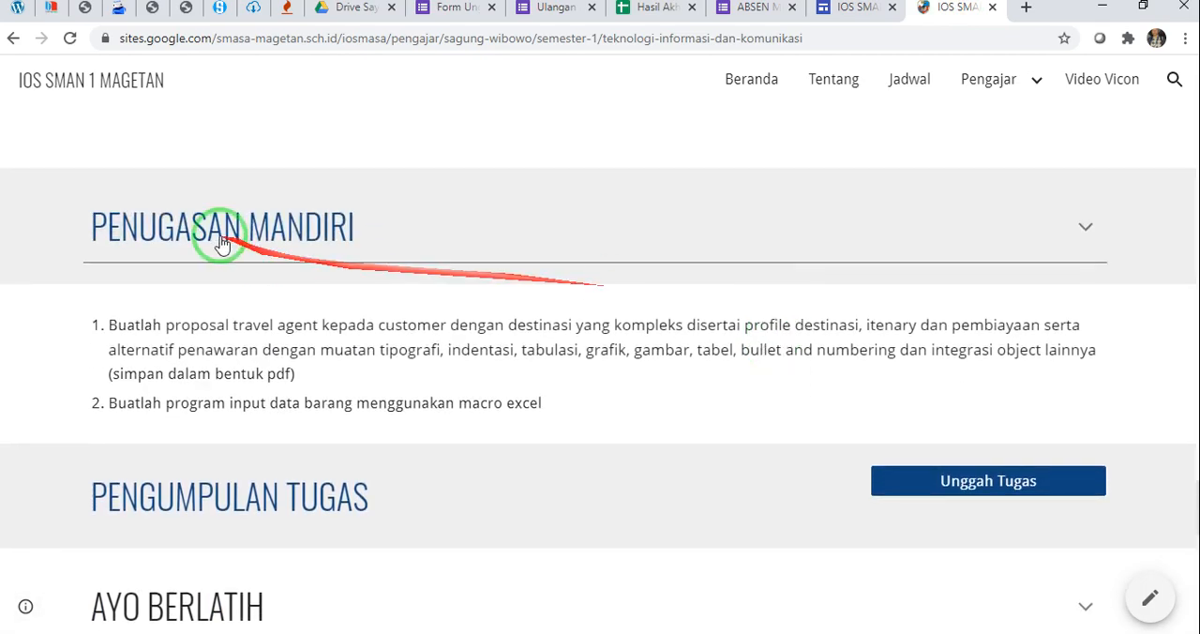
{"action": "left_click_drag", "start_coordinate": [79, 237], "coordinate": [395, 260]}
{"action": "key", "text": "ctrl+c"}
{"action": "left_click", "coordinate": [855, 8]}
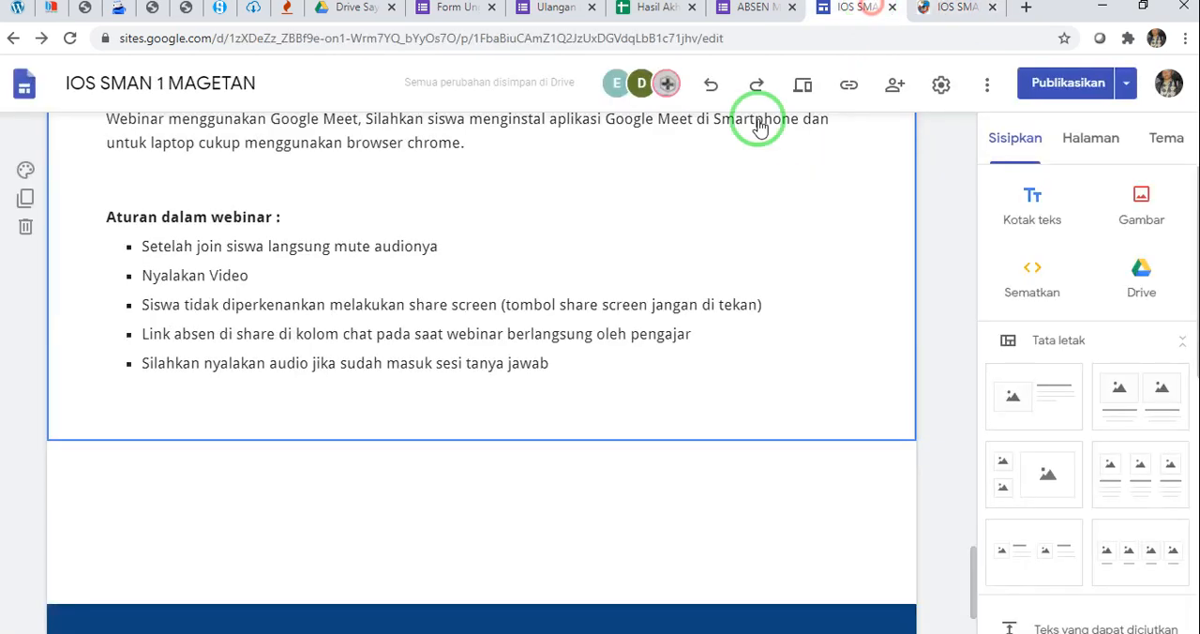
Insert a collapsible text block below the webinar rules and paste PENUGASAN MANDIRI as its heading, without the extra empty line
{"action": "left_click", "coordinate": [736, 486]}
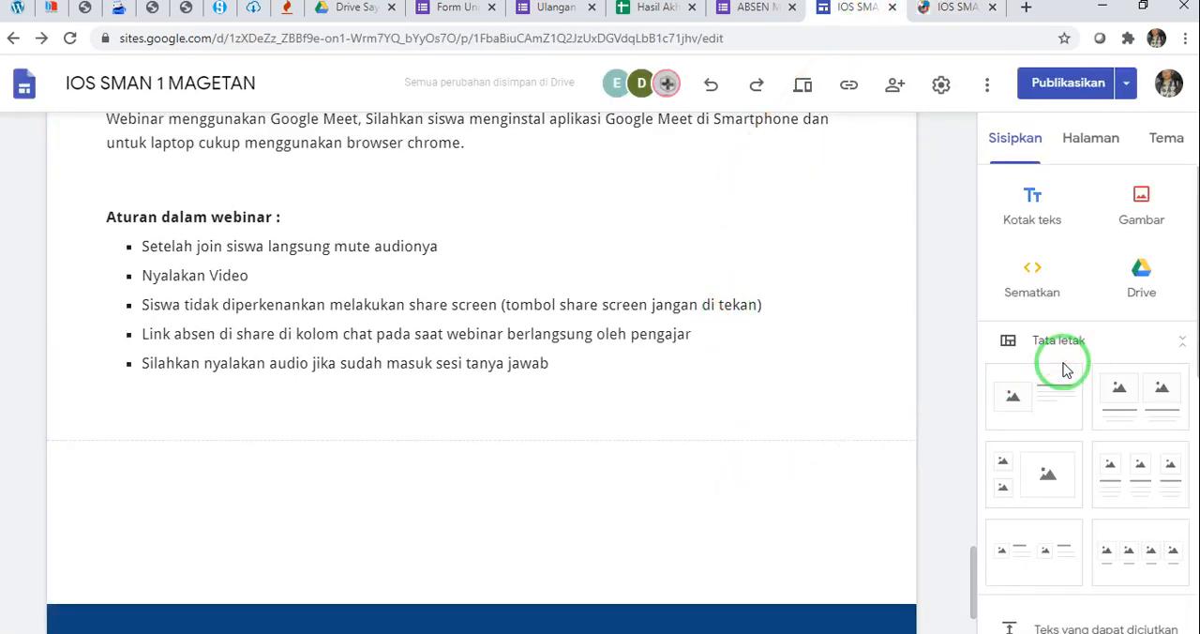
{"action": "scroll", "coordinate": [1064, 370], "scroll_direction": "down", "scroll_amount": 4}
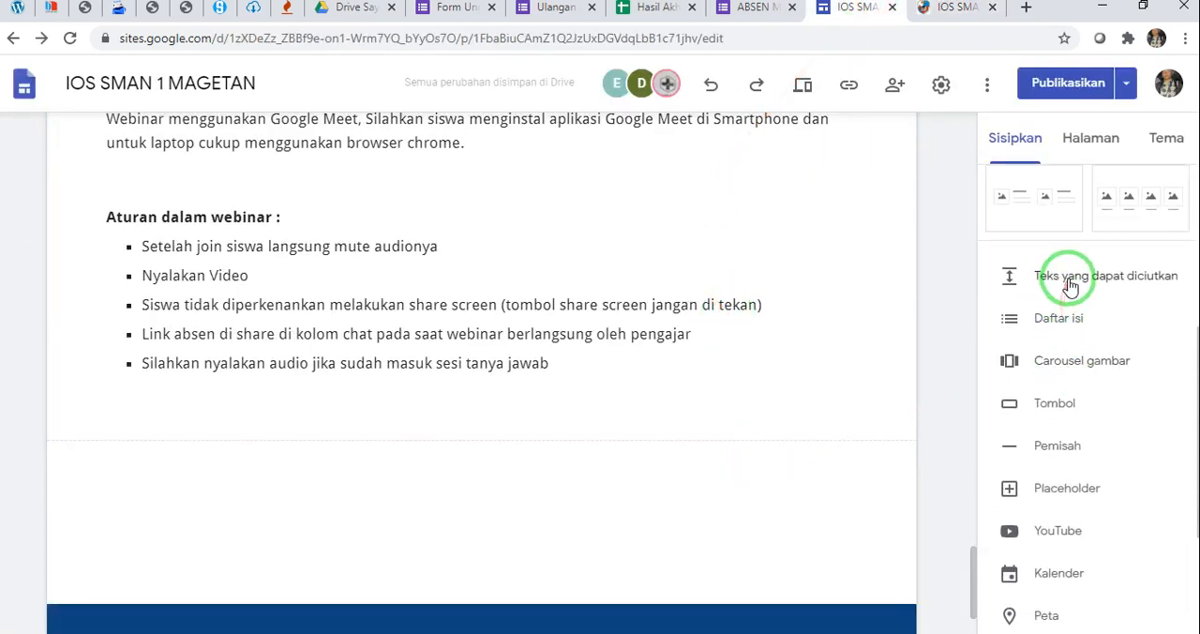
{"action": "left_click", "coordinate": [1069, 282]}
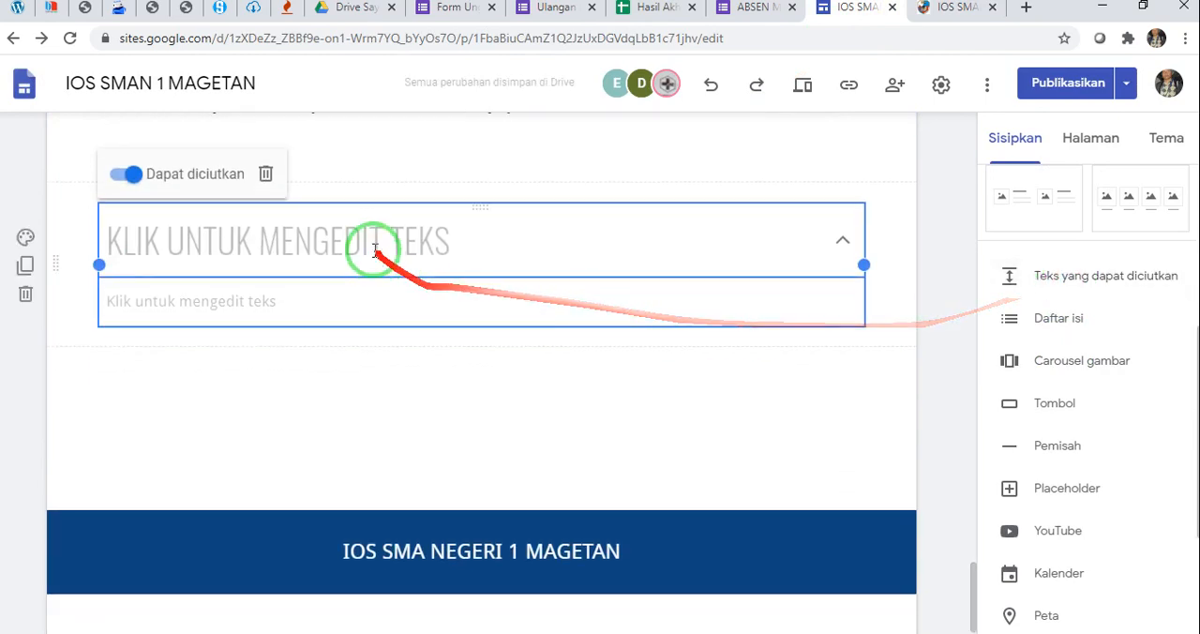
{"action": "left_click", "coordinate": [373, 244]}
{"action": "key", "text": "ctrl+v"}
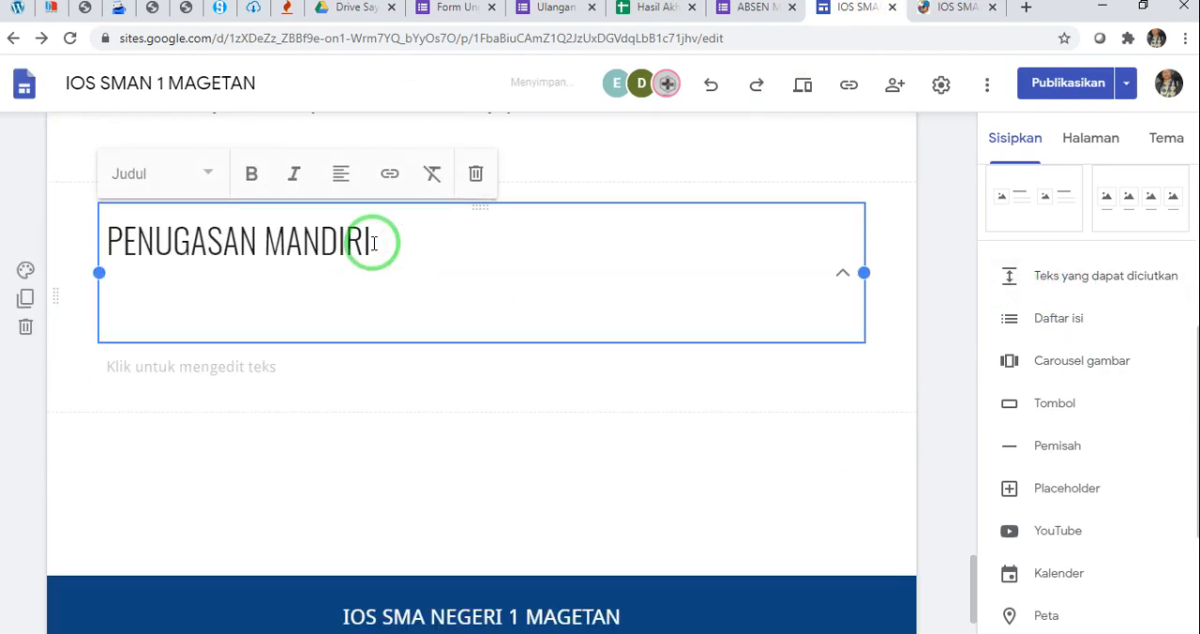
{"action": "key", "text": "BackSpace"}
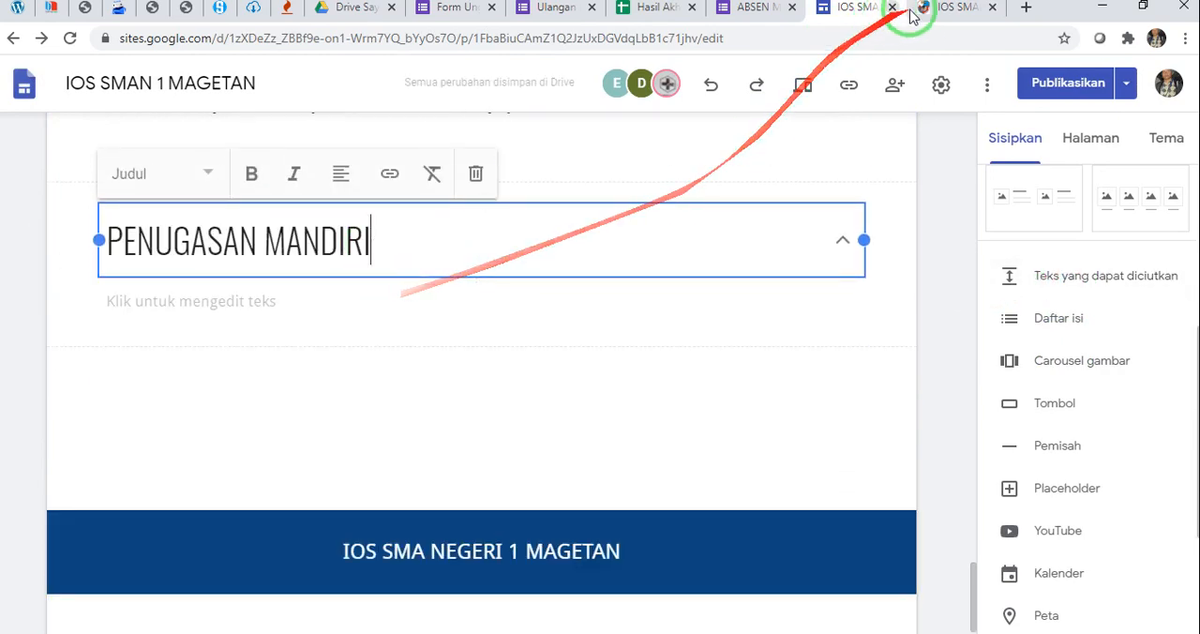
Copy "Kerjakanlah tugas dibawah ini" from the published page into the body of the collapsible PENUGASAN MANDIRI block
{"action": "left_click", "coordinate": [945, 9]}
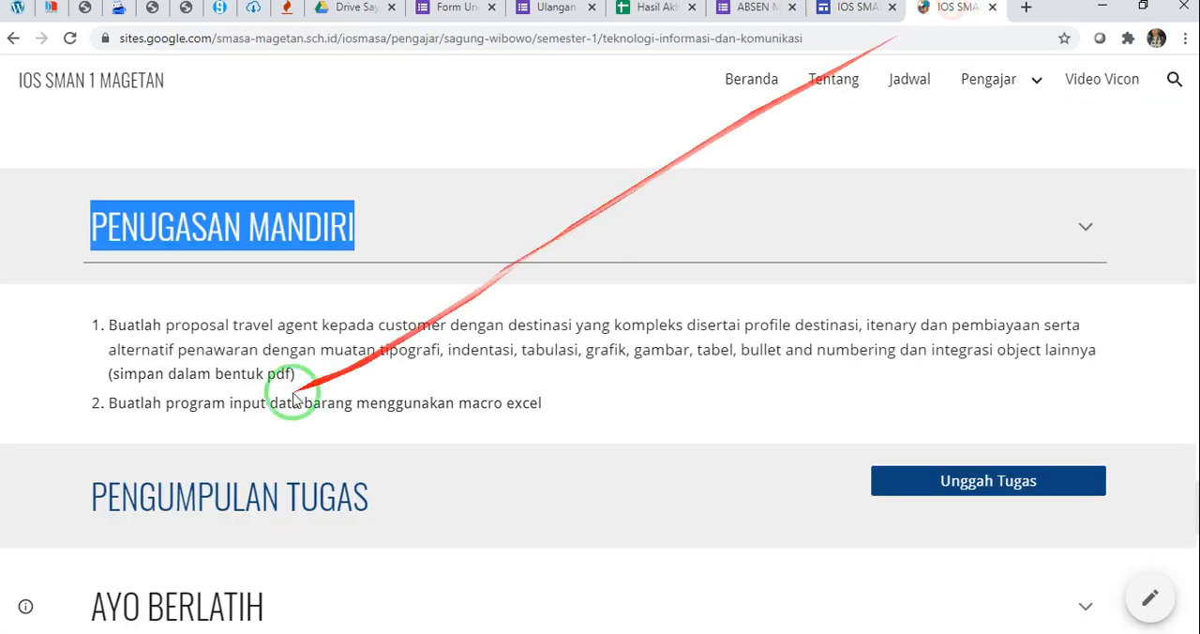
{"action": "left_click", "coordinate": [959, 247]}
{"action": "left_click_drag", "start_coordinate": [85, 289], "coordinate": [313, 290]}
{"action": "key", "text": "ctrl+c"}
{"action": "left_click", "coordinate": [858, 10]}
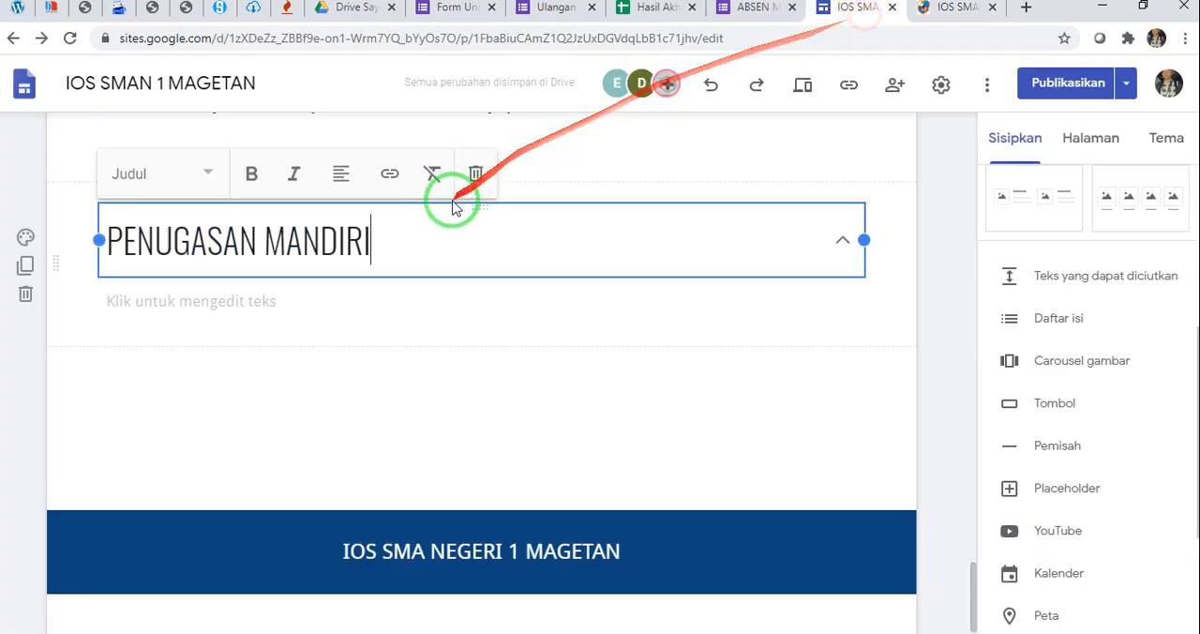
{"action": "left_click", "coordinate": [273, 298]}
{"action": "key", "text": "ctrl+v"}
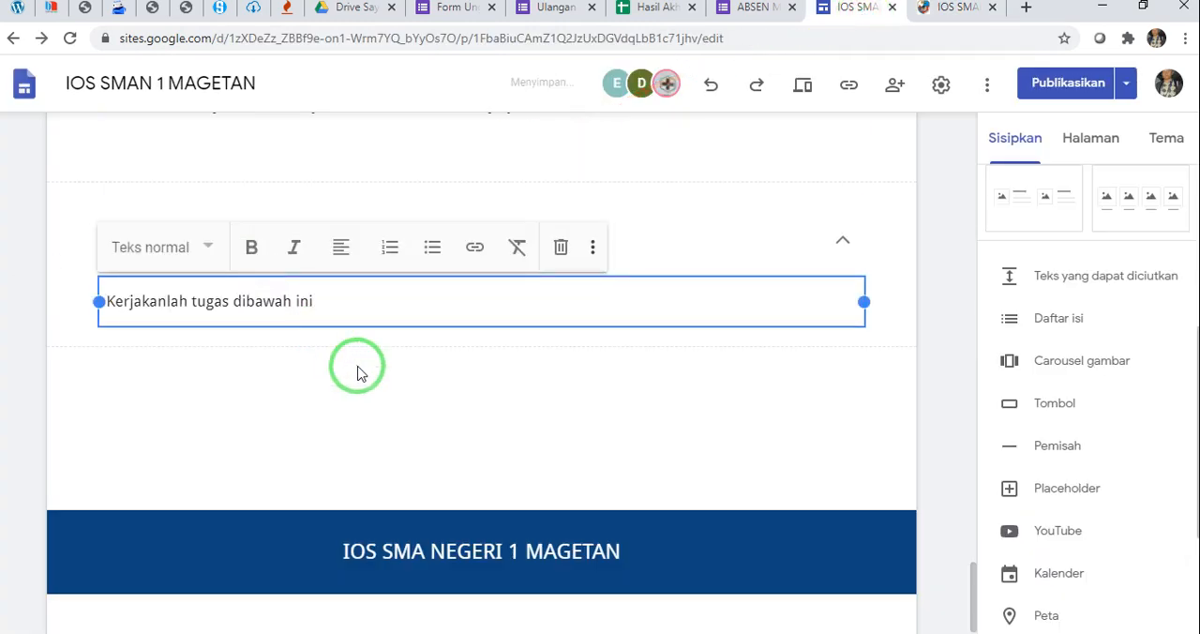
{"action": "left_click", "coordinate": [412, 376]}
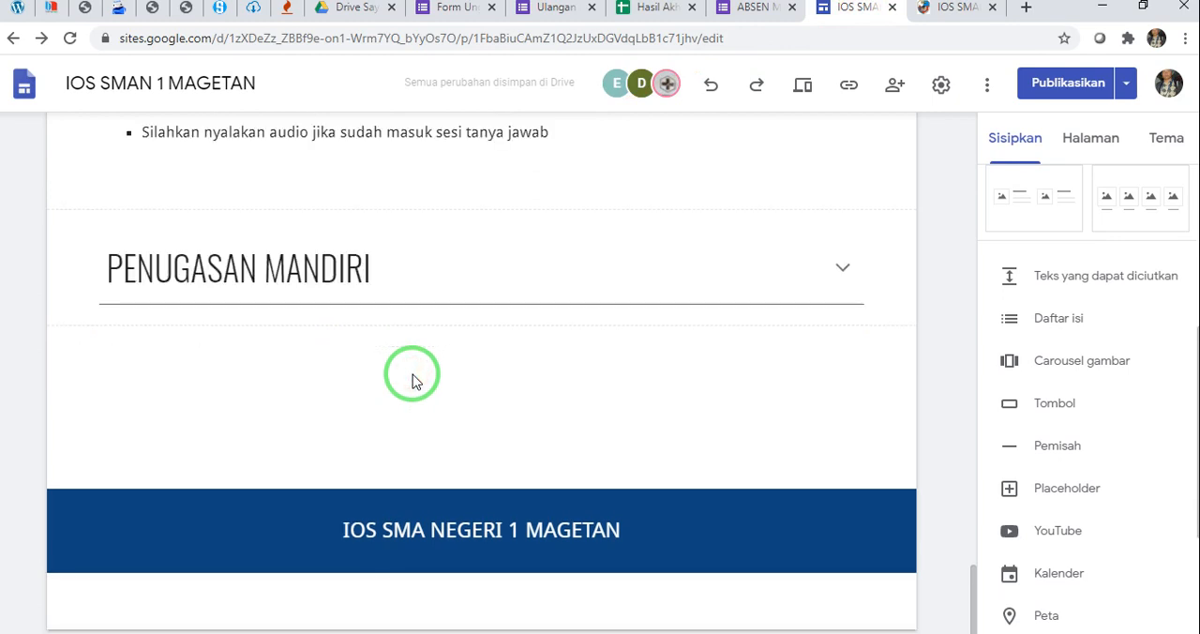
Copy the two numbered assignments under PENUGASAN MANDIRI on the published page and return to the site editor
{"action": "mouse_move", "coordinate": [412, 376]}
{"action": "left_mouse_down"}
{"action": "mouse_move", "coordinate": [522, 215]}
{"action": "mouse_move", "coordinate": [516, 329]}
{"action": "mouse_move", "coordinate": [557, 359]}
{"action": "mouse_move", "coordinate": [528, 356]}
{"action": "mouse_move", "coordinate": [774, 379]}
{"action": "mouse_move", "coordinate": [961, 4]}
{"action": "left_mouse_up"}
{"action": "left_click", "coordinate": [958, 8]}
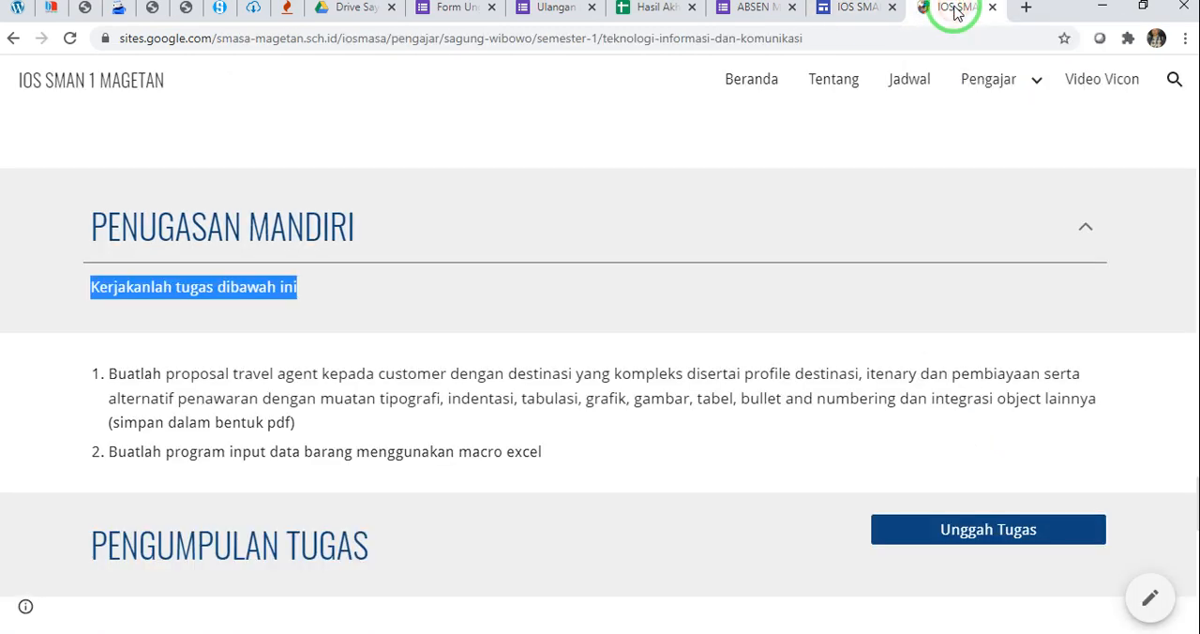
{"action": "left_click", "coordinate": [881, 12]}
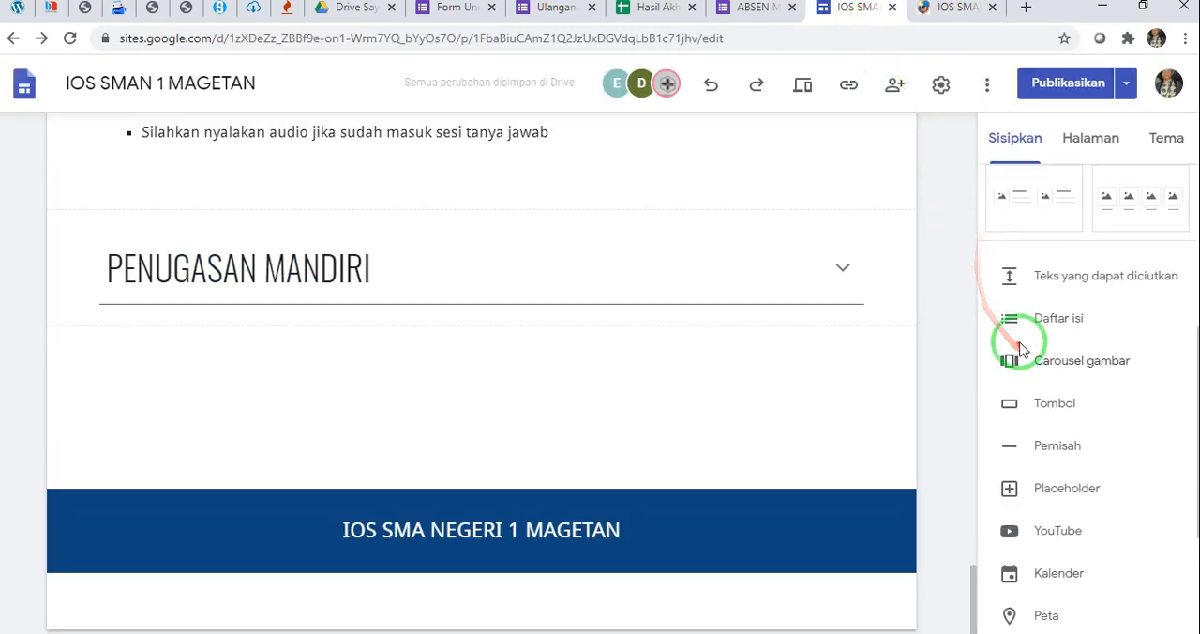
{"action": "left_click_drag", "start_coordinate": [1010, 335], "coordinate": [940, 21]}
{"action": "left_click", "coordinate": [940, 21]}
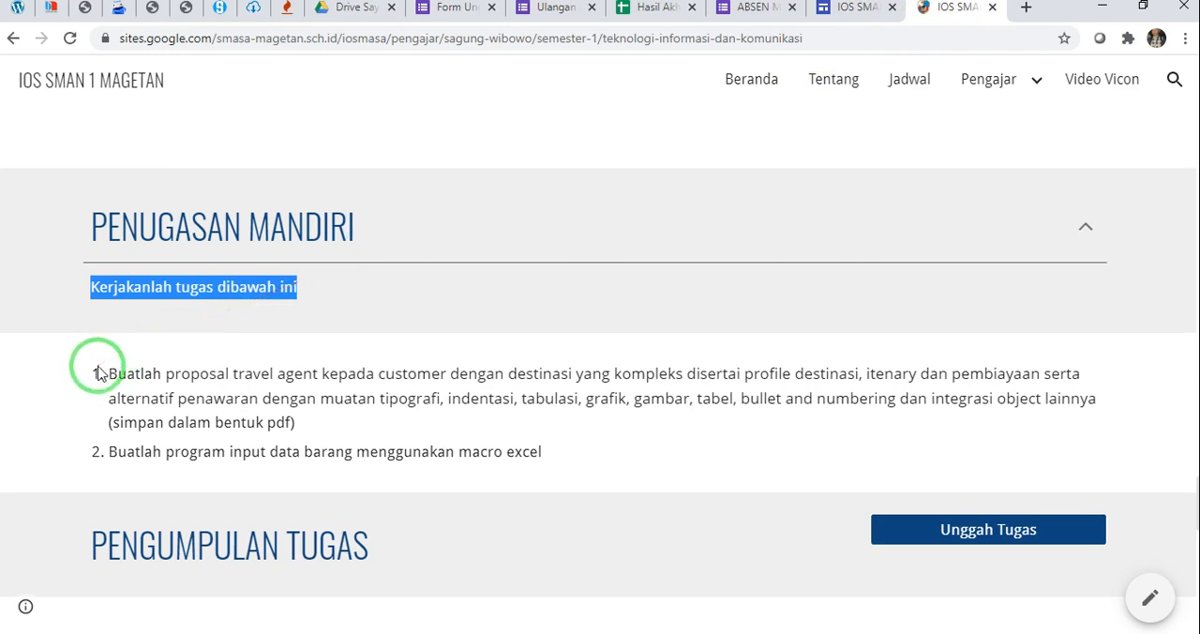
{"action": "left_click_drag", "start_coordinate": [98, 374], "coordinate": [571, 460]}
{"action": "key", "text": "ctrl+c"}
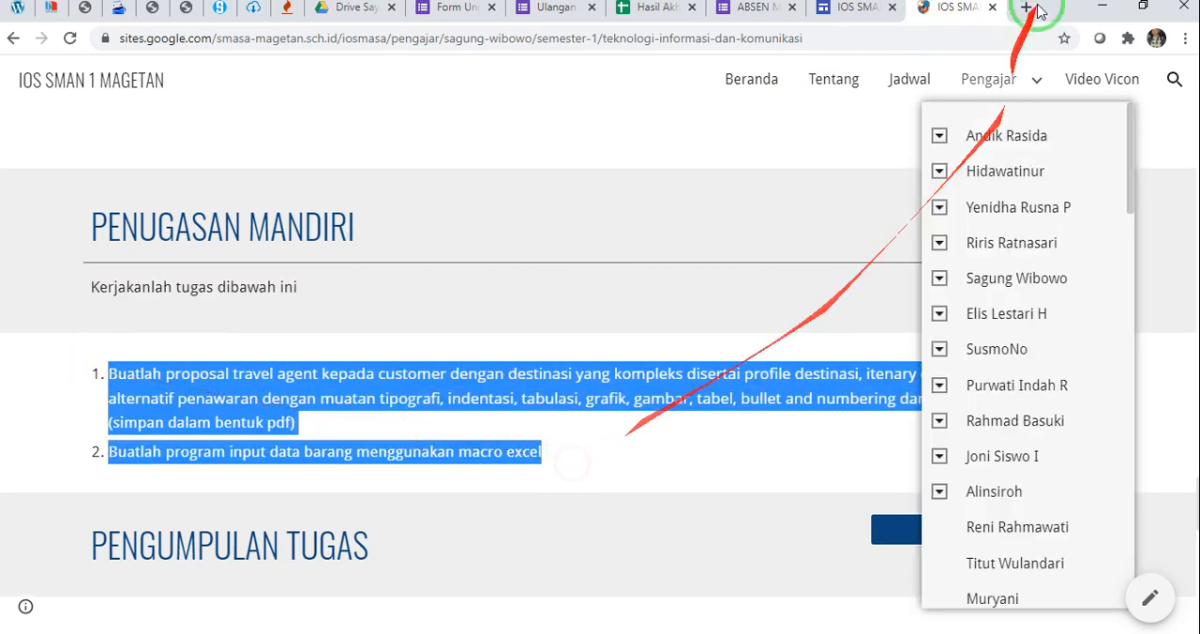
{"action": "left_click", "coordinate": [877, 11]}
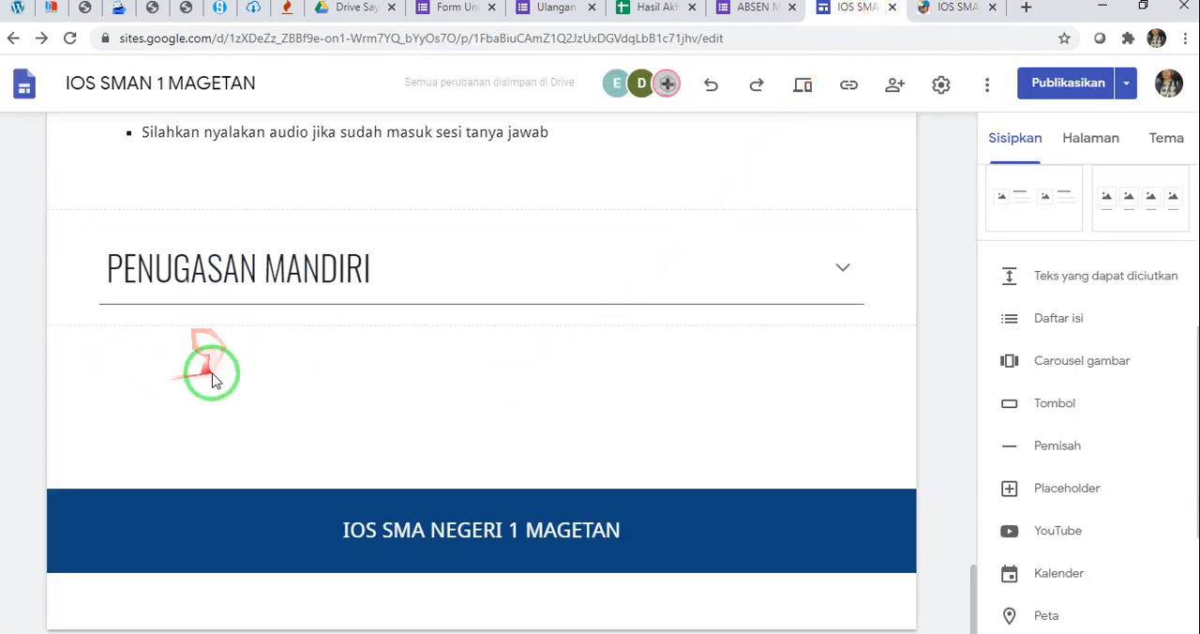
Insert a text box below the PENUGASAN MANDIRI block, paste in the two numbered assignments and remove the trailing empty line
{"action": "scroll", "coordinate": [1004, 335], "scroll_direction": "up", "scroll_amount": 4}
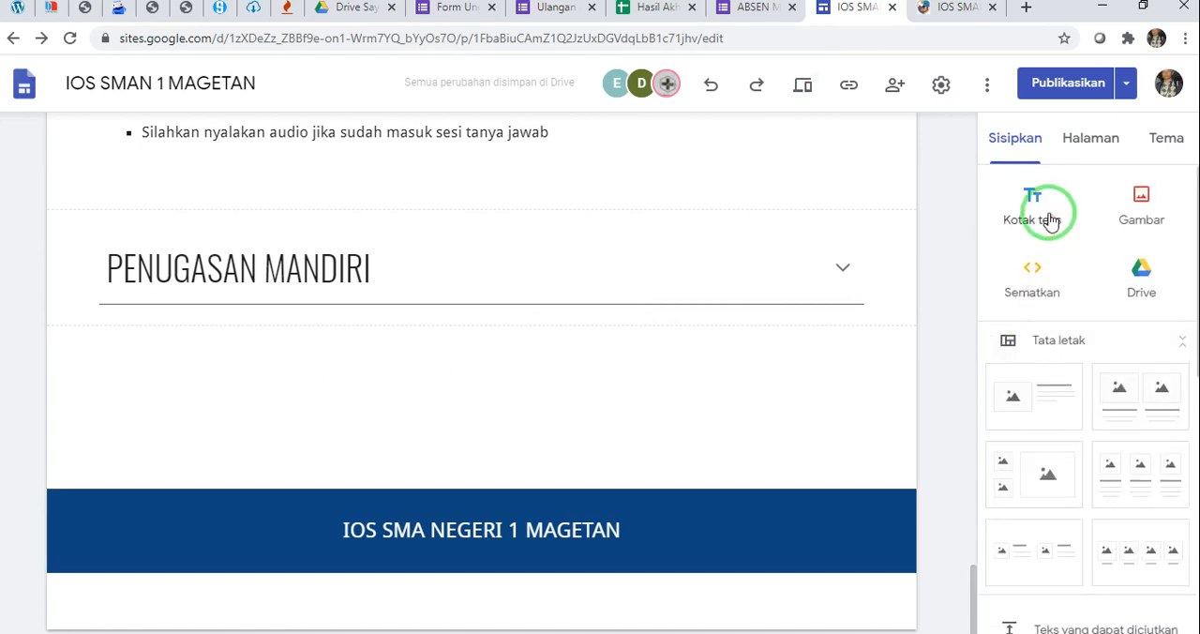
{"action": "left_click", "coordinate": [1032, 197]}
{"action": "left_click", "coordinate": [407, 279]}
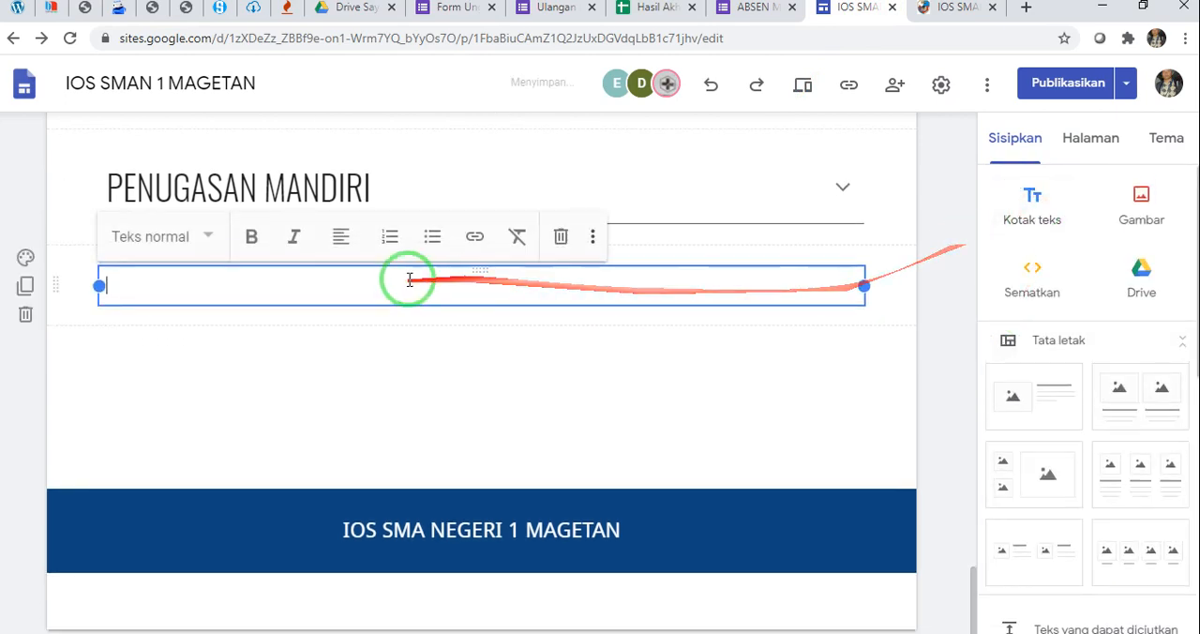
{"action": "left_click", "coordinate": [333, 283]}
{"action": "key", "text": "ctrl+v"}
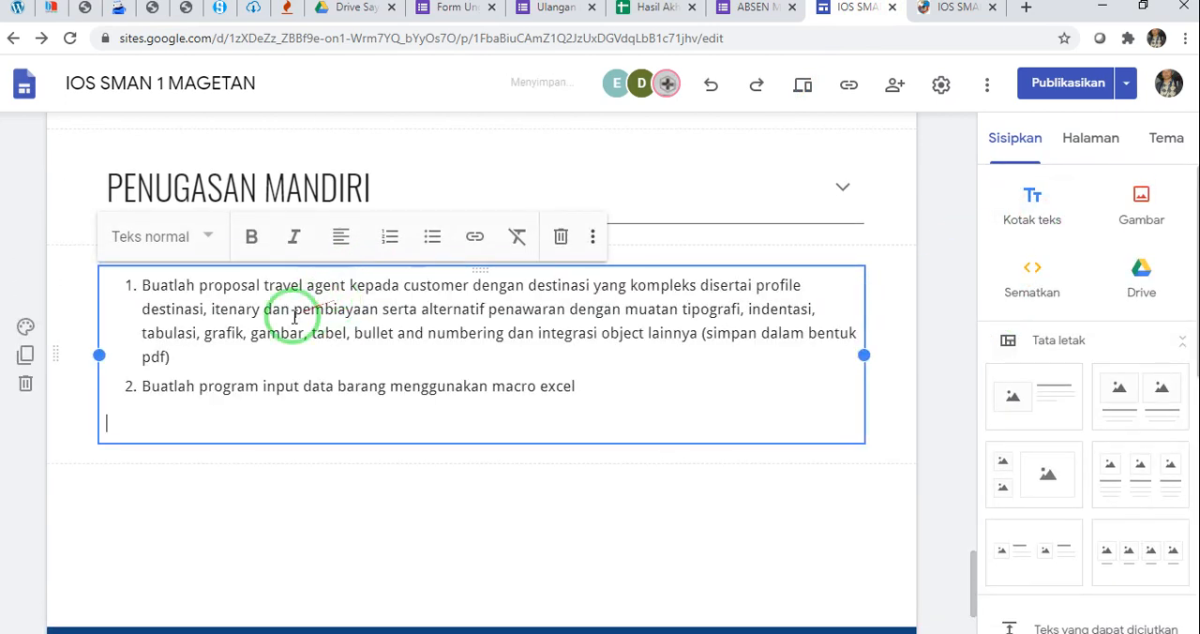
{"action": "mouse_move", "coordinate": [287, 316]}
{"action": "left_mouse_down"}
{"action": "mouse_move", "coordinate": [375, 356]}
{"action": "mouse_move", "coordinate": [200, 275]}
{"action": "mouse_move", "coordinate": [341, 262]}
{"action": "left_mouse_up"}
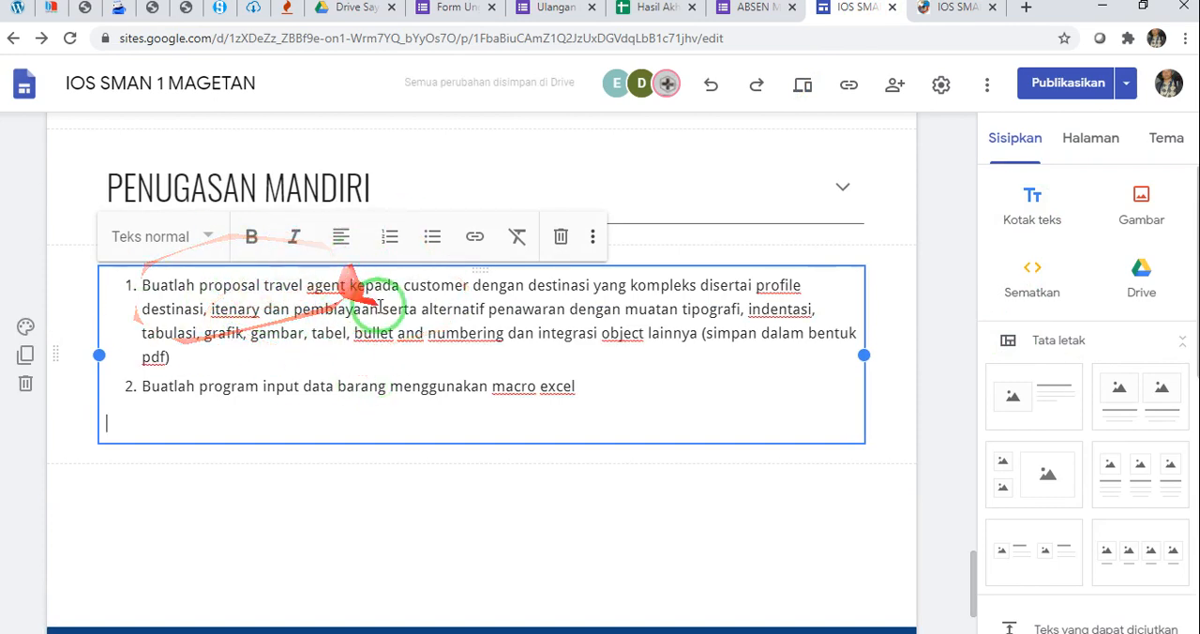
{"action": "key", "text": "BackSpace"}
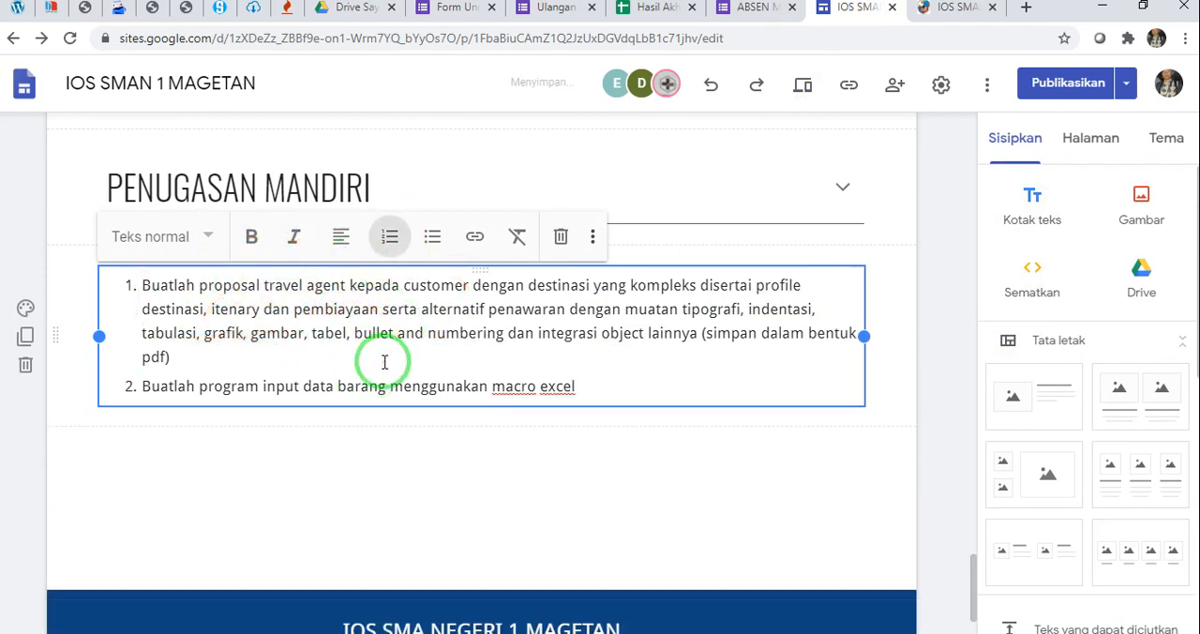
{"action": "left_click", "coordinate": [480, 466]}
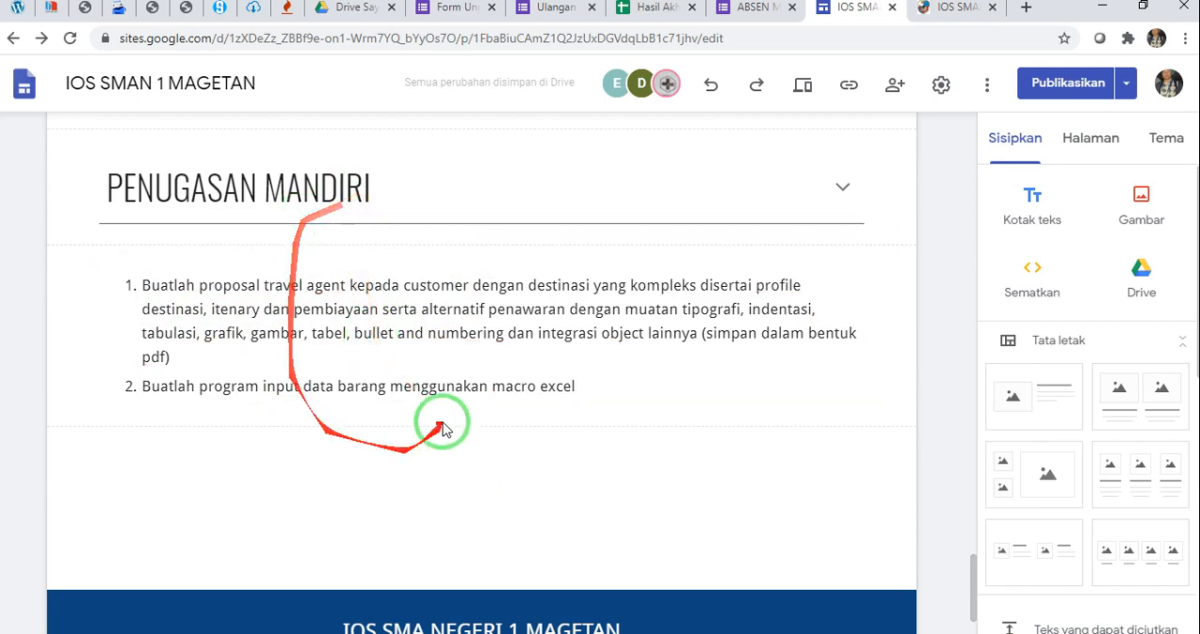
{"action": "left_click", "coordinate": [223, 310]}
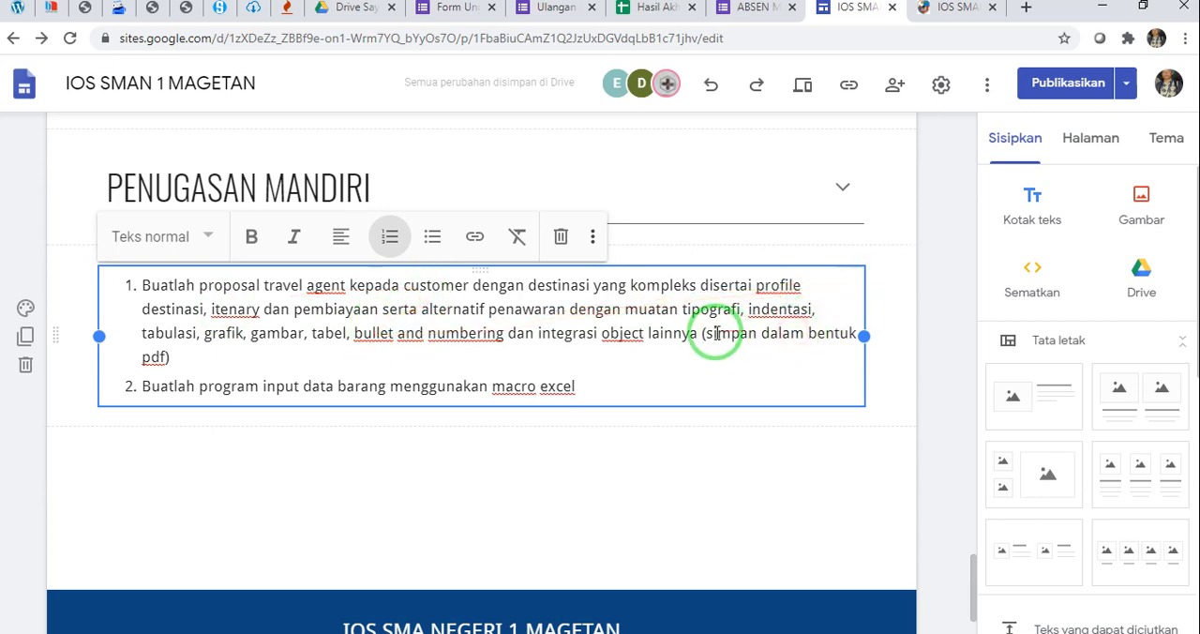
{"action": "left_click_drag", "start_coordinate": [707, 334], "coordinate": [164, 357]}
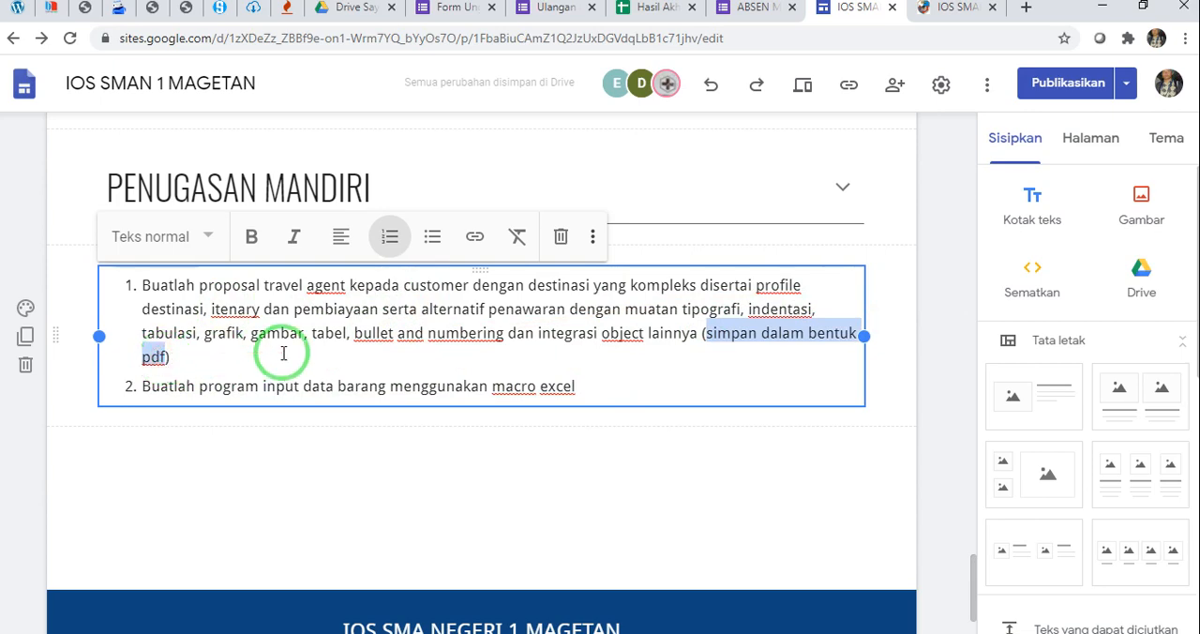
{"action": "left_click", "coordinate": [318, 385]}
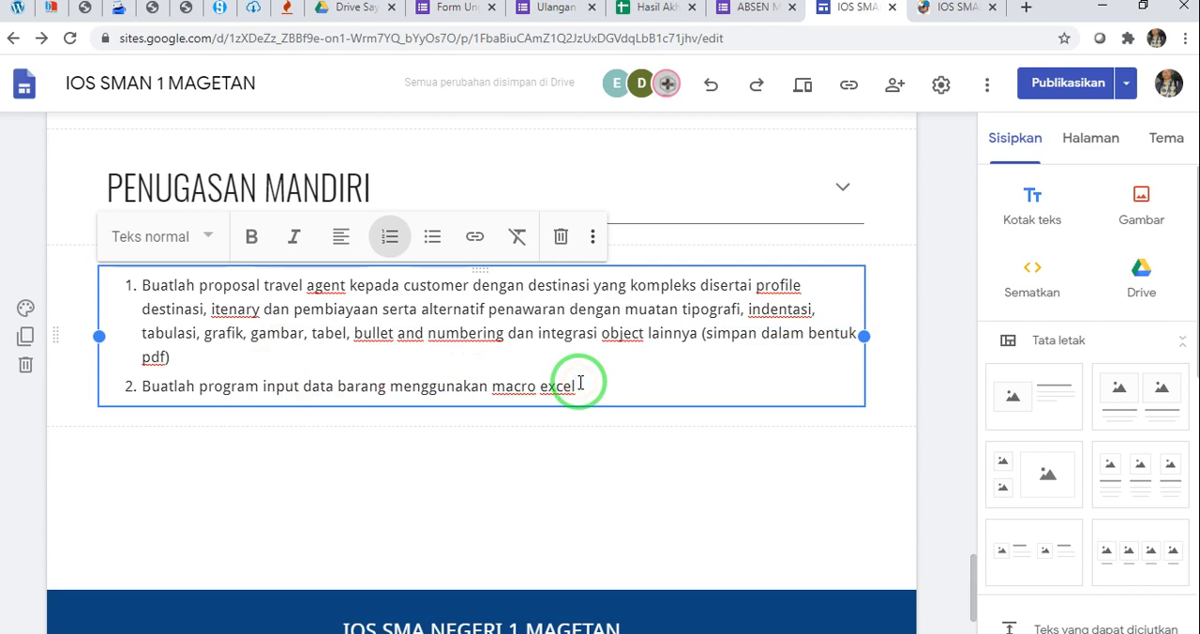
{"action": "left_click", "coordinate": [562, 419]}
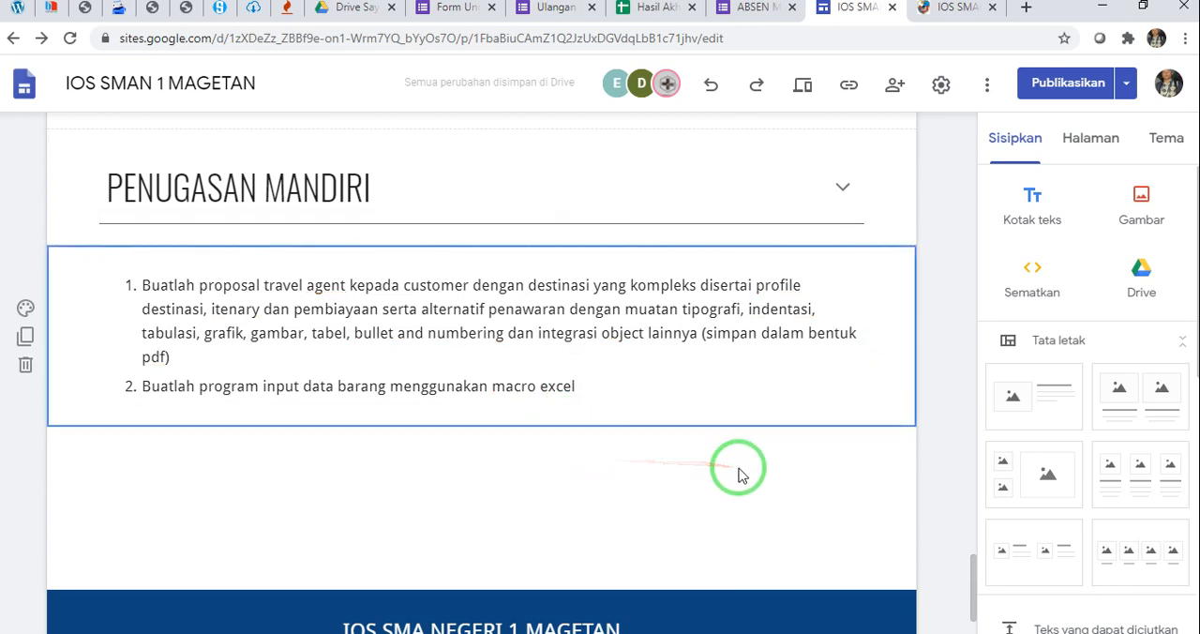
Insert a collapsible text block below the numbered assignments and head it PENGUMPULAN TUGAS, following the published page
{"action": "left_click", "coordinate": [937, 9]}
{"action": "scroll", "coordinate": [481, 382], "scroll_direction": "down", "scroll_amount": 3}
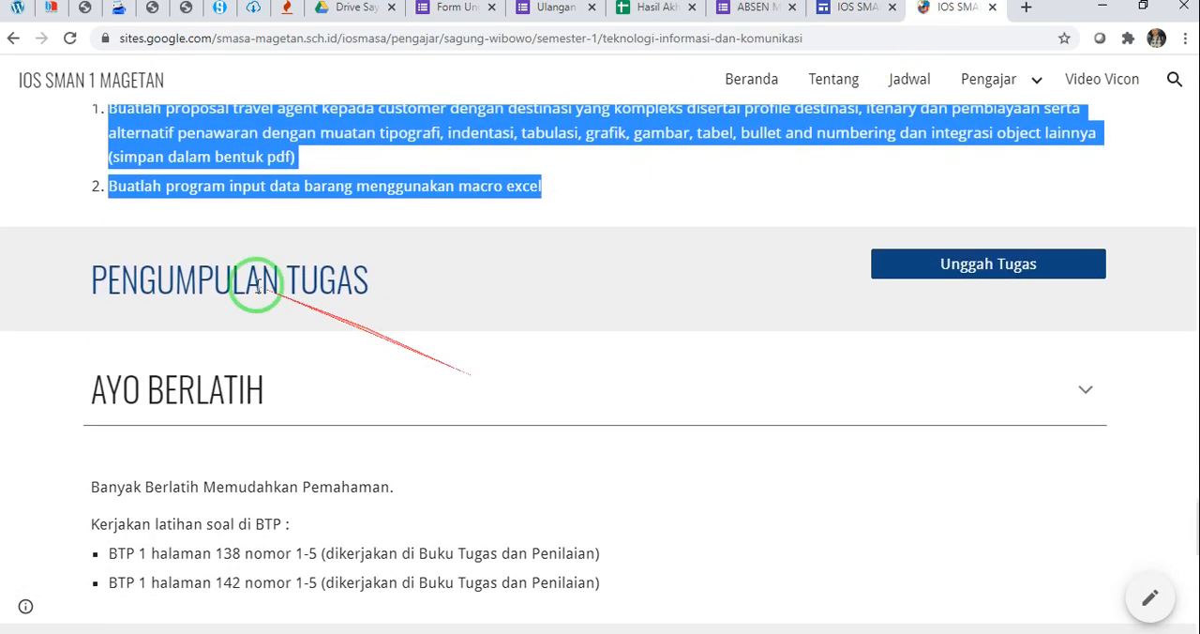
{"action": "left_click", "coordinate": [867, 10]}
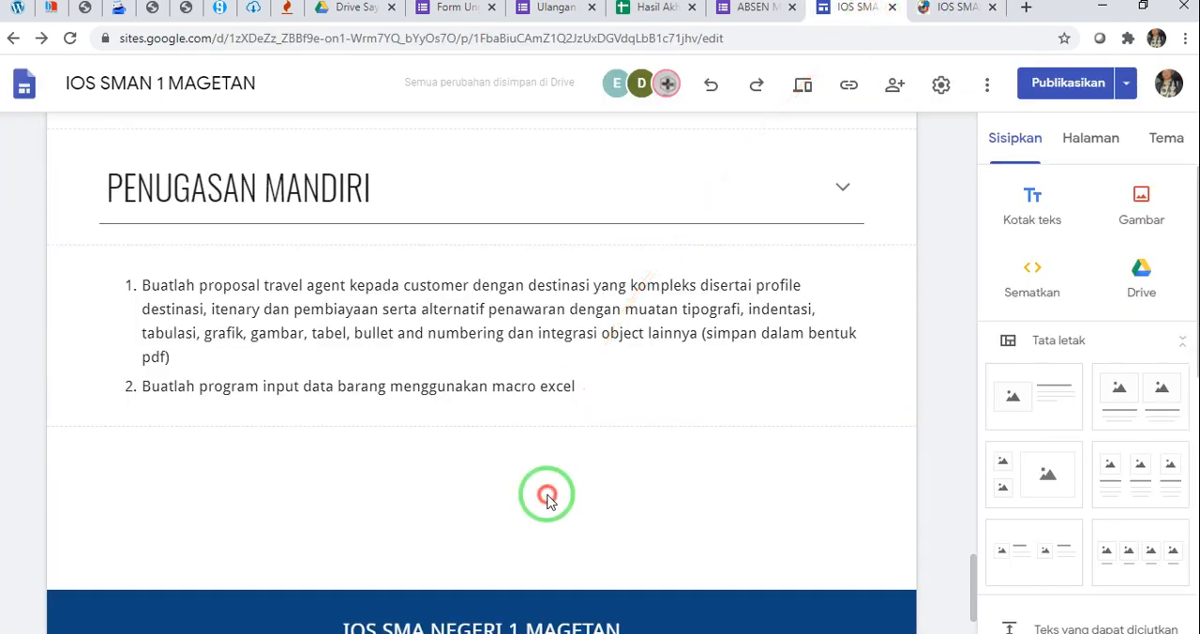
{"action": "scroll", "coordinate": [1017, 450], "scroll_direction": "down", "scroll_amount": 2}
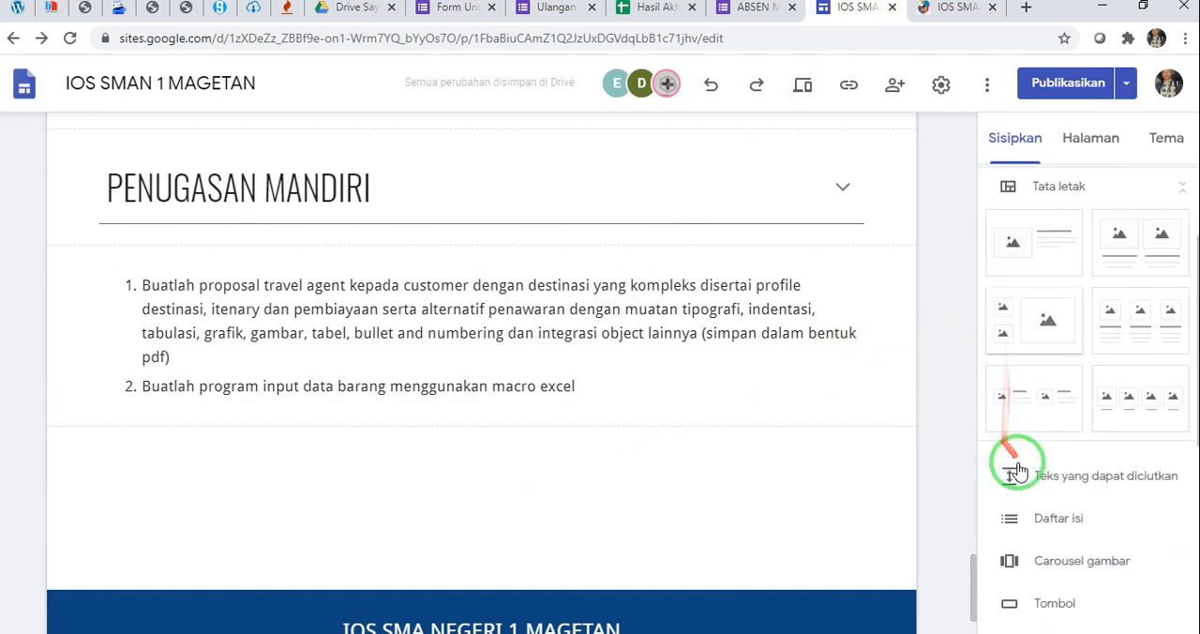
{"action": "scroll", "coordinate": [1017, 469], "scroll_direction": "down", "scroll_amount": 1}
{"action": "left_click", "coordinate": [1073, 455]}
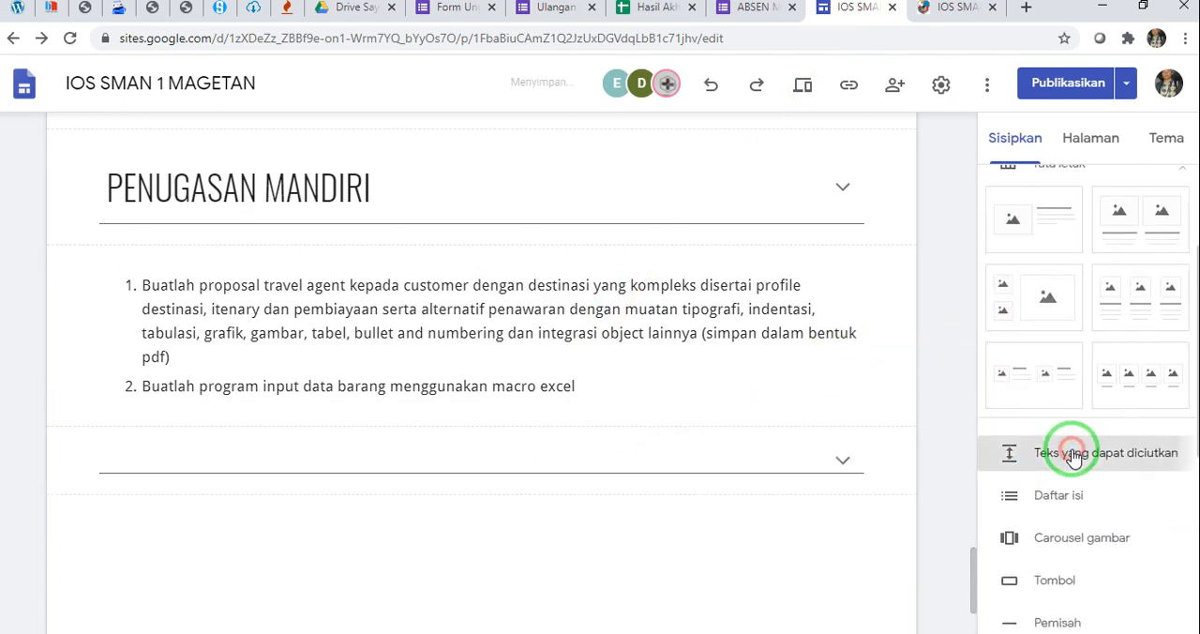
{"action": "left_click", "coordinate": [310, 235]}
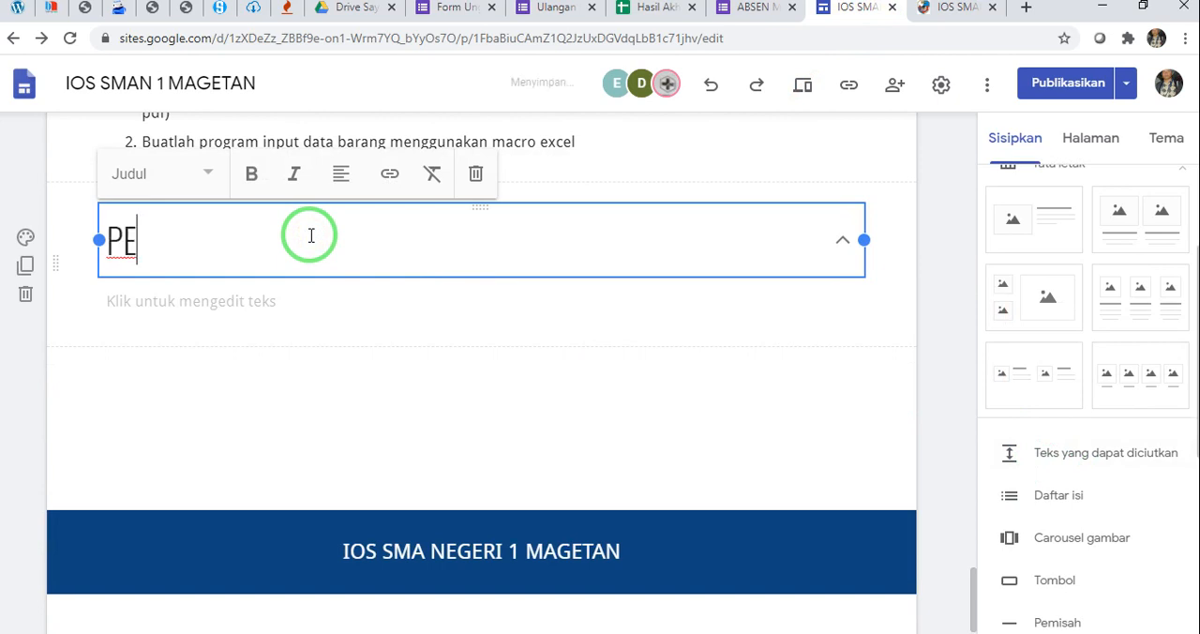
{"action": "type", "text": "PENGUMPULAN TUGAS"}
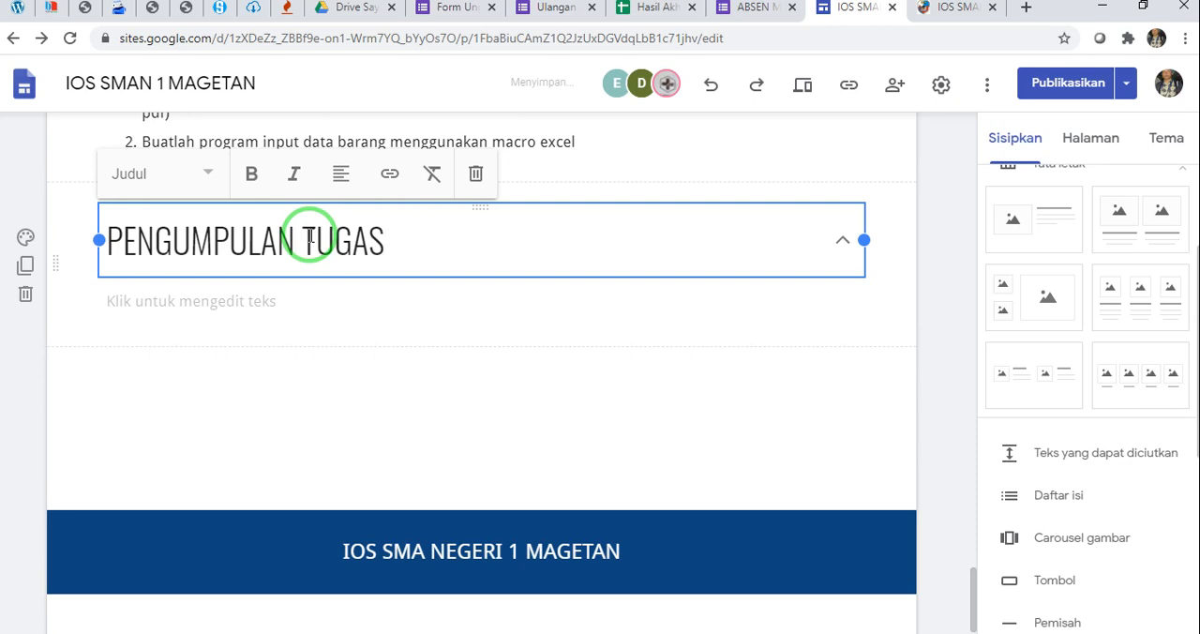
Enter "Silahkan klik tombol kirim tugas untuk mengirim penugasan mandiri" as the body text of the PENGUMPULAN TUGAS block
{"action": "left_click", "coordinate": [276, 298]}
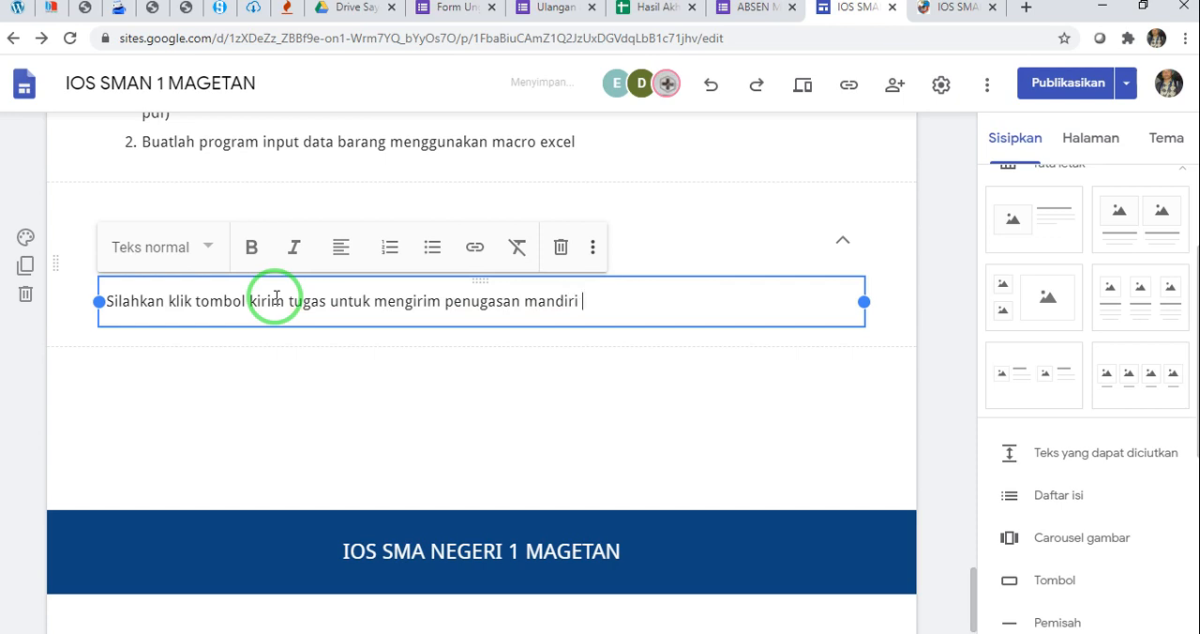
{"action": "left_click", "coordinate": [294, 388]}
{"action": "left_click_drag", "start_coordinate": [295, 388], "coordinate": [495, 458]}
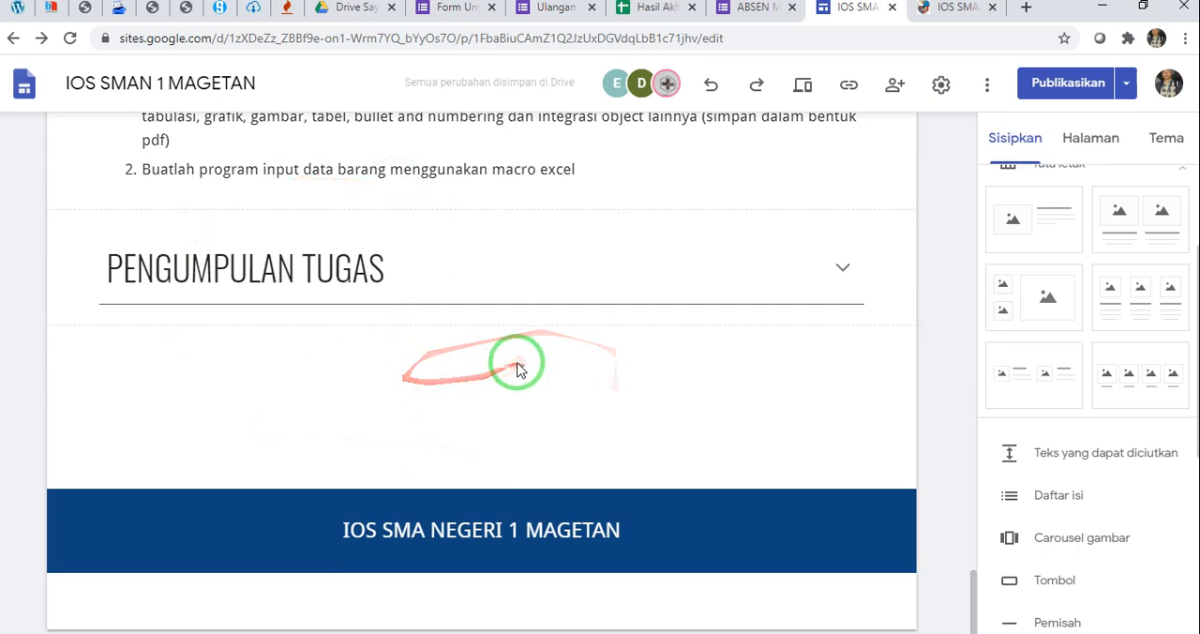
Switch to the Form Unggah Penugasan form and examine its questions and the file upload settings of Unggah Tugas
{"action": "scroll", "coordinate": [1031, 394], "scroll_direction": "down", "scroll_amount": 3}
{"action": "scroll", "coordinate": [1031, 393], "scroll_direction": "down", "scroll_amount": 1}
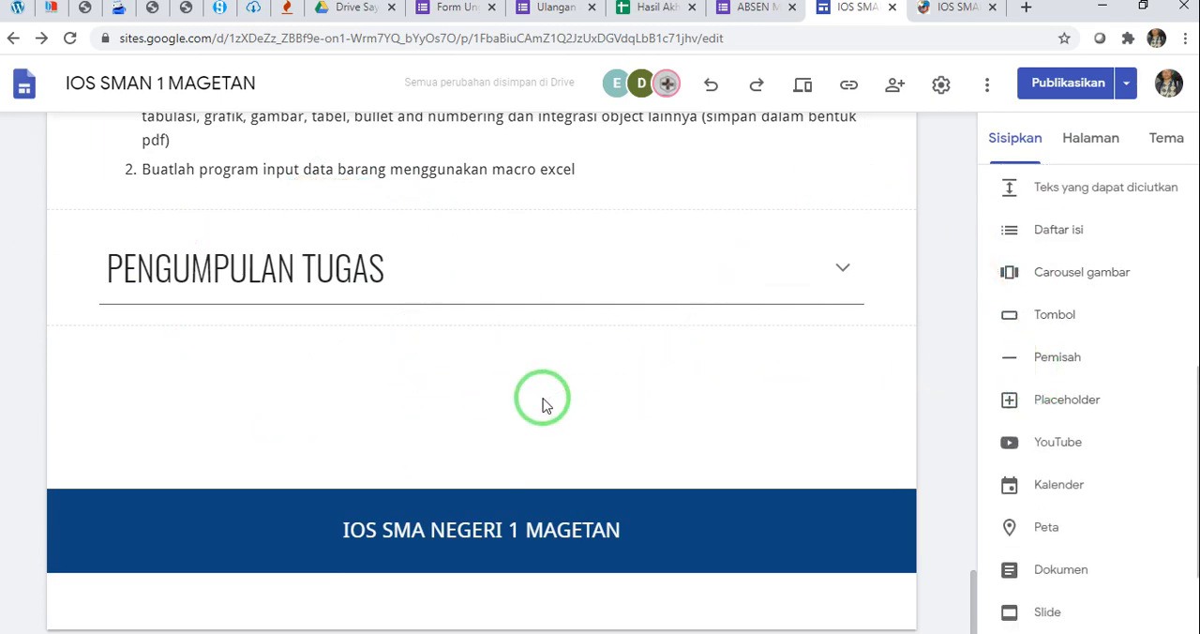
{"action": "left_click", "coordinate": [544, 13]}
{"action": "left_click", "coordinate": [459, 12]}
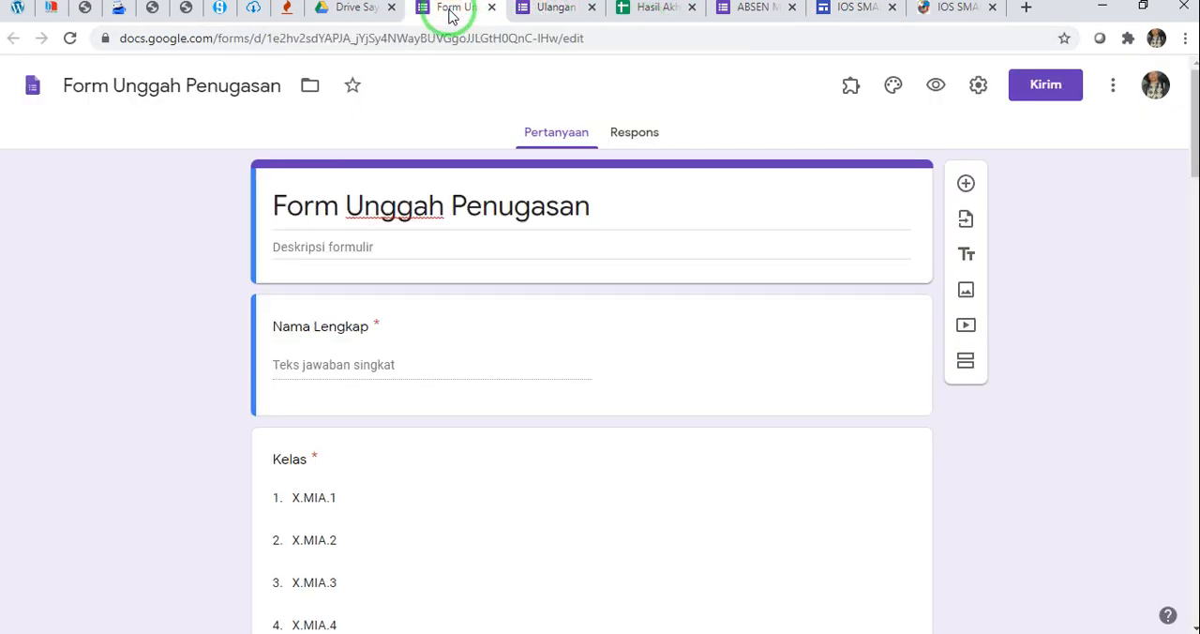
{"action": "left_click", "coordinate": [101, 240]}
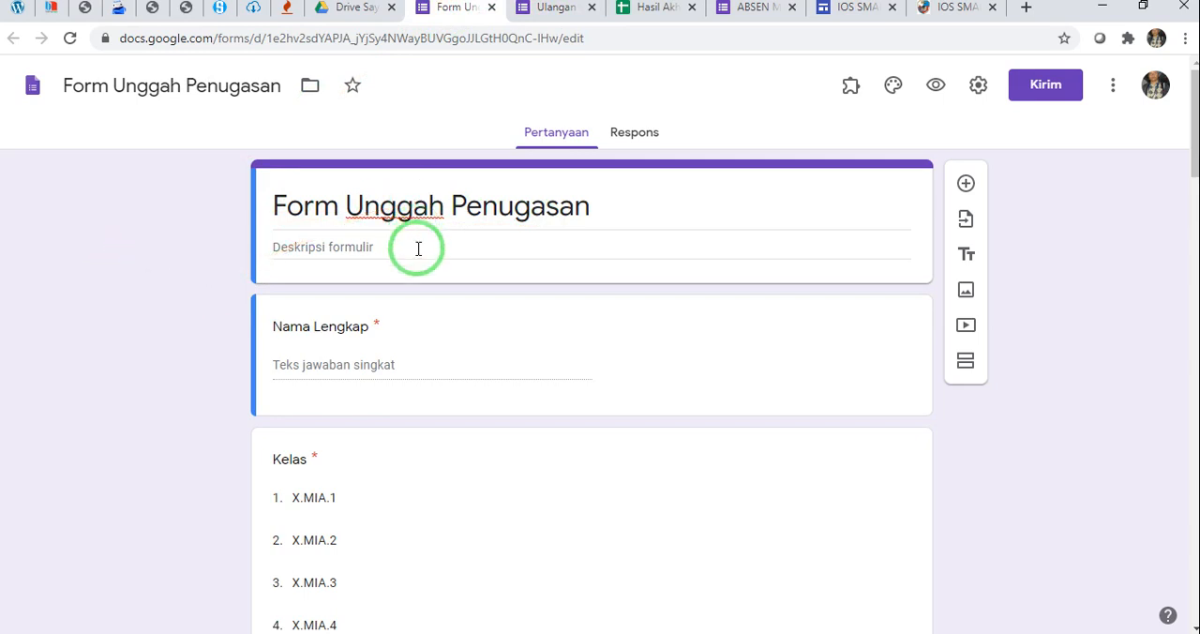
{"action": "scroll", "coordinate": [418, 262], "scroll_direction": "down", "scroll_amount": 20}
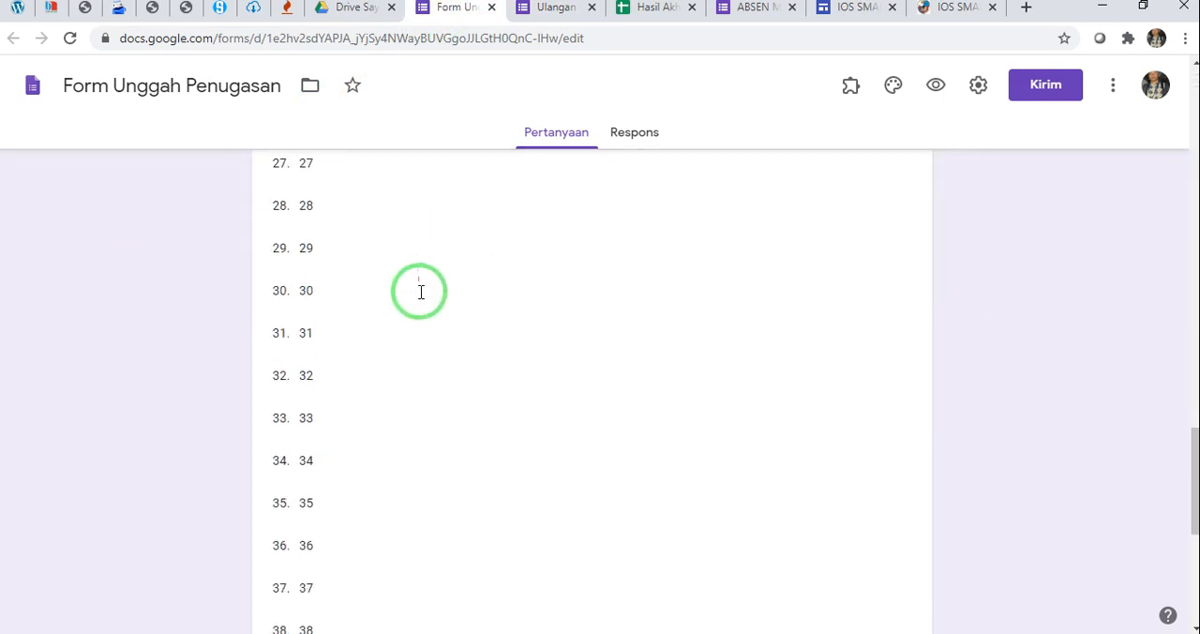
{"action": "scroll", "coordinate": [421, 292], "scroll_direction": "down", "scroll_amount": 5}
{"action": "left_click", "coordinate": [415, 507]}
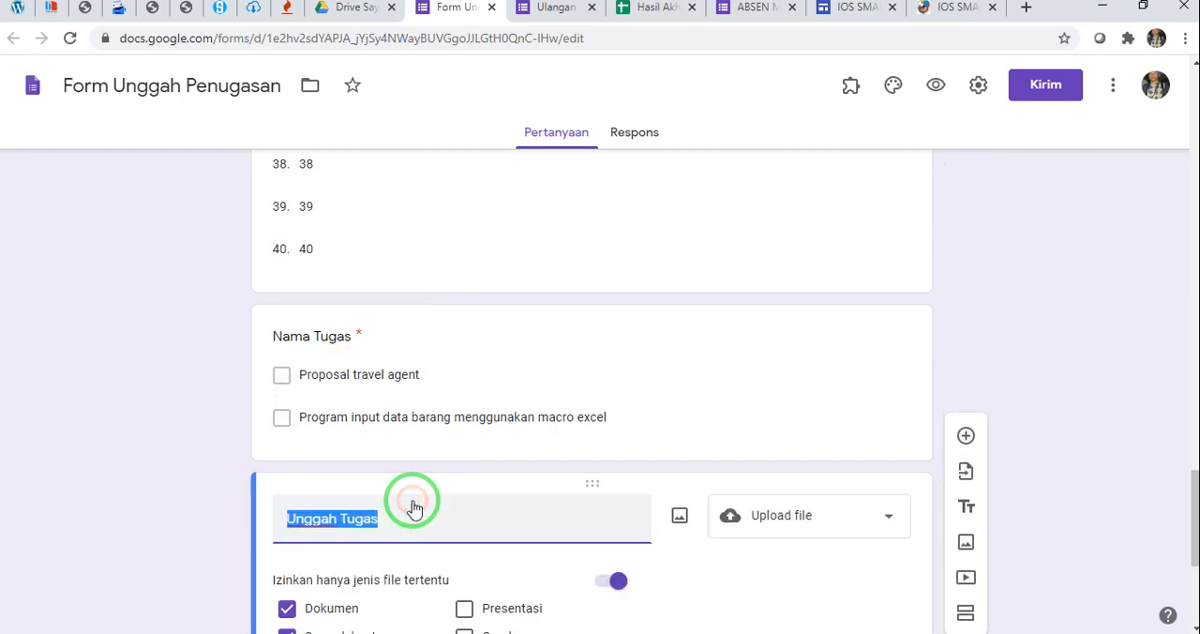
{"action": "left_click", "coordinate": [825, 523]}
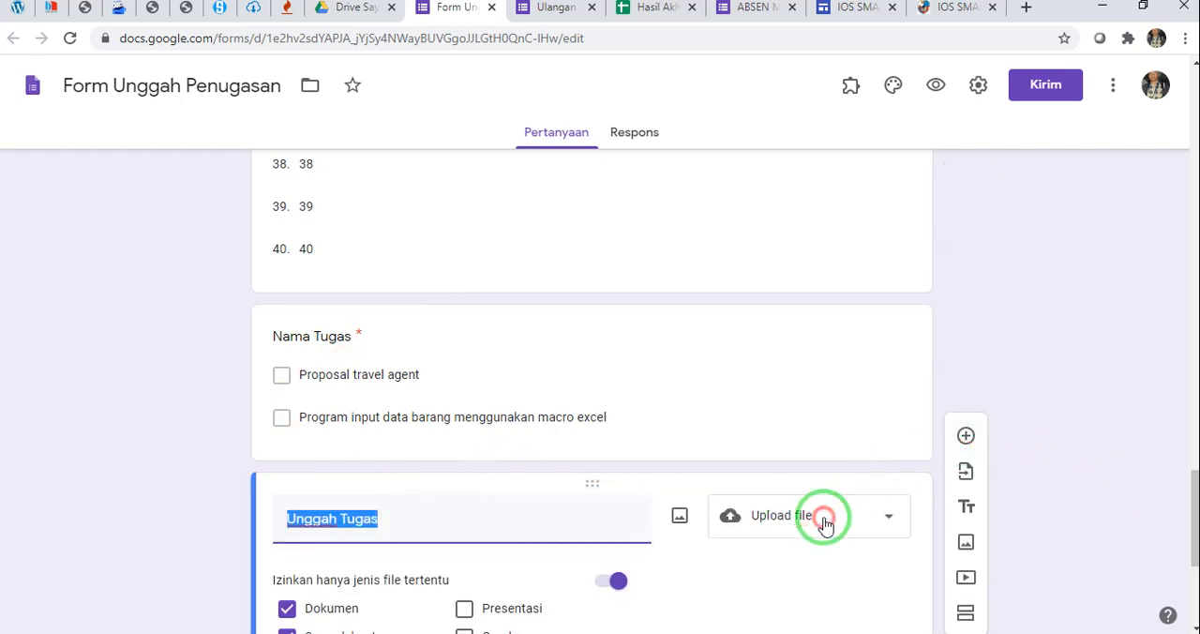
{"action": "left_click", "coordinate": [1151, 504]}
{"action": "scroll", "coordinate": [1010, 474], "scroll_direction": "down", "scroll_amount": 3}
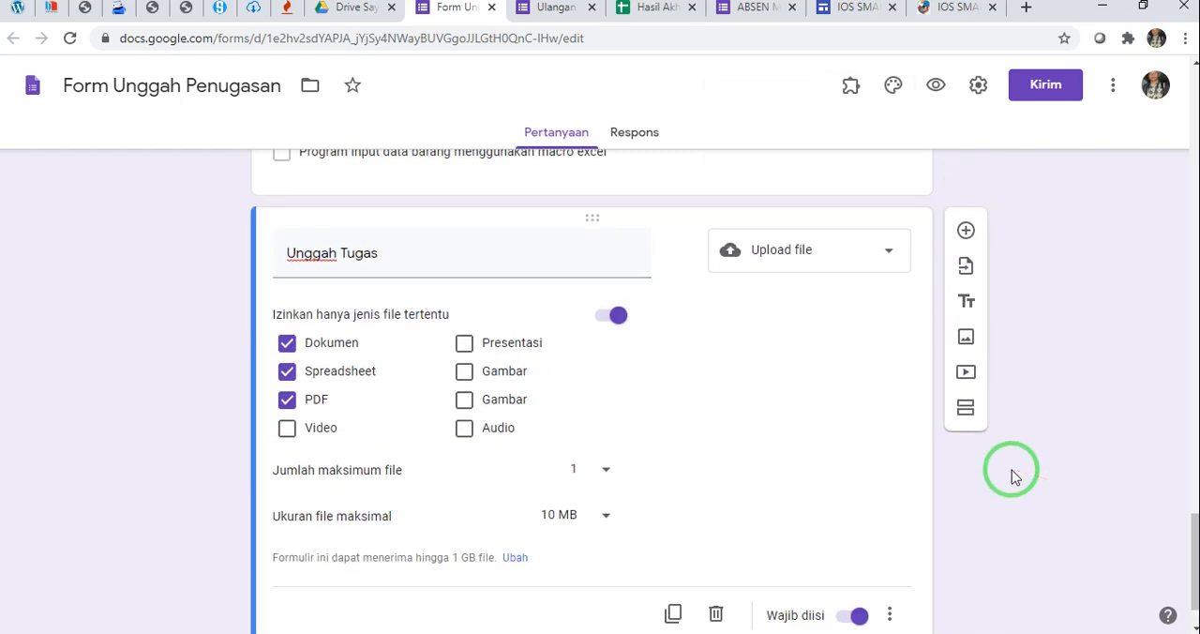
{"action": "scroll", "coordinate": [1010, 474], "scroll_direction": "up", "scroll_amount": 15}
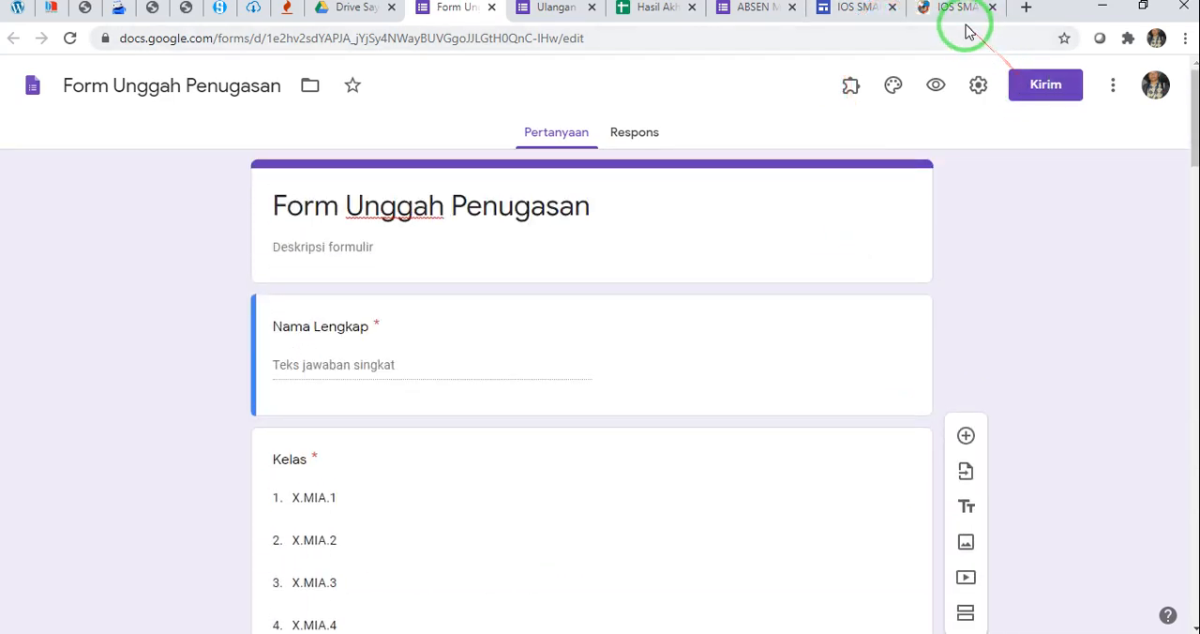
Return to the site editor, start inserting a link button below PENGUMPULAN TUGAS and name it KIRIM TUGAS
{"action": "left_click", "coordinate": [849, 7]}
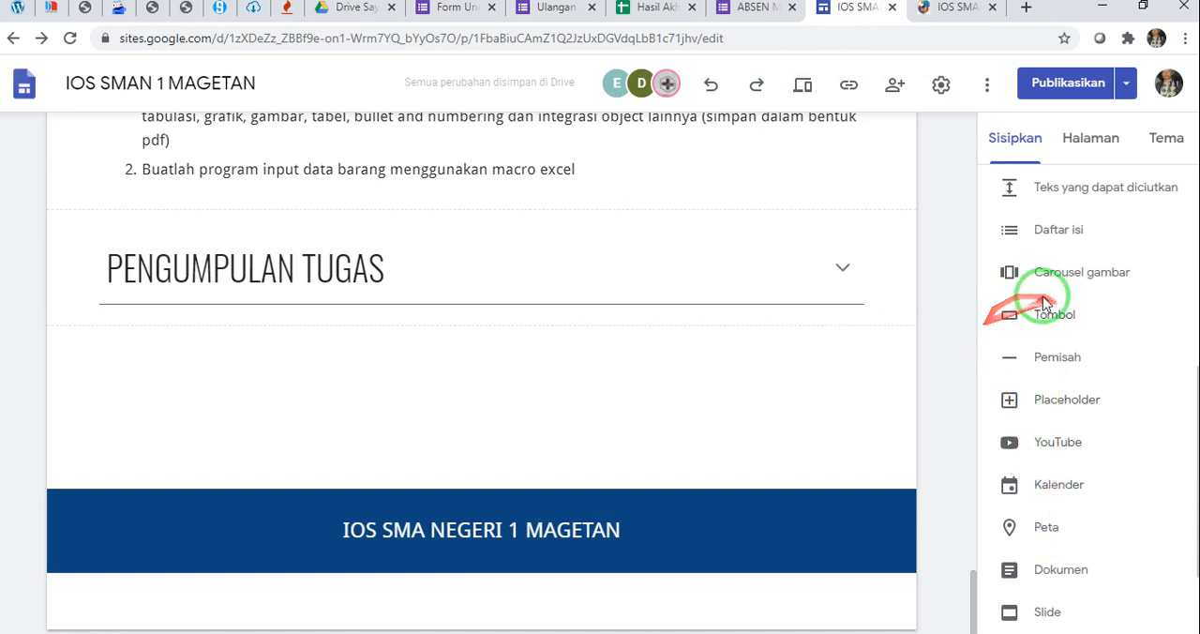
{"action": "left_click", "coordinate": [1043, 305]}
{"action": "left_click", "coordinate": [445, 313]}
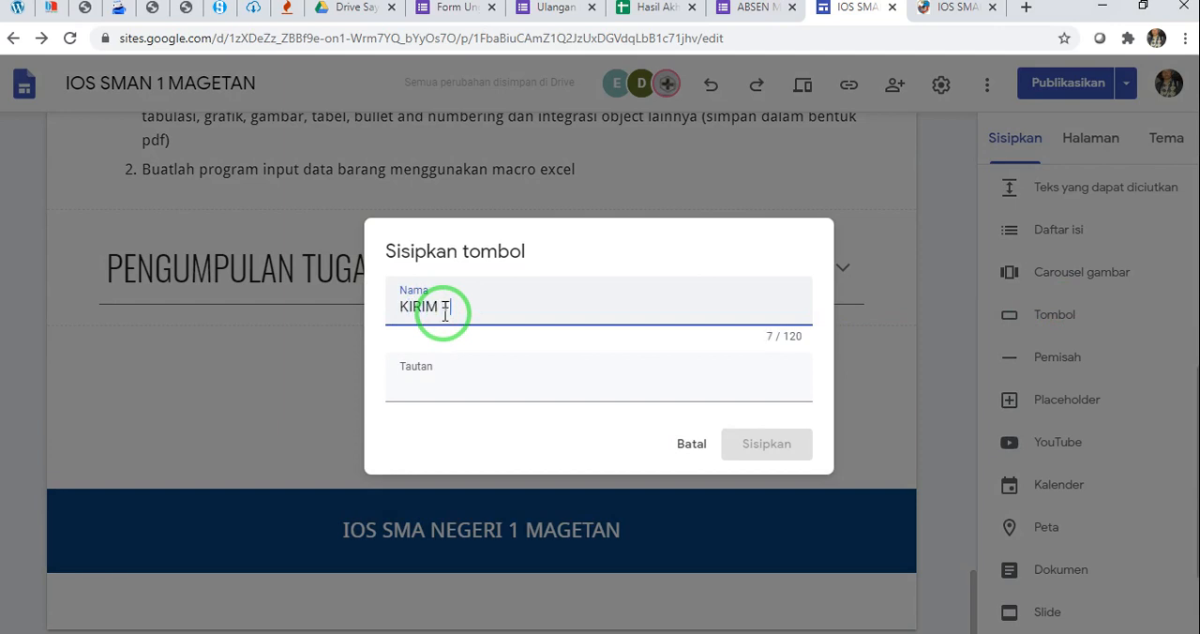
{"action": "left_click", "coordinate": [466, 380]}
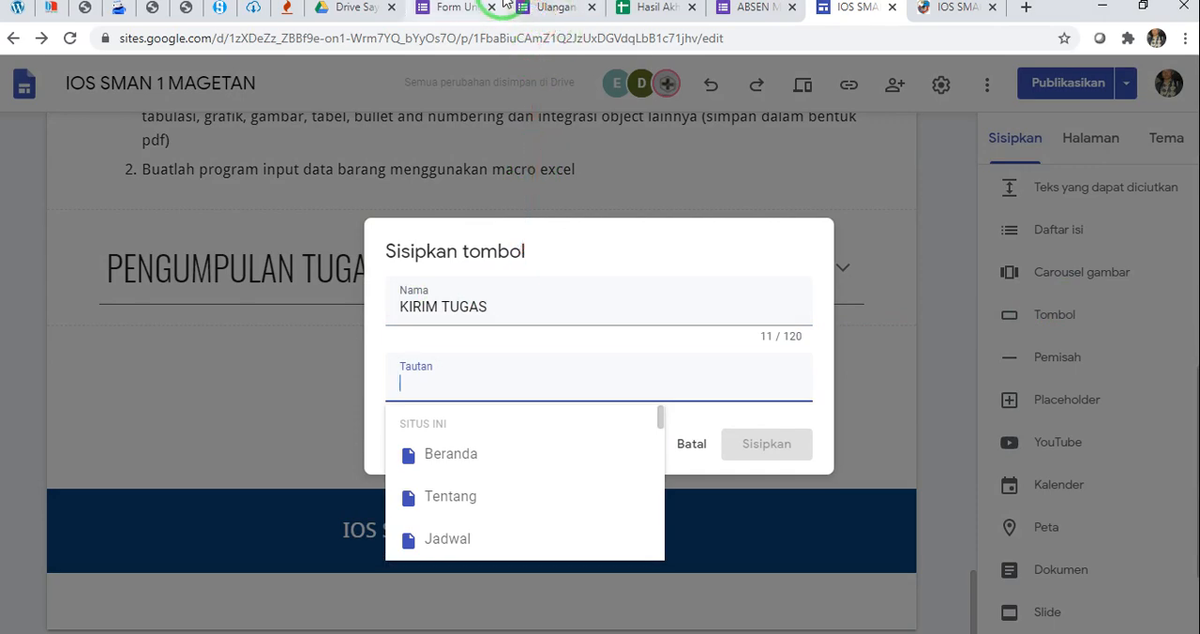
Copy the shortened share link of the Form Unggah Penugasan form
{"action": "left_click", "coordinate": [462, 8]}
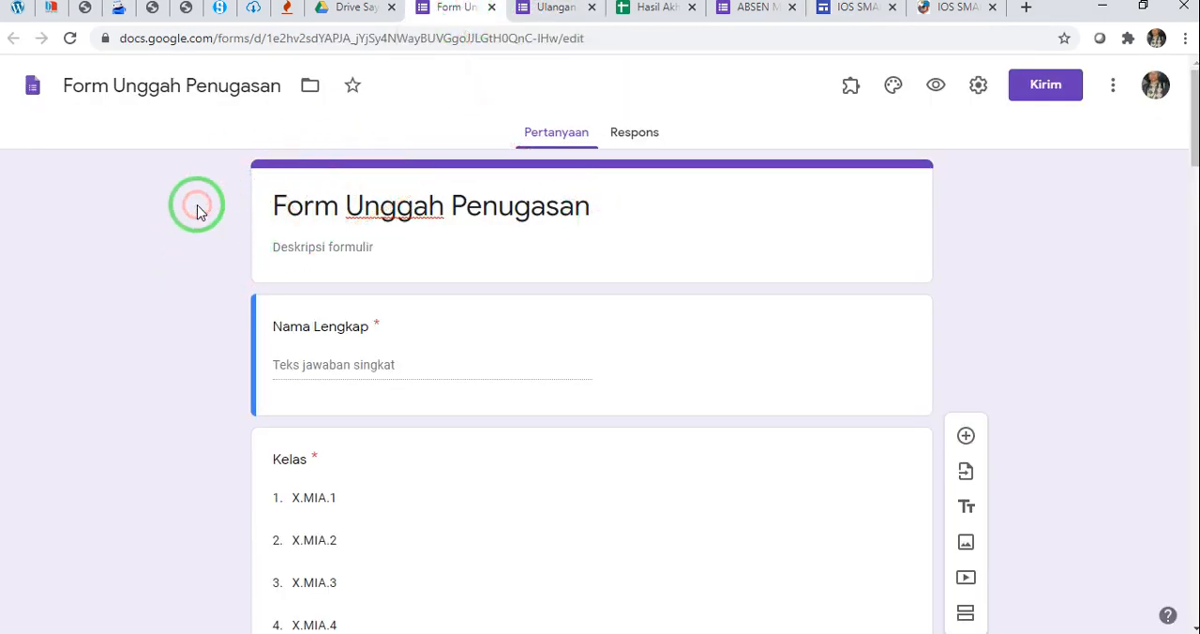
{"action": "left_click", "coordinate": [1042, 85]}
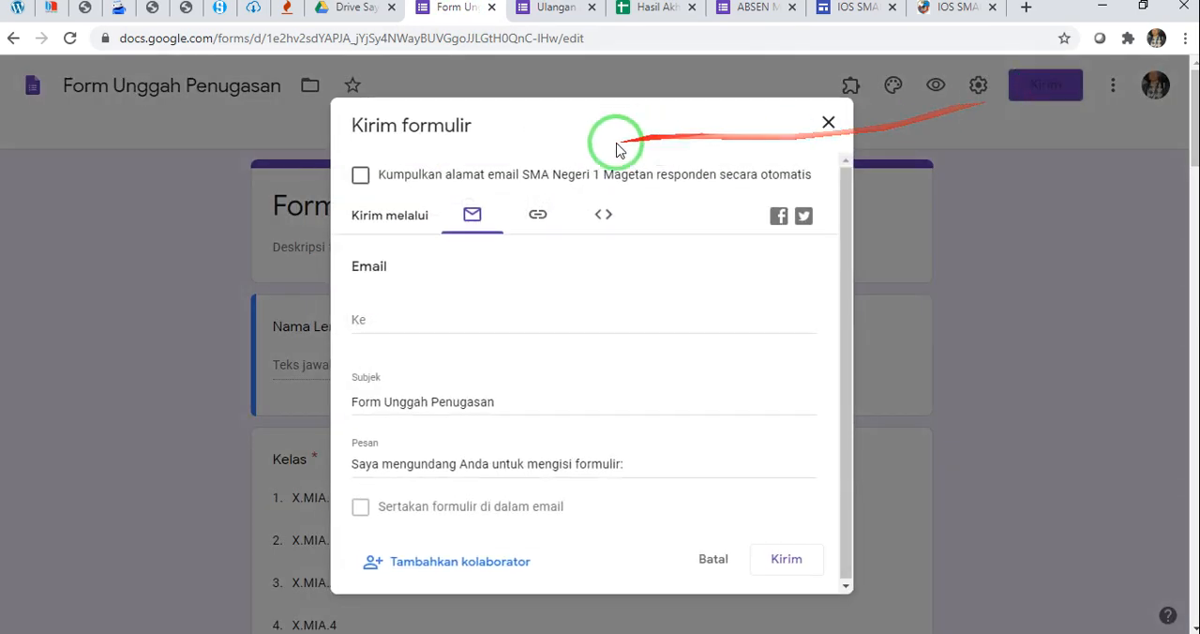
{"action": "left_click", "coordinate": [537, 213]}
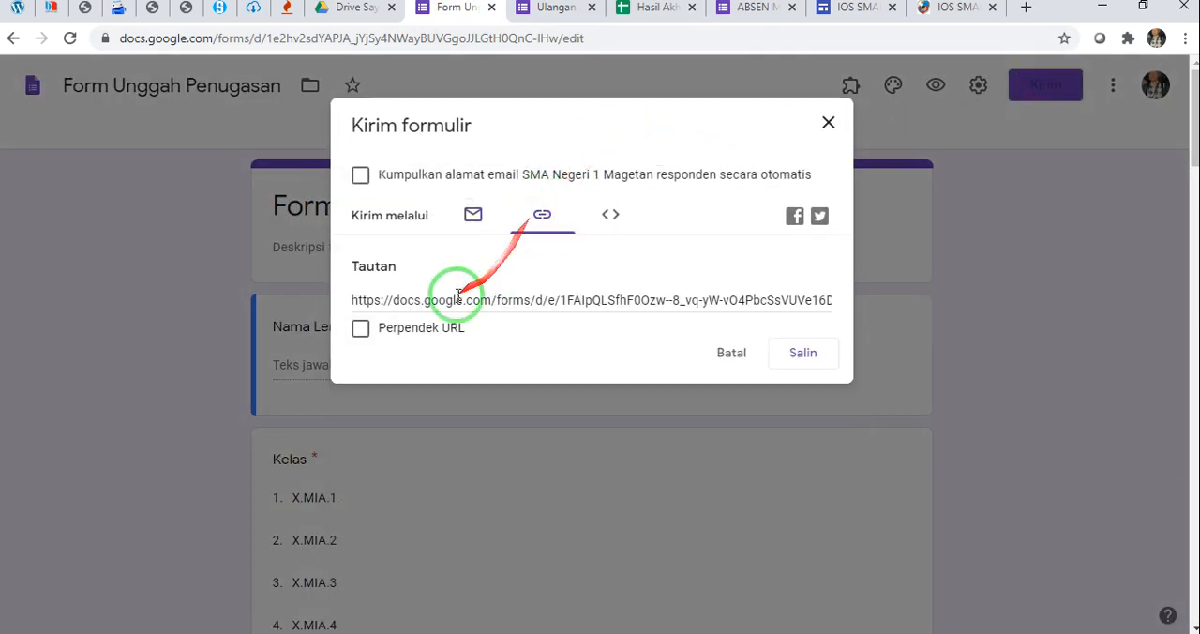
{"action": "left_click", "coordinate": [359, 330]}
{"action": "key", "text": "ctrl+c"}
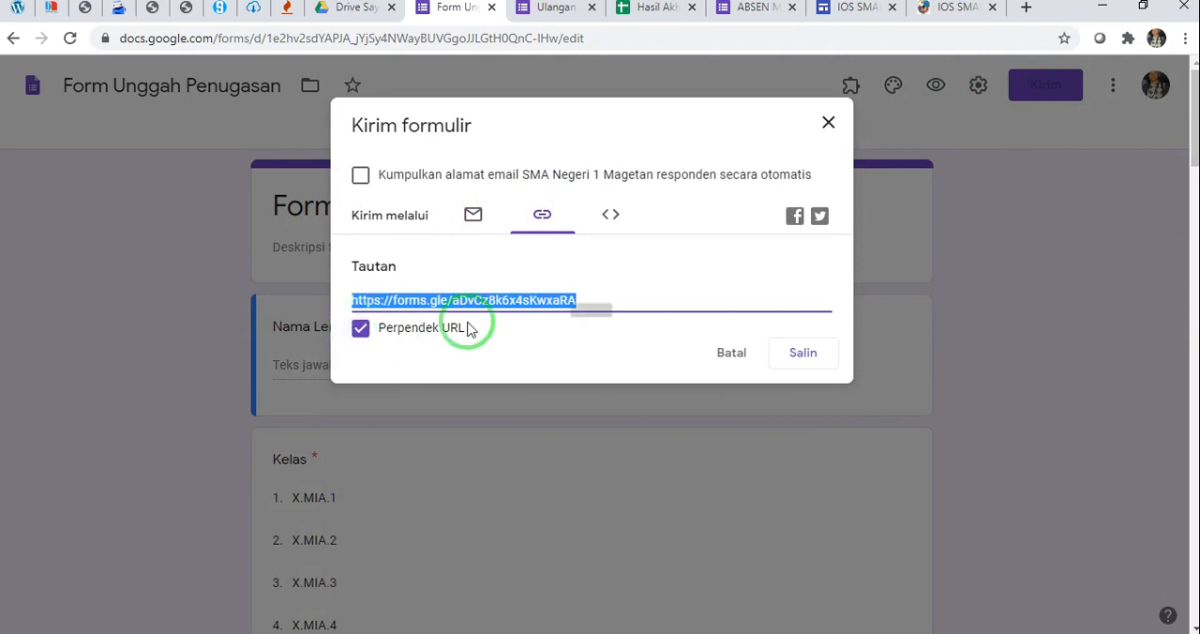
{"action": "left_click", "coordinate": [805, 351]}
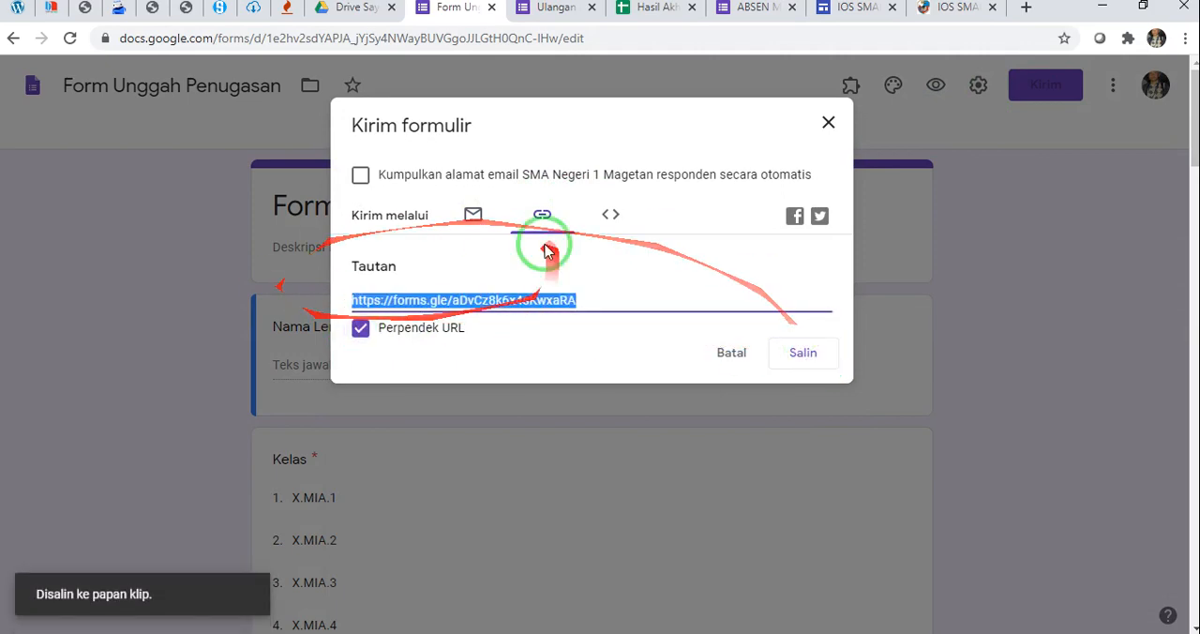
Paste the shortened form link as the KIRIM TUGAS button's link and insert the button on the page
{"action": "left_click", "coordinate": [856, 9]}
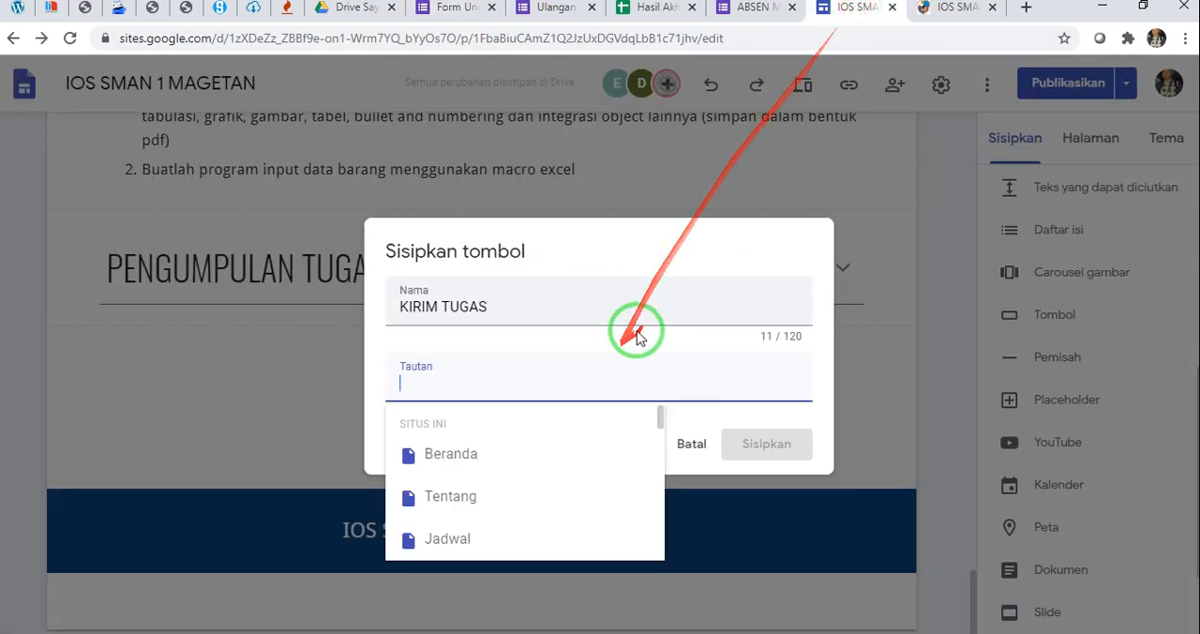
{"action": "left_click", "coordinate": [478, 387]}
{"action": "key", "text": "ctrl+v"}
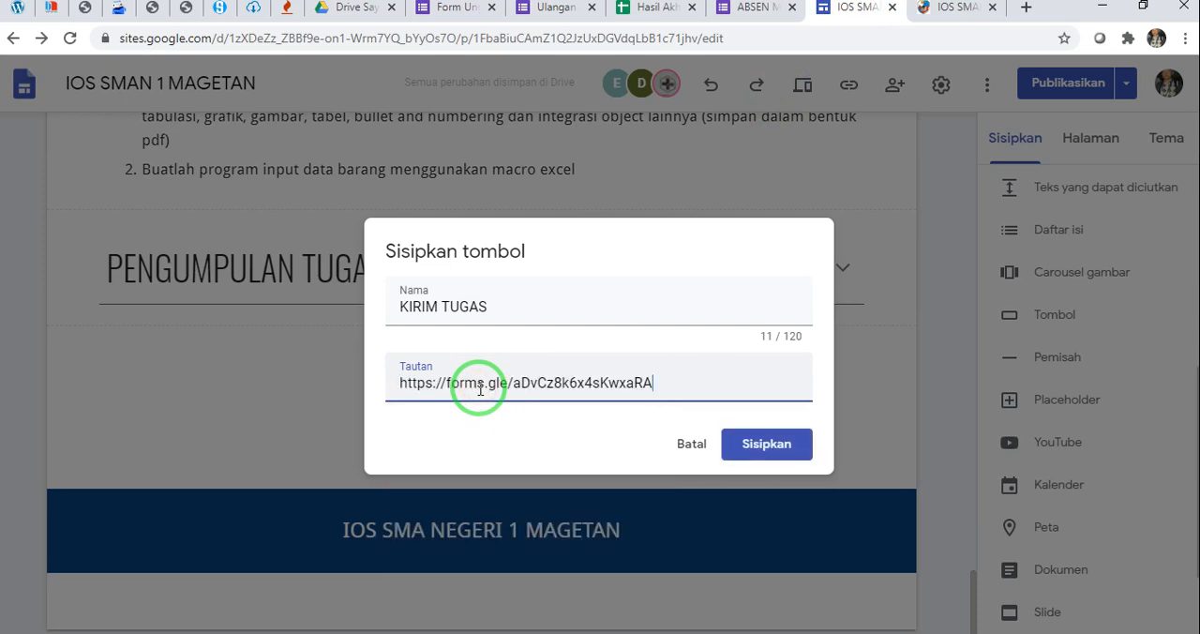
{"action": "left_click", "coordinate": [765, 443]}
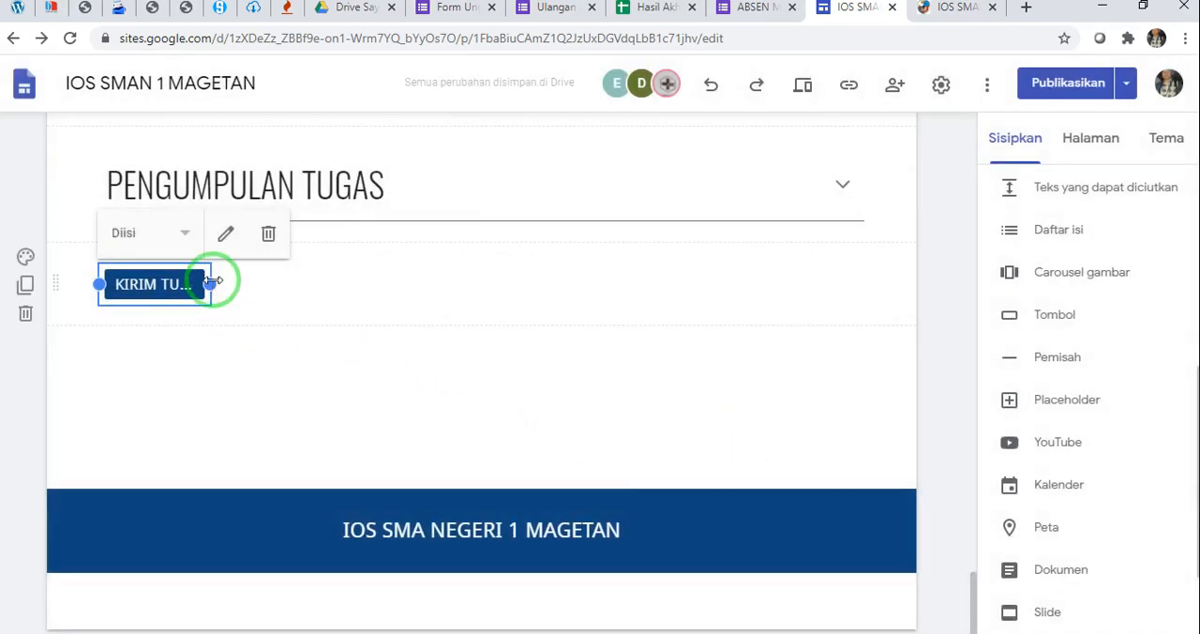
Widen the KIRIM TUGAS button so that its full label fits on it
{"action": "left_click_drag", "start_coordinate": [211, 284], "coordinate": [309, 293]}
{"action": "left_click_drag", "start_coordinate": [293, 296], "coordinate": [273, 295]}
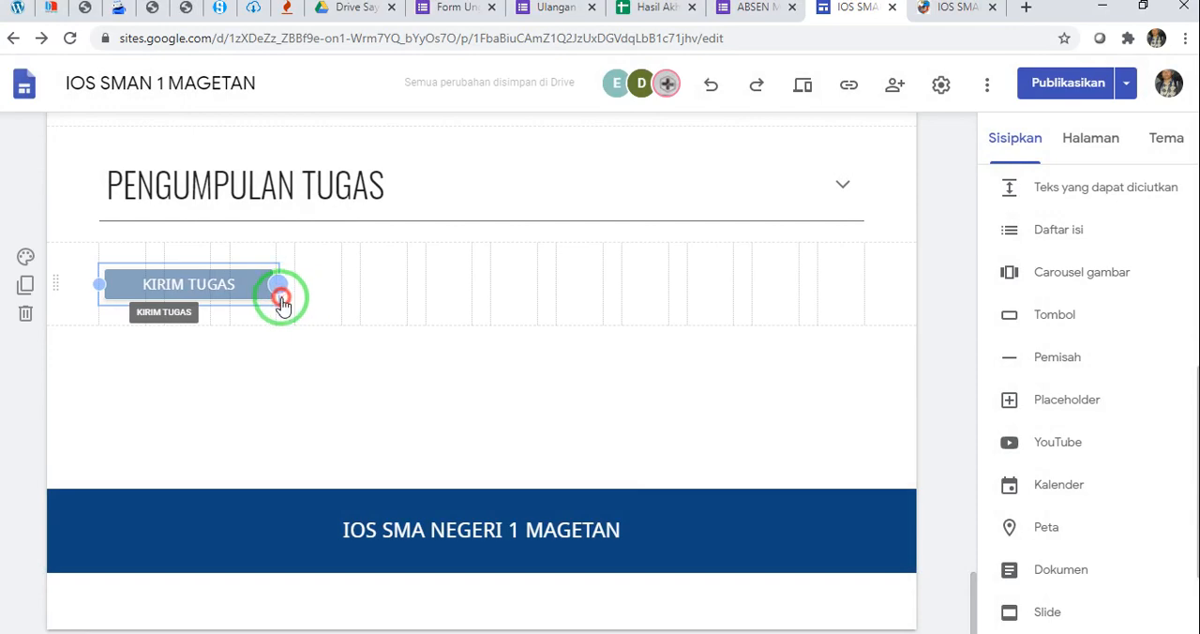
{"action": "left_click", "coordinate": [290, 348]}
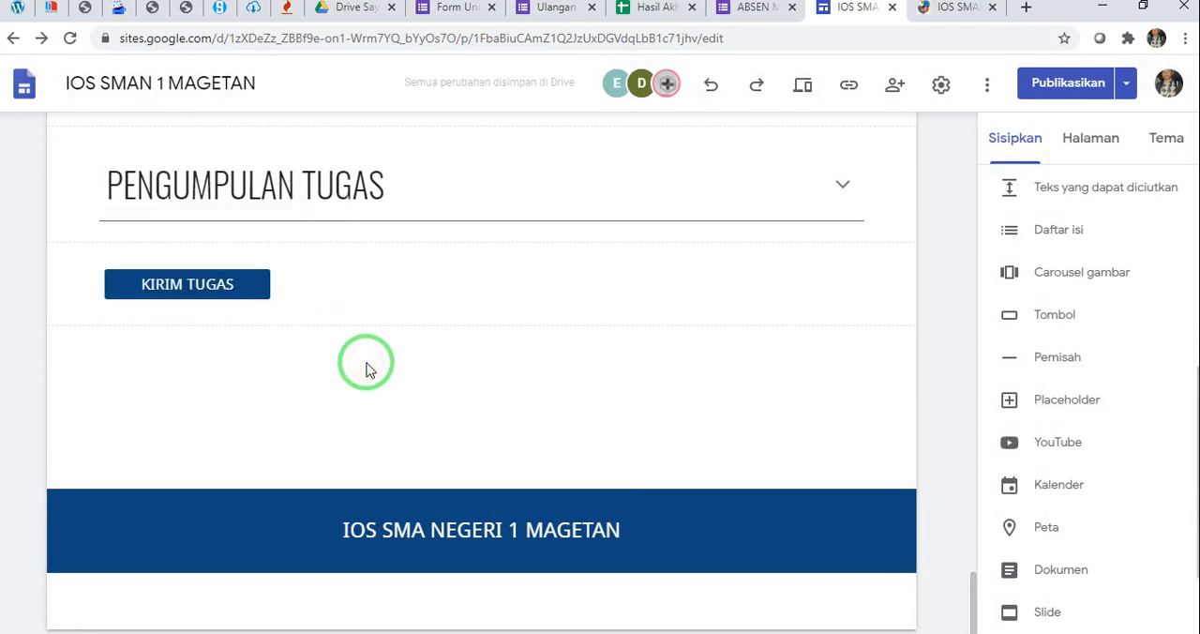
Review the numbered assignments and the KIRIM TUGAS button, and expand the PENGUMPULAN TUGAS block to read its body text
{"action": "scroll", "coordinate": [366, 368], "scroll_direction": "up", "scroll_amount": 3}
{"action": "left_click", "coordinate": [193, 271]}
{"action": "left_click_drag", "start_coordinate": [225, 249], "coordinate": [279, 291]}
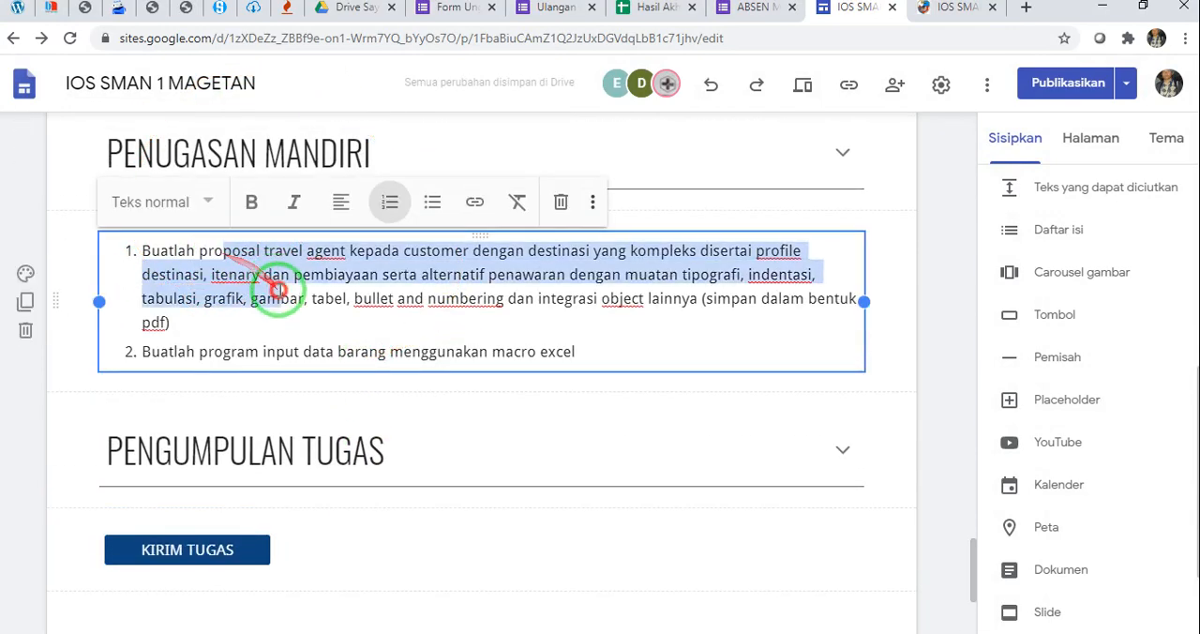
{"action": "left_click", "coordinate": [314, 294]}
{"action": "scroll", "coordinate": [316, 305], "scroll_direction": "down", "scroll_amount": 1}
{"action": "left_click", "coordinate": [213, 461]}
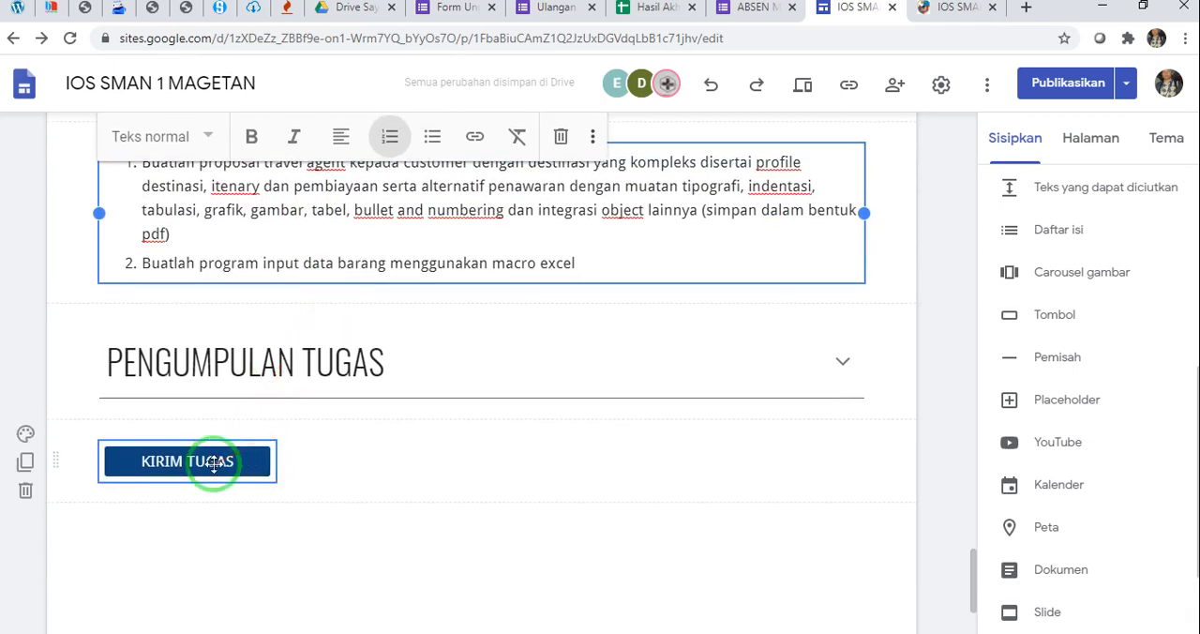
{"action": "left_click", "coordinate": [383, 394]}
{"action": "left_click", "coordinate": [842, 361]}
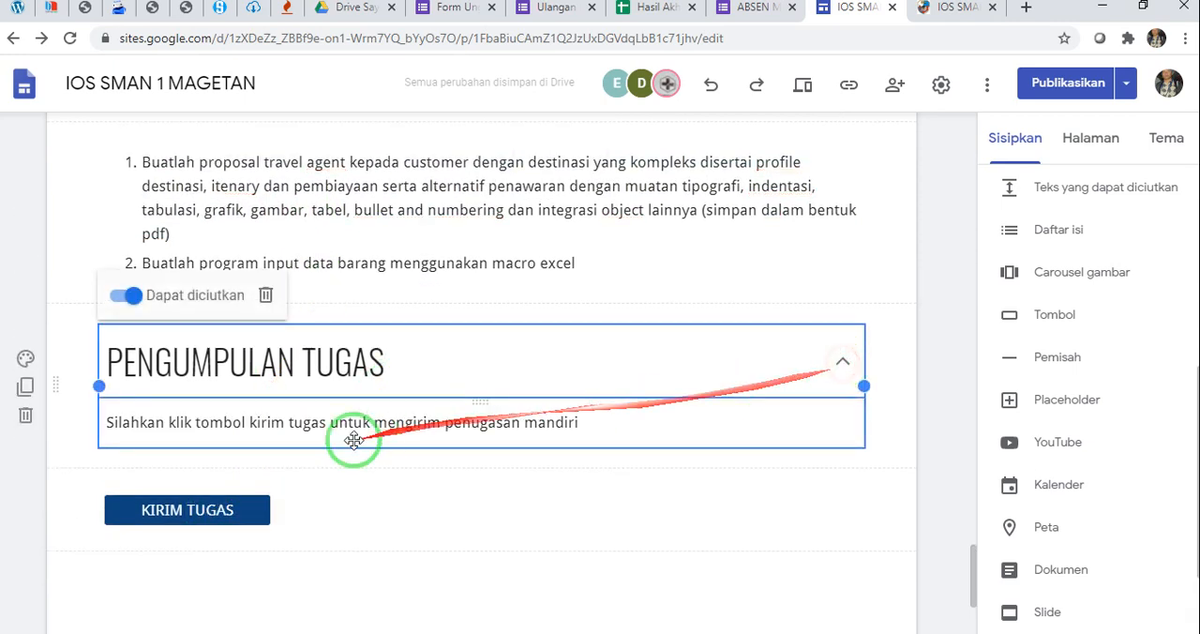
Check the questions of the Form Unggah Penugasan form against the PENGUMPULAN TUGAS section, closing the form's sharing dialog
{"action": "left_click", "coordinate": [345, 555]}
{"action": "left_click", "coordinate": [264, 464]}
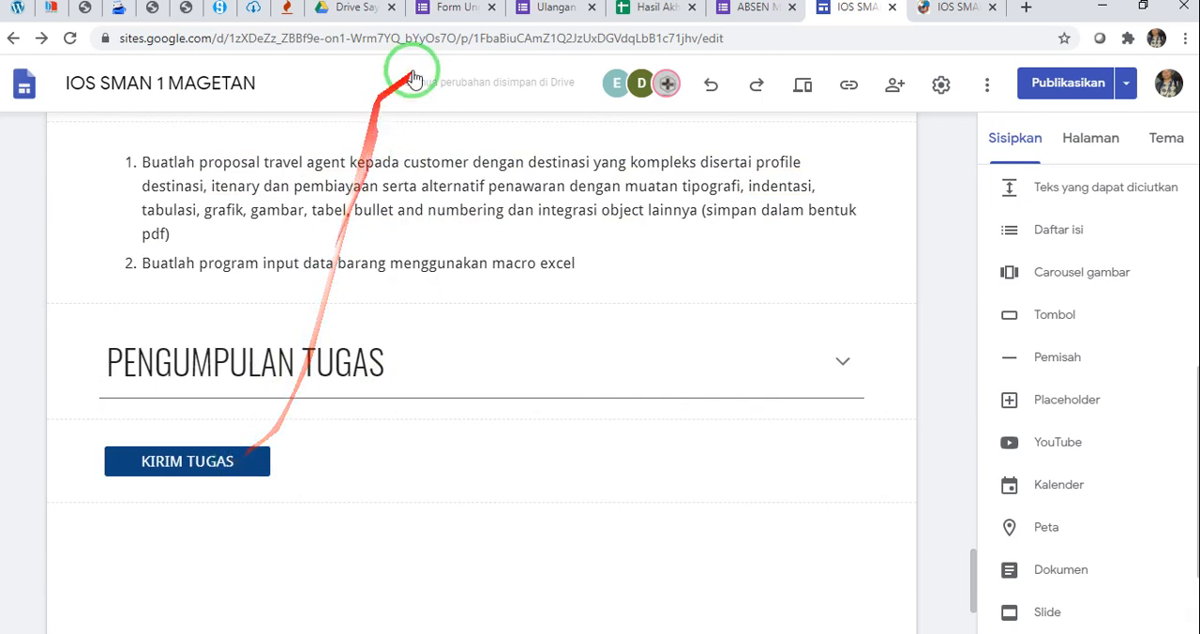
{"action": "left_click", "coordinate": [460, 7]}
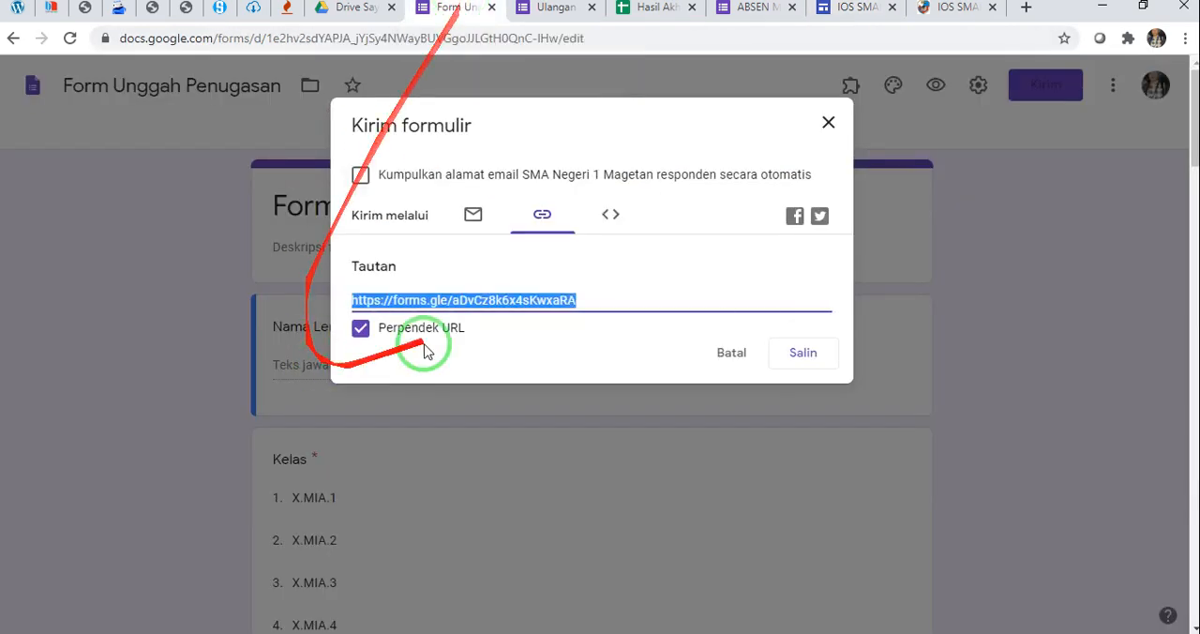
{"action": "left_click", "coordinate": [830, 121]}
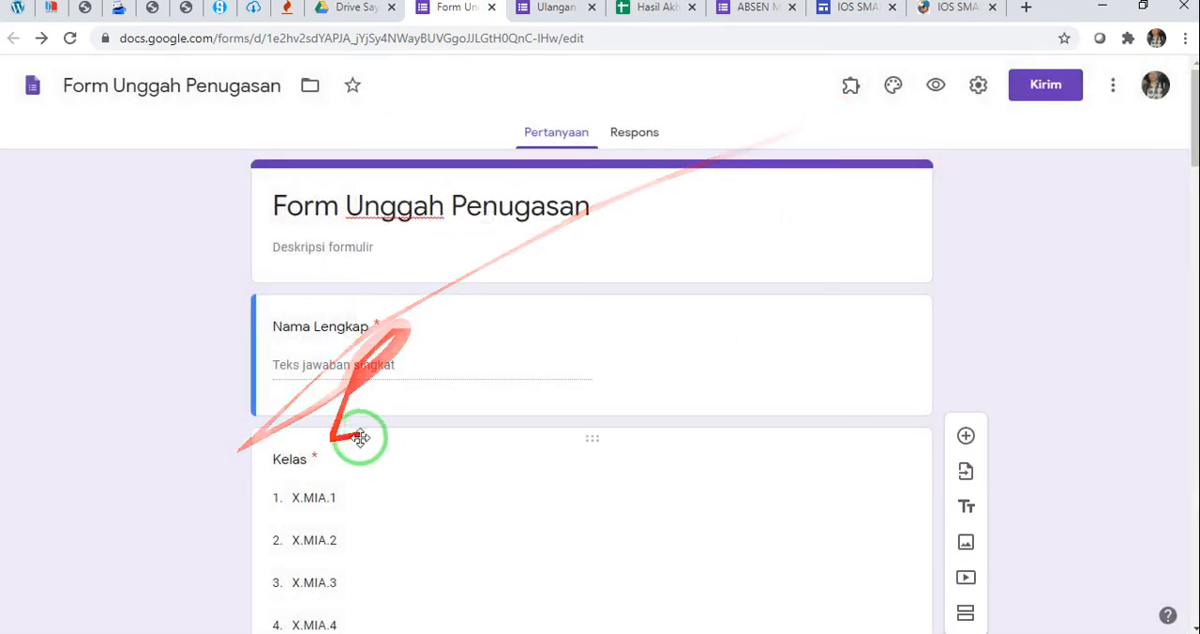
{"action": "scroll", "coordinate": [370, 441], "scroll_direction": "down", "scroll_amount": 15}
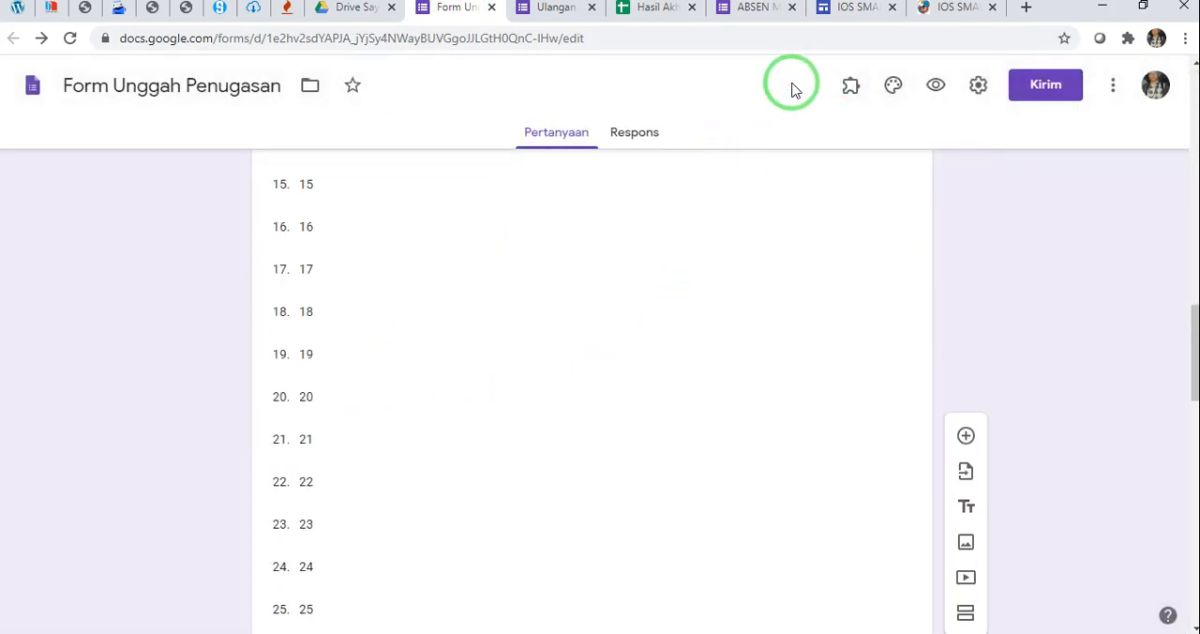
{"action": "left_click", "coordinate": [871, 9]}
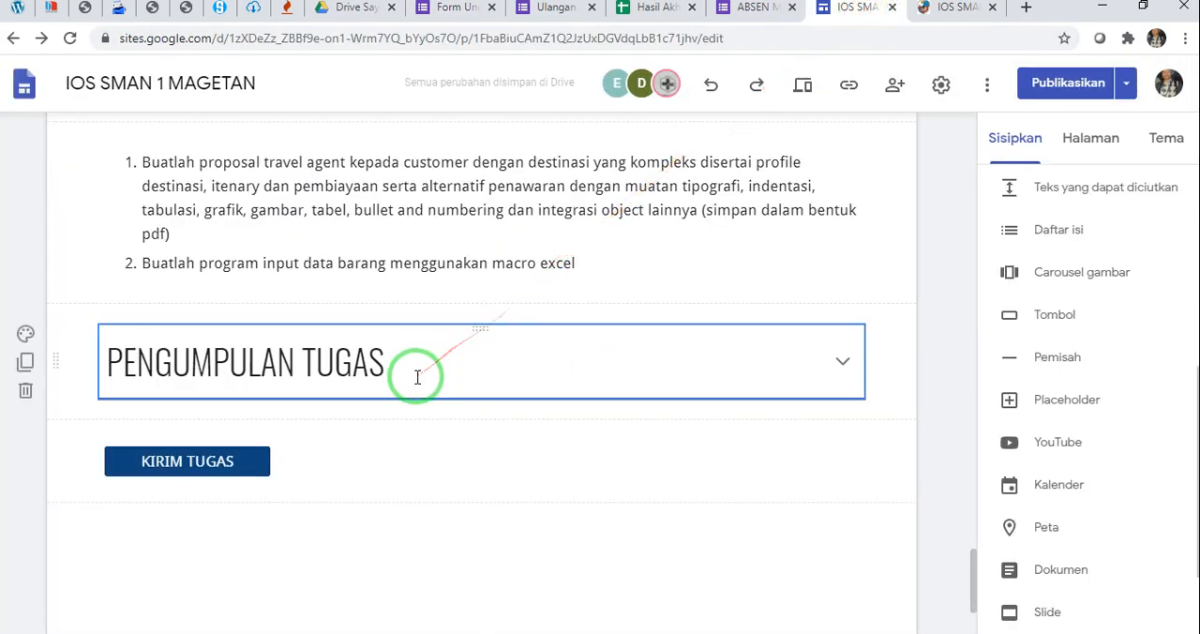
{"action": "scroll", "coordinate": [419, 375], "scroll_direction": "down", "scroll_amount": 1}
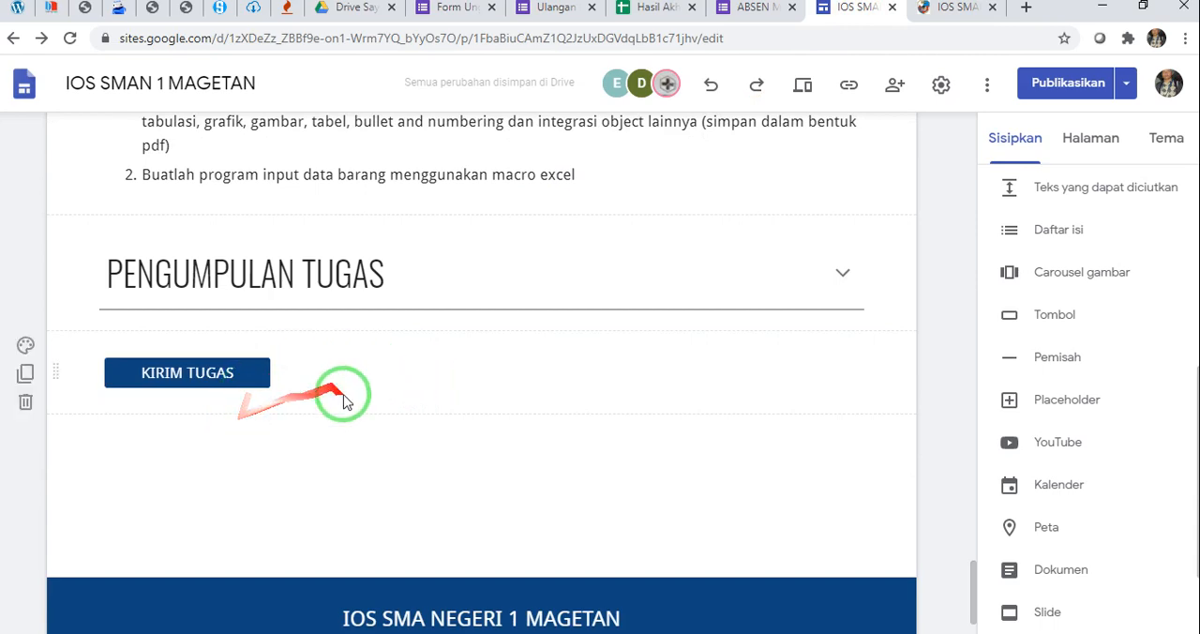
Examine the AYO BERLATIH section of the published page and compare it with the subpage being edited
{"action": "left_click", "coordinate": [949, 8]}
{"action": "scroll", "coordinate": [547, 319], "scroll_direction": "down", "scroll_amount": 1}
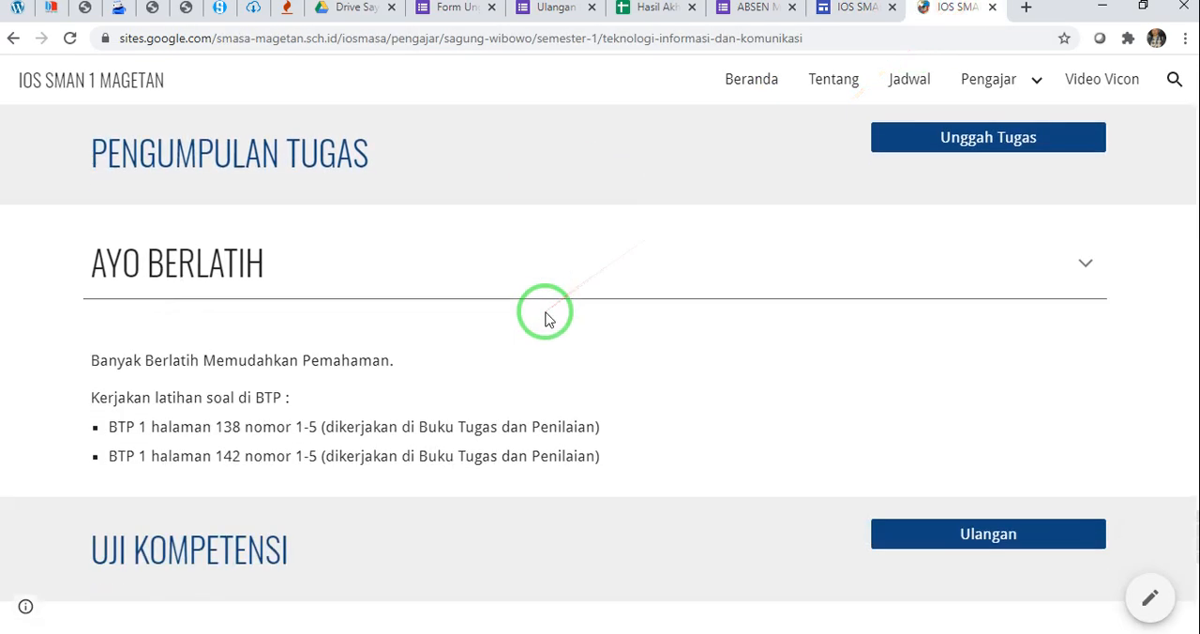
{"action": "scroll", "coordinate": [548, 318], "scroll_direction": "down", "scroll_amount": 1}
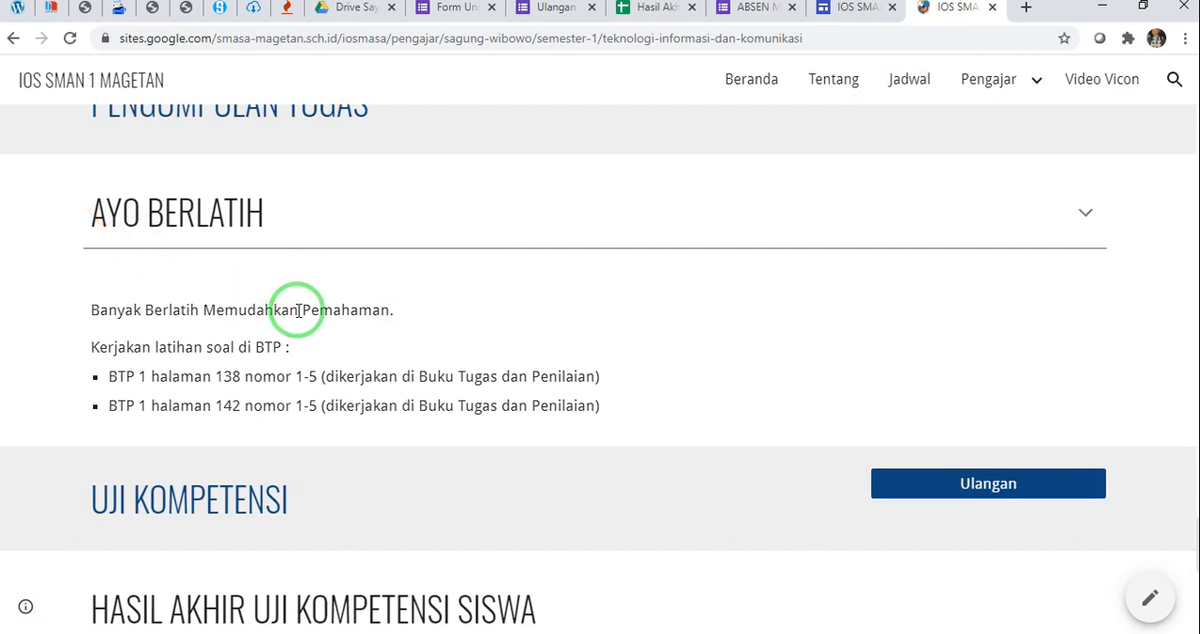
{"action": "left_click", "coordinate": [857, 8]}
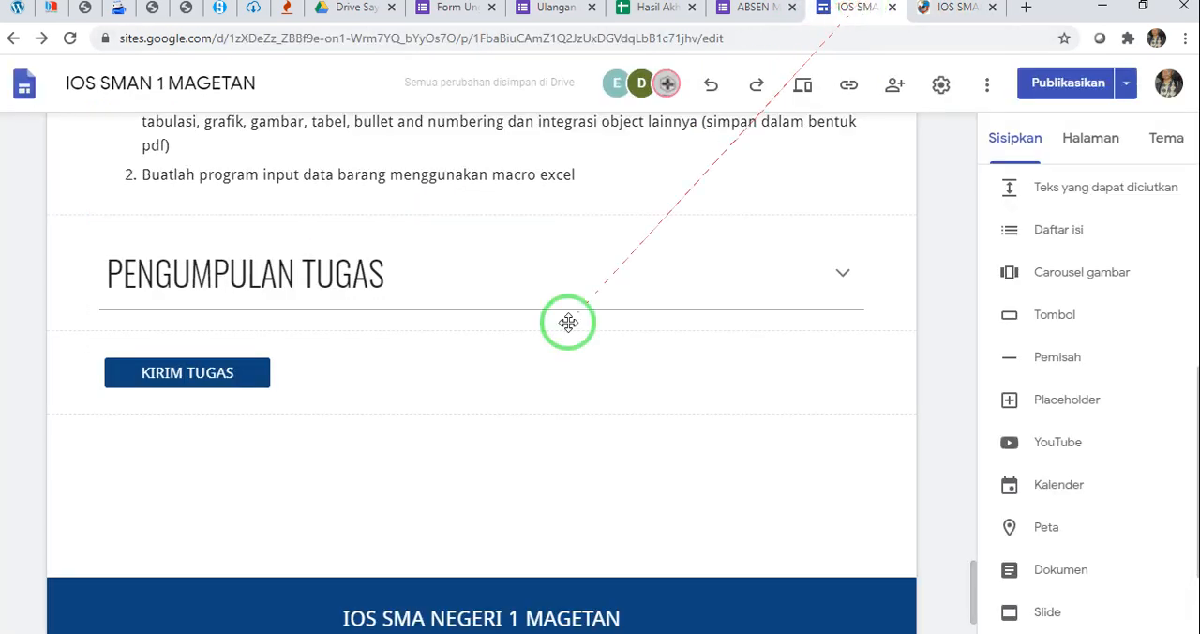
{"action": "left_click", "coordinate": [954, 10]}
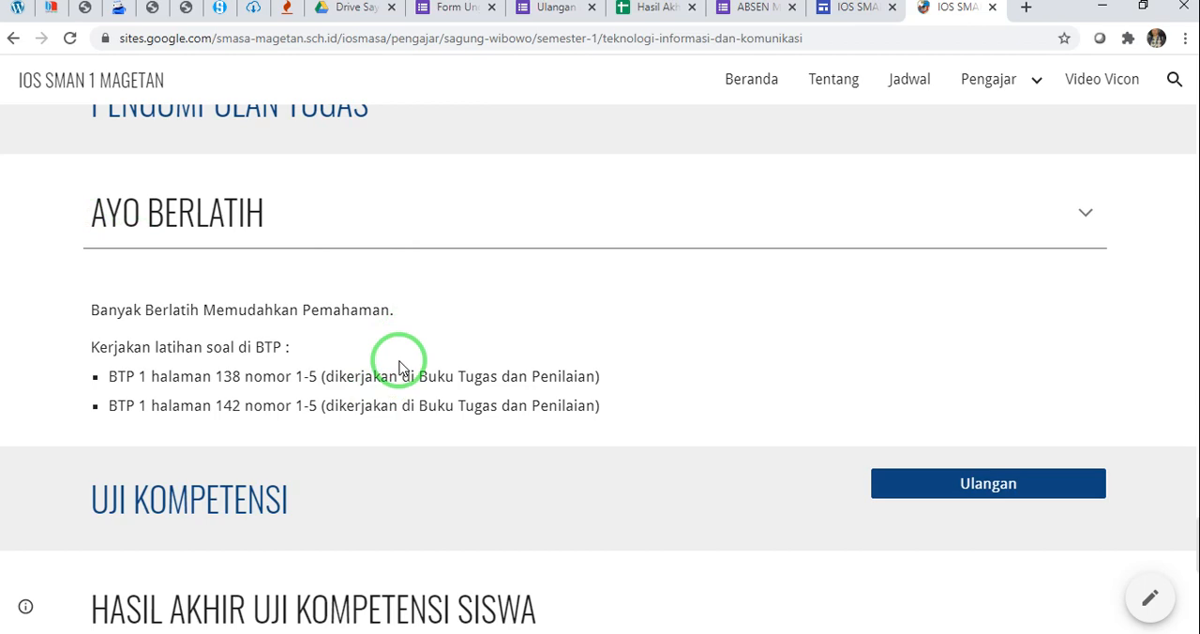
{"action": "left_click", "coordinate": [861, 11]}
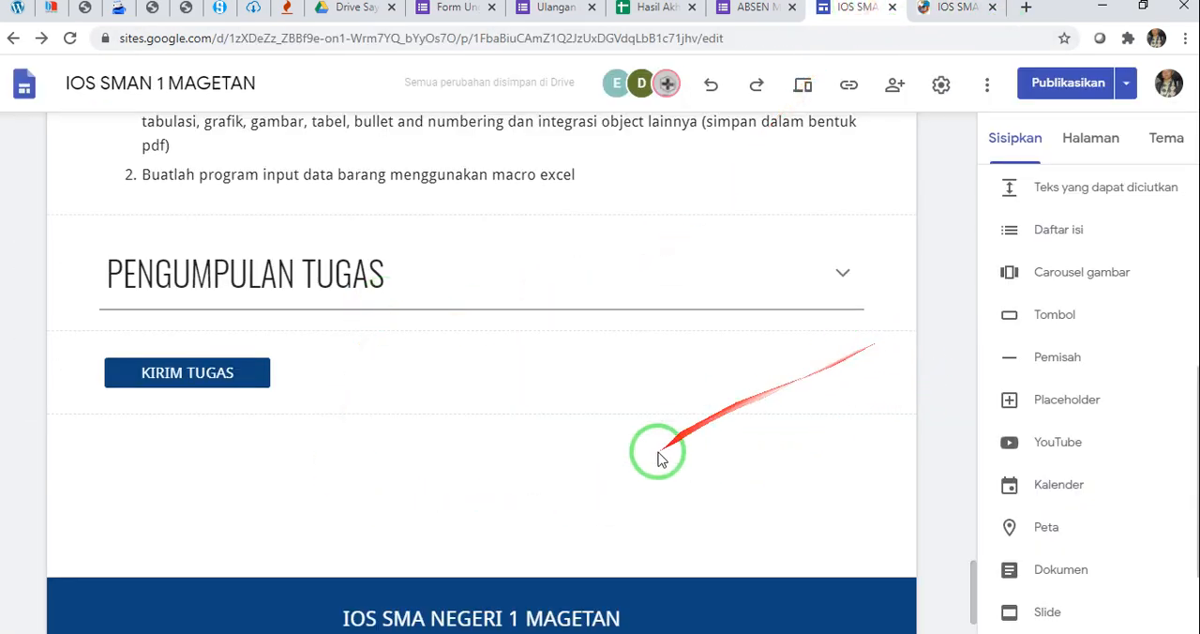
Insert a collapsible text block below the KIRIM TUGAS button and title it AYO BERLATIH
{"action": "scroll", "coordinate": [1003, 337], "scroll_direction": "up", "scroll_amount": 2}
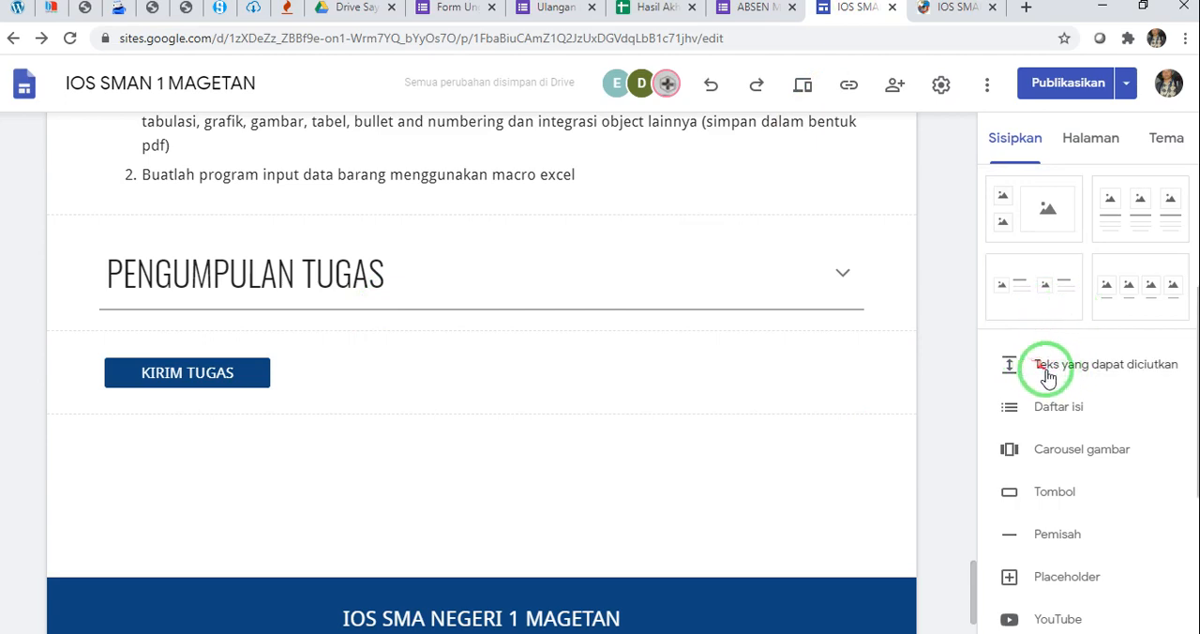
{"action": "left_click", "coordinate": [1047, 366]}
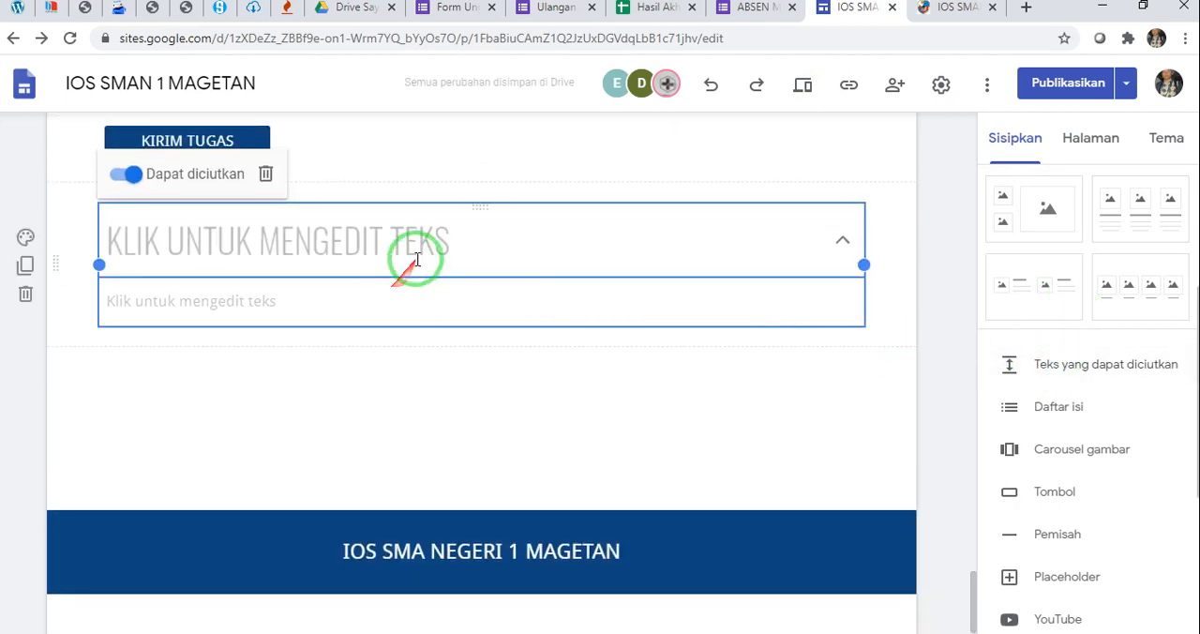
{"action": "left_click", "coordinate": [416, 260]}
{"action": "left_click", "coordinate": [932, 8]}
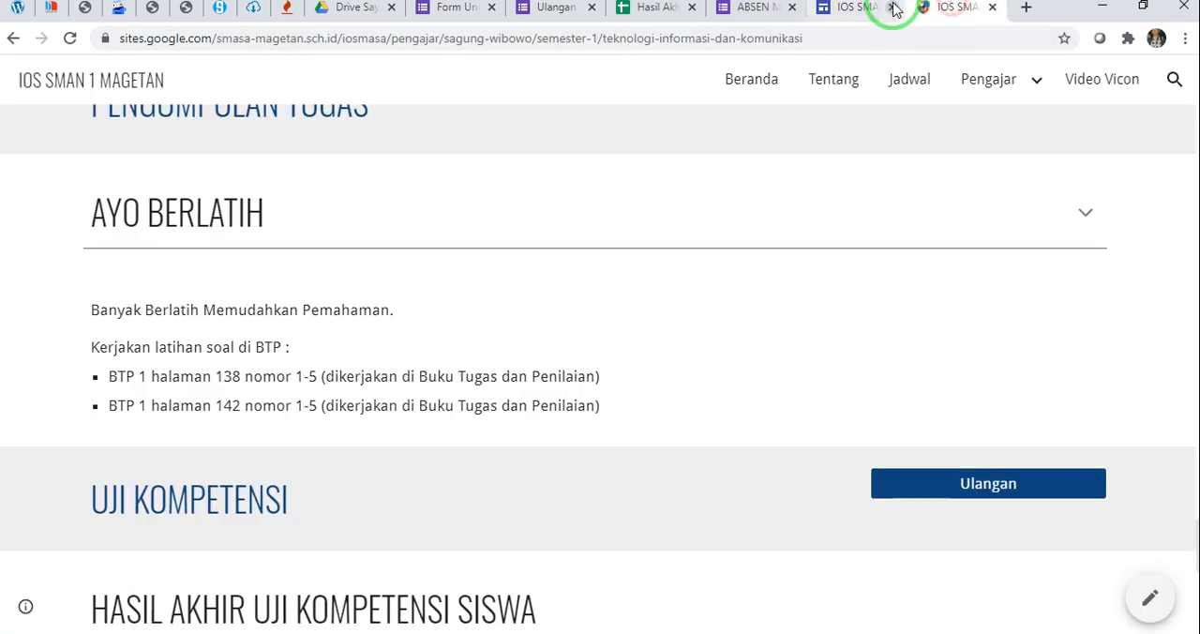
{"action": "left_click", "coordinate": [865, 11]}
{"action": "type", "text": "AYO BERLATIH"}
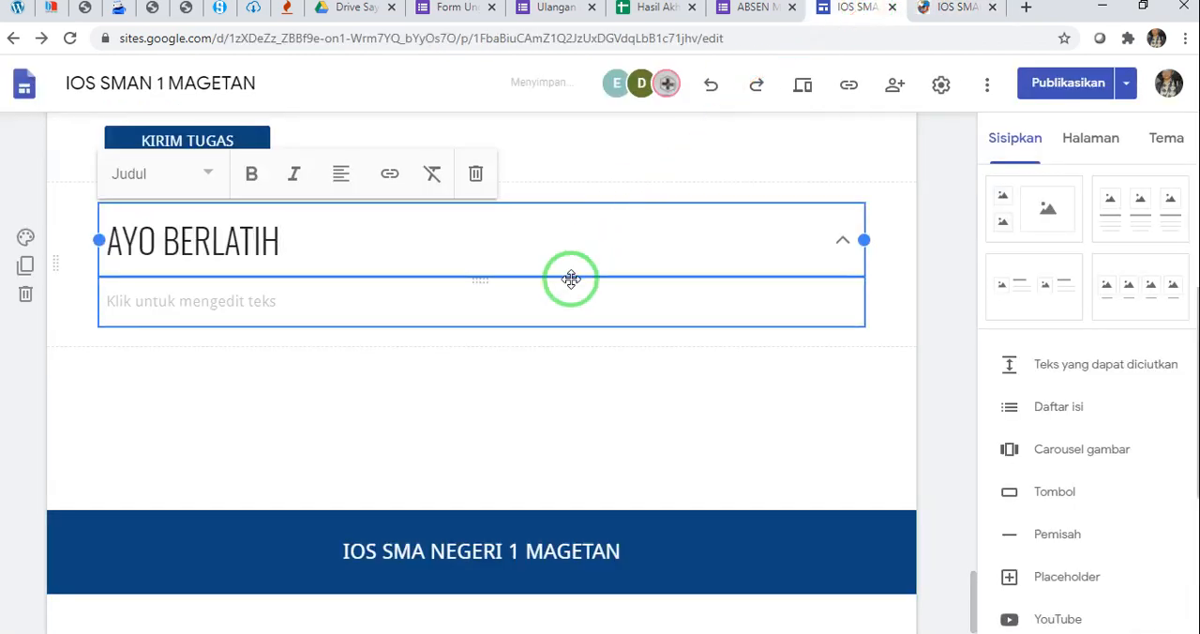
Copy "Banyak Berlatih Memudahkan Pemahaman." from the published page into the AYO BERLATIH block's body text
{"action": "left_click", "coordinate": [948, 8]}
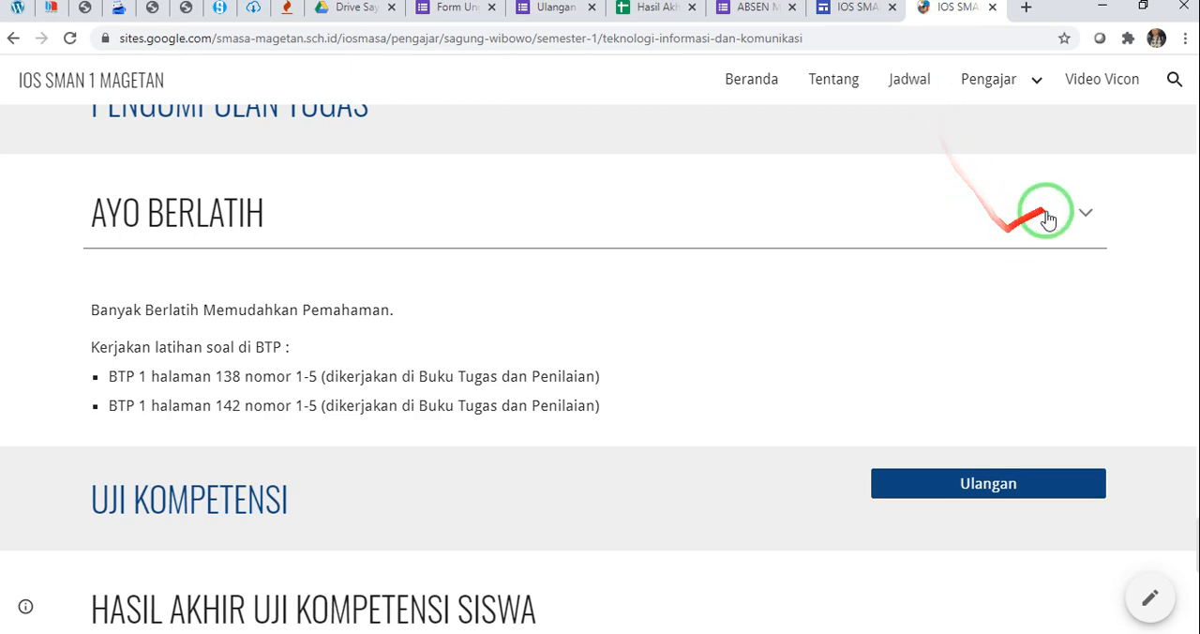
{"action": "left_click_drag", "start_coordinate": [90, 309], "coordinate": [421, 319]}
{"action": "key", "text": "ctrl+c"}
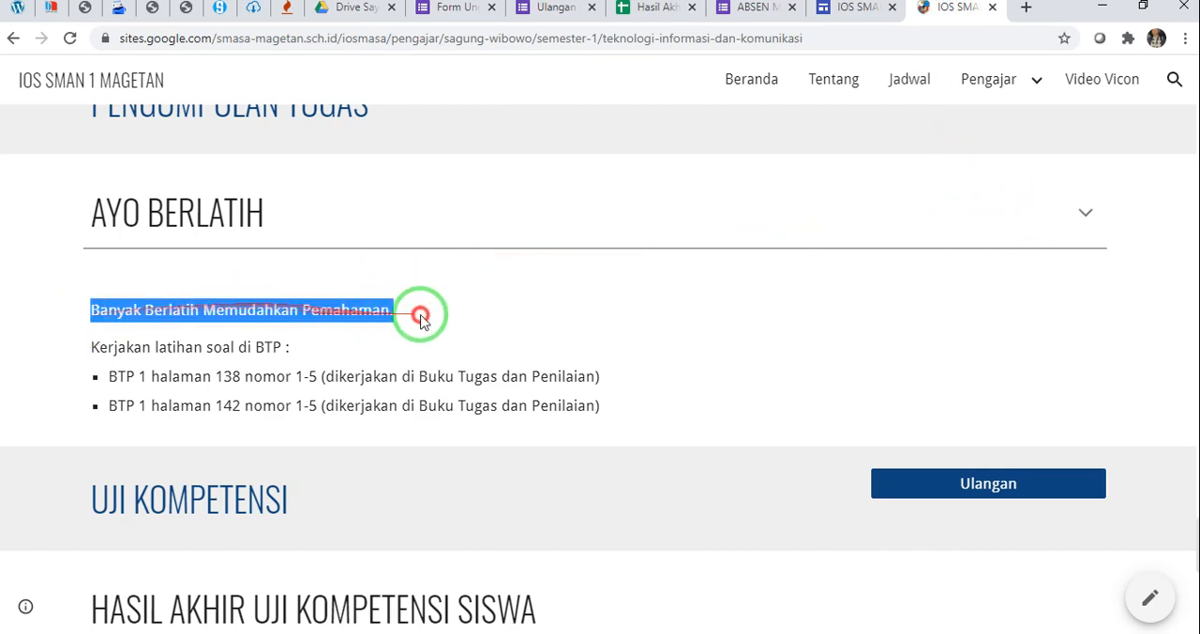
{"action": "left_click", "coordinate": [851, 10]}
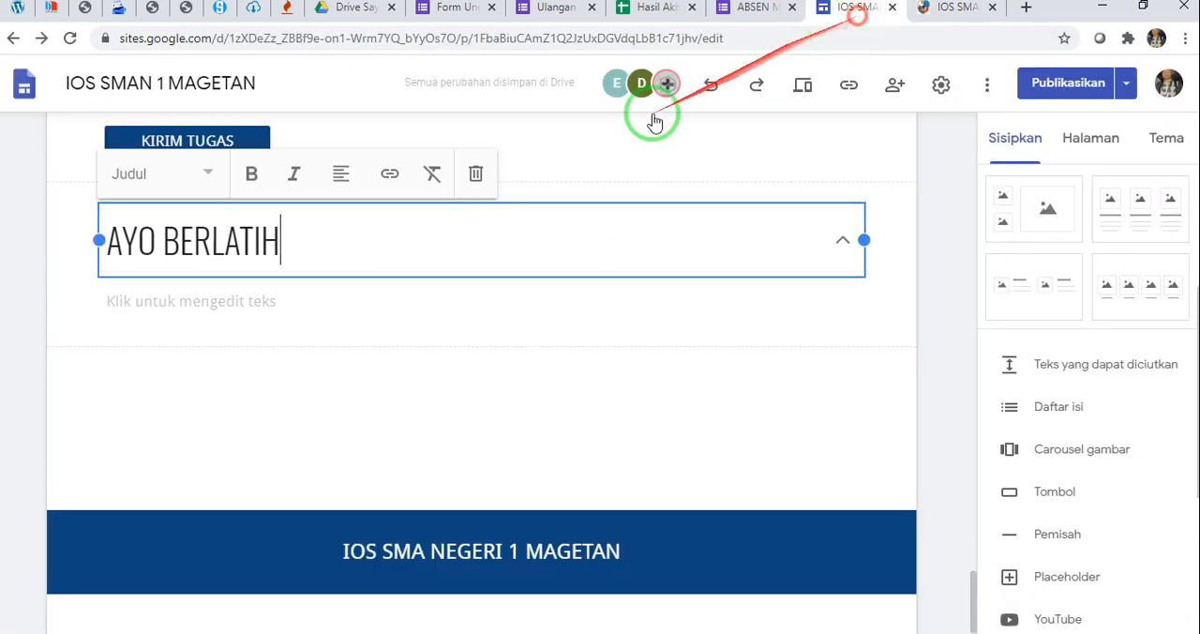
{"action": "left_click", "coordinate": [294, 304]}
{"action": "key", "text": "ctrl+v"}
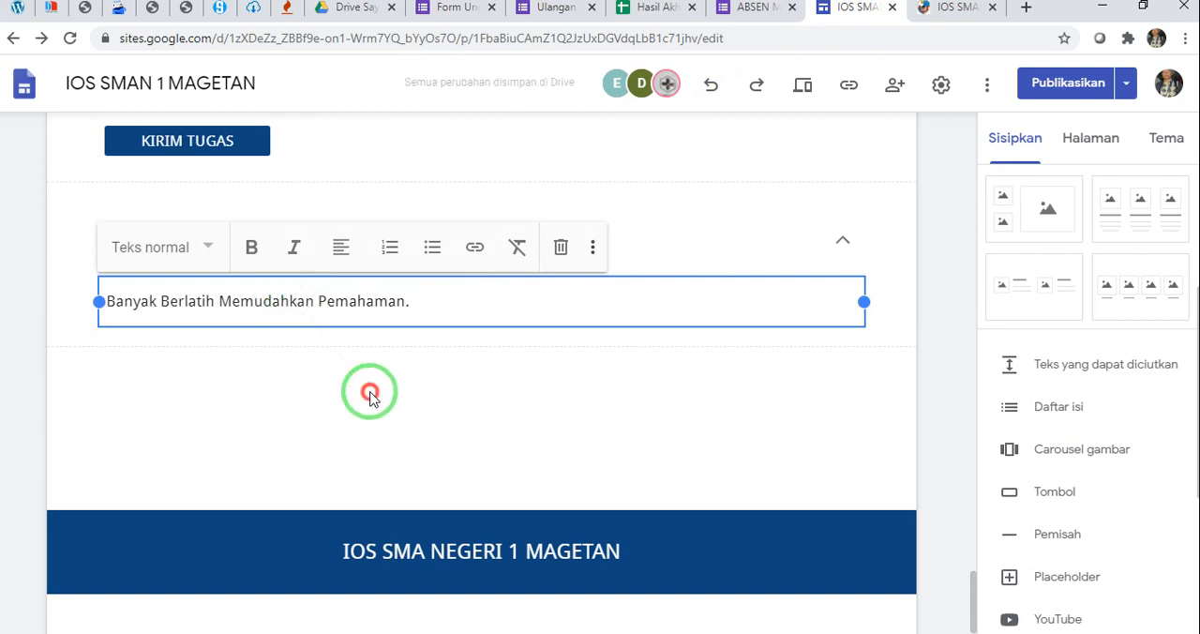
{"action": "left_click", "coordinate": [369, 394]}
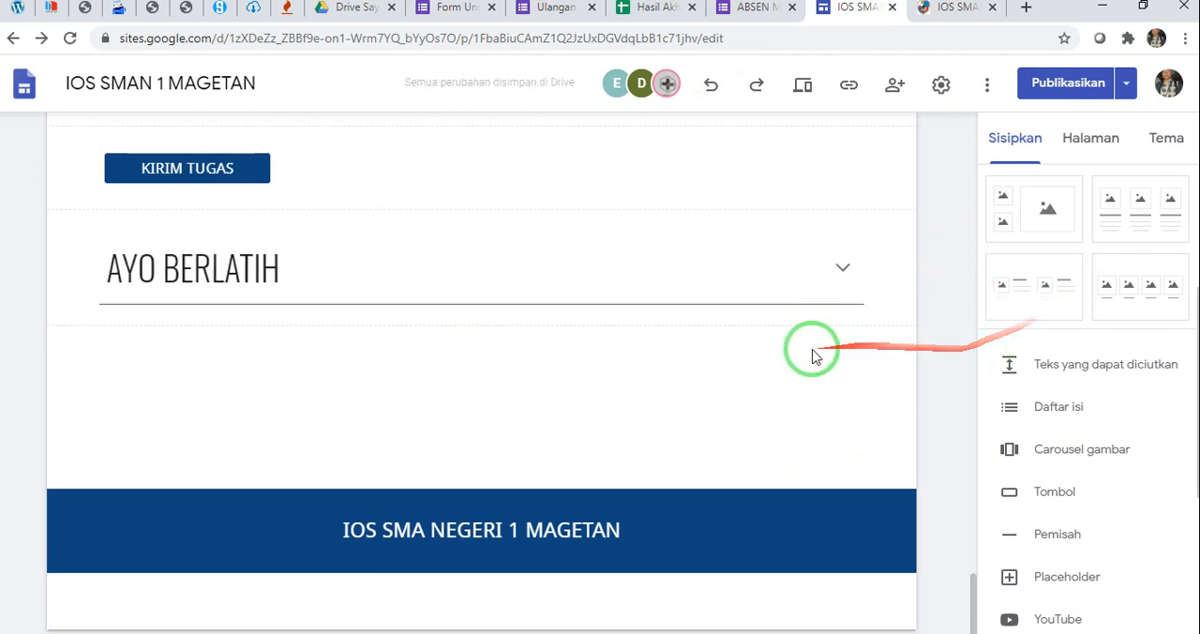
Add a text box below AYO BERLATIH with the published "Kerjakan latihan soal di BTP" text and its two bullets, without a trailing blank line
{"action": "scroll", "coordinate": [1055, 334], "scroll_direction": "up", "scroll_amount": 5}
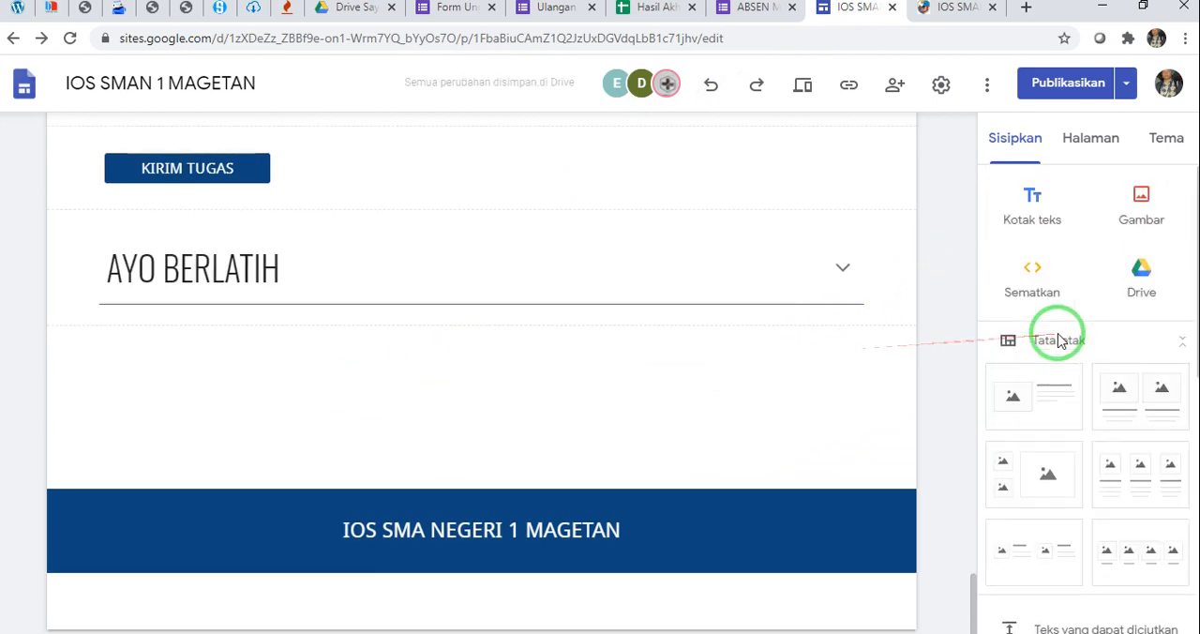
{"action": "left_click", "coordinate": [1032, 201]}
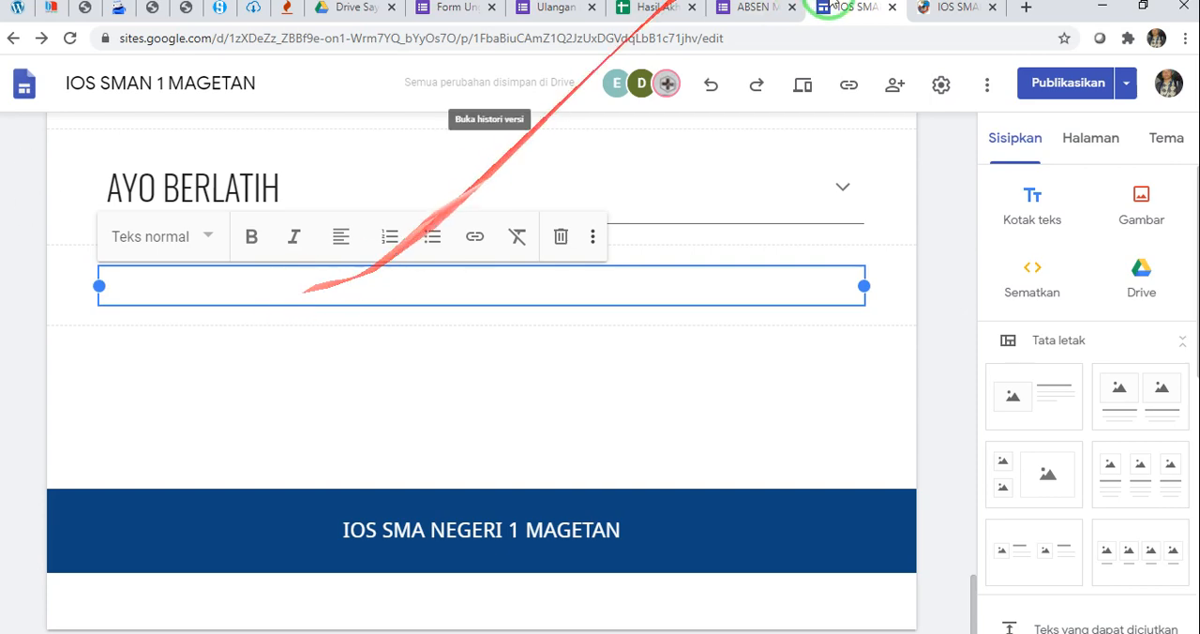
{"action": "left_click", "coordinate": [952, 7]}
{"action": "left_click", "coordinate": [138, 354]}
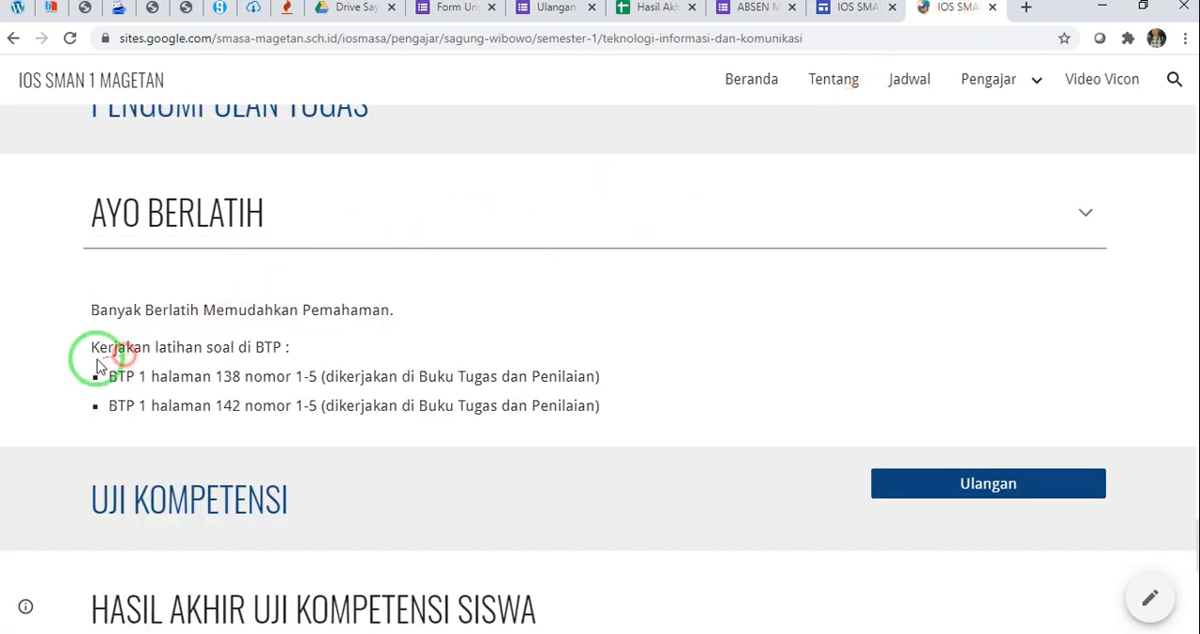
{"action": "left_click_drag", "start_coordinate": [90, 347], "coordinate": [612, 409]}
{"action": "key", "text": "ctrl+c"}
{"action": "left_click", "coordinate": [858, 8]}
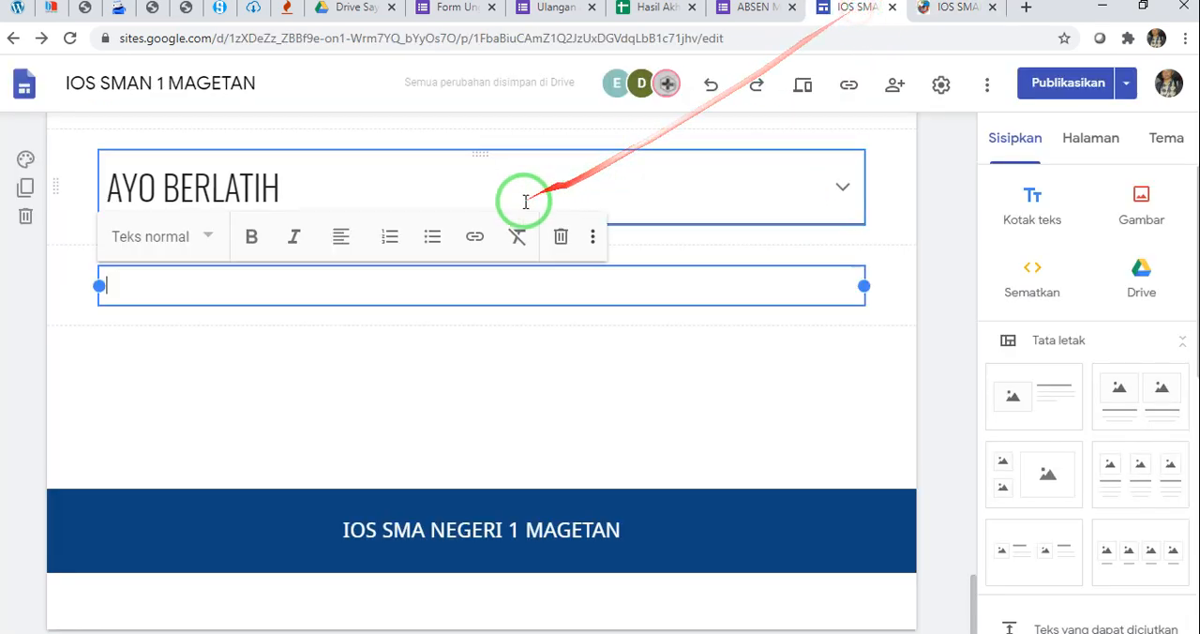
{"action": "key", "text": "ctrl+v"}
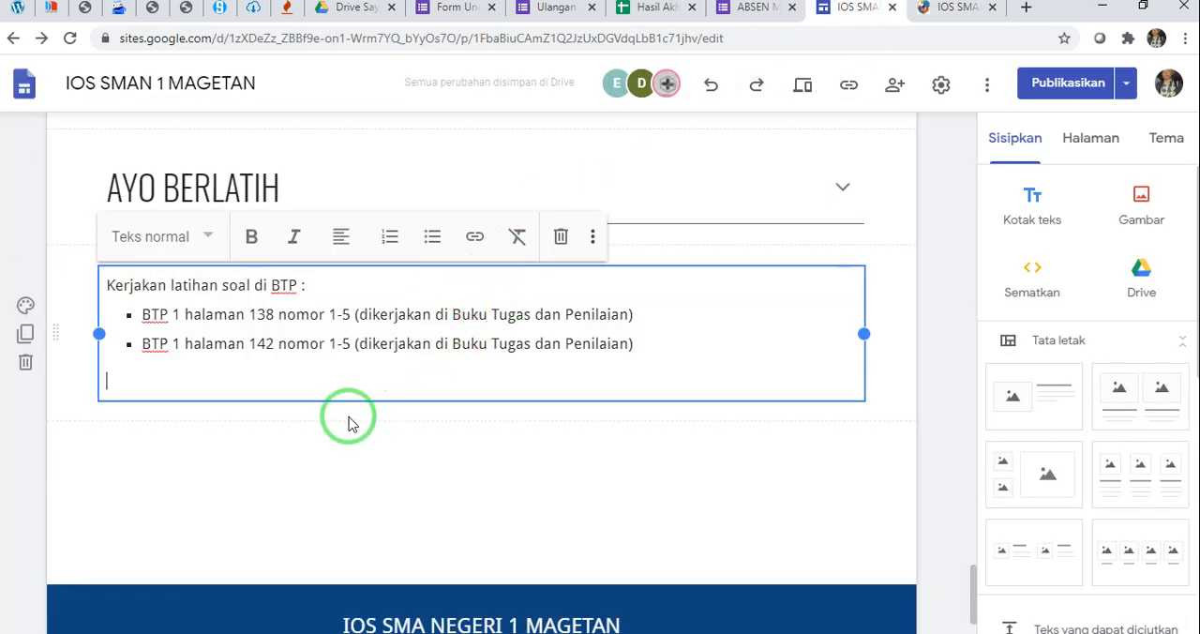
{"action": "key", "text": "BackSpace"}
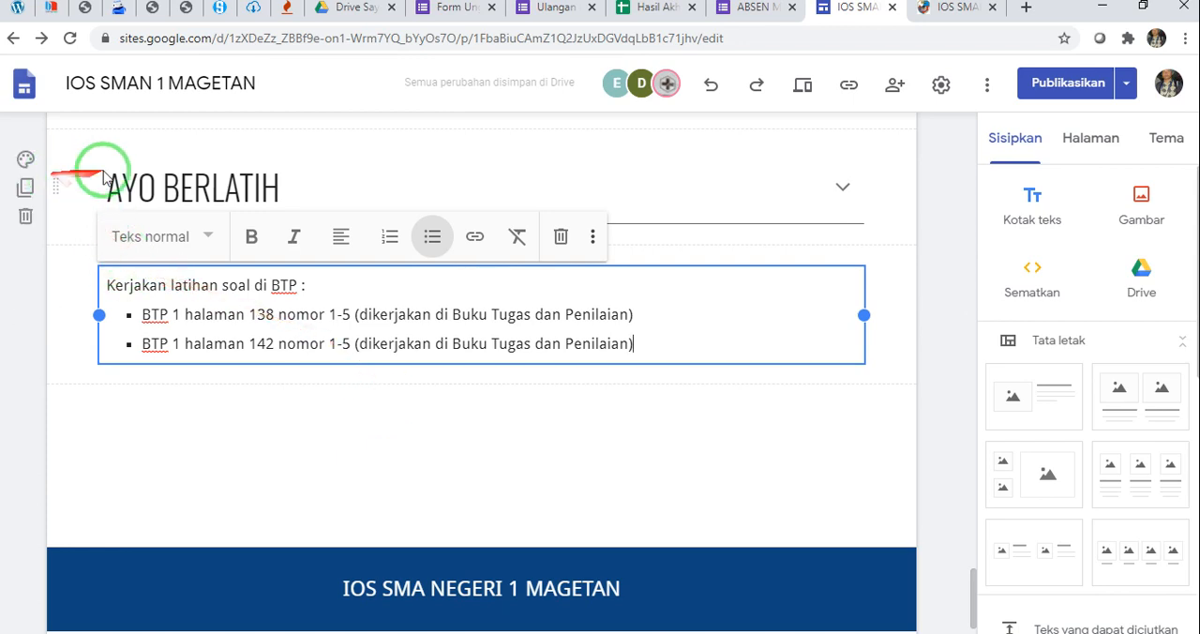
{"action": "left_click", "coordinate": [914, 248]}
Review the PENGUMPULAN TUGAS and AYO BERLATIH sections on the edited subpage
{"action": "scroll", "coordinate": [924, 252], "scroll_direction": "up", "scroll_amount": 3}
{"action": "left_click", "coordinate": [263, 437]}
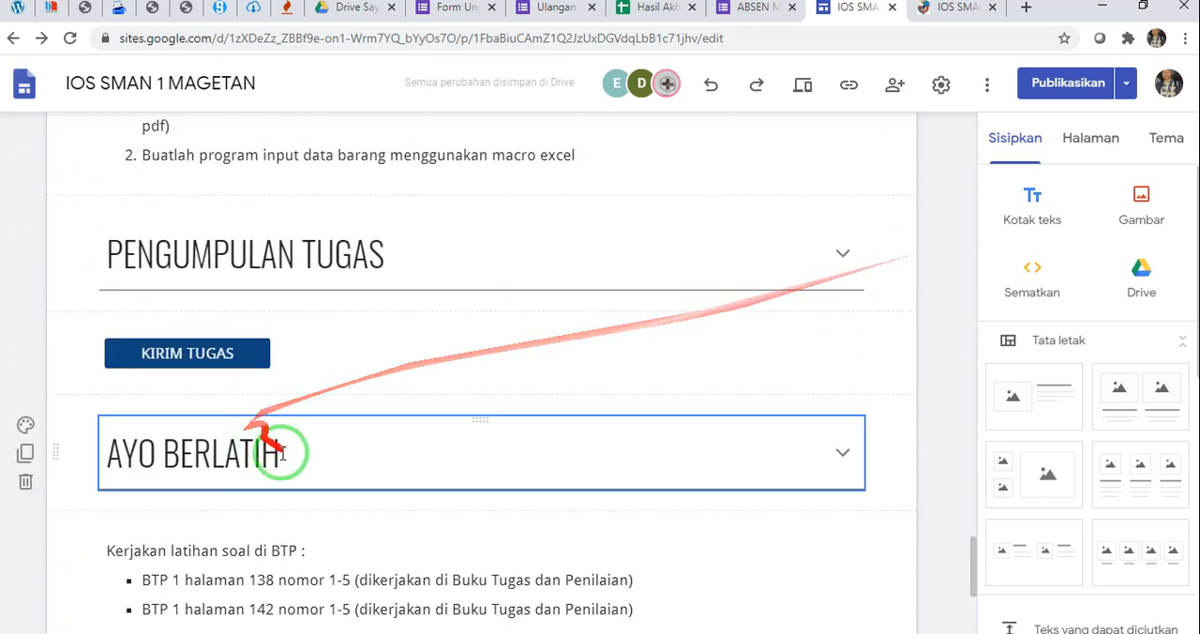
{"action": "scroll", "coordinate": [235, 468], "scroll_direction": "down", "scroll_amount": 2}
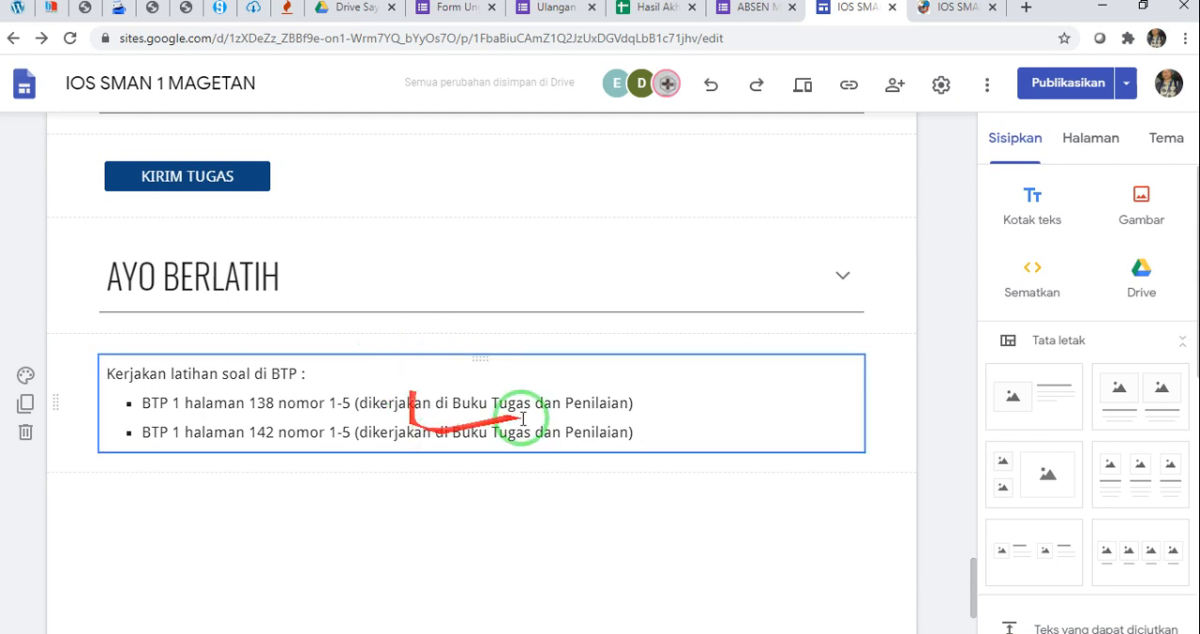
{"action": "scroll", "coordinate": [492, 480], "scroll_direction": "down", "scroll_amount": 1}
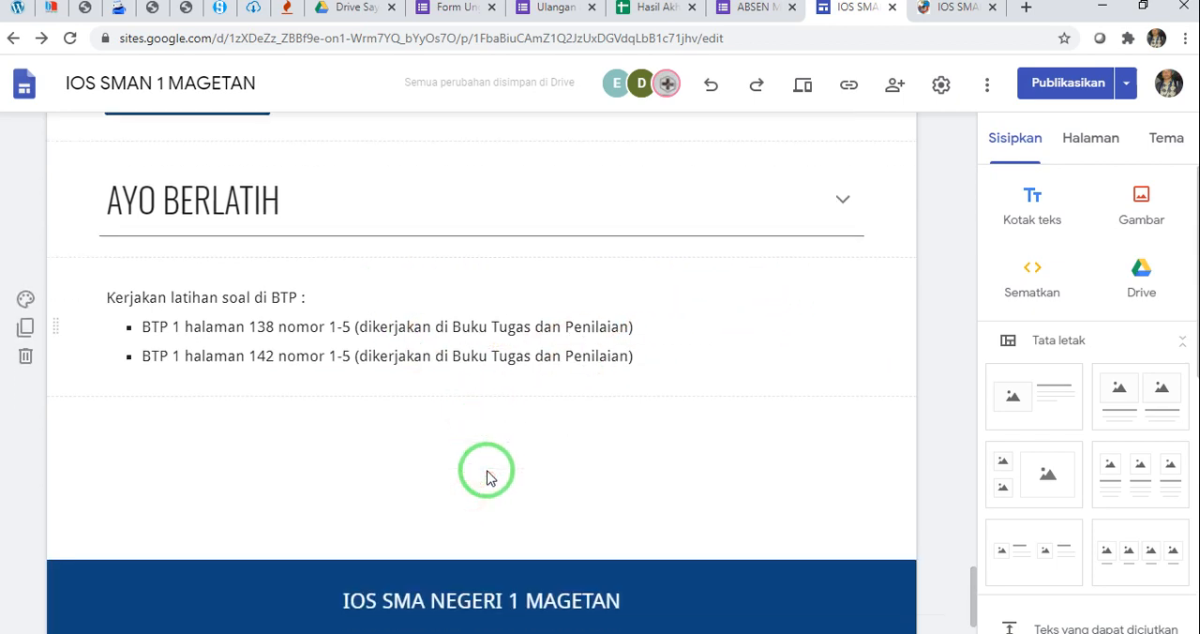
Consult the published page's next section and insert a collapsible text block titled UJI KOMPETENSI below the latihan soal text
{"action": "left_click", "coordinate": [960, 13]}
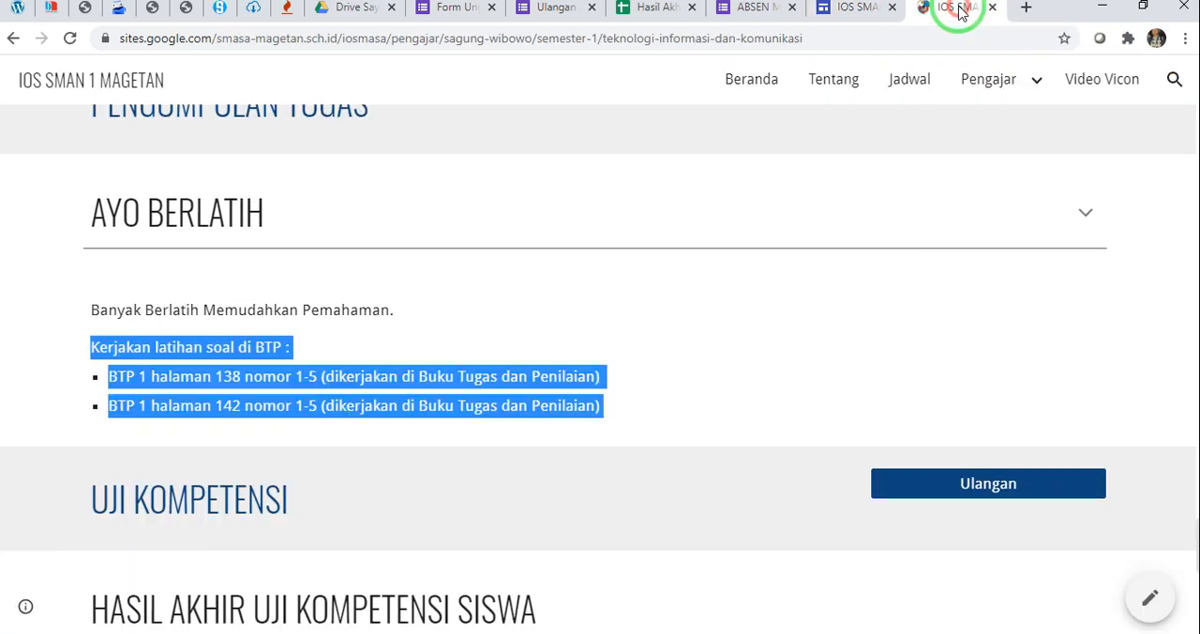
{"action": "scroll", "coordinate": [429, 398], "scroll_direction": "down", "scroll_amount": 3}
{"action": "left_click", "coordinate": [320, 261]}
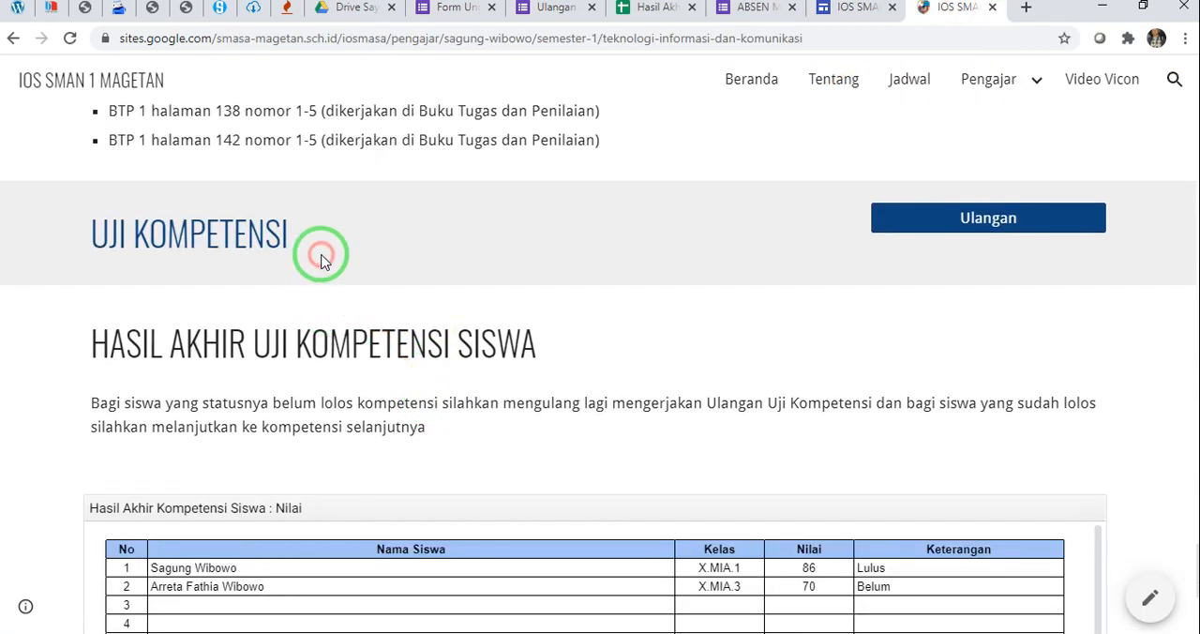
{"action": "left_click", "coordinate": [853, 9]}
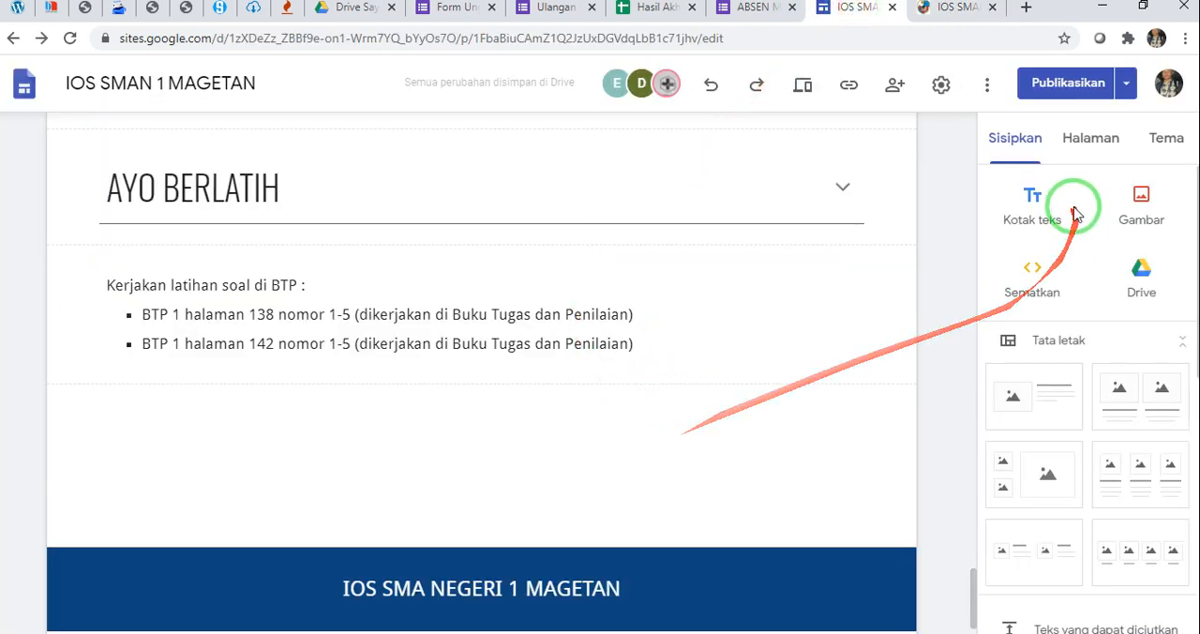
{"action": "scroll", "coordinate": [1041, 394], "scroll_direction": "down", "scroll_amount": 3}
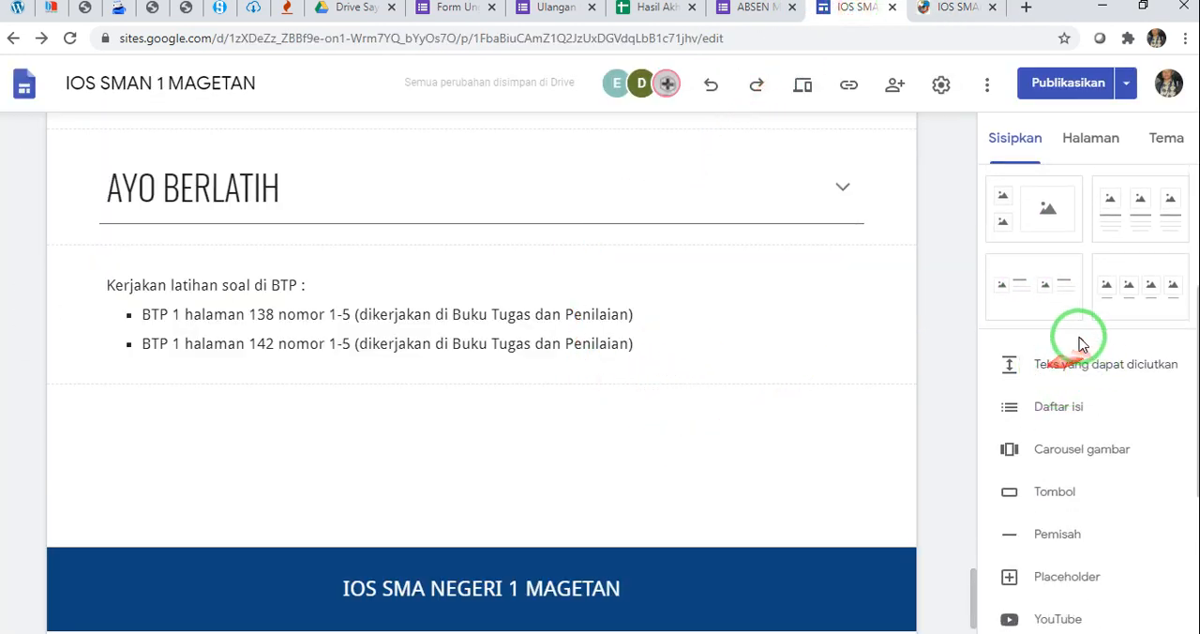
{"action": "left_click", "coordinate": [1018, 365]}
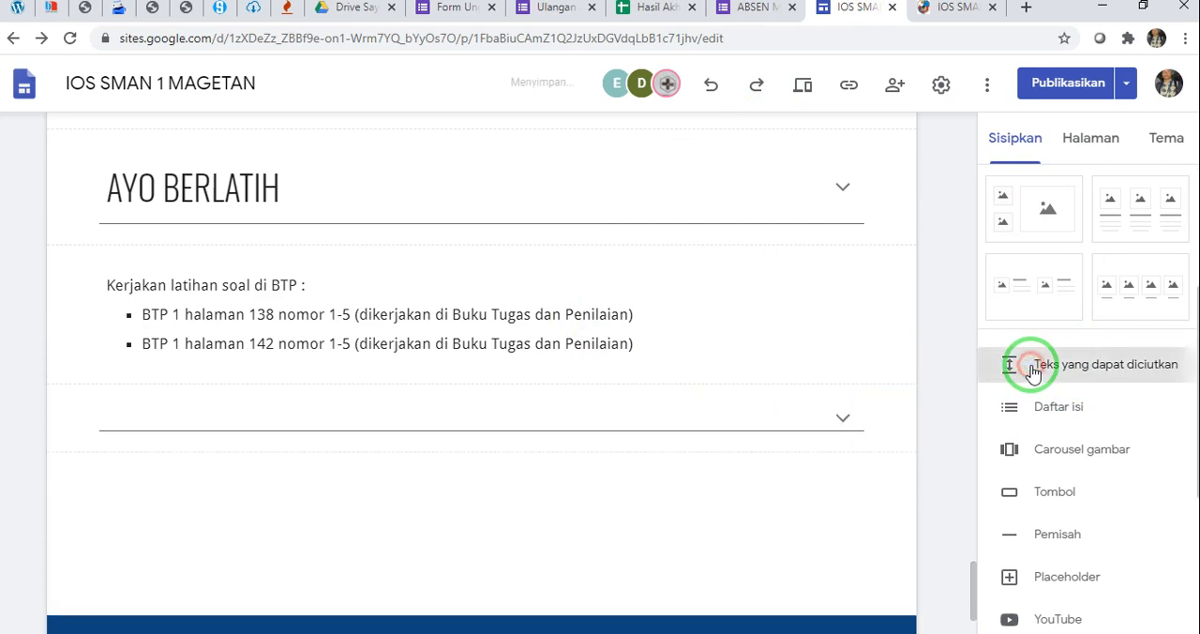
{"action": "left_click", "coordinate": [189, 220]}
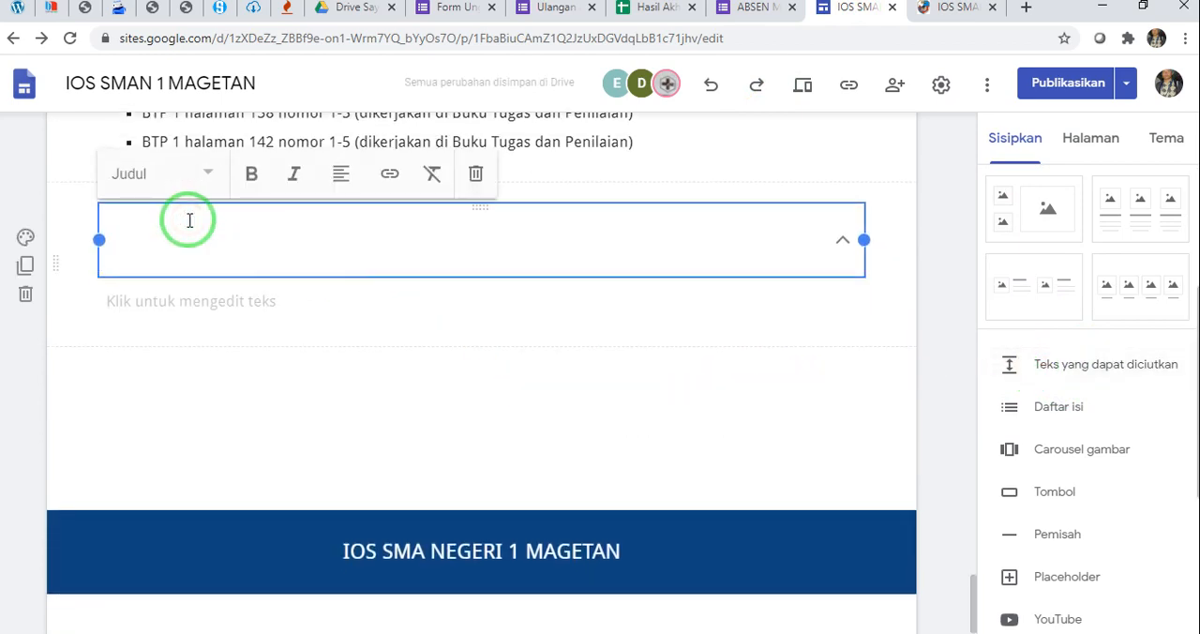
{"action": "type", "text": "UJI KOM"}
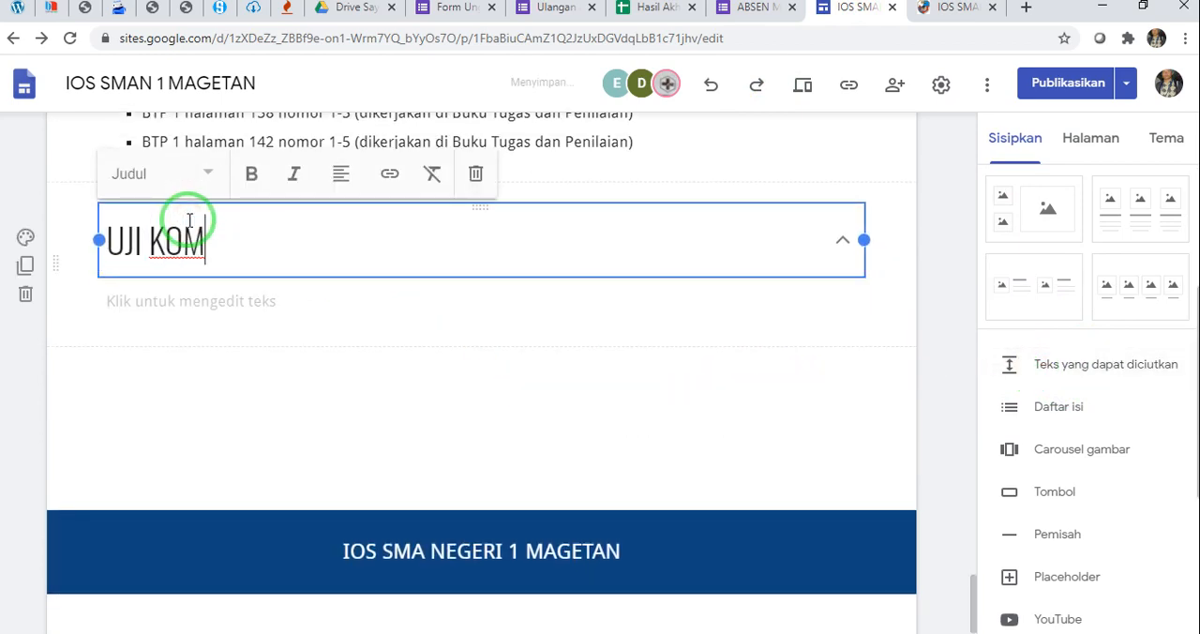
{"action": "type", "text": "PETENSI"}
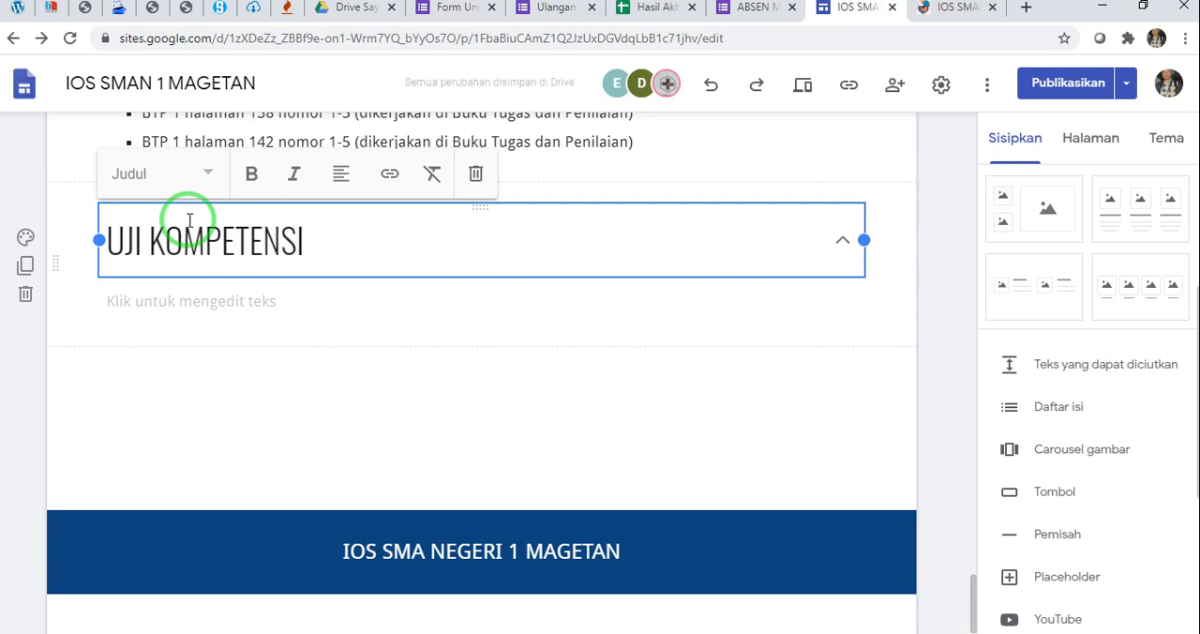
Enter "Silahkan klik tombol uji kompetensi untuk mengerjakan soal ujian" as the UJI KOMPETENSI block's body text
{"action": "left_click", "coordinate": [310, 303]}
{"action": "type", "text": "Silahkan klik"}
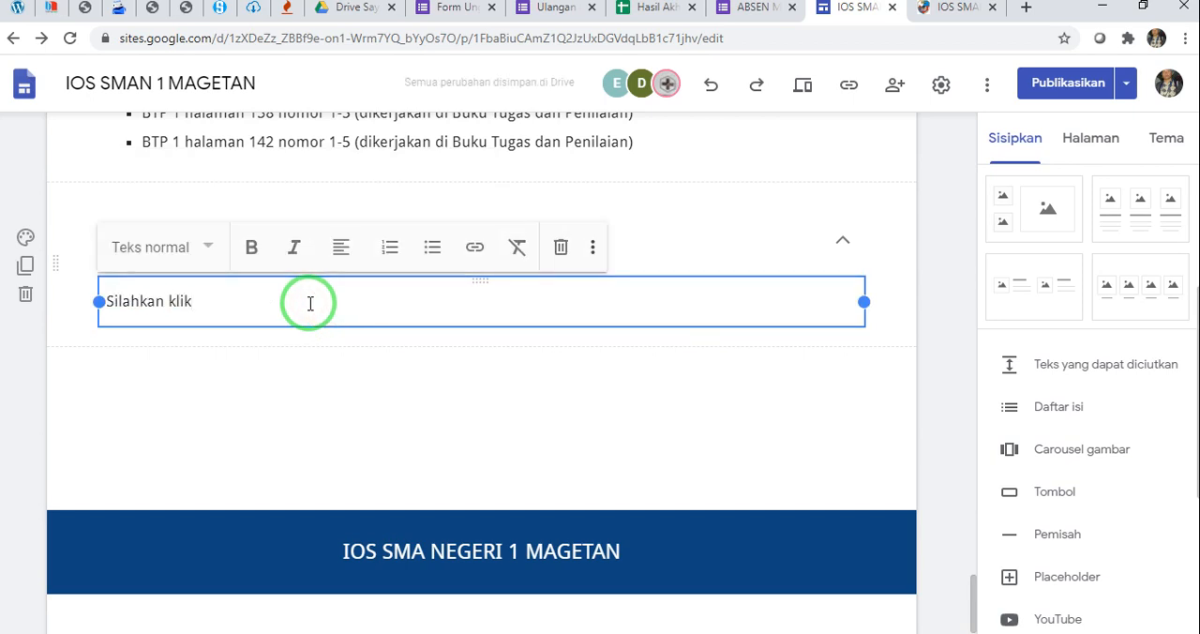
{"action": "type", "text": " tombol uji komp"}
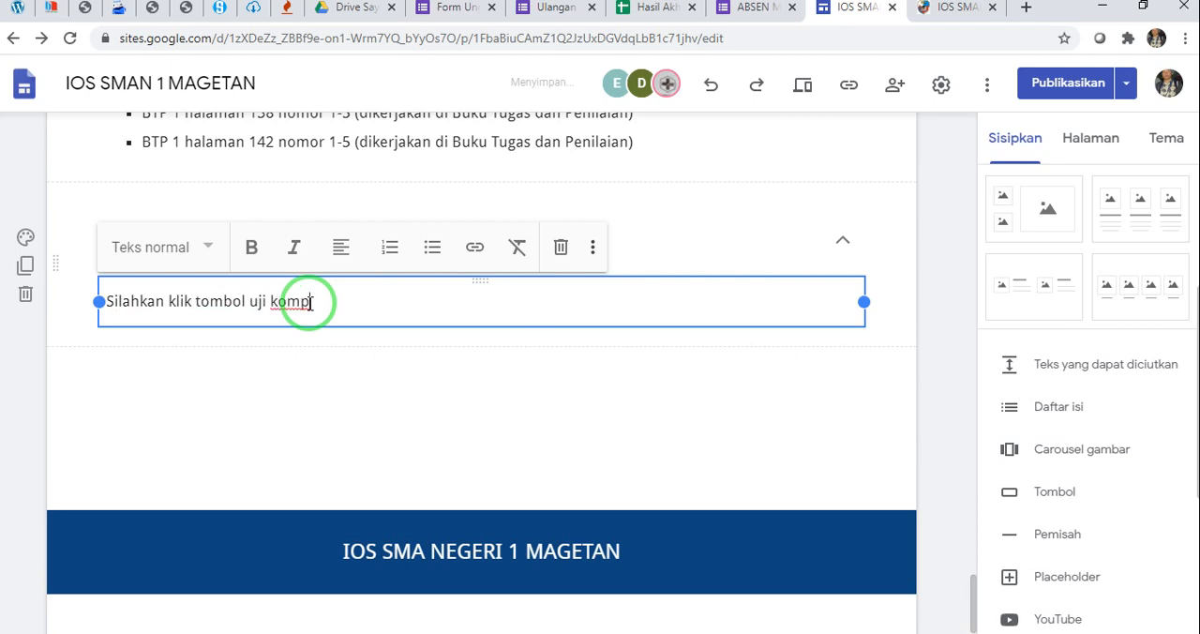
{"action": "type", "text": "etensi untuk mengerjakan soal ujian"}
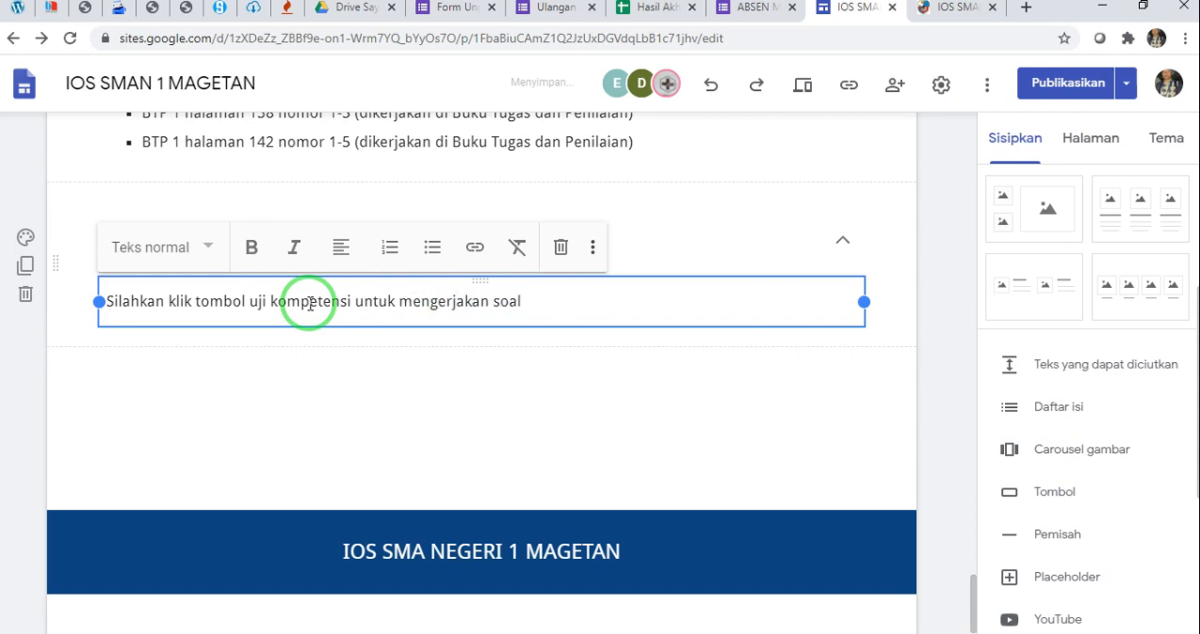
{"action": "left_click", "coordinate": [439, 434]}
Start a new button below the UJI KOMPETENSI block and name it UJI KOMPETENSI
{"action": "scroll", "coordinate": [1092, 464], "scroll_direction": "down", "scroll_amount": 2}
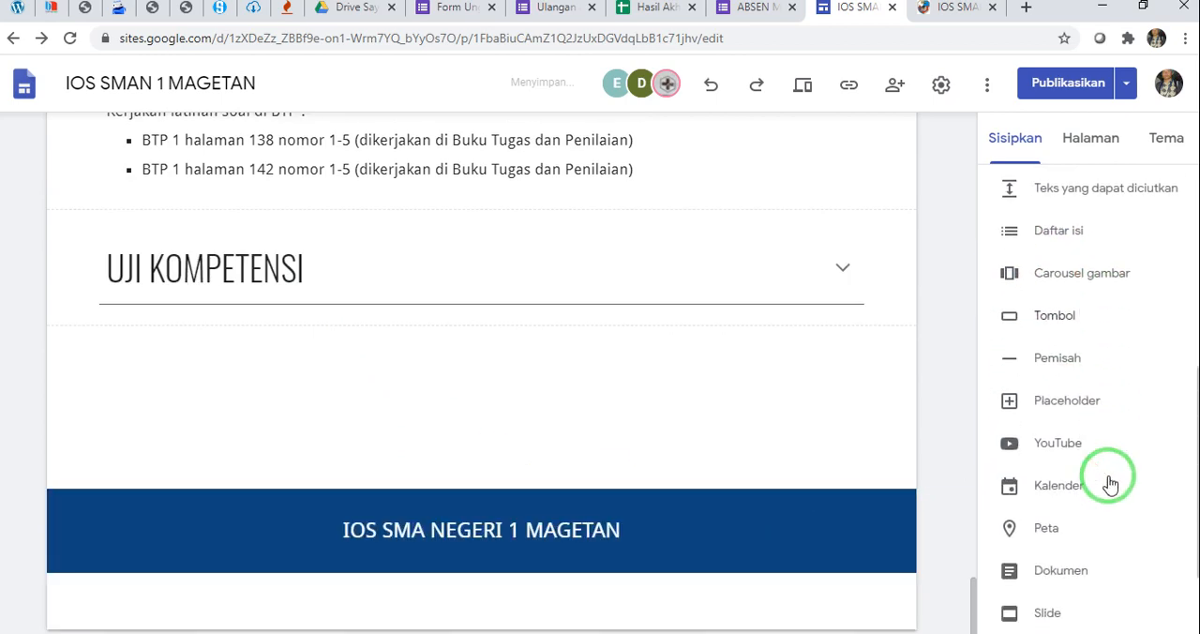
{"action": "left_click", "coordinate": [1063, 319]}
{"action": "left_click", "coordinate": [496, 319]}
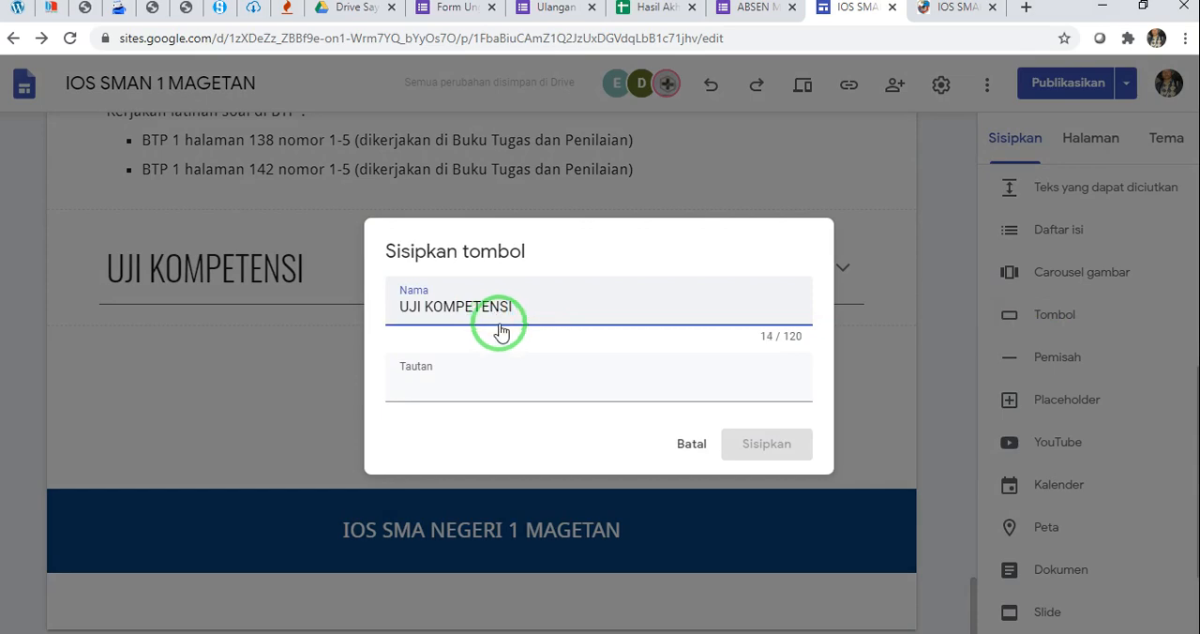
{"action": "left_click", "coordinate": [517, 371]}
Copy the shortened share link of the "Ulangan Harian Informatika Kelas X" form
{"action": "left_click", "coordinate": [556, 8]}
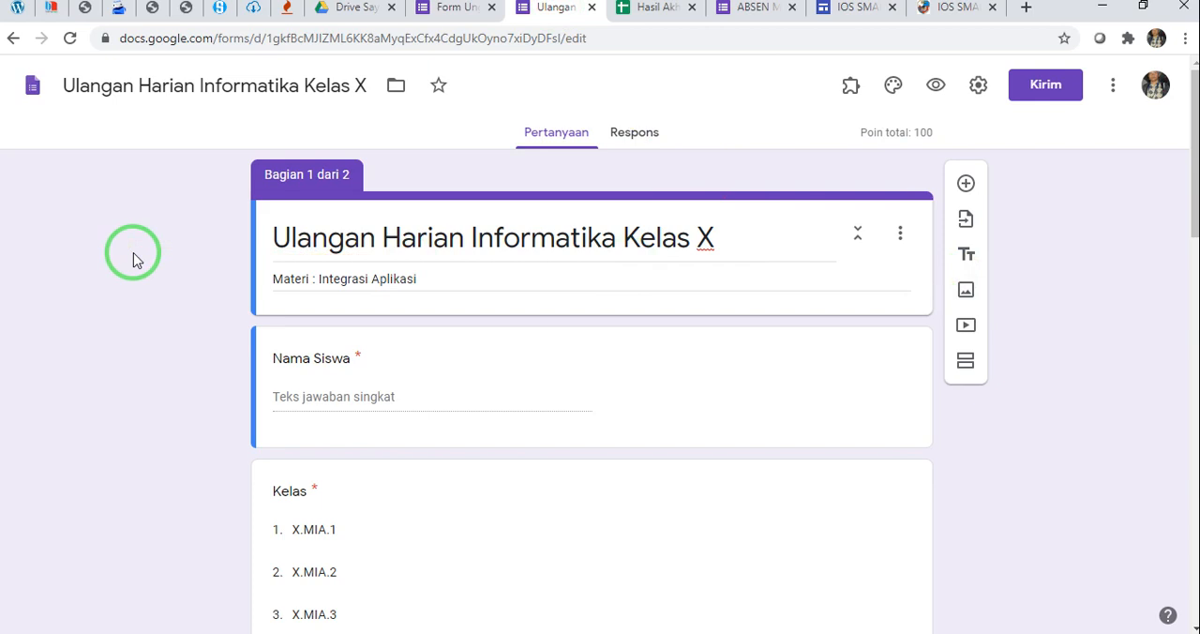
{"action": "scroll", "coordinate": [151, 337], "scroll_direction": "down", "scroll_amount": 2}
{"action": "scroll", "coordinate": [152, 340], "scroll_direction": "up", "scroll_amount": 2}
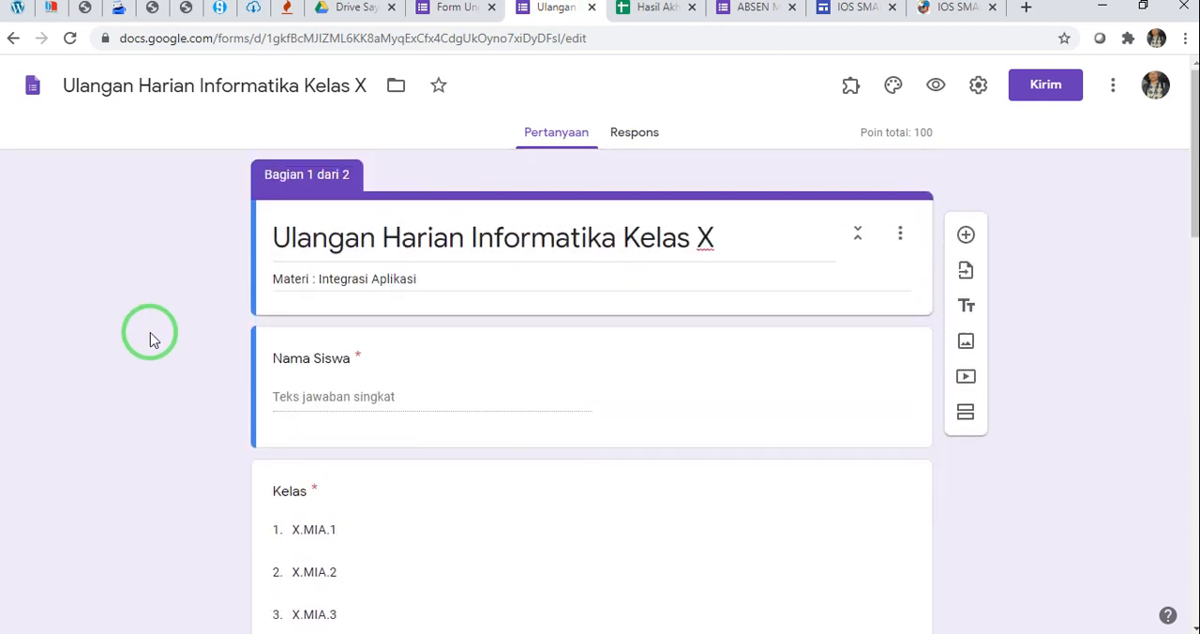
{"action": "scroll", "coordinate": [153, 339], "scroll_direction": "down", "scroll_amount": 1}
{"action": "scroll", "coordinate": [153, 340], "scroll_direction": "up", "scroll_amount": 1}
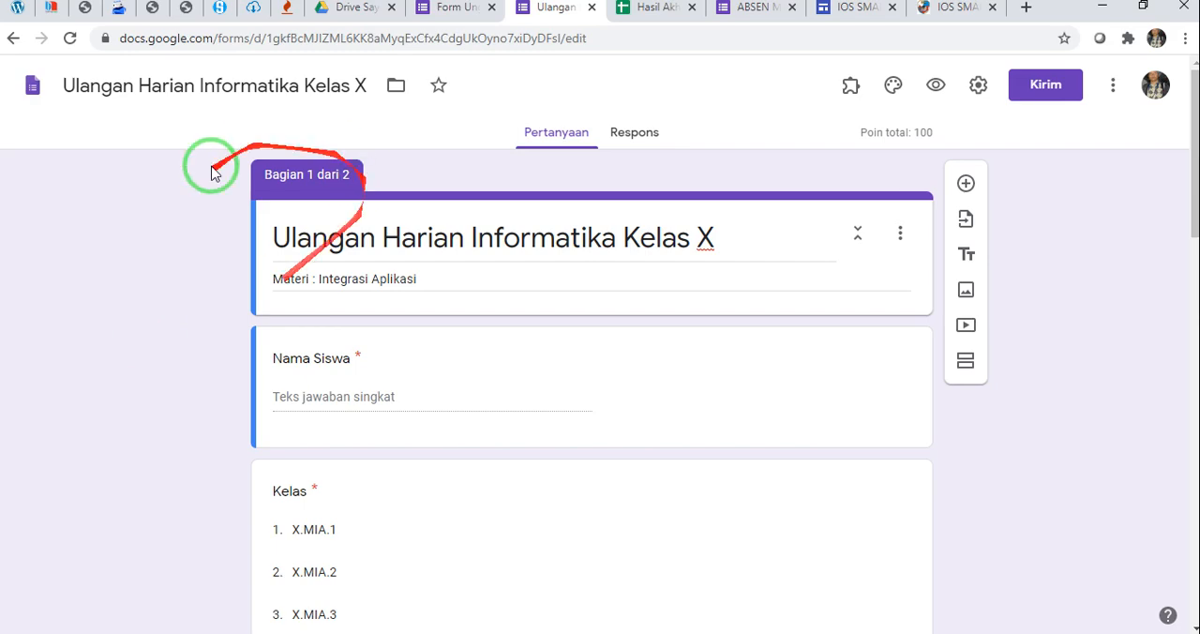
{"action": "left_click", "coordinate": [1043, 91]}
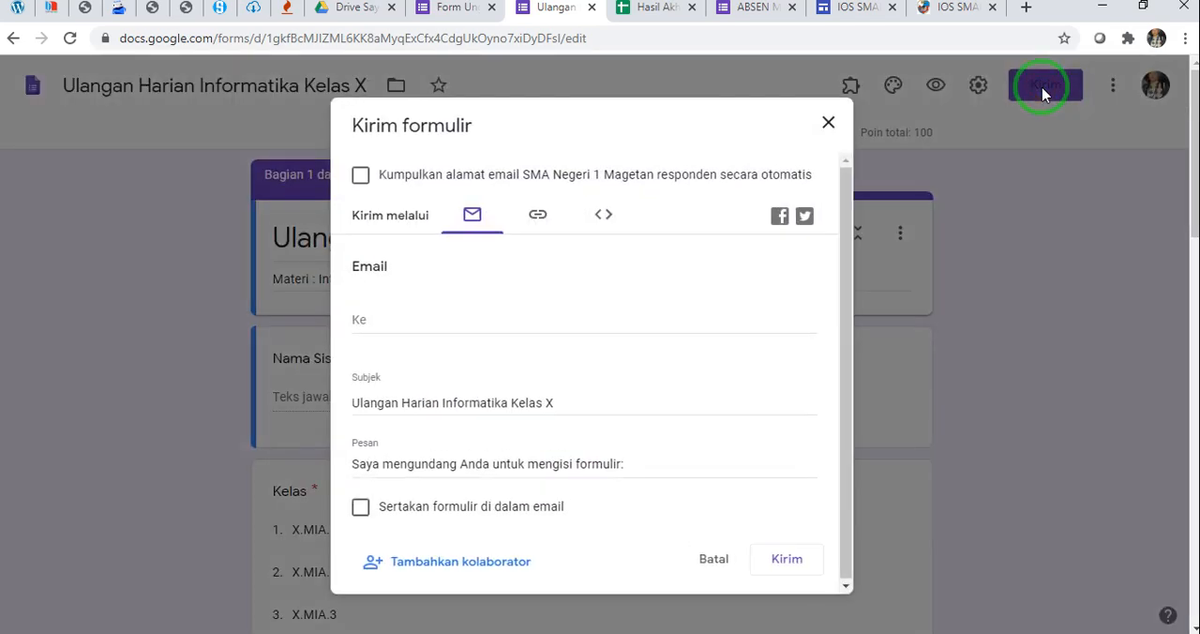
{"action": "left_click", "coordinate": [540, 218]}
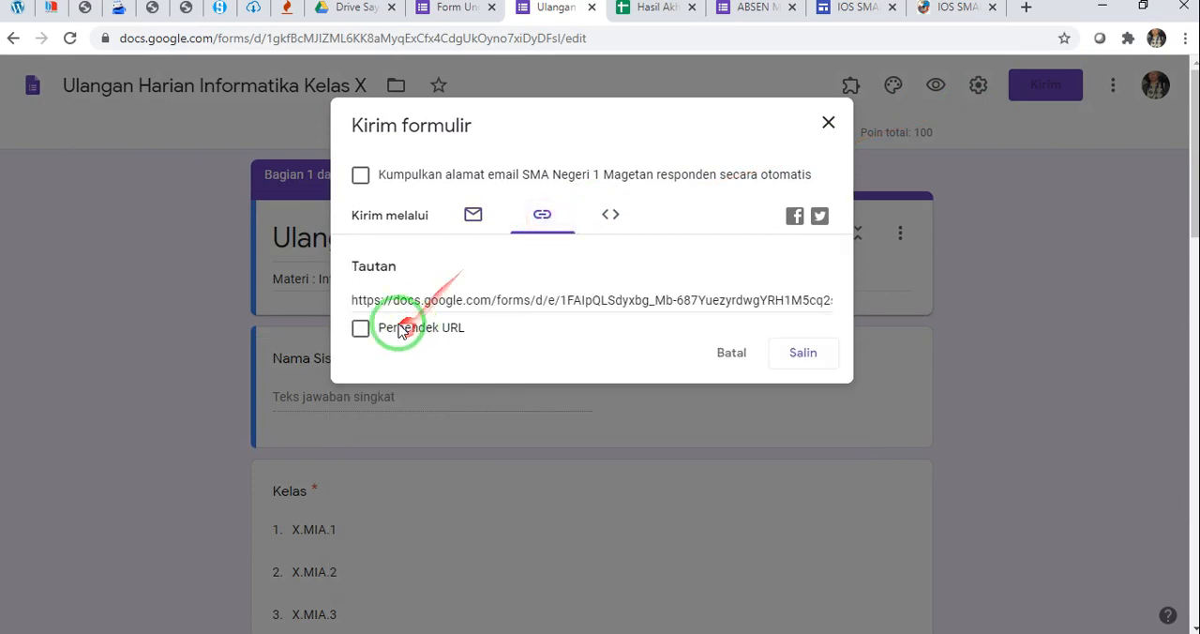
{"action": "left_click", "coordinate": [360, 328]}
{"action": "key", "text": "ctrl+c"}
{"action": "left_click", "coordinate": [797, 352]}
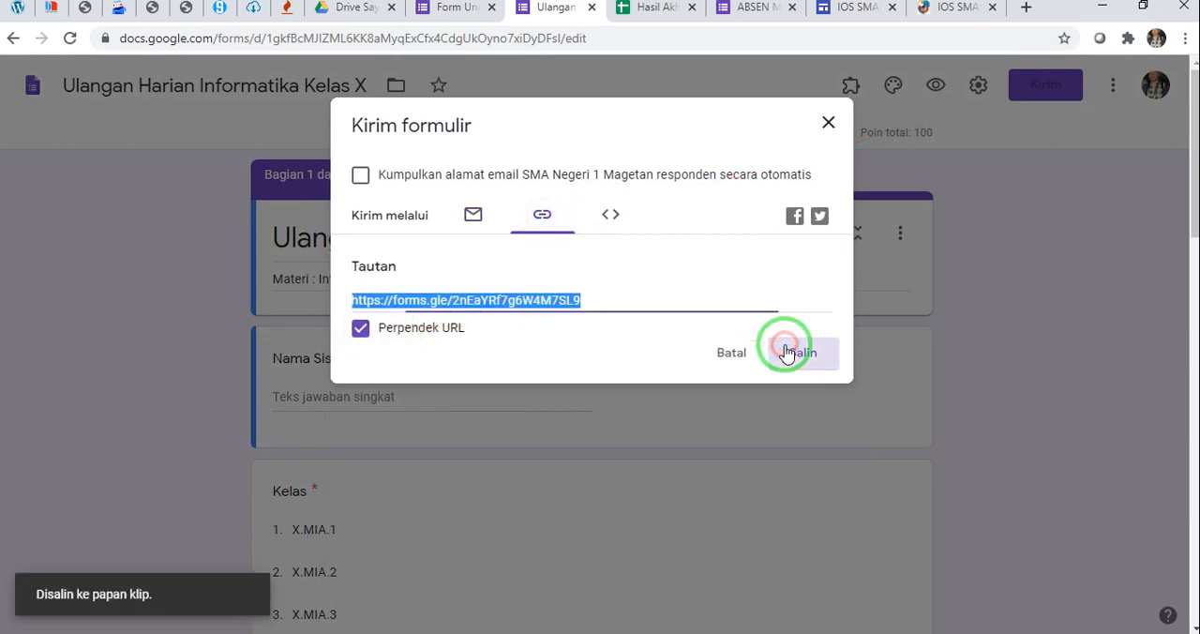
Set the copied form link as the UJI KOMPETENSI button's target on the edited subpage and insert the button
{"action": "left_click", "coordinate": [858, 10]}
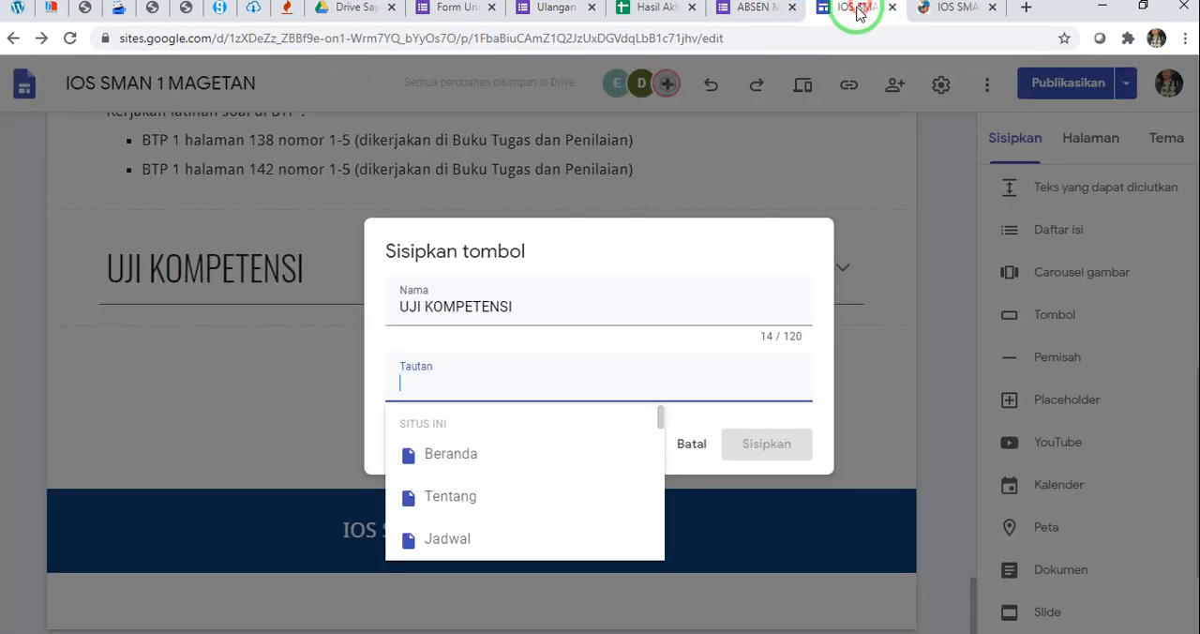
{"action": "left_click", "coordinate": [494, 386]}
{"action": "key", "text": "ctrl+v"}
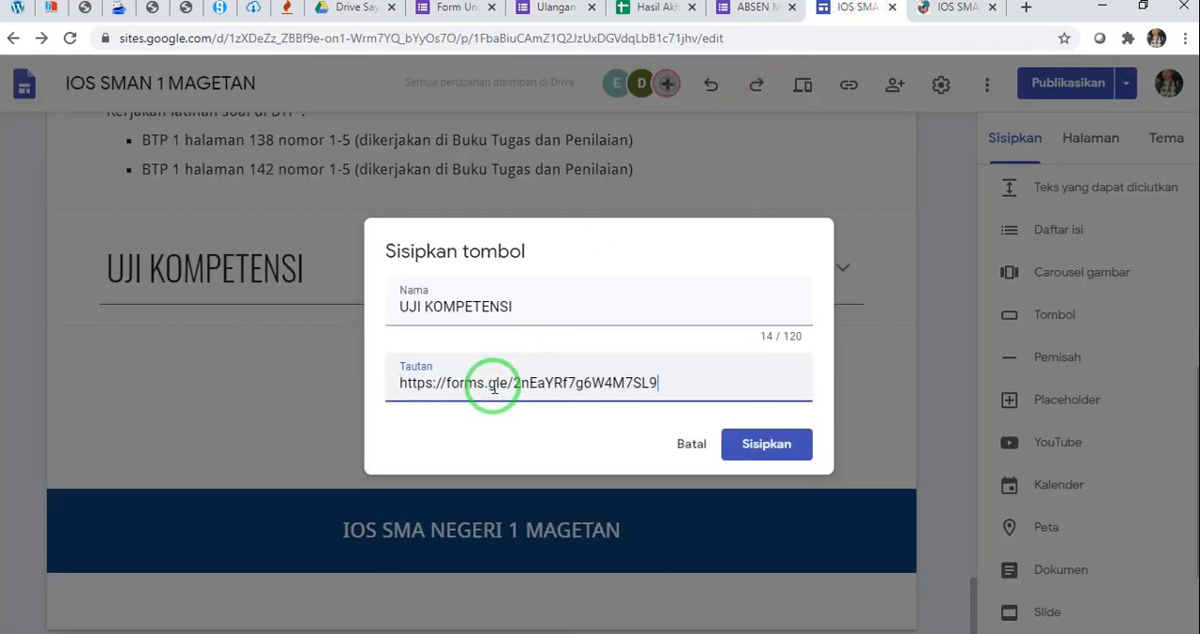
{"action": "left_click", "coordinate": [766, 445]}
Widen the UJI KOMPETENSI button until its full name fits, and check it below its heading
{"action": "left_click", "coordinate": [152, 283]}
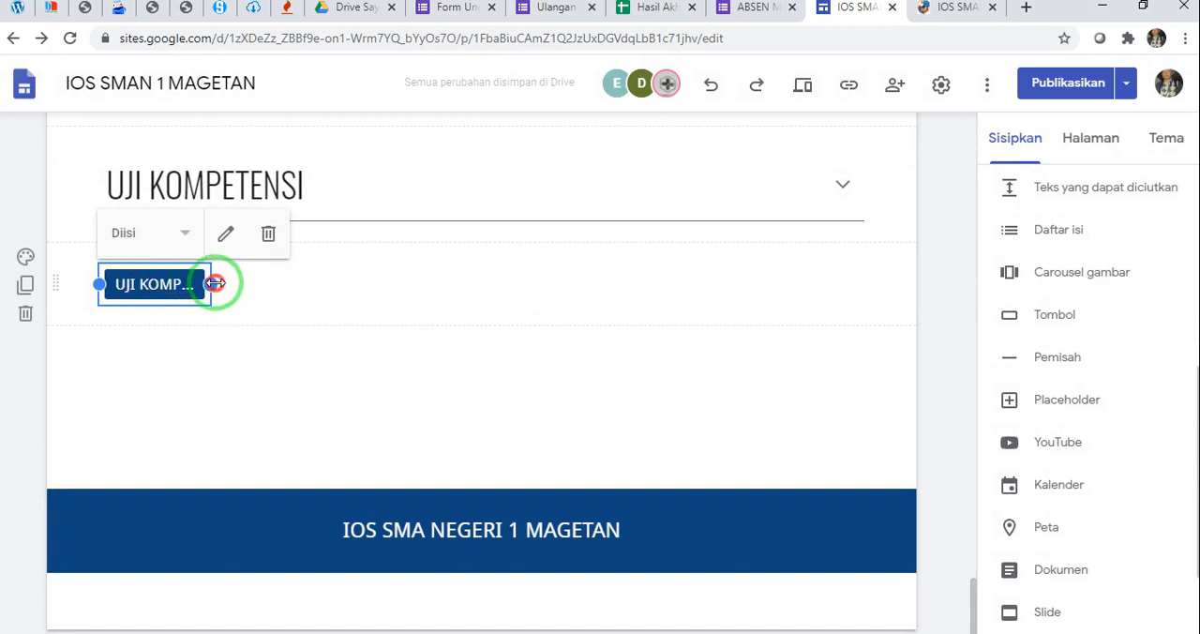
{"action": "left_click_drag", "start_coordinate": [215, 283], "coordinate": [296, 281]}
{"action": "left_click", "coordinate": [345, 366]}
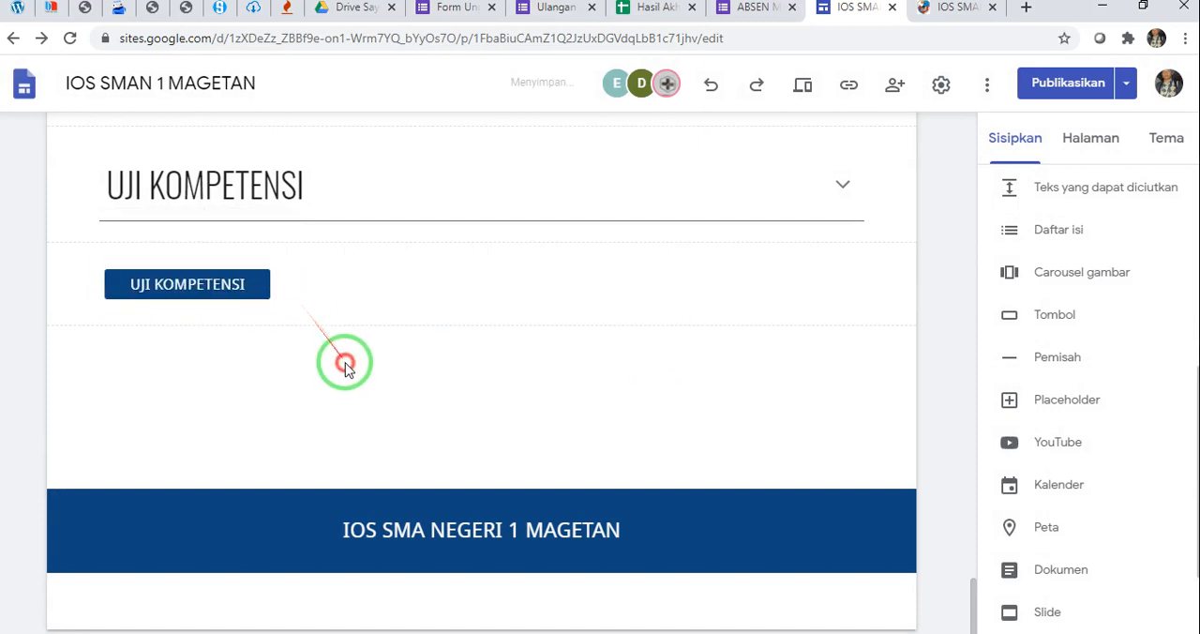
{"action": "scroll", "coordinate": [347, 358], "scroll_direction": "up", "scroll_amount": 1}
{"action": "left_click", "coordinate": [339, 269]}
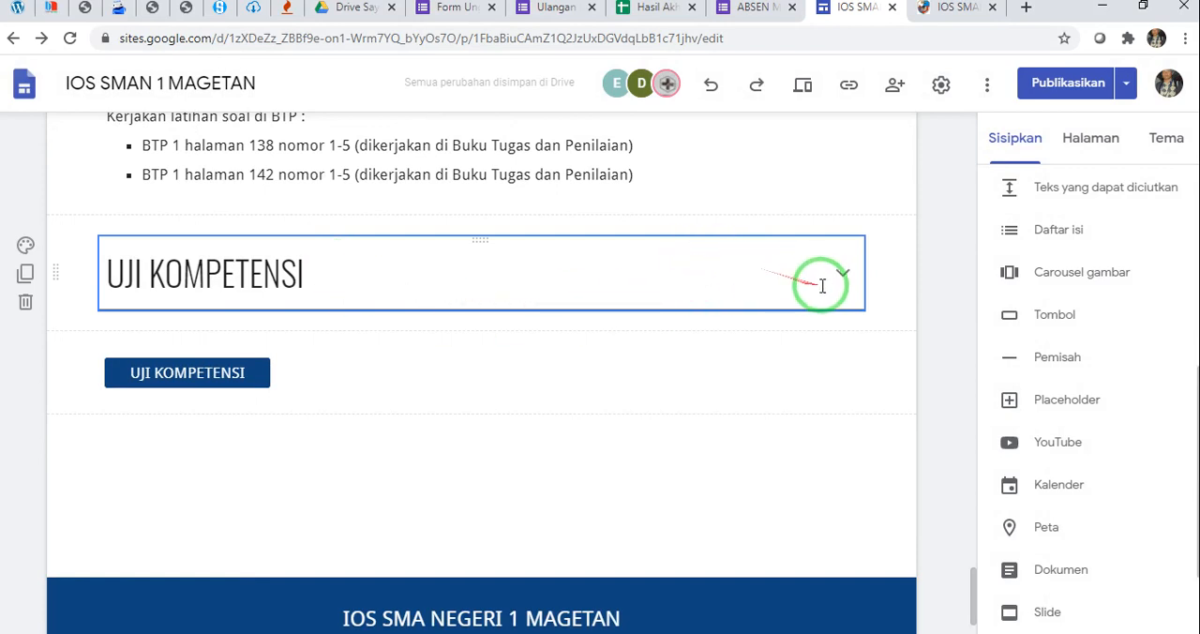
{"action": "left_click", "coordinate": [183, 379]}
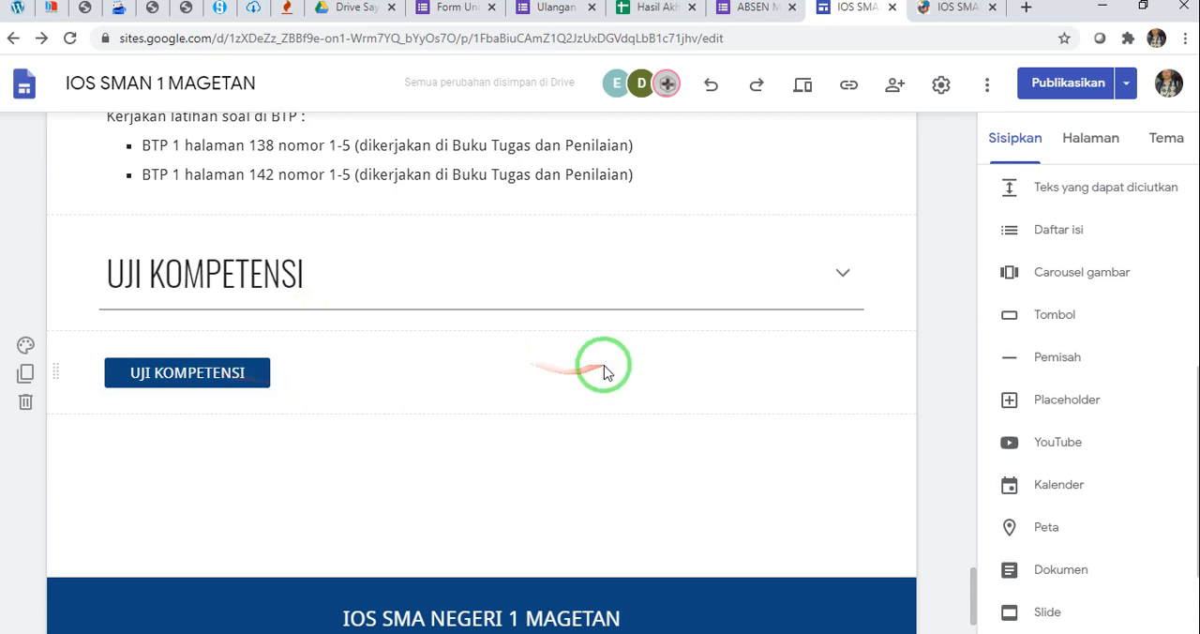
Add a collapsible text block below the UJI KOMPETENSI button, titled with the published page's heading "HASIL AKHIR UJI KOMPETENSI SISWA"
{"action": "left_click", "coordinate": [943, 13]}
{"action": "scroll", "coordinate": [656, 342], "scroll_direction": "down", "scroll_amount": 3}
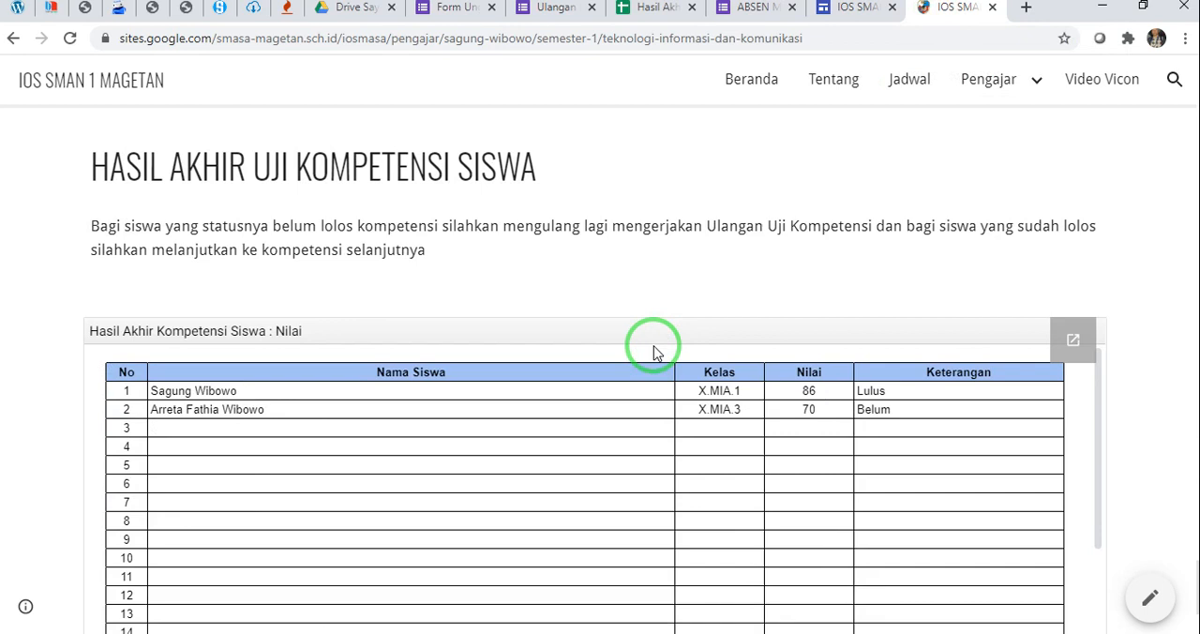
{"action": "left_click_drag", "start_coordinate": [94, 167], "coordinate": [539, 174]}
{"action": "key", "text": "ctrl+c"}
{"action": "left_click", "coordinate": [858, 9]}
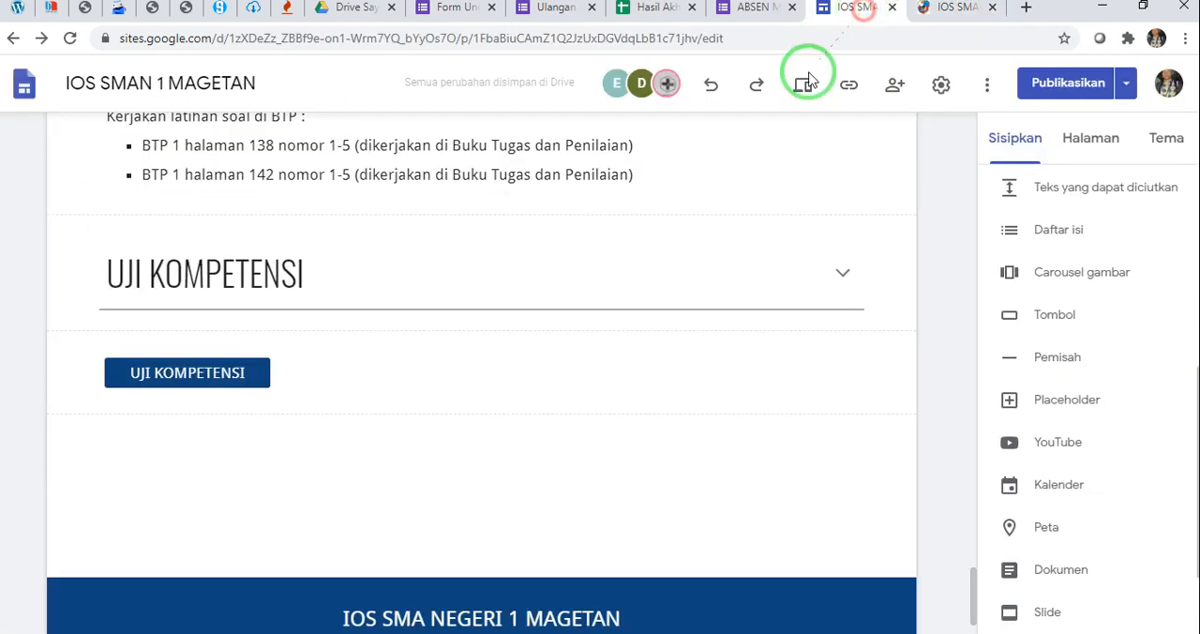
{"action": "scroll", "coordinate": [1034, 263], "scroll_direction": "up", "scroll_amount": 2}
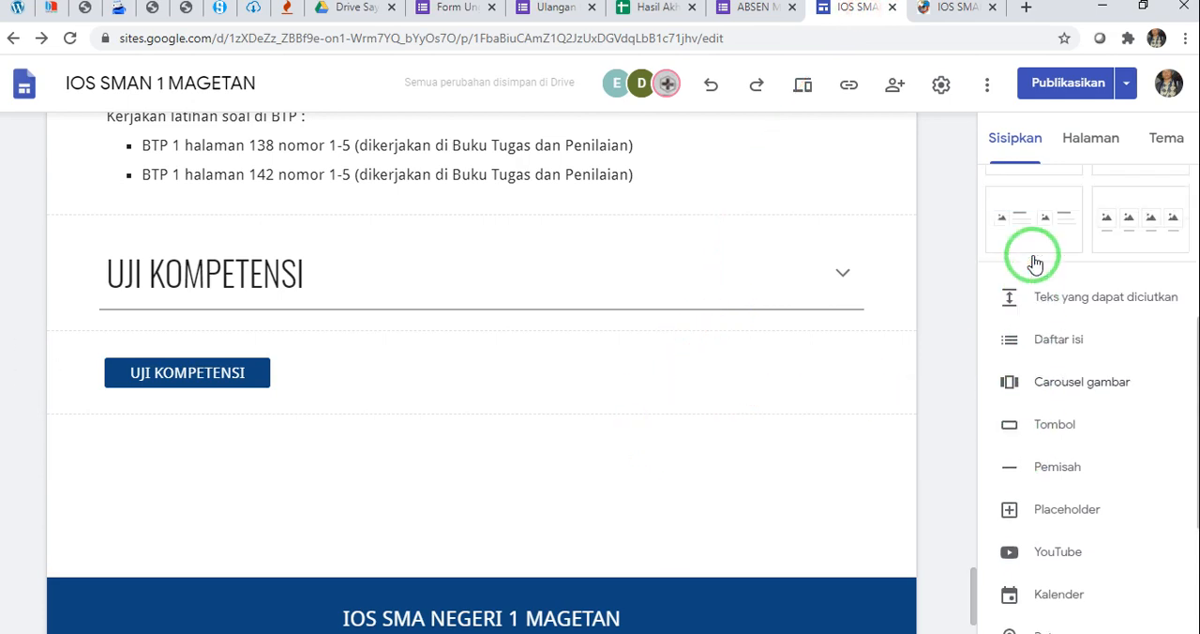
{"action": "scroll", "coordinate": [1037, 271], "scroll_direction": "up", "scroll_amount": 1}
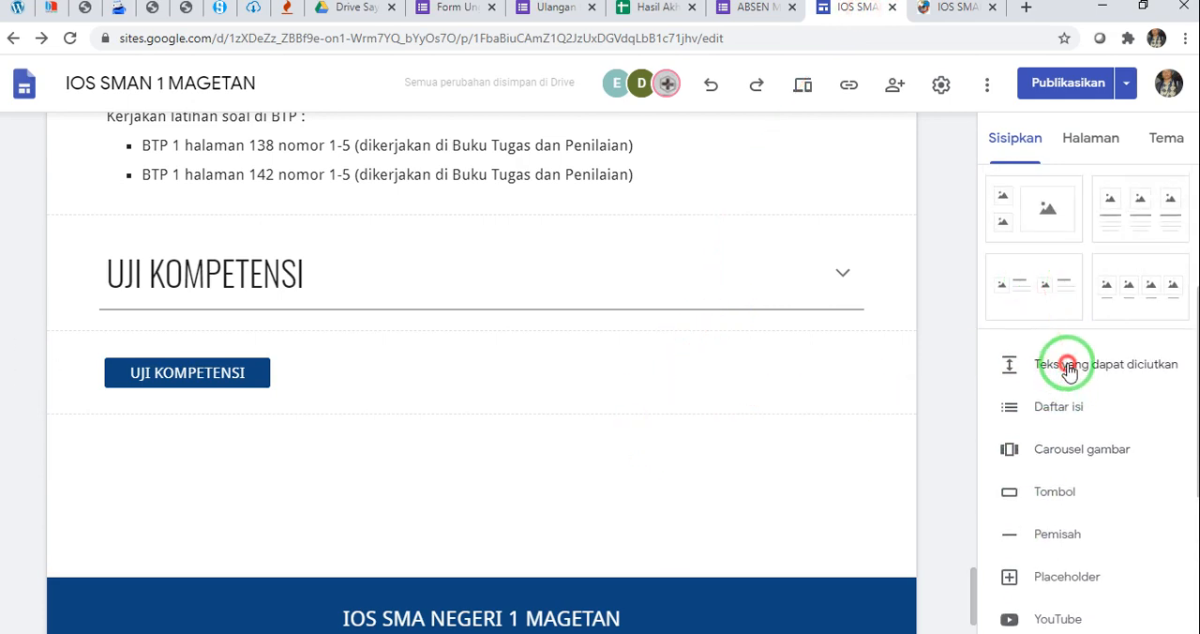
{"action": "left_click", "coordinate": [1069, 367]}
{"action": "left_click", "coordinate": [185, 249]}
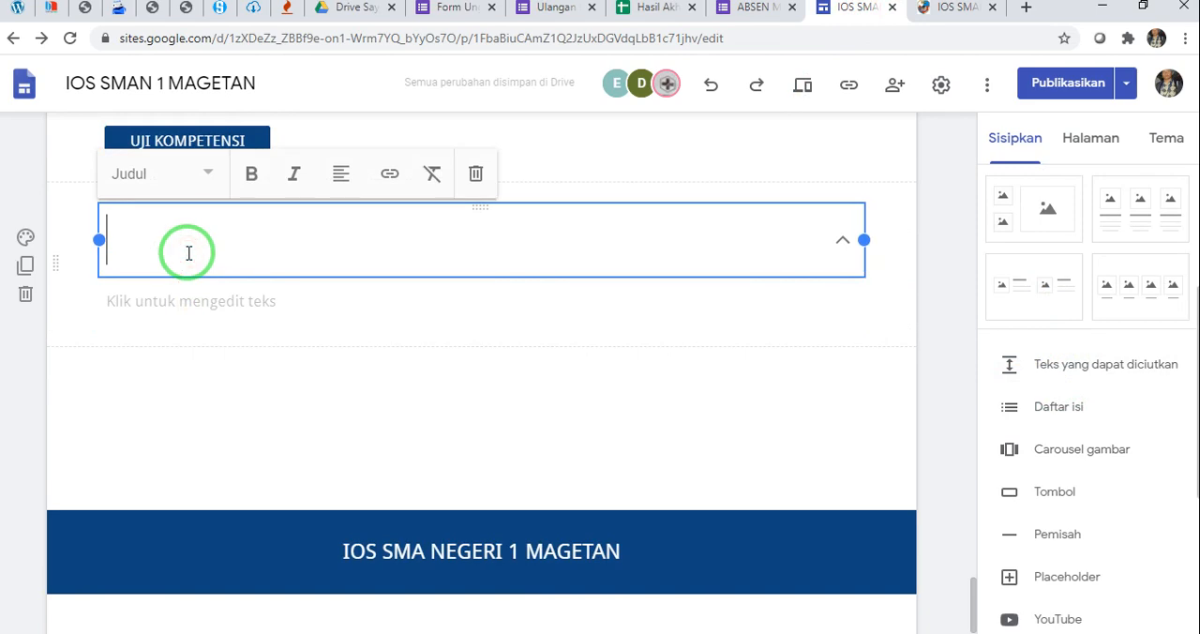
{"action": "key", "text": "ctrl+v"}
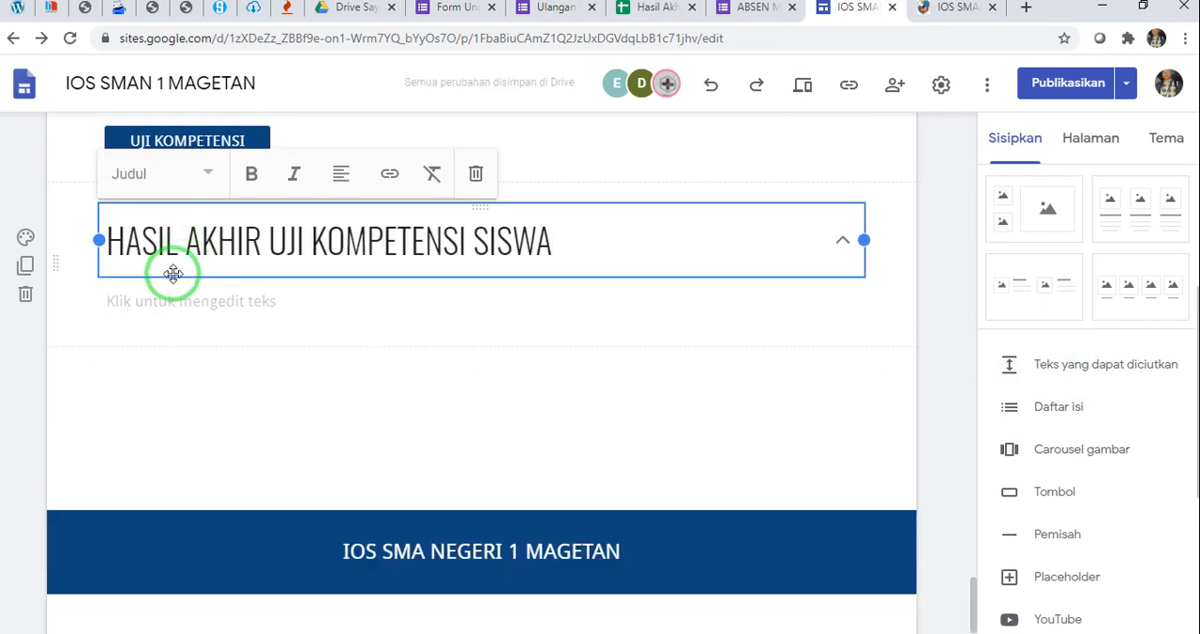
Copy the published "Bagi siswa yang statusnya belum lolos kompetensi" paragraph into the HASIL AKHIR UJI KOMPETENSI SISWA block's body text
{"action": "left_click", "coordinate": [944, 12]}
{"action": "left_click_drag", "start_coordinate": [90, 226], "coordinate": [456, 275]}
{"action": "key", "text": "ctrl+c"}
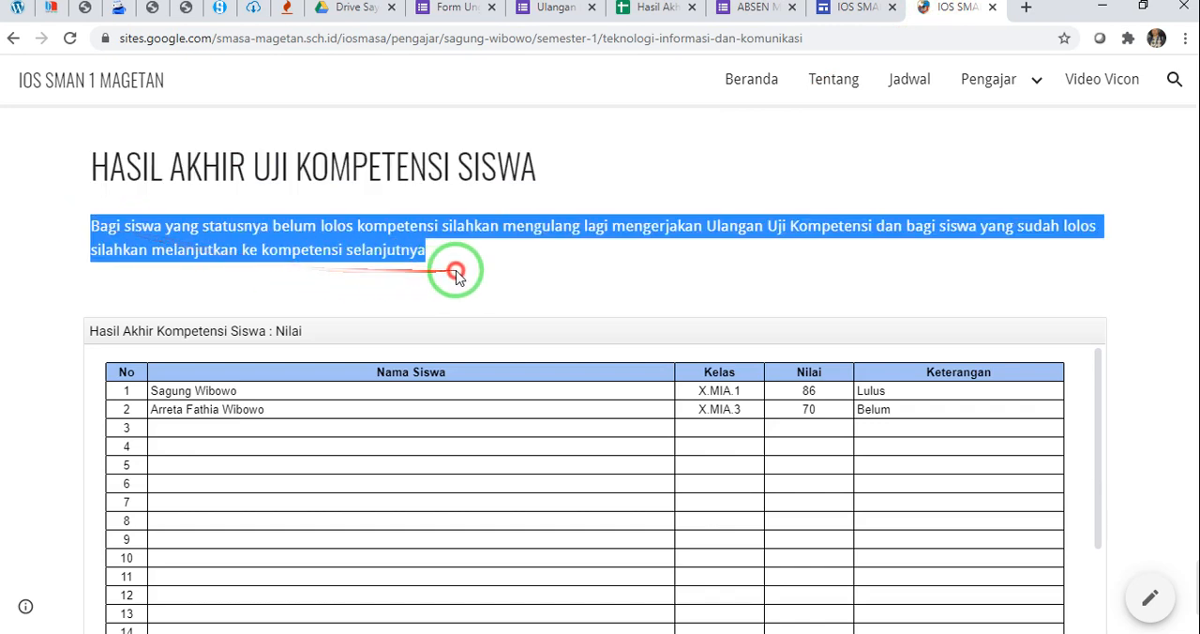
{"action": "left_click", "coordinate": [851, 8]}
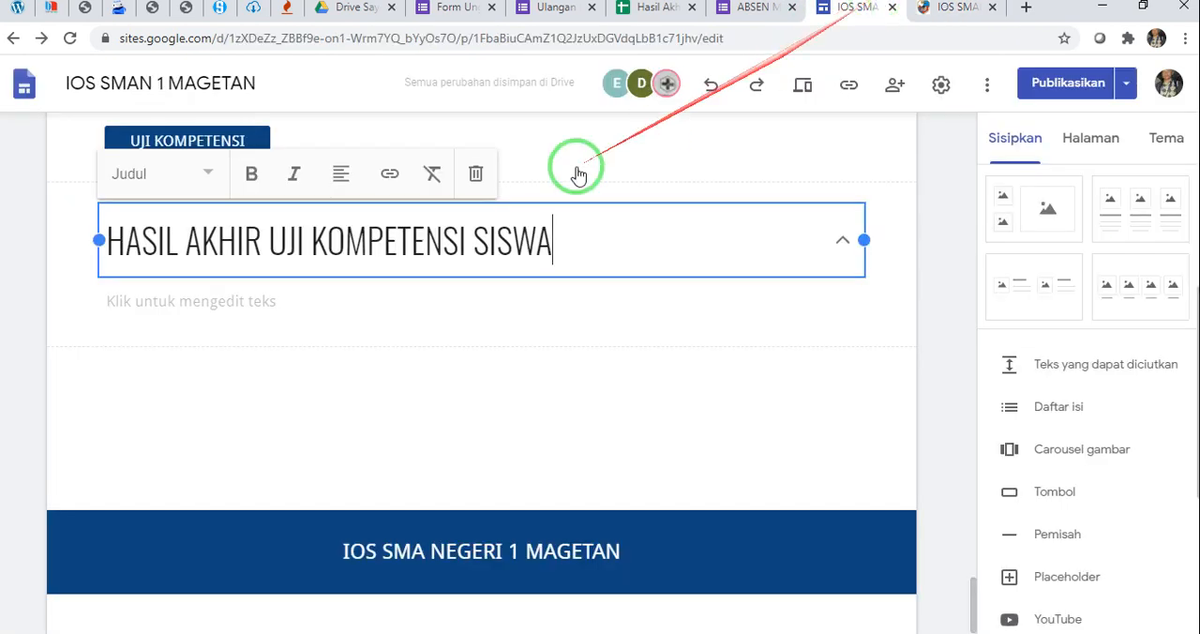
{"action": "left_click", "coordinate": [325, 296]}
{"action": "key", "text": "ctrl+v"}
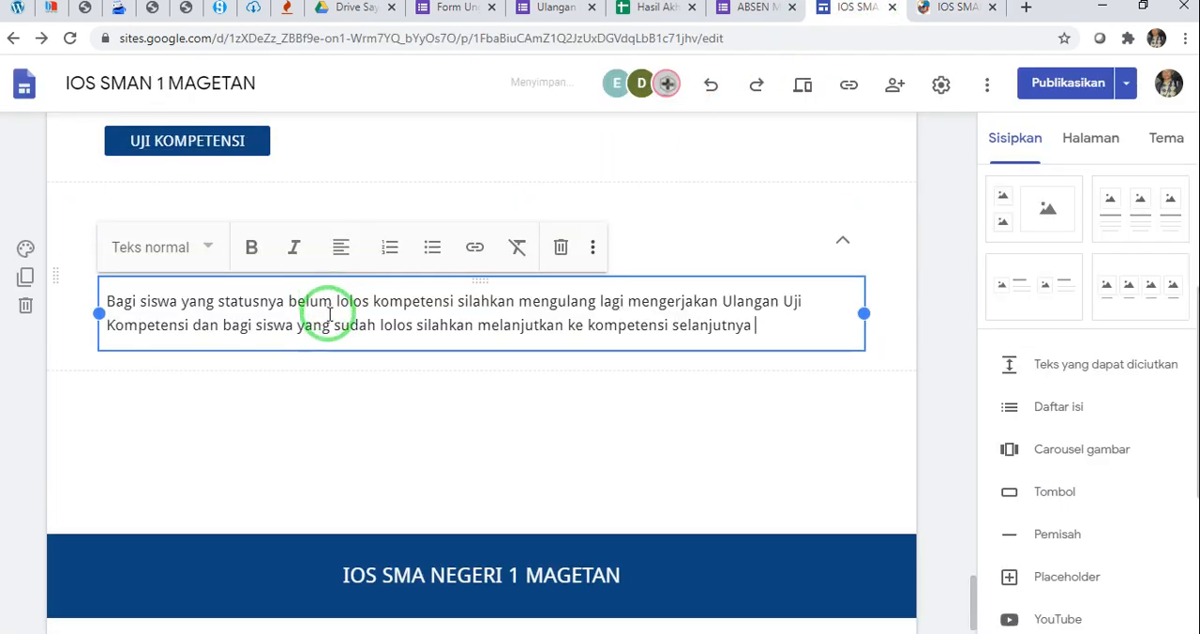
{"action": "left_click", "coordinate": [339, 397]}
{"action": "left_click", "coordinate": [777, 394]}
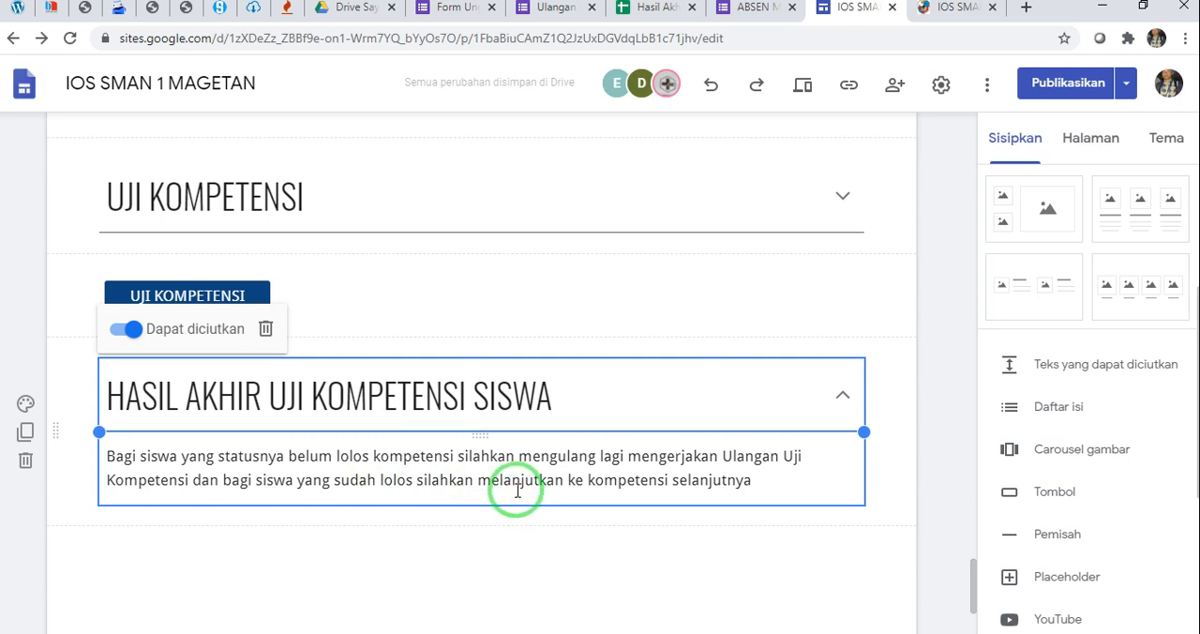
Deselect the HASIL AKHIR UJI KOMPETENSI SISWA block so it collapses, and review the sections from PENUGASAN MANDIRI to the end of the page
{"action": "scroll", "coordinate": [517, 490], "scroll_direction": "down", "scroll_amount": 1}
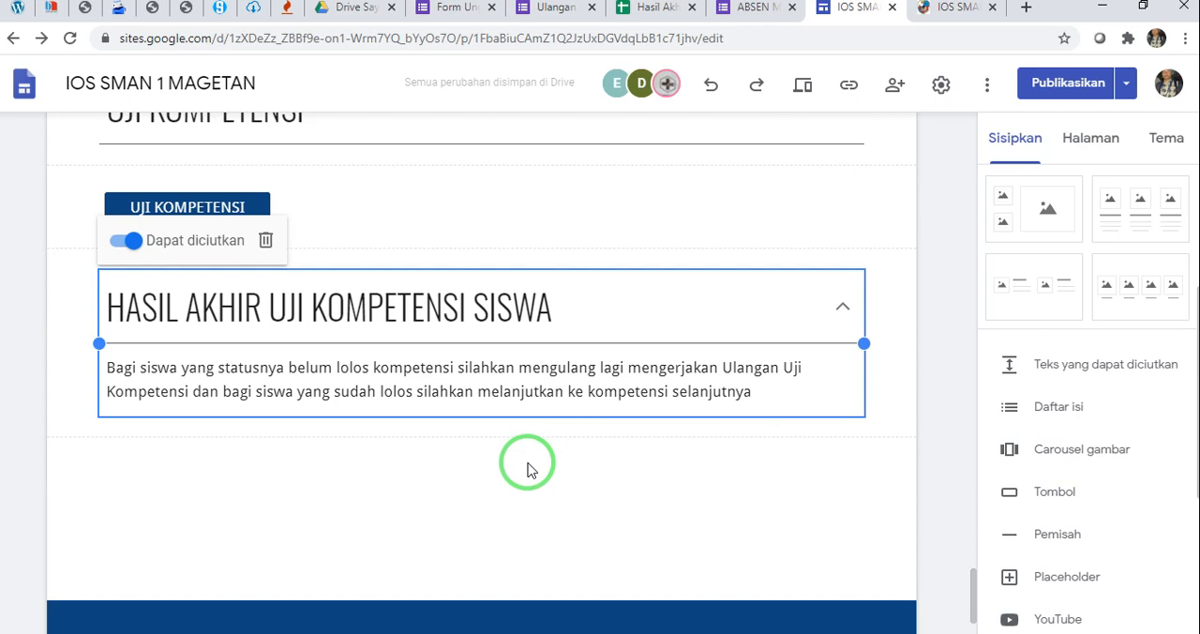
{"action": "left_click", "coordinate": [545, 442]}
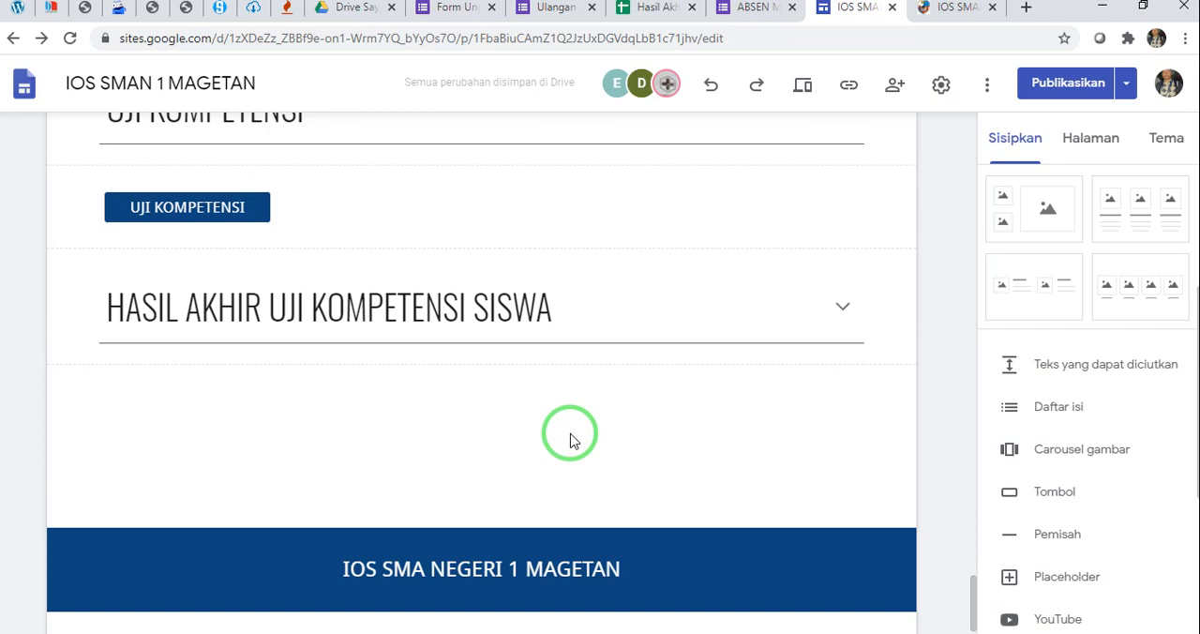
{"action": "scroll", "coordinate": [629, 369], "scroll_direction": "up", "scroll_amount": 5}
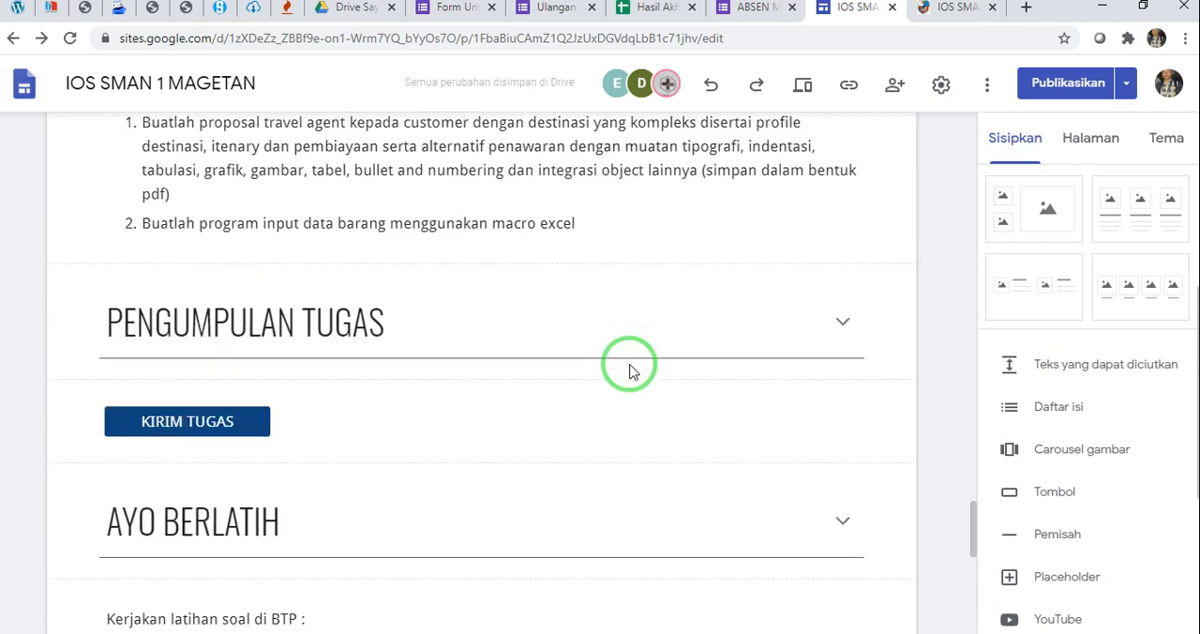
{"action": "scroll", "coordinate": [629, 369], "scroll_direction": "up", "scroll_amount": 7}
{"action": "scroll", "coordinate": [629, 365], "scroll_direction": "down", "scroll_amount": 5}
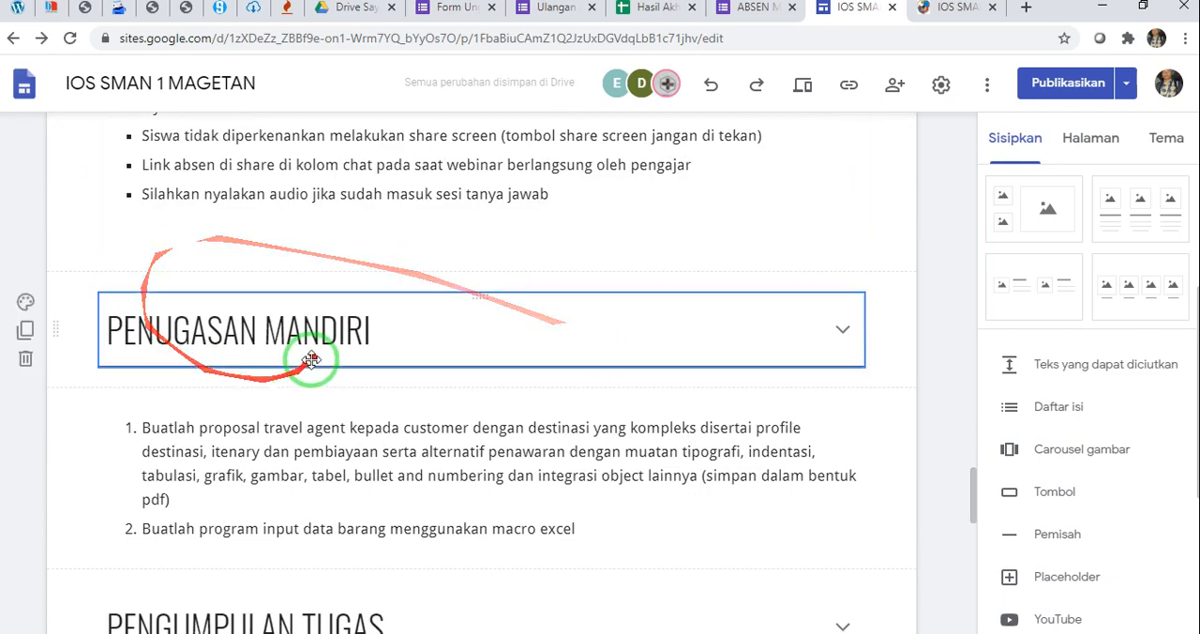
{"action": "scroll", "coordinate": [426, 394], "scroll_direction": "down", "scroll_amount": 9}
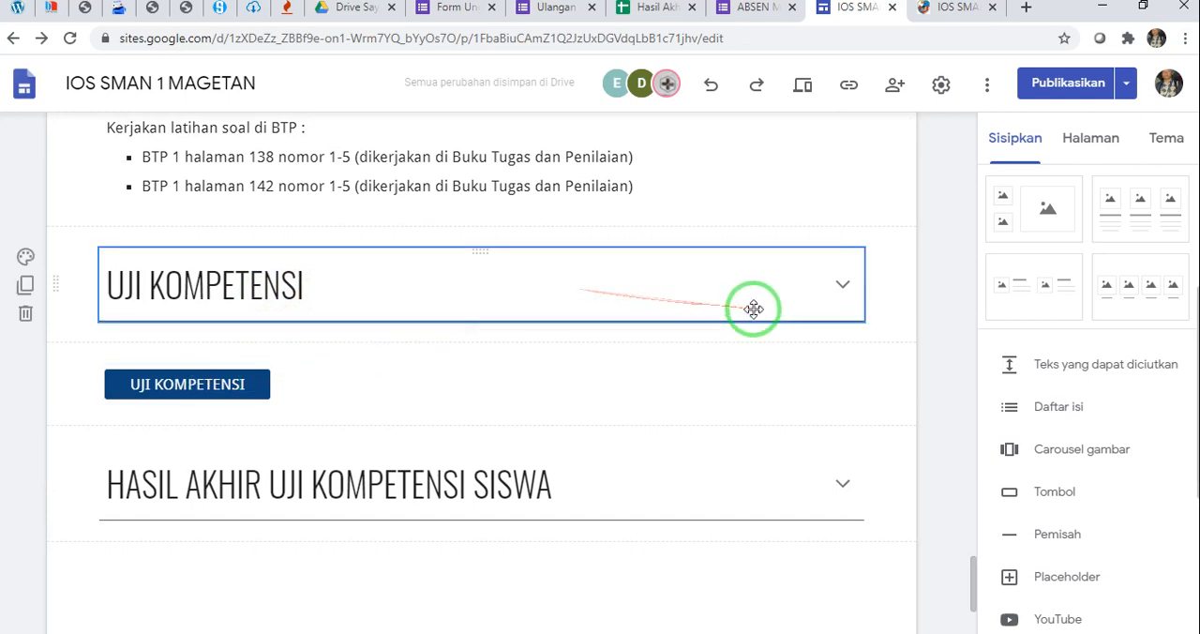
{"action": "scroll", "coordinate": [753, 309], "scroll_direction": "down", "scroll_amount": 2}
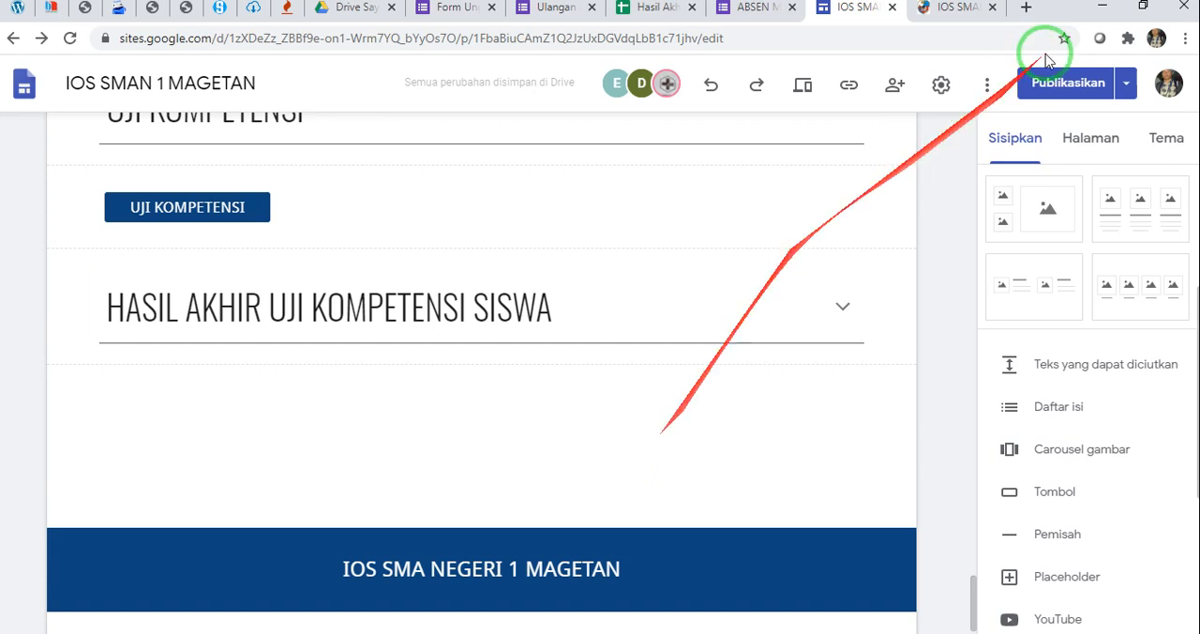
Switch to the Hasil Akhir Kompetensi Siswa spreadsheet and examine its Nama Siswa, Kelas, Nilai and Keterangan columns and the filled student rows
{"action": "left_click", "coordinate": [656, 8]}
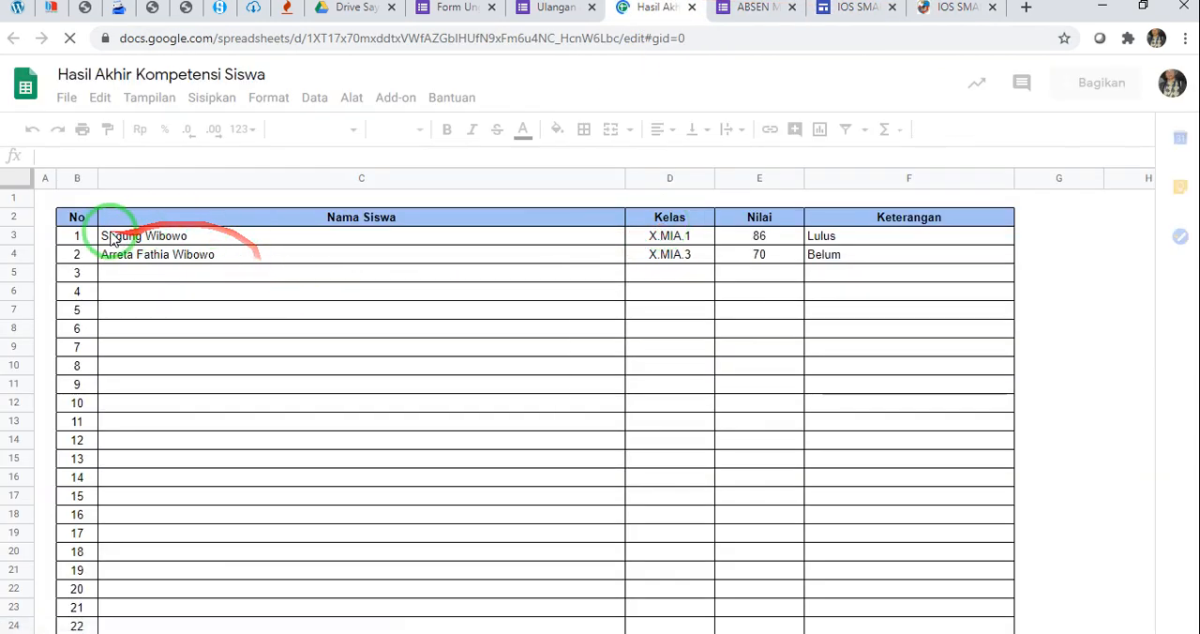
{"action": "left_click", "coordinate": [300, 225]}
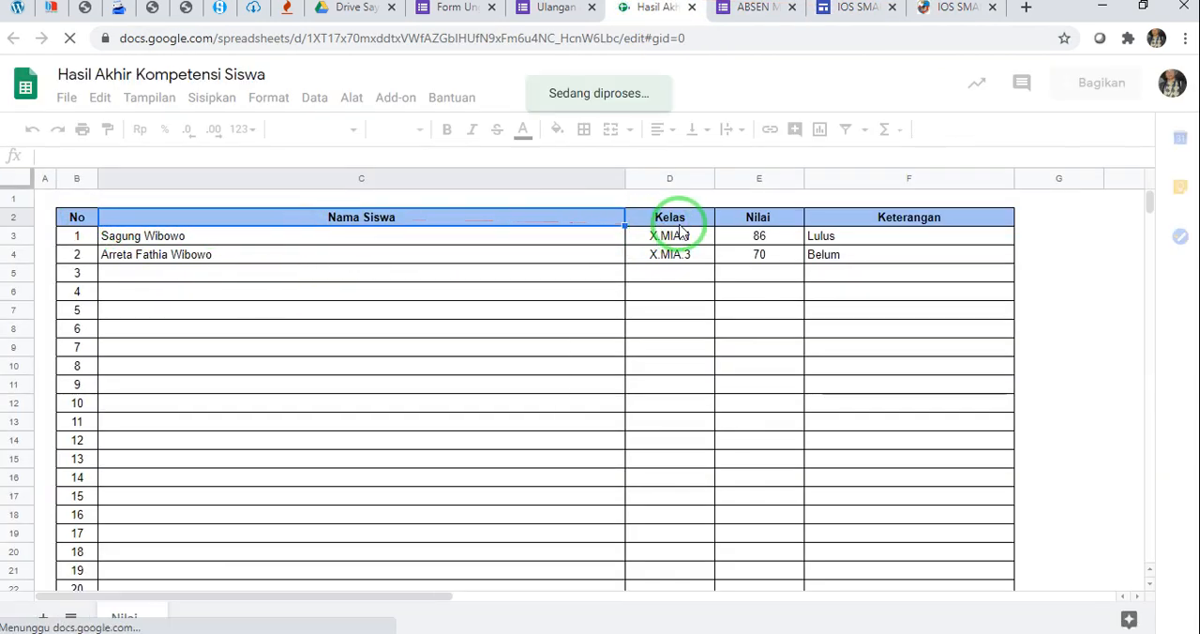
{"action": "left_click", "coordinate": [750, 216]}
{"action": "left_click", "coordinate": [878, 228]}
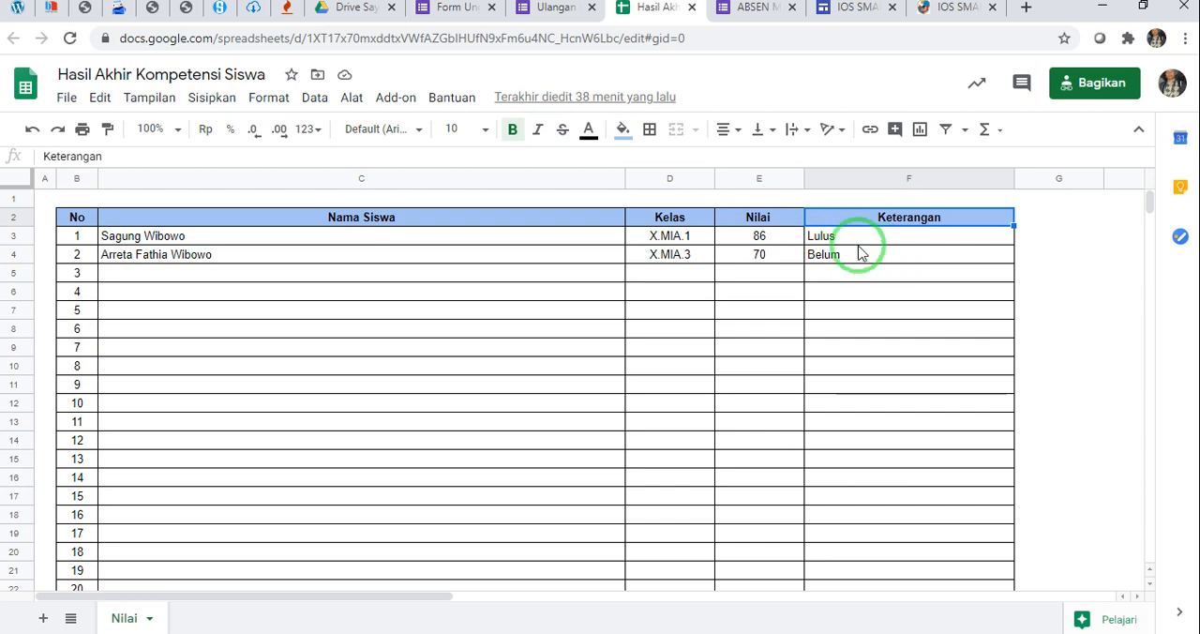
{"action": "left_click", "coordinate": [776, 237]}
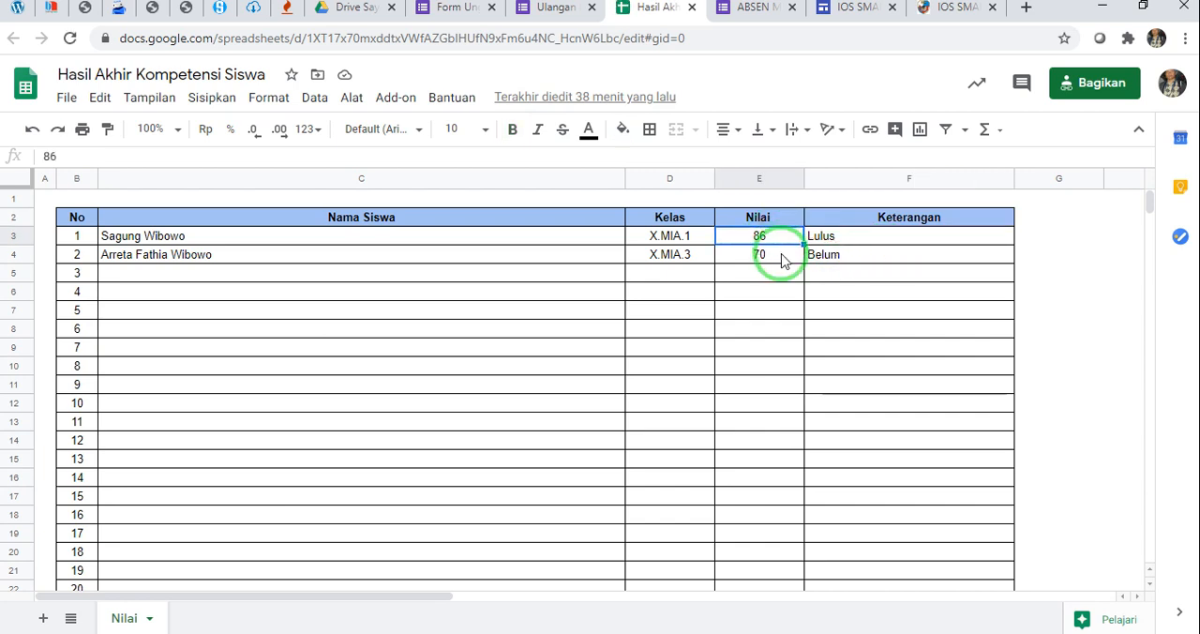
{"action": "left_click", "coordinate": [784, 259]}
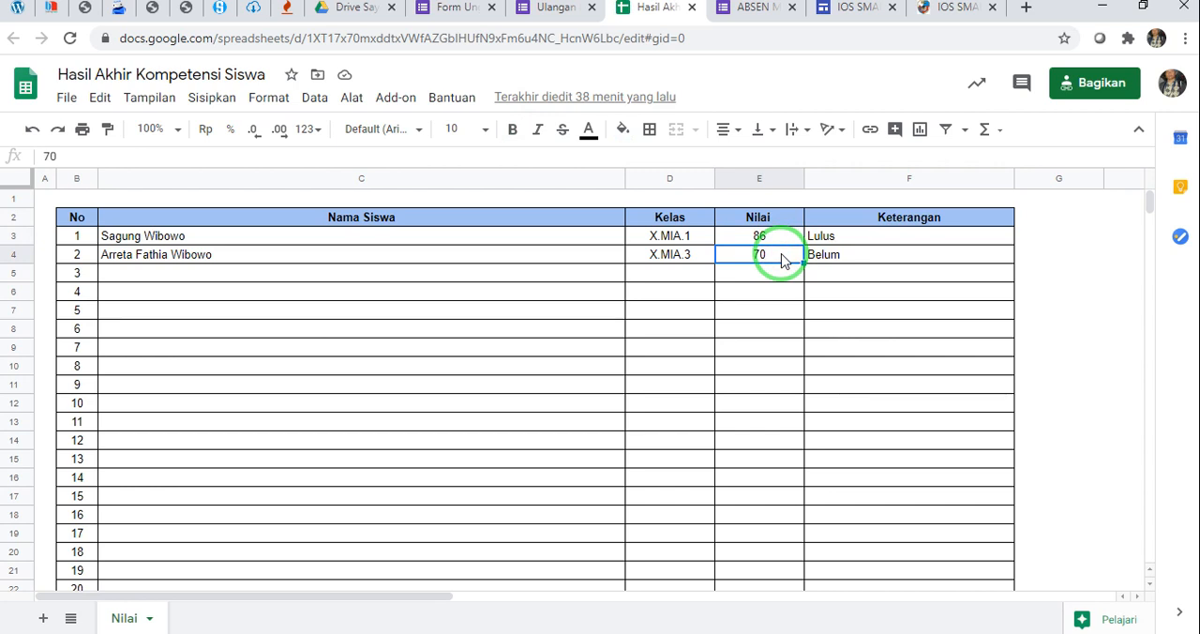
{"action": "left_click", "coordinate": [826, 253]}
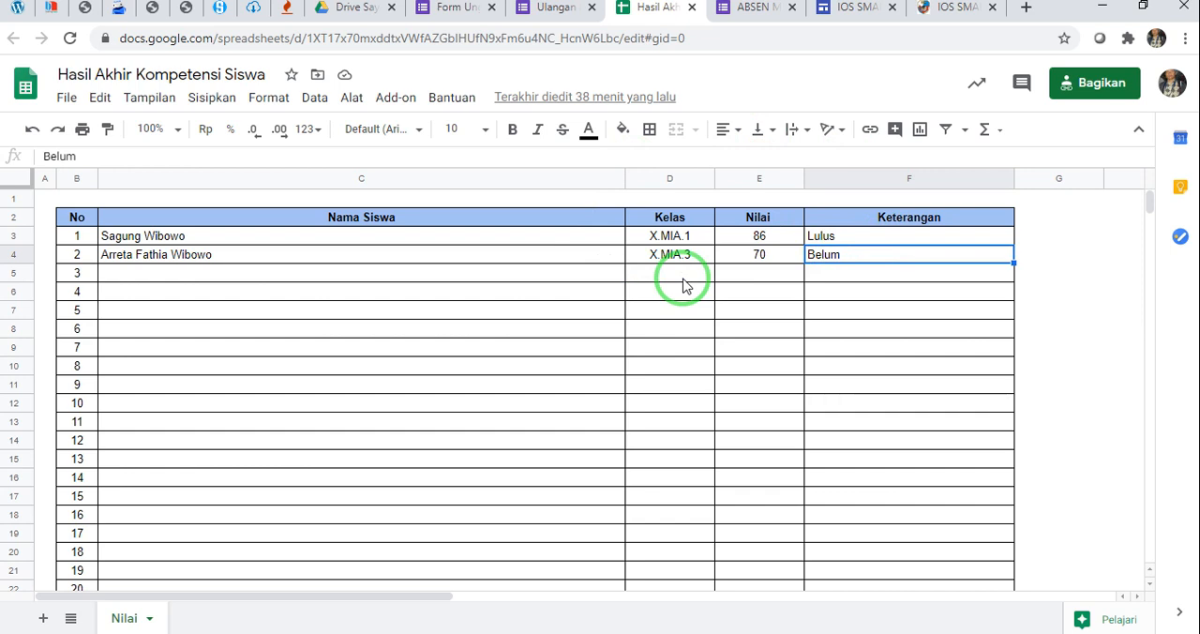
Return to the IOS SMAN 1 MAGETAN site editor and display the Drive spreadsheets available for insertion
{"action": "left_click", "coordinate": [856, 10]}
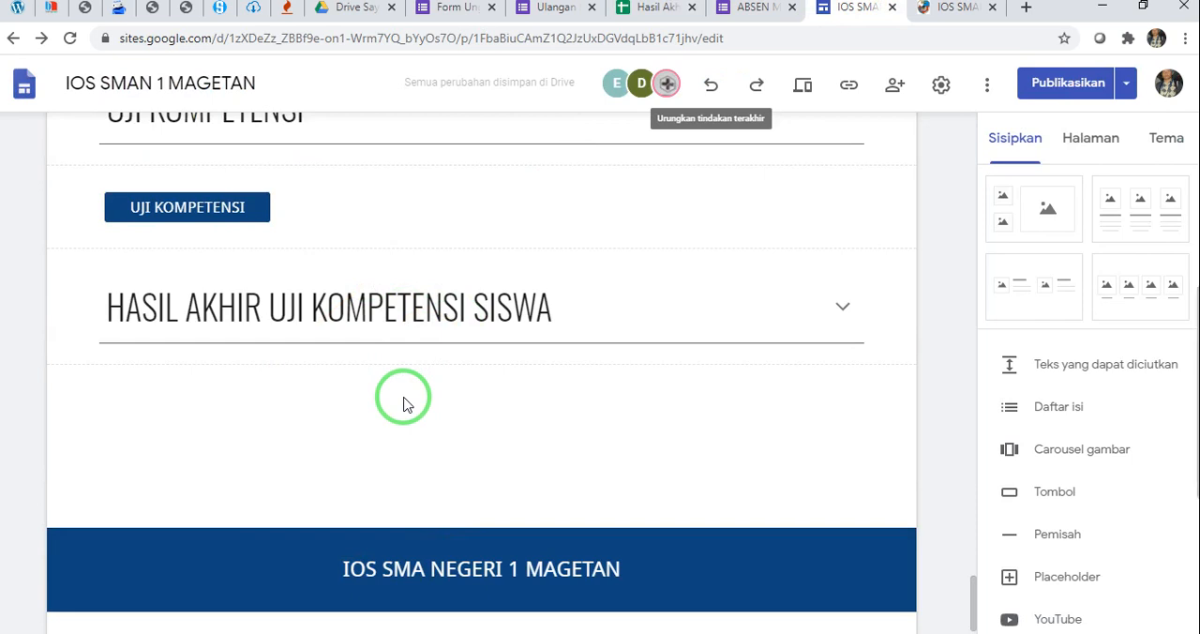
{"action": "scroll", "coordinate": [1145, 446], "scroll_direction": "down", "scroll_amount": 3}
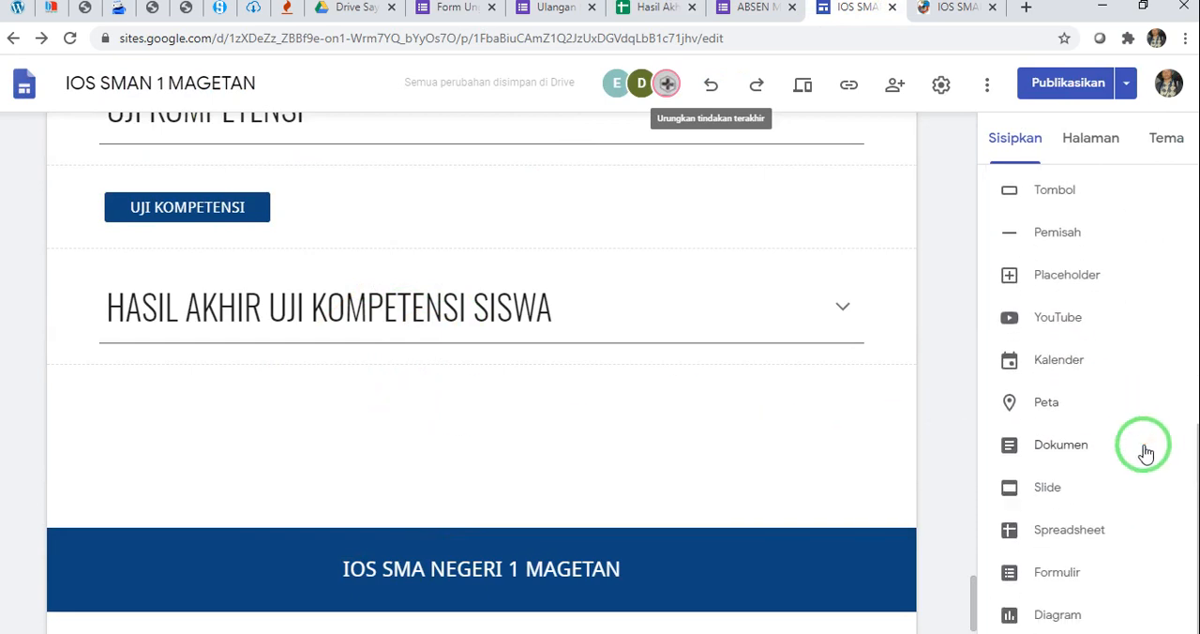
{"action": "left_click", "coordinate": [1057, 532]}
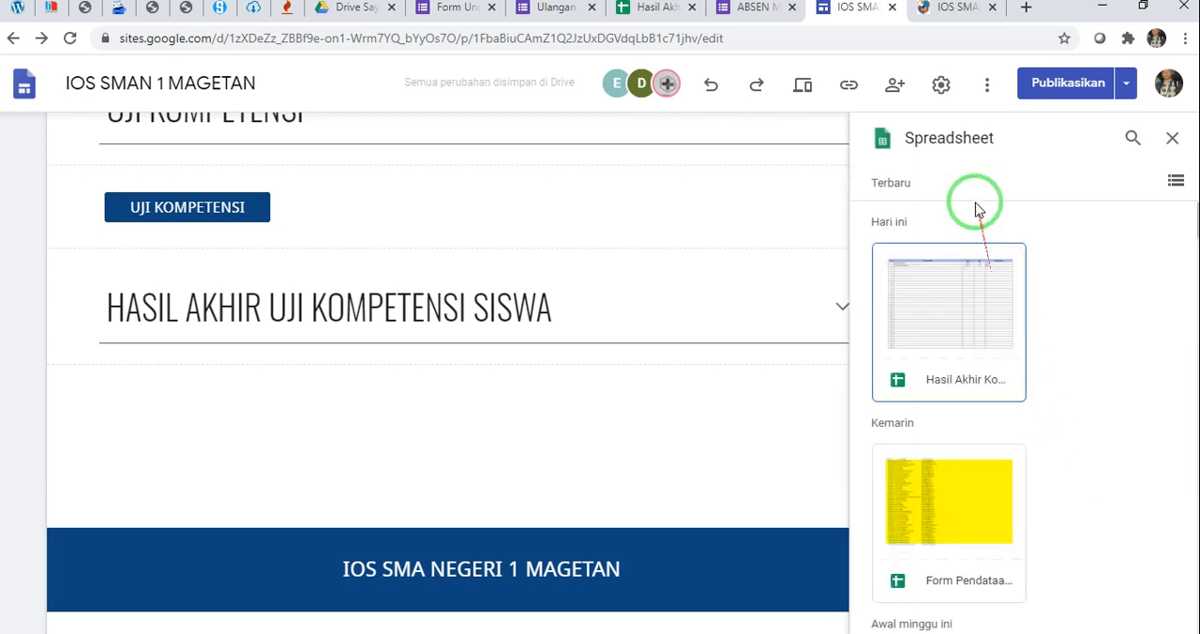
Switch to Google Drive and show the file types available for creating a new file, including Google Spreadsheet
{"action": "left_click", "coordinate": [364, 21]}
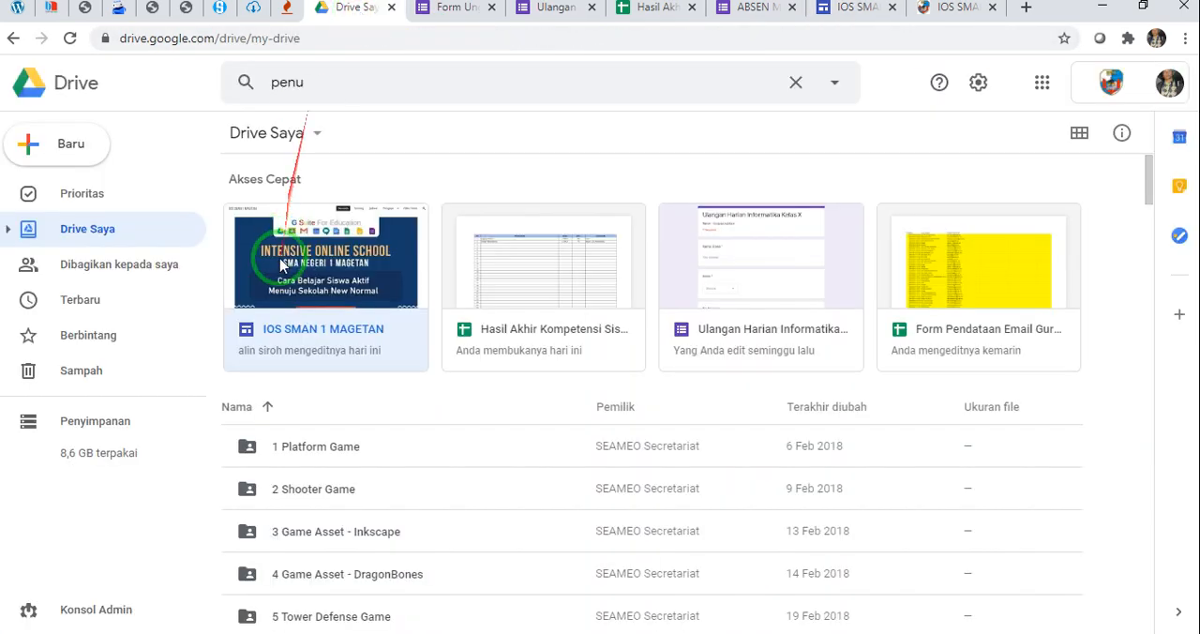
{"action": "left_click", "coordinate": [84, 148]}
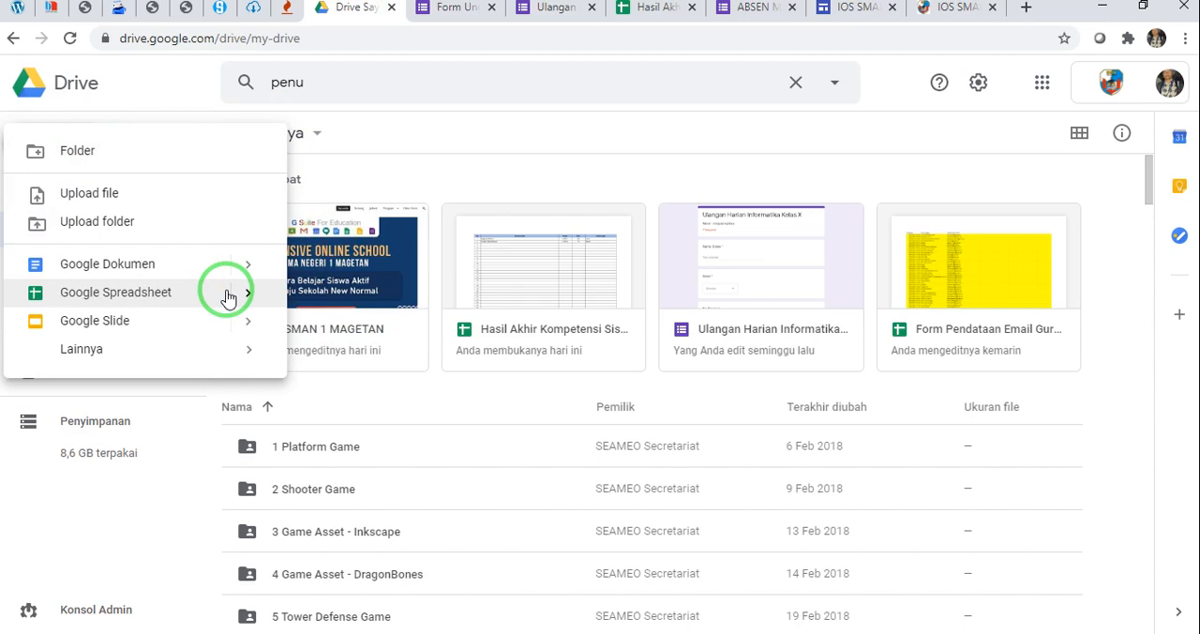
Back in the site editor, embed the Hasil Akhir Kompetensi Siswa spreadsheet below the HASIL AKHIR UJI KOMPETENSI SISWA heading
{"action": "left_click", "coordinate": [867, 9]}
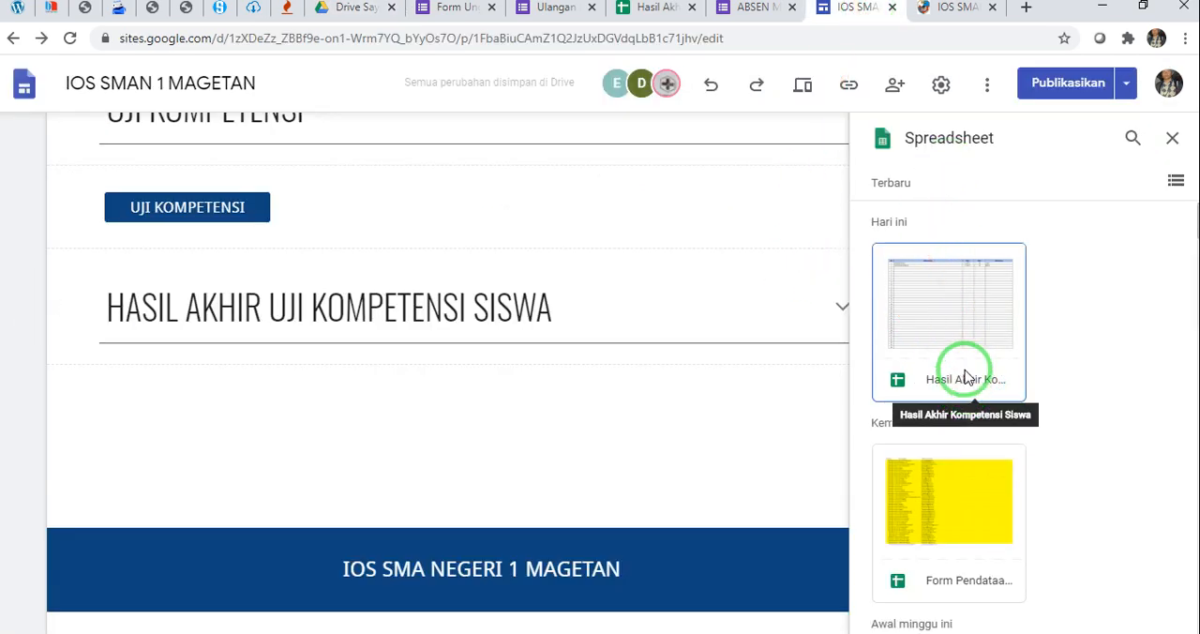
{"action": "left_click", "coordinate": [971, 340]}
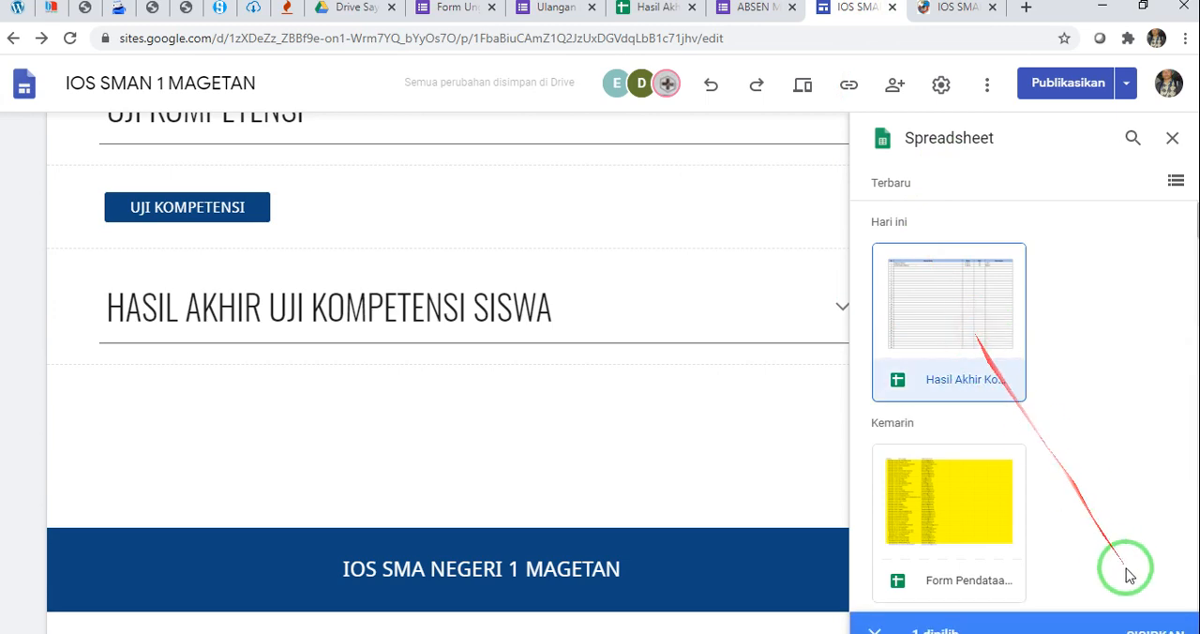
{"action": "left_click", "coordinate": [1153, 611]}
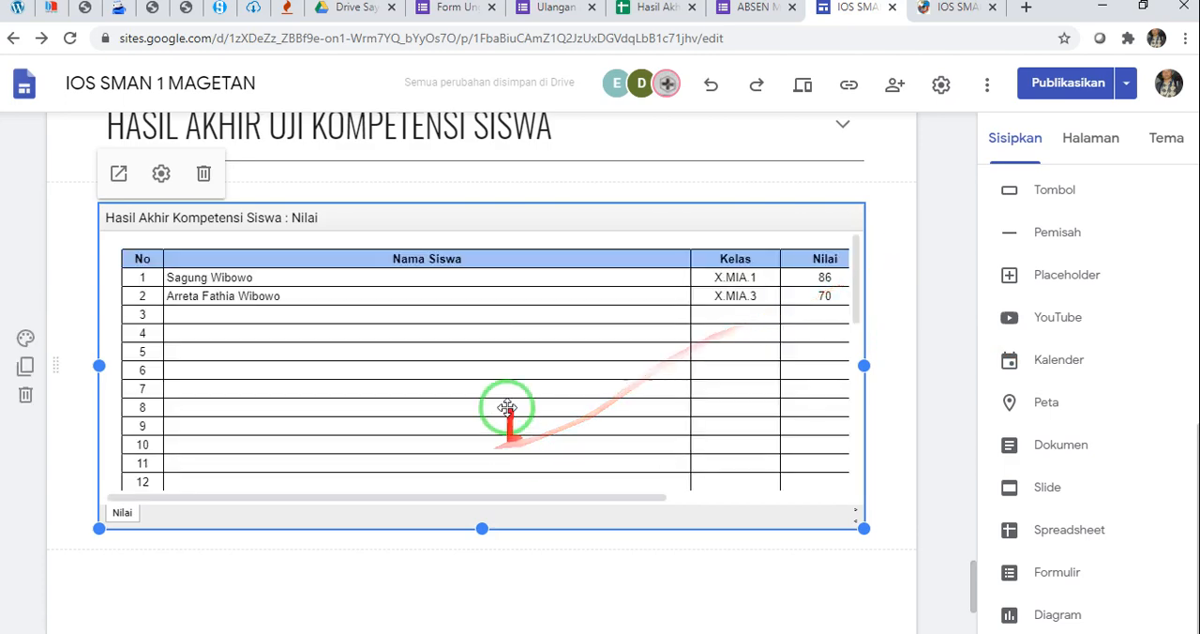
Compare the embedded table with the source spreadsheet, examining the Keterangan entries of the filled student rows
{"action": "left_click", "coordinate": [645, 11]}
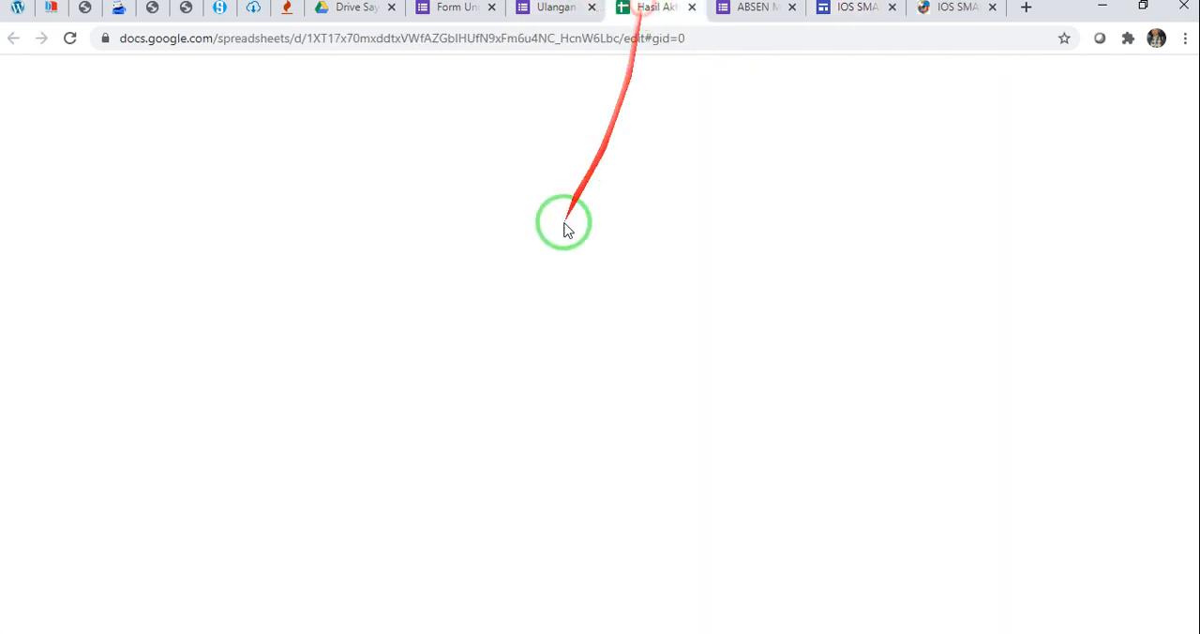
{"action": "left_click", "coordinate": [536, 287]}
{"action": "left_click", "coordinate": [856, 8]}
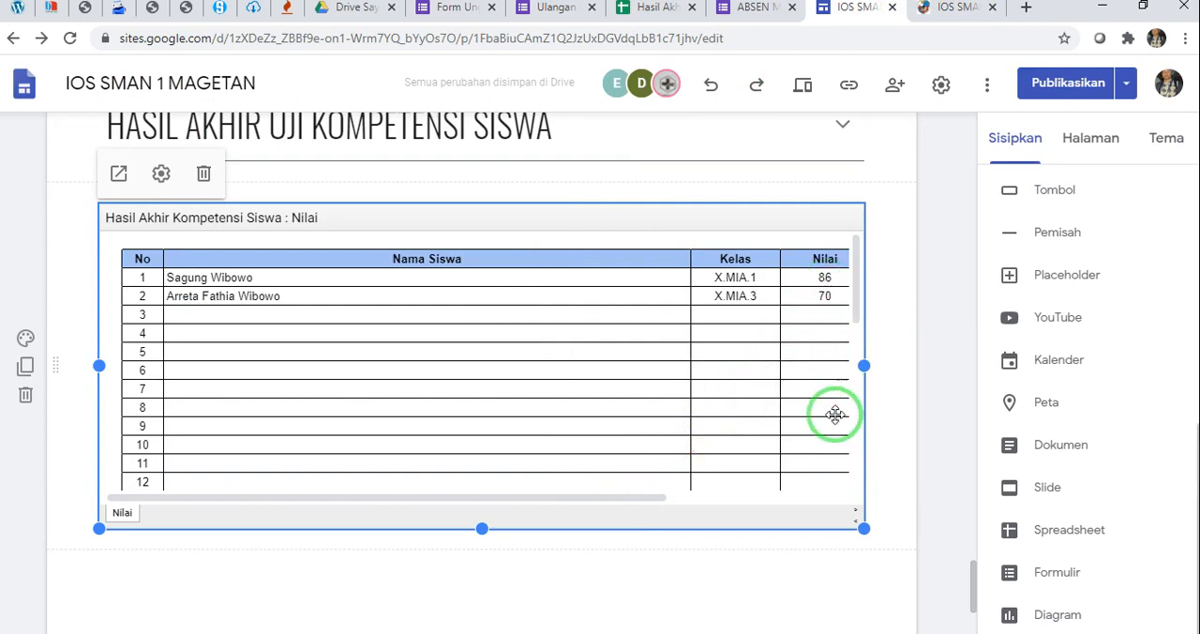
{"action": "left_click", "coordinate": [670, 14]}
{"action": "left_click", "coordinate": [862, 239]}
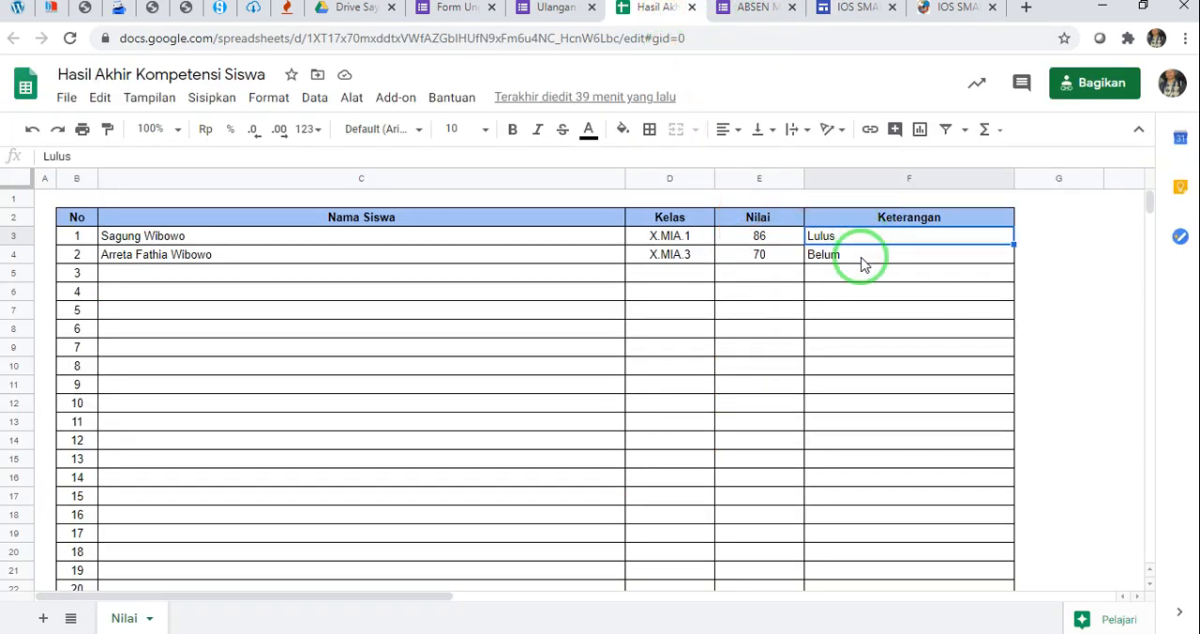
{"action": "left_click", "coordinate": [863, 265]}
{"action": "left_click", "coordinate": [851, 10]}
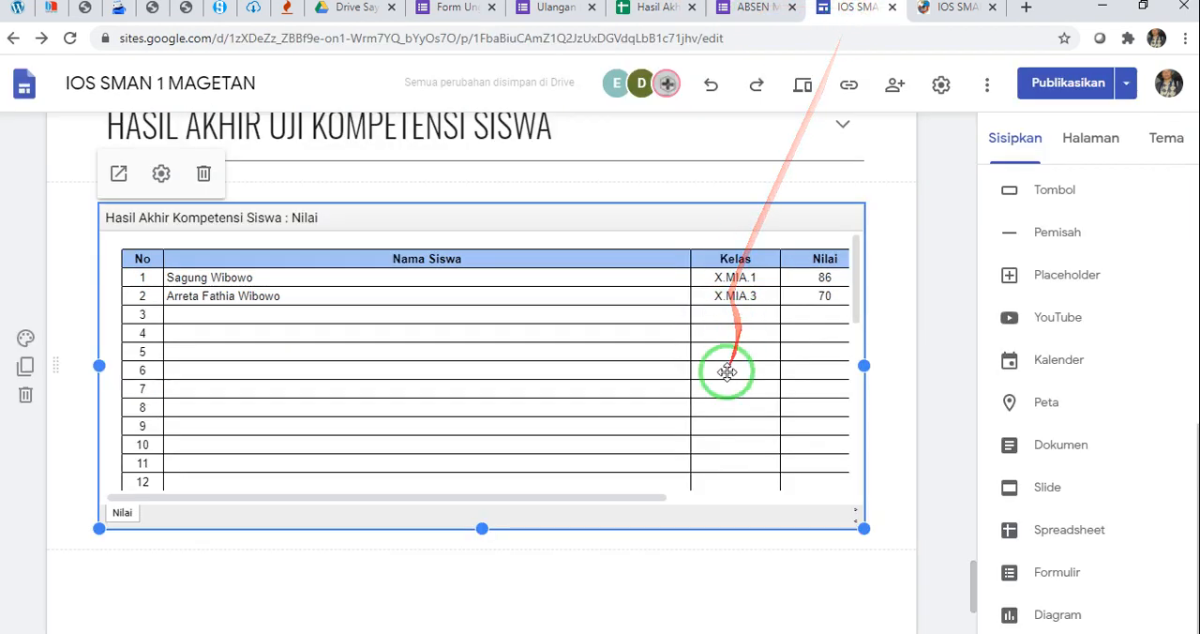
Review the UJI KOMPETENSI button and the embedded results table below it, down to the page footer
{"action": "scroll", "coordinate": [727, 372], "scroll_direction": "up", "scroll_amount": 4}
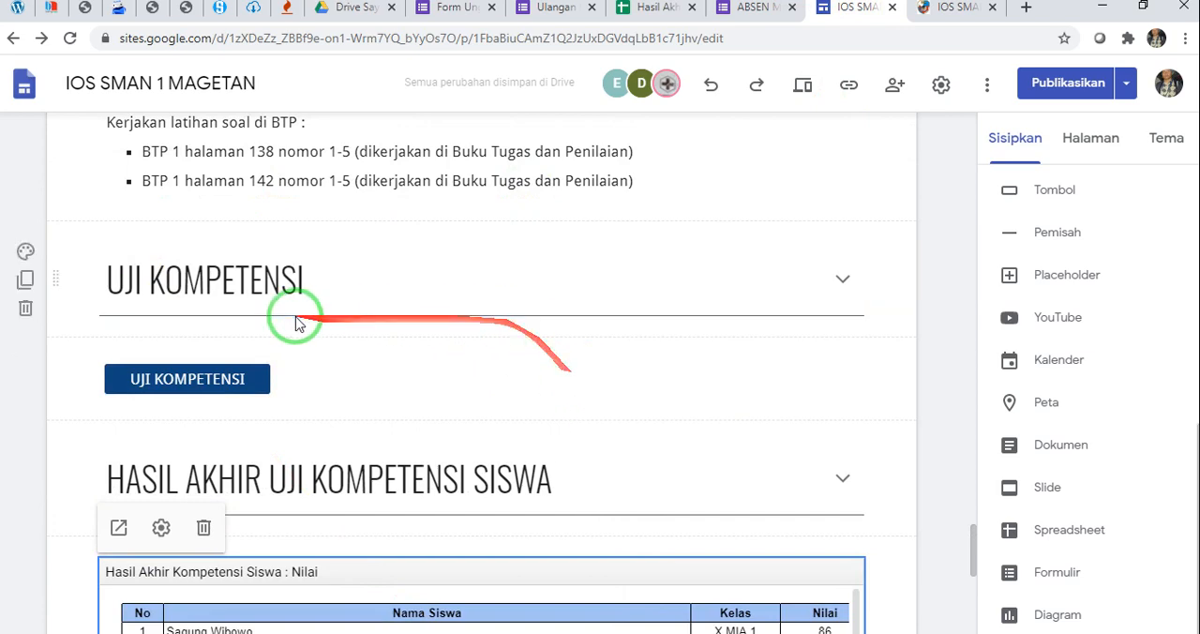
{"action": "left_click", "coordinate": [208, 384]}
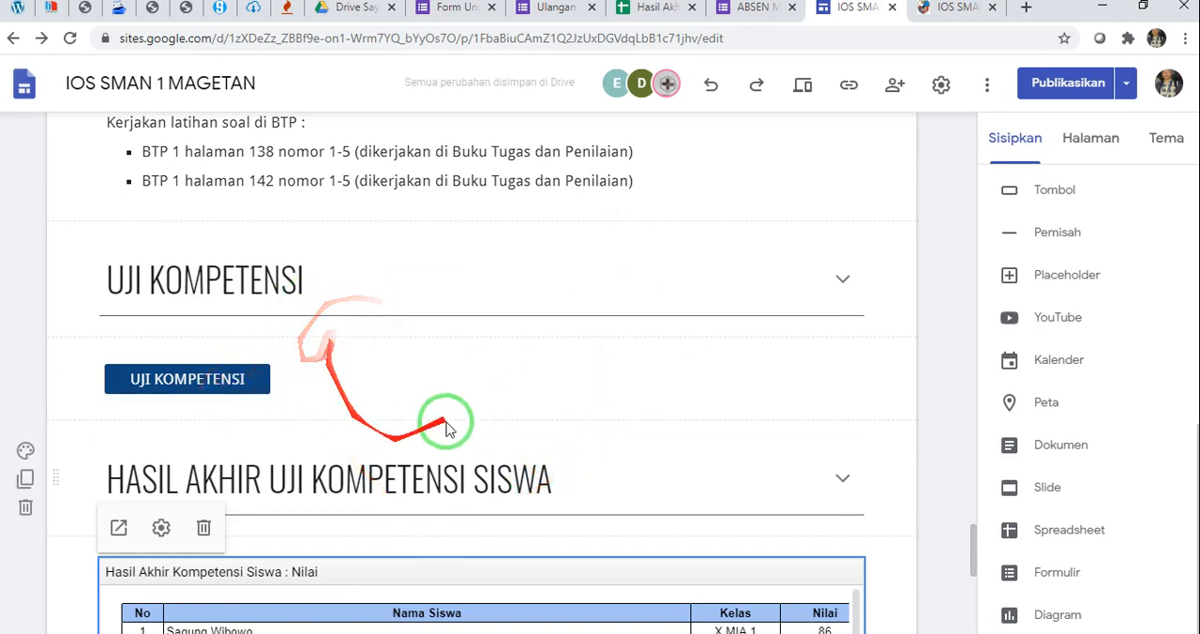
{"action": "scroll", "coordinate": [554, 372], "scroll_direction": "down", "scroll_amount": 3}
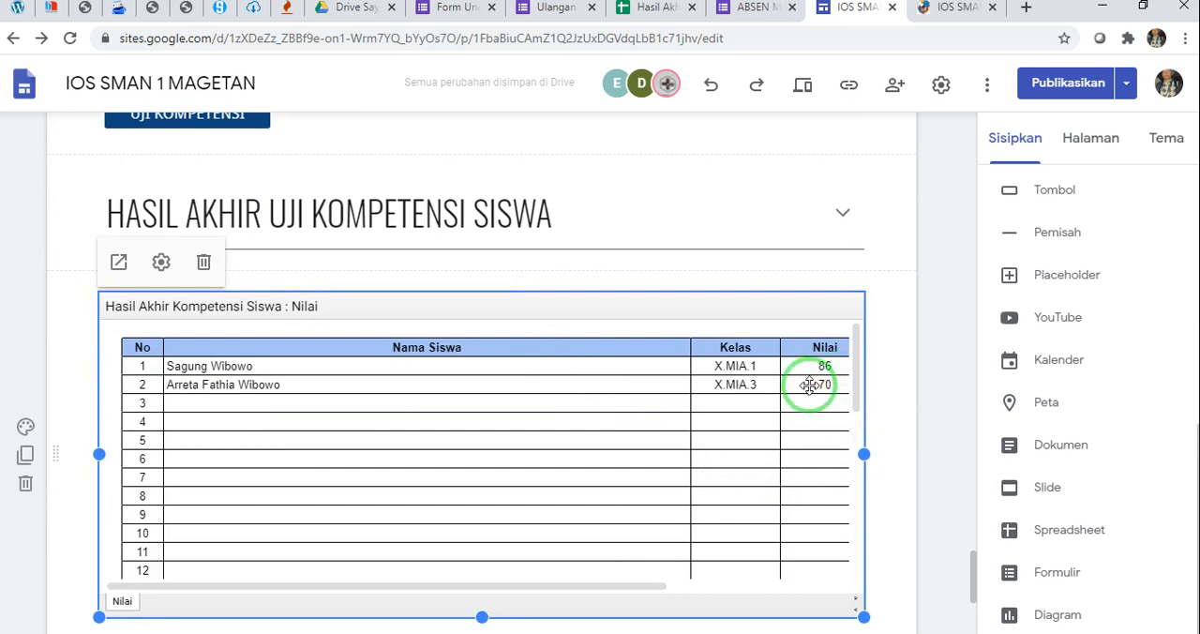
{"action": "scroll", "coordinate": [815, 403], "scroll_direction": "down", "scroll_amount": 1}
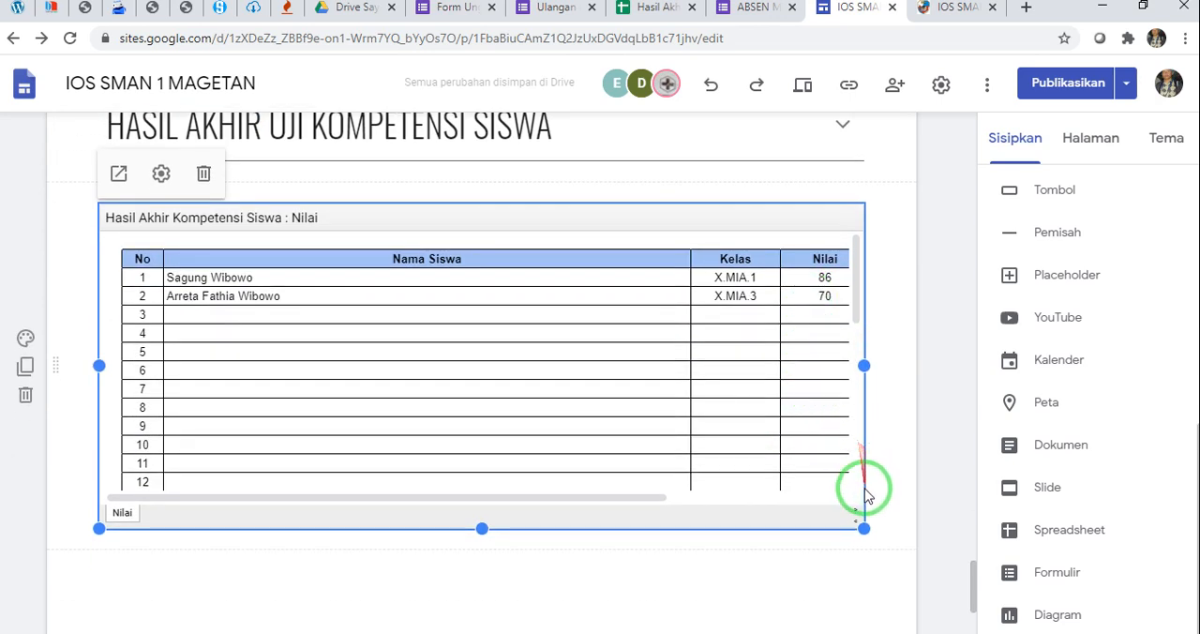
{"action": "left_click", "coordinate": [830, 569]}
{"action": "scroll", "coordinate": [835, 535], "scroll_direction": "down", "scroll_amount": 2}
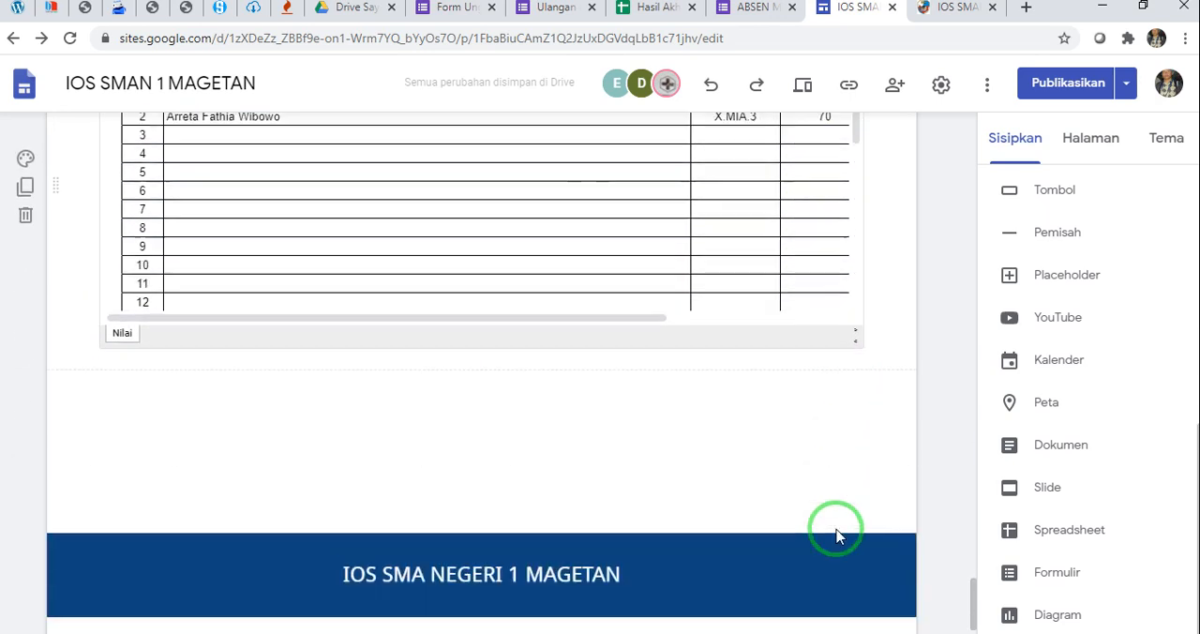
Review the finished subpage from the KOMPETENSI DASAR heading down through both MATERI sections to the WEBINAR section
{"action": "scroll", "coordinate": [836, 532], "scroll_direction": "up", "scroll_amount": 12}
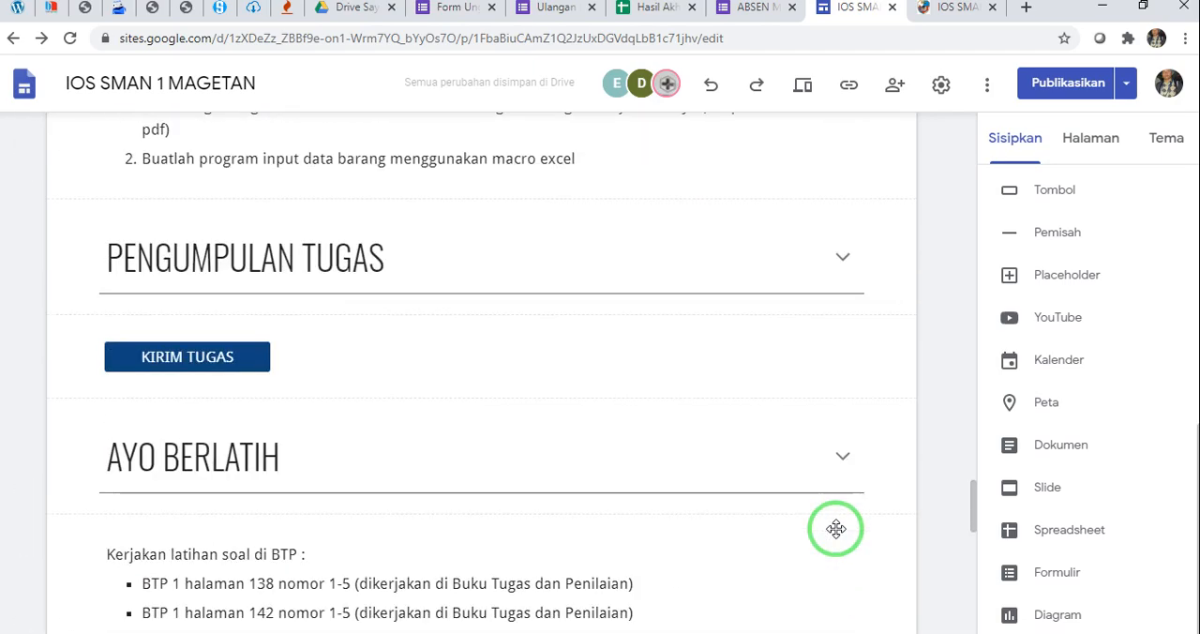
{"action": "scroll", "coordinate": [836, 530], "scroll_direction": "up", "scroll_amount": 15}
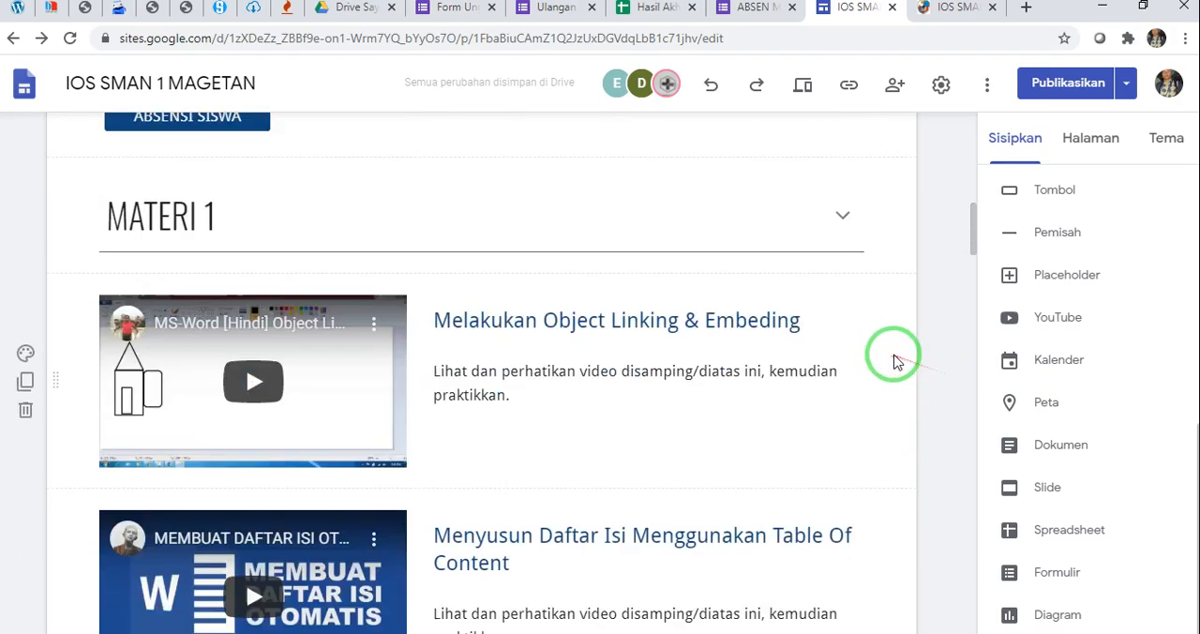
{"action": "scroll", "coordinate": [894, 359], "scroll_direction": "up", "scroll_amount": 9}
{"action": "scroll", "coordinate": [463, 275], "scroll_direction": "down", "scroll_amount": 4}
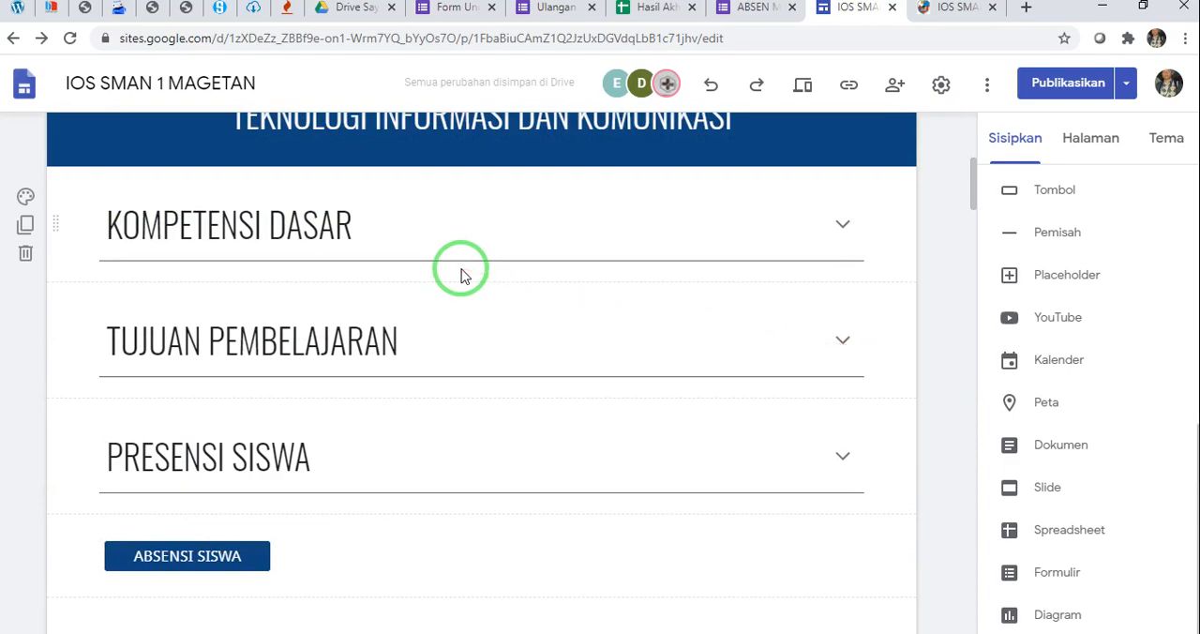
{"action": "scroll", "coordinate": [544, 367], "scroll_direction": "down", "scroll_amount": 3}
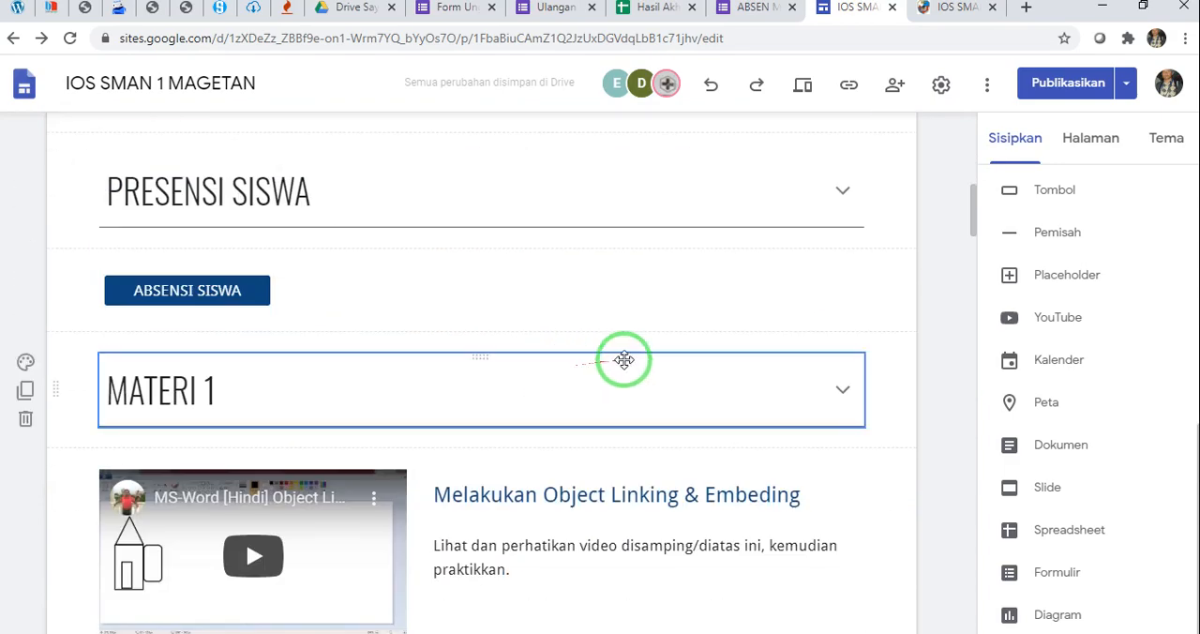
{"action": "scroll", "coordinate": [624, 360], "scroll_direction": "down", "scroll_amount": 8}
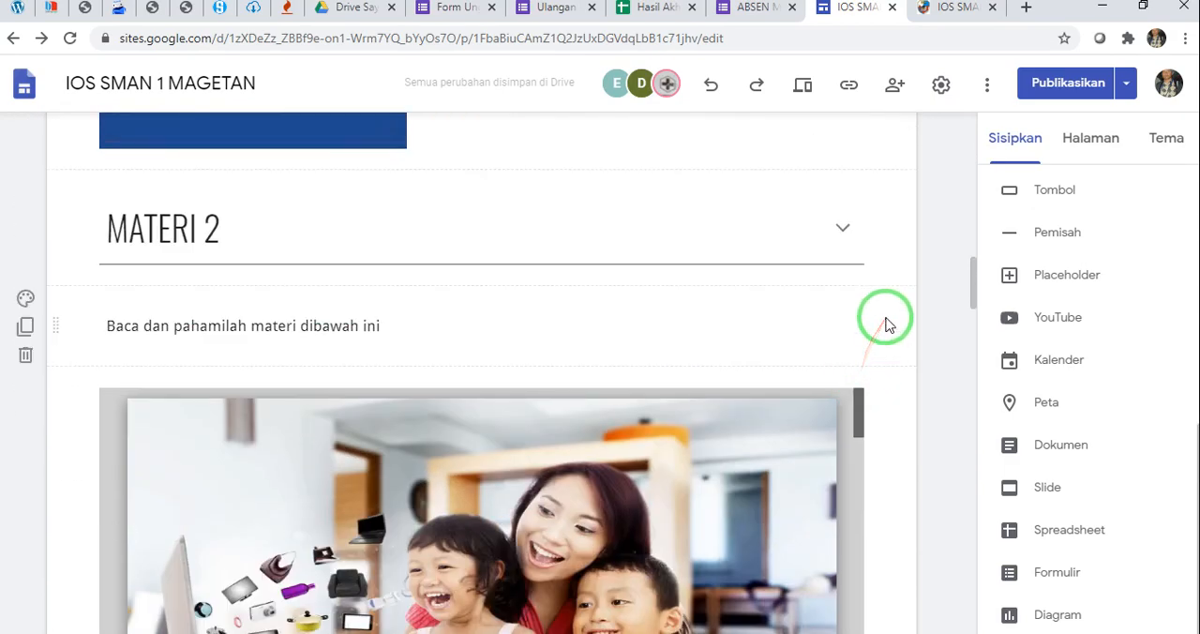
{"action": "scroll", "coordinate": [887, 324], "scroll_direction": "down", "scroll_amount": 15}
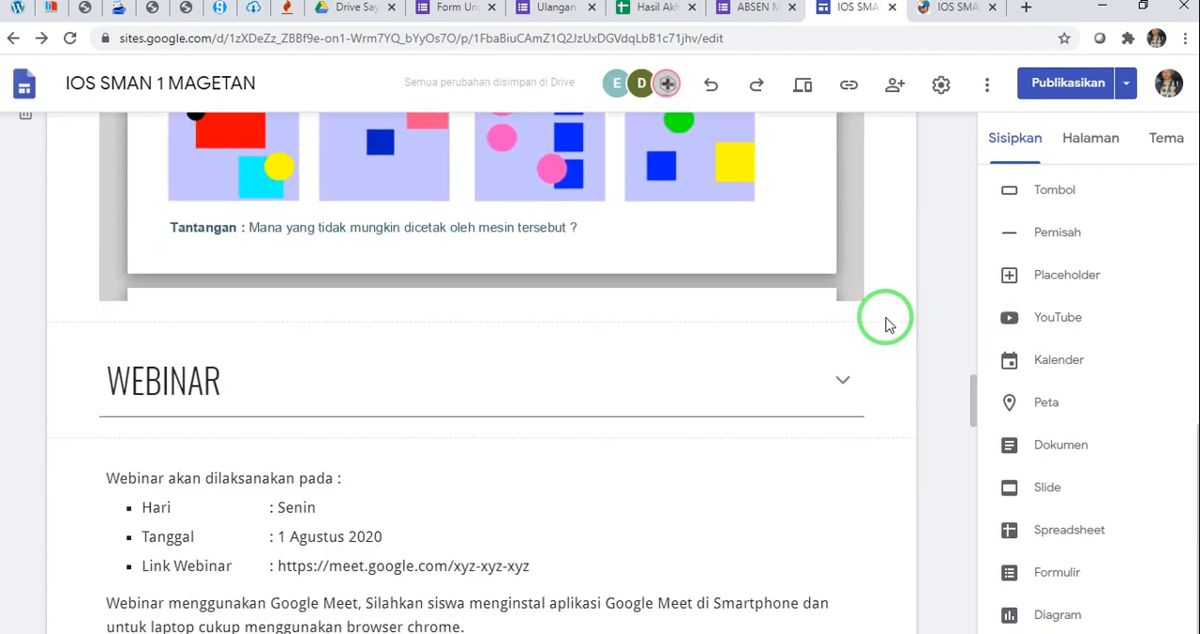
Review the subpage from the WEBINAR section down to the embedded results table, rechecking MATERI 2, WEBINAR, PENUGASAN MANDIRI, PENGUMPULAN TUGAS and AYO BERLATIH
{"action": "scroll", "coordinate": [888, 325], "scroll_direction": "down", "scroll_amount": 8}
{"action": "scroll", "coordinate": [888, 324], "scroll_direction": "down", "scroll_amount": 6}
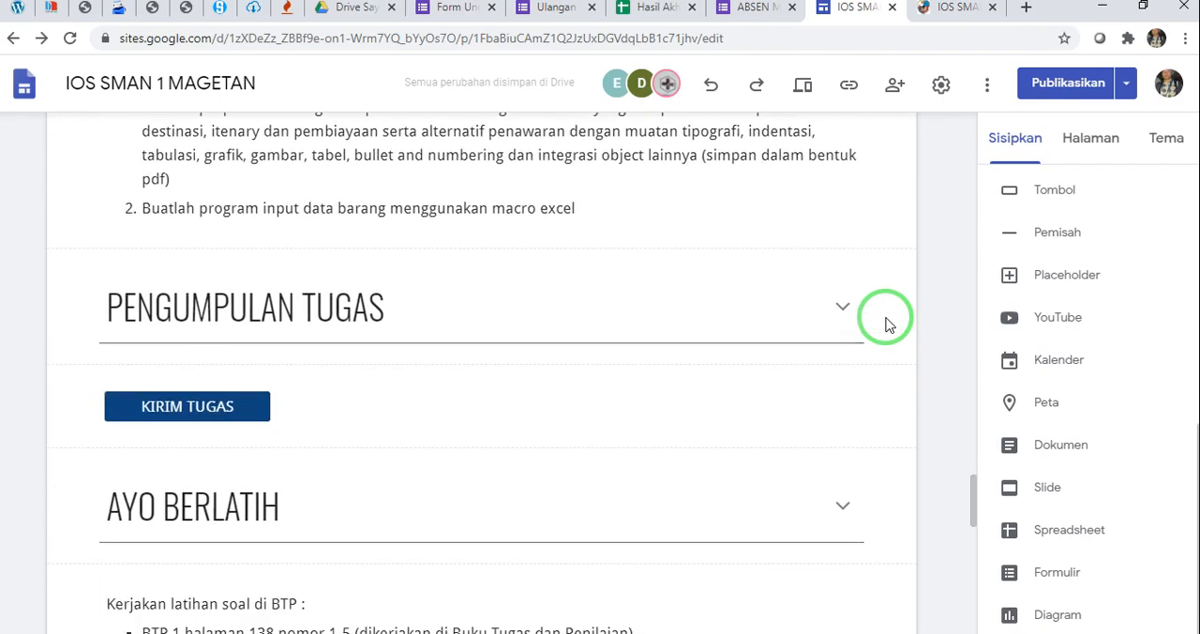
{"action": "scroll", "coordinate": [888, 324], "scroll_direction": "down", "scroll_amount": 4}
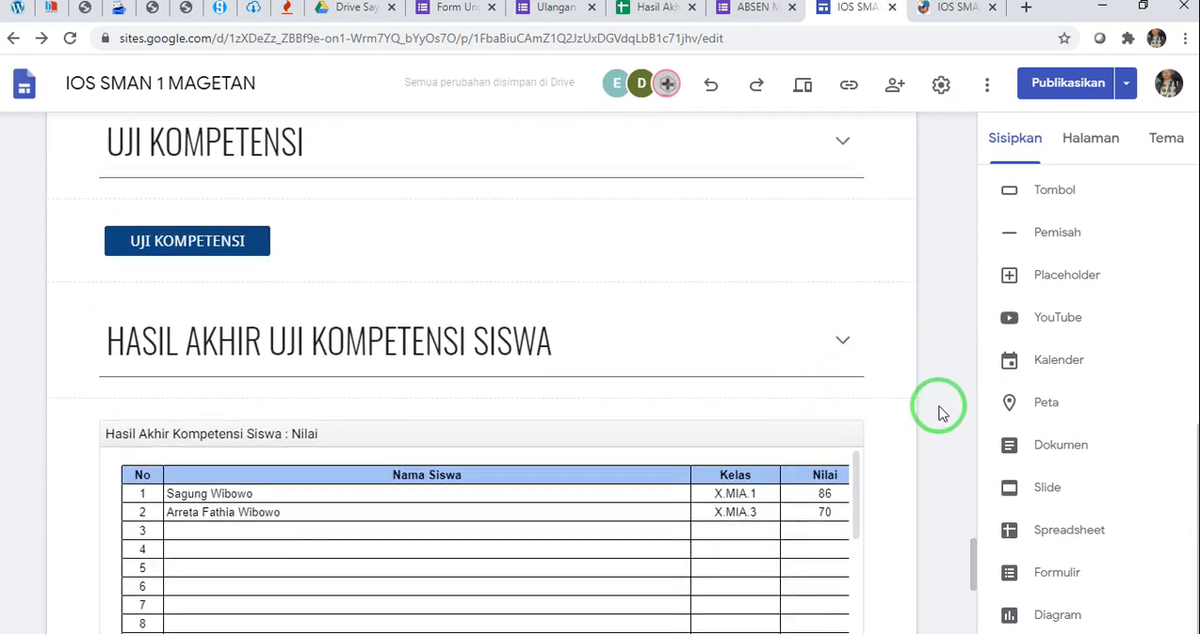
{"action": "scroll", "coordinate": [915, 405], "scroll_direction": "down", "scroll_amount": 3}
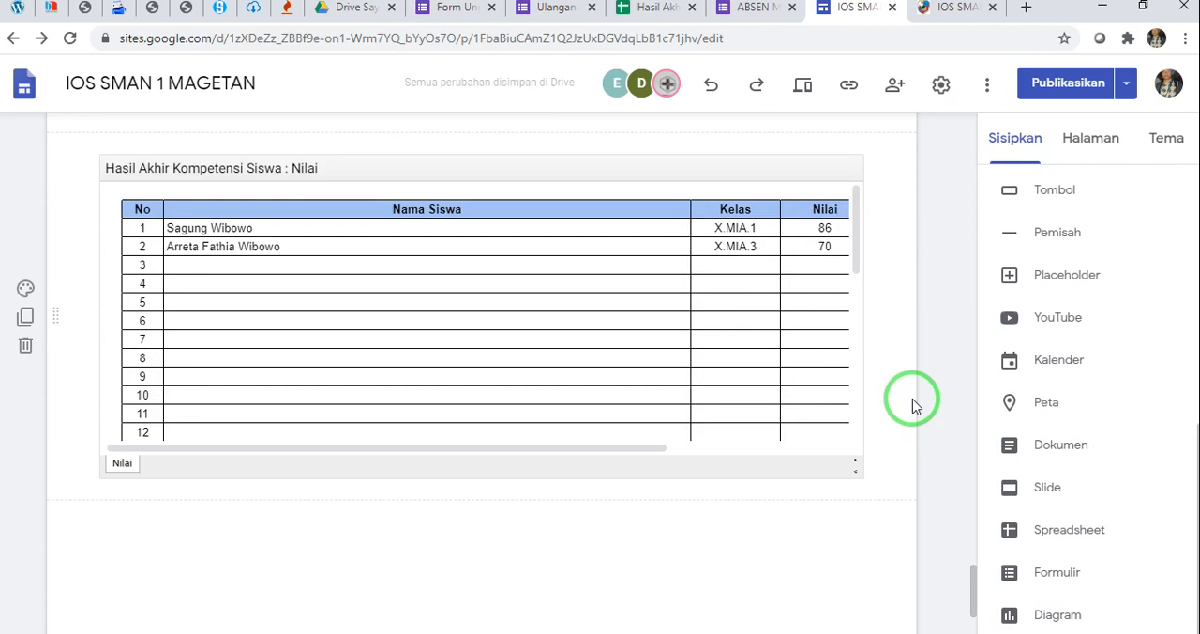
{"action": "scroll", "coordinate": [916, 405], "scroll_direction": "down", "scroll_amount": 2}
{"action": "scroll", "coordinate": [916, 405], "scroll_direction": "up", "scroll_amount": 15}
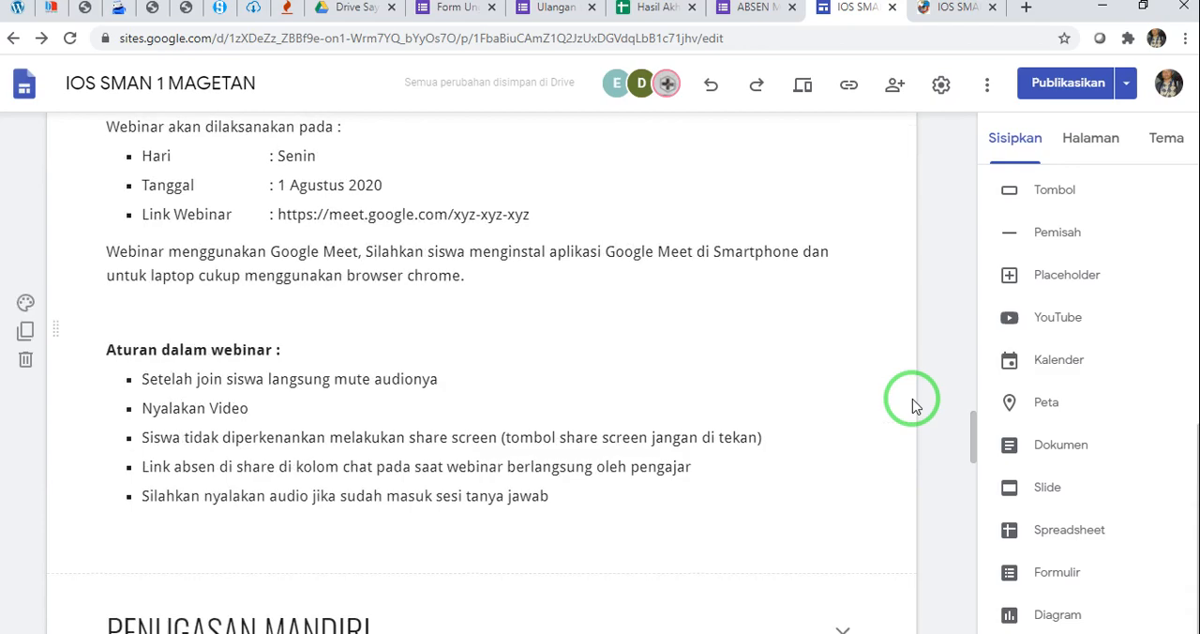
{"action": "scroll", "coordinate": [916, 405], "scroll_direction": "up", "scroll_amount": 20}
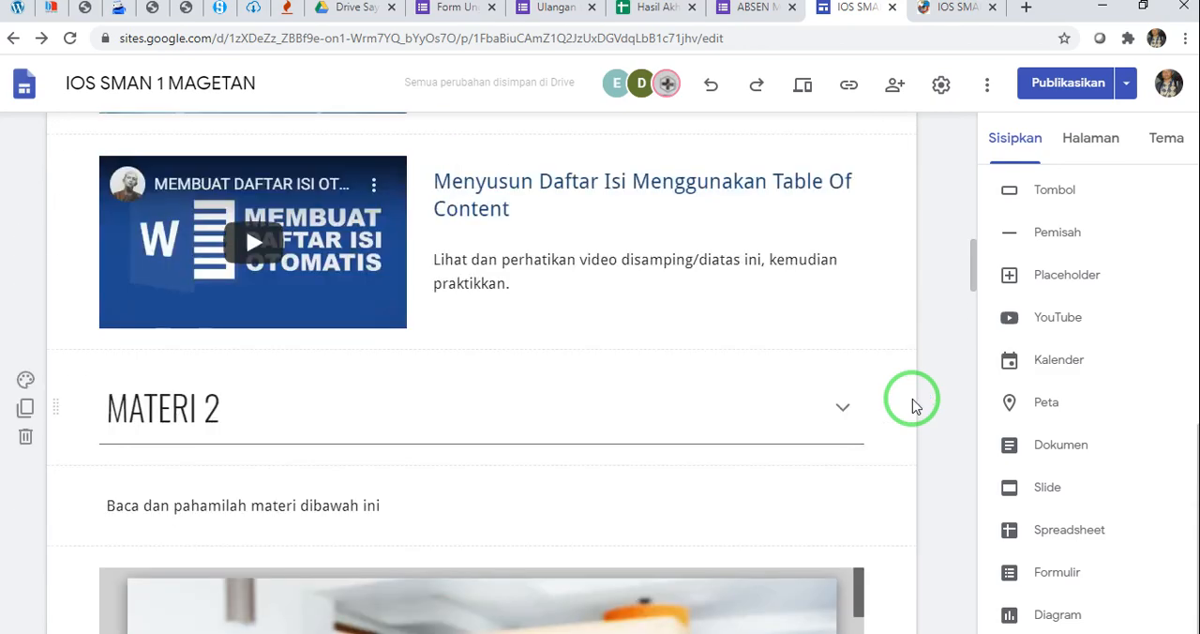
{"action": "scroll", "coordinate": [916, 405], "scroll_direction": "down", "scroll_amount": 20}
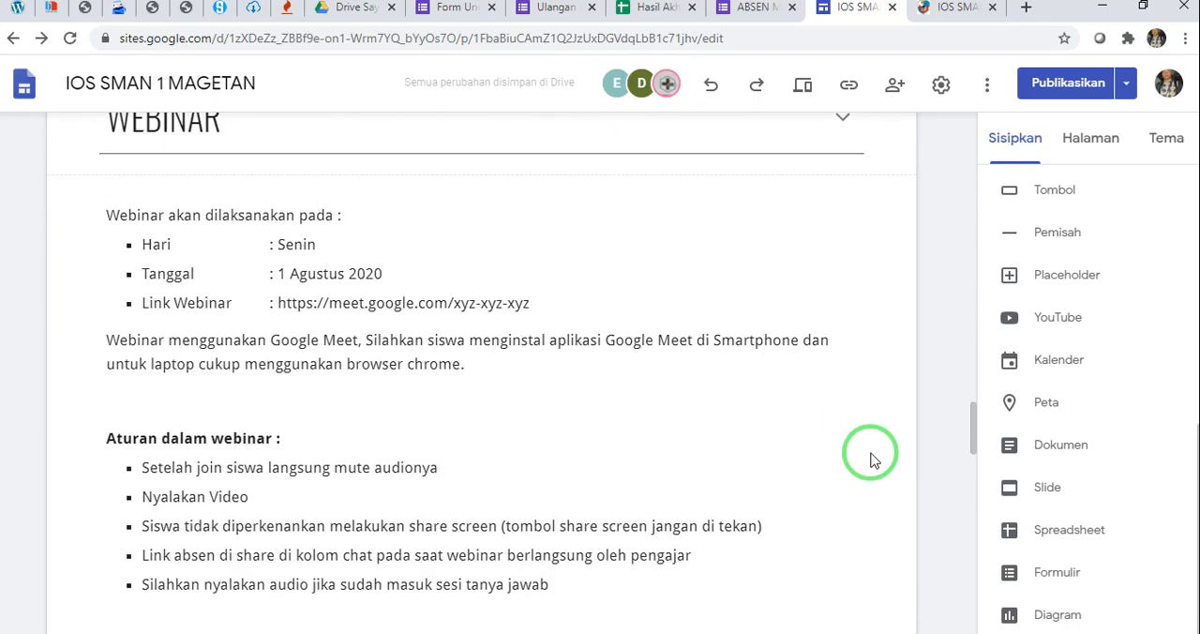
{"action": "scroll", "coordinate": [870, 459], "scroll_direction": "down", "scroll_amount": 6}
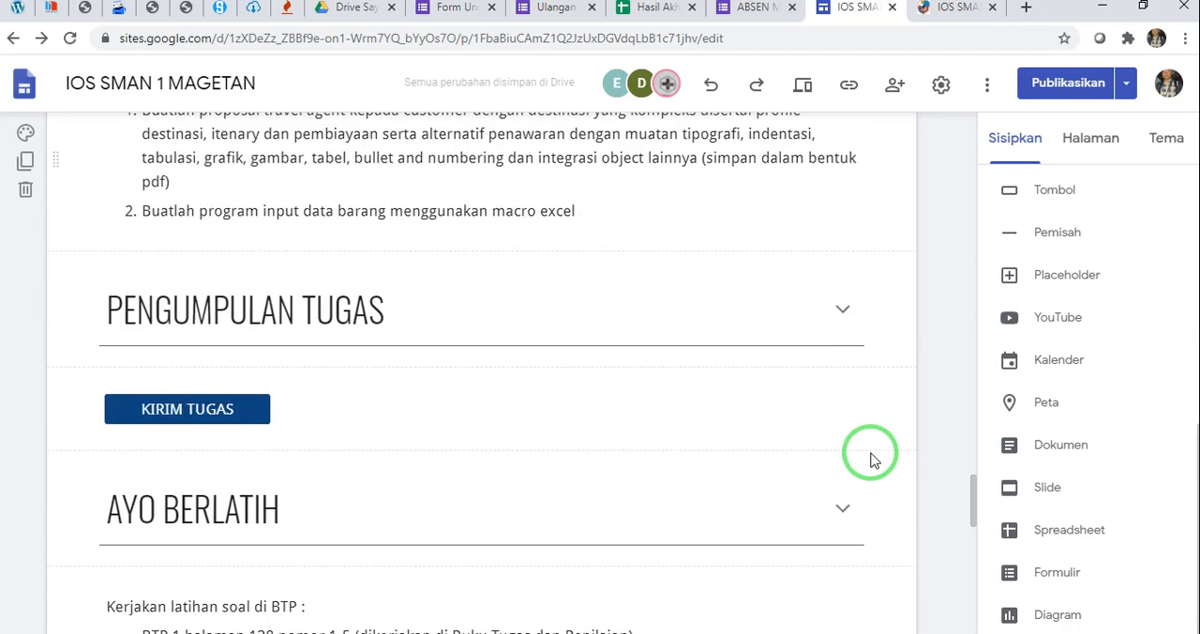
{"action": "left_click", "coordinate": [283, 353]}
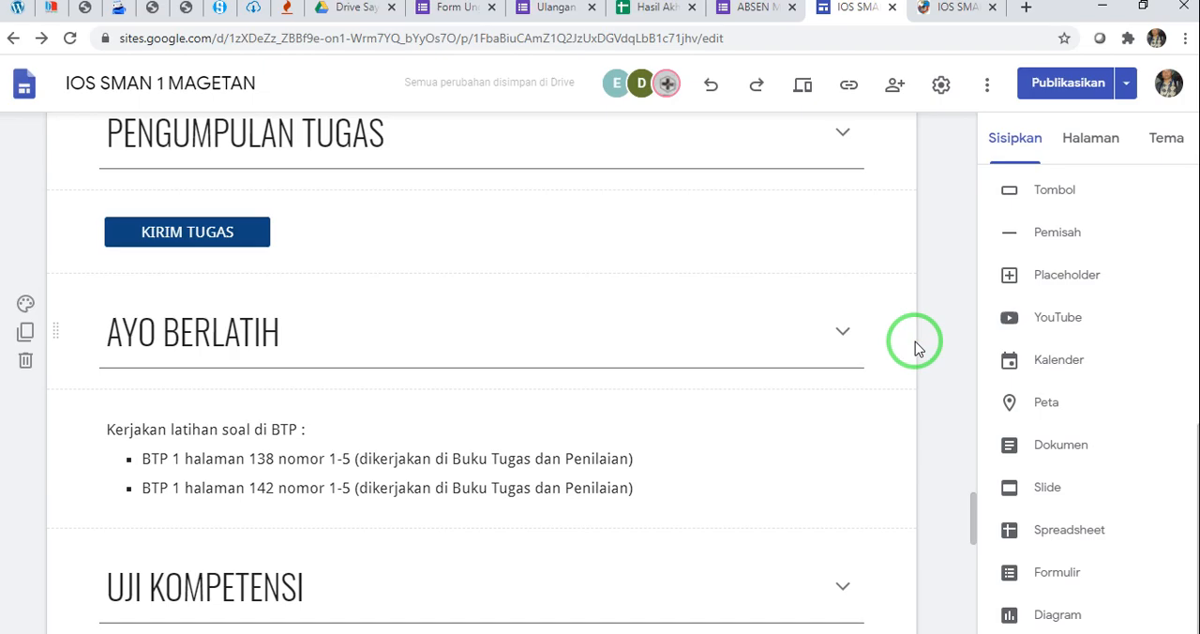
Check the opening sections of the subpage up to its header banner and publish the updated IOS SMAN 1 MAGETAN site
{"action": "scroll", "coordinate": [915, 341], "scroll_direction": "up", "scroll_amount": 15}
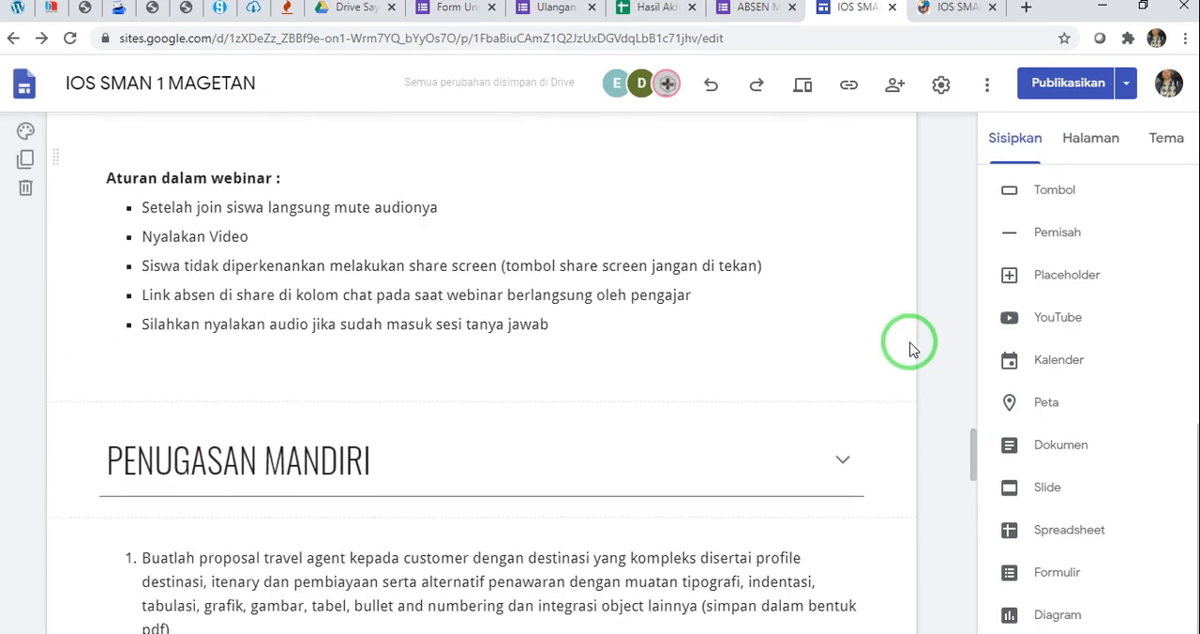
{"action": "scroll", "coordinate": [850, 245], "scroll_direction": "up", "scroll_amount": 6}
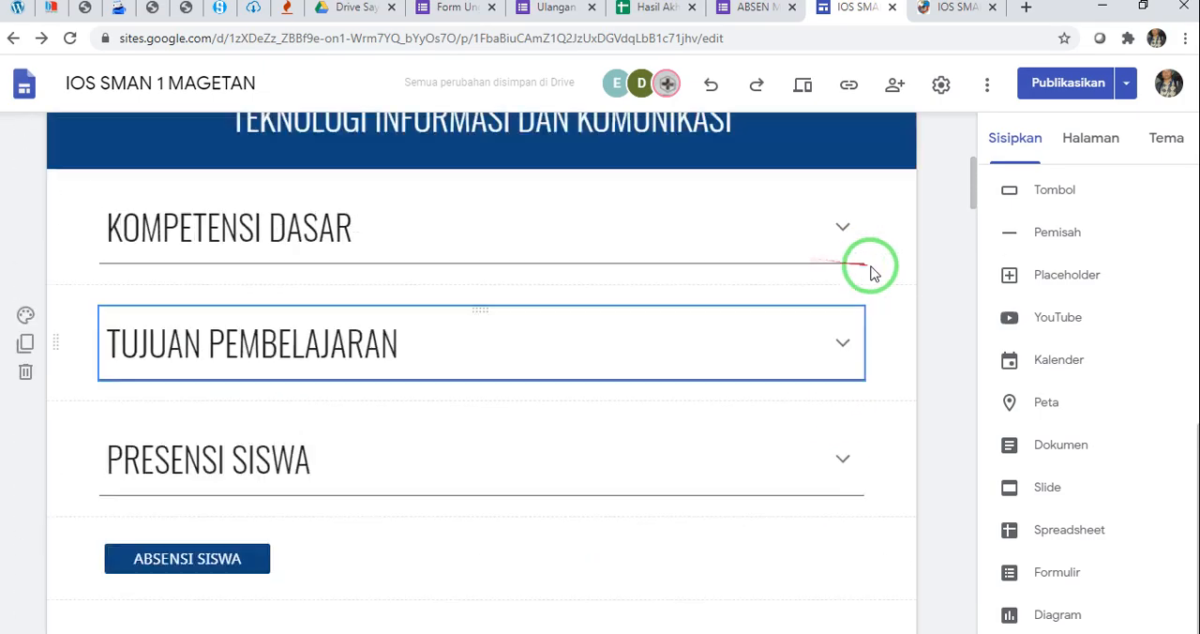
{"action": "scroll", "coordinate": [898, 281], "scroll_direction": "down", "scroll_amount": 2}
{"action": "scroll", "coordinate": [897, 286], "scroll_direction": "up", "scroll_amount": 3}
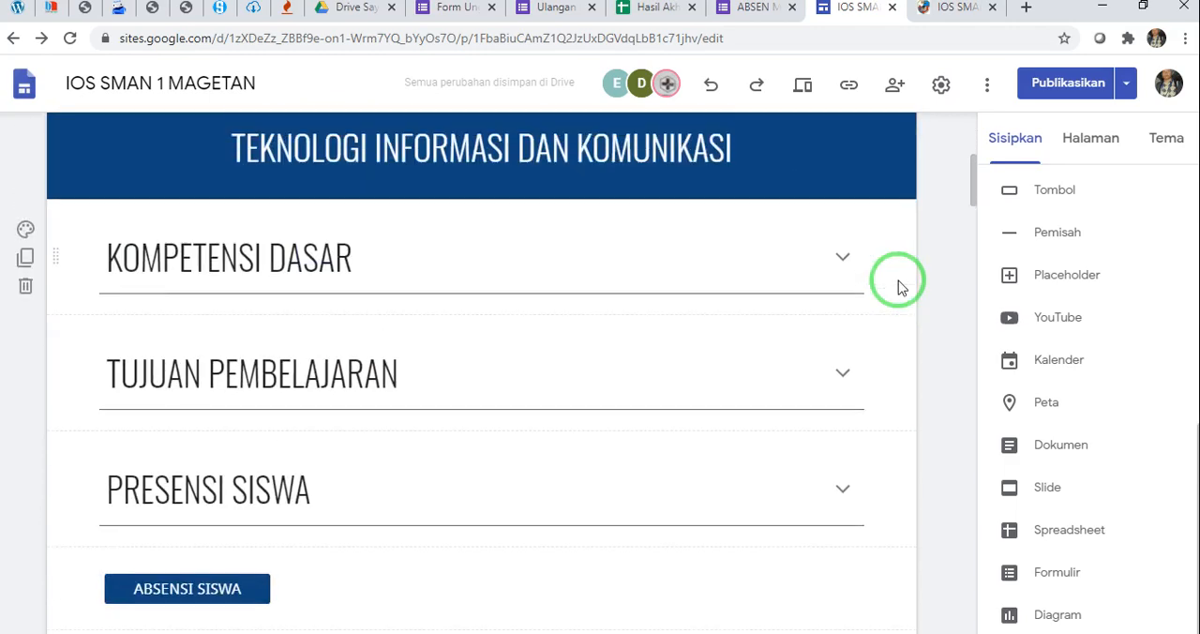
{"action": "scroll", "coordinate": [897, 286], "scroll_direction": "down", "scroll_amount": 3}
{"action": "scroll", "coordinate": [890, 318], "scroll_direction": "up", "scroll_amount": 5}
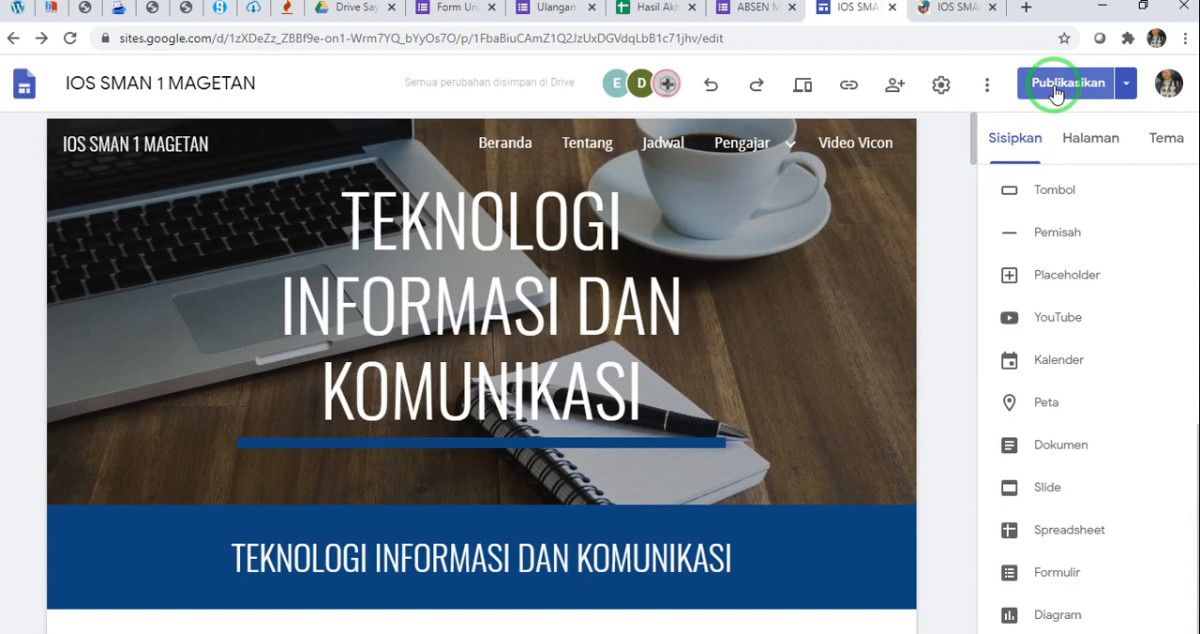
{"action": "left_click", "coordinate": [1056, 89]}
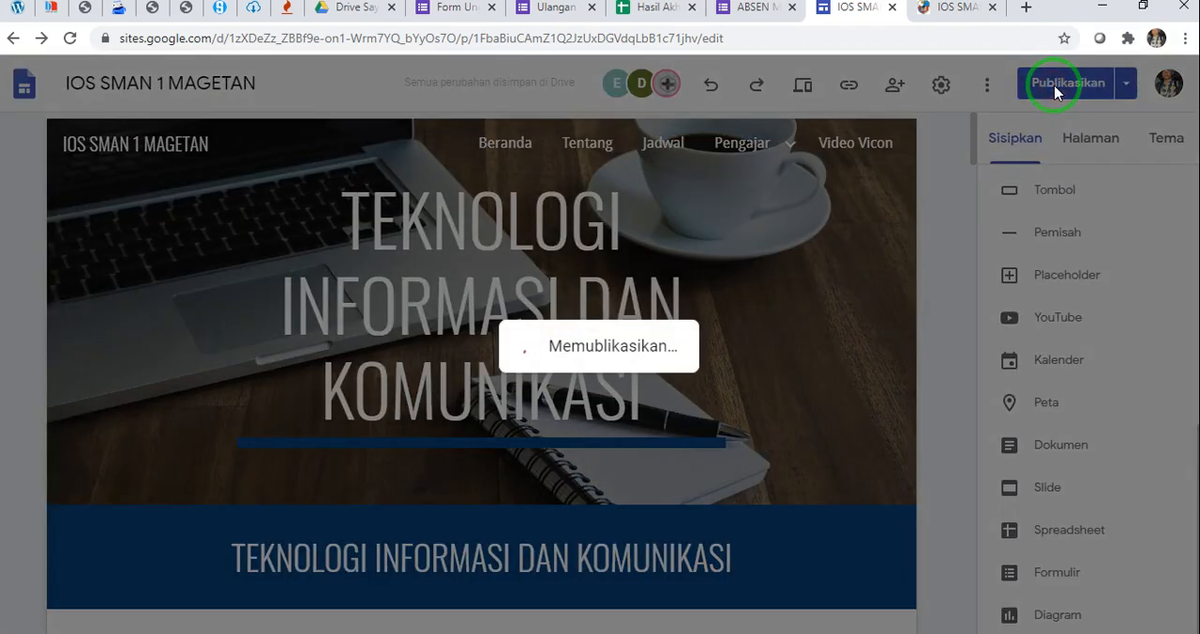
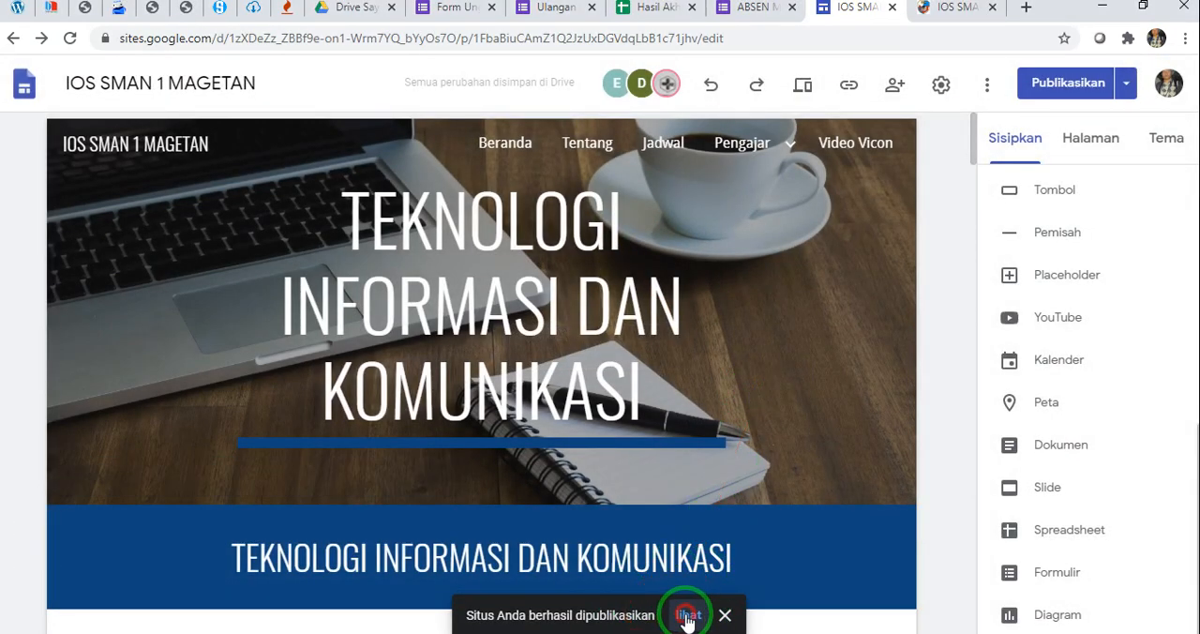
Open the published site and check the Teknologi Informasi dan Komunikasi page from its header banner to the opening section headings
{"action": "left_click", "coordinate": [687, 616]}
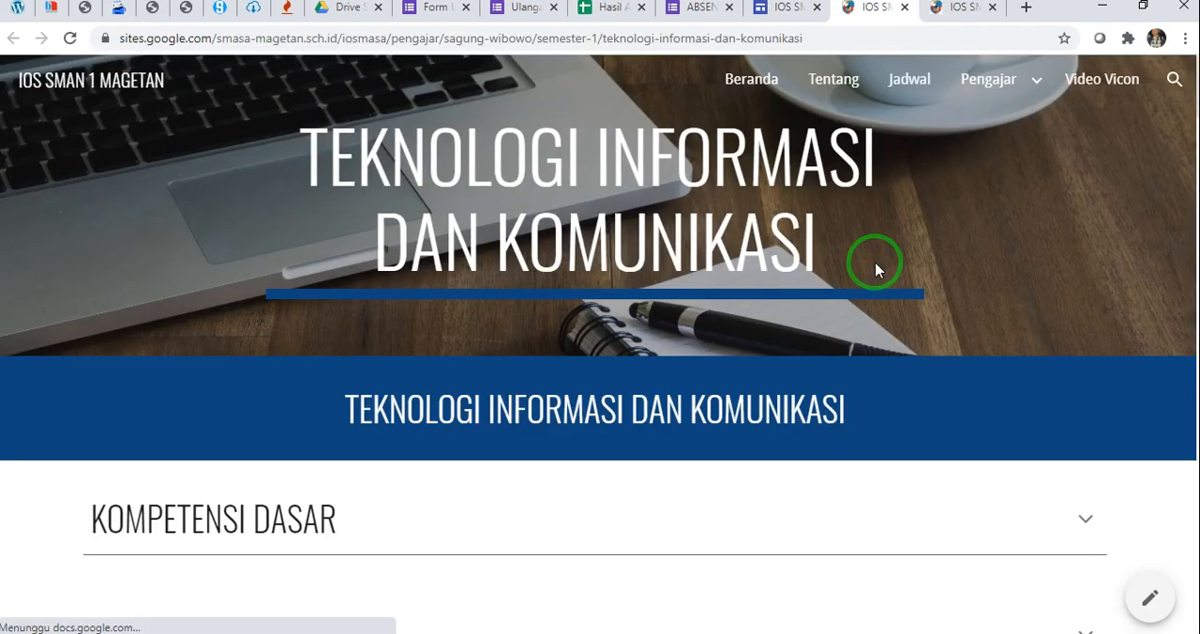
{"action": "scroll", "coordinate": [875, 261], "scroll_direction": "down", "scroll_amount": 4}
{"action": "scroll", "coordinate": [872, 275], "scroll_direction": "up", "scroll_amount": 4}
{"action": "scroll", "coordinate": [872, 276], "scroll_direction": "down", "scroll_amount": 2}
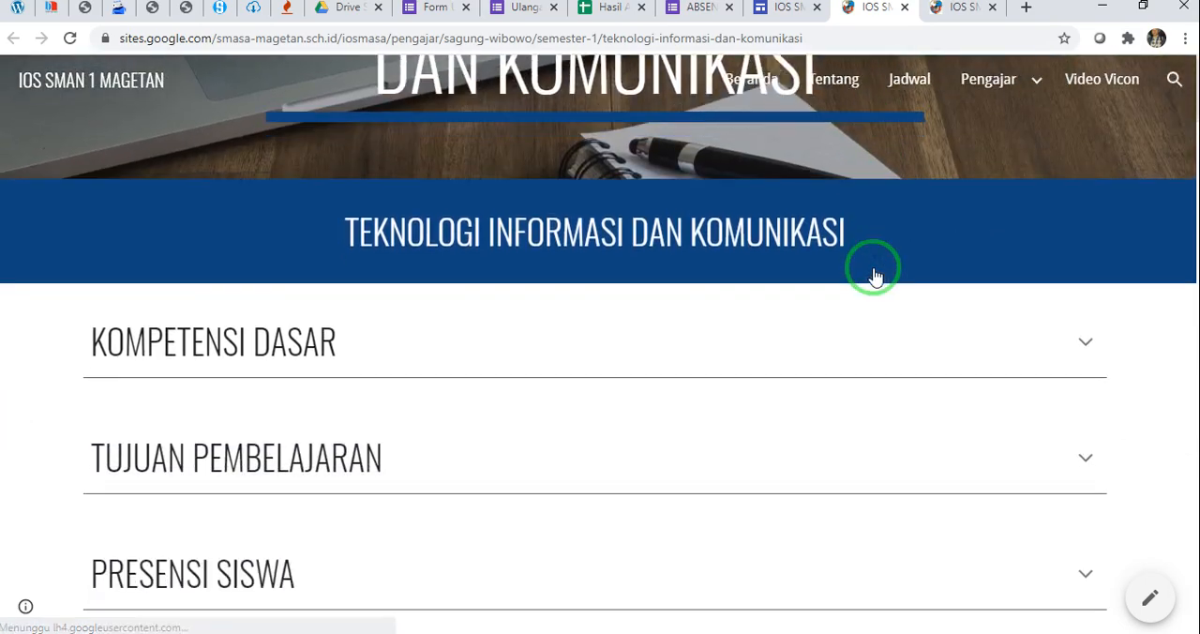
{"action": "scroll", "coordinate": [872, 270], "scroll_direction": "down", "scroll_amount": 2}
{"action": "scroll", "coordinate": [873, 269], "scroll_direction": "up", "scroll_amount": 3}
{"action": "scroll", "coordinate": [873, 271], "scroll_direction": "down", "scroll_amount": 4}
{"action": "scroll", "coordinate": [1077, 319], "scroll_direction": "up", "scroll_amount": 1}
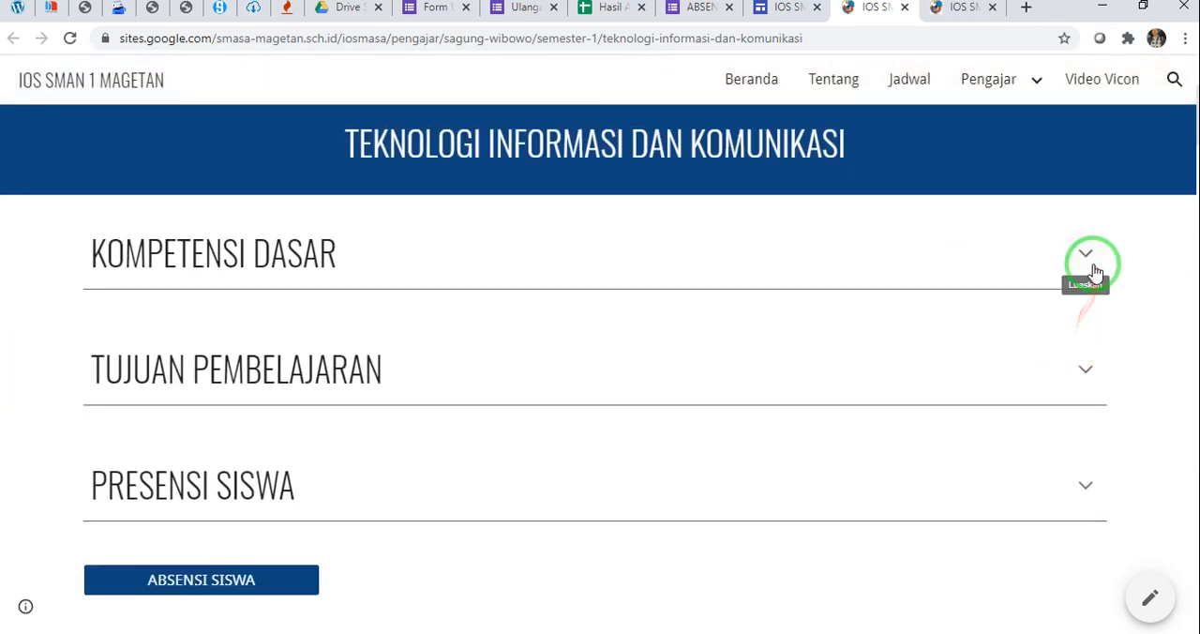
Test expanding and collapsing the KOMPETENSI DASAR, TUJUAN PEMBELAJARAN and PRESENSI SISWA sections on the published page
{"action": "left_click", "coordinate": [1087, 255]}
{"action": "left_click", "coordinate": [1093, 261]}
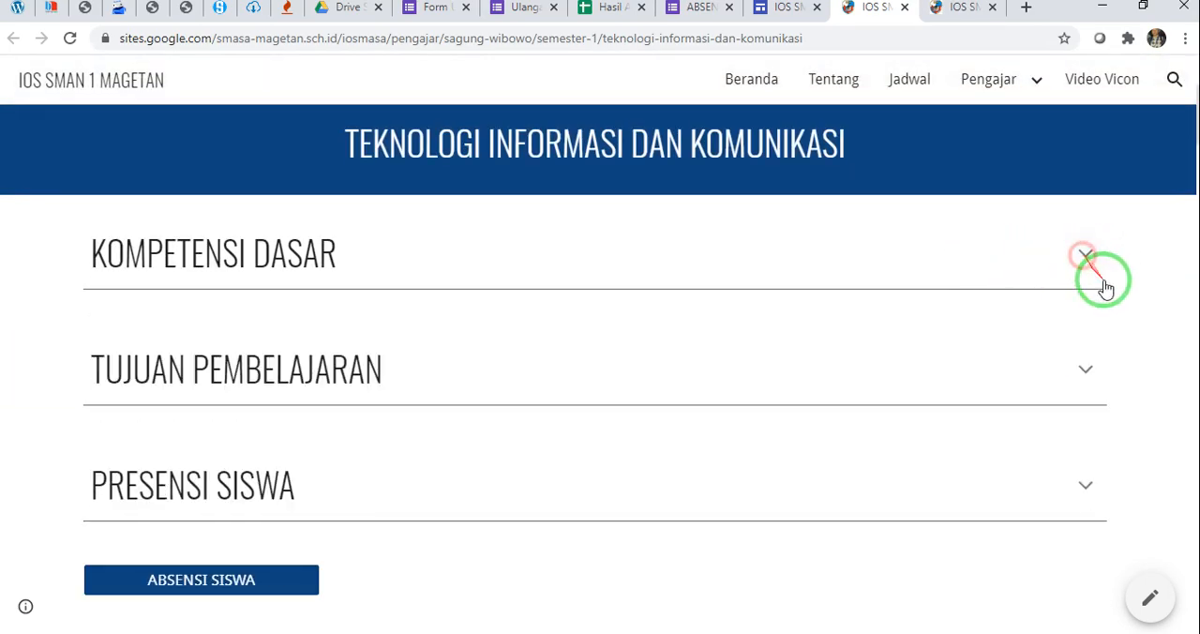
{"action": "scroll", "coordinate": [1094, 275], "scroll_direction": "down", "scroll_amount": 1}
{"action": "left_click", "coordinate": [1094, 277]}
{"action": "left_click", "coordinate": [1095, 281]}
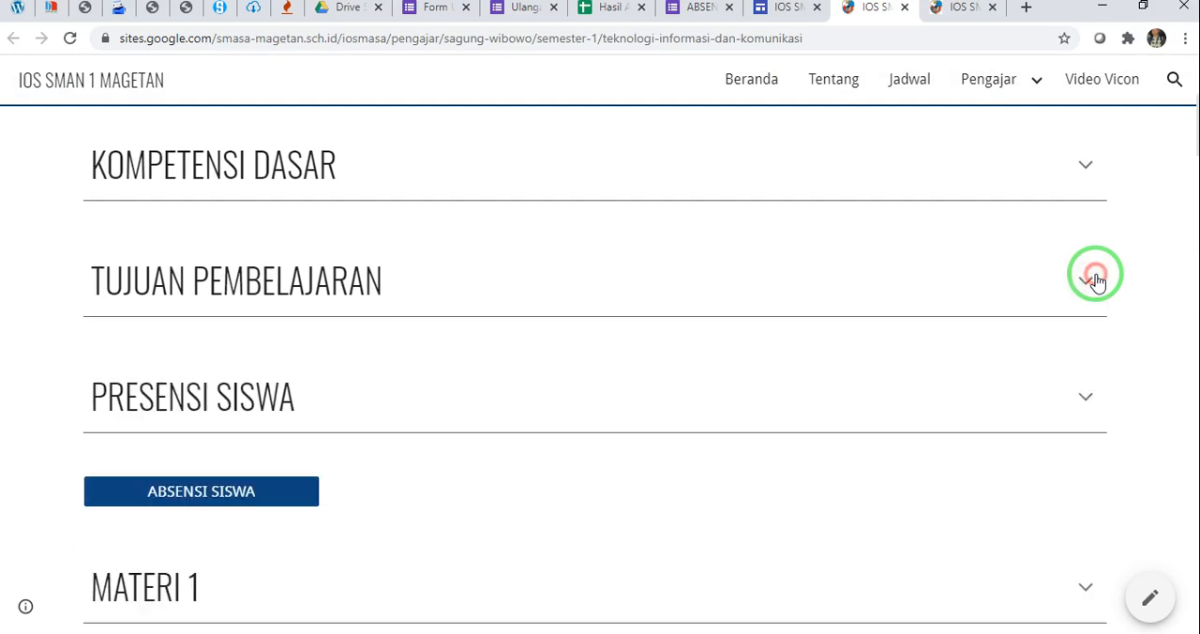
{"action": "scroll", "coordinate": [1092, 271], "scroll_direction": "down", "scroll_amount": 2}
{"action": "left_click", "coordinate": [1075, 214]}
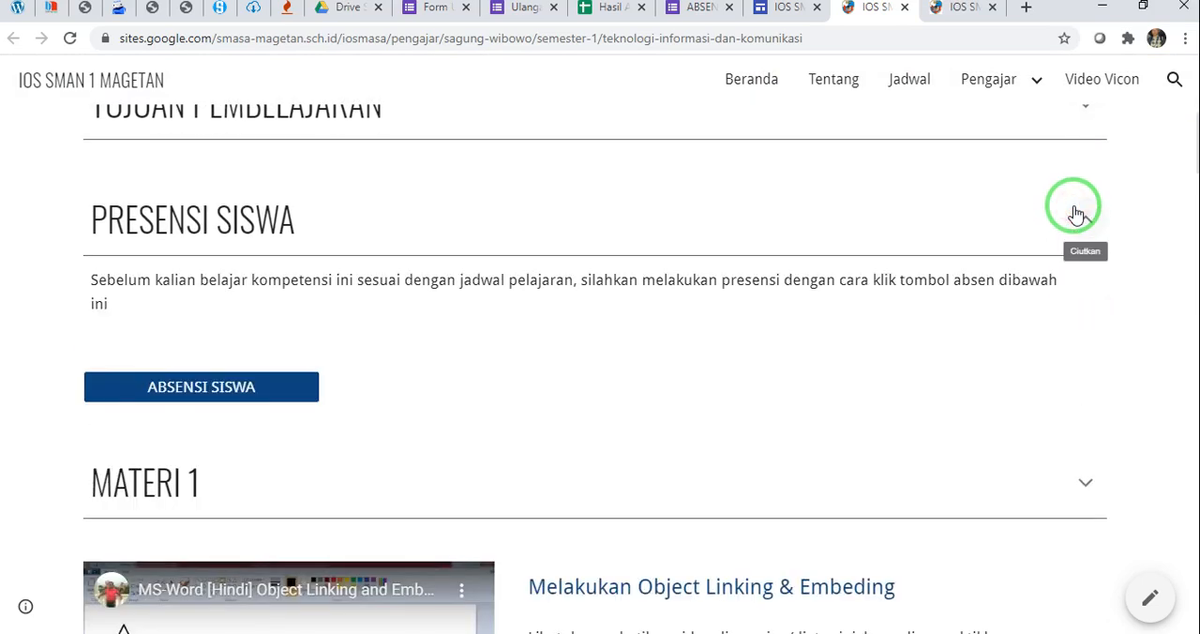
{"action": "left_click", "coordinate": [1076, 214]}
Review the published page from the ABSENSI SISWA button through the MATERI 1 videos and MATERI 2 documents to the WEBINAR section
{"action": "scroll", "coordinate": [562, 294], "scroll_direction": "down", "scroll_amount": 2}
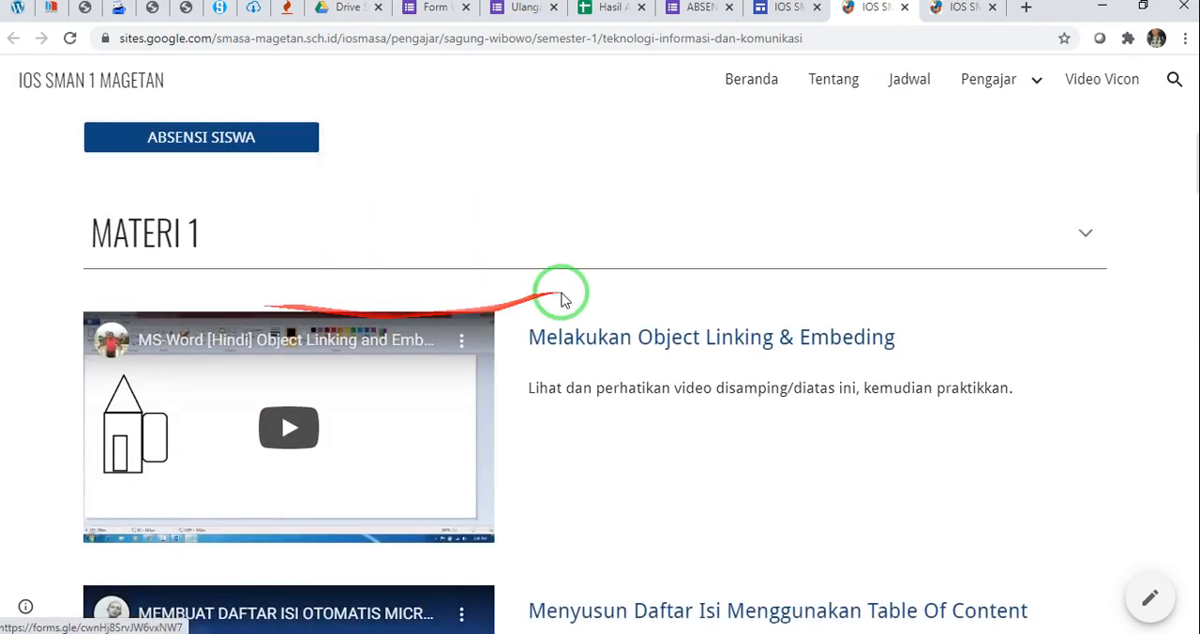
{"action": "scroll", "coordinate": [543, 353], "scroll_direction": "down", "scroll_amount": 5}
{"action": "scroll", "coordinate": [542, 356], "scroll_direction": "down", "scroll_amount": 5}
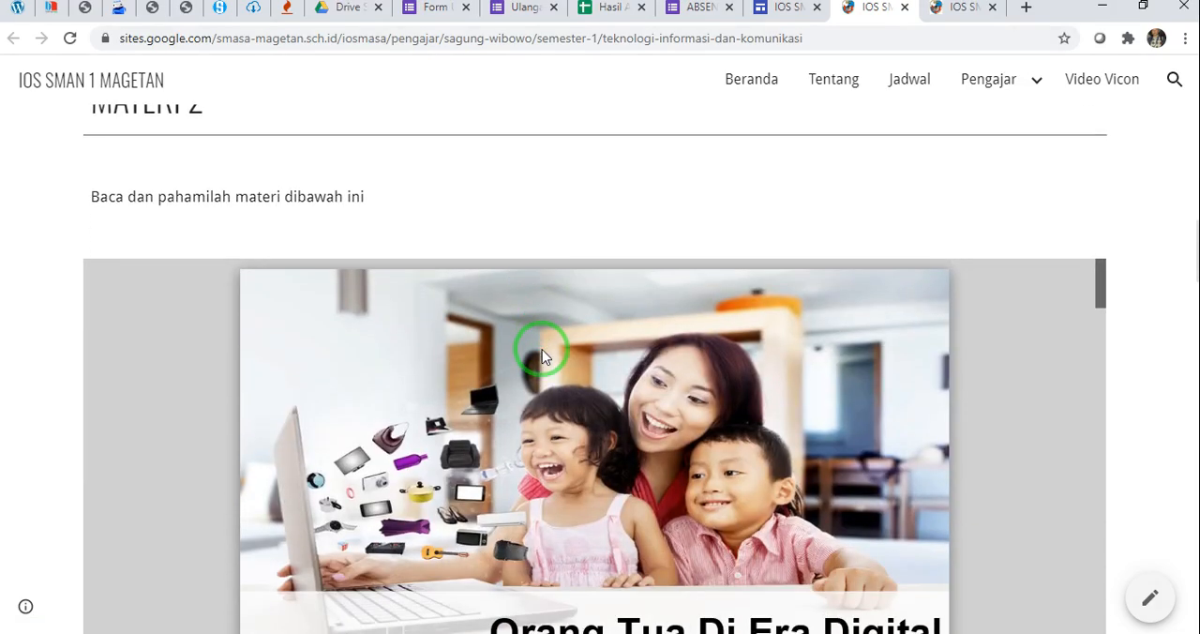
{"action": "scroll", "coordinate": [1059, 361], "scroll_direction": "down", "scroll_amount": 10}
{"action": "scroll", "coordinate": [1012, 323], "scroll_direction": "down", "scroll_amount": 4}
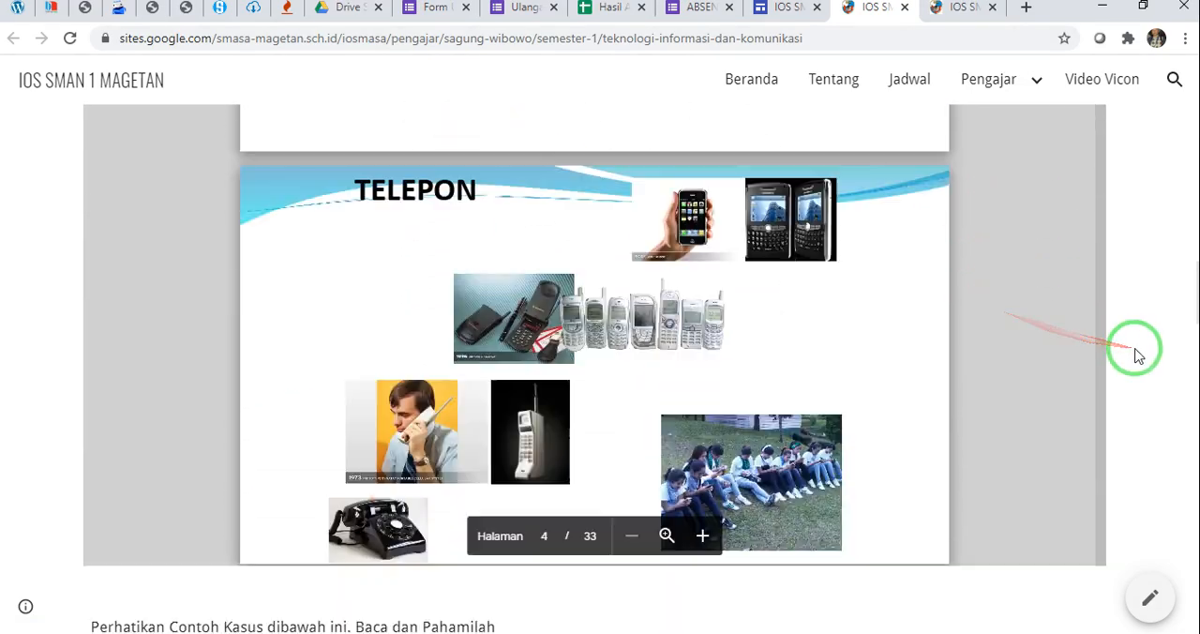
{"action": "scroll", "coordinate": [1134, 348], "scroll_direction": "down", "scroll_amount": 5}
{"action": "scroll", "coordinate": [1132, 401], "scroll_direction": "down", "scroll_amount": 3}
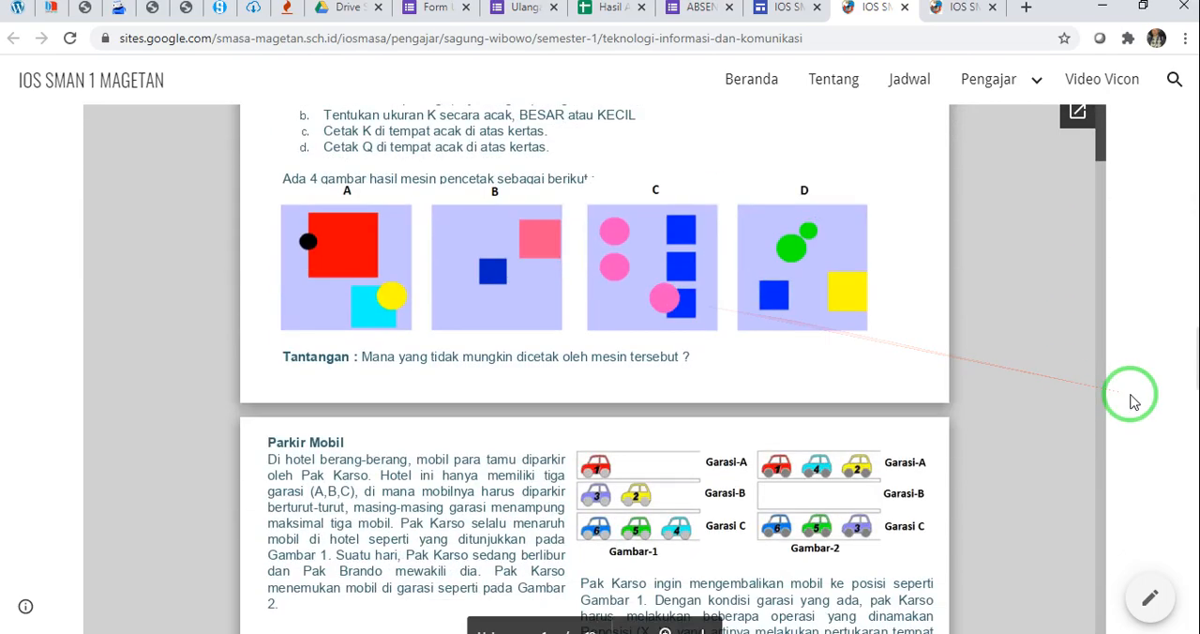
{"action": "scroll", "coordinate": [1123, 398], "scroll_direction": "down", "scroll_amount": 7}
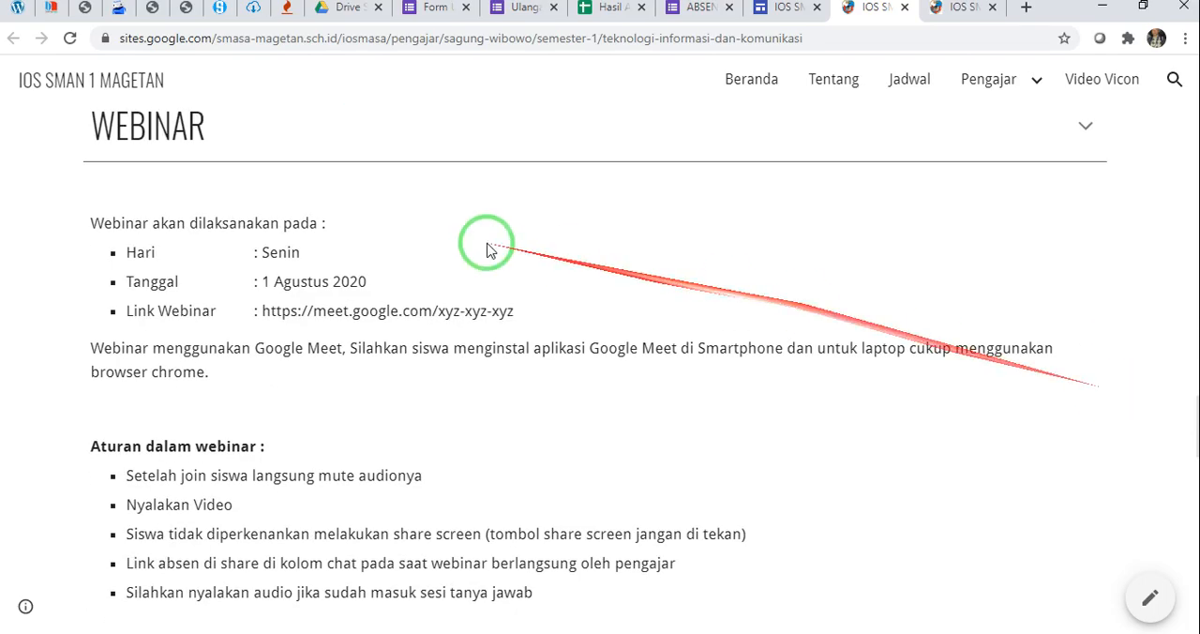
Review the published WEBINAR rules, PENUGASAN MANDIRI, PENGUMPULAN TUGAS and AYO BERLATIH sections down to UJI KOMPETENSI
{"action": "scroll", "coordinate": [487, 249], "scroll_direction": "down", "scroll_amount": 5}
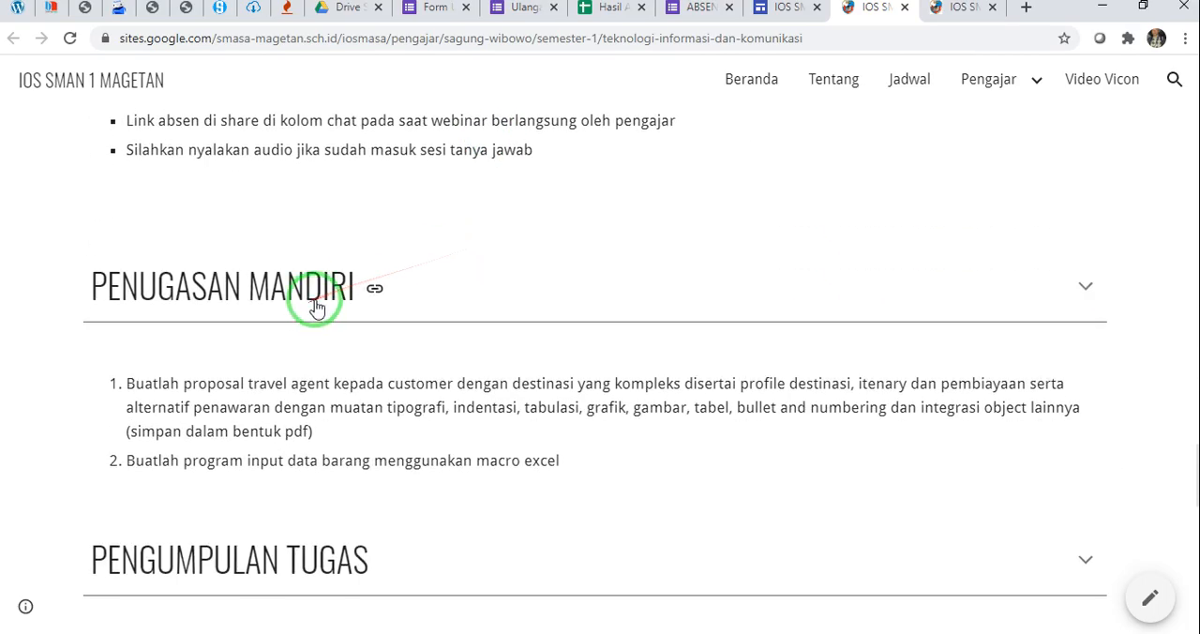
{"action": "scroll", "coordinate": [395, 314], "scroll_direction": "down", "scroll_amount": 1}
{"action": "scroll", "coordinate": [394, 314], "scroll_direction": "down", "scroll_amount": 2}
{"action": "scroll", "coordinate": [323, 401], "scroll_direction": "down", "scroll_amount": 1}
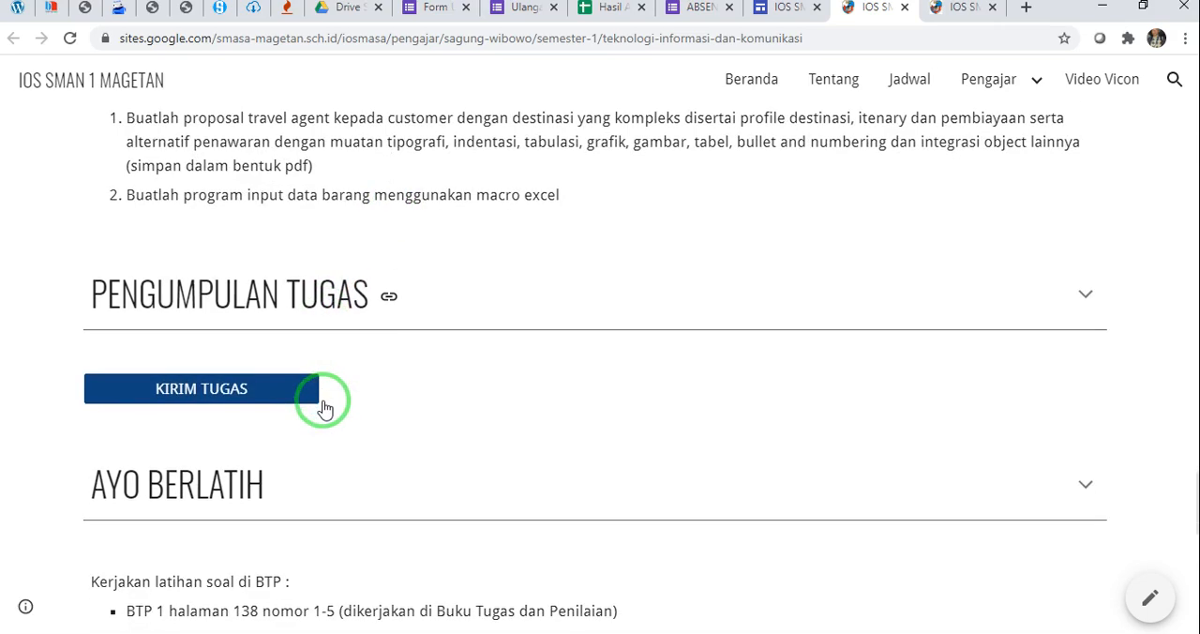
{"action": "scroll", "coordinate": [323, 401], "scroll_direction": "down", "scroll_amount": 3}
{"action": "scroll", "coordinate": [270, 282], "scroll_direction": "down", "scroll_amount": 2}
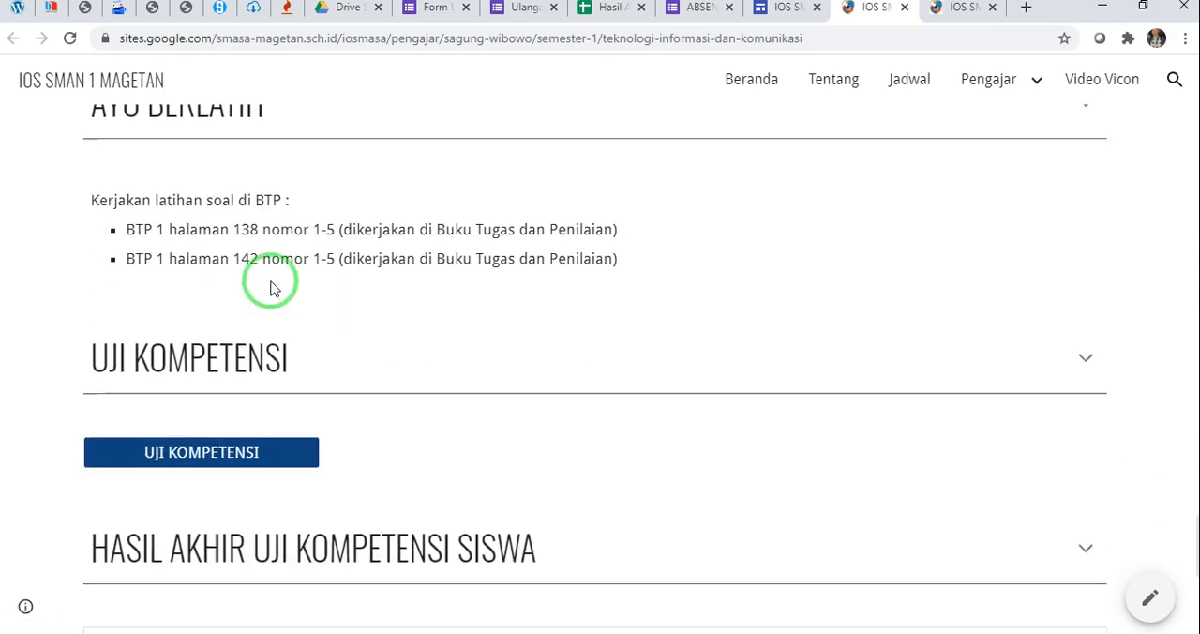
Examine the UJI KOMPETENSI button and the embedded Hasil Akhir Kompetensi Siswa table, and return to the page's header banner
{"action": "scroll", "coordinate": [270, 362], "scroll_direction": "down", "scroll_amount": 4}
{"action": "scroll", "coordinate": [766, 407], "scroll_direction": "down", "scroll_amount": 2}
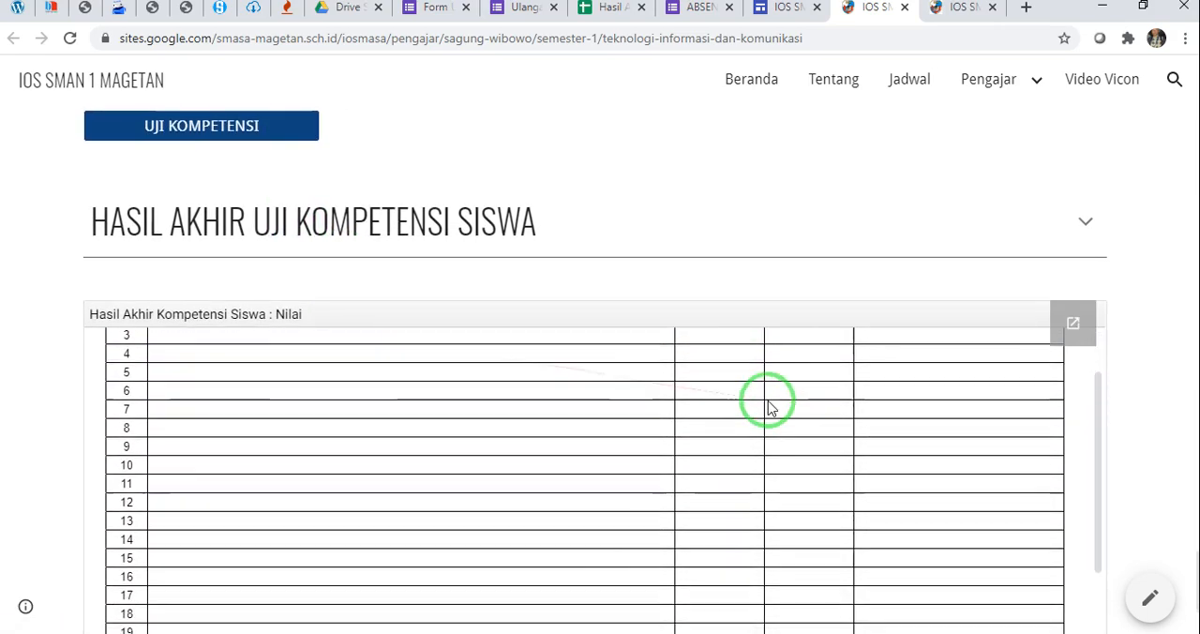
{"action": "scroll", "coordinate": [790, 380], "scroll_direction": "up", "scroll_amount": 2}
{"action": "scroll", "coordinate": [1131, 403], "scroll_direction": "down", "scroll_amount": 2}
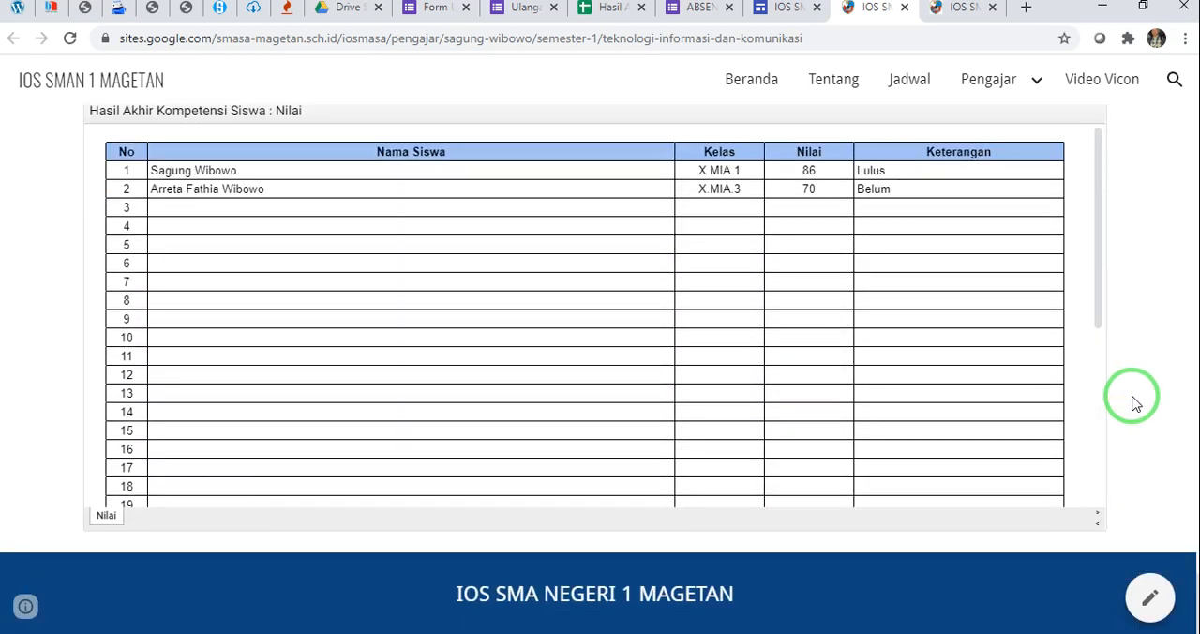
{"action": "scroll", "coordinate": [1131, 403], "scroll_direction": "up", "scroll_amount": 4}
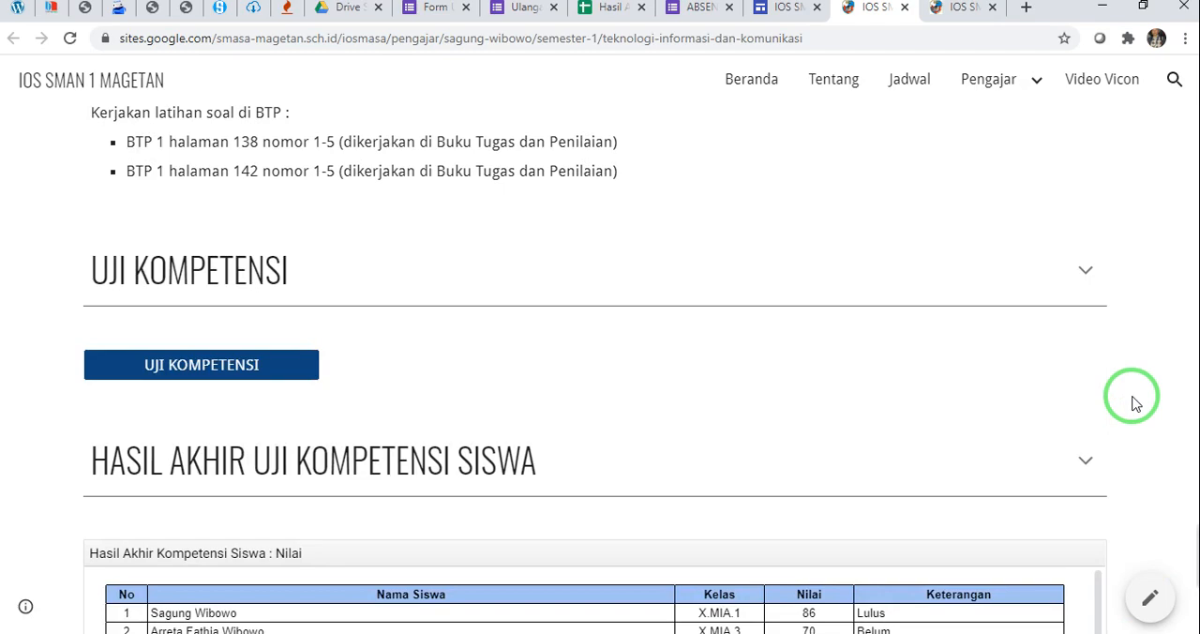
{"action": "scroll", "coordinate": [1136, 403], "scroll_direction": "down", "scroll_amount": 1}
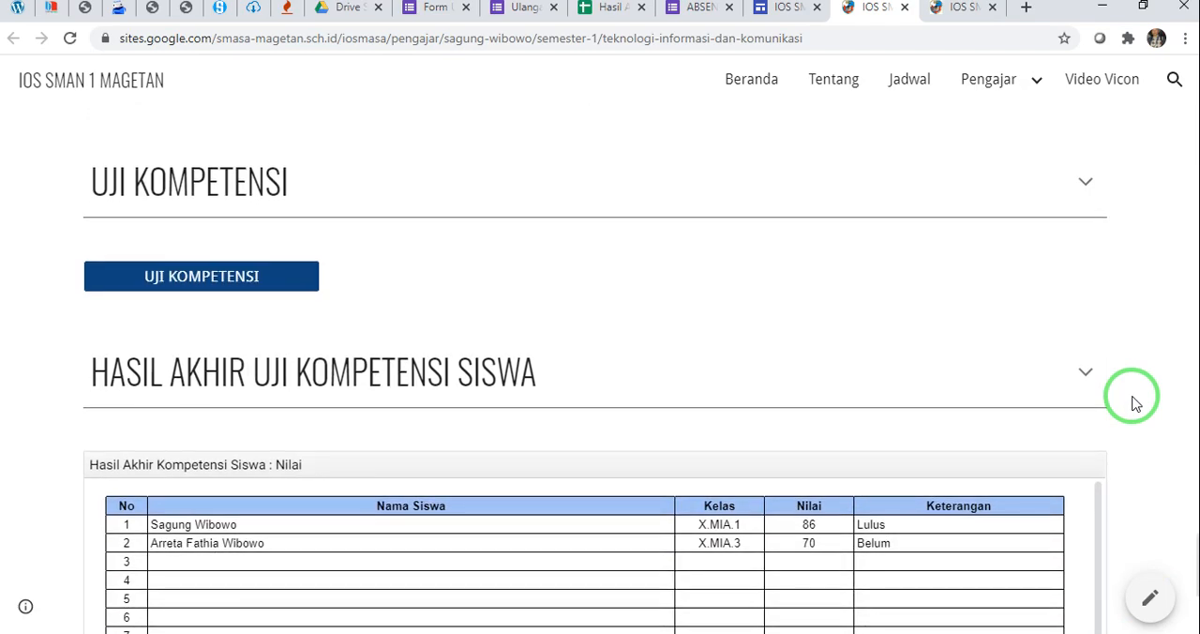
{"action": "scroll", "coordinate": [1136, 403], "scroll_direction": "up", "scroll_amount": 20}
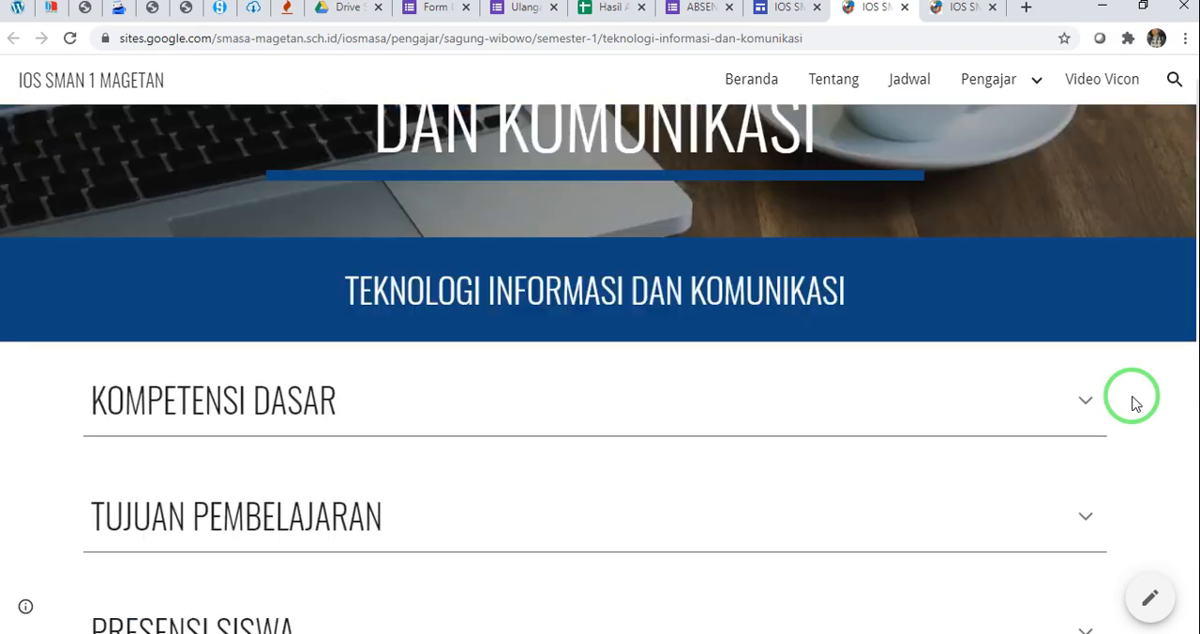
{"action": "scroll", "coordinate": [1136, 403], "scroll_direction": "up", "scroll_amount": 2}
Expand the Pengajar navigation through the teacher's entry and Semester 1 to check its subpage listing
{"action": "mouse_move", "coordinate": [1018, 101]}
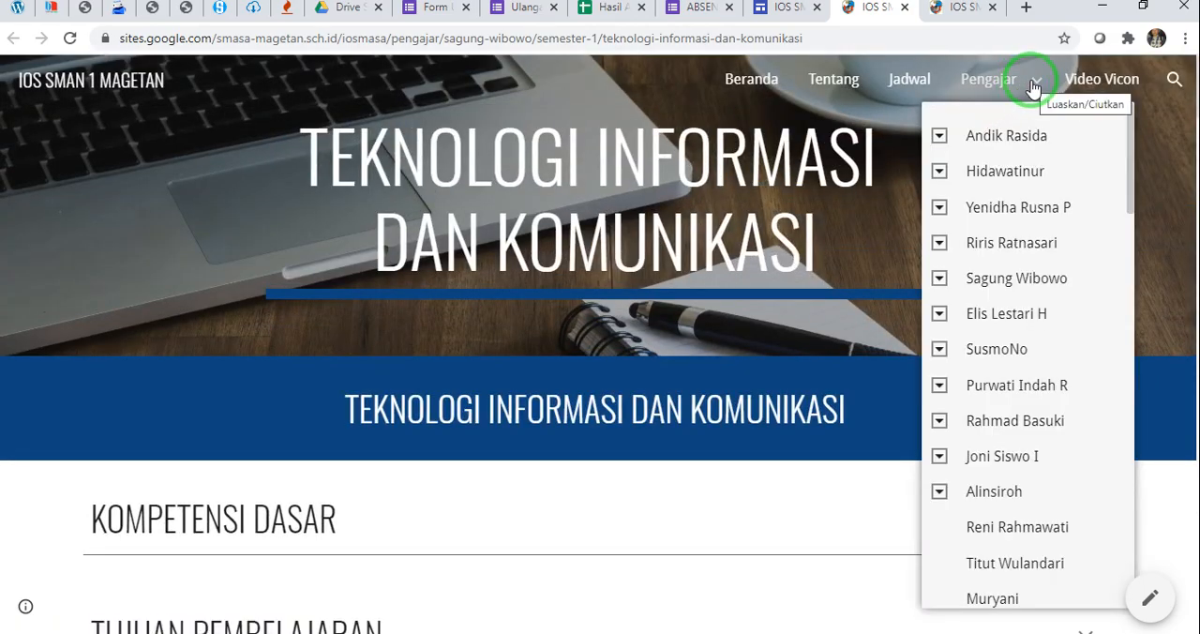
{"action": "left_click", "coordinate": [938, 279]}
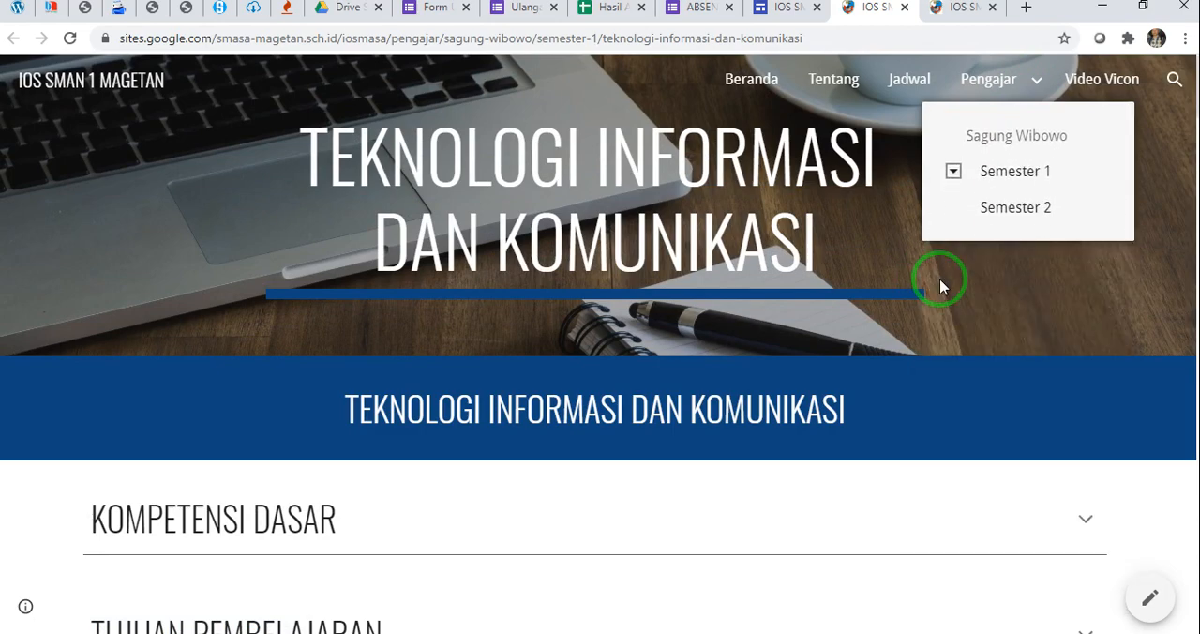
{"action": "left_click", "coordinate": [948, 168]}
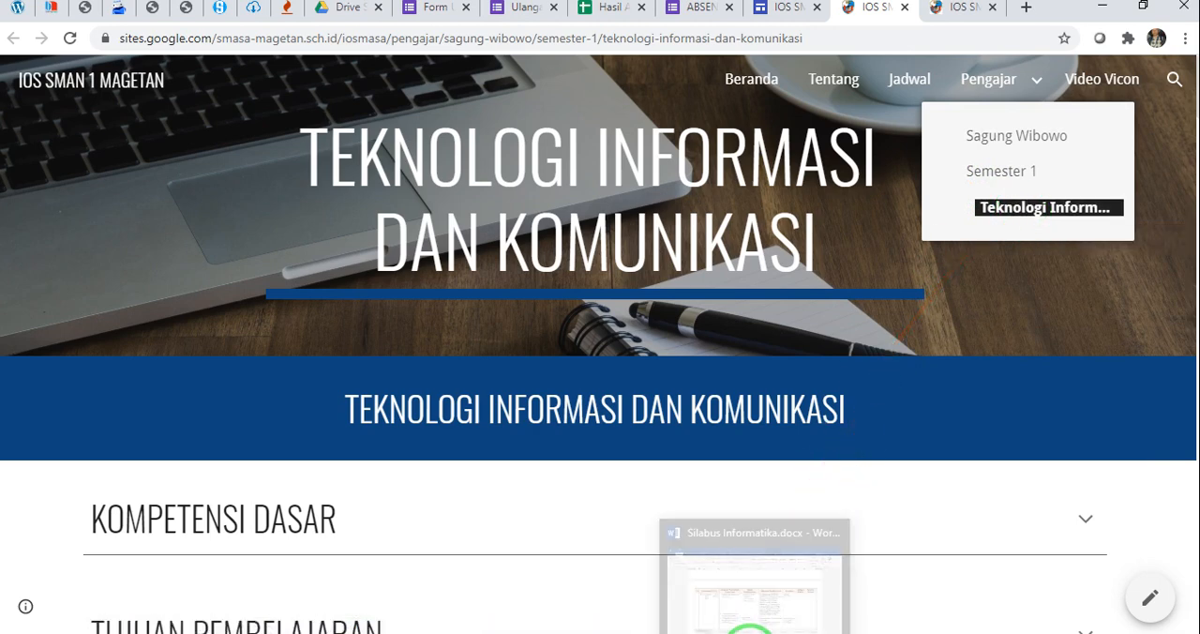
Switch to Silabus Informatika.docx in Word and look up the unit following Teknologi Informasi dan Komunikasi, highlighting the Teknik Komputer heading
{"action": "left_click", "coordinate": [775, 531]}
{"action": "scroll", "coordinate": [485, 407], "scroll_direction": "down", "scroll_amount": 3}
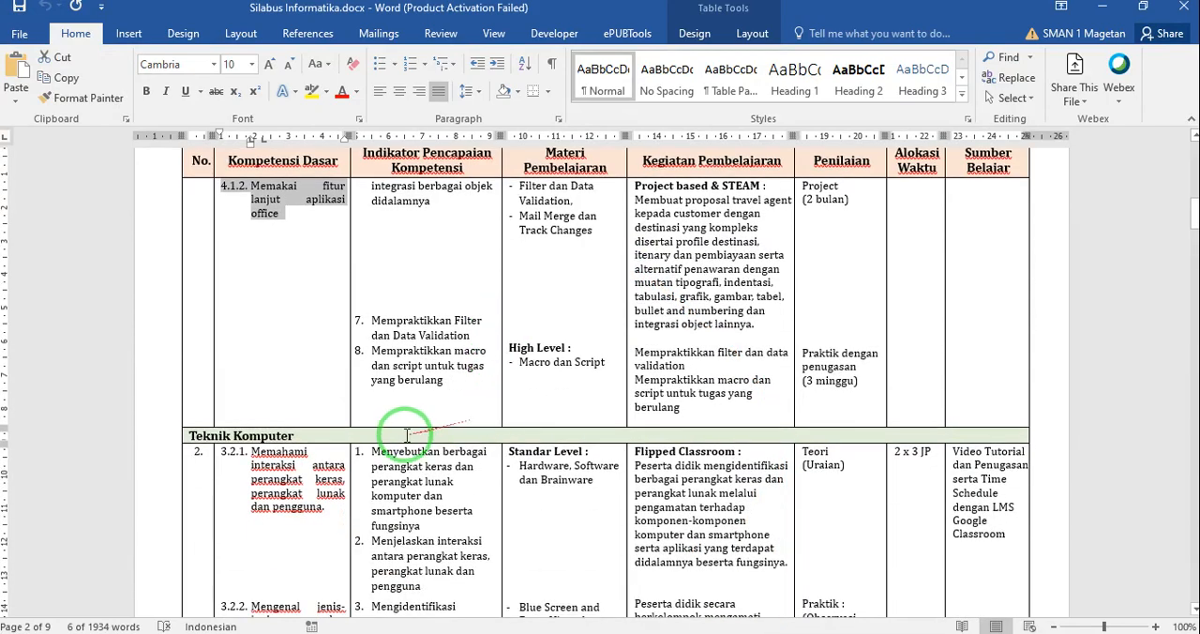
{"action": "scroll", "coordinate": [405, 435], "scroll_direction": "up", "scroll_amount": 5}
{"action": "scroll", "coordinate": [405, 435], "scroll_direction": "up", "scroll_amount": 9}
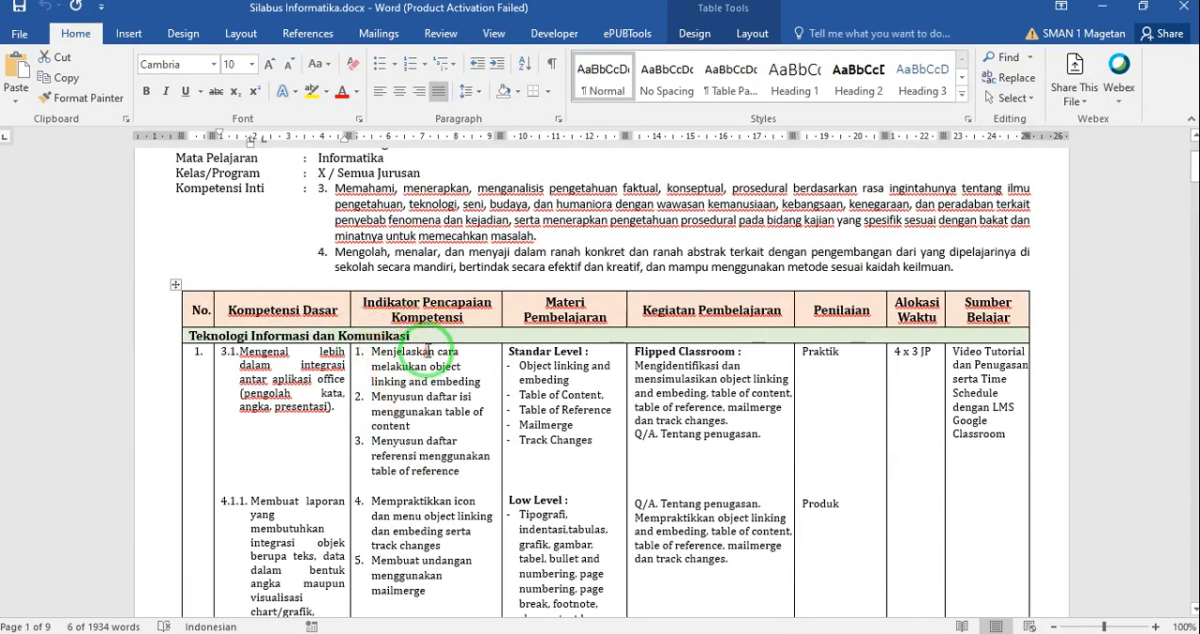
{"action": "left_click_drag", "start_coordinate": [428, 338], "coordinate": [231, 340]}
{"action": "scroll", "coordinate": [439, 457], "scroll_direction": "down", "scroll_amount": 8}
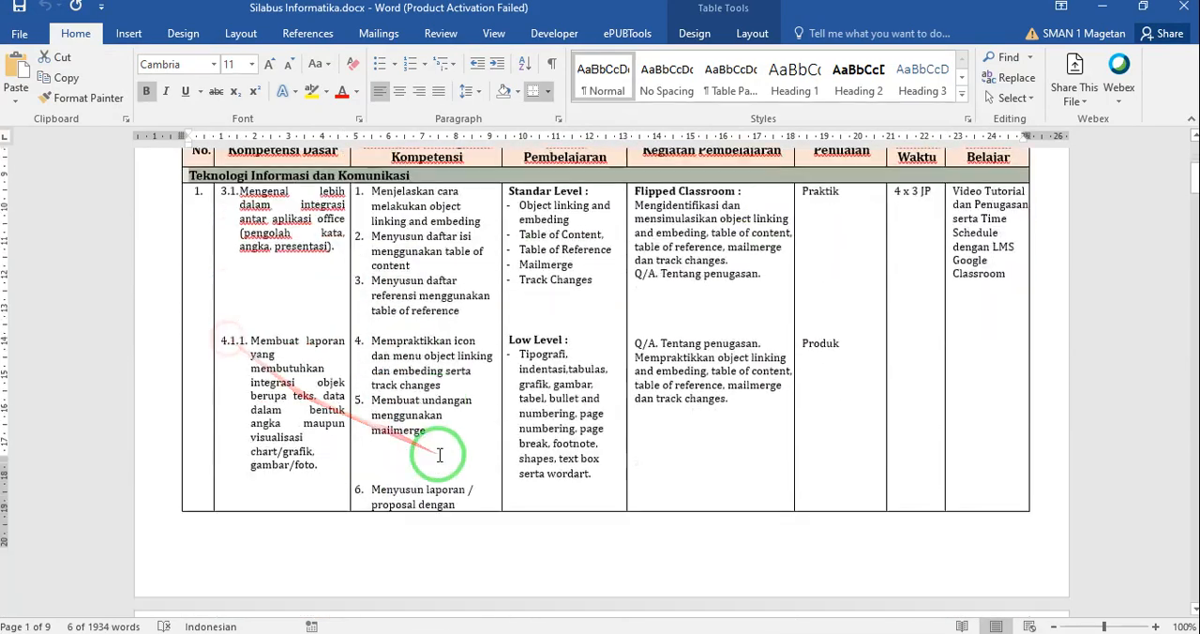
{"action": "scroll", "coordinate": [438, 459], "scroll_direction": "down", "scroll_amount": 8}
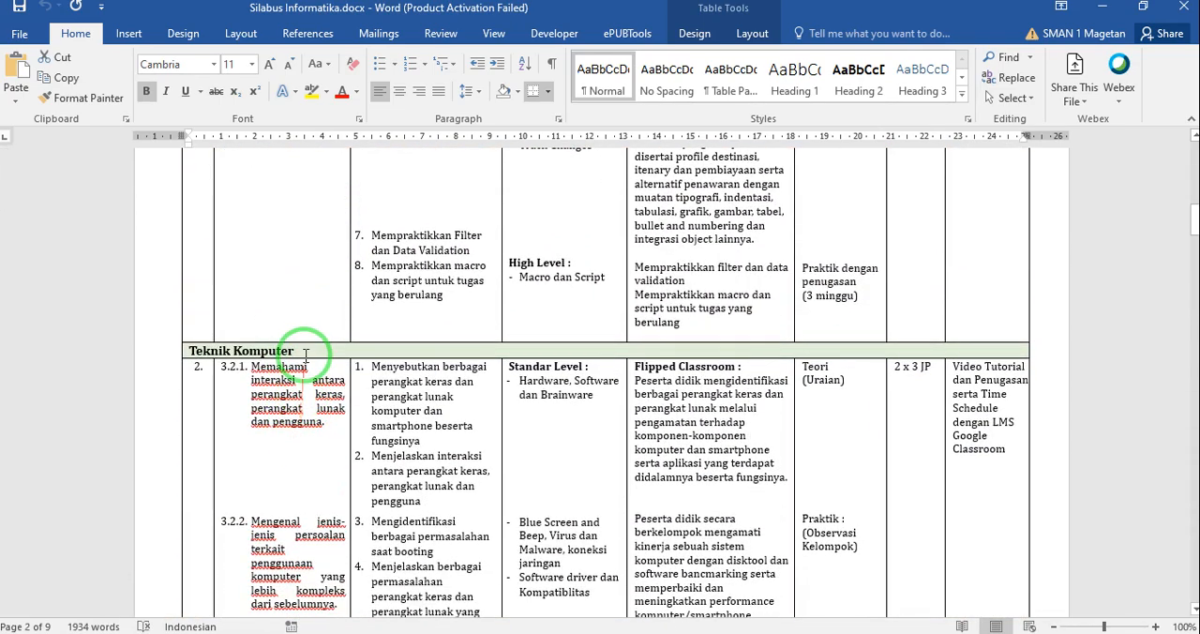
{"action": "left_click_drag", "start_coordinate": [253, 356], "coordinate": [199, 355]}
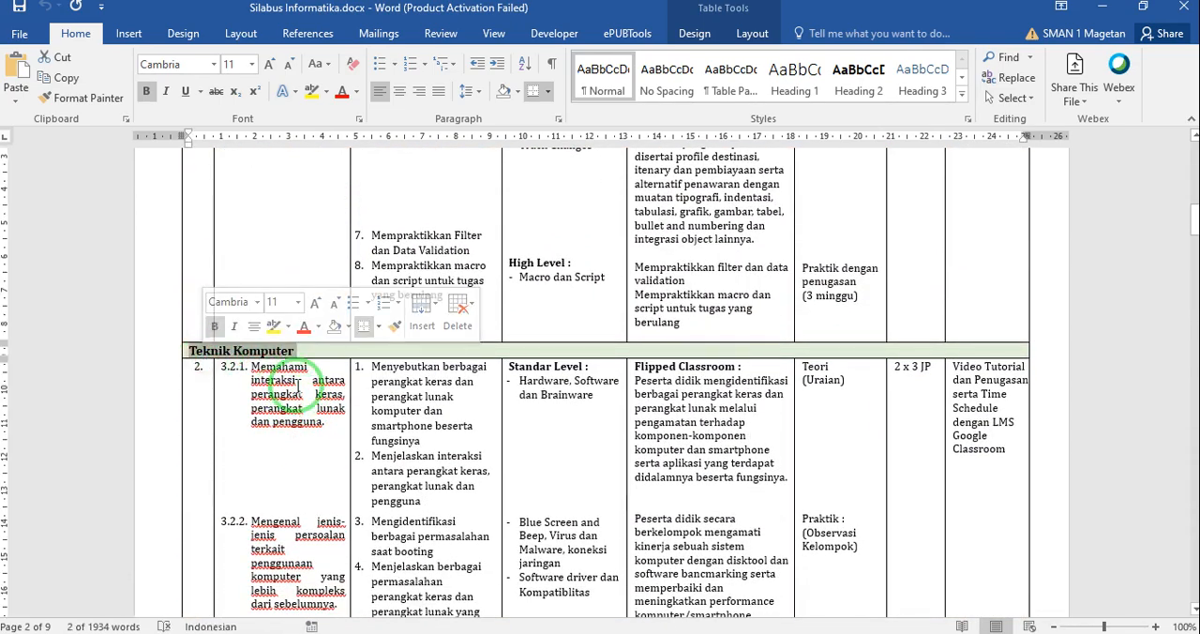
In the Google Sites editor, add a Teknik Komputer subpage under Semester 1 and place it directly above the hidden Teknologi Informasi page
{"action": "left_click", "coordinate": [677, 630]}
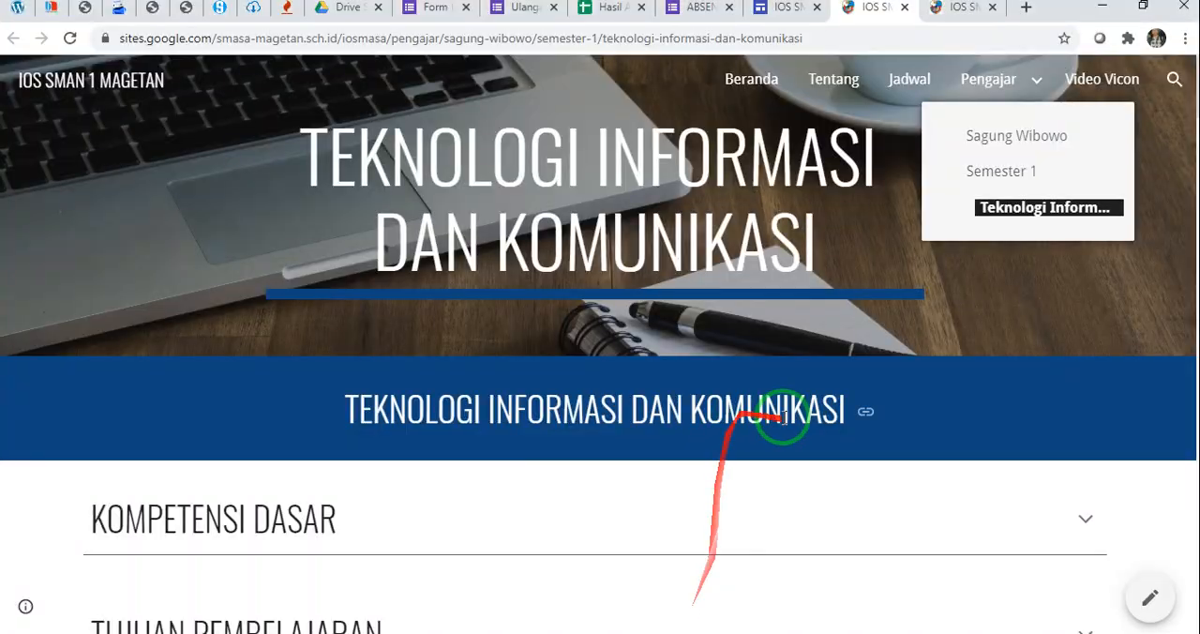
{"action": "left_click", "coordinate": [769, 9]}
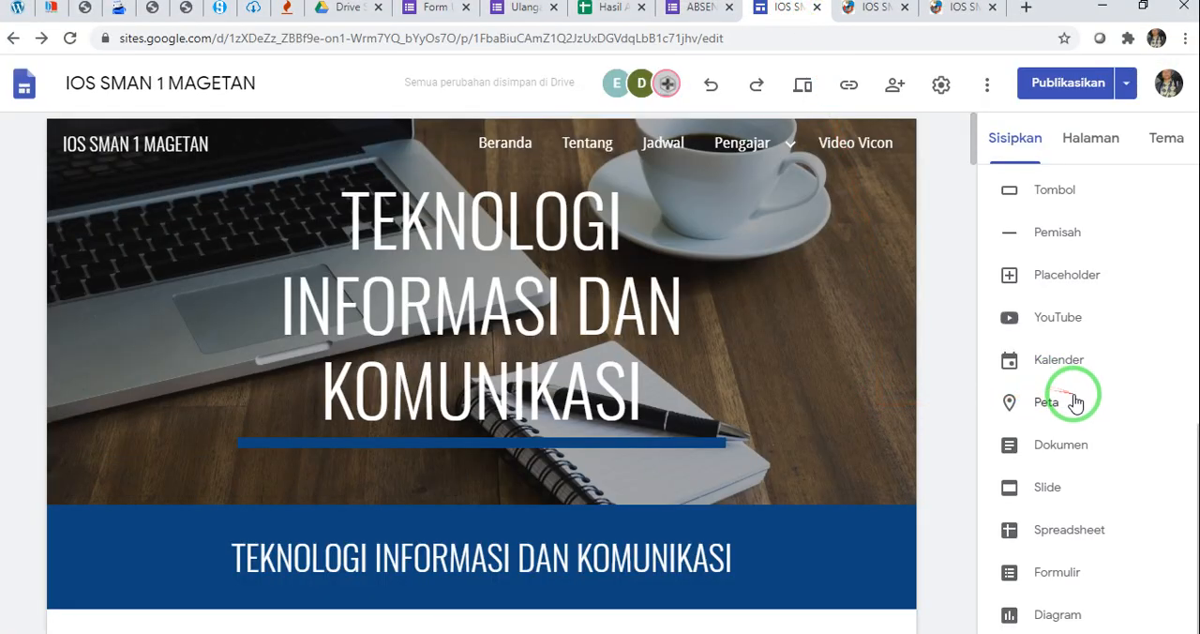
{"action": "left_click", "coordinate": [1088, 141]}
{"action": "scroll", "coordinate": [1012, 310], "scroll_direction": "down", "scroll_amount": 1}
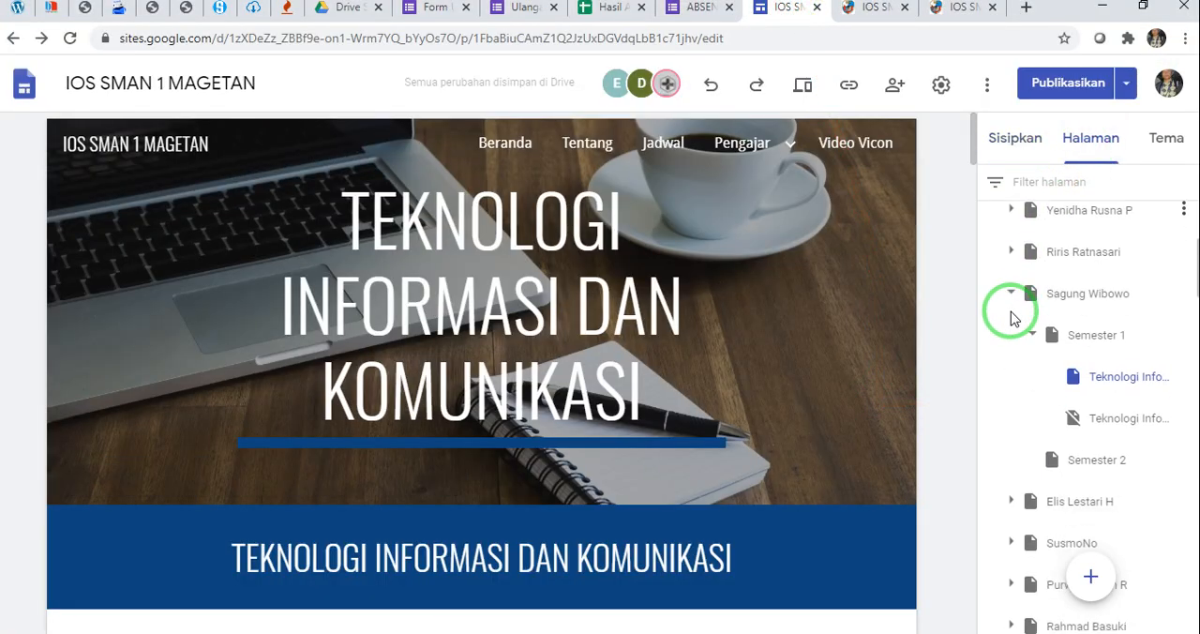
{"action": "left_click", "coordinate": [1113, 333]}
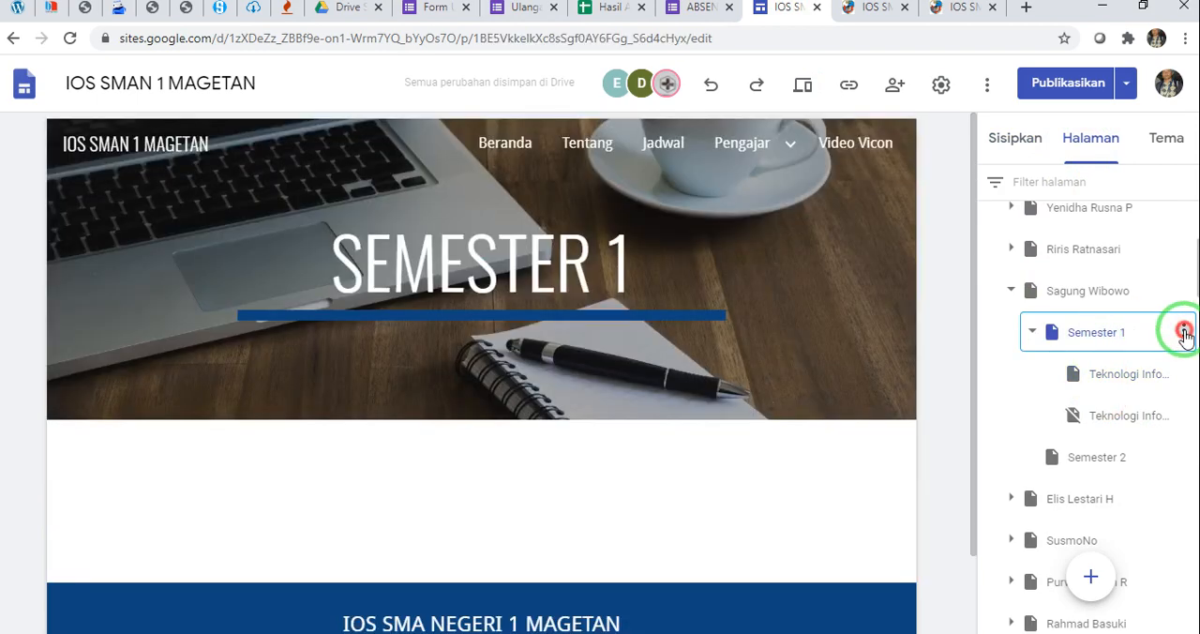
{"action": "left_click", "coordinate": [1183, 333]}
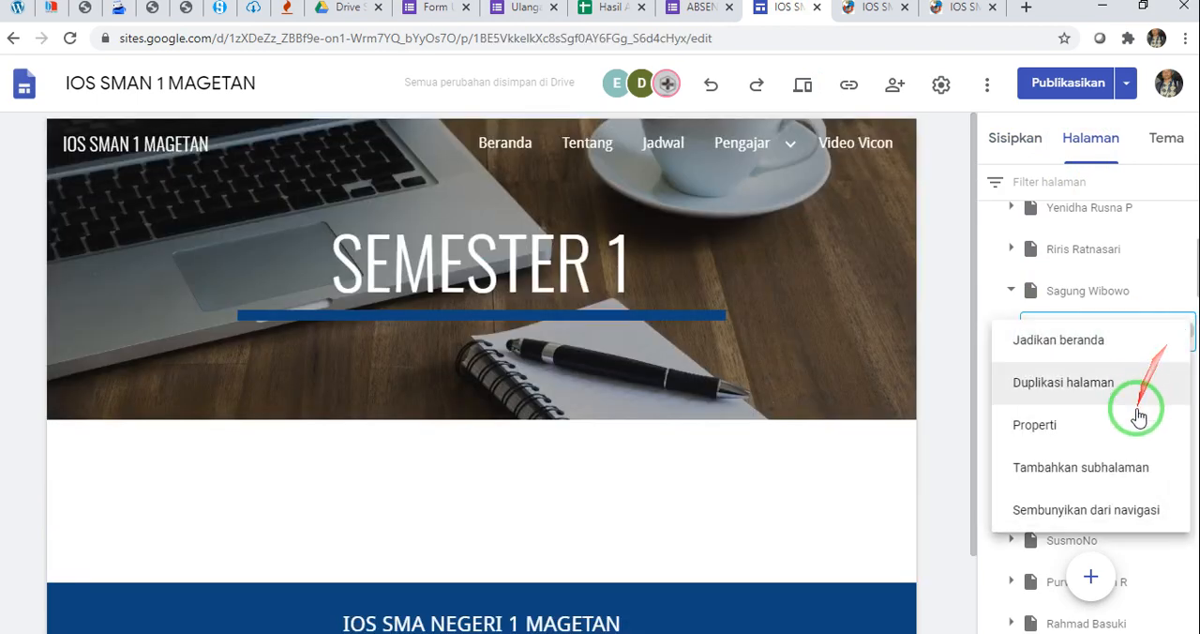
{"action": "left_click", "coordinate": [1128, 475]}
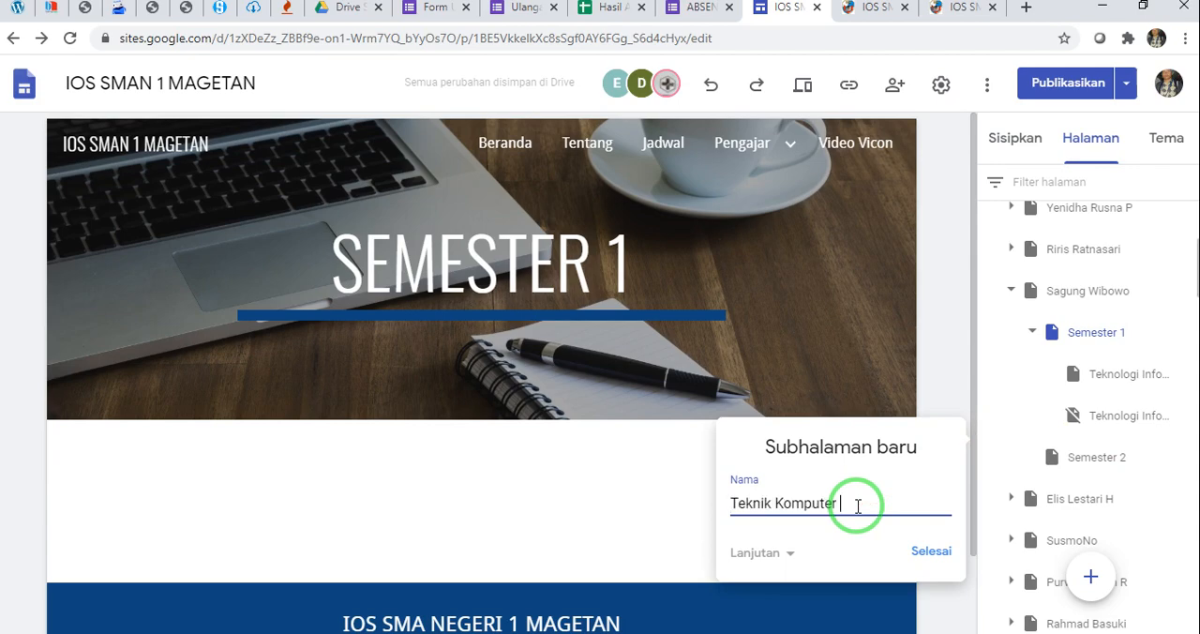
{"action": "left_click", "coordinate": [937, 551]}
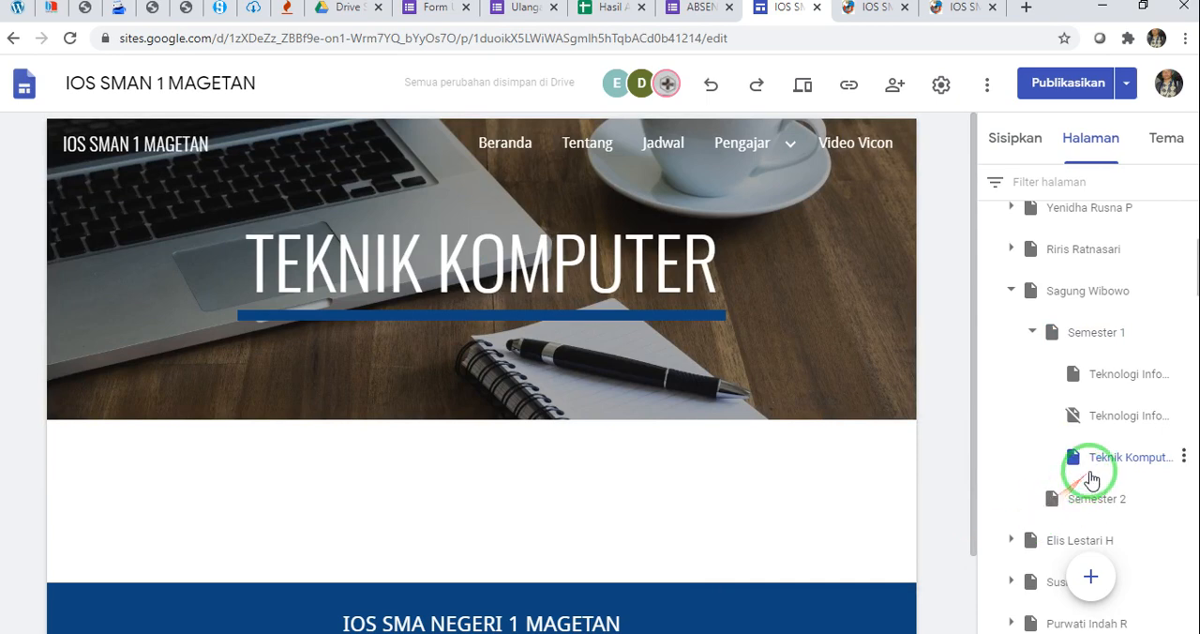
{"action": "left_click_drag", "start_coordinate": [1097, 473], "coordinate": [1108, 404]}
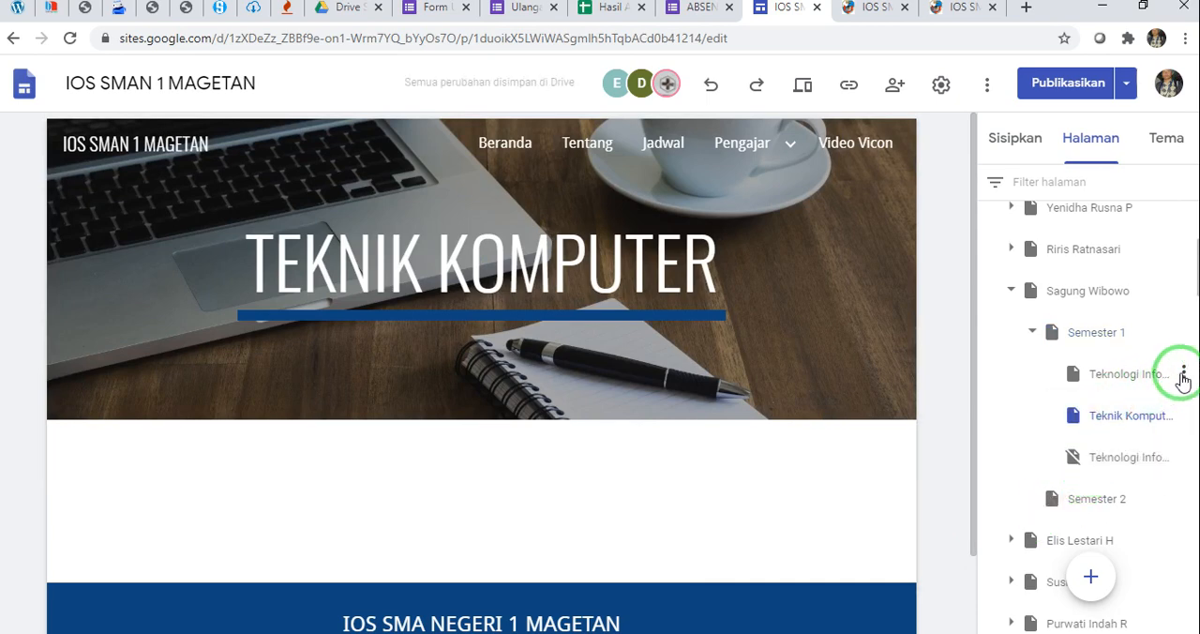
{"action": "left_click", "coordinate": [1180, 375]}
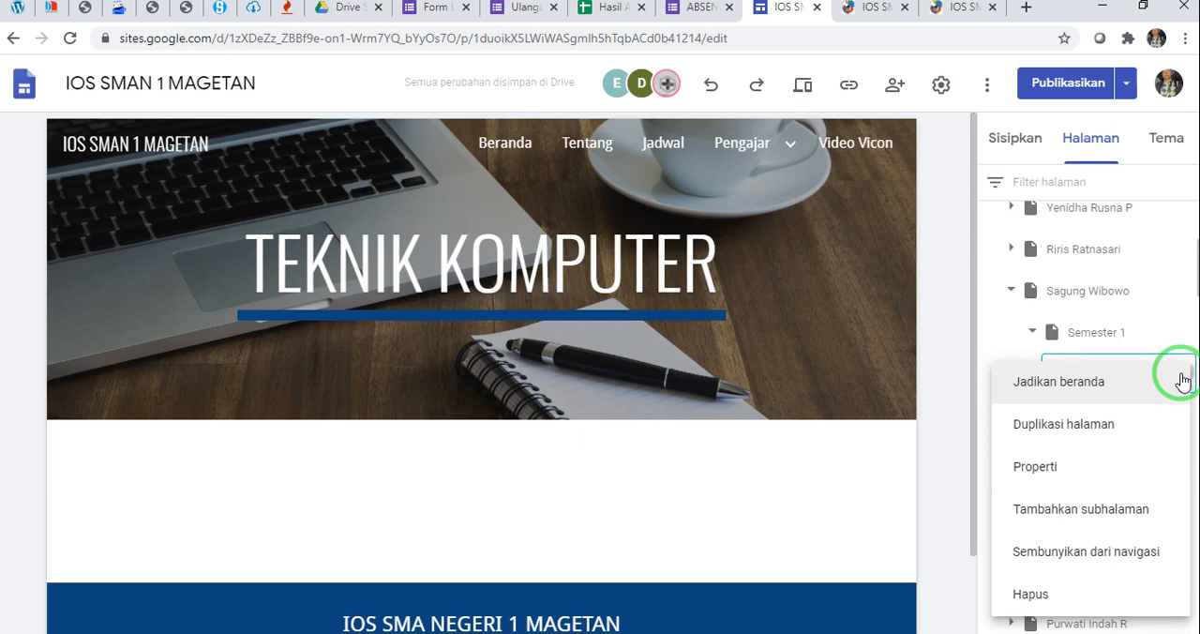
{"action": "left_click", "coordinate": [955, 358]}
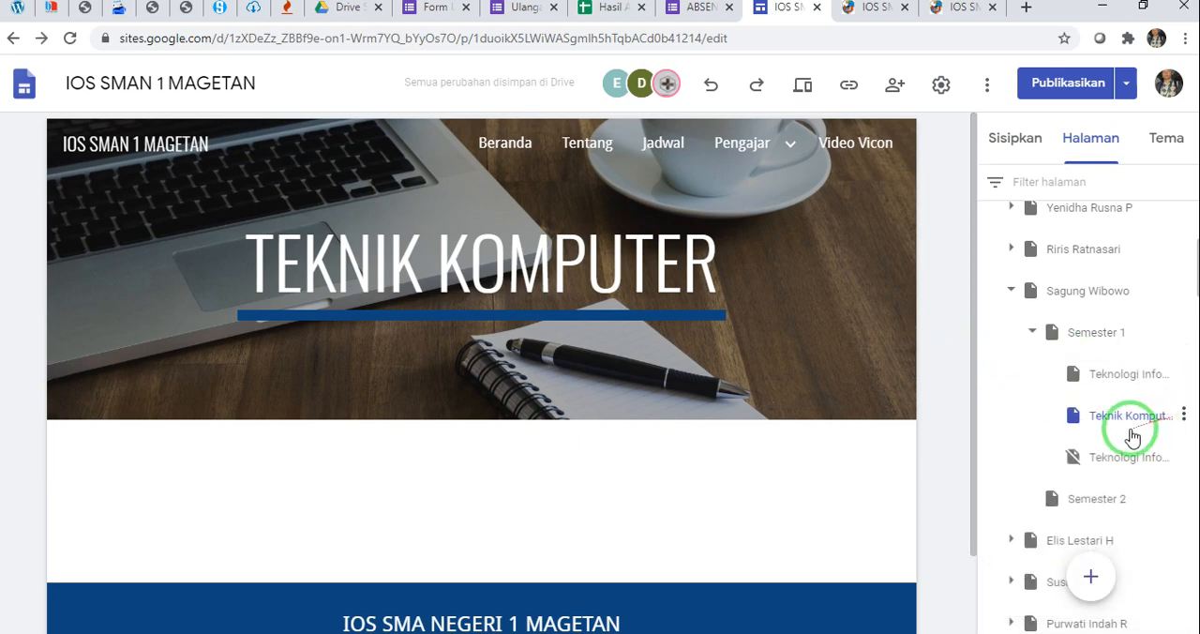
{"action": "left_click", "coordinate": [1183, 373]}
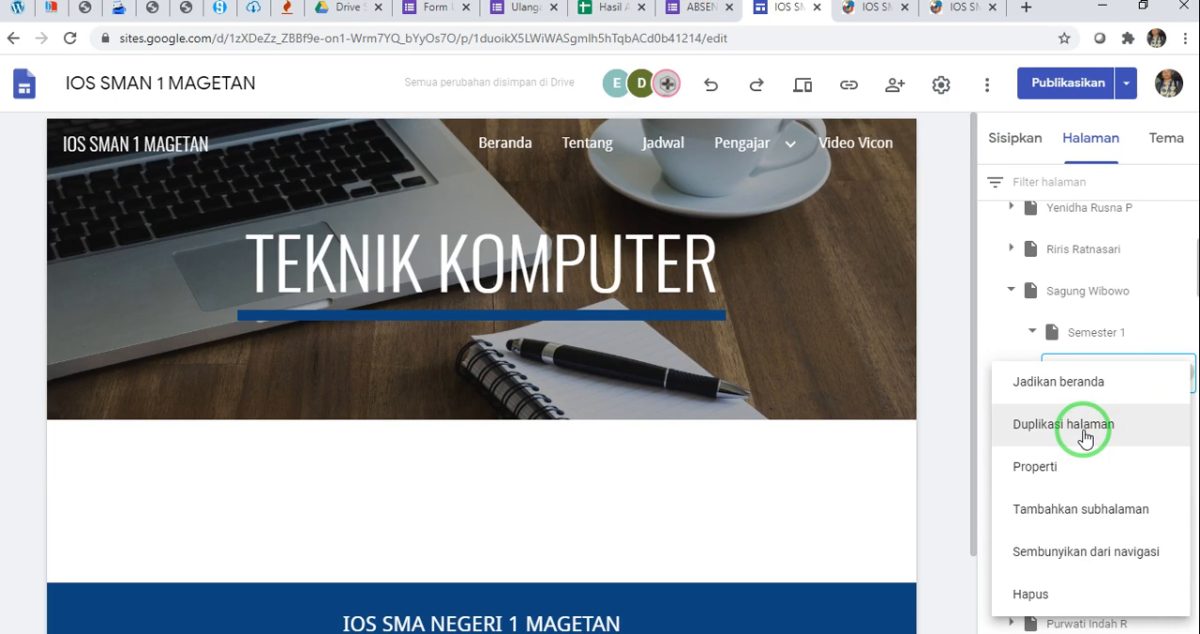
{"action": "left_click", "coordinate": [945, 412]}
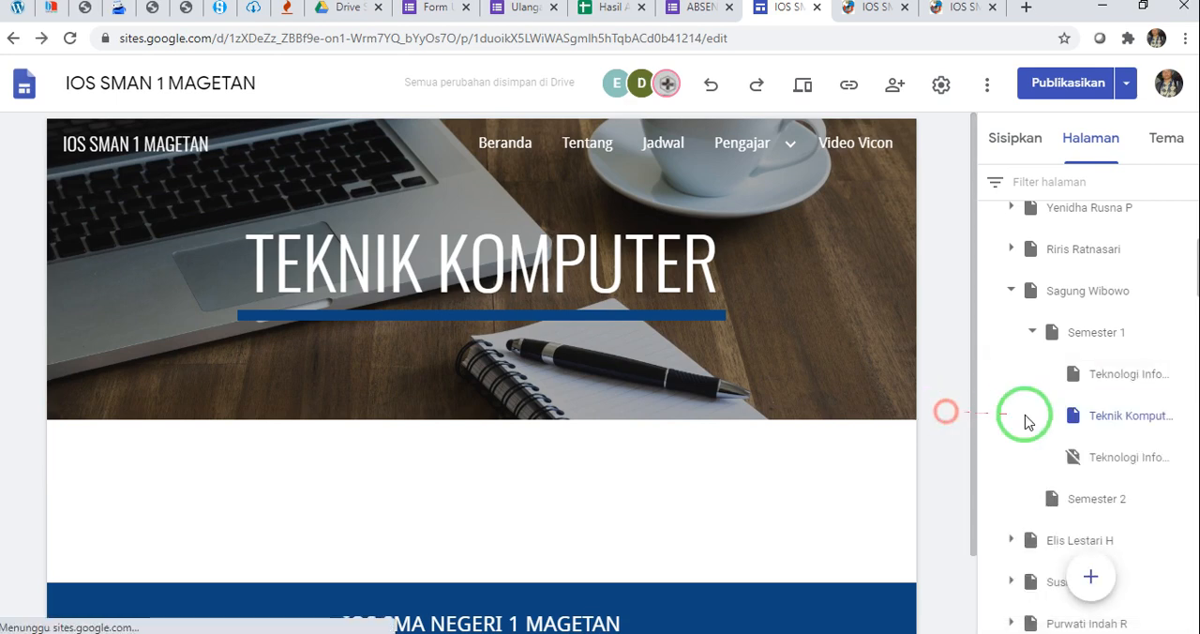
Delete the empty Teknik Komputer subpage under Semester 1
{"action": "left_click", "coordinate": [1184, 417]}
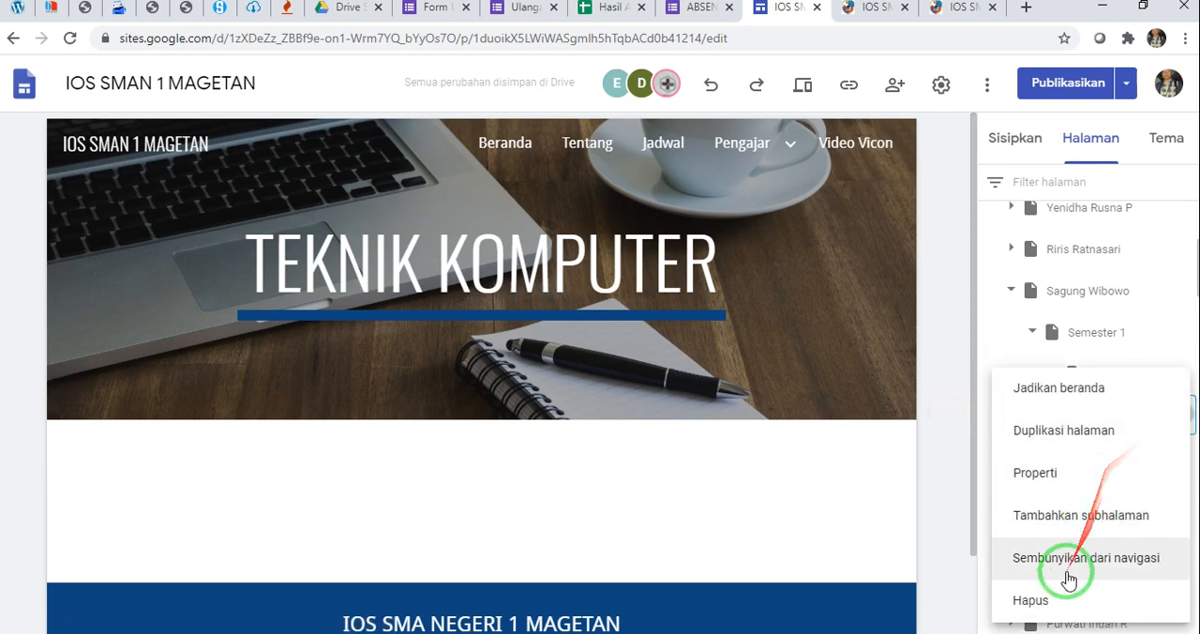
{"action": "left_click", "coordinate": [1063, 598]}
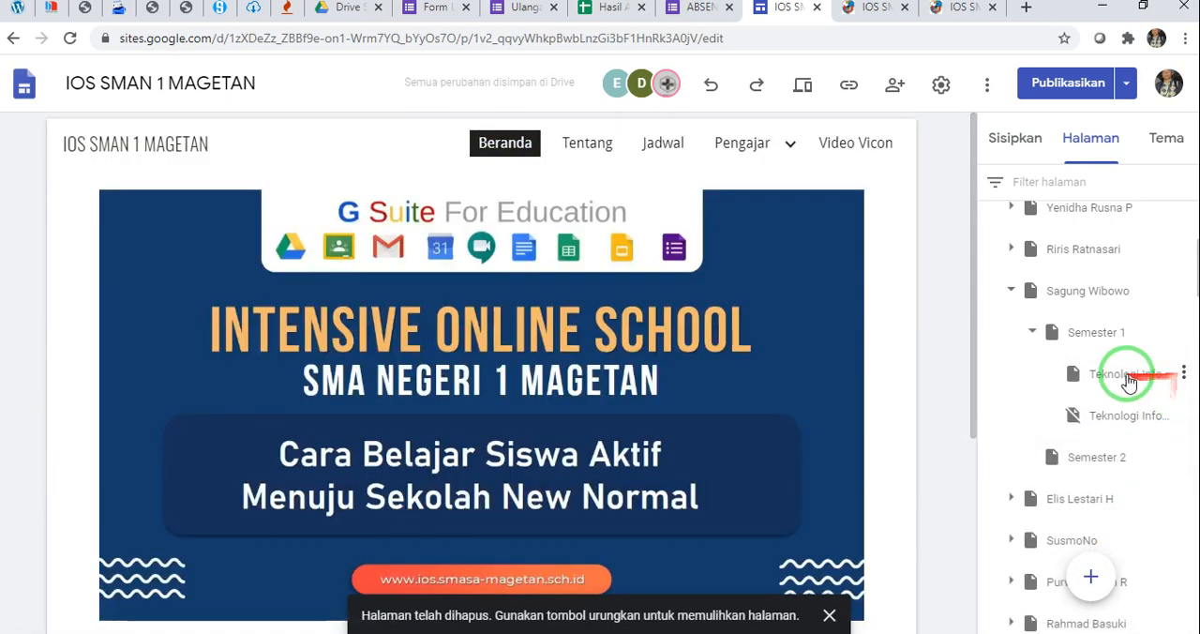
Duplicate the visible Teknologi Informasi dan Komunikasi page under Semester 1 and name the copy Teknik Komputer
{"action": "left_click", "coordinate": [1127, 375]}
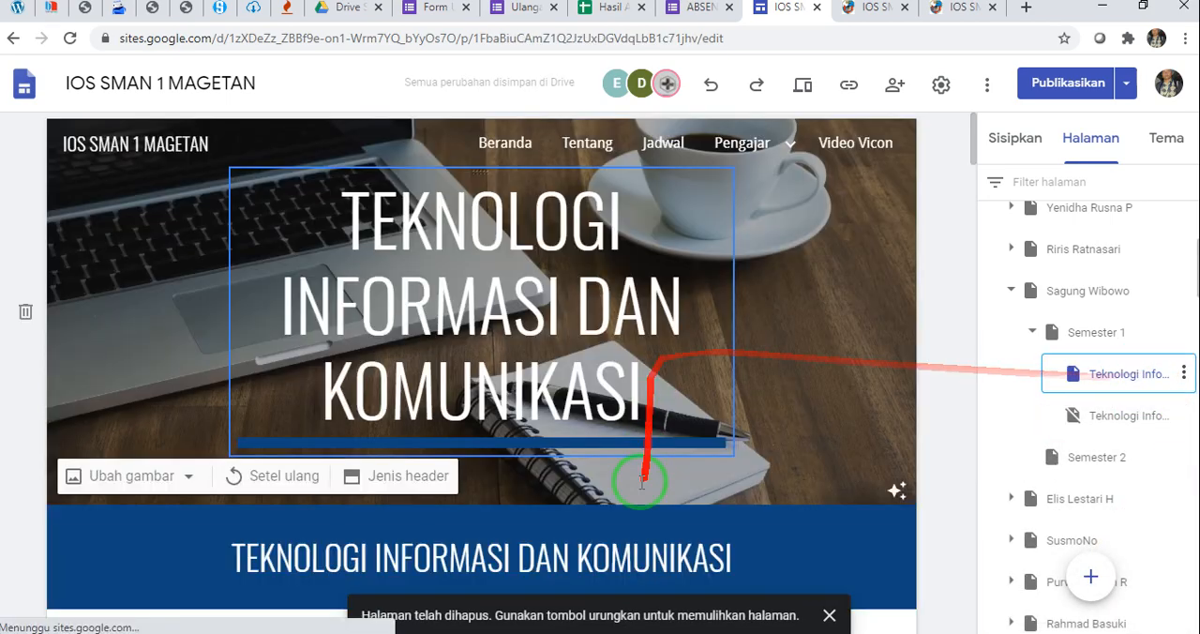
{"action": "scroll", "coordinate": [635, 482], "scroll_direction": "down", "scroll_amount": 5}
{"action": "scroll", "coordinate": [727, 375], "scroll_direction": "up", "scroll_amount": 4}
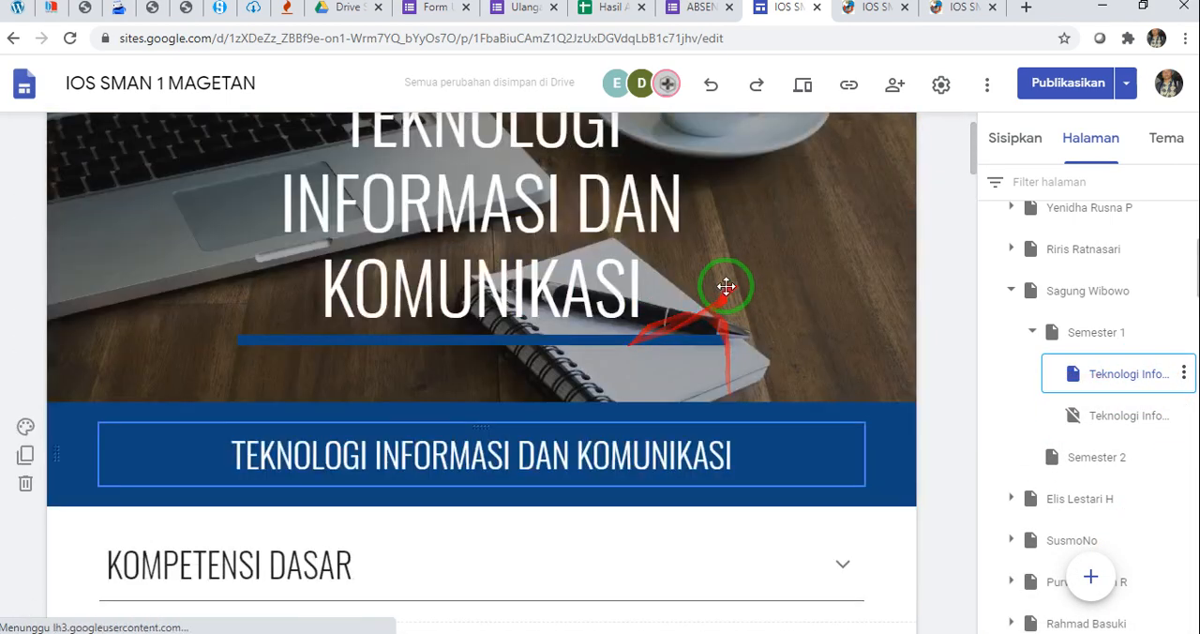
{"action": "left_click", "coordinate": [1182, 373]}
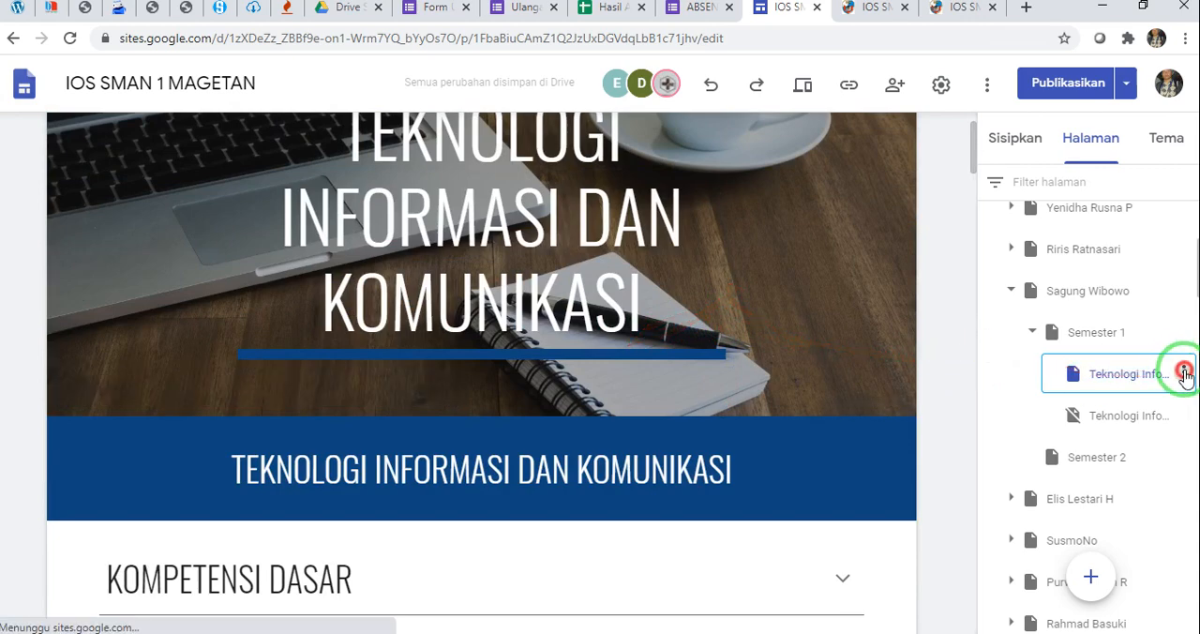
{"action": "left_click", "coordinate": [956, 348]}
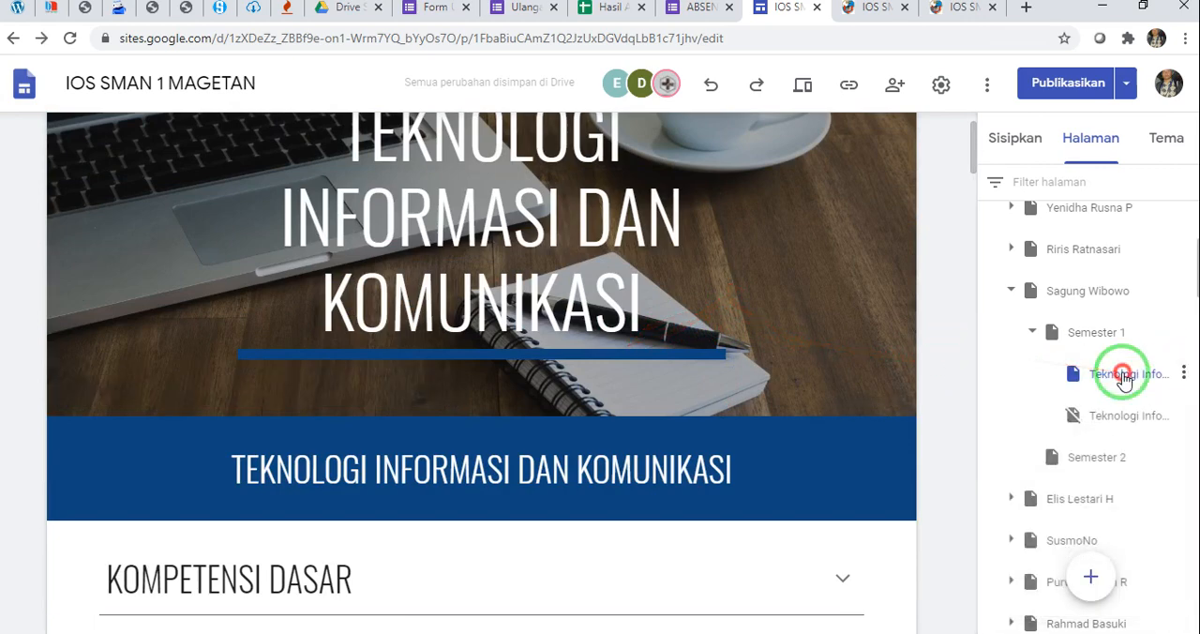
{"action": "left_click", "coordinate": [1183, 373]}
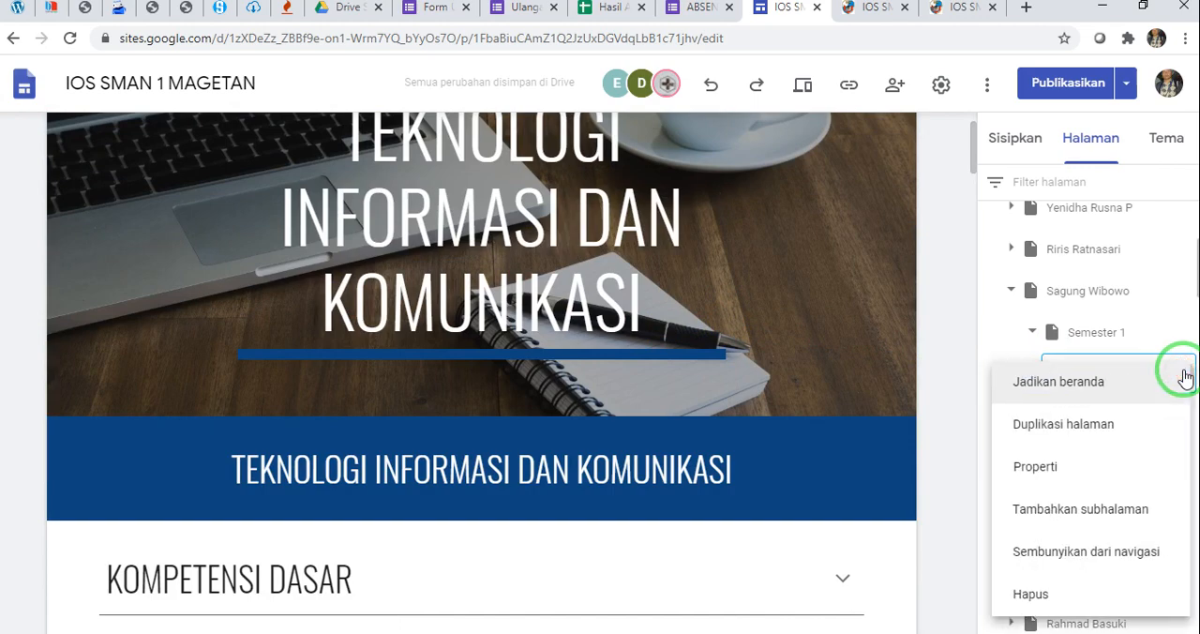
{"action": "left_click", "coordinate": [1102, 424]}
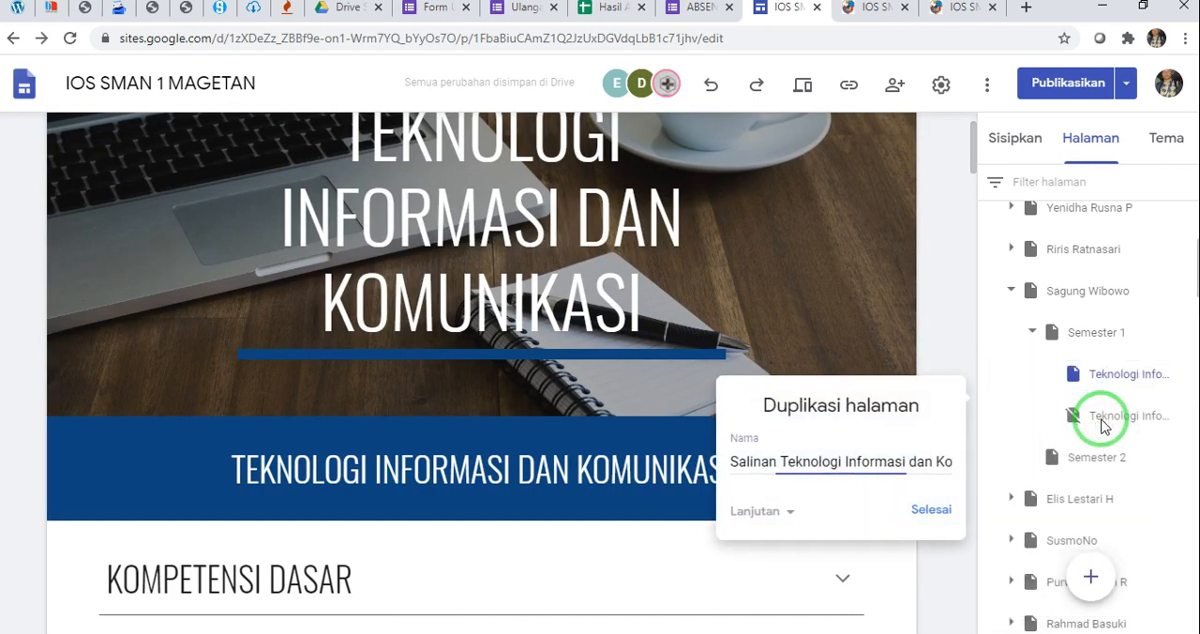
{"action": "triple_click", "coordinate": [909, 456]}
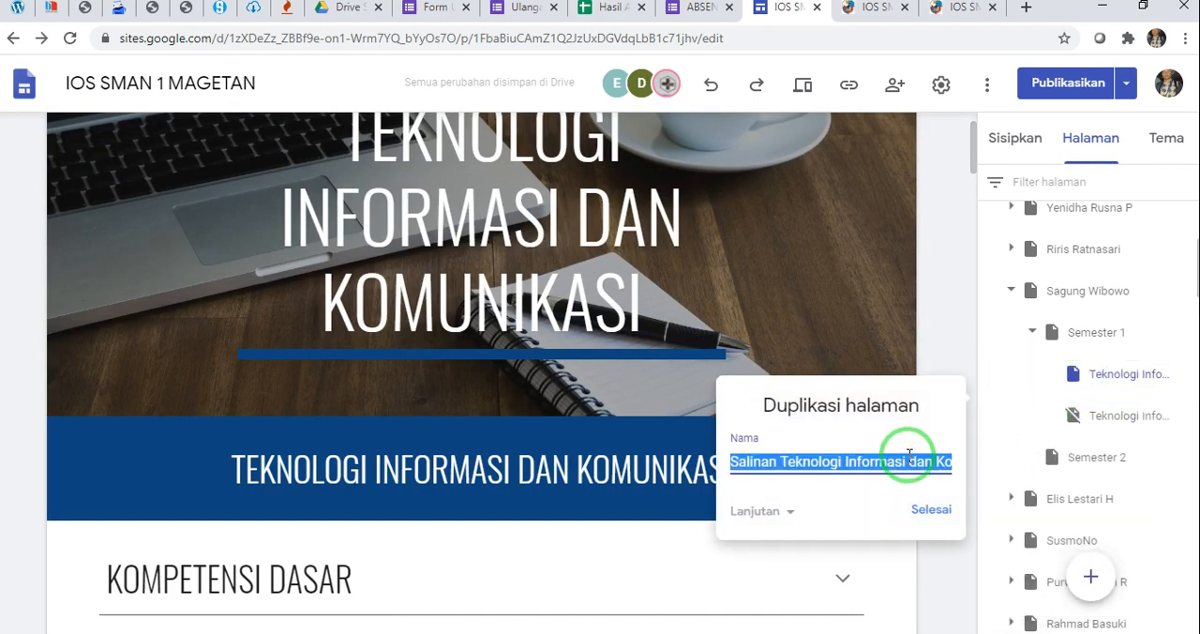
{"action": "type", "text": "ter"}
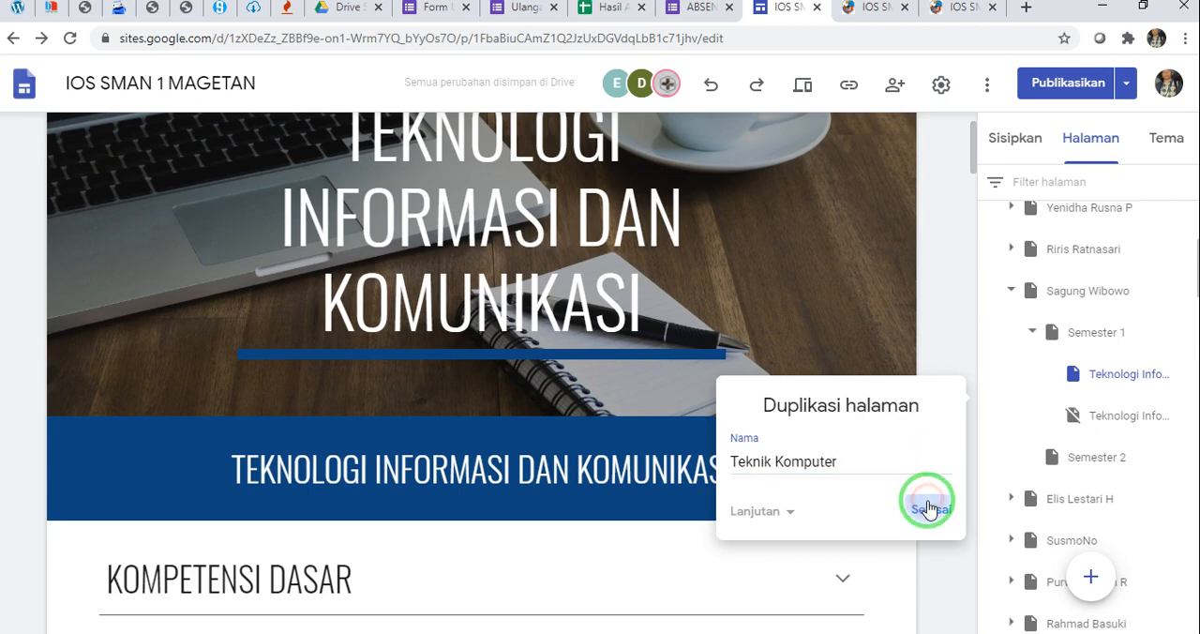
{"action": "left_click", "coordinate": [928, 507]}
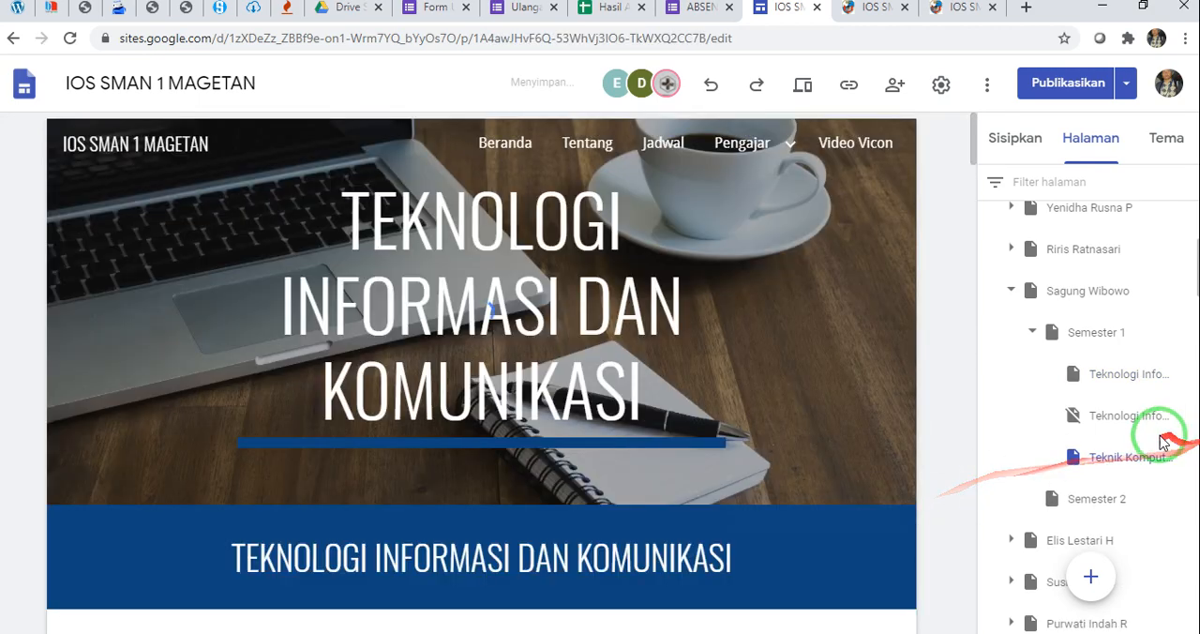
Move the Teknik Komputer page directly above the hidden Teknologi Informasi page in Semester 1, and open it for editing
{"action": "left_click_drag", "start_coordinate": [1120, 463], "coordinate": [1132, 417]}
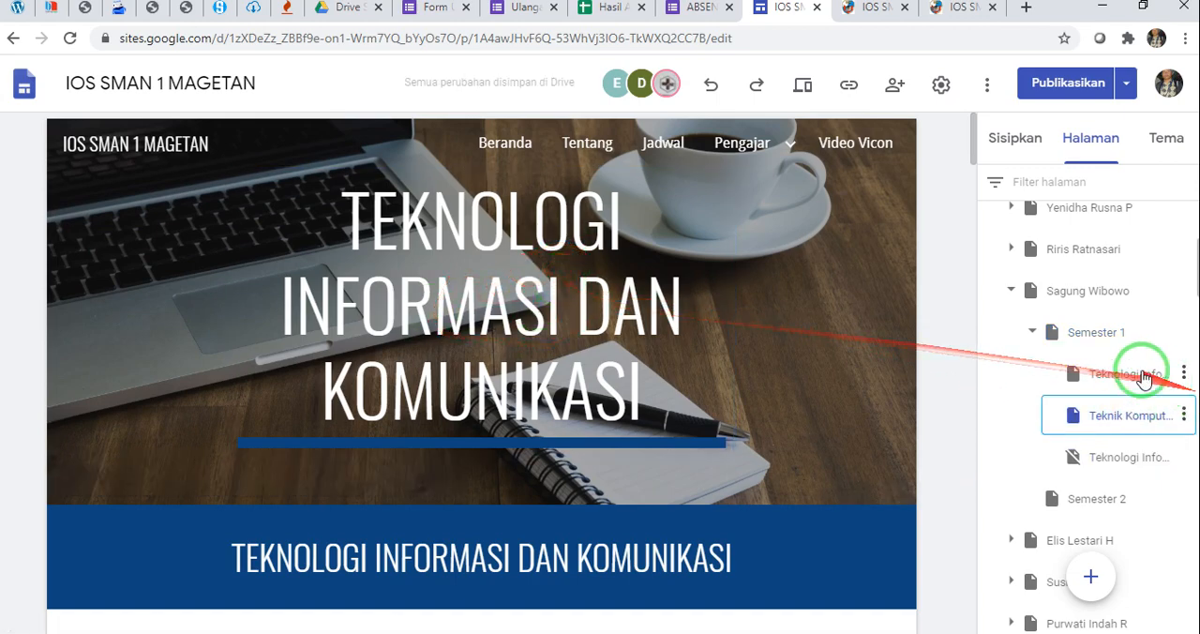
{"action": "left_click", "coordinate": [1134, 373]}
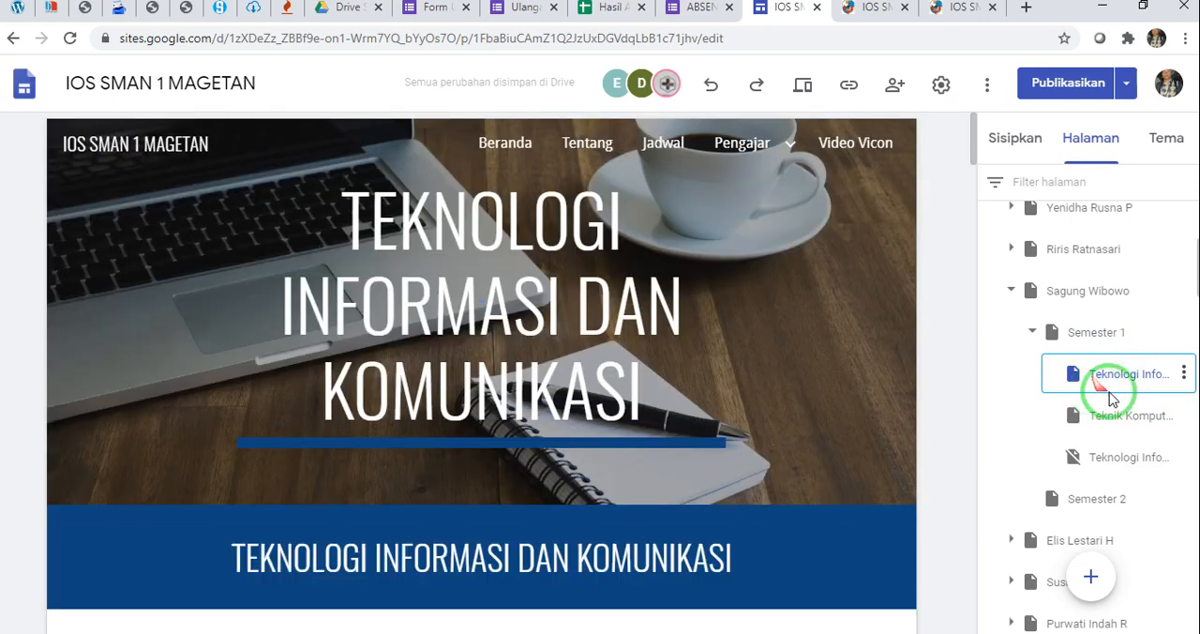
{"action": "left_click", "coordinate": [1110, 419]}
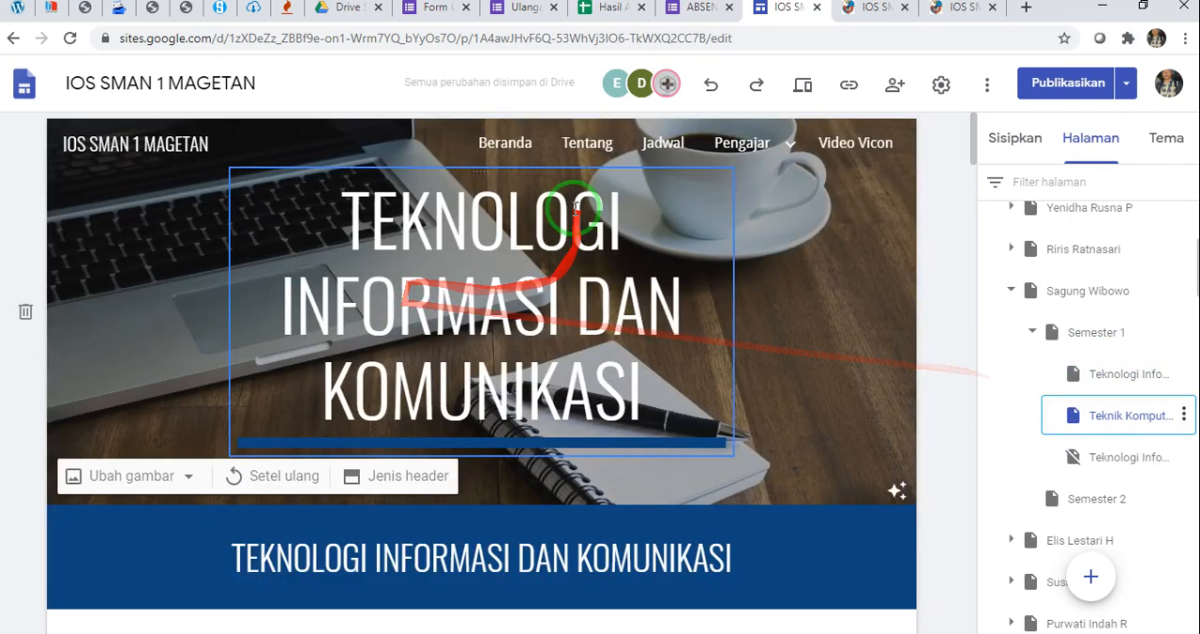
Replace both the header banner title and the blue section's heading on the duplicated page with TEKNIK KOMPUTER
{"action": "left_click", "coordinate": [574, 210]}
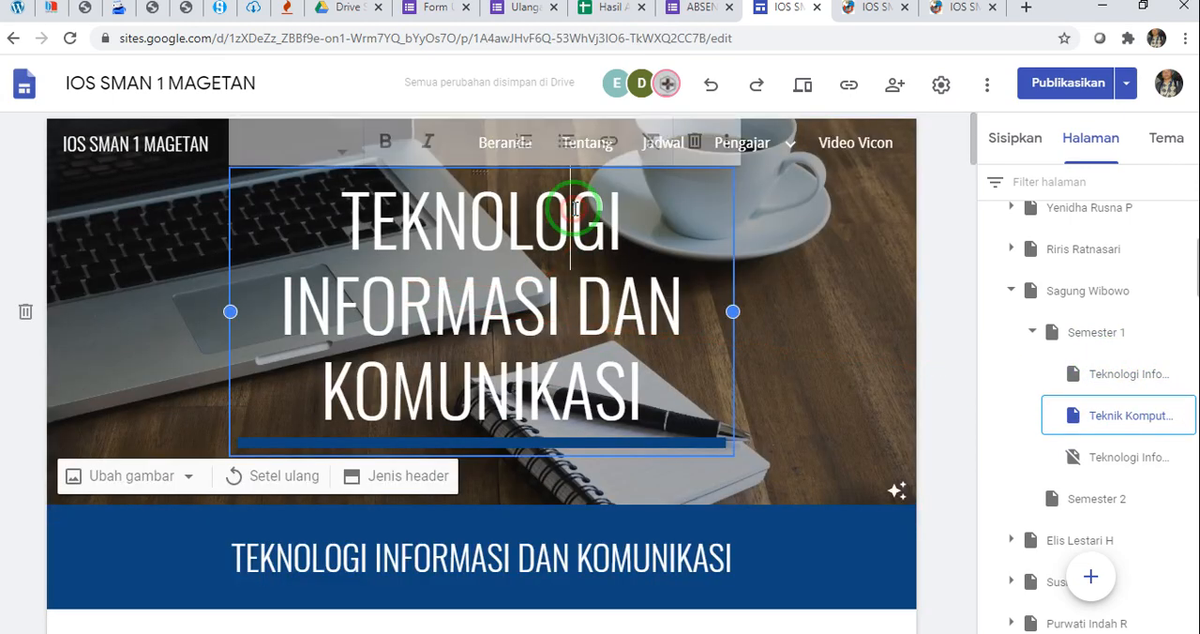
{"action": "triple_click", "coordinate": [575, 210]}
{"action": "type", "text": "TEKNI"}
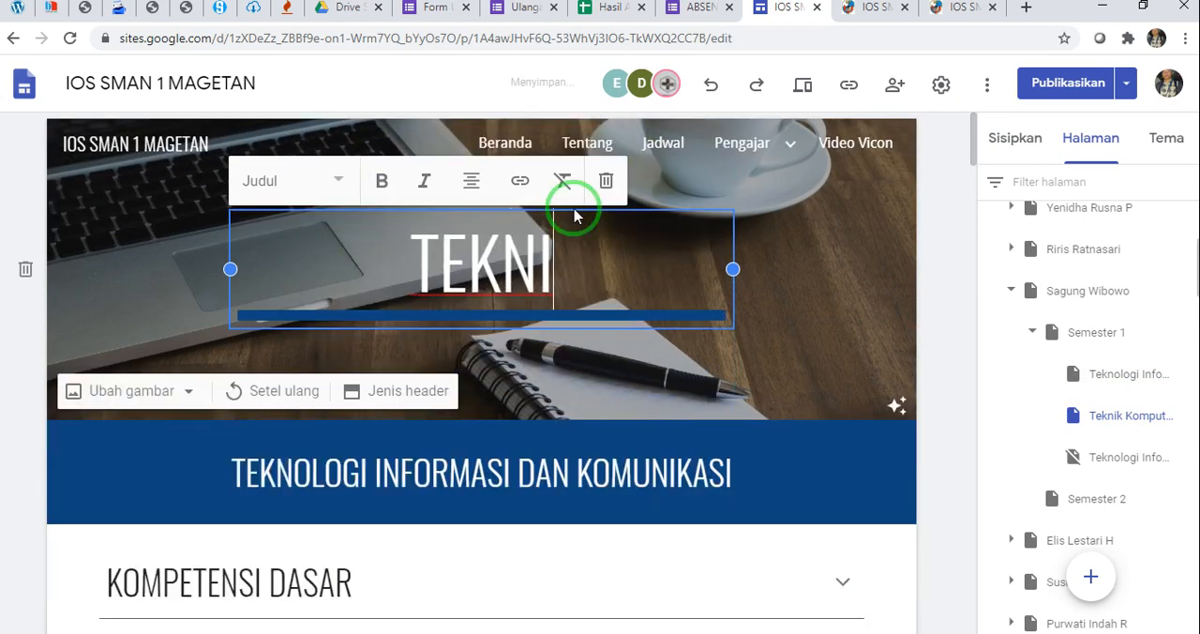
{"action": "type", "text": "K KOMPUTER"}
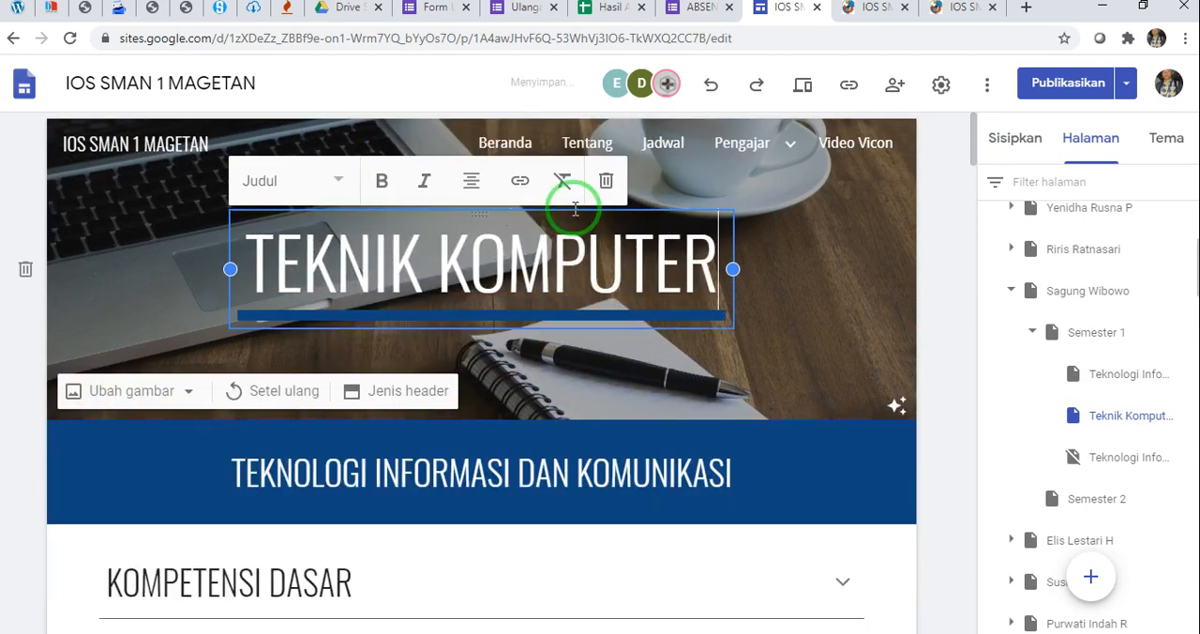
{"action": "left_click", "coordinate": [398, 472]}
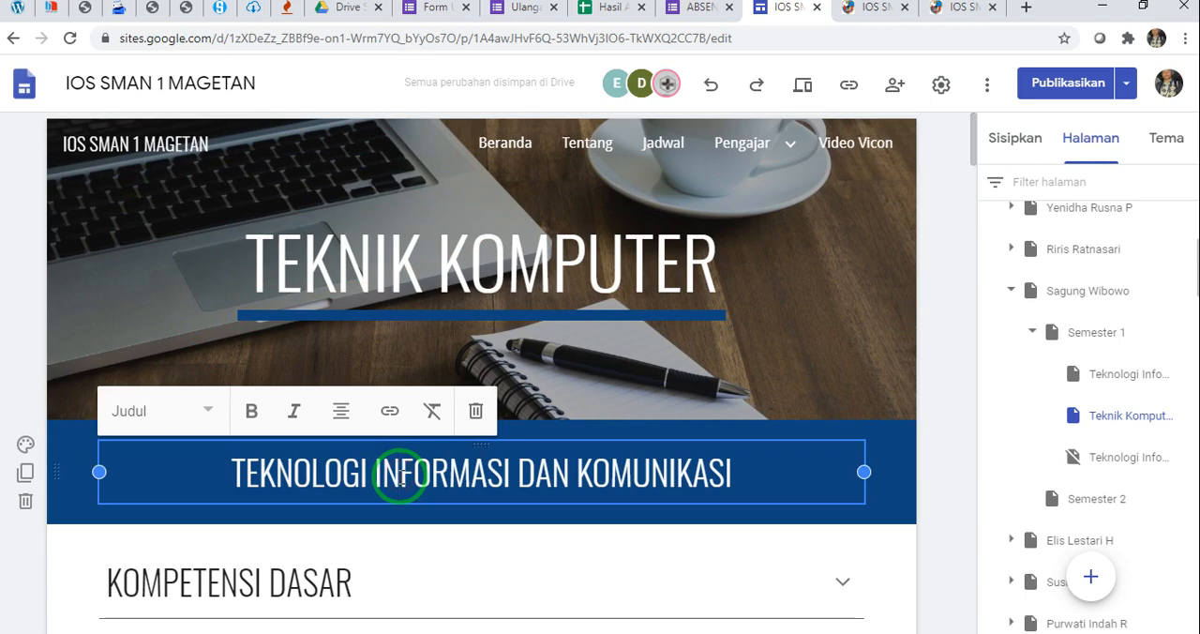
{"action": "triple_click", "coordinate": [401, 476]}
{"action": "type", "text": "TEKNIK KOMPUTER"}
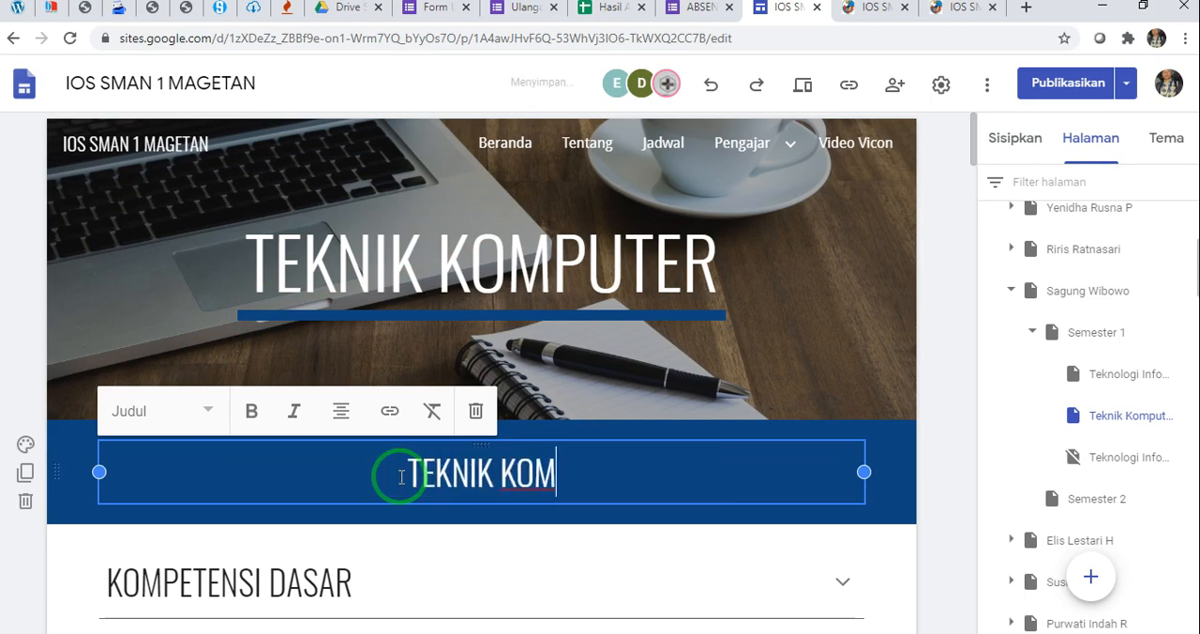
{"action": "left_click", "coordinate": [930, 449]}
Examine the copied Kompetensi Dasar text and the remaining sections of the Teknik Komputer page through to the Hasil Akhir Kompetensi Siswa table
{"action": "scroll", "coordinate": [757, 447], "scroll_direction": "down", "scroll_amount": 3}
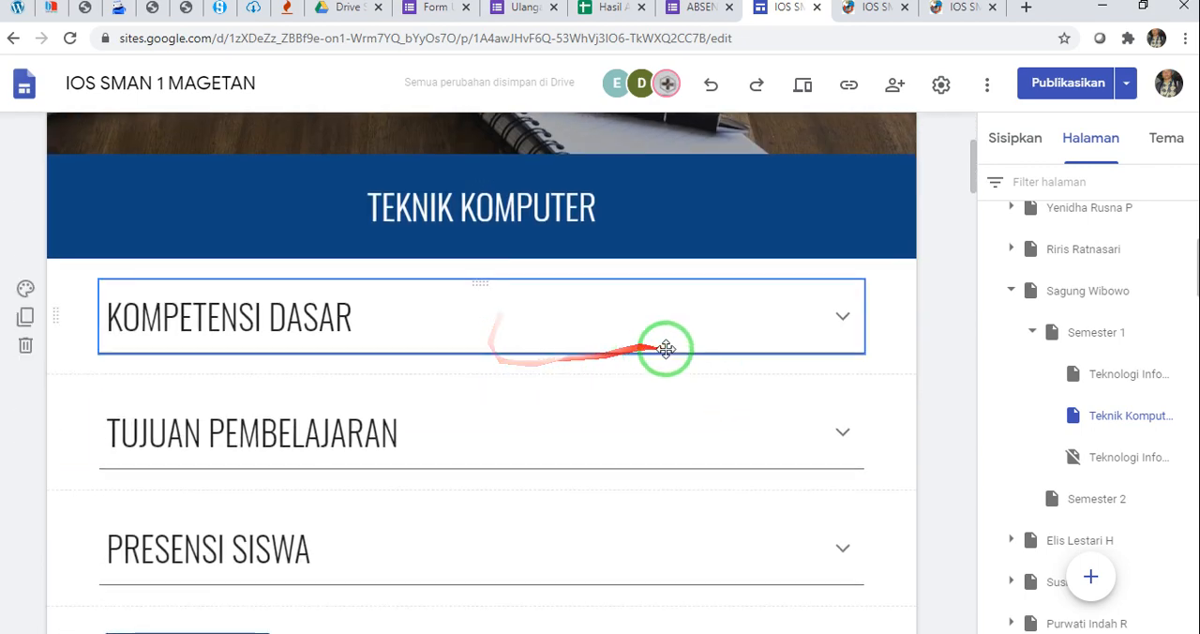
{"action": "left_click", "coordinate": [840, 319]}
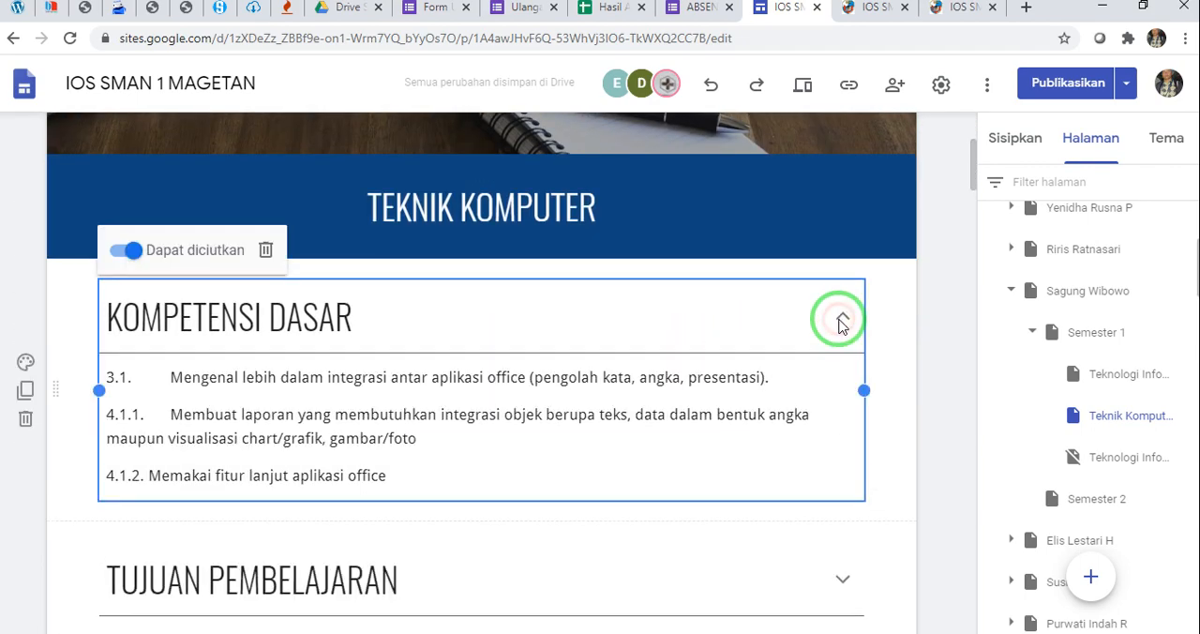
{"action": "left_click", "coordinate": [487, 377]}
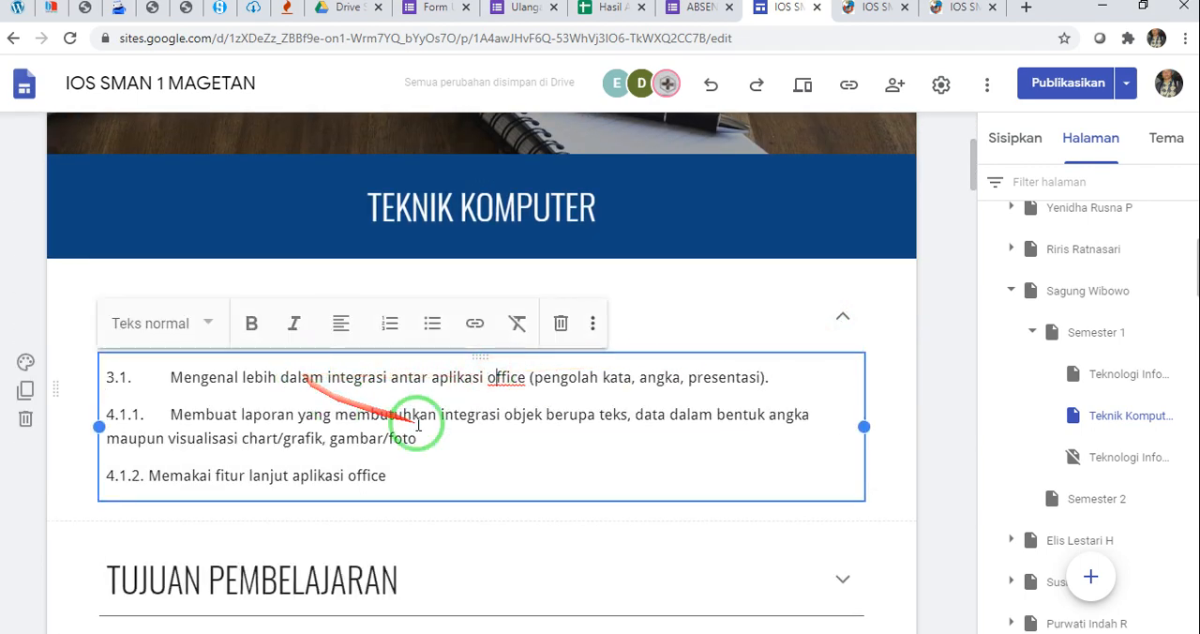
{"action": "left_click", "coordinate": [953, 421]}
{"action": "scroll", "coordinate": [792, 437], "scroll_direction": "down", "scroll_amount": 2}
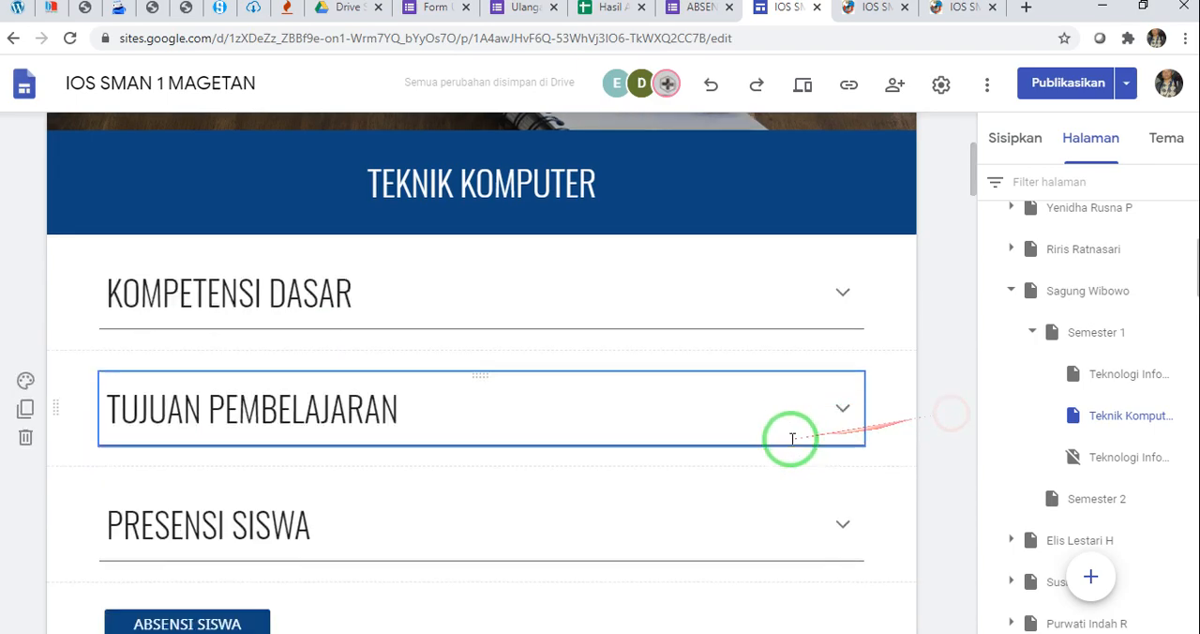
{"action": "scroll", "coordinate": [557, 430], "scroll_direction": "down", "scroll_amount": 10}
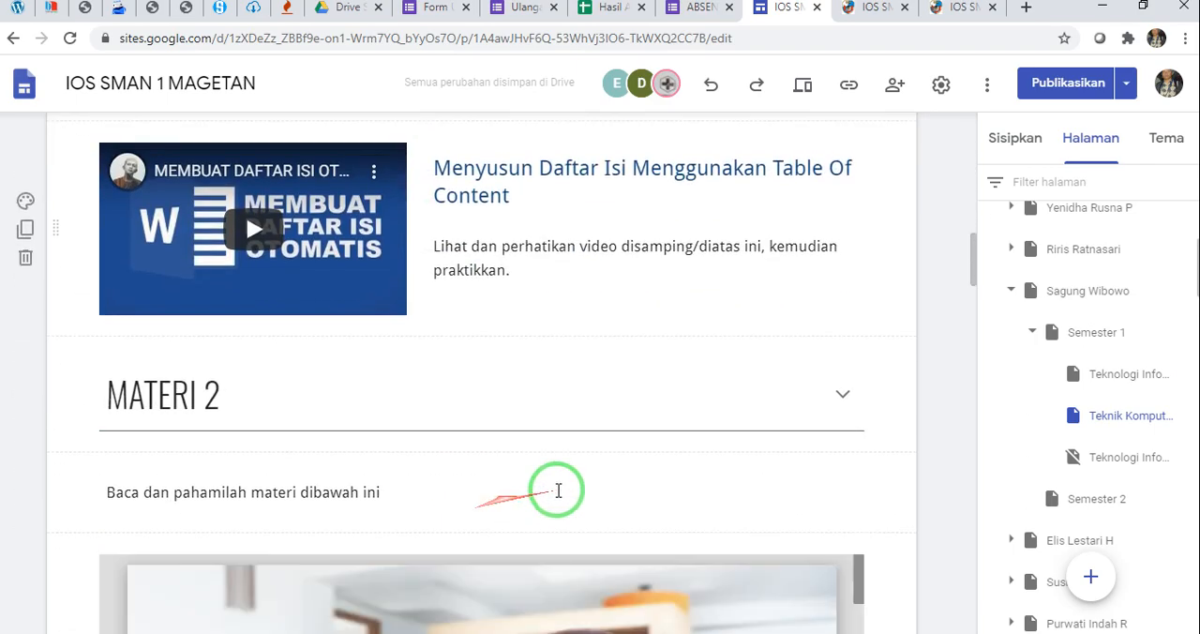
{"action": "scroll", "coordinate": [923, 457], "scroll_direction": "down", "scroll_amount": 20}
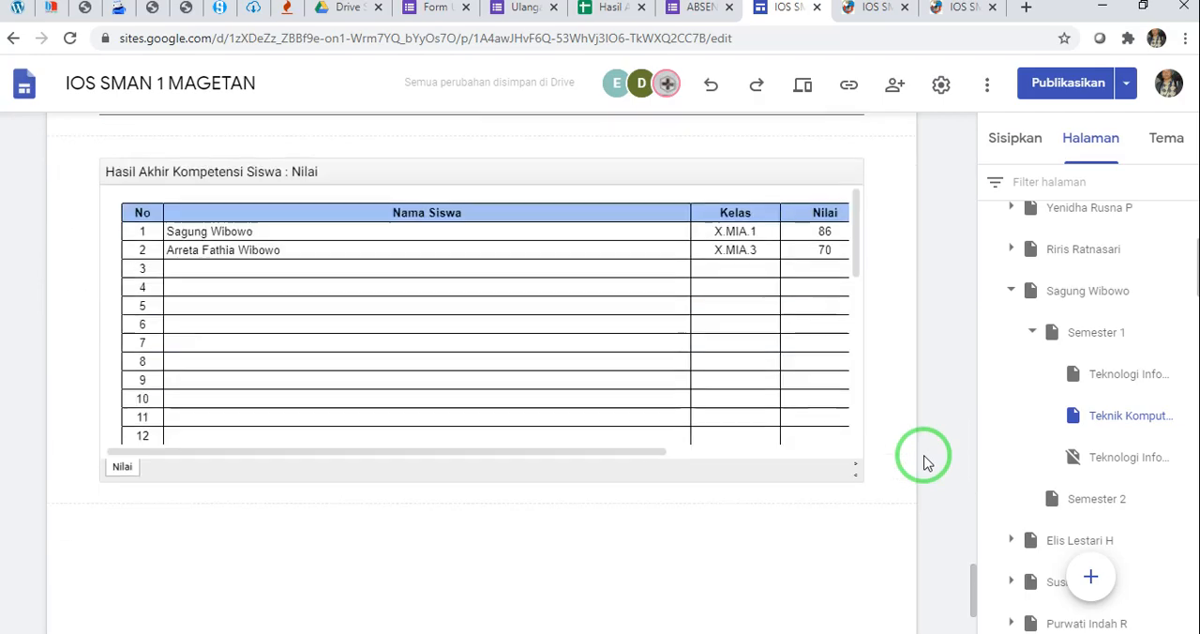
{"action": "scroll", "coordinate": [923, 462], "scroll_direction": "up", "scroll_amount": 20}
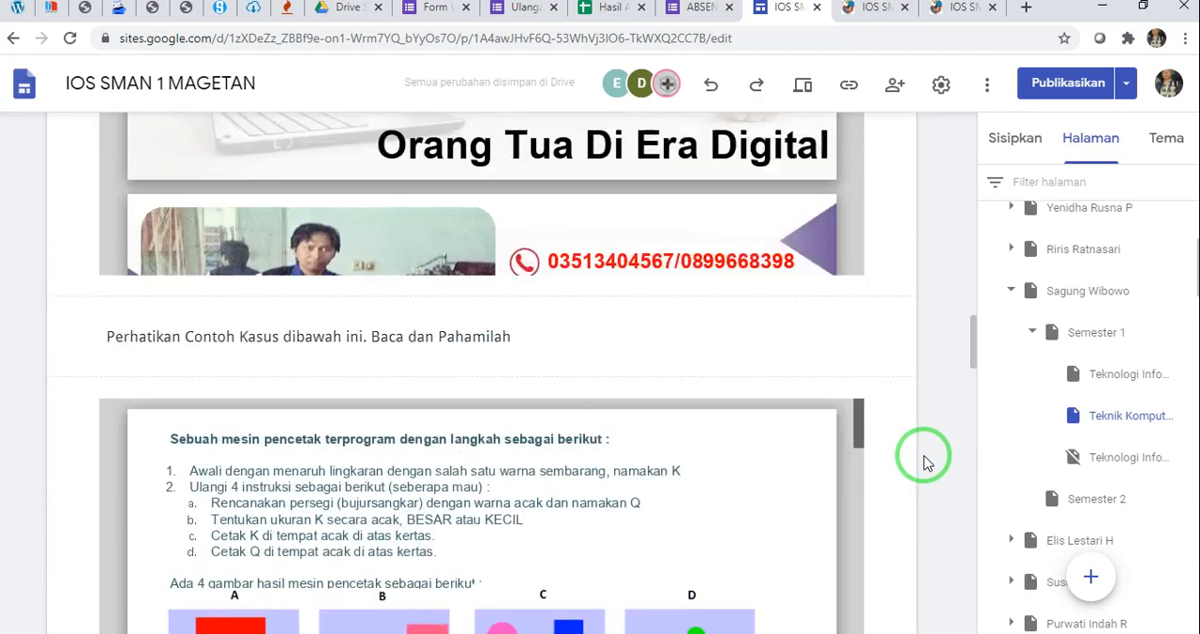
{"action": "scroll", "coordinate": [924, 459], "scroll_direction": "up", "scroll_amount": 10}
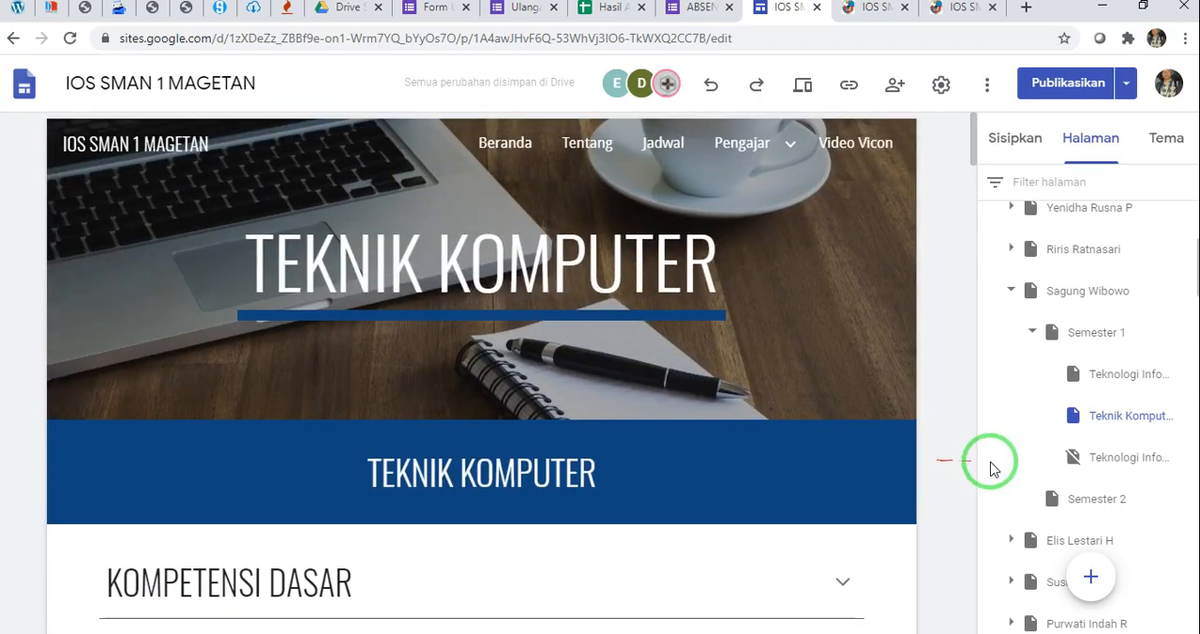
{"action": "left_click", "coordinate": [1182, 373]}
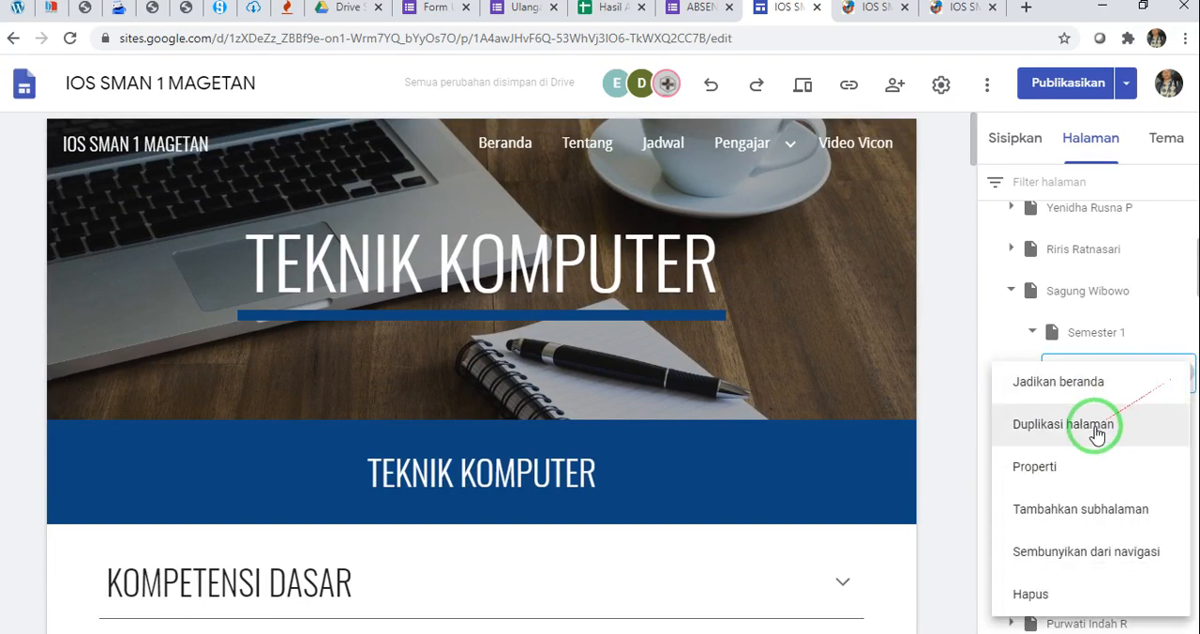
{"action": "left_click", "coordinate": [959, 377]}
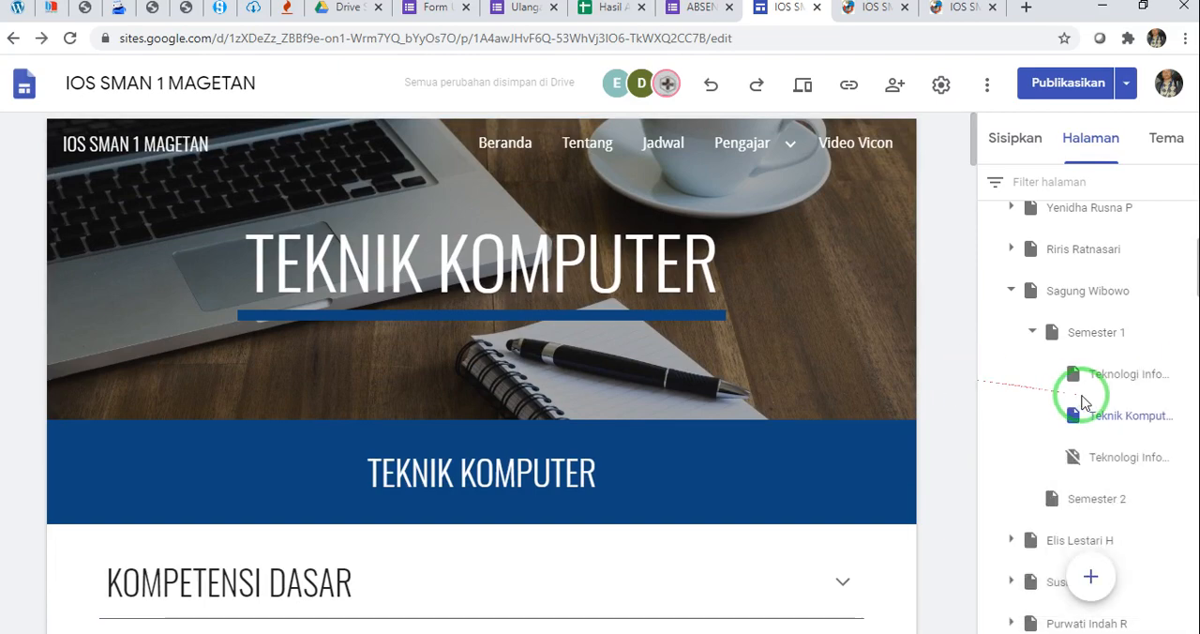
{"action": "left_click", "coordinate": [506, 269]}
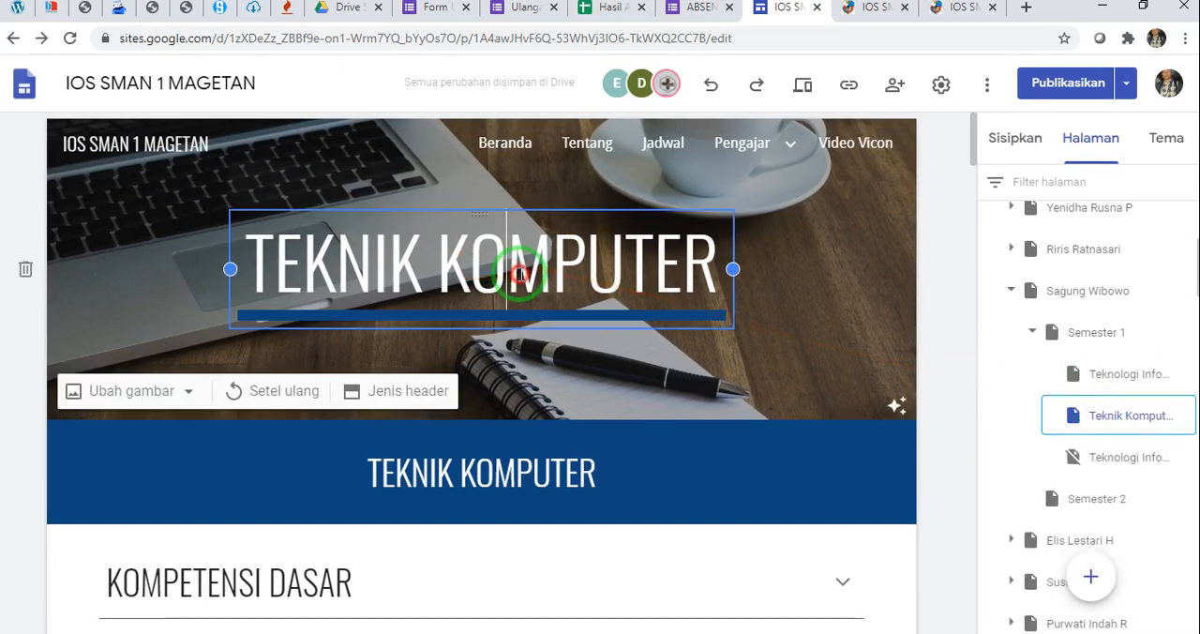
{"action": "left_click", "coordinate": [470, 468]}
{"action": "scroll", "coordinate": [375, 567], "scroll_direction": "down", "scroll_amount": 3}
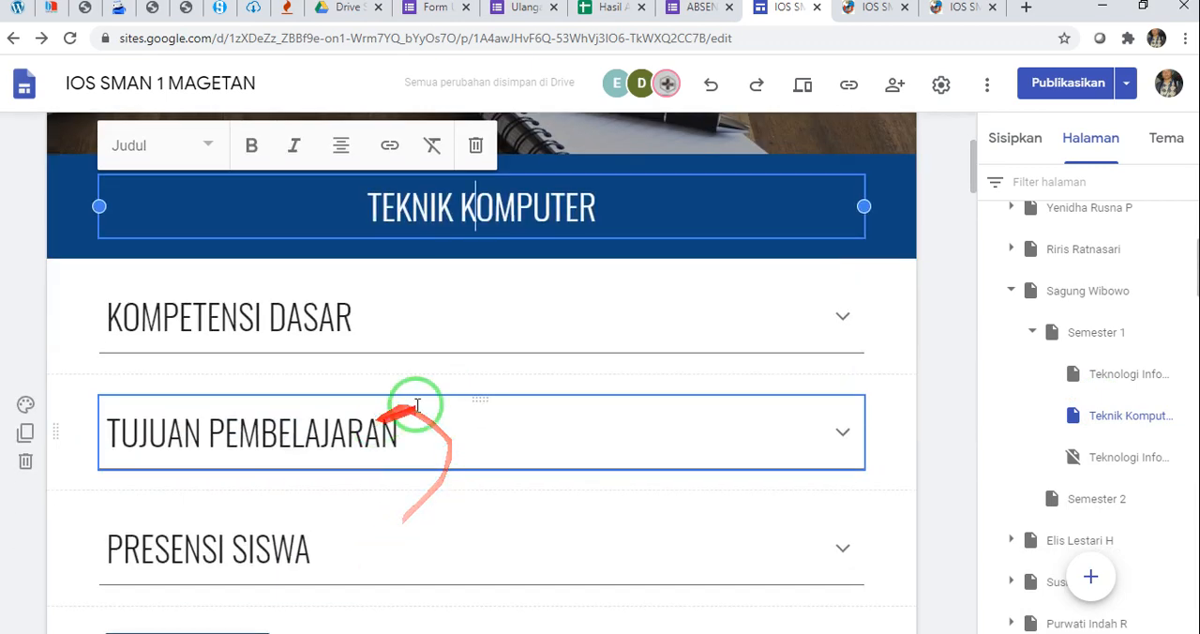
{"action": "scroll", "coordinate": [600, 338], "scroll_direction": "up", "scroll_amount": 3}
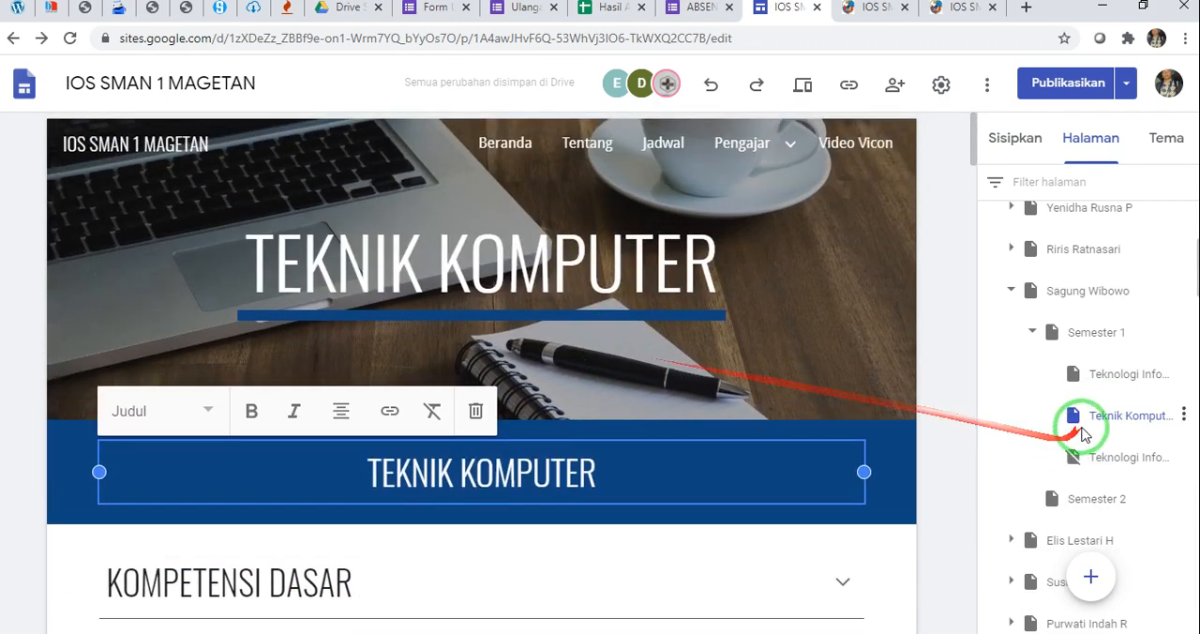
{"action": "left_click", "coordinate": [942, 367]}
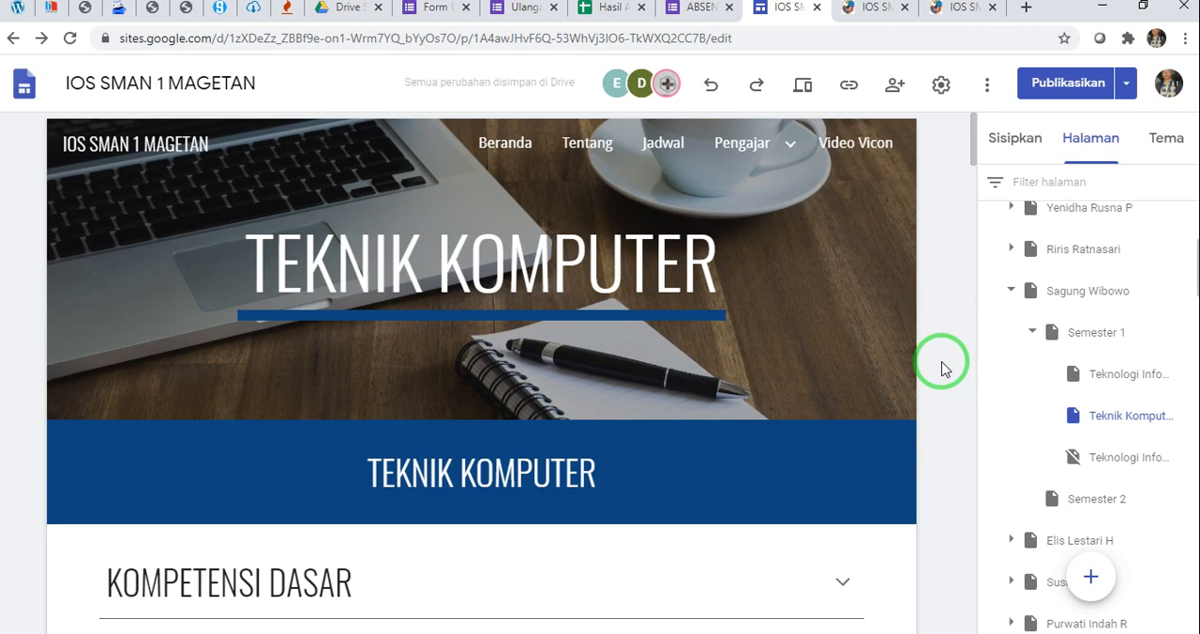
{"action": "double_click", "coordinate": [1103, 374]}
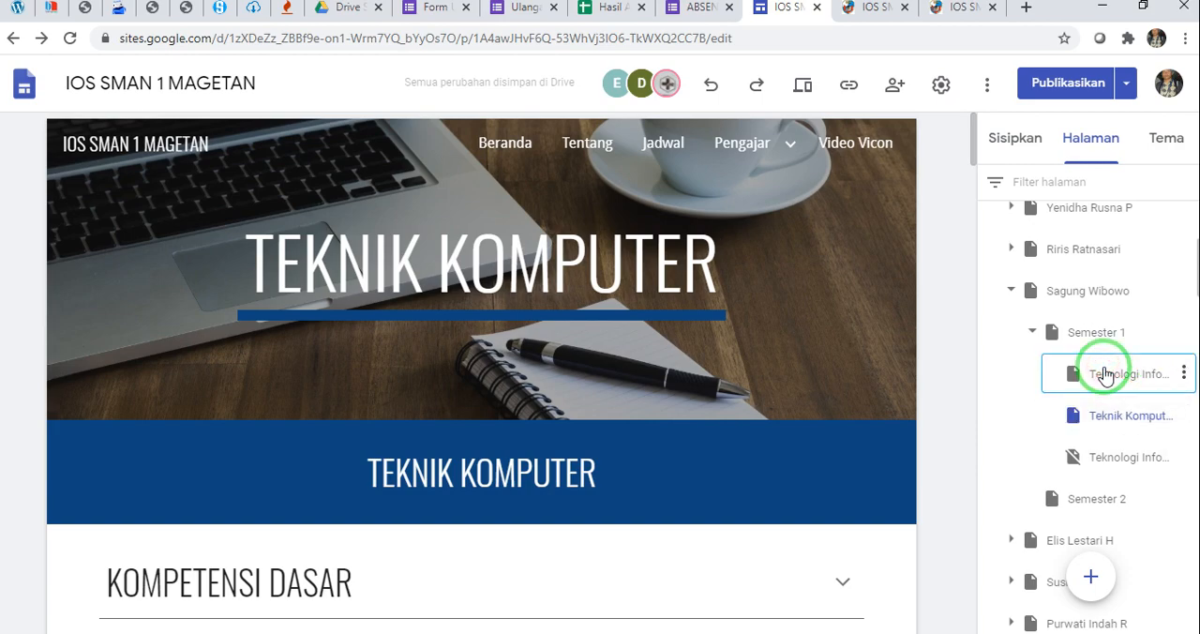